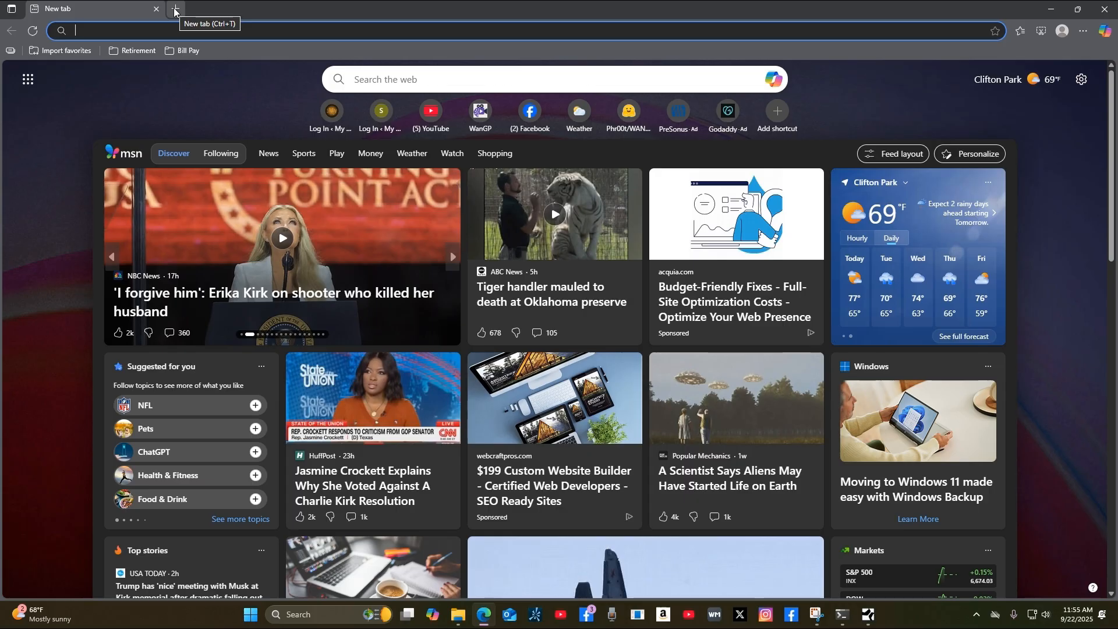
In a new tab, go to notjustwoods.com/wp-admin, correcting the stray 'm' typo in the address.
{"action": "left_click", "coordinate": [175, 9]}
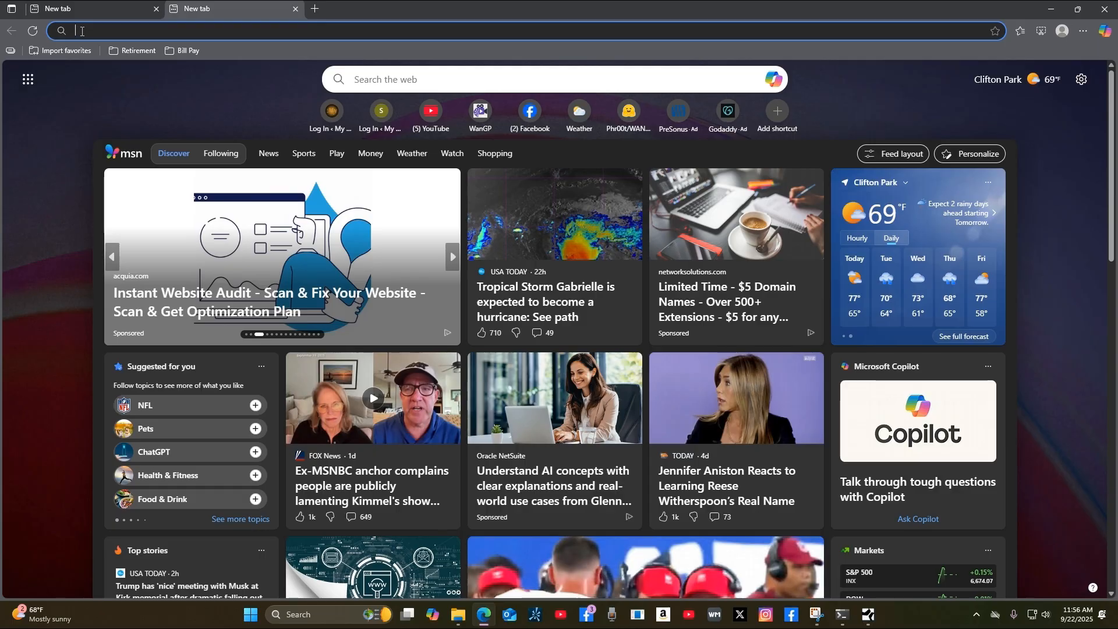
{"action": "type", "text": "mnotj"}
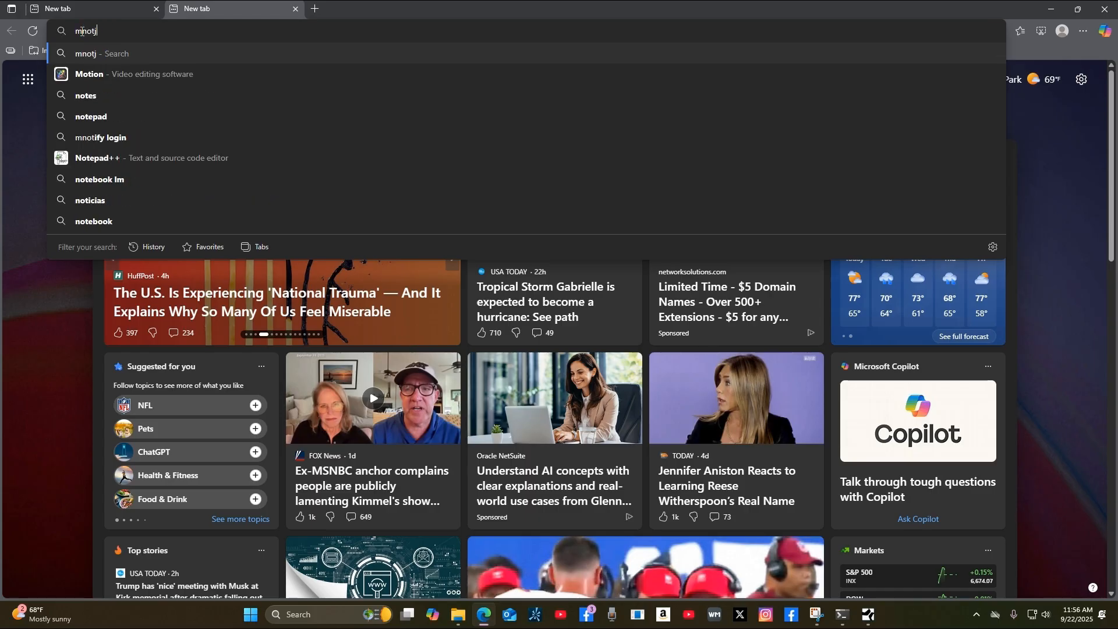
{"action": "type", "text": "ustwoods.com"}
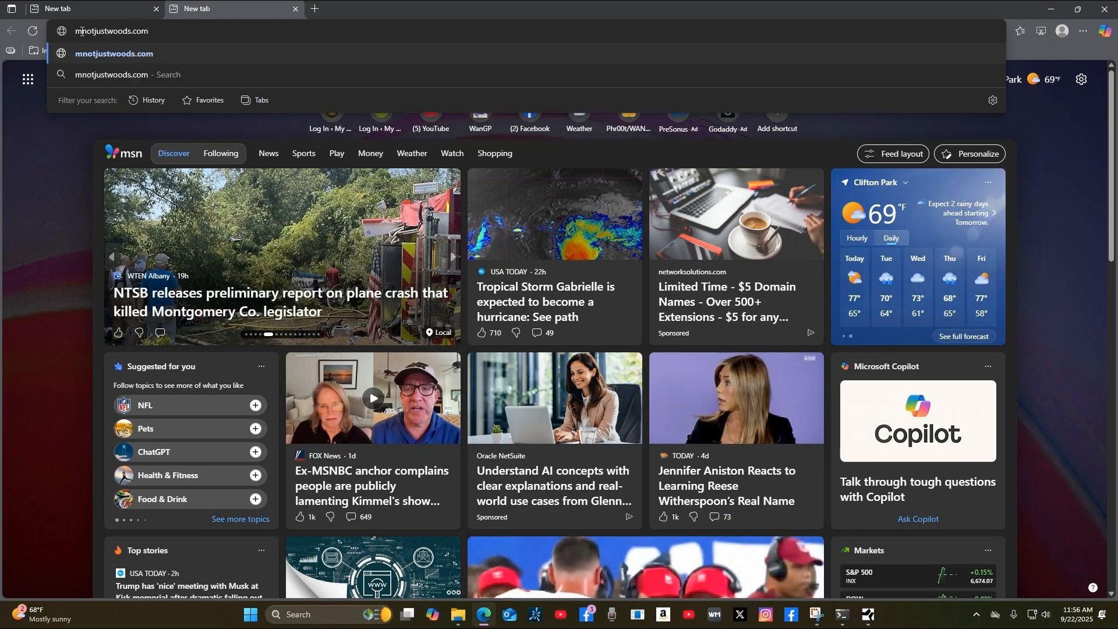
{"action": "type", "text": "/wp-ad"}
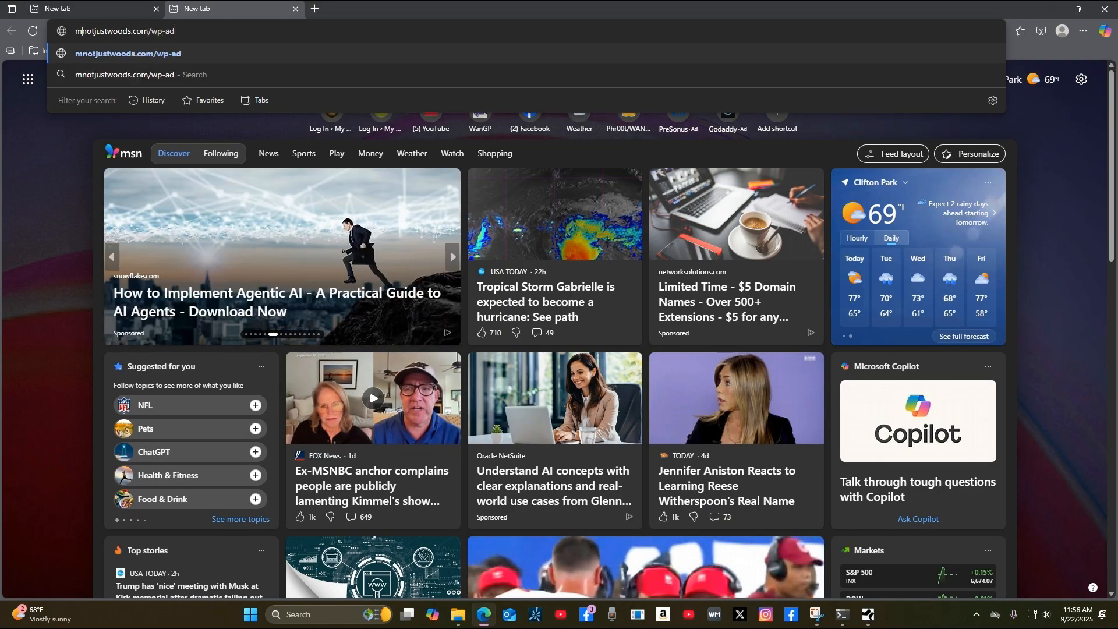
{"action": "type", "text": "min"}
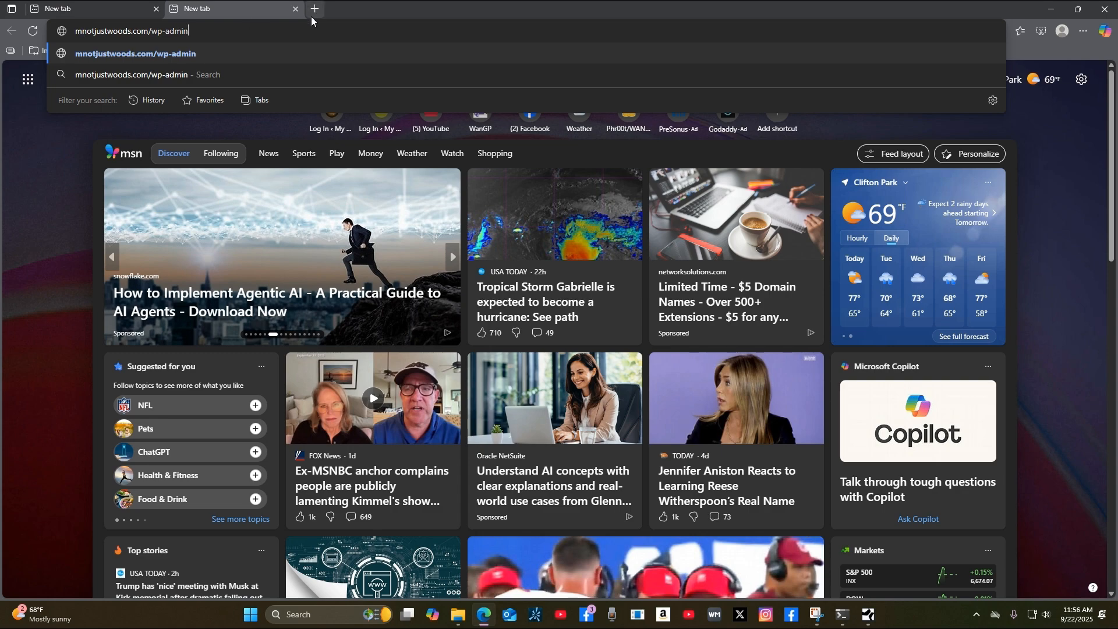
{"action": "left_click", "coordinate": [83, 32]}
{"action": "key", "text": "BackSpace"}
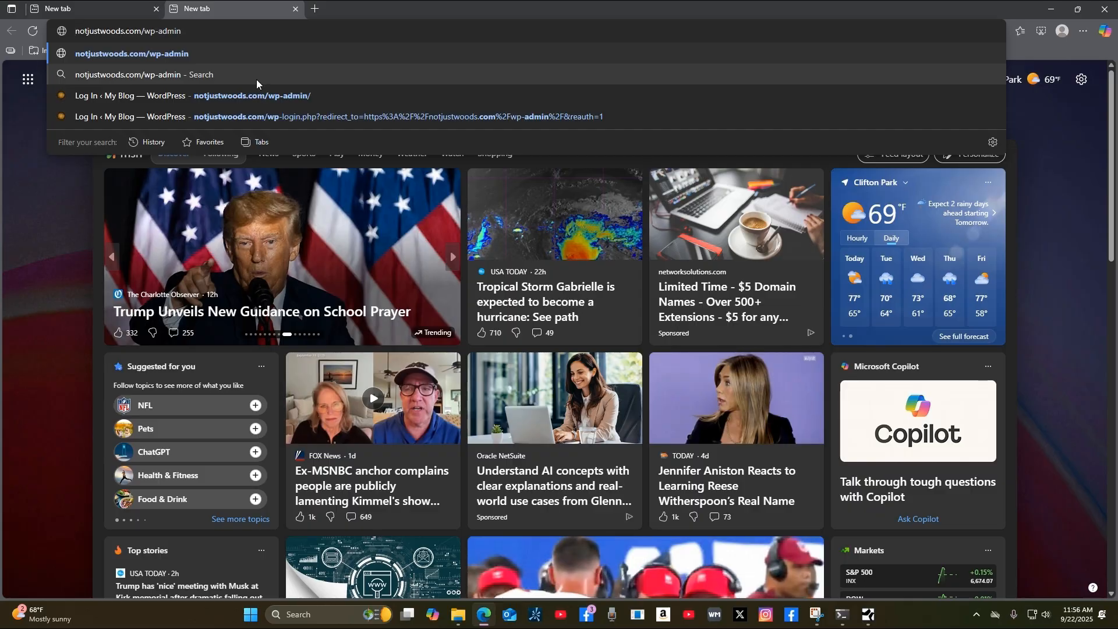
{"action": "left_click", "coordinate": [172, 51]}
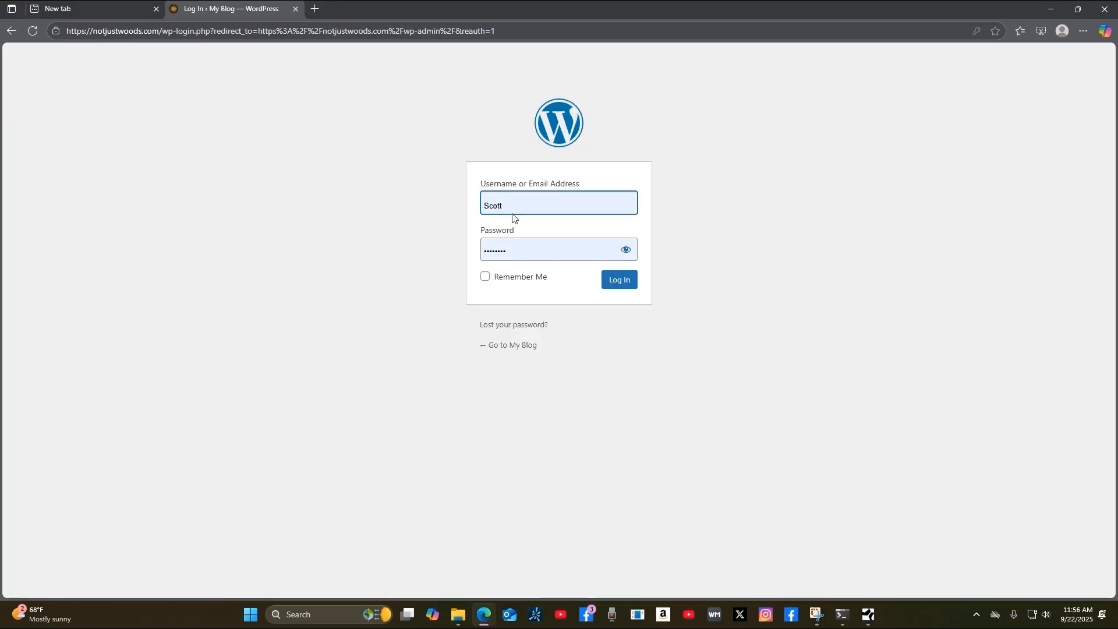
Re-enter the account password and log in to the notjustwoods.com WordPress admin.
{"action": "left_click", "coordinate": [508, 249]}
{"action": "left_click", "coordinate": [550, 252]}
{"action": "key", "text": "ctrl+a"}
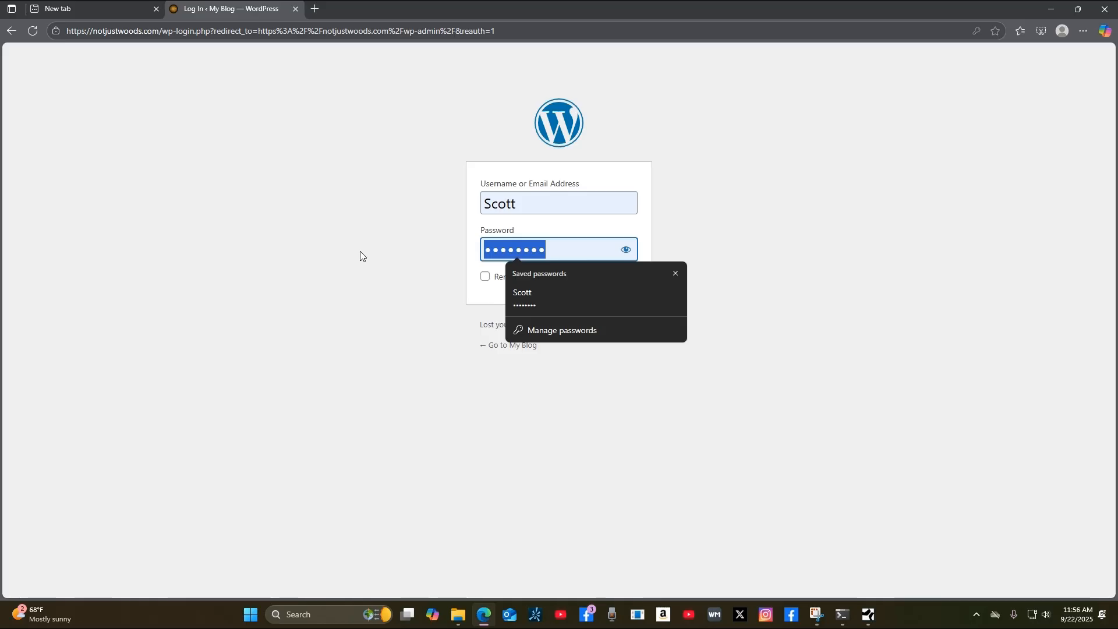
{"action": "type", "text": "••••••••••••••••"}
{"action": "key", "text": "BackSpace"}
{"action": "key", "text": "BackSpace"}
{"action": "key", "text": "BackSpace"}
{"action": "key", "text": "BackSpace"}
{"action": "key", "text": "BackSpace"}
{"action": "key", "text": "BackSpace"}
{"action": "key", "text": "BackSpace"}
{"action": "key", "text": "BackSpace"}
{"action": "key", "text": "BackSpace"}
{"action": "key", "text": "BackSpace"}
{"action": "key", "text": "BackSpace"}
{"action": "key", "text": "BackSpace"}
{"action": "key", "text": "BackSpace"}
{"action": "key", "text": "BackSpace"}
{"action": "key", "text": "BackSpace"}
{"action": "key", "text": "BackSpace"}
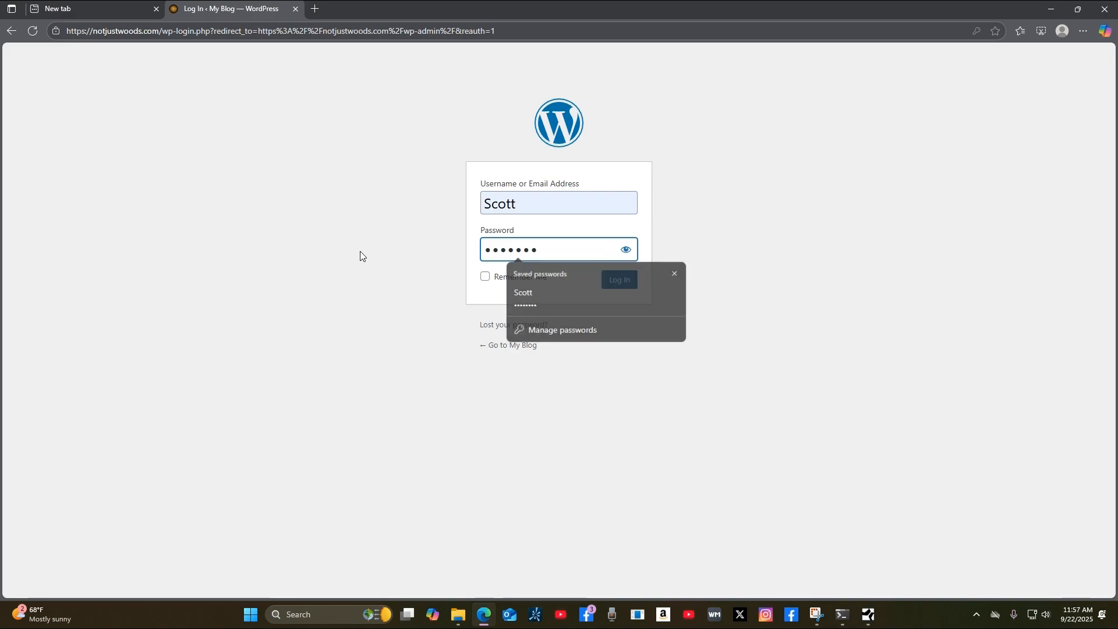
{"action": "type", "text": "•••••"}
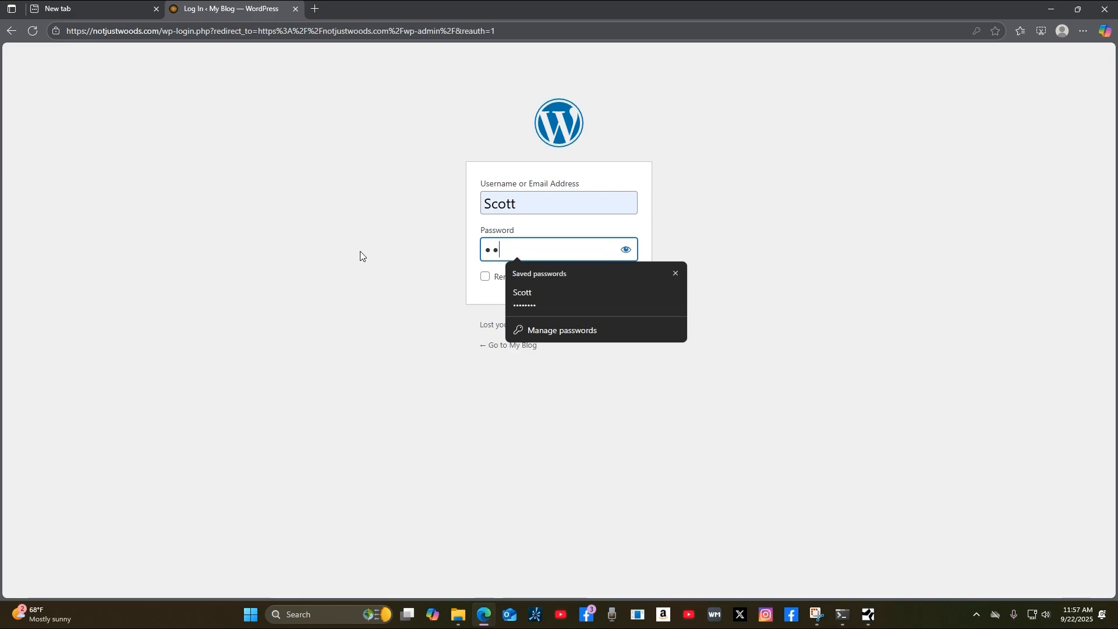
{"action": "type", "text": "••••••••••"}
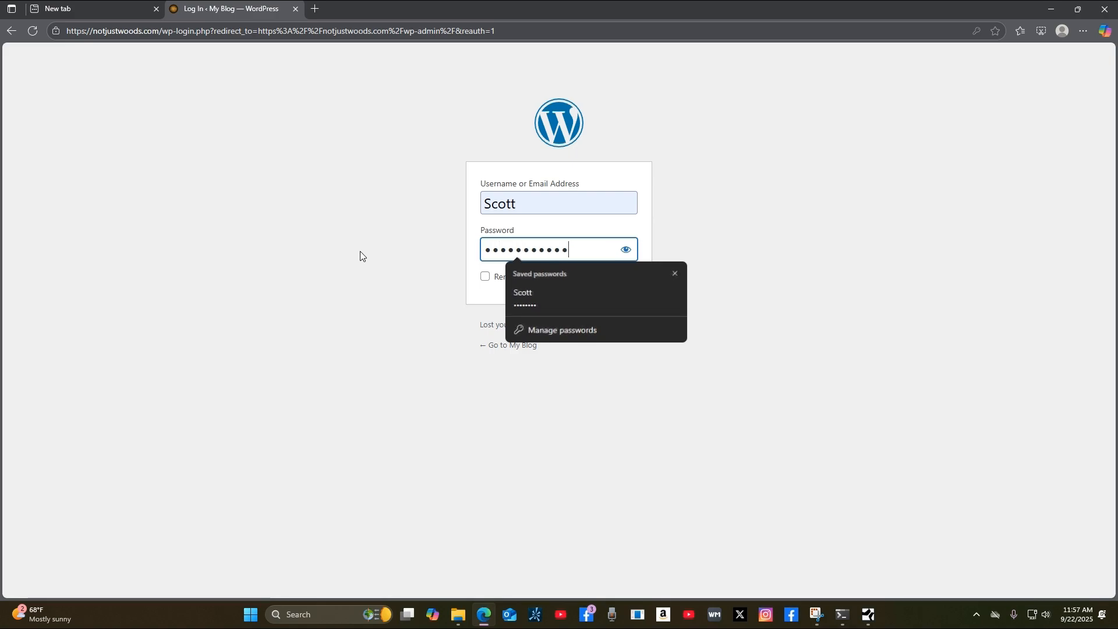
{"action": "type", "text": "•"}
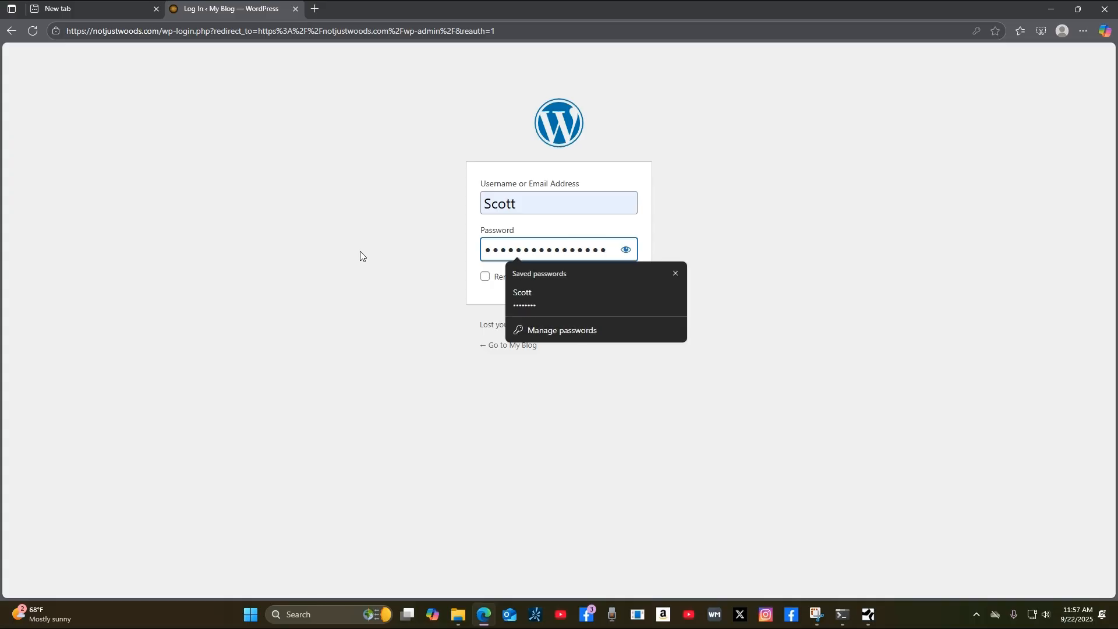
{"action": "left_click", "coordinate": [993, 382]}
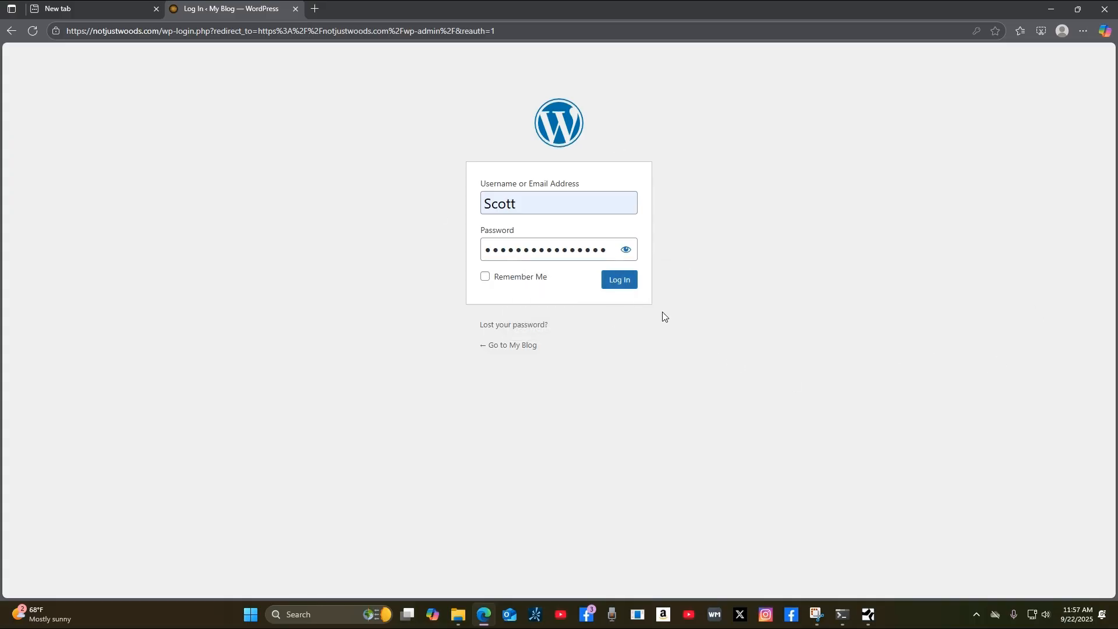
{"action": "left_click", "coordinate": [617, 281]}
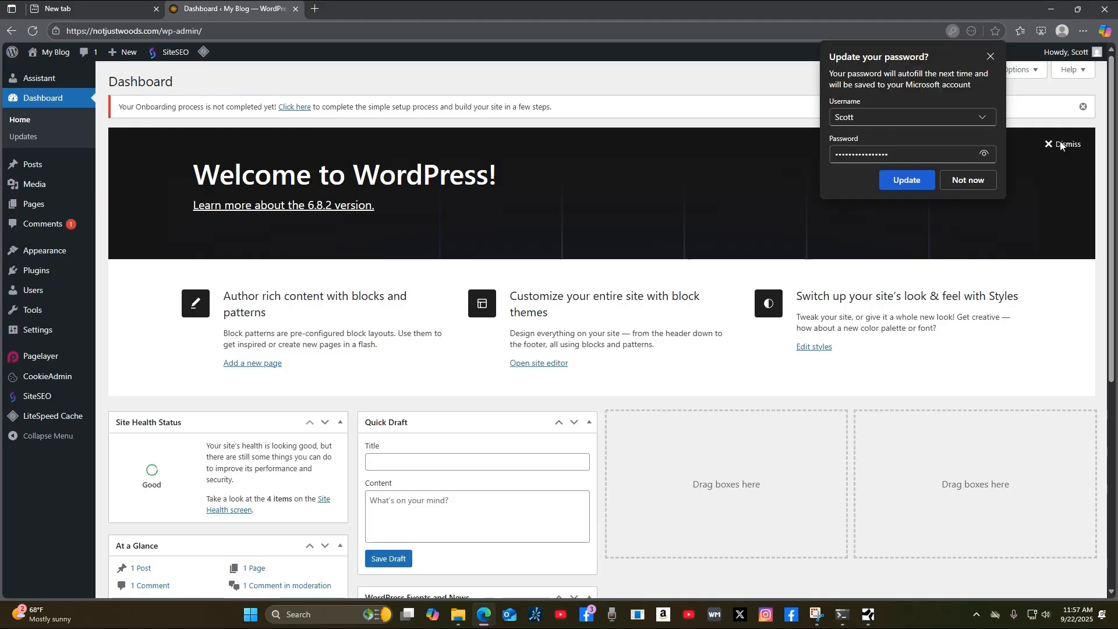
Update the saved password in Edge.
{"action": "left_click", "coordinate": [912, 181]}
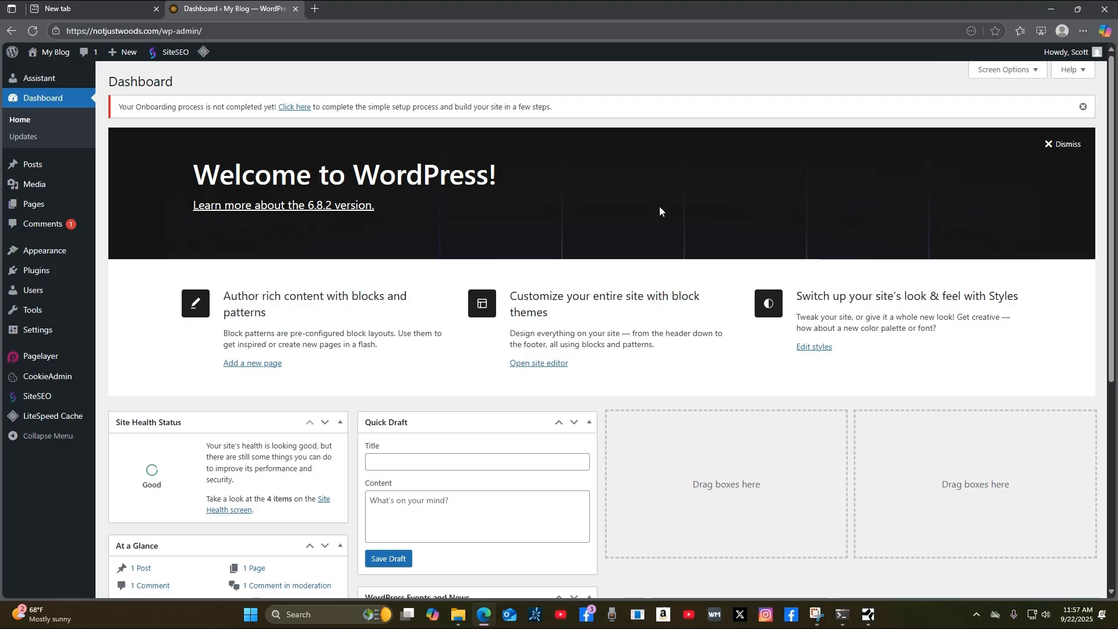
{"action": "scroll", "coordinate": [741, 467], "scroll_direction": "down", "scroll_amount": 1}
{"action": "scroll", "coordinate": [742, 467], "scroll_direction": "up", "scroll_amount": 1}
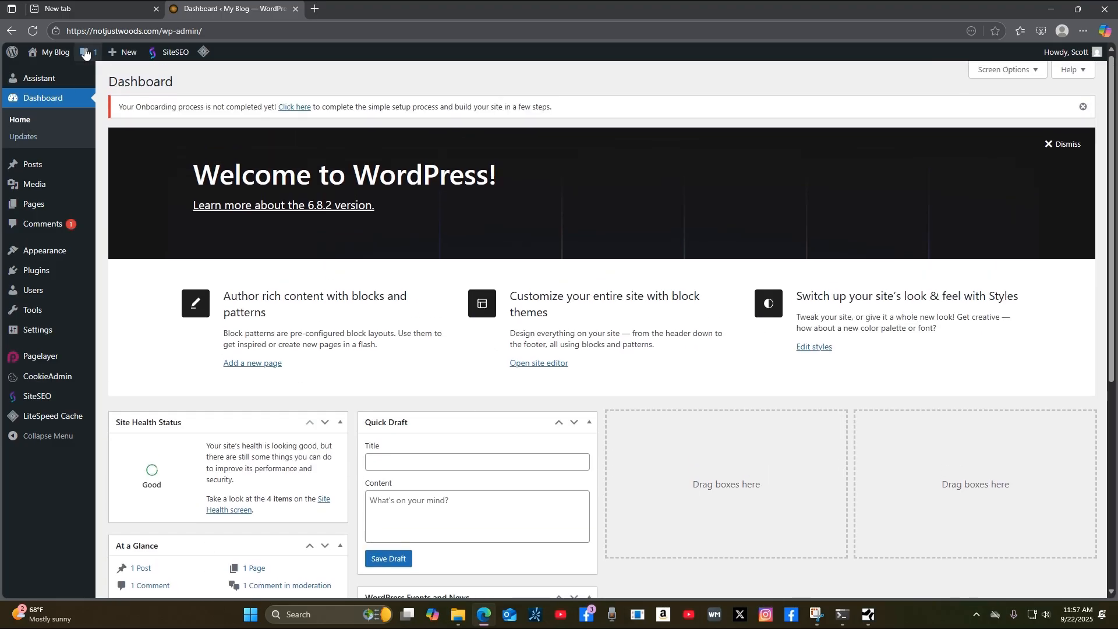
Open the live My Blog site in a new tab, view it, then return to the Dashboard.
{"action": "mouse_move", "coordinate": [48, 55]}
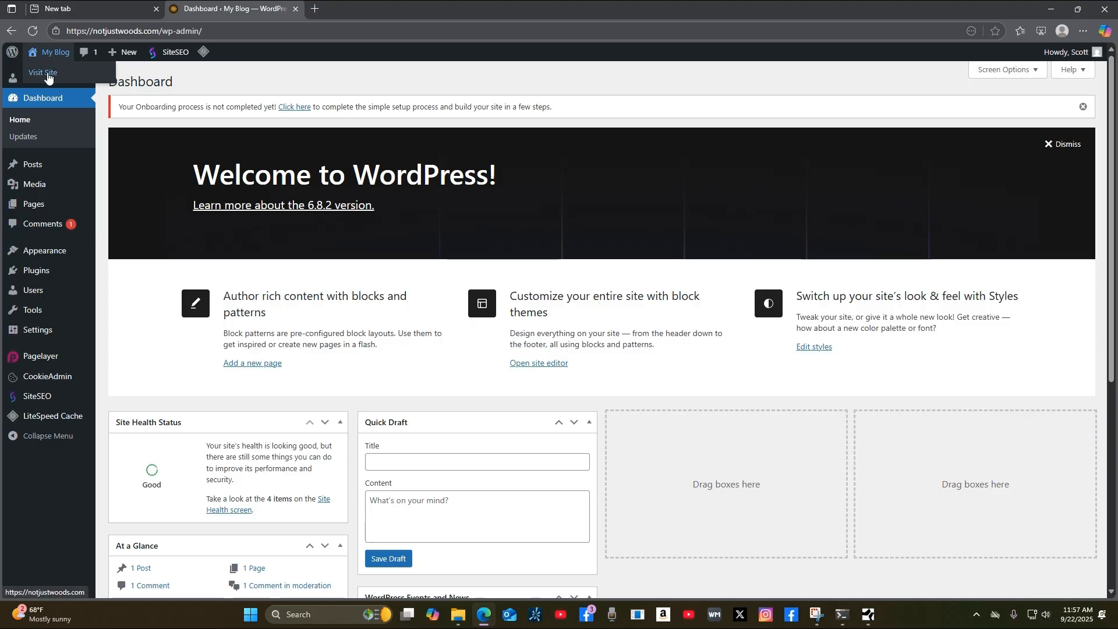
{"action": "right_click", "coordinate": [48, 75]}
{"action": "left_click", "coordinate": [106, 85]}
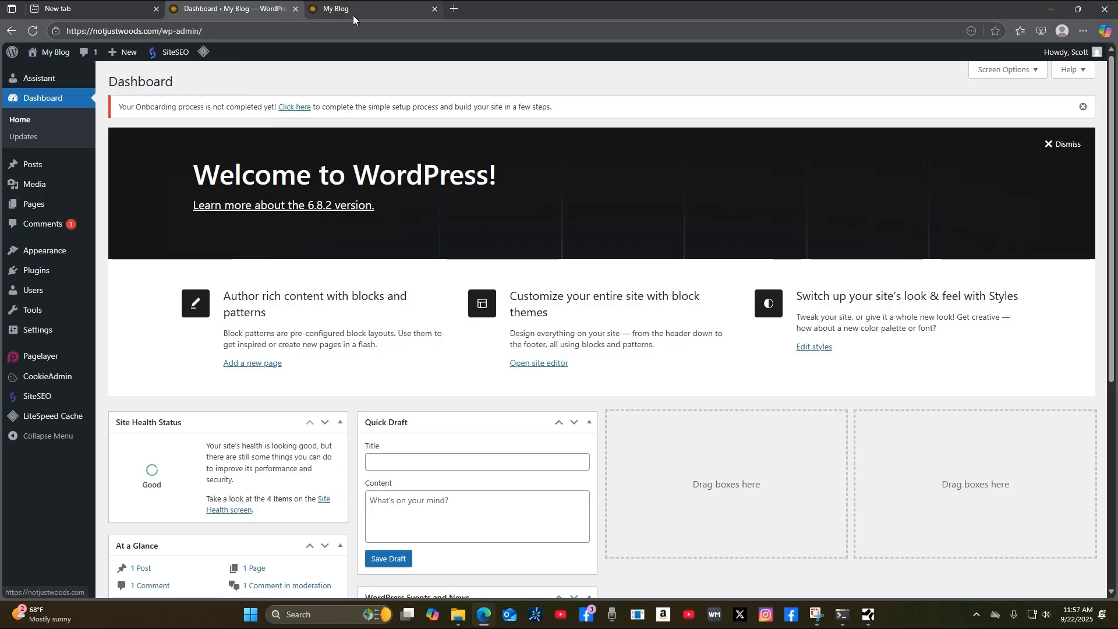
{"action": "left_click", "coordinate": [353, 15]}
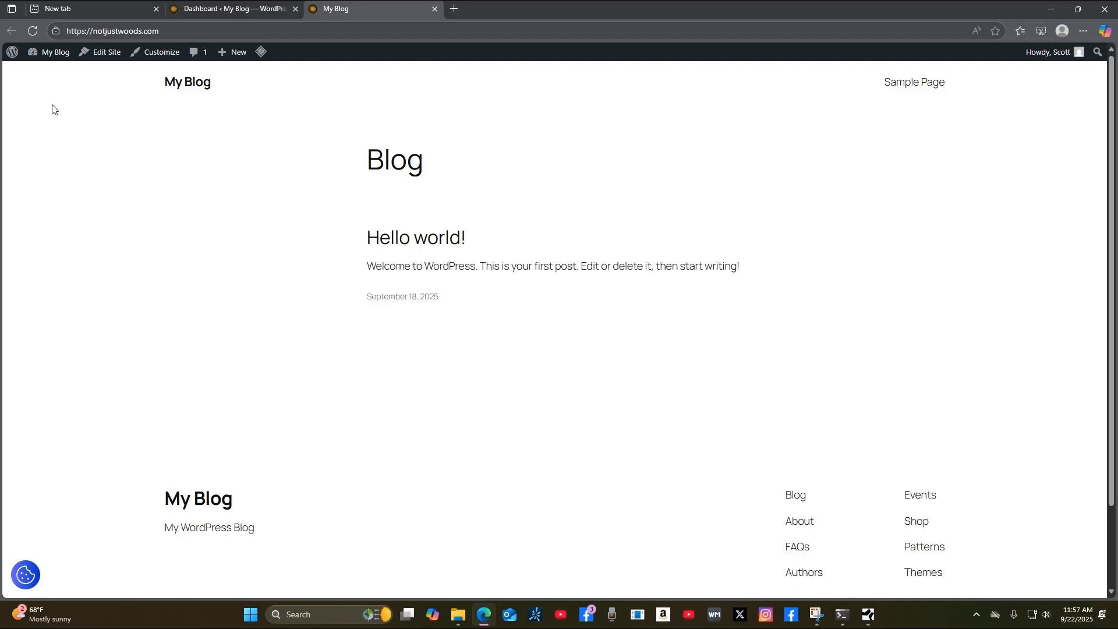
{"action": "left_click", "coordinate": [217, 12]}
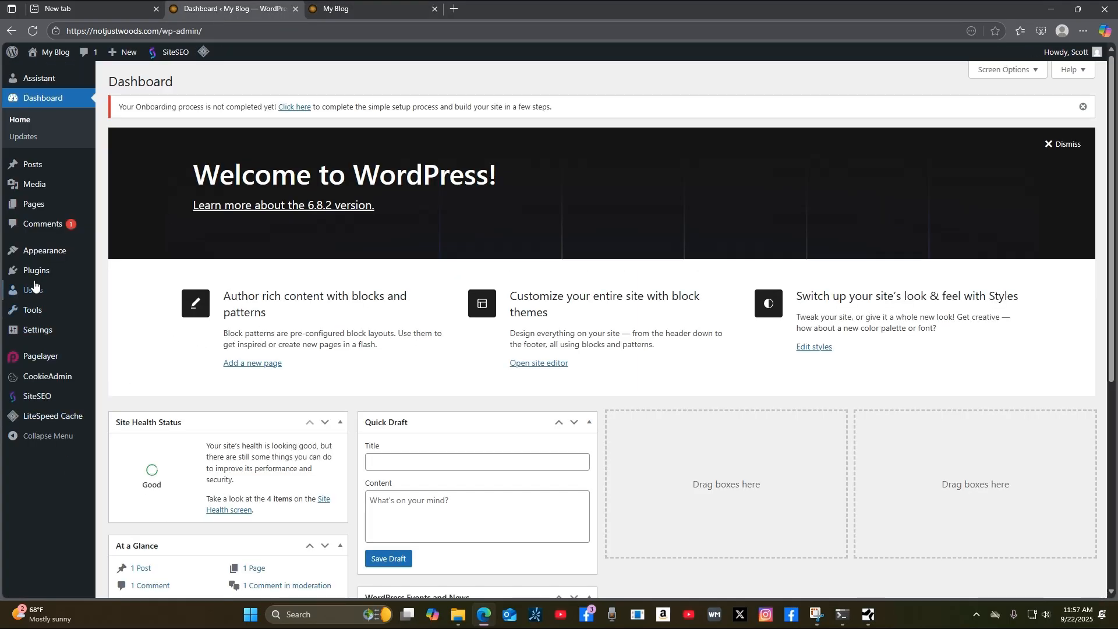
{"action": "mouse_move", "coordinate": [65, 251]}
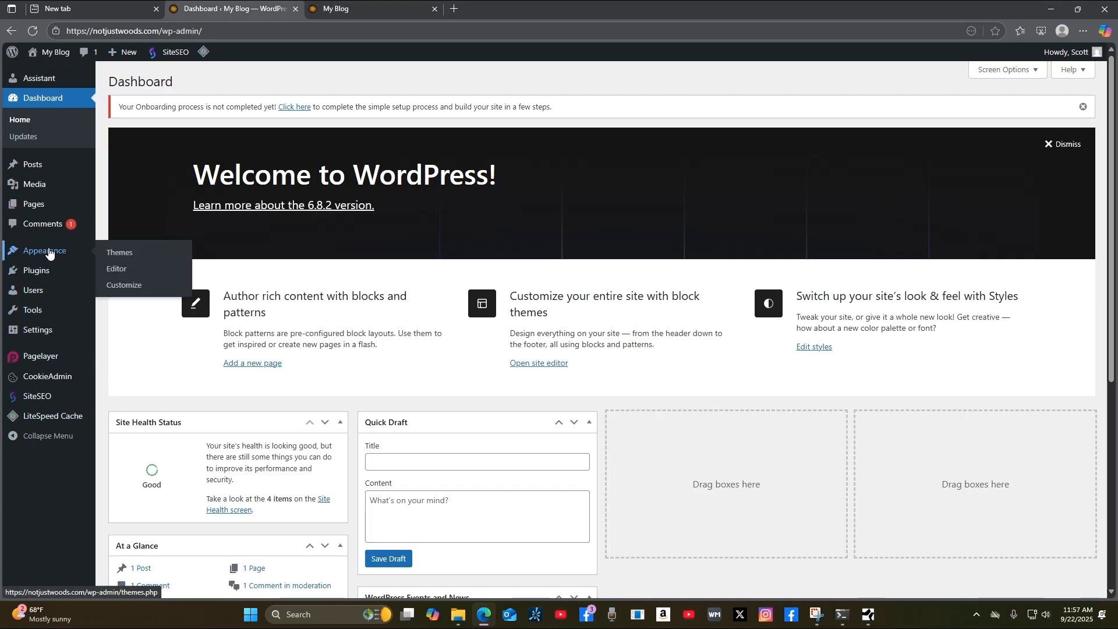
Search Add Theme for 'astra', then install and activate the Astra theme.
{"action": "left_click", "coordinate": [123, 257]}
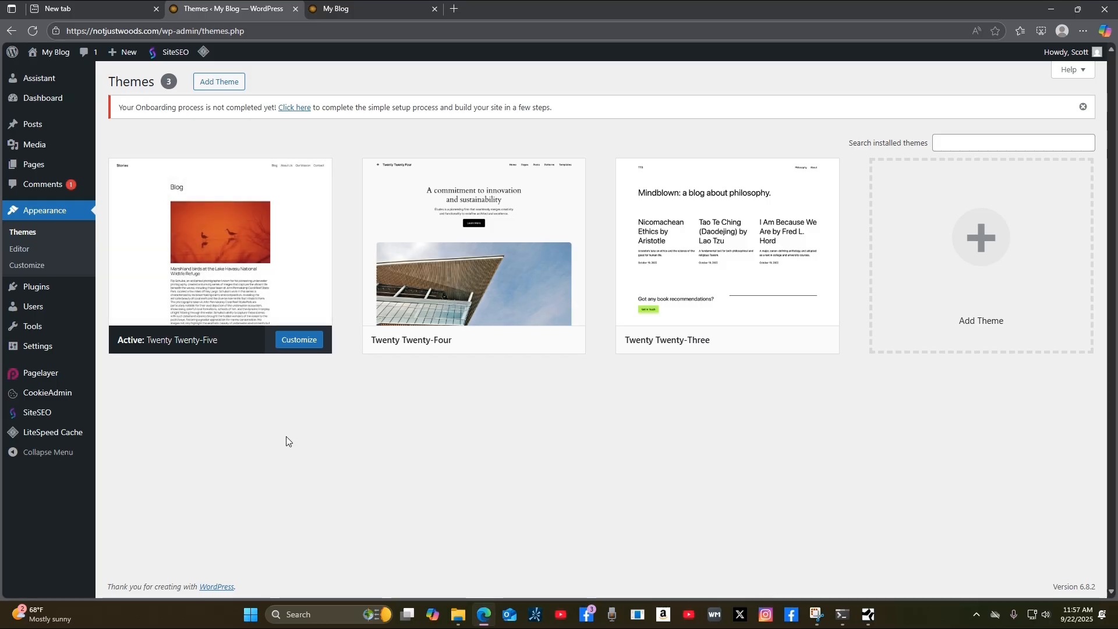
{"action": "left_click", "coordinate": [222, 85]}
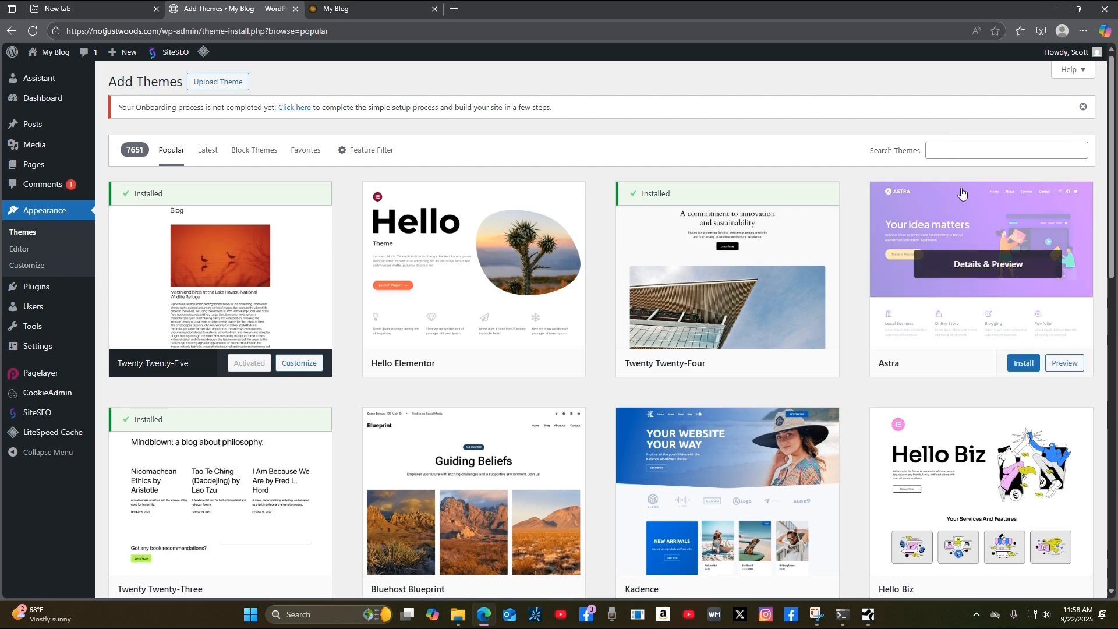
{"action": "left_click", "coordinate": [942, 150]}
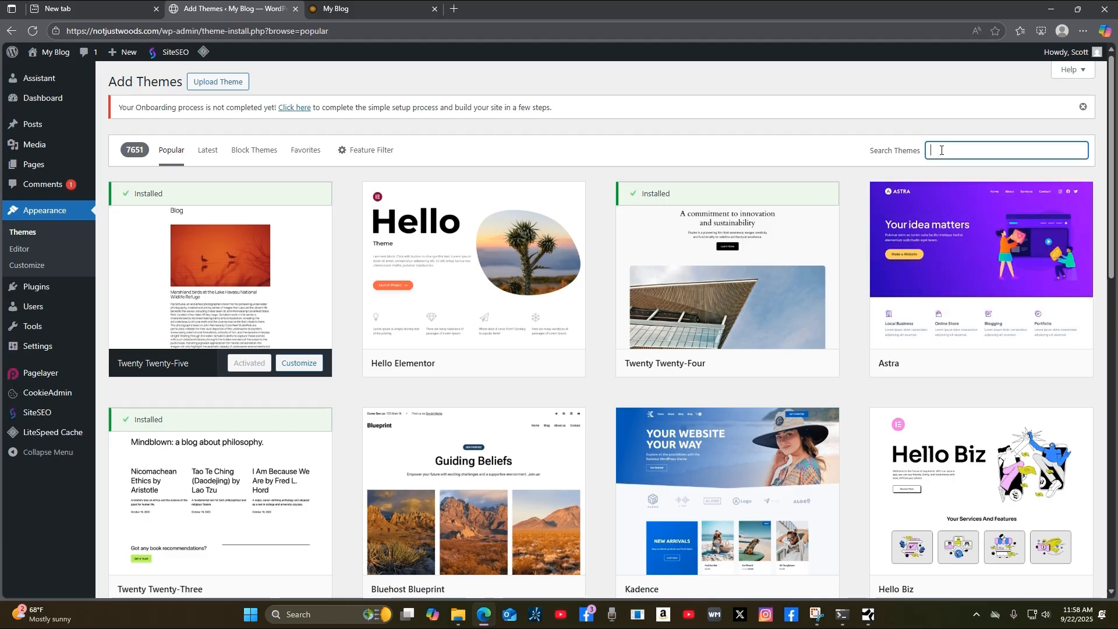
{"action": "left_click", "coordinate": [942, 151]}
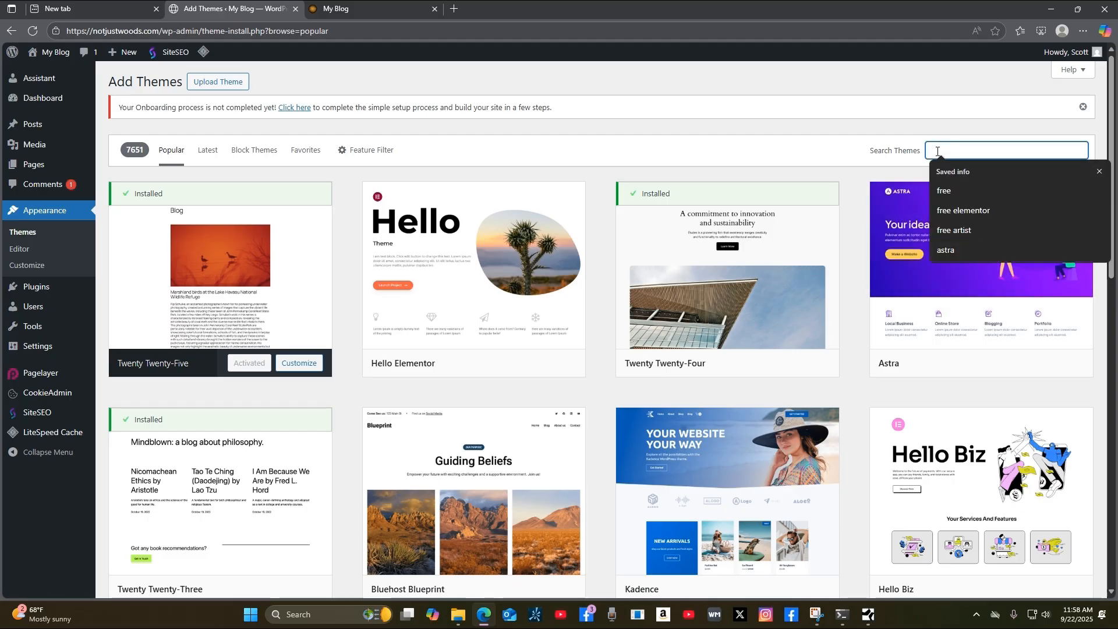
{"action": "left_click", "coordinate": [956, 249]}
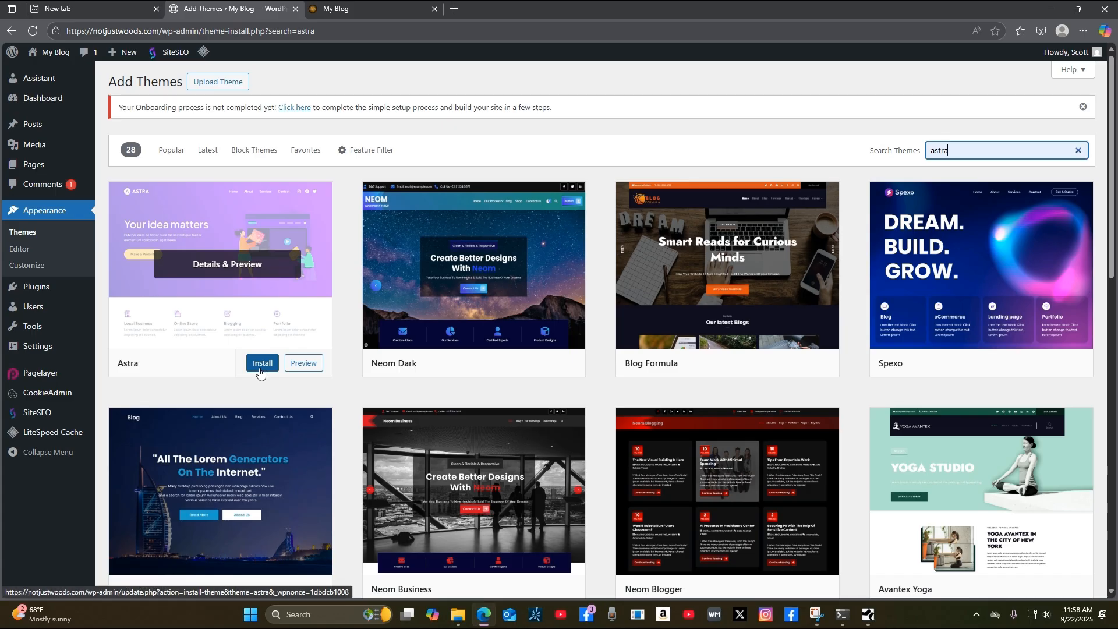
{"action": "left_click", "coordinate": [259, 363]}
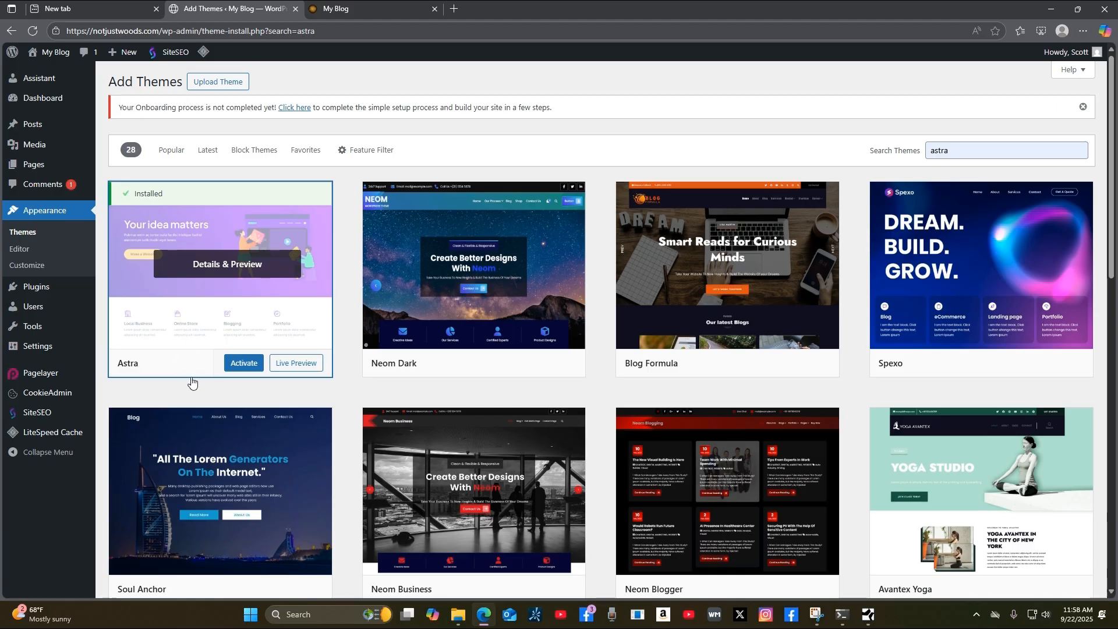
{"action": "left_click", "coordinate": [244, 364]}
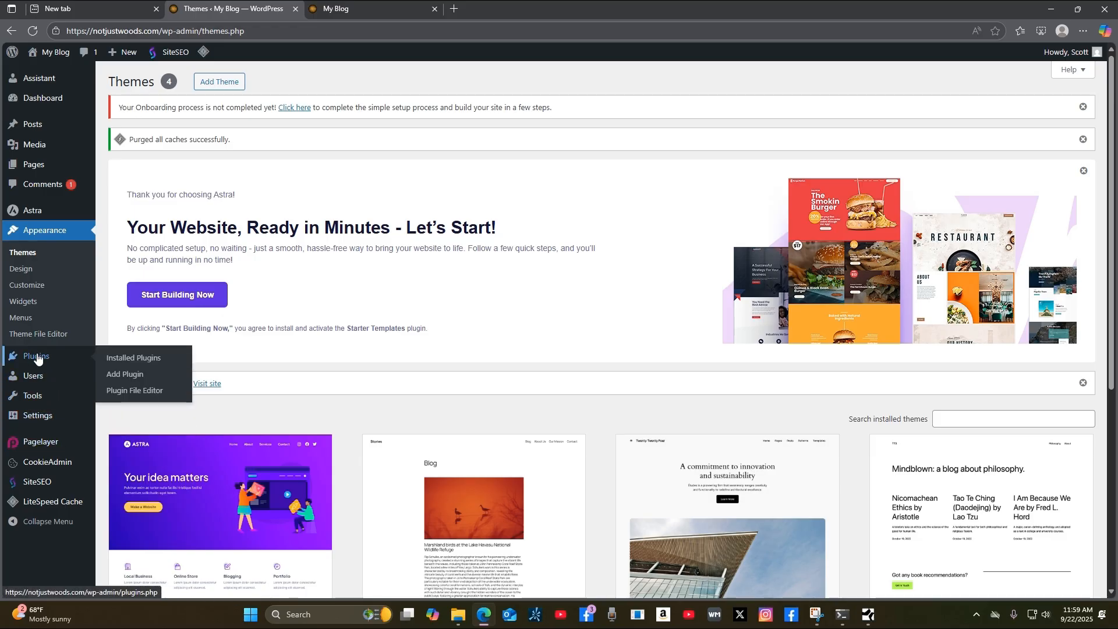
Select all plugins on the Plugins page and apply the Deactivate bulk action.
{"action": "left_click", "coordinate": [37, 357]}
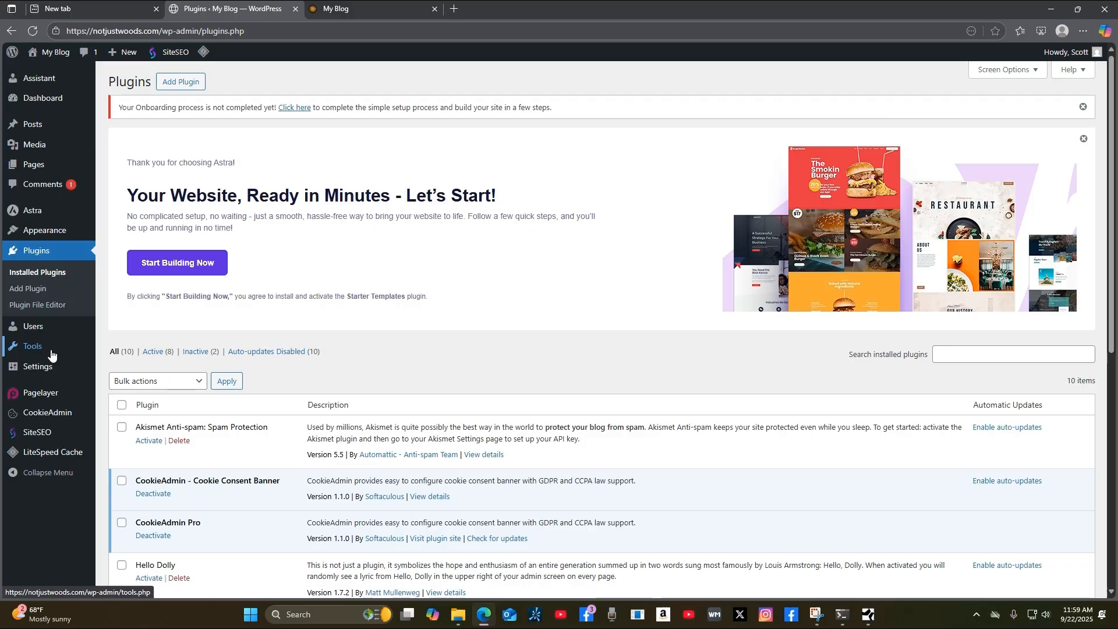
{"action": "scroll", "coordinate": [644, 360], "scroll_direction": "down", "scroll_amount": 7}
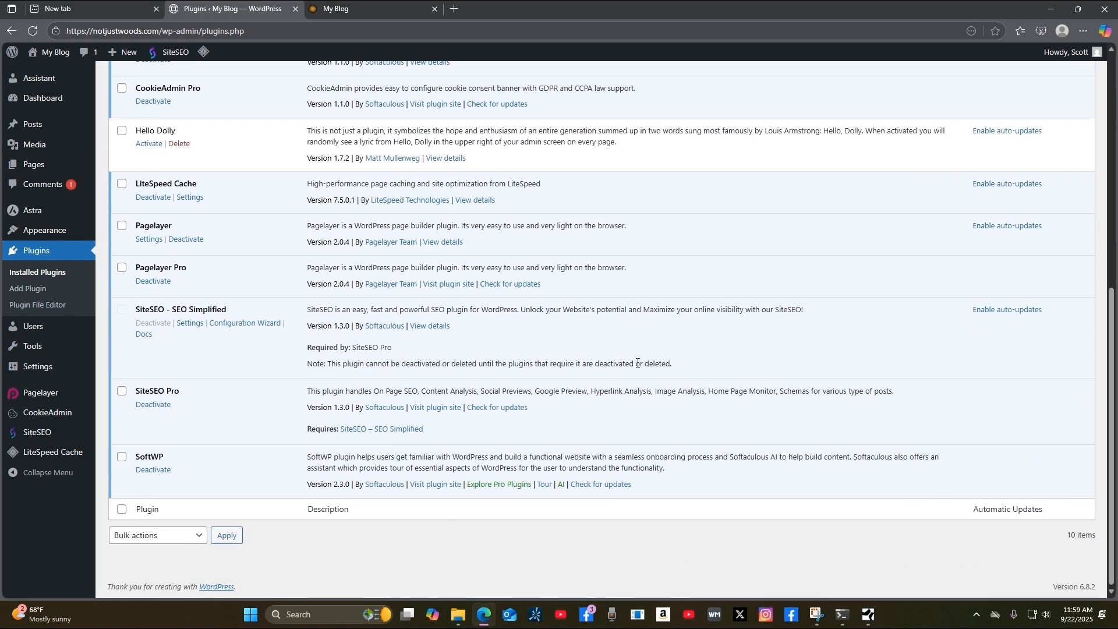
{"action": "scroll", "coordinate": [638, 363], "scroll_direction": "up", "scroll_amount": 5}
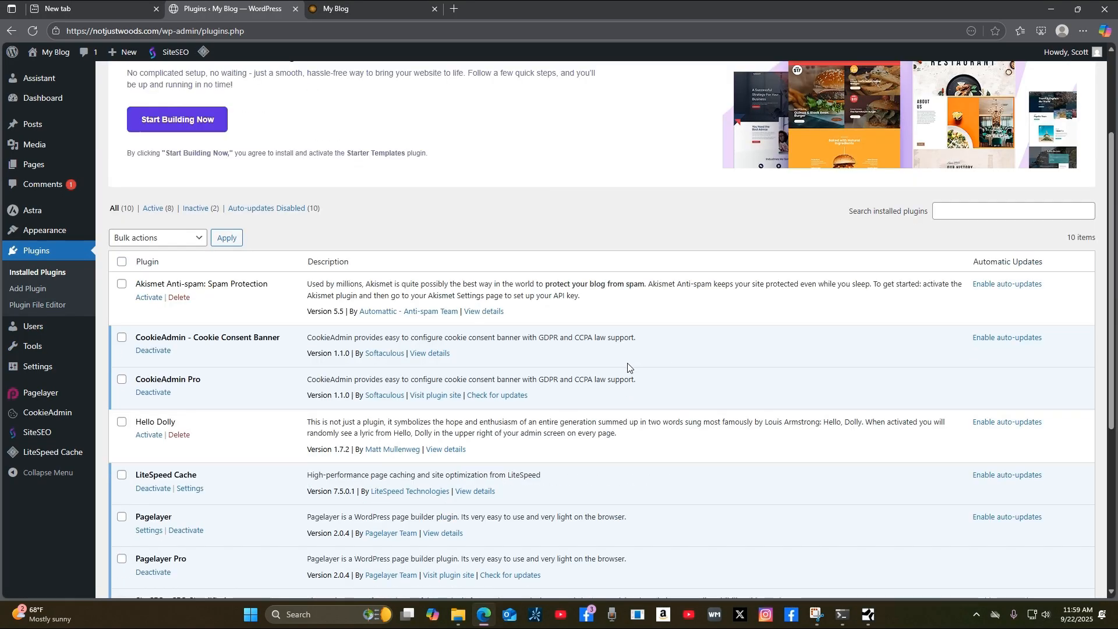
{"action": "left_click", "coordinate": [122, 263]}
{"action": "scroll", "coordinate": [266, 454], "scroll_direction": "down", "scroll_amount": 5}
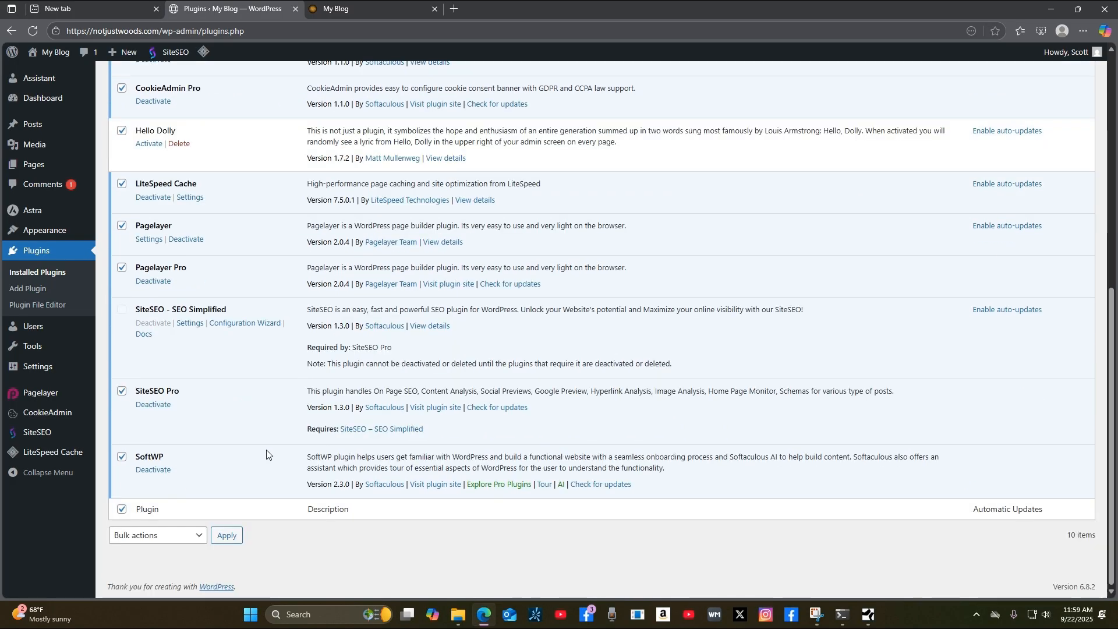
{"action": "scroll", "coordinate": [267, 455], "scroll_direction": "up", "scroll_amount": 6}
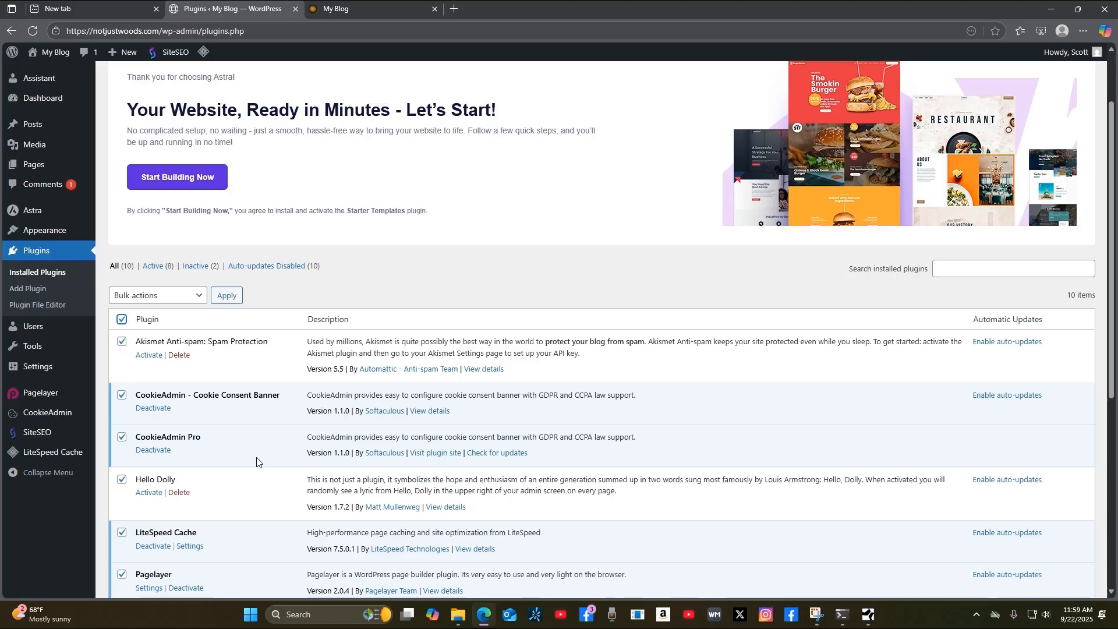
{"action": "scroll", "coordinate": [258, 462], "scroll_direction": "down", "scroll_amount": 2}
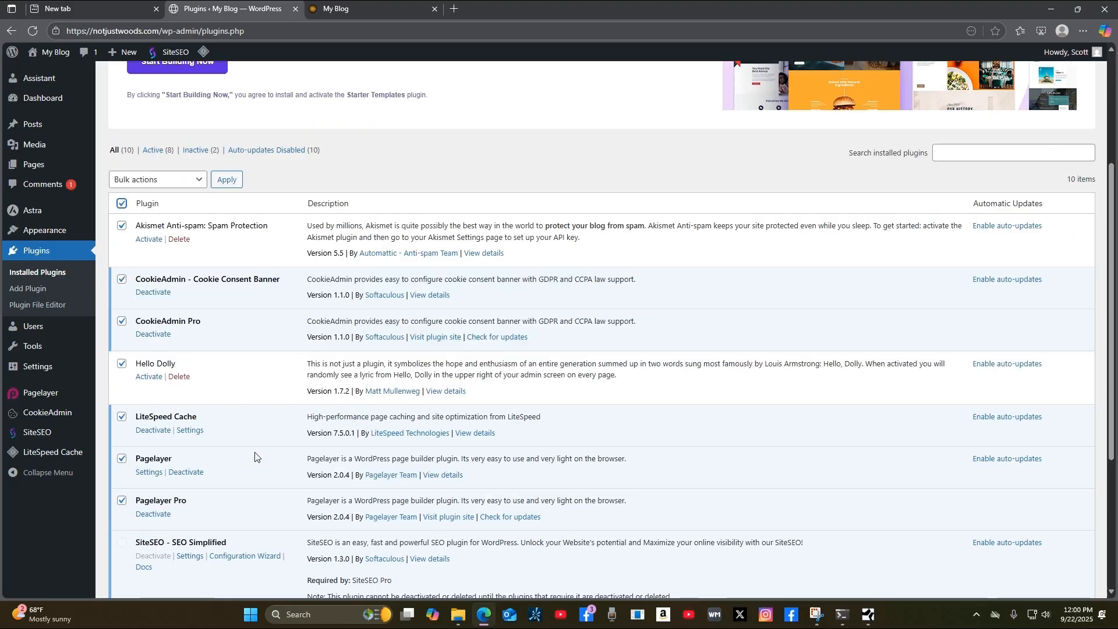
{"action": "left_click", "coordinate": [198, 180]}
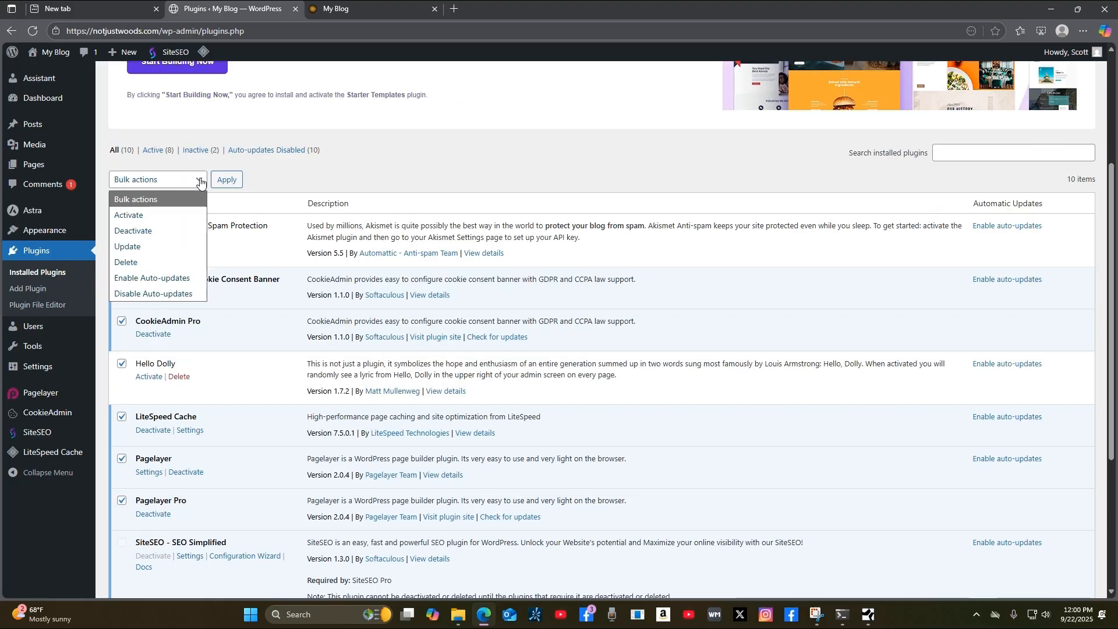
{"action": "left_click", "coordinate": [156, 231]}
{"action": "left_click", "coordinate": [230, 181]}
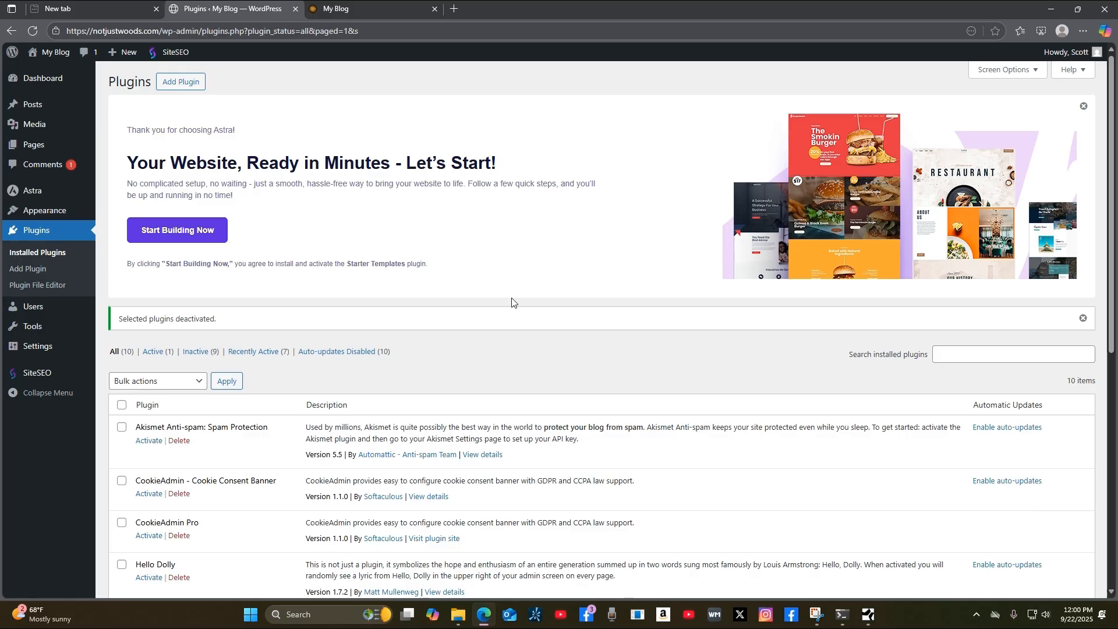
{"action": "scroll", "coordinate": [513, 306], "scroll_direction": "down", "scroll_amount": 5}
Select all plugins and bulk-delete the nine inactive ones, confirming removal of their data.
{"action": "scroll", "coordinate": [517, 309], "scroll_direction": "up", "scroll_amount": 3}
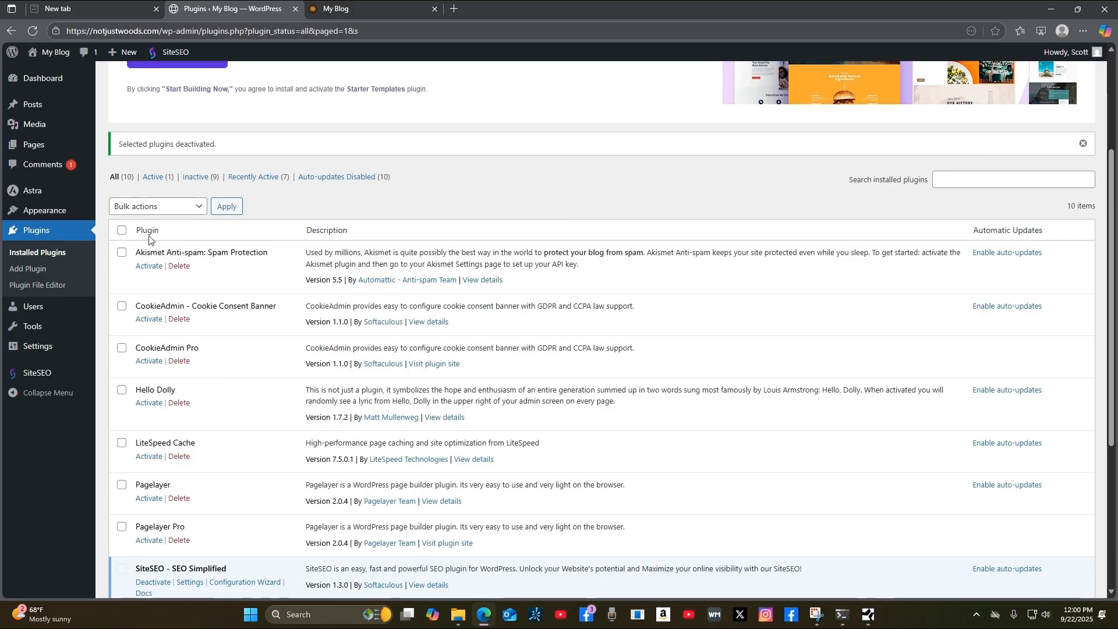
{"action": "left_click", "coordinate": [121, 232]}
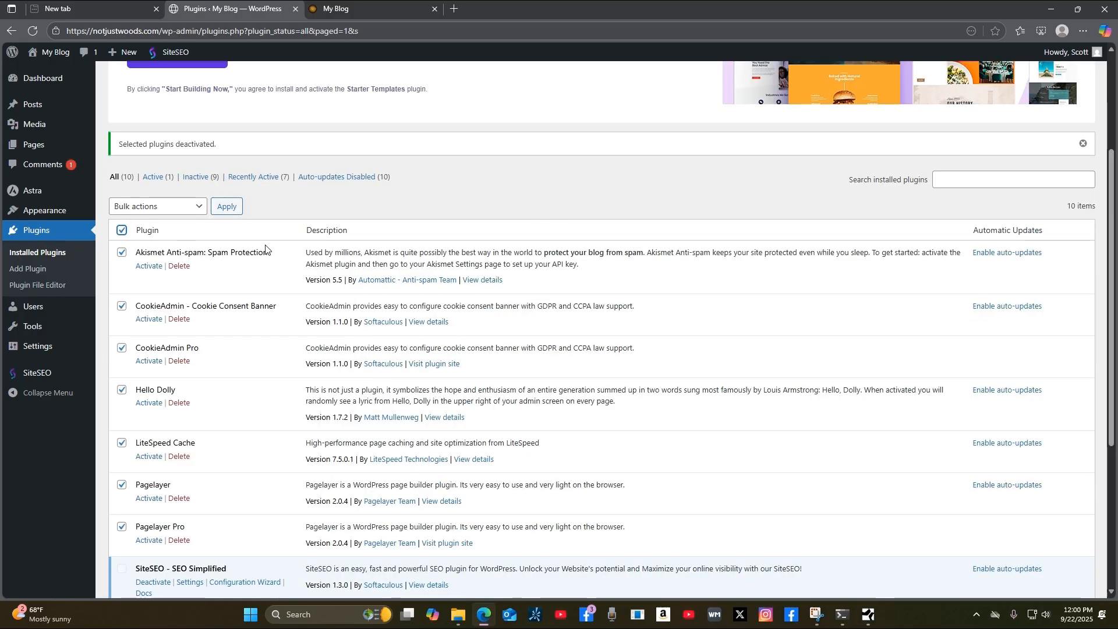
{"action": "left_click", "coordinate": [195, 210]}
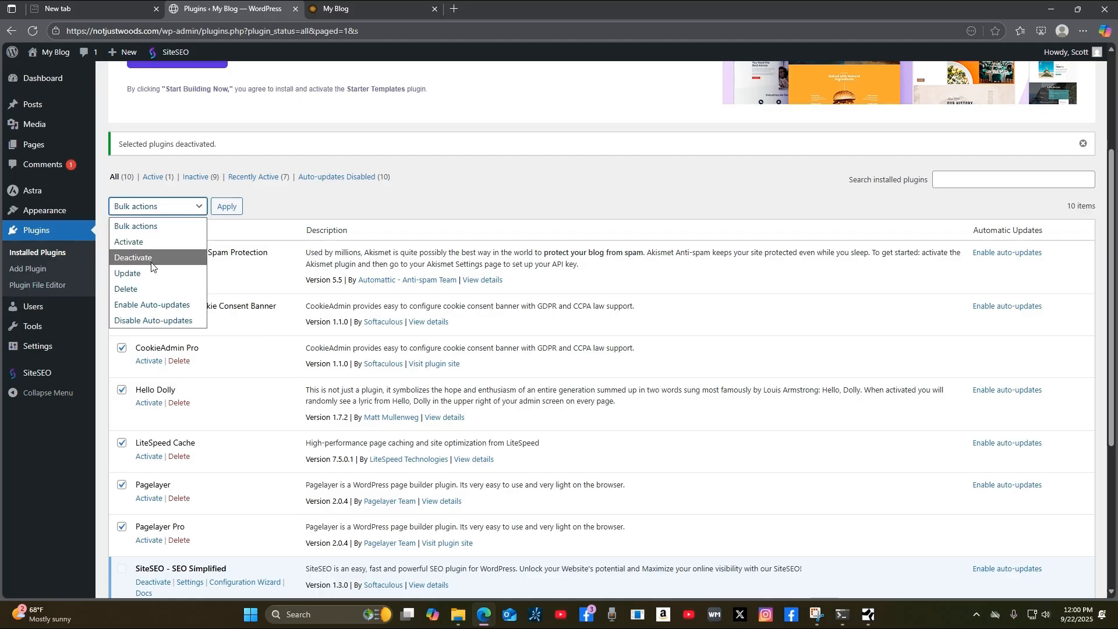
{"action": "left_click", "coordinate": [161, 286]}
{"action": "left_click", "coordinate": [228, 208]}
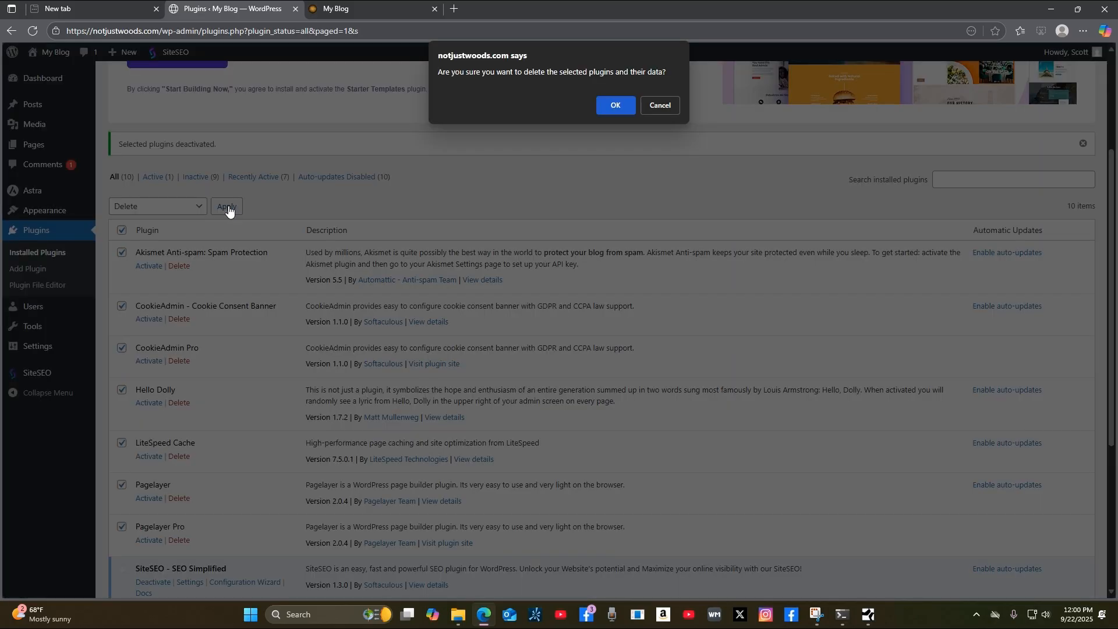
{"action": "left_click", "coordinate": [616, 106]}
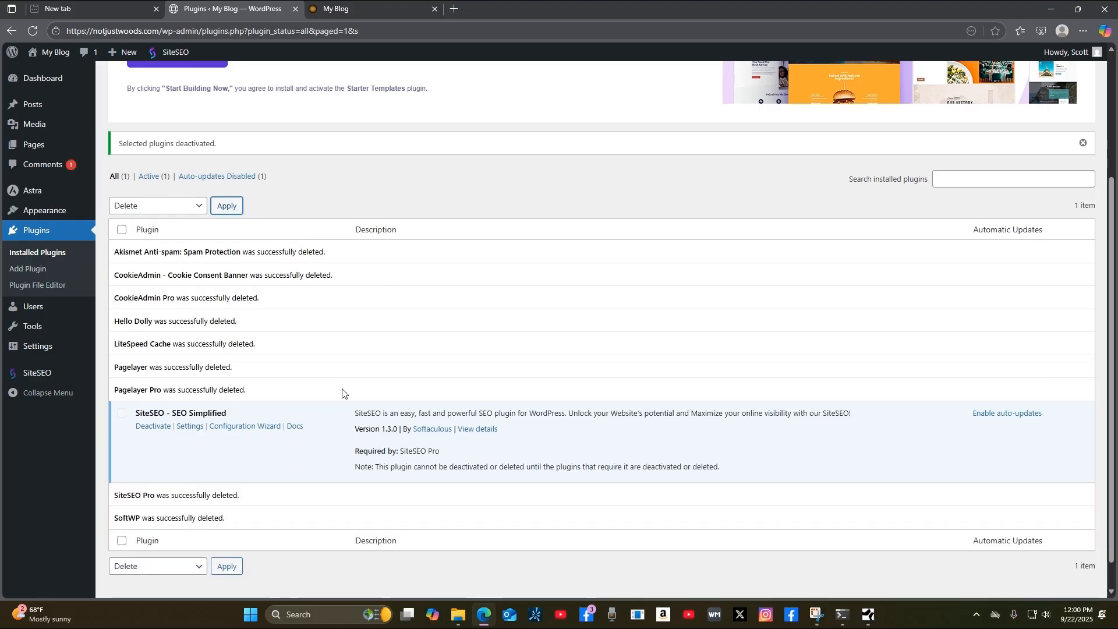
Deactivate SiteSEO – SEO Simplified, then delete it and confirm.
{"action": "scroll", "coordinate": [343, 393], "scroll_direction": "down", "scroll_amount": 1}
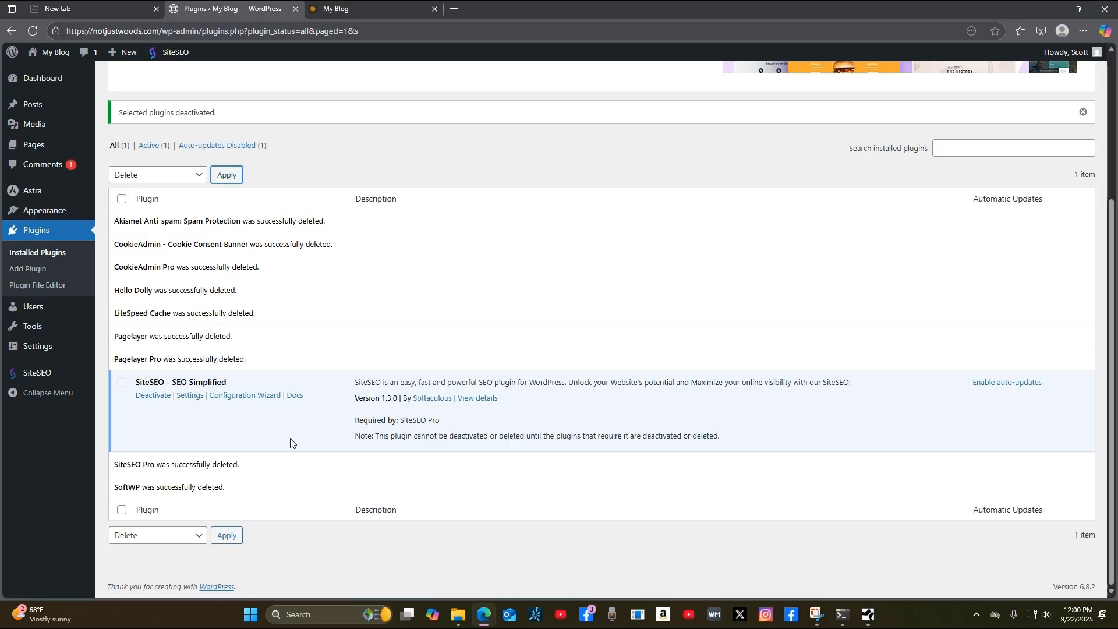
{"action": "left_click", "coordinate": [151, 396]}
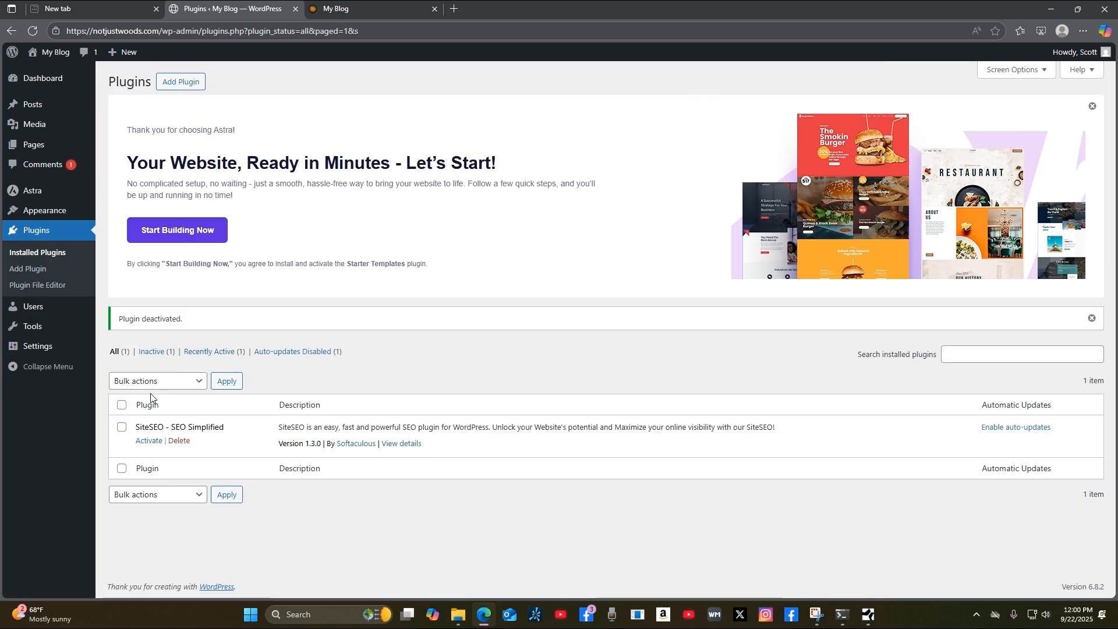
{"action": "left_click", "coordinate": [181, 442]}
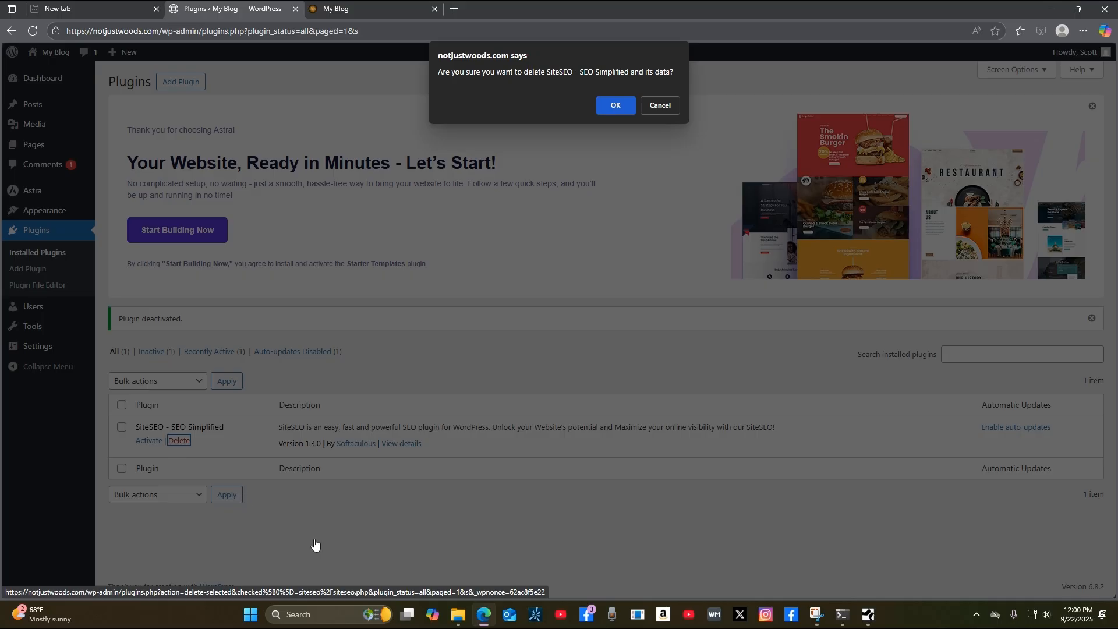
{"action": "left_click", "coordinate": [616, 103]}
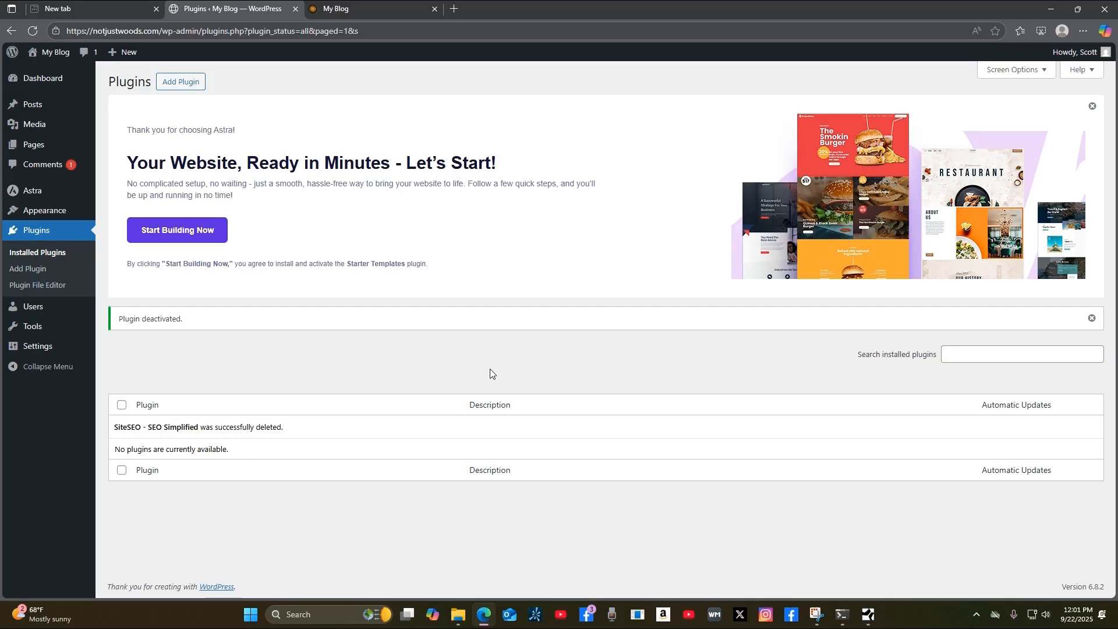
Start building with Starter Templates, choosing classic templates and the Elementor page builder.
{"action": "left_click", "coordinate": [177, 233]}
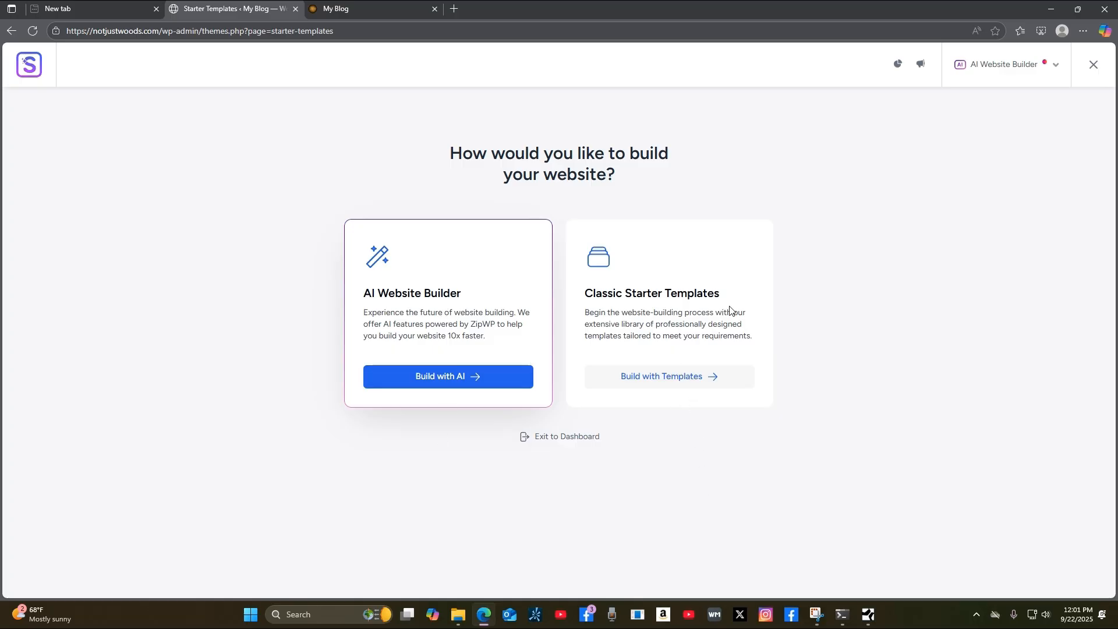
{"action": "left_click", "coordinate": [674, 380]}
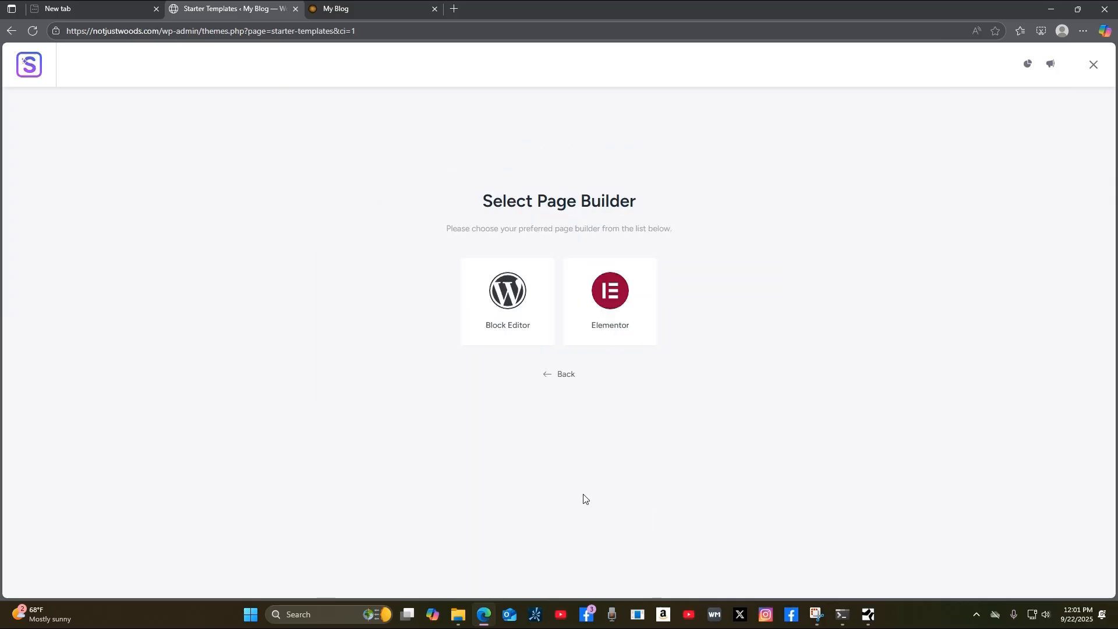
{"action": "left_click", "coordinate": [615, 303]}
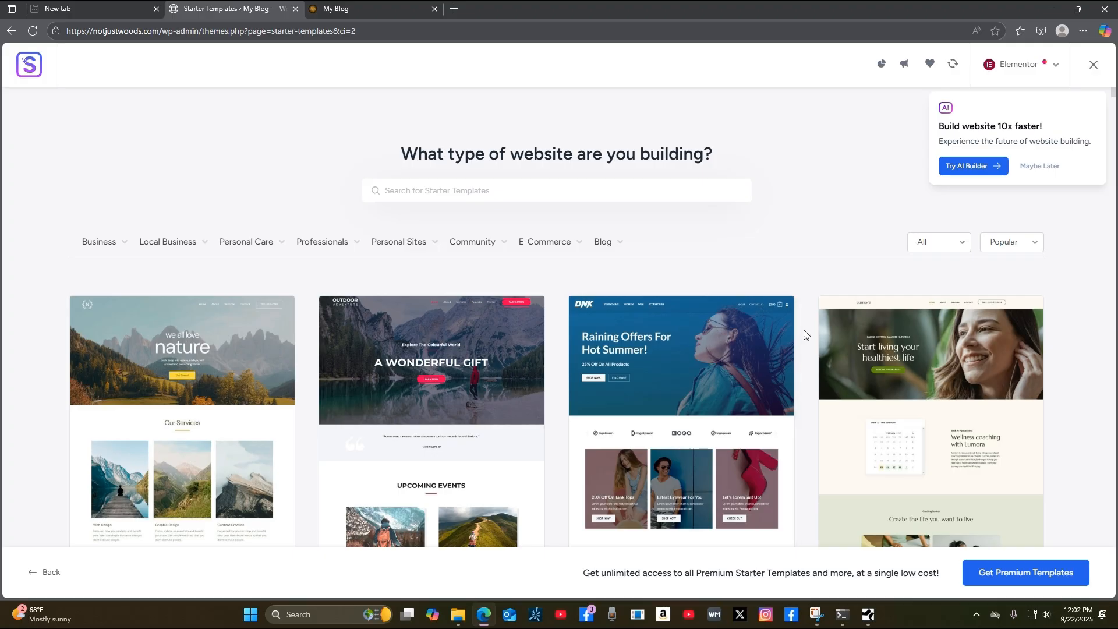
{"action": "scroll", "coordinate": [803, 338], "scroll_direction": "down", "scroll_amount": 5}
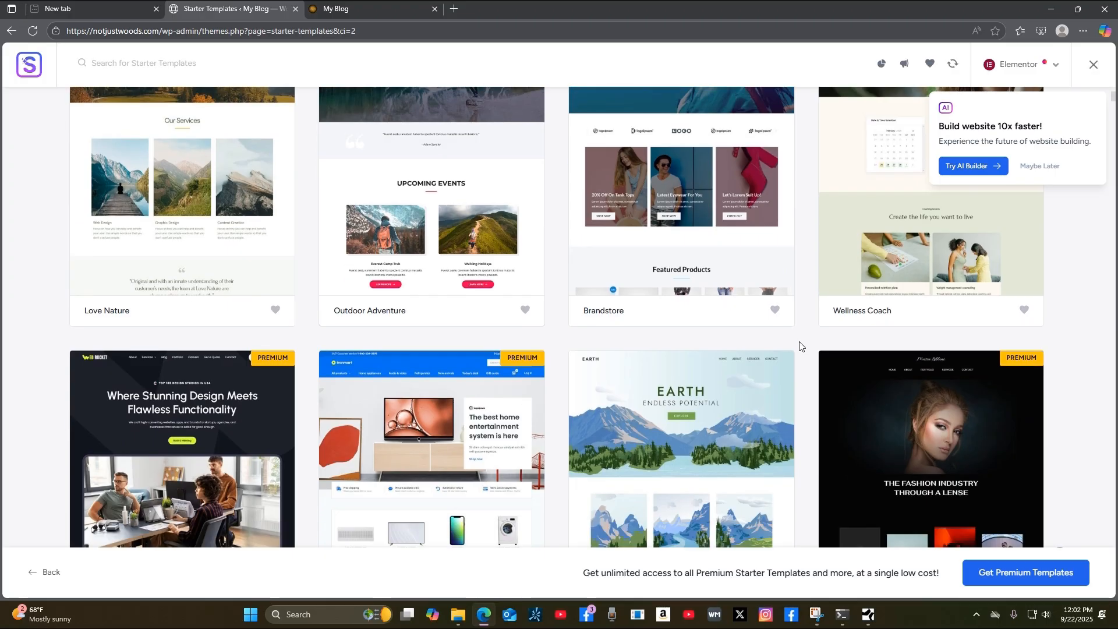
{"action": "scroll", "coordinate": [801, 347], "scroll_direction": "up", "scroll_amount": 5}
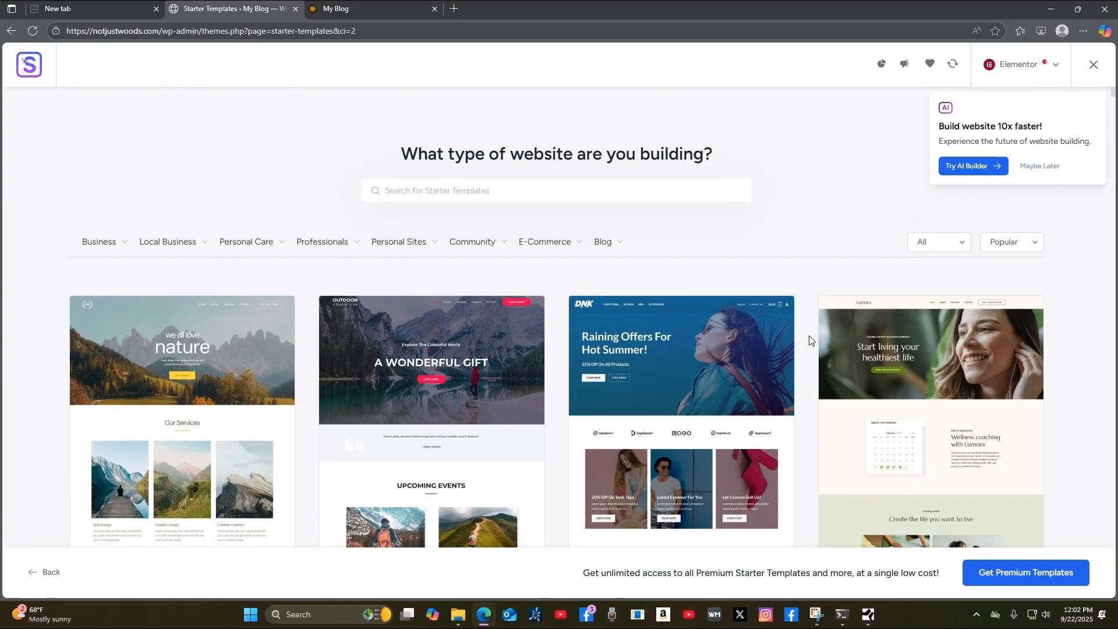
{"action": "scroll", "coordinate": [809, 340], "scroll_direction": "down", "scroll_amount": 3}
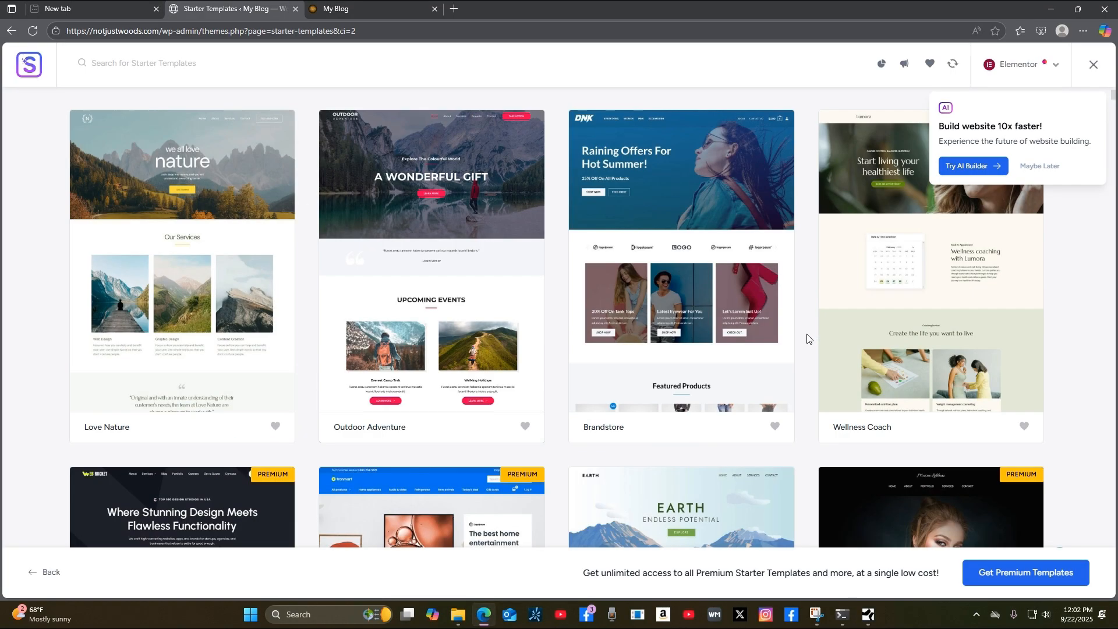
{"action": "scroll", "coordinate": [807, 341], "scroll_direction": "down", "scroll_amount": 5}
{"action": "scroll", "coordinate": [807, 340], "scroll_direction": "up", "scroll_amount": 8}
{"action": "scroll", "coordinate": [808, 346], "scroll_direction": "down", "scroll_amount": 5}
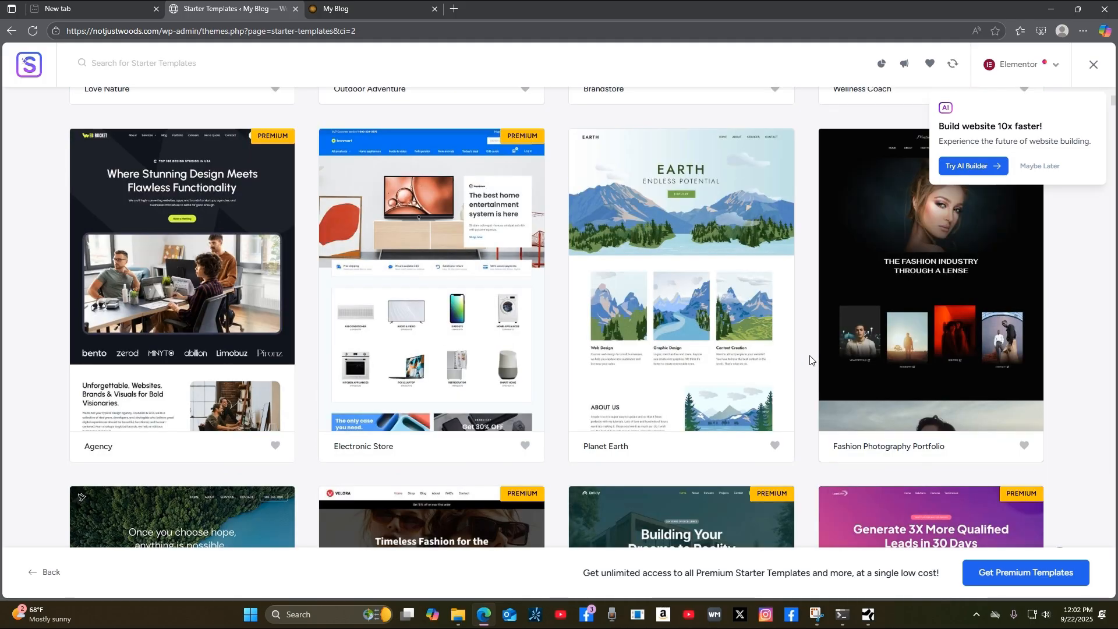
{"action": "scroll", "coordinate": [810, 355], "scroll_direction": "down", "scroll_amount": 3}
{"action": "scroll", "coordinate": [810, 361], "scroll_direction": "up", "scroll_amount": 8}
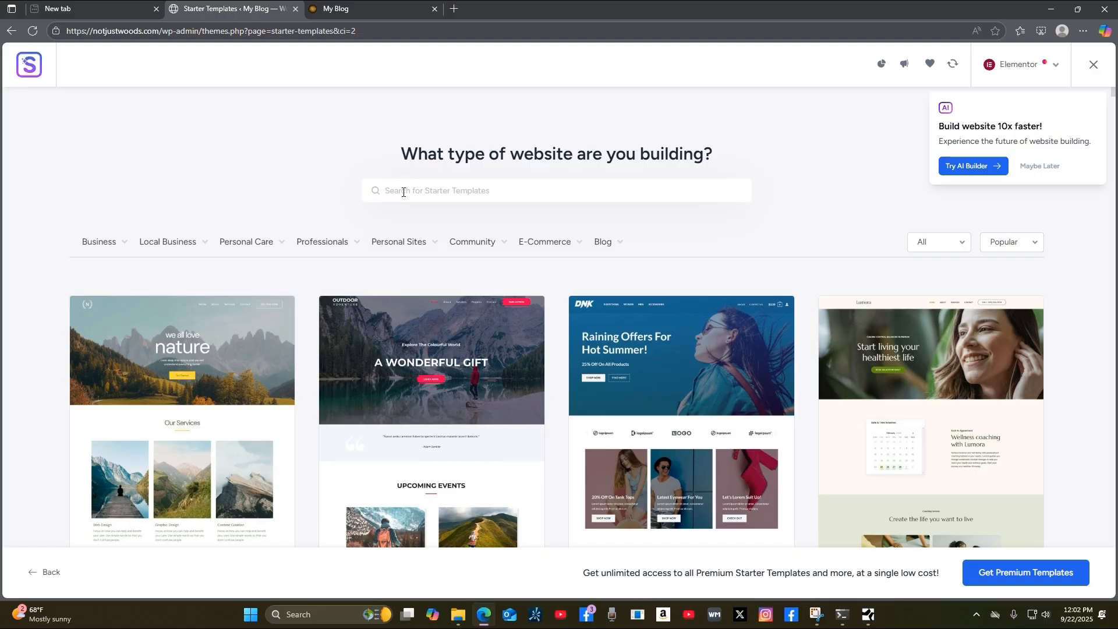
Search the Starter Templates for 'shop' and browse the results.
{"action": "left_click", "coordinate": [404, 192]}
{"action": "type", "text": "shop"}
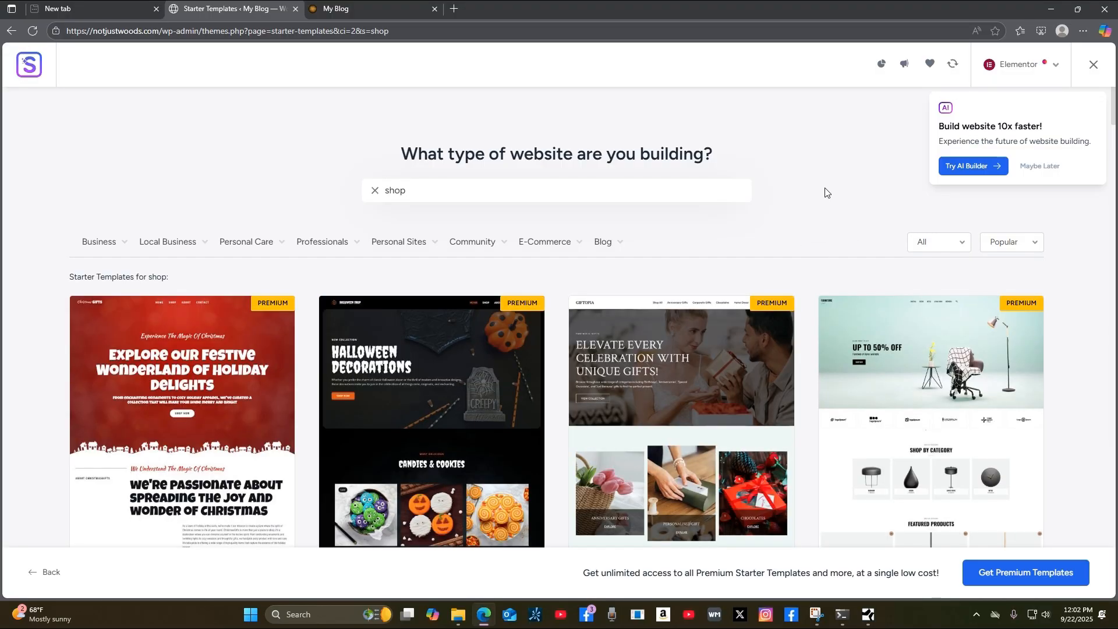
{"action": "scroll", "coordinate": [813, 218], "scroll_direction": "down", "scroll_amount": 1}
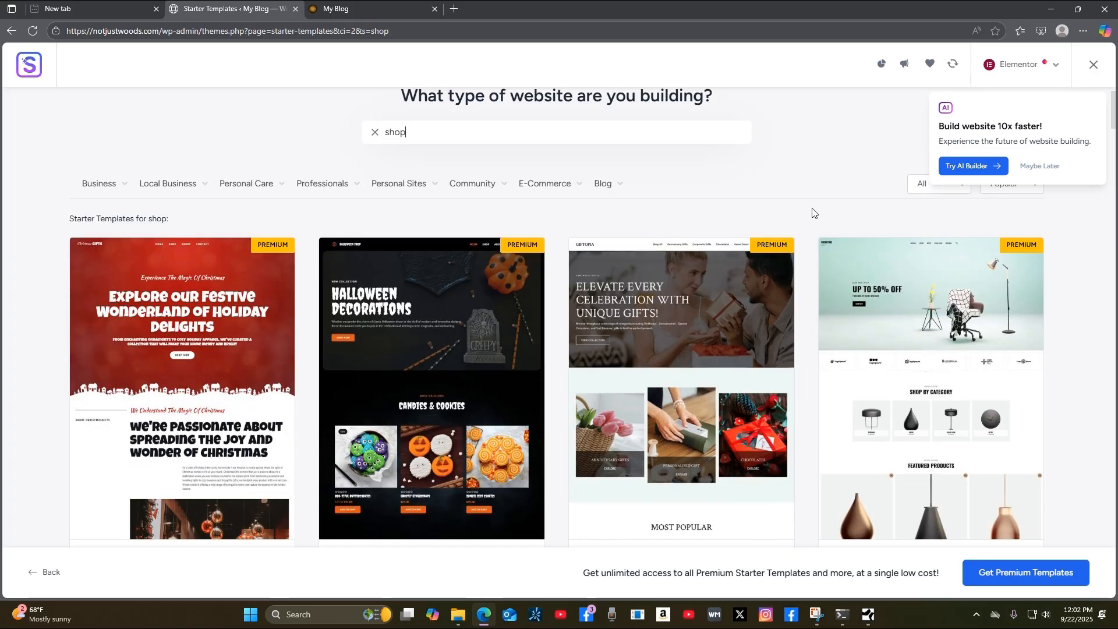
{"action": "scroll", "coordinate": [813, 213], "scroll_direction": "down", "scroll_amount": 1}
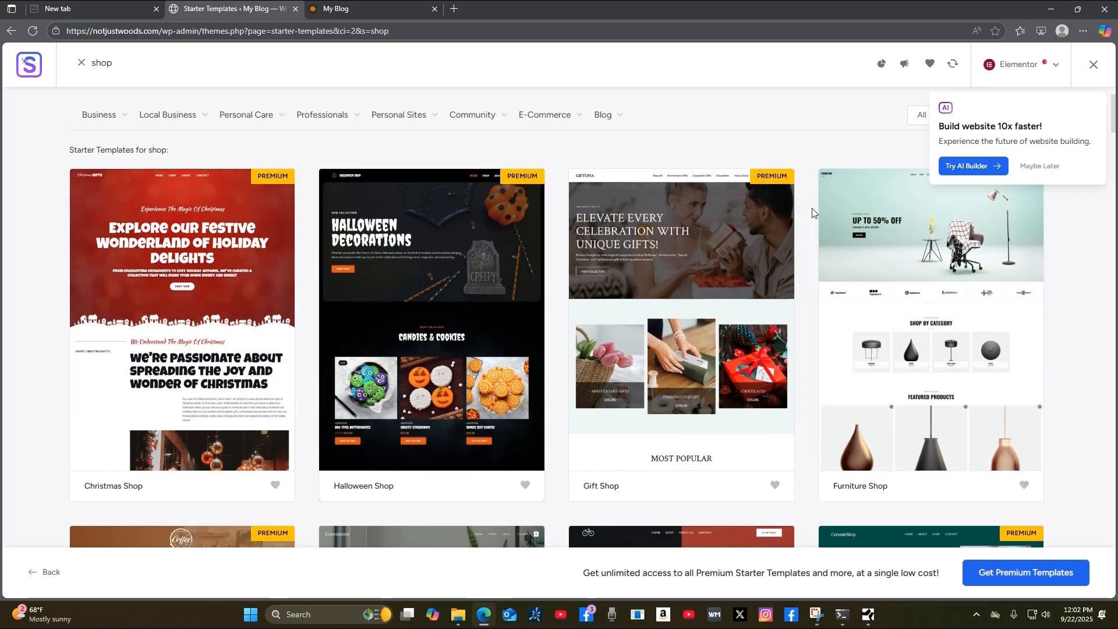
{"action": "scroll", "coordinate": [814, 214], "scroll_direction": "up", "scroll_amount": 2}
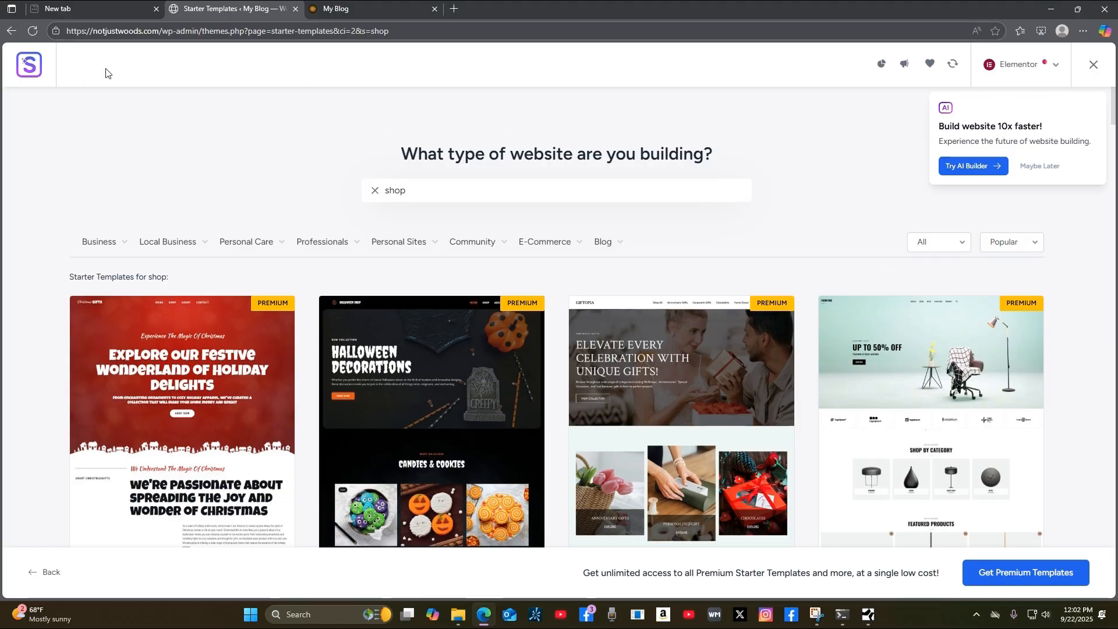
{"action": "scroll", "coordinate": [814, 204], "scroll_direction": "down", "scroll_amount": 3}
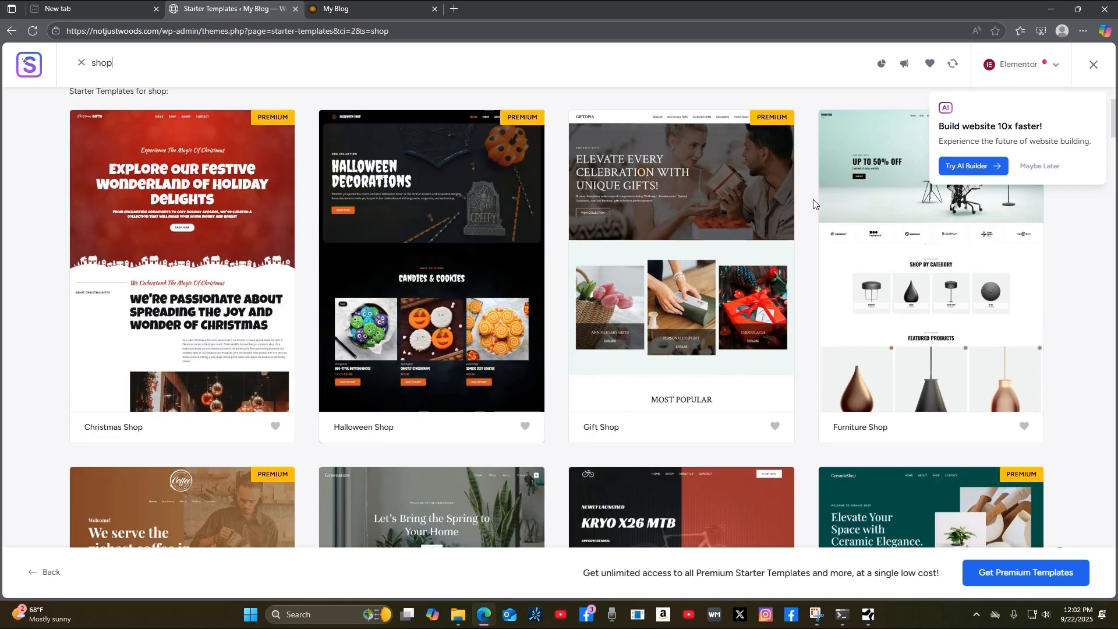
{"action": "scroll", "coordinate": [815, 205], "scroll_direction": "down", "scroll_amount": 3}
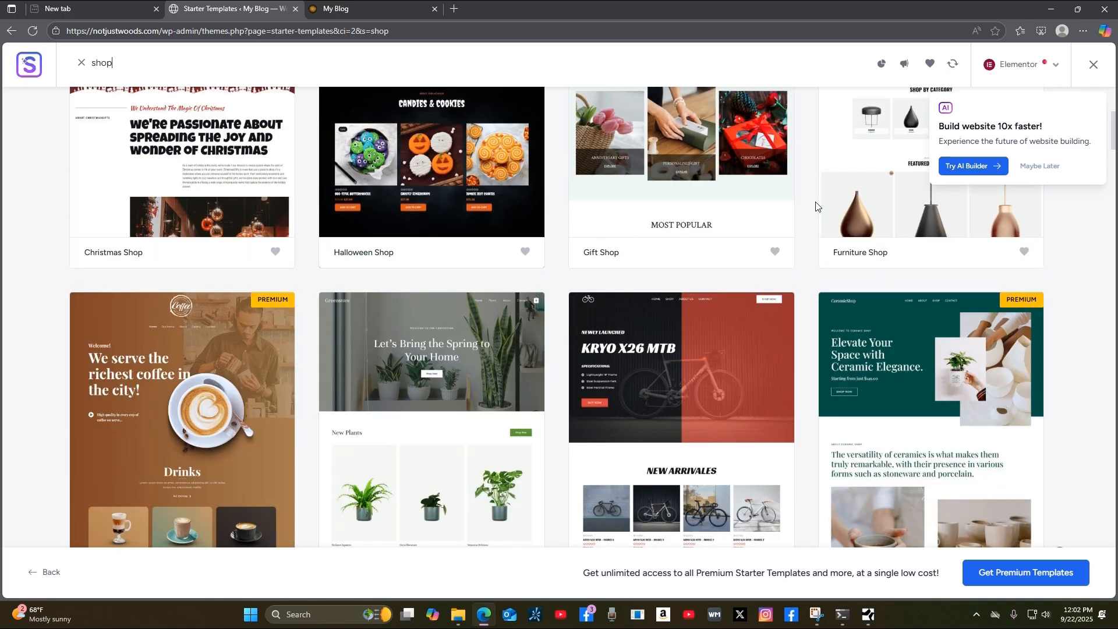
{"action": "scroll", "coordinate": [816, 205], "scroll_direction": "down", "scroll_amount": 2}
{"action": "scroll", "coordinate": [815, 205], "scroll_direction": "down", "scroll_amount": 6}
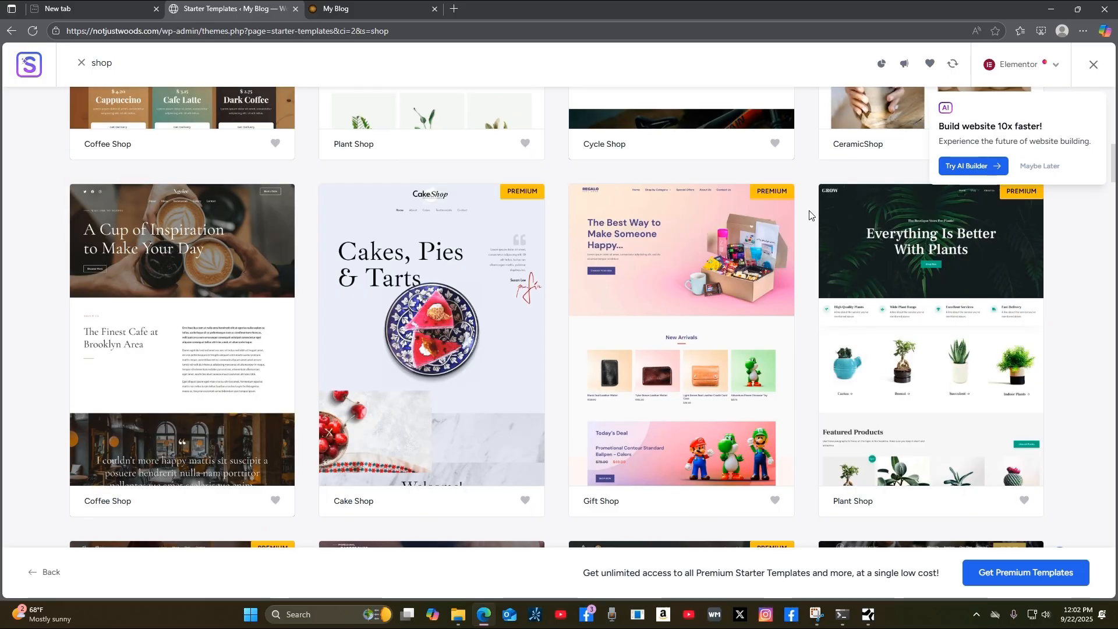
{"action": "scroll", "coordinate": [815, 211], "scroll_direction": "up", "scroll_amount": 10}
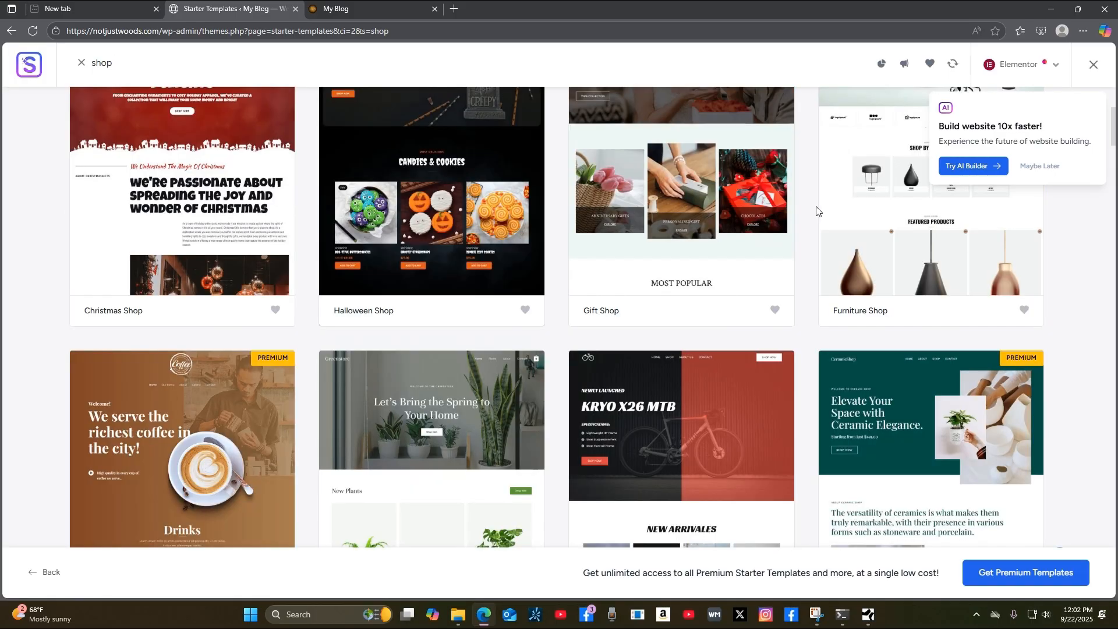
{"action": "scroll", "coordinate": [813, 220], "scroll_direction": "down", "scroll_amount": 3}
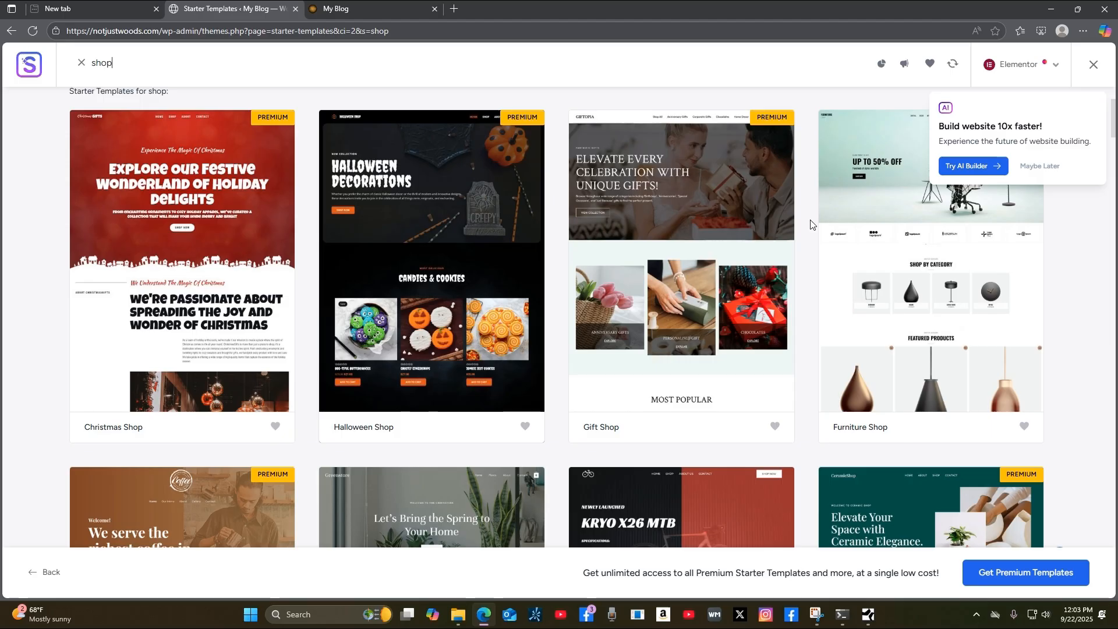
{"action": "scroll", "coordinate": [811, 225], "scroll_direction": "up", "scroll_amount": 3}
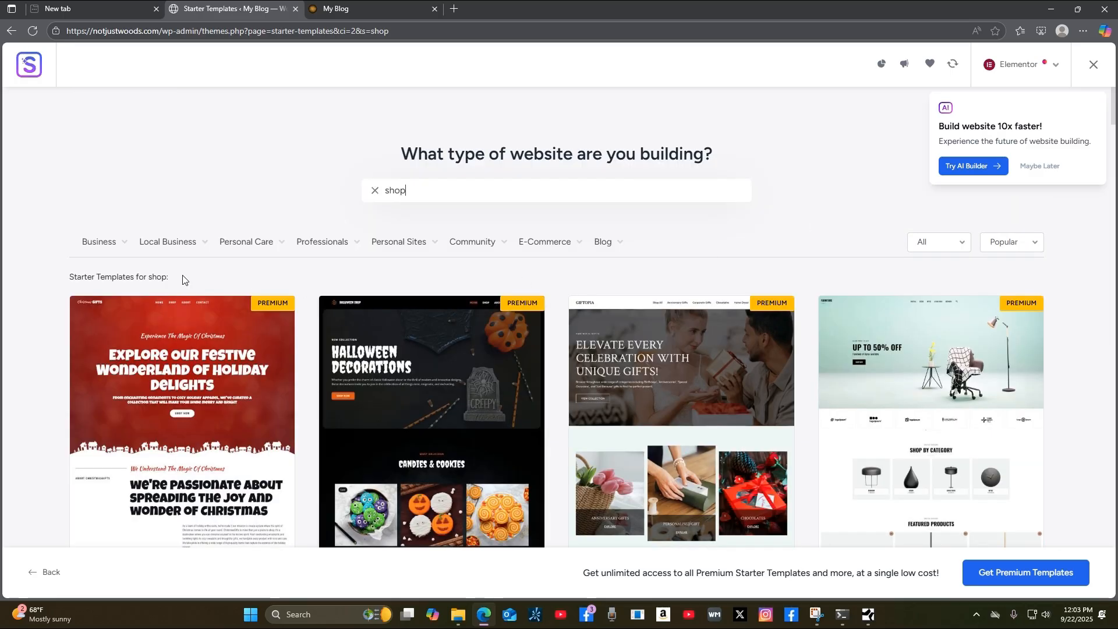
Open the Organic Store template for customizing.
{"action": "mouse_move", "coordinate": [92, 250]}
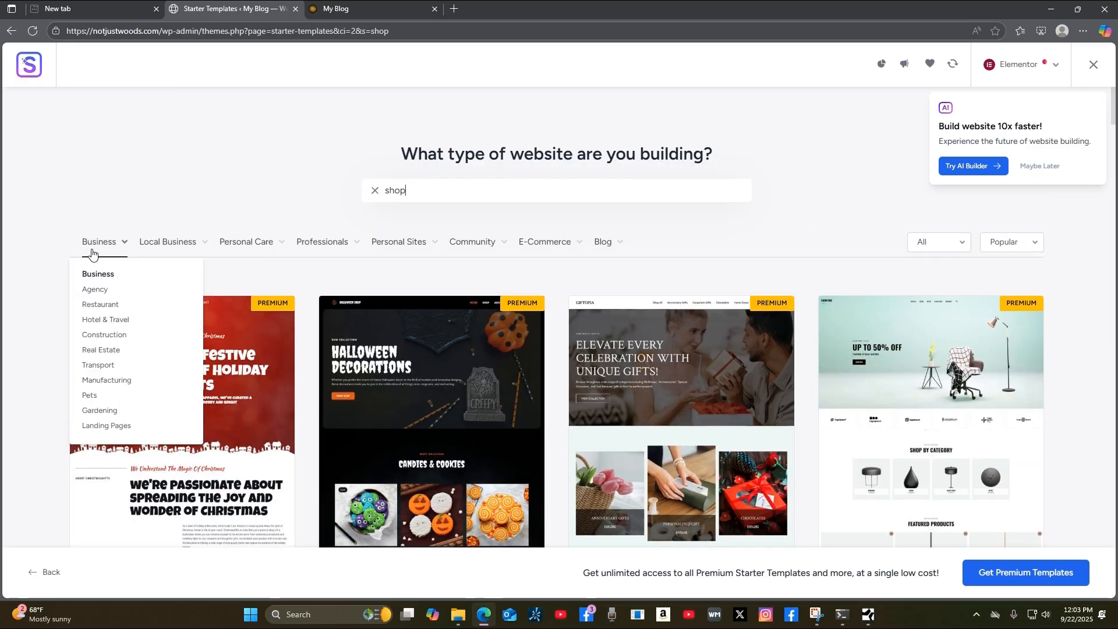
{"action": "mouse_move", "coordinate": [234, 251]}
{"action": "mouse_move", "coordinate": [312, 247]}
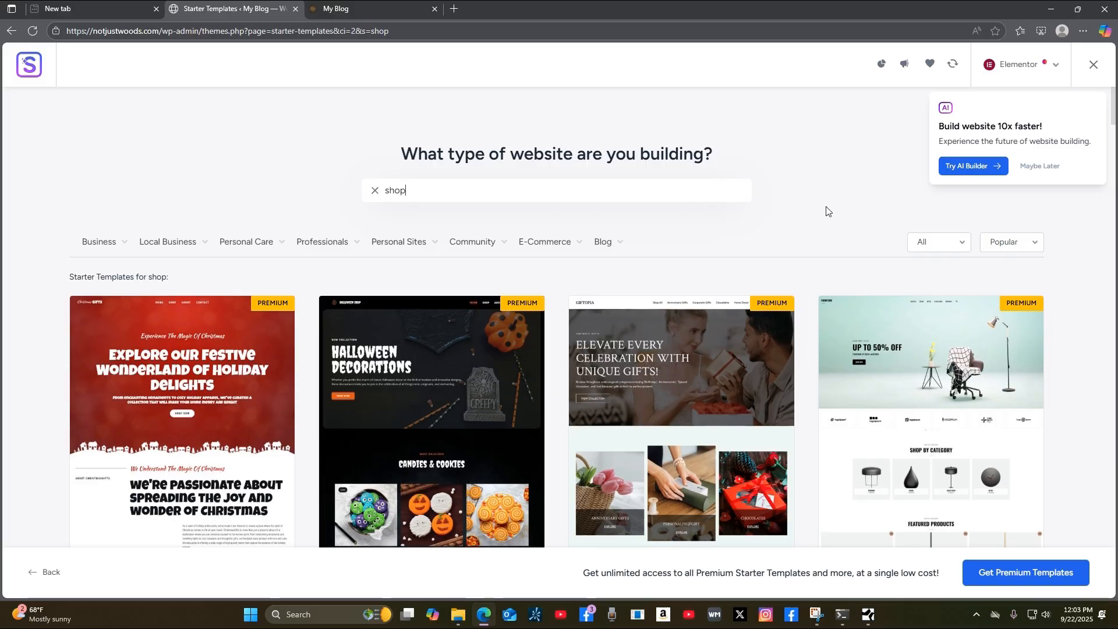
{"action": "scroll", "coordinate": [814, 244], "scroll_direction": "down", "scroll_amount": 8}
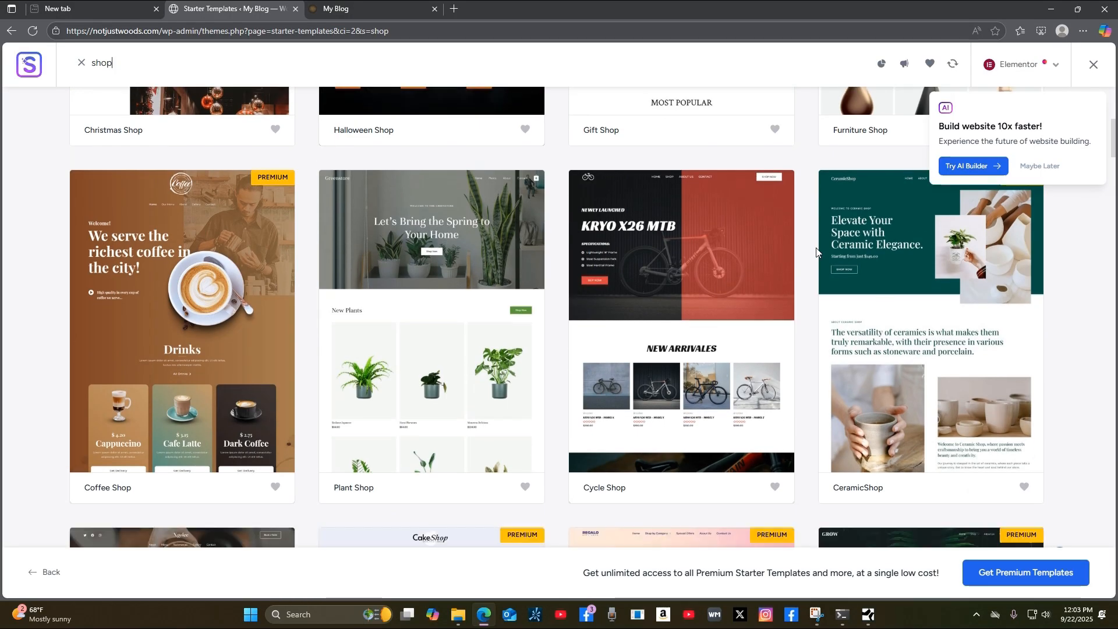
{"action": "scroll", "coordinate": [817, 252], "scroll_direction": "down", "scroll_amount": 8}
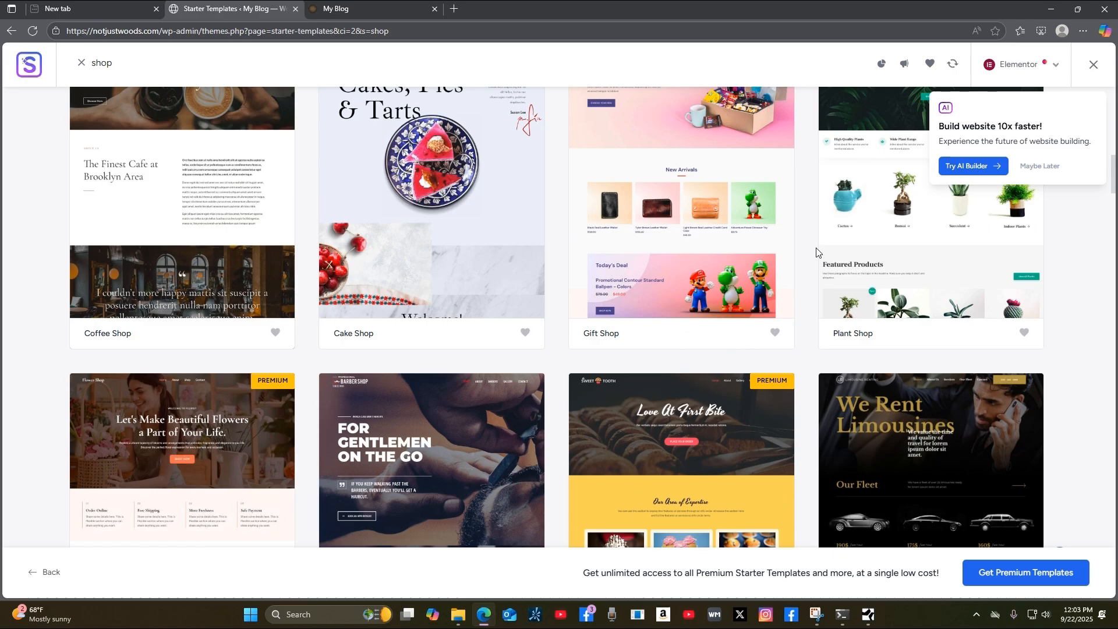
{"action": "scroll", "coordinate": [817, 252], "scroll_direction": "down", "scroll_amount": 16}
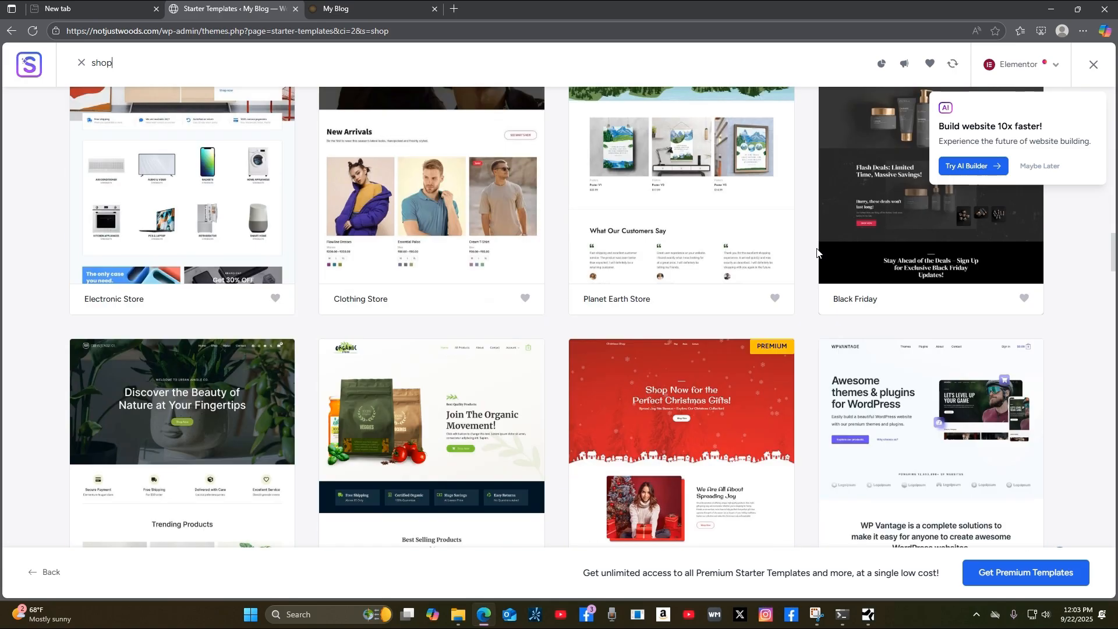
{"action": "scroll", "coordinate": [817, 252], "scroll_direction": "down", "scroll_amount": 5}
{"action": "scroll", "coordinate": [817, 251], "scroll_direction": "up", "scroll_amount": 2}
{"action": "scroll", "coordinate": [817, 250], "scroll_direction": "down", "scroll_amount": 1}
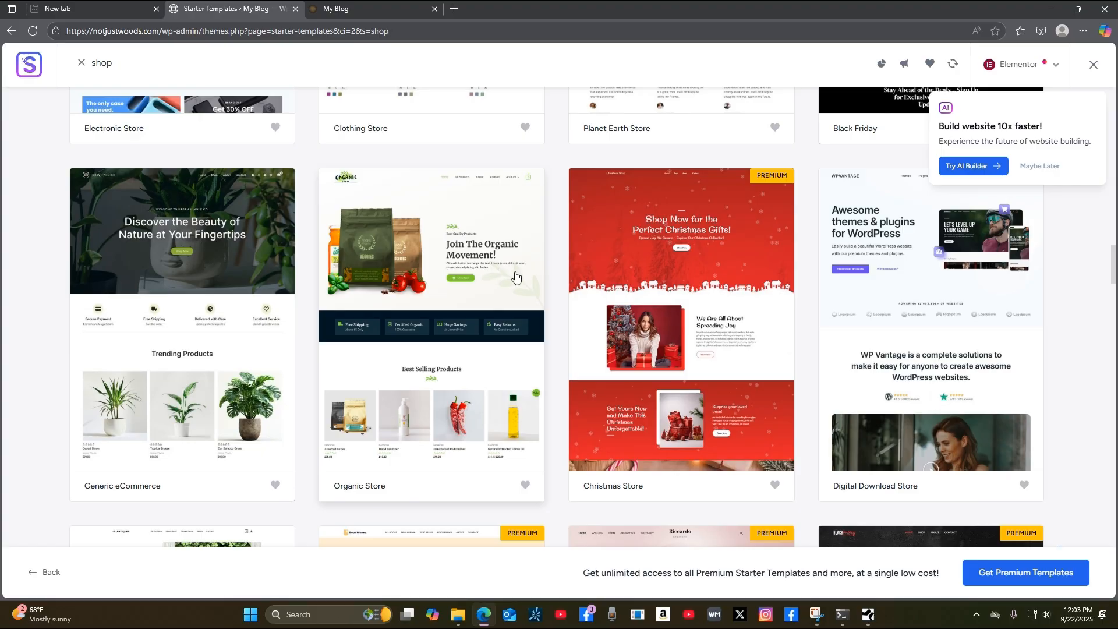
{"action": "scroll", "coordinate": [515, 276], "scroll_direction": "down", "scroll_amount": 1}
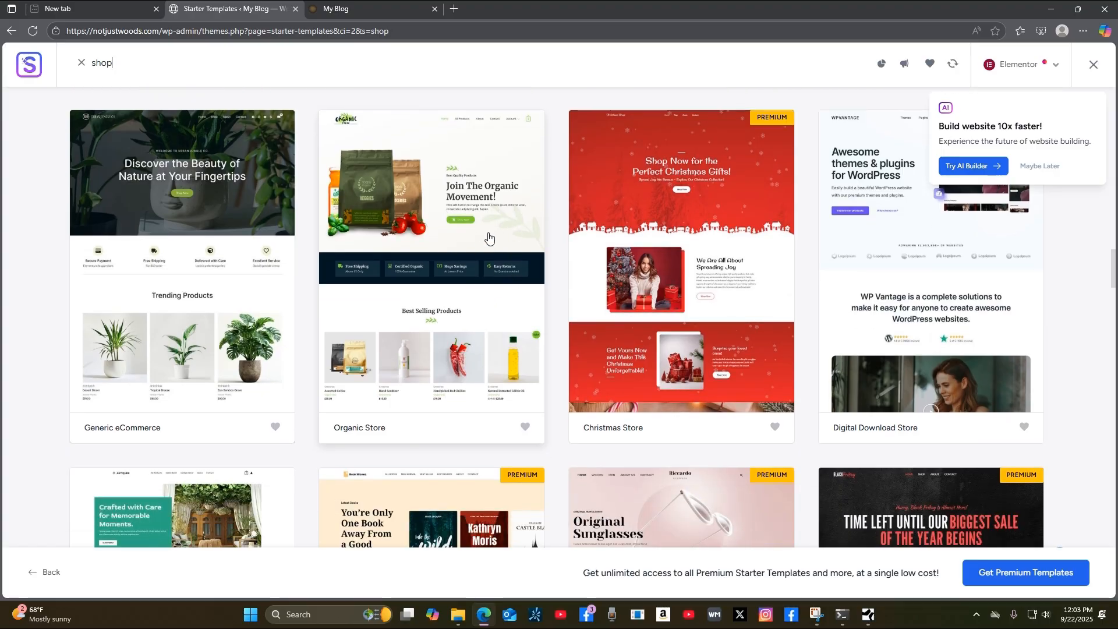
{"action": "scroll", "coordinate": [489, 236], "scroll_direction": "up", "scroll_amount": 1}
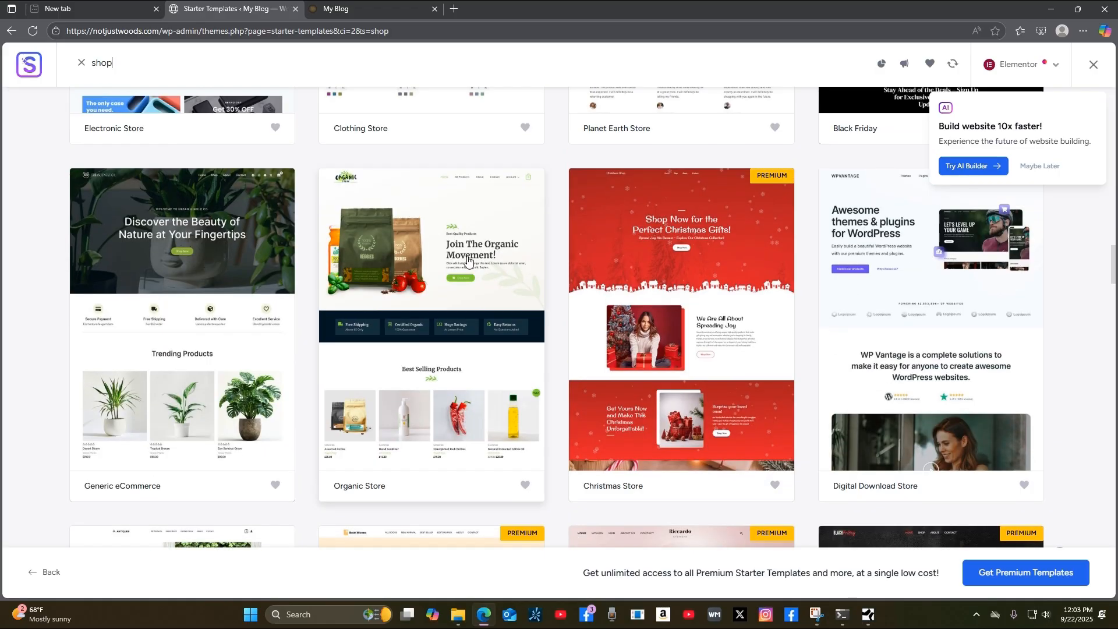
{"action": "left_click", "coordinate": [430, 284]}
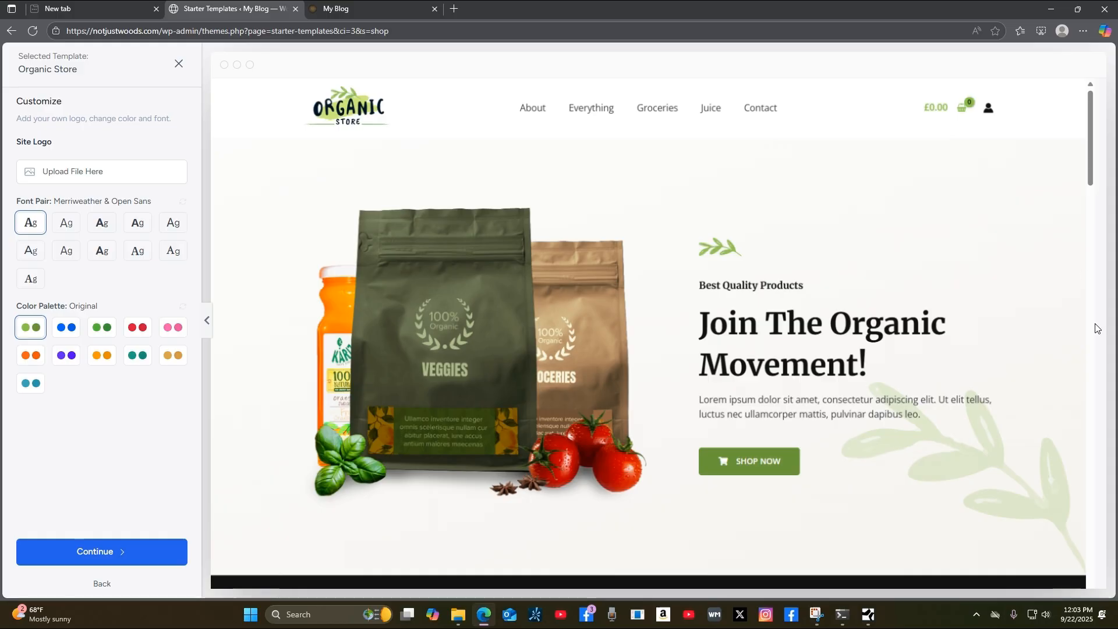
{"action": "scroll", "coordinate": [1086, 271], "scroll_direction": "down", "scroll_amount": 2}
{"action": "scroll", "coordinate": [1086, 270], "scroll_direction": "down", "scroll_amount": 5}
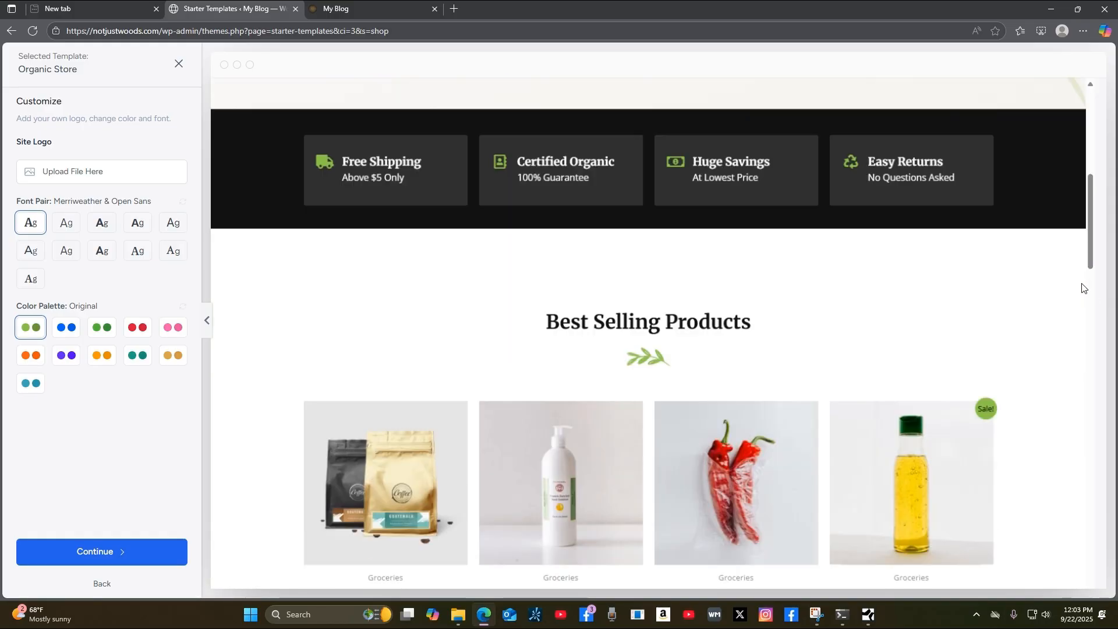
{"action": "scroll", "coordinate": [1092, 286], "scroll_direction": "up", "scroll_amount": 8}
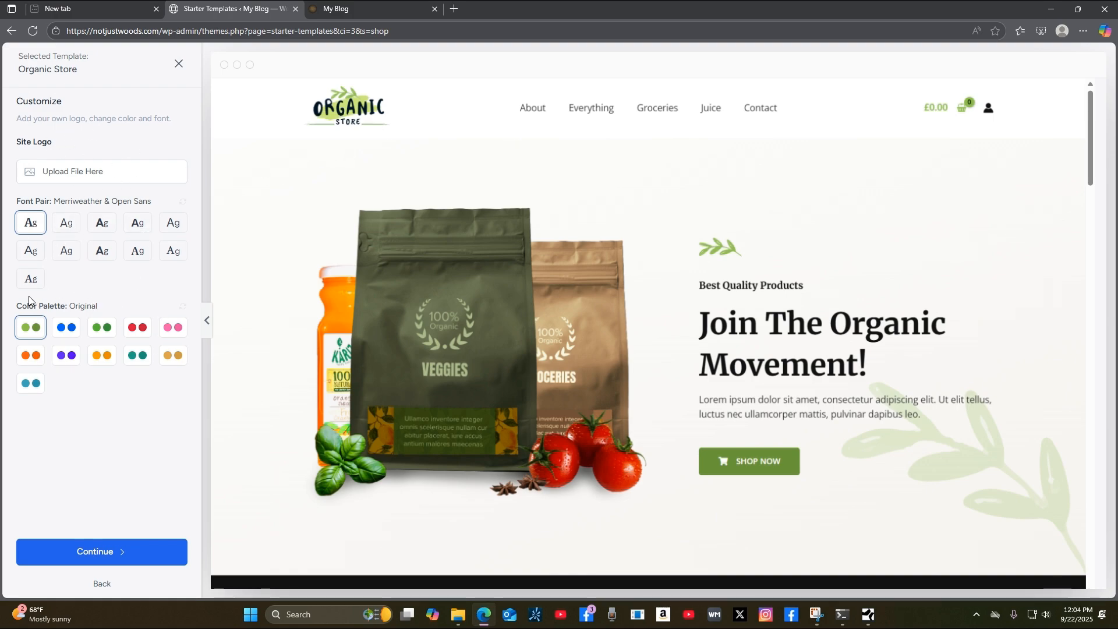
{"action": "left_click", "coordinate": [69, 331]}
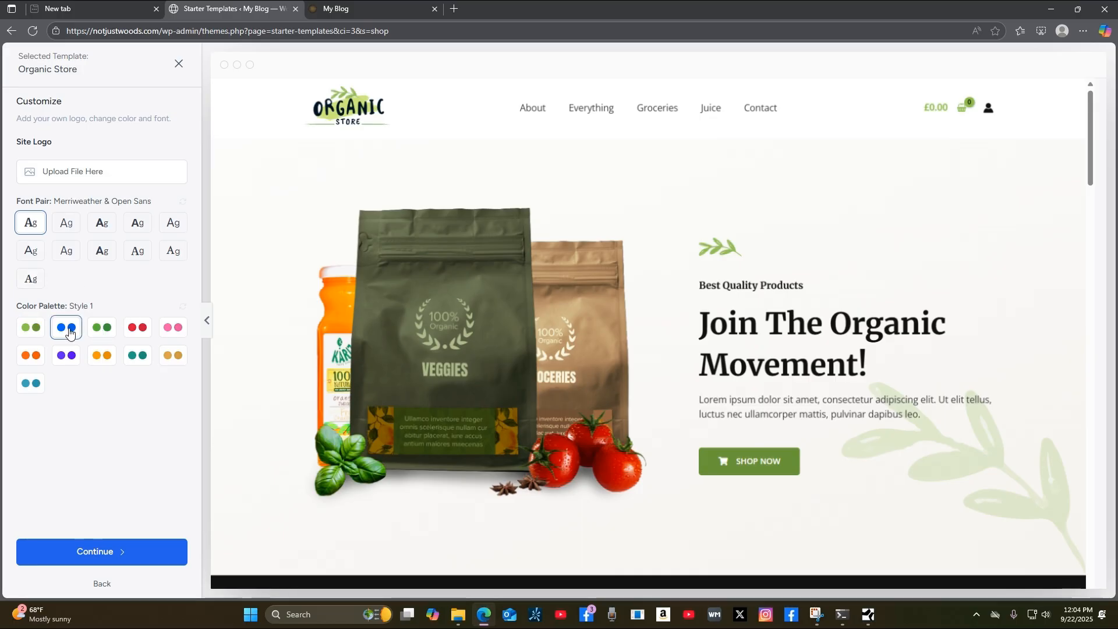
{"action": "left_click", "coordinate": [36, 331]}
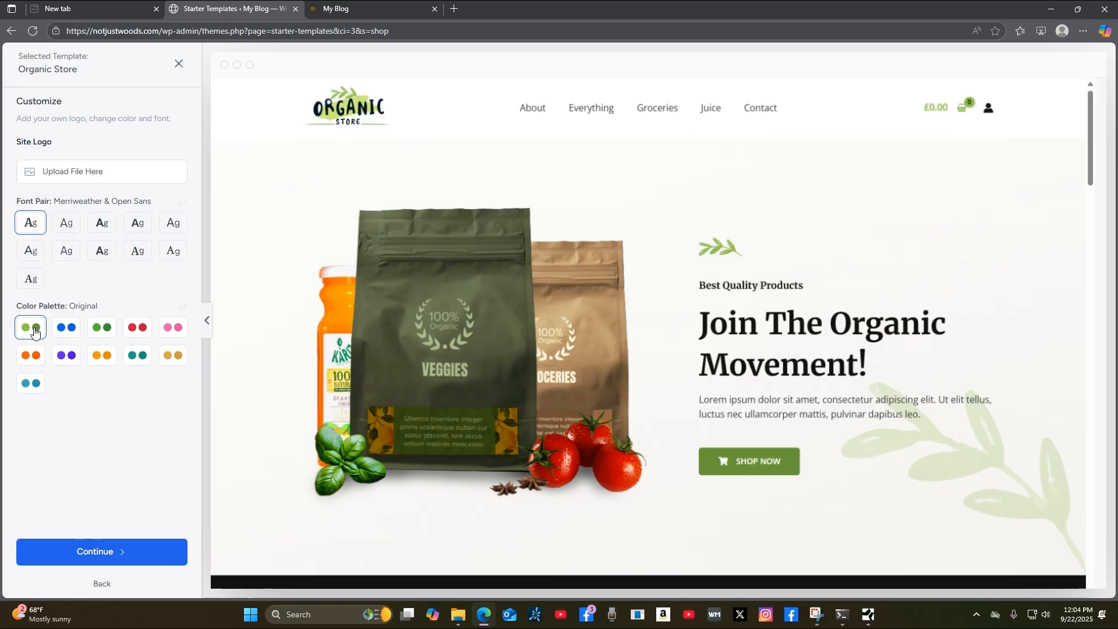
{"action": "left_click", "coordinate": [103, 332]}
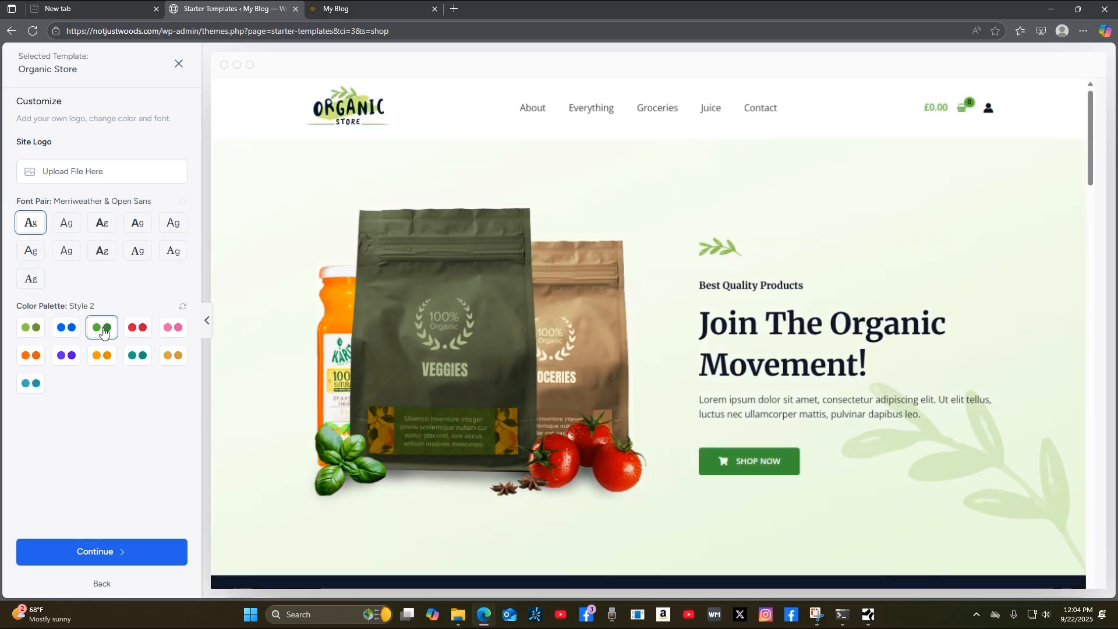
{"action": "left_click", "coordinate": [139, 332]}
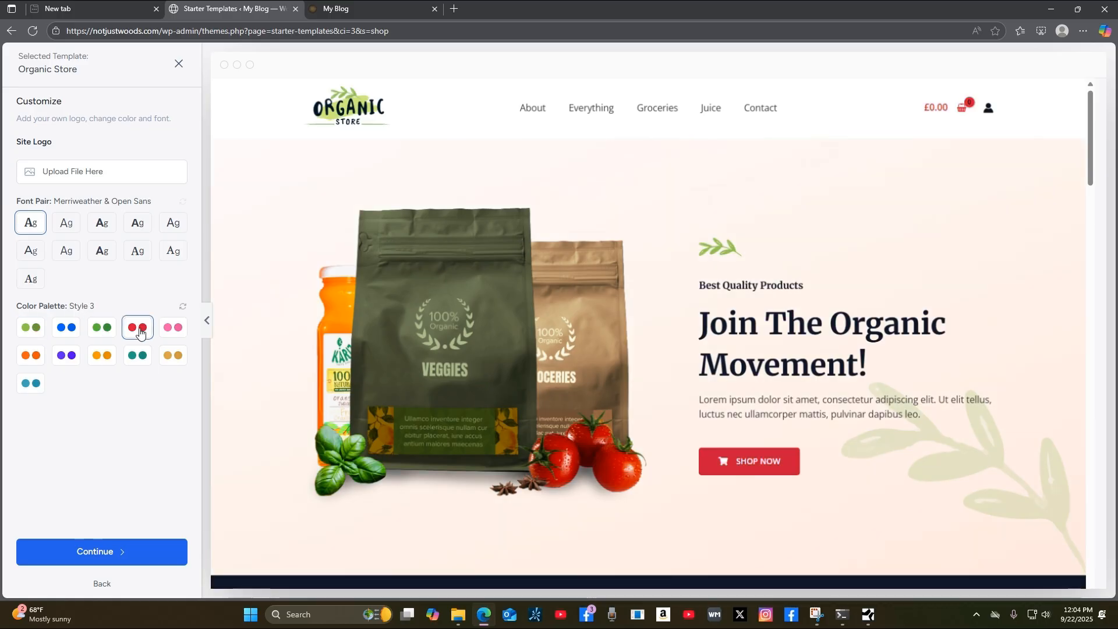
{"action": "left_click", "coordinate": [173, 328]}
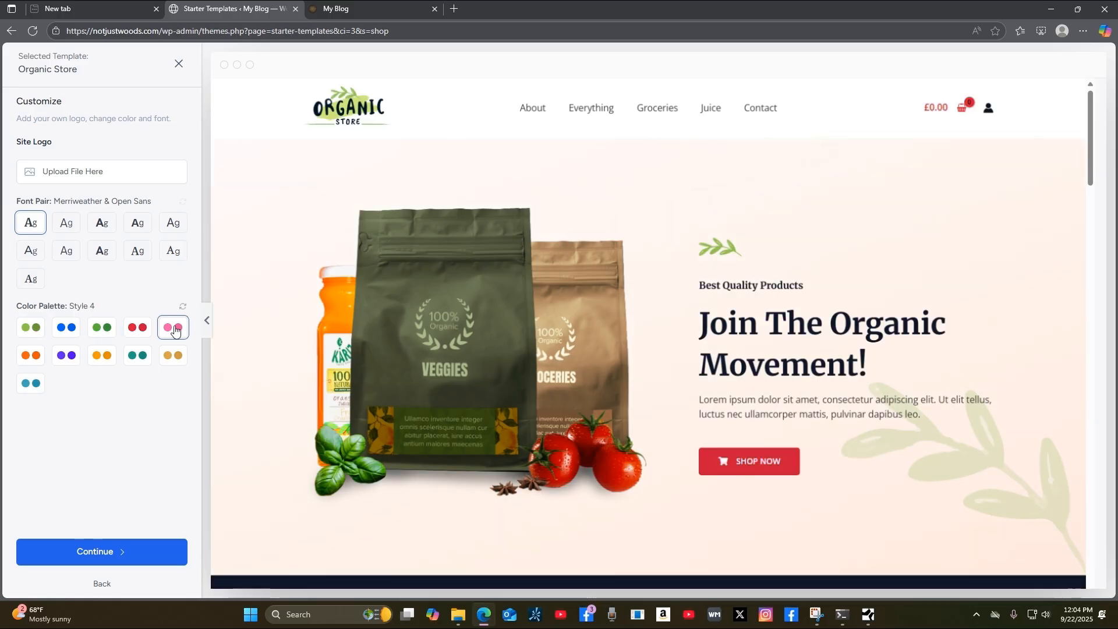
{"action": "left_click", "coordinate": [173, 360]}
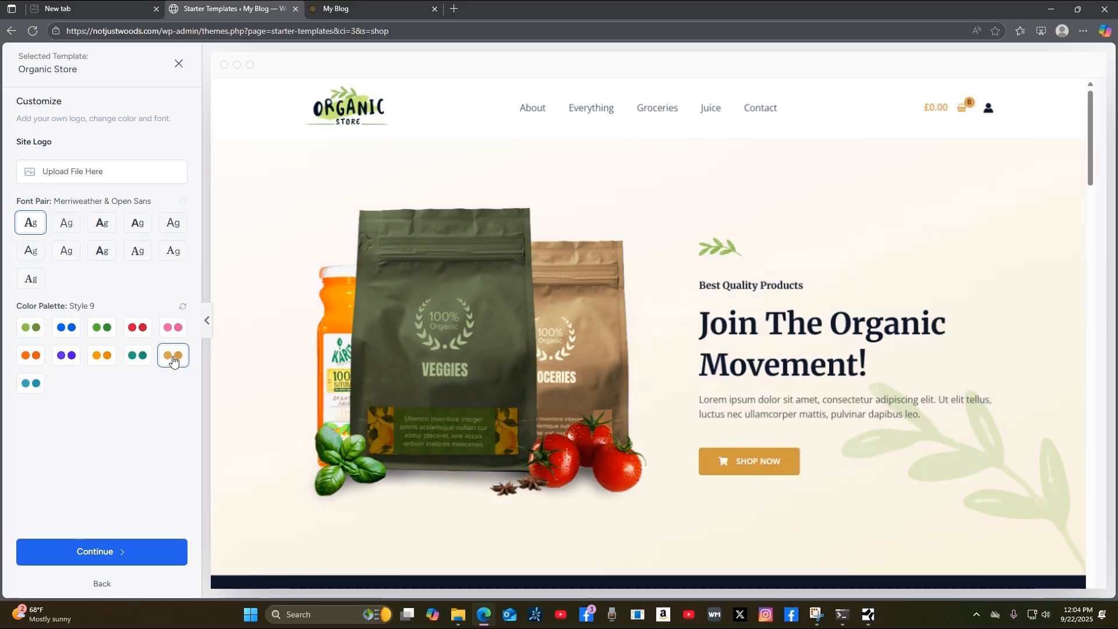
{"action": "left_click", "coordinate": [31, 328]}
{"action": "left_click", "coordinate": [100, 361]}
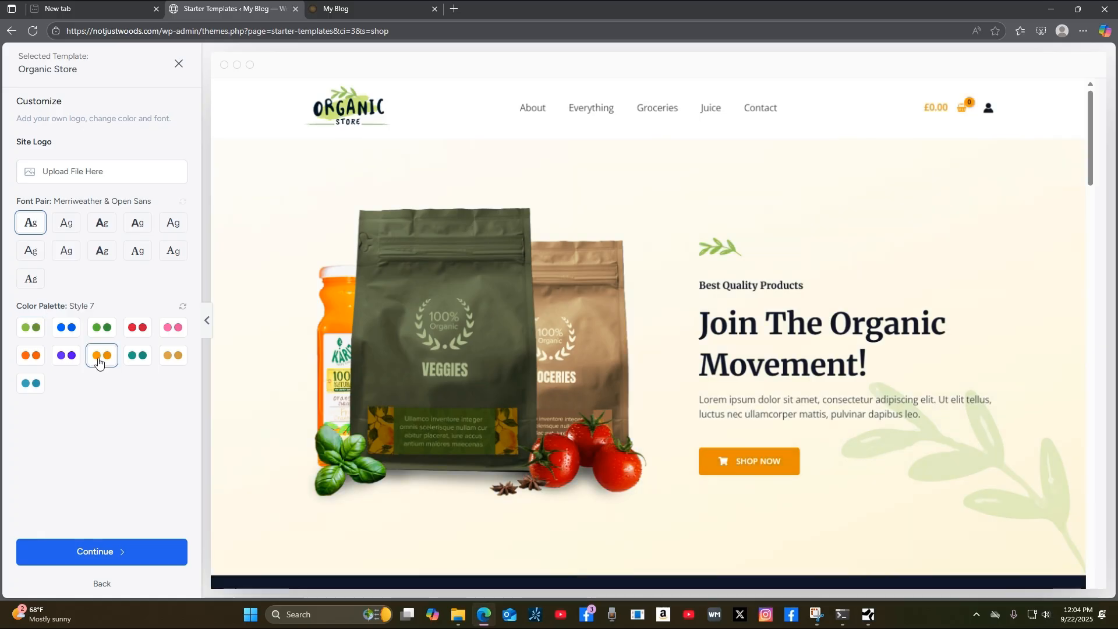
{"action": "scroll", "coordinate": [987, 425], "scroll_direction": "down", "scroll_amount": 8}
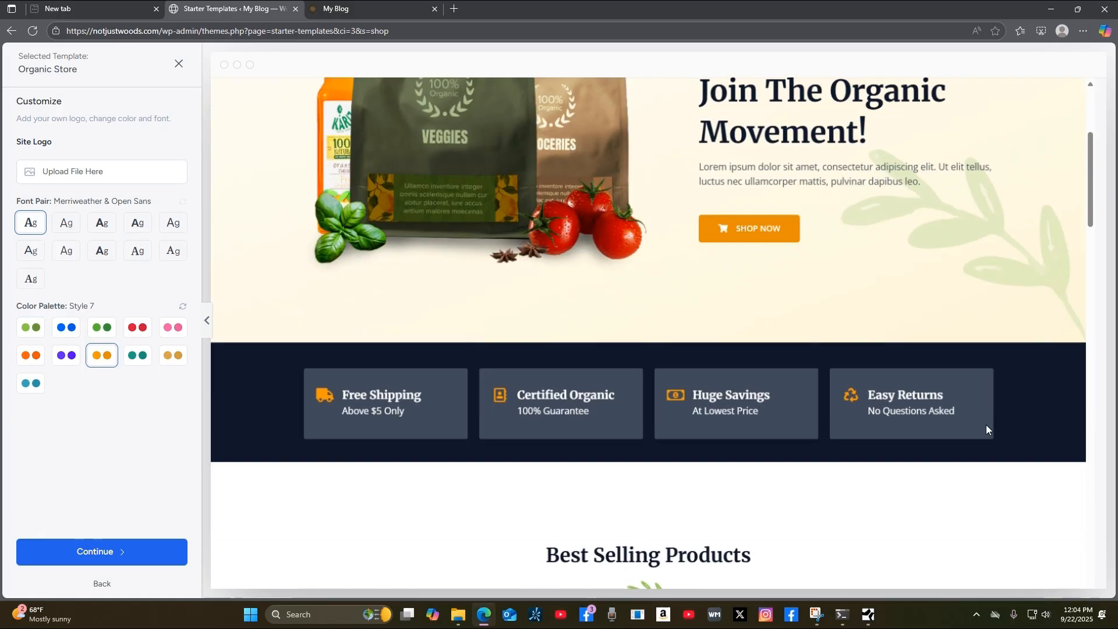
{"action": "scroll", "coordinate": [989, 432], "scroll_direction": "down", "scroll_amount": 10}
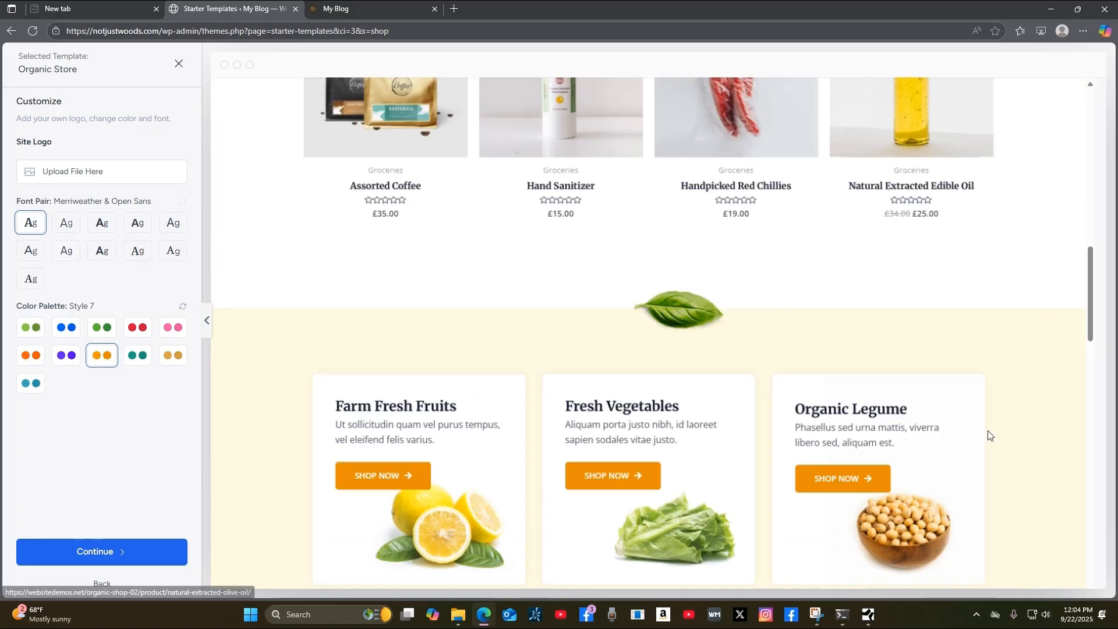
{"action": "scroll", "coordinate": [990, 434], "scroll_direction": "up", "scroll_amount": 15}
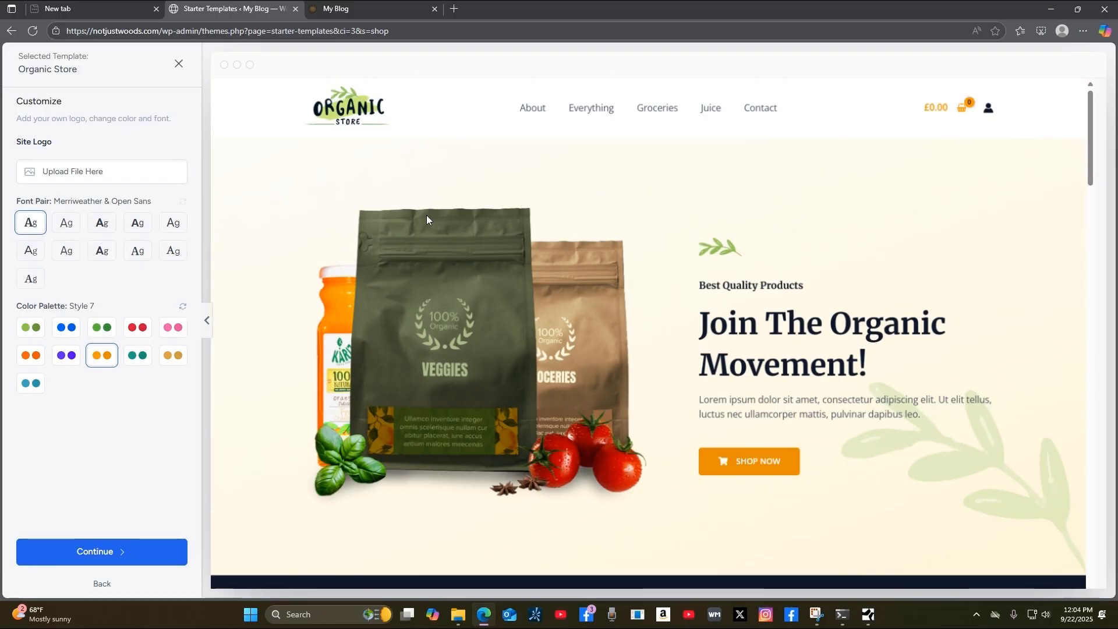
{"action": "left_click", "coordinate": [34, 329]}
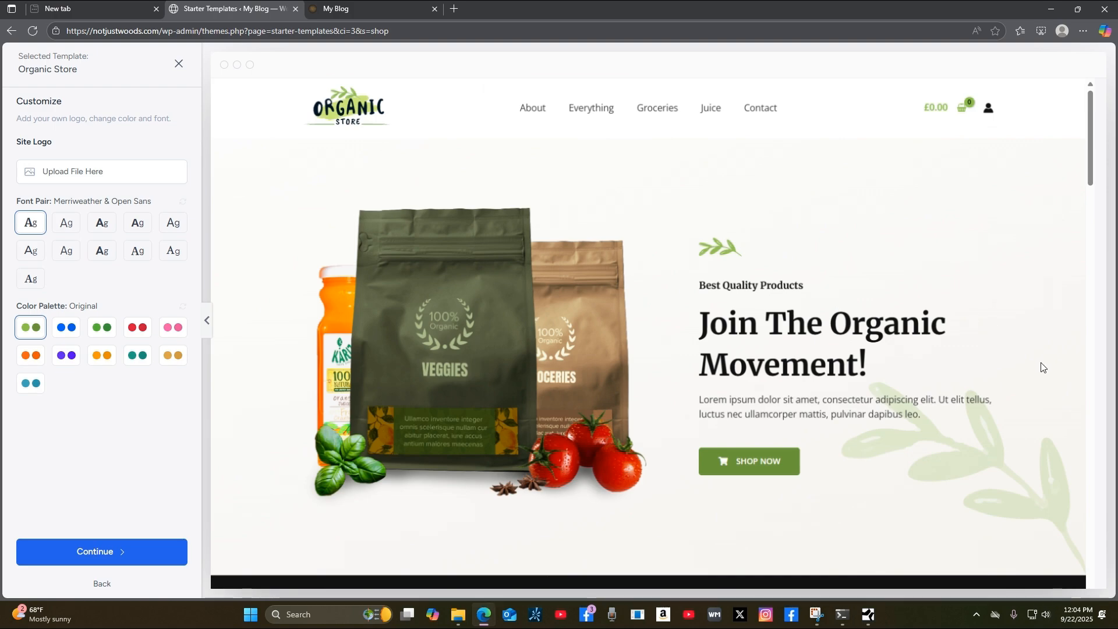
{"action": "scroll", "coordinate": [1041, 367], "scroll_direction": "down", "scroll_amount": 4}
{"action": "scroll", "coordinate": [1042, 367], "scroll_direction": "up", "scroll_amount": 4}
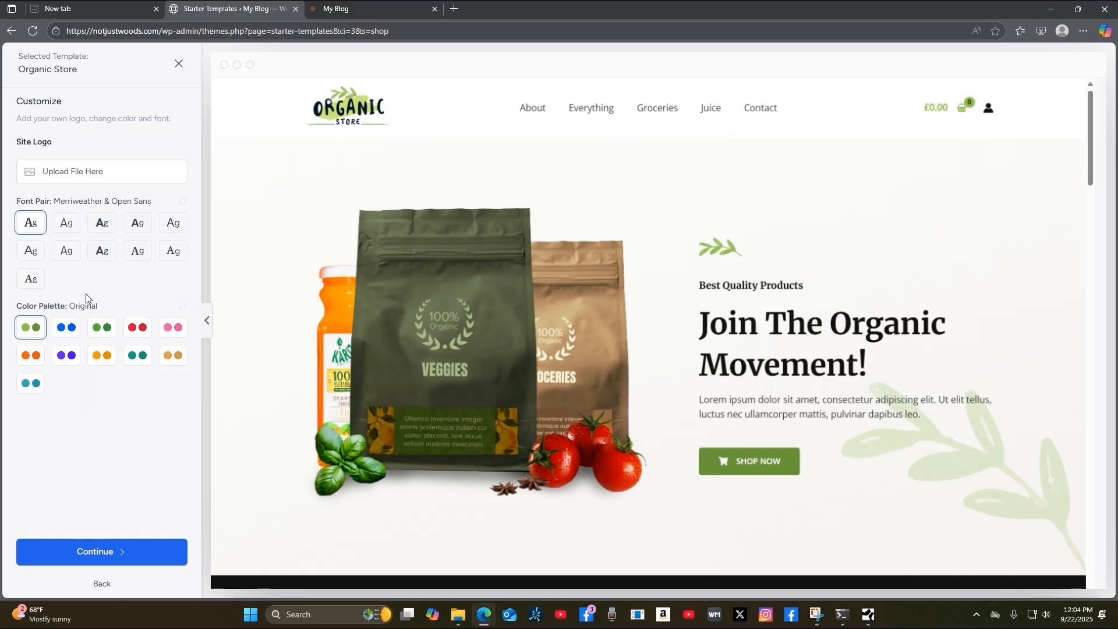
Preview the Plus Jakarta Sans & Manrope, Lexend & DM Sans, Work Sans & Inter, and EB Garamond & IBM Plex Sans font pairs.
{"action": "left_click", "coordinate": [73, 227]}
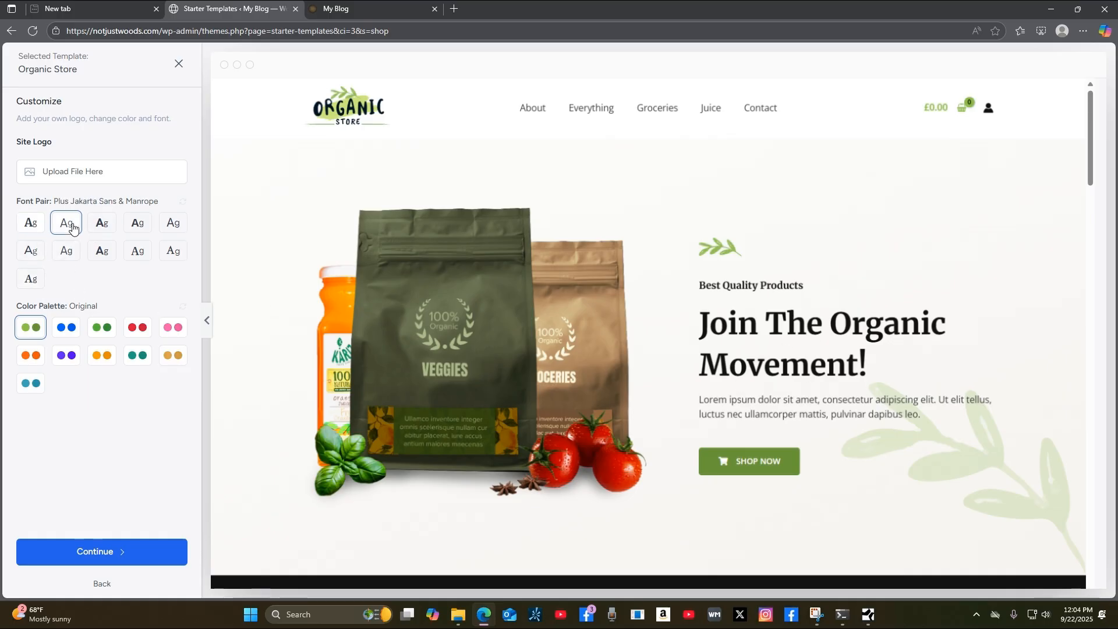
{"action": "left_click", "coordinate": [101, 229]}
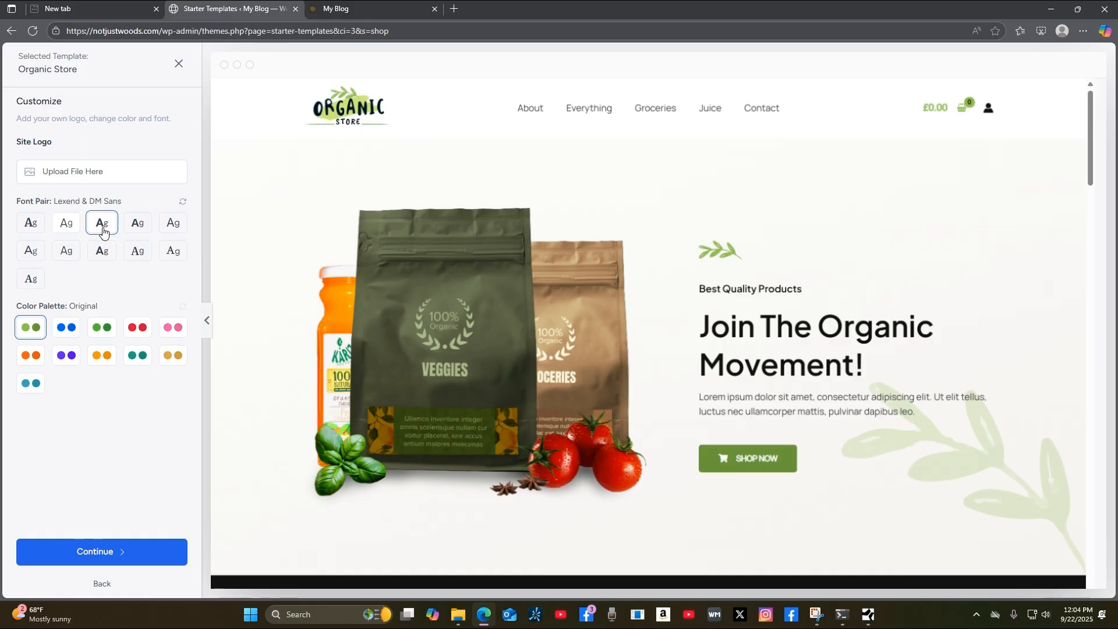
{"action": "left_click", "coordinate": [136, 226]}
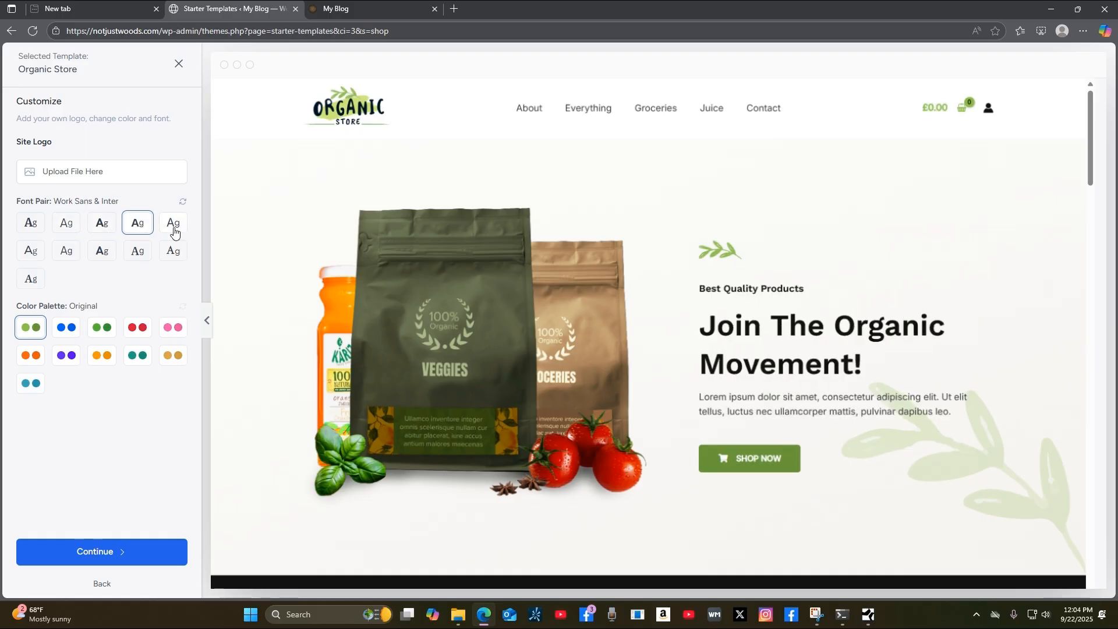
{"action": "left_click", "coordinate": [32, 283]}
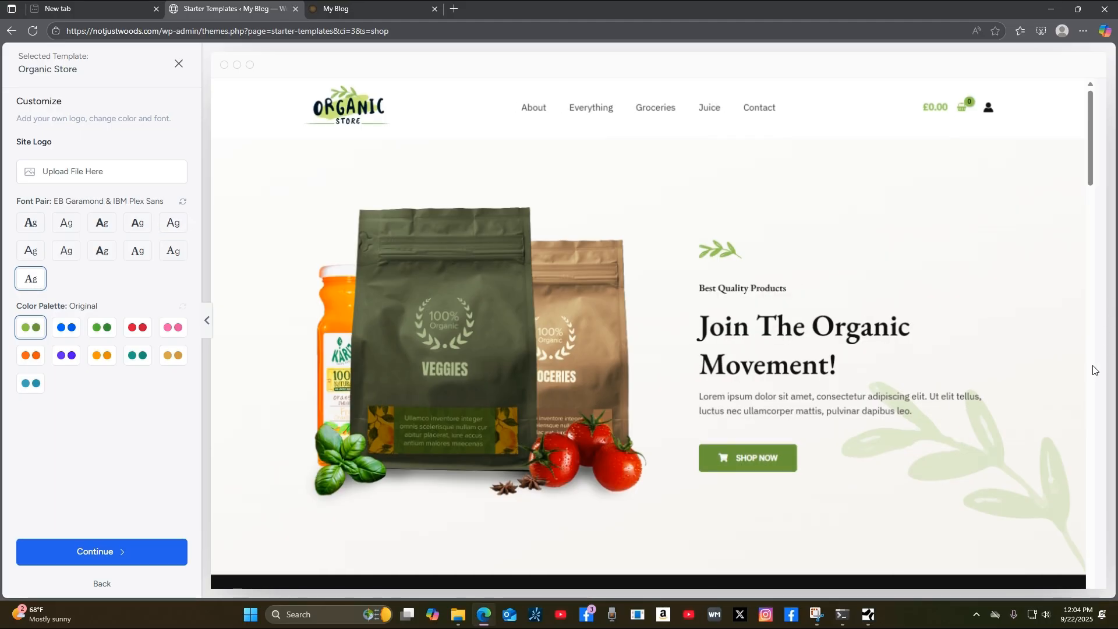
{"action": "scroll", "coordinate": [1091, 371], "scroll_direction": "down", "scroll_amount": 3}
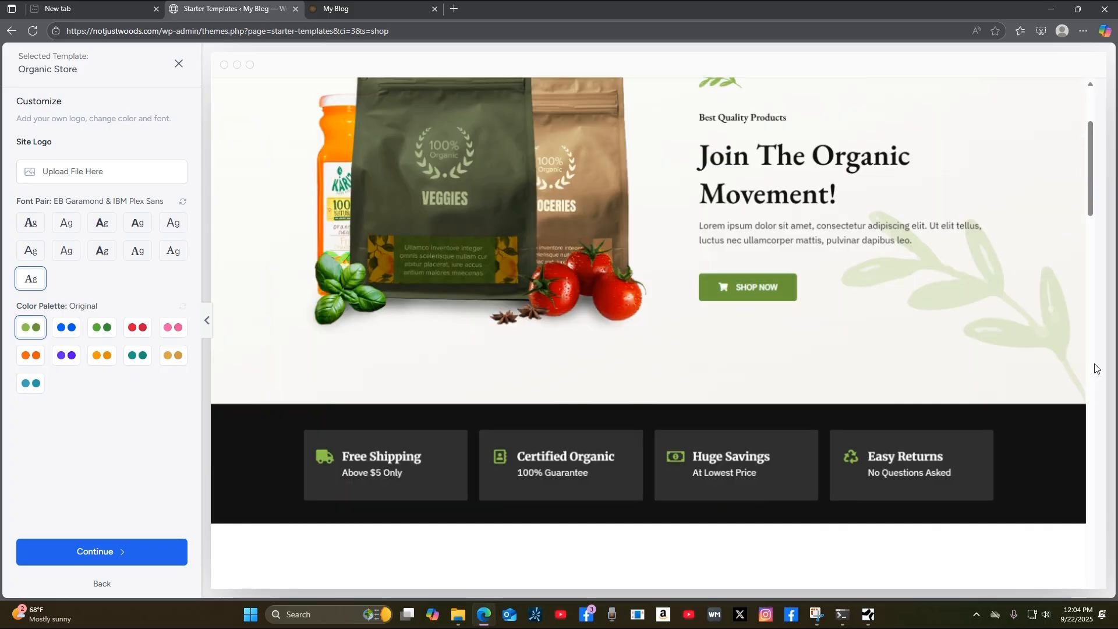
{"action": "scroll", "coordinate": [1097, 367], "scroll_direction": "up", "scroll_amount": 3}
Settle on Merriweather & Open Sans and continue to the Select features step.
{"action": "left_click", "coordinate": [31, 224]}
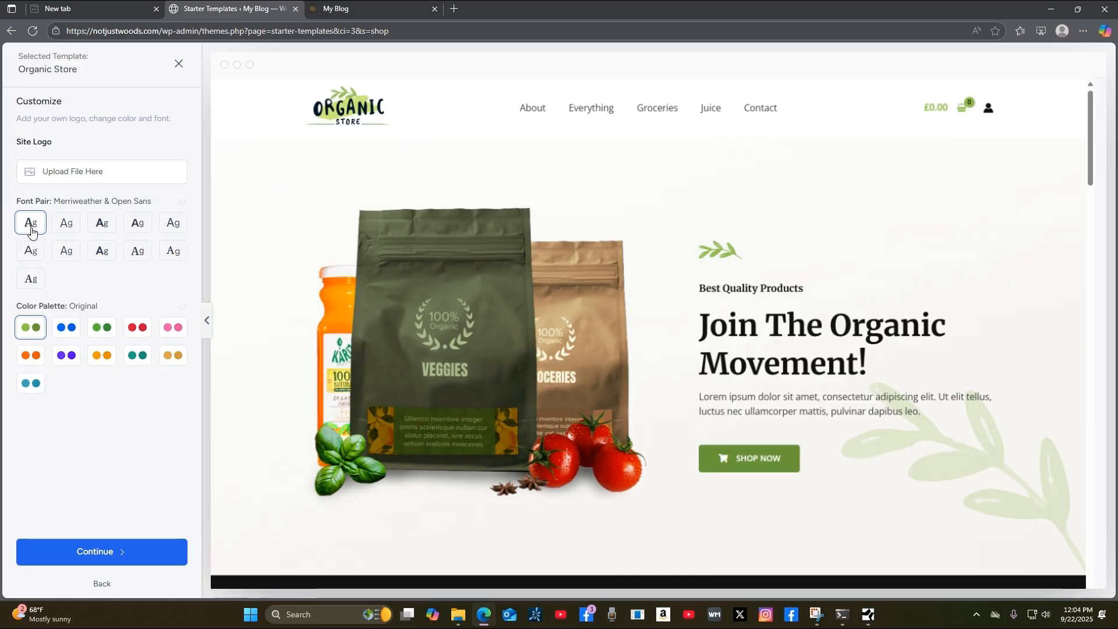
{"action": "left_click", "coordinate": [32, 281]}
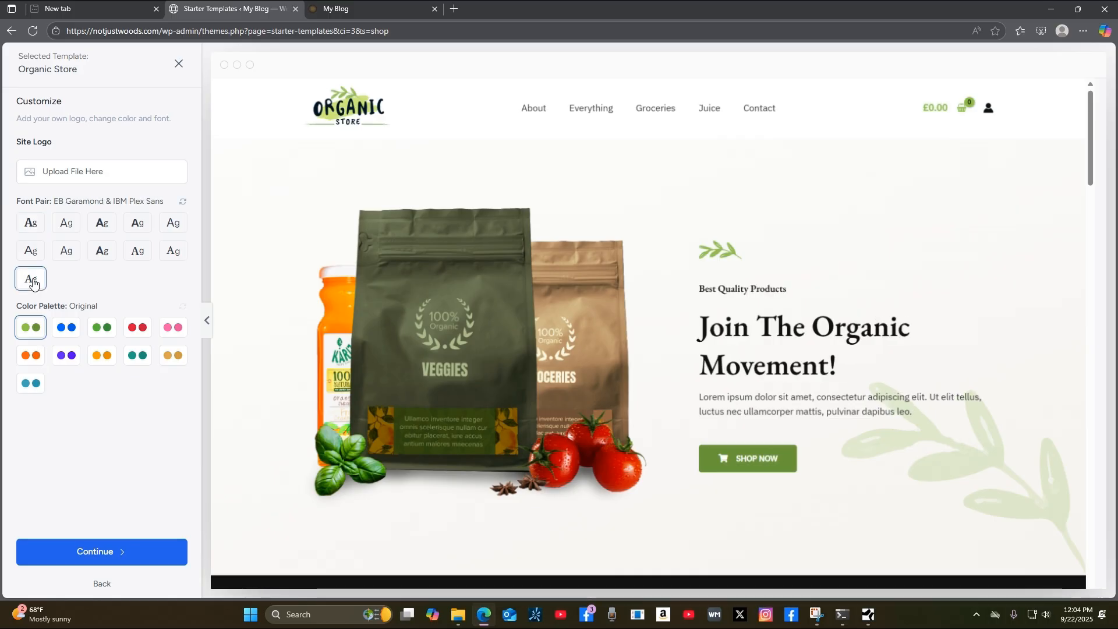
{"action": "left_click", "coordinate": [31, 225]}
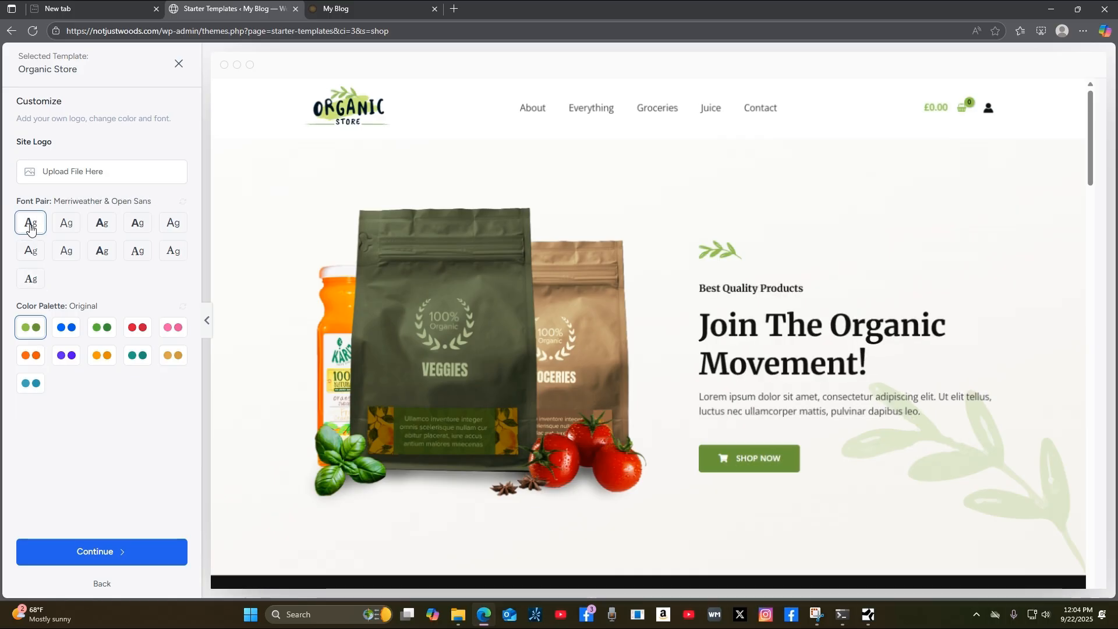
{"action": "left_click", "coordinate": [64, 227]}
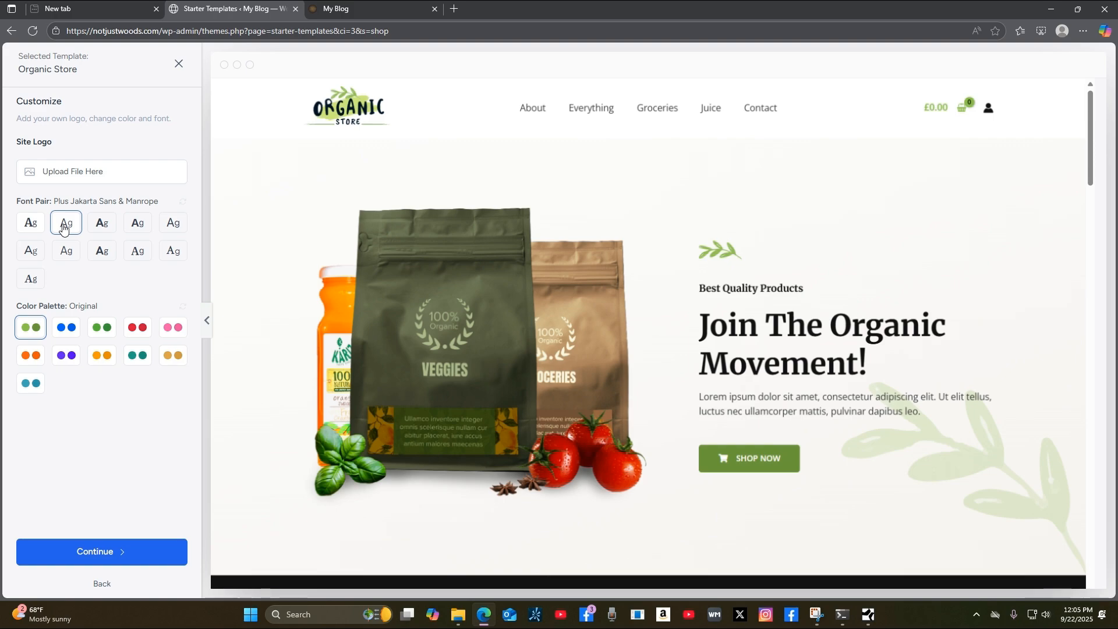
{"action": "left_click", "coordinate": [30, 226]}
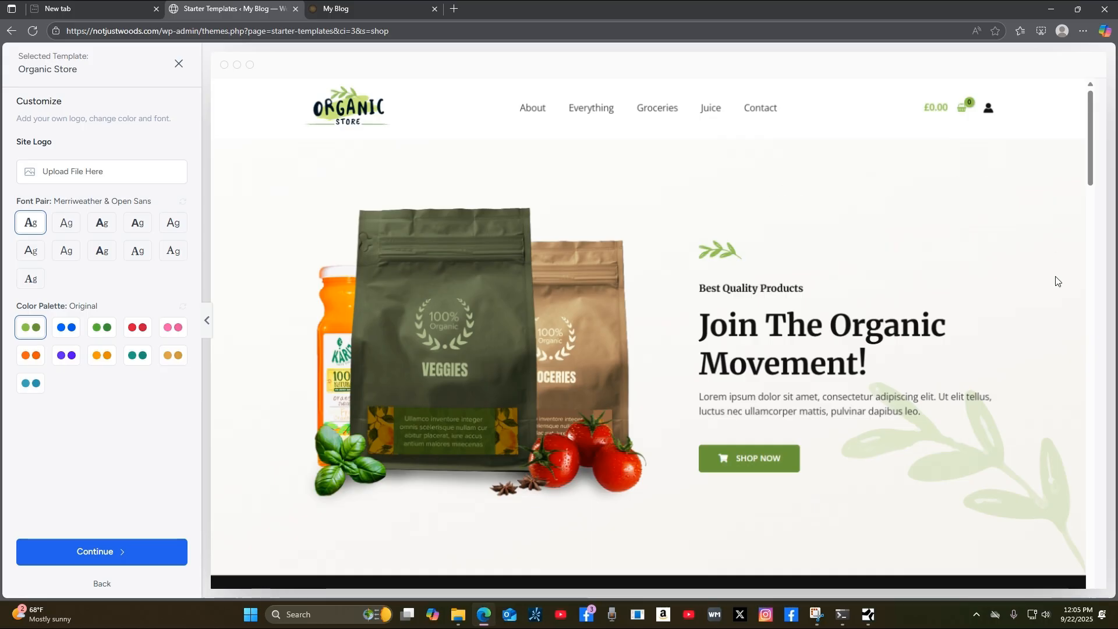
{"action": "scroll", "coordinate": [1066, 302], "scroll_direction": "down", "scroll_amount": 10}
{"action": "scroll", "coordinate": [1081, 328], "scroll_direction": "up", "scroll_amount": 10}
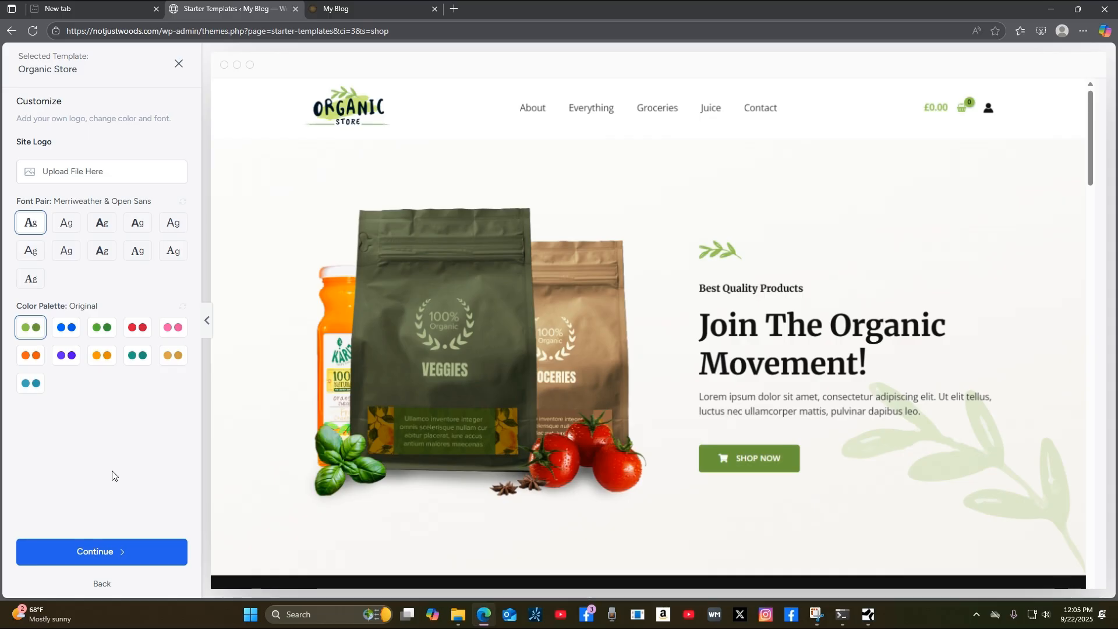
{"action": "left_click", "coordinate": [111, 554]}
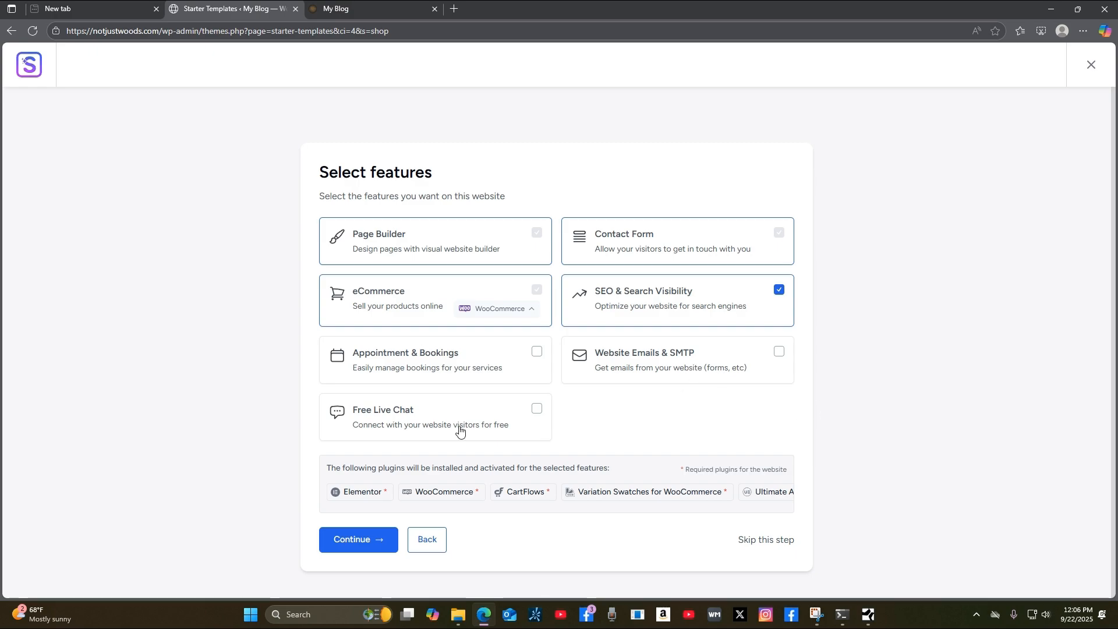
Leave the default features and SEO & Search Visibility selected and continue past Select features.
{"action": "scroll", "coordinate": [971, 431], "scroll_direction": "down", "scroll_amount": 1}
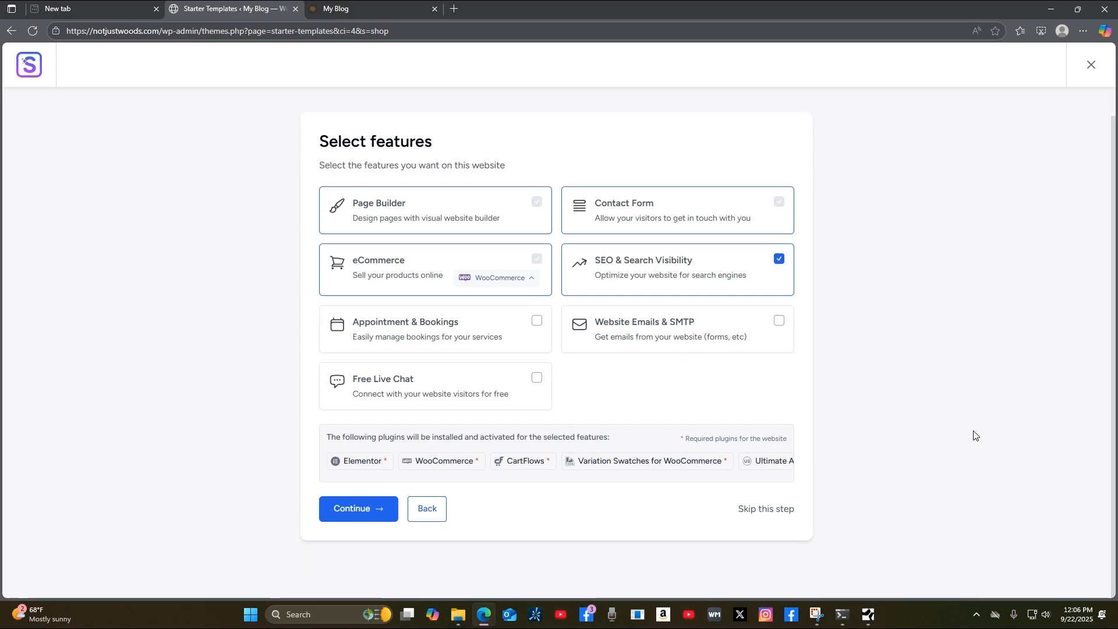
{"action": "mouse_move", "coordinate": [361, 473]}
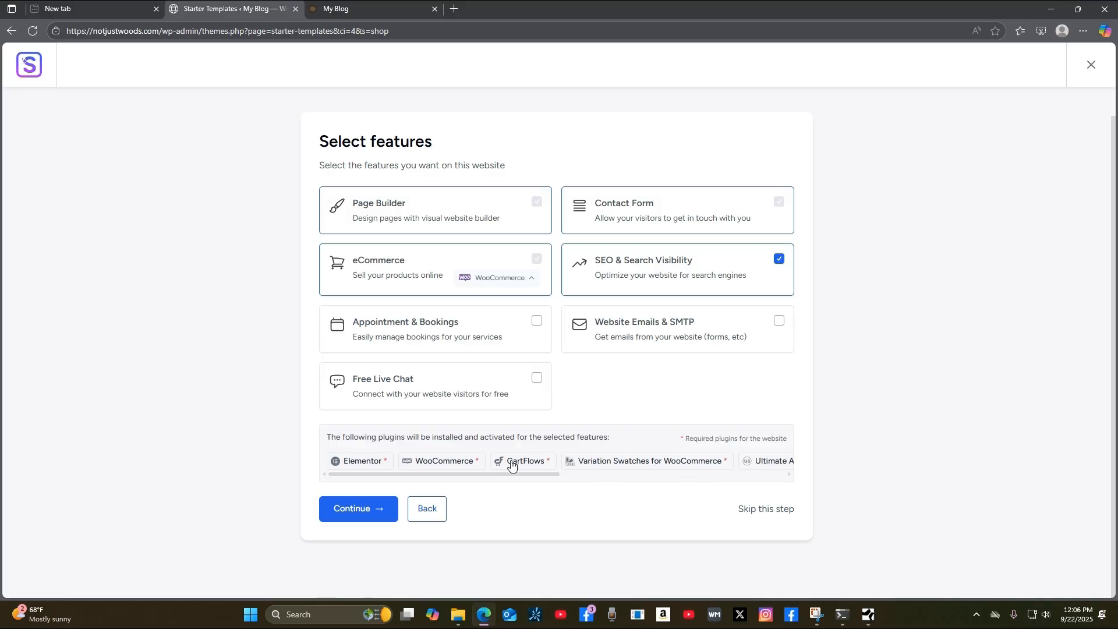
{"action": "left_click", "coordinate": [353, 513]}
Fill in the first name from saved info and acknowledge the content overwrite warning.
{"action": "left_click", "coordinate": [430, 239]}
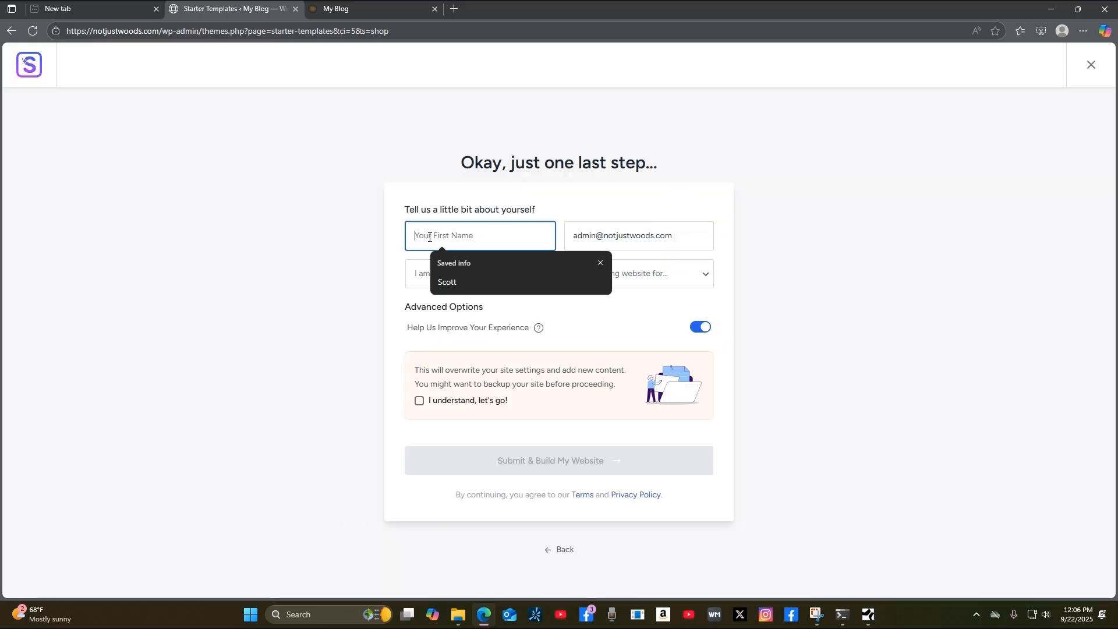
{"action": "left_click", "coordinate": [464, 281]}
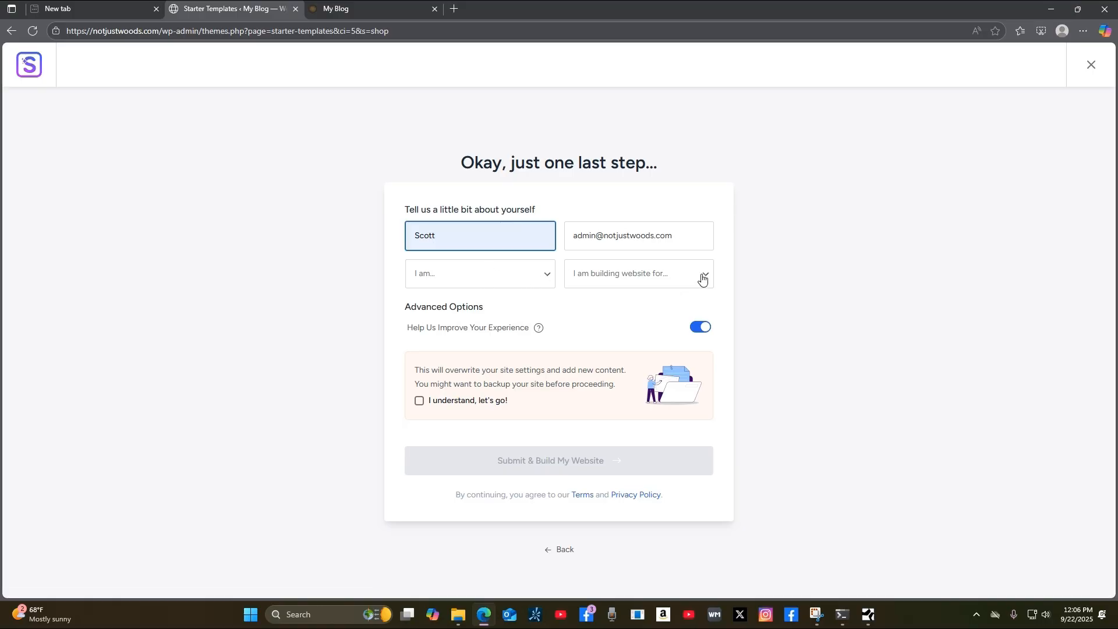
{"action": "left_click", "coordinate": [419, 402]}
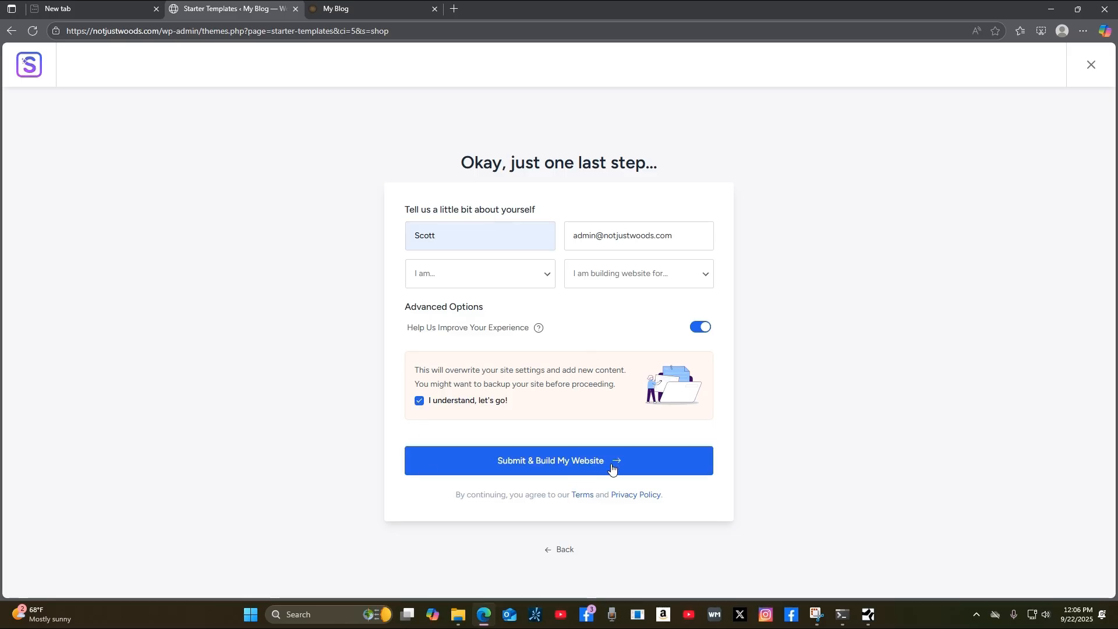
Submit the site build, then retry after it fails with a CartFlows import error.
{"action": "left_click", "coordinate": [612, 464]}
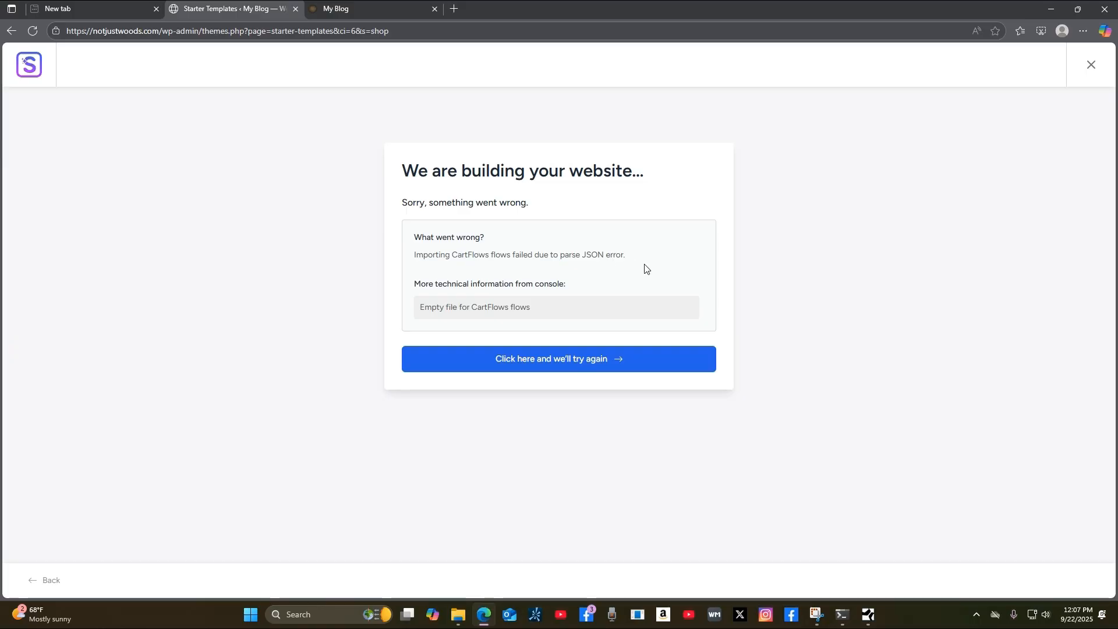
{"action": "left_click", "coordinate": [605, 366]}
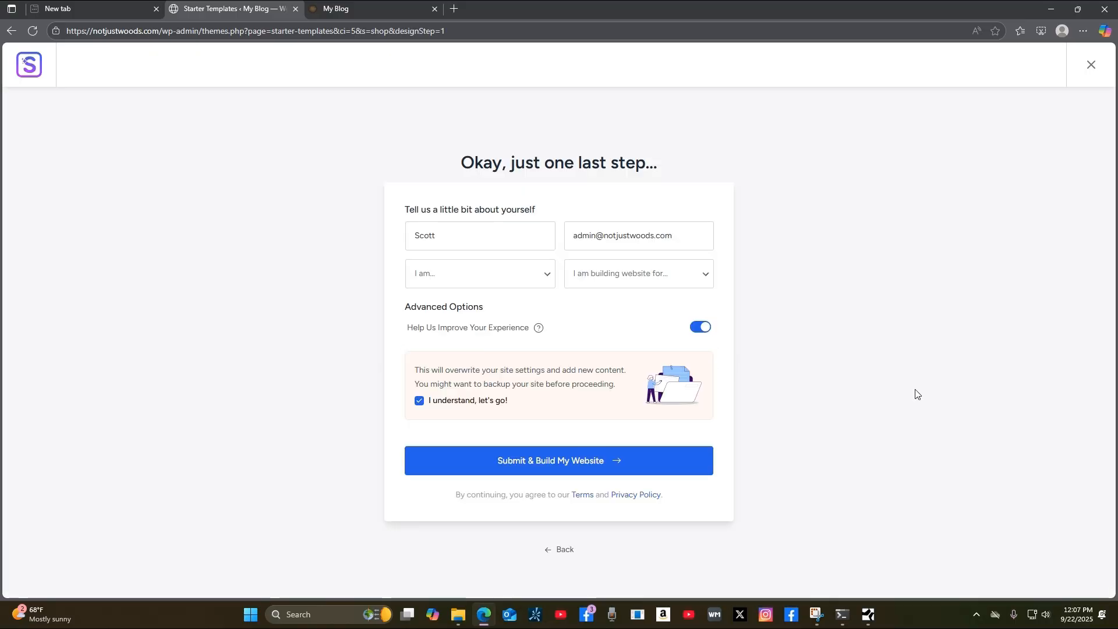
Resubmit the site build and return to the form after it fails again.
{"action": "left_click", "coordinate": [595, 461]}
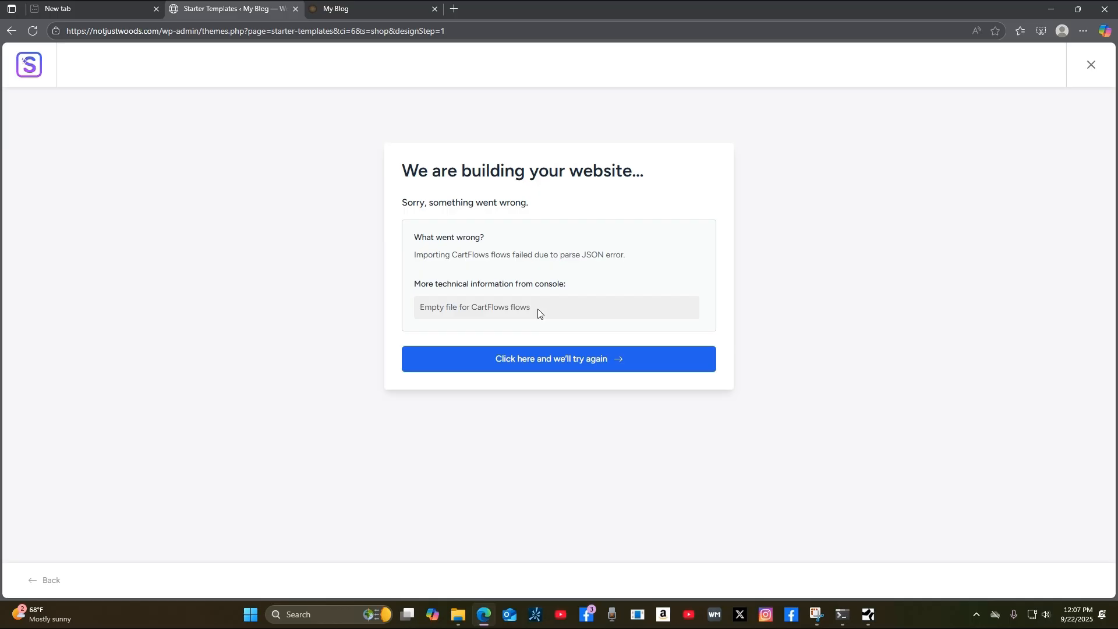
{"action": "left_click", "coordinate": [540, 366]}
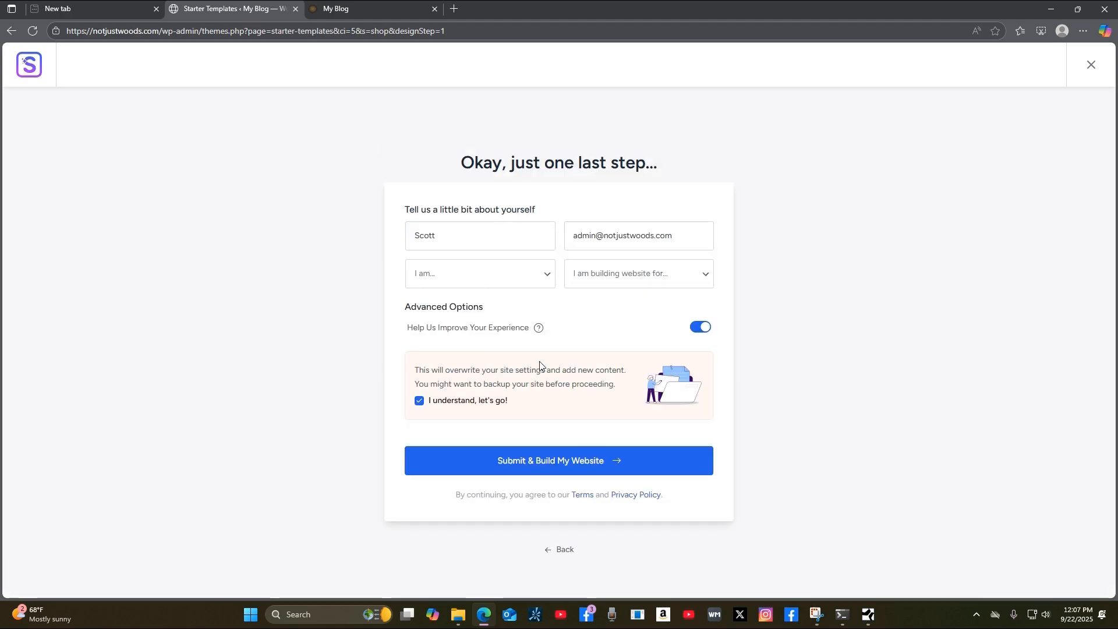
Set experience level to Intermediate and site purpose to Myself/My Company, then resubmit the build.
{"action": "left_click", "coordinate": [552, 279]}
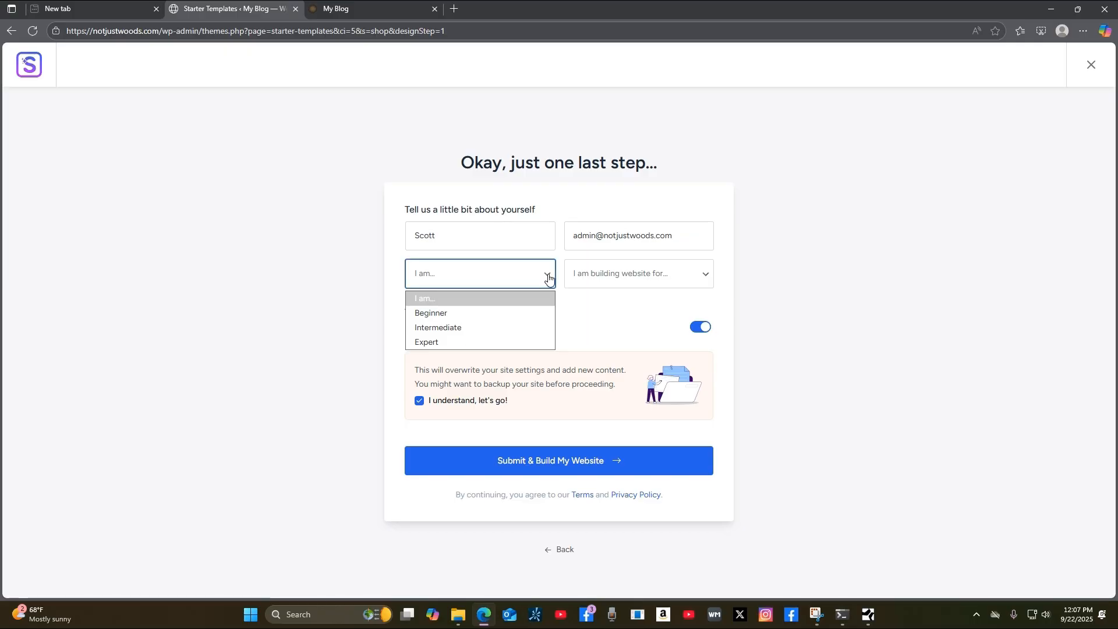
{"action": "left_click", "coordinate": [496, 328]}
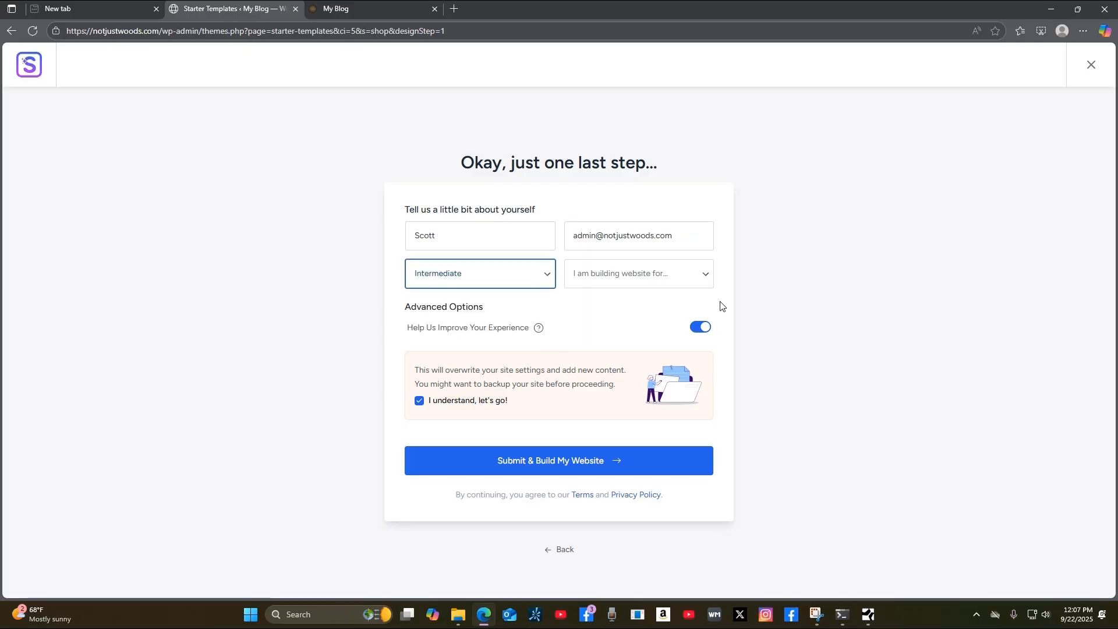
{"action": "left_click", "coordinate": [694, 274]}
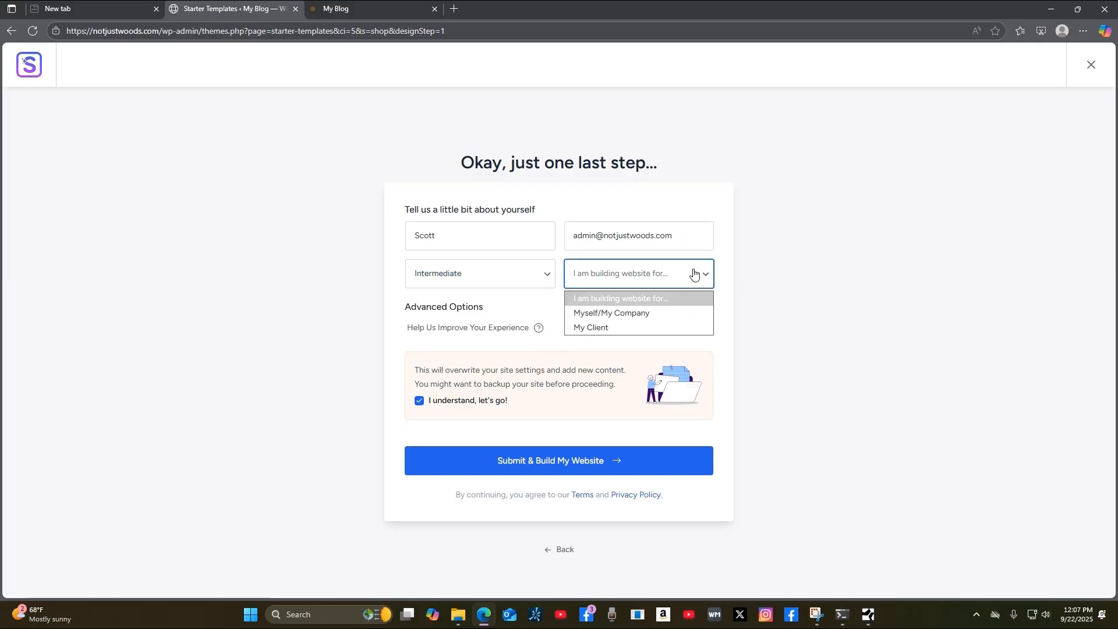
{"action": "left_click", "coordinate": [659, 312]}
{"action": "left_click", "coordinate": [580, 467]}
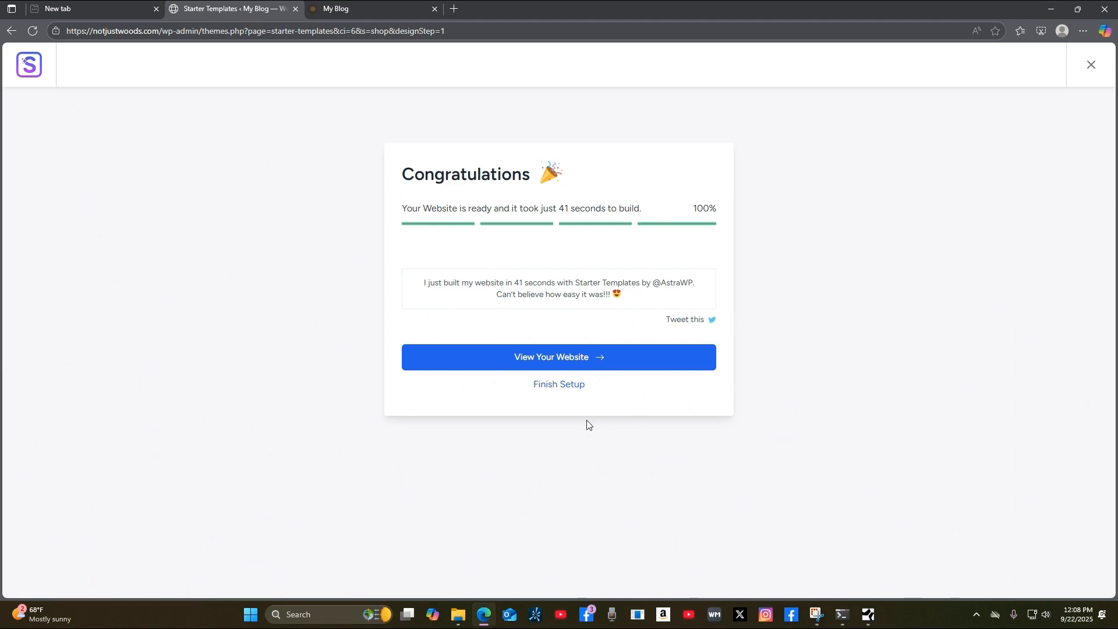
Open the finished Organic Store website in a new tab from the Congratulations screen.
{"action": "left_click", "coordinate": [601, 357]}
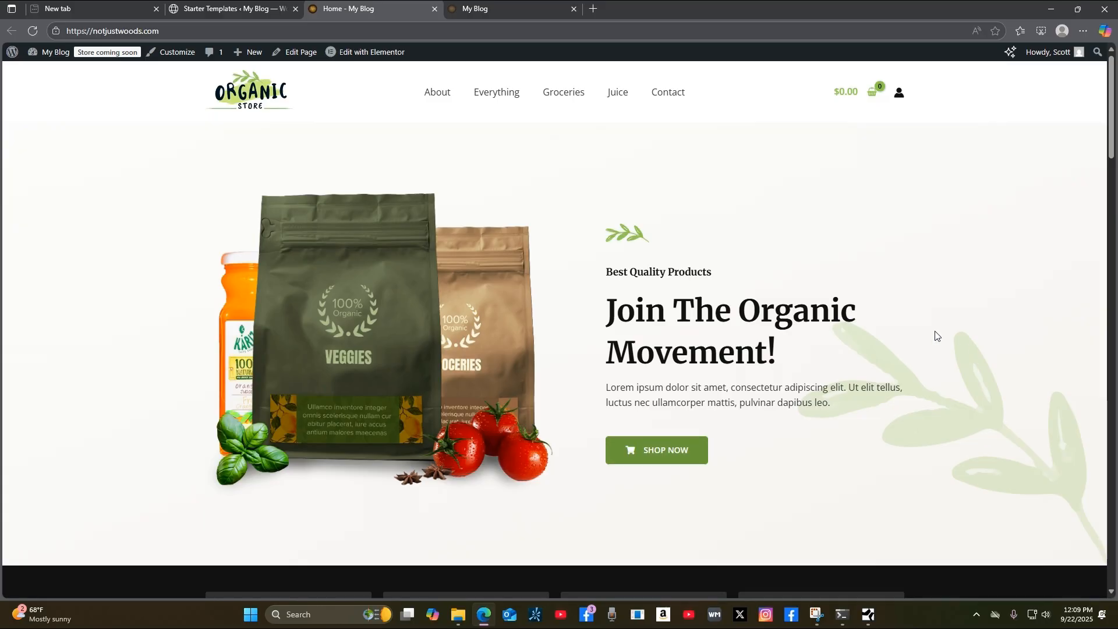
Scroll through the new Organic Store home page, reload it via the logo, then go to About.
{"action": "scroll", "coordinate": [834, 365], "scroll_direction": "down", "scroll_amount": 5}
{"action": "scroll", "coordinate": [844, 365], "scroll_direction": "up", "scroll_amount": 4}
{"action": "scroll", "coordinate": [846, 365], "scroll_direction": "down", "scroll_amount": 15}
{"action": "scroll", "coordinate": [857, 365], "scroll_direction": "down", "scroll_amount": 18}
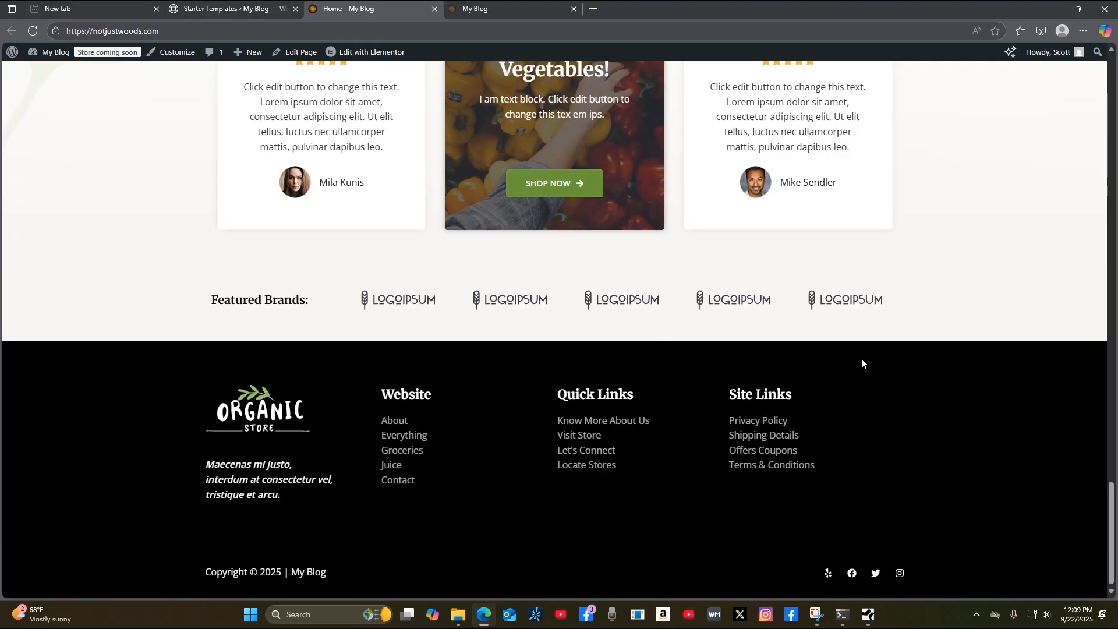
{"action": "scroll", "coordinate": [862, 362], "scroll_direction": "up", "scroll_amount": 12}
{"action": "scroll", "coordinate": [921, 368], "scroll_direction": "up", "scroll_amount": 15}
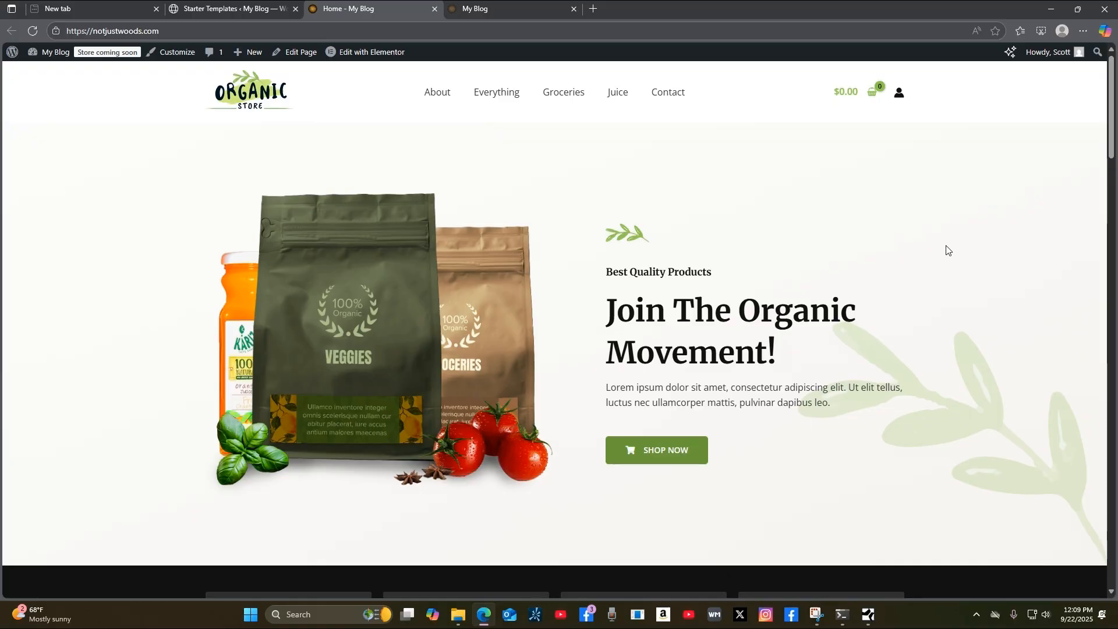
{"action": "scroll", "coordinate": [1038, 292], "scroll_direction": "down", "scroll_amount": 4}
{"action": "scroll", "coordinate": [1033, 274], "scroll_direction": "up", "scroll_amount": 4}
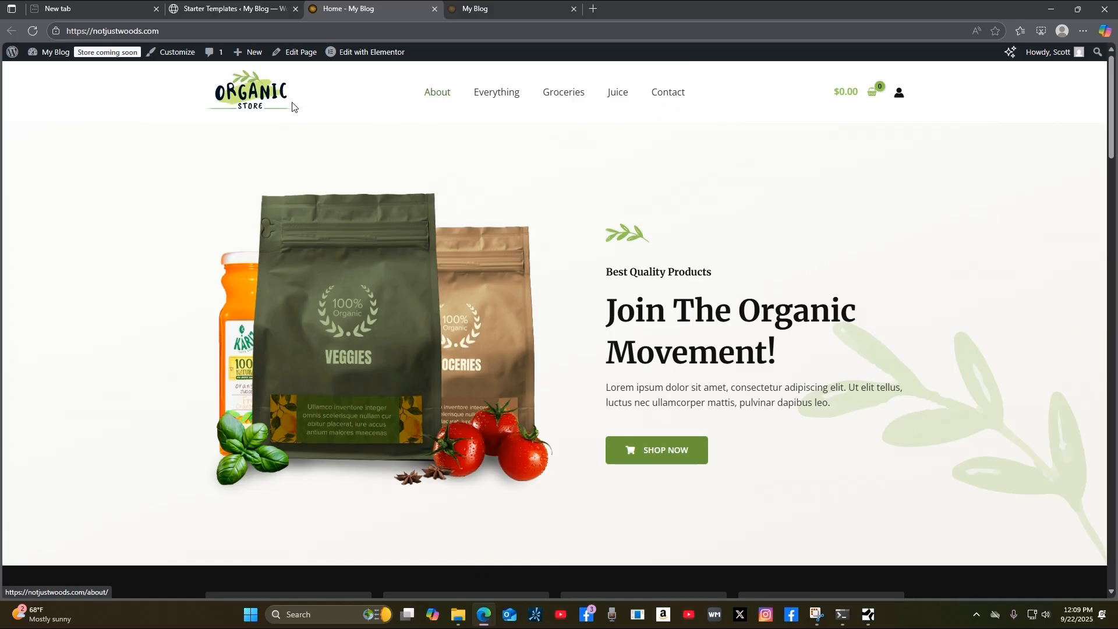
{"action": "left_click", "coordinate": [246, 103]}
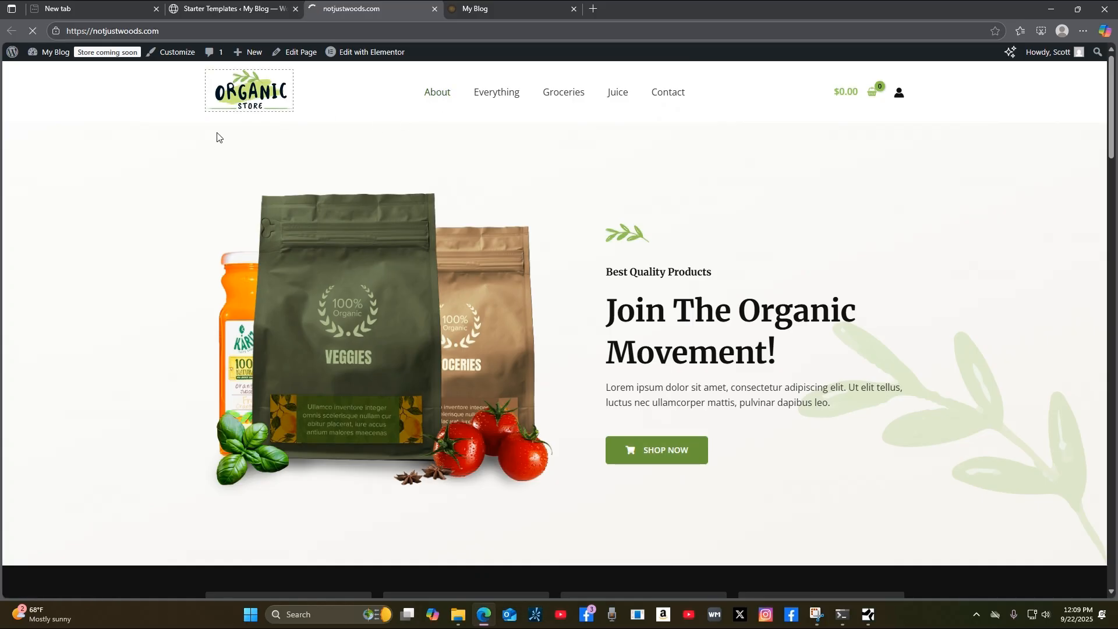
{"action": "left_click", "coordinate": [439, 100]}
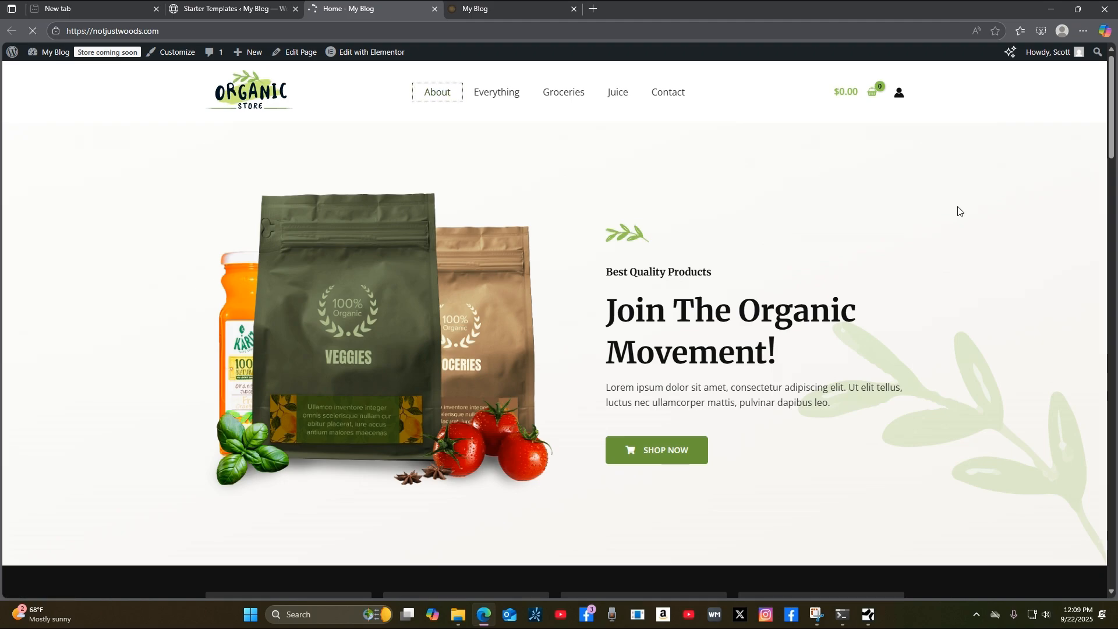
Look over the About page and then the Everything shop page.
{"action": "scroll", "coordinate": [1017, 319], "scroll_direction": "down", "scroll_amount": 8}
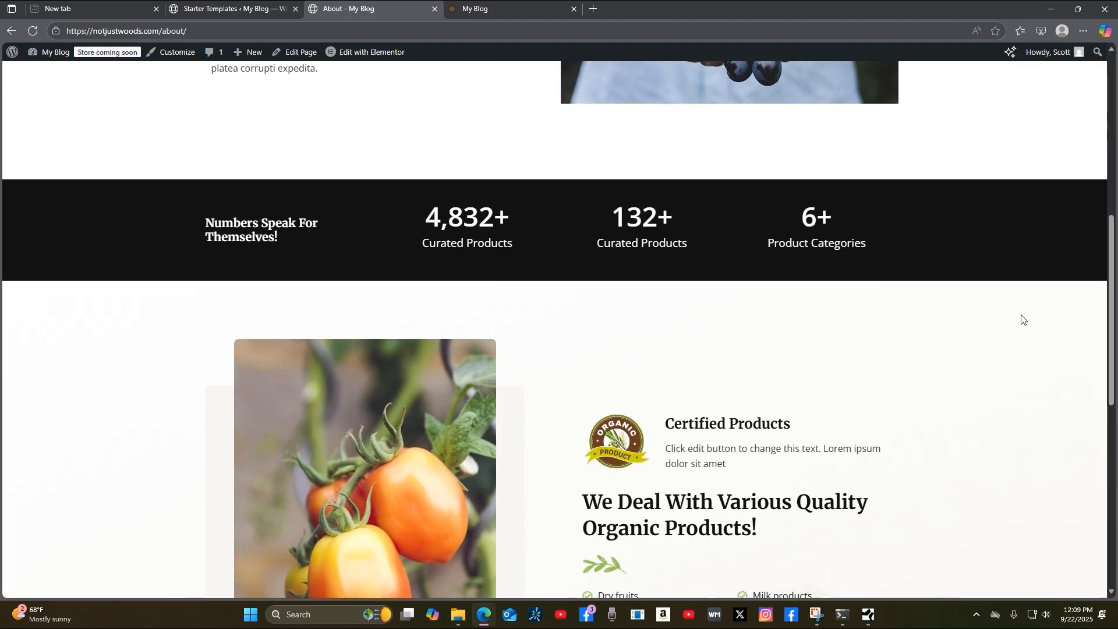
{"action": "scroll", "coordinate": [1025, 318], "scroll_direction": "down", "scroll_amount": 9}
{"action": "scroll", "coordinate": [1028, 316], "scroll_direction": "up", "scroll_amount": 6}
{"action": "scroll", "coordinate": [1031, 312], "scroll_direction": "down", "scroll_amount": 6}
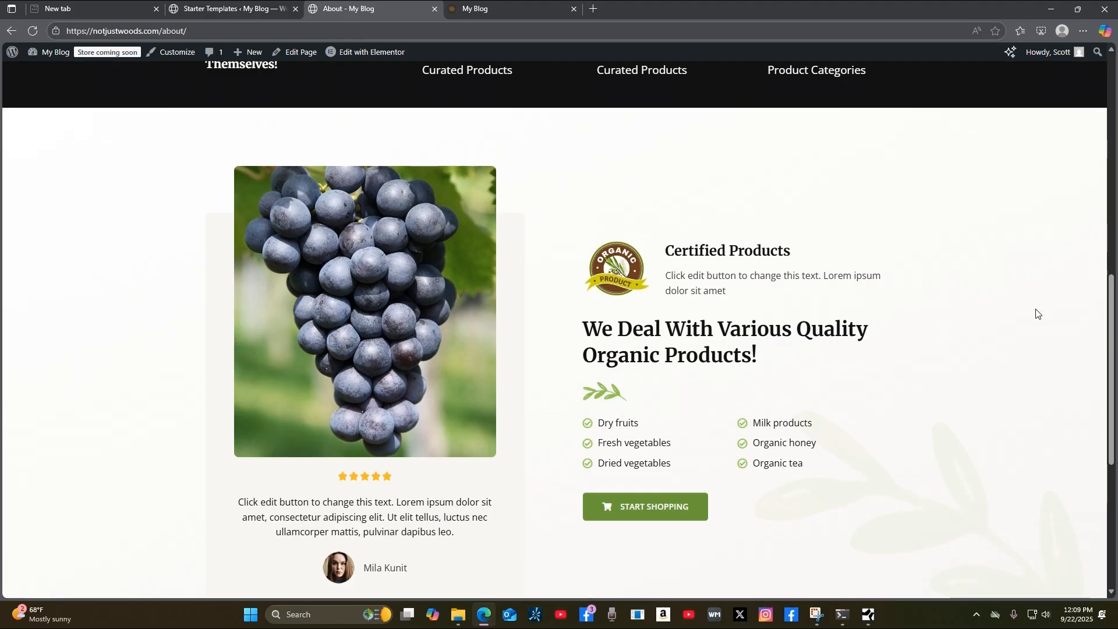
{"action": "scroll", "coordinate": [1038, 313], "scroll_direction": "up", "scroll_amount": 5}
{"action": "scroll", "coordinate": [1037, 318], "scroll_direction": "up", "scroll_amount": 5}
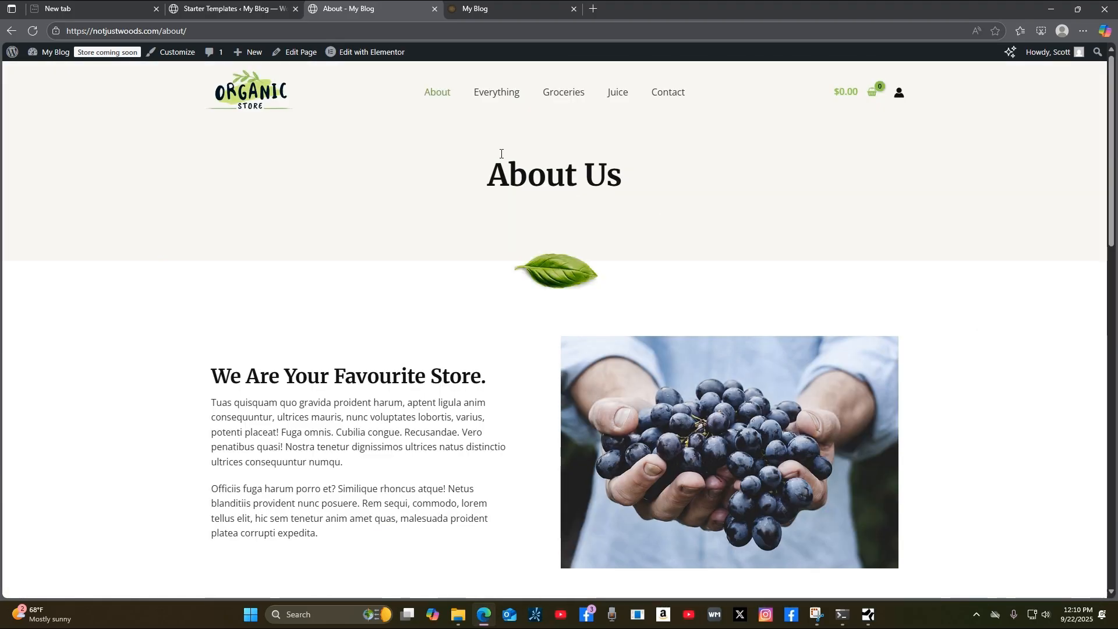
{"action": "left_click", "coordinate": [503, 97]}
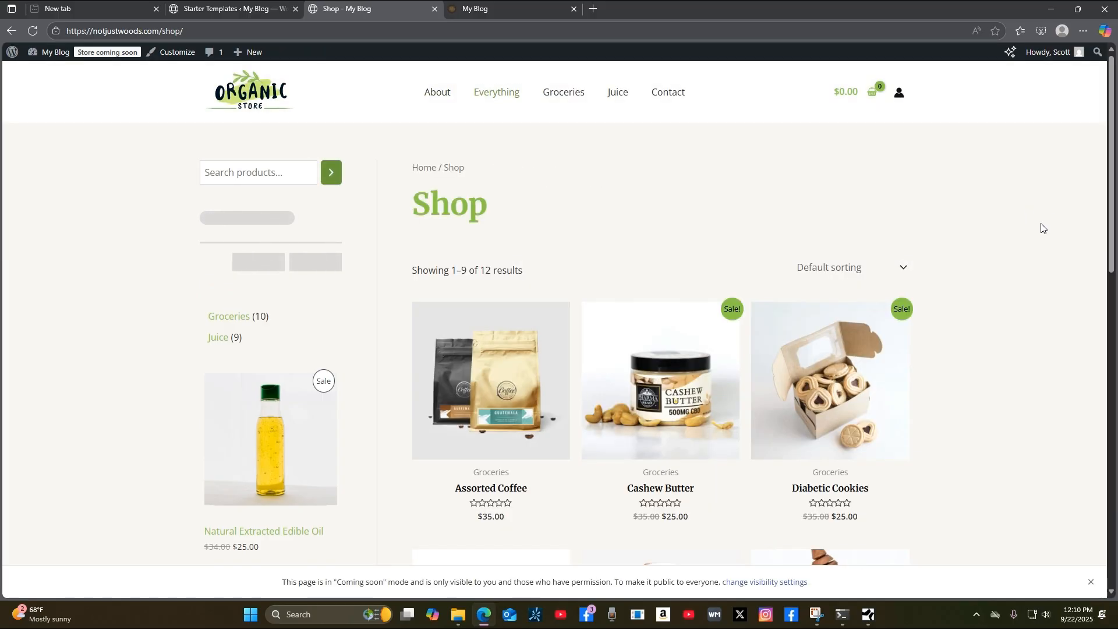
{"action": "scroll", "coordinate": [1042, 228], "scroll_direction": "down", "scroll_amount": 2}
{"action": "scroll", "coordinate": [1045, 232], "scroll_direction": "up", "scroll_amount": 2}
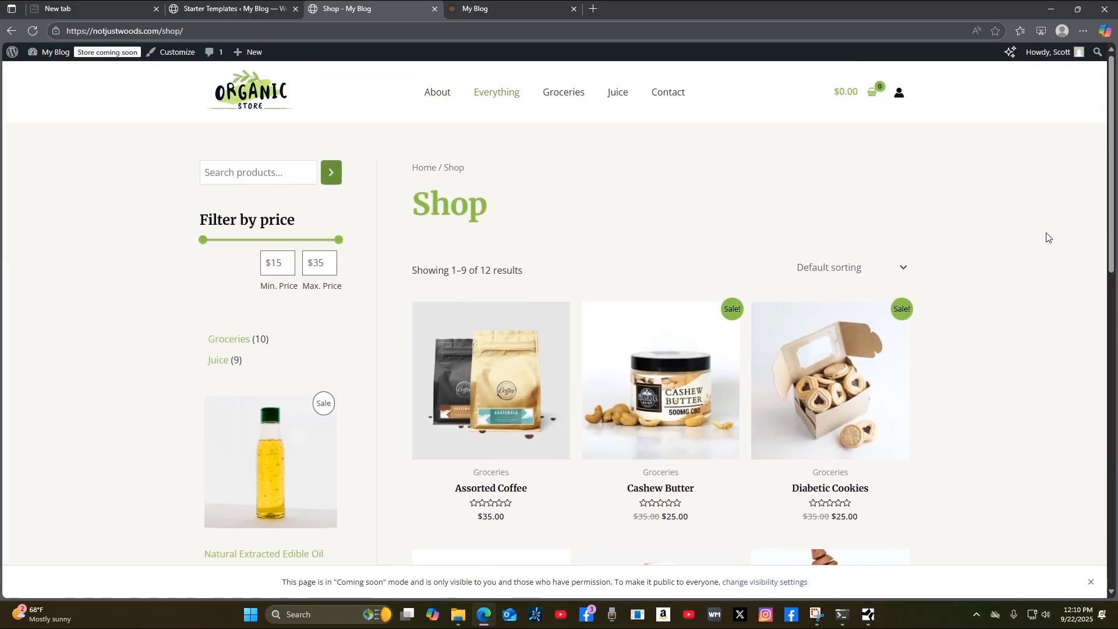
{"action": "scroll", "coordinate": [1049, 239], "scroll_direction": "down", "scroll_amount": 13}
{"action": "scroll", "coordinate": [1052, 243], "scroll_direction": "up", "scroll_amount": 13}
Browse the Groceries, Juice and Contact pages, then return to About.
{"action": "left_click", "coordinate": [569, 102]}
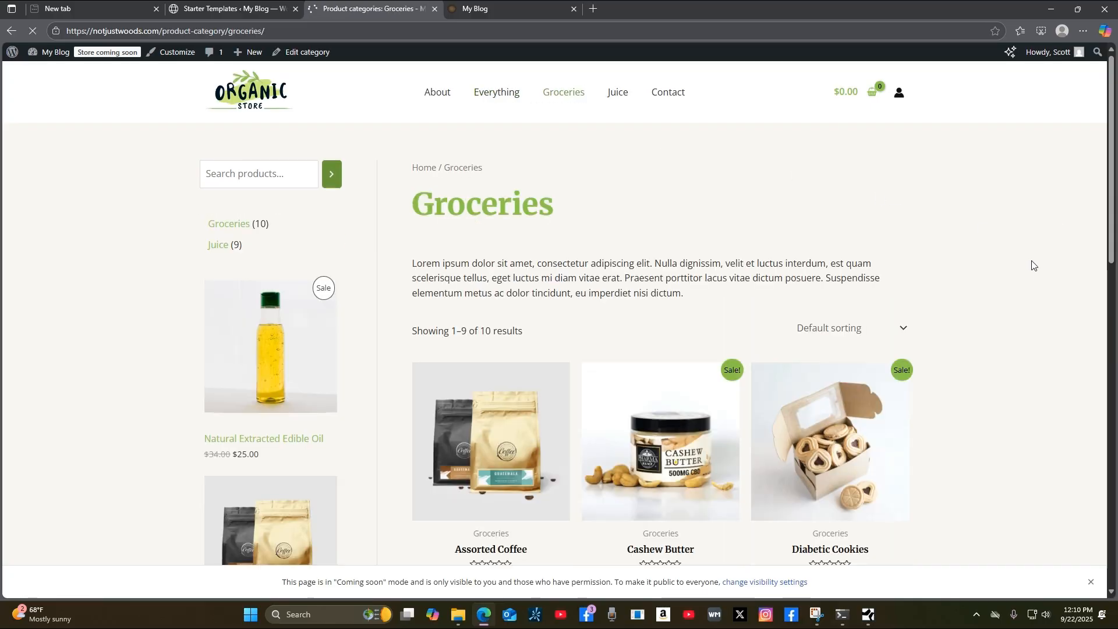
{"action": "scroll", "coordinate": [1021, 280], "scroll_direction": "down", "scroll_amount": 14}
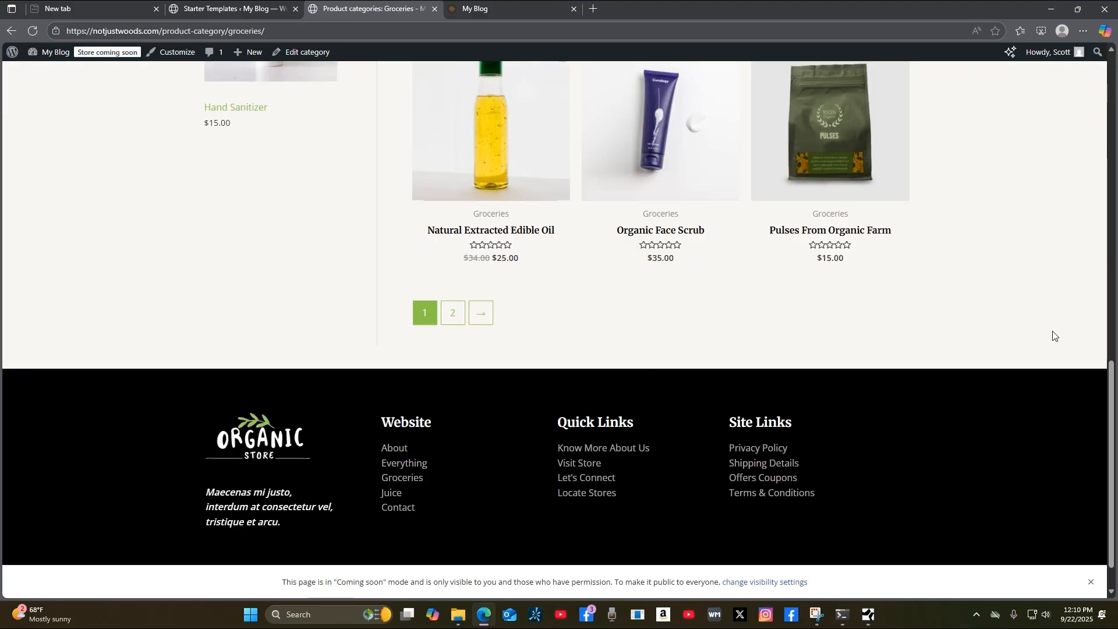
{"action": "scroll", "coordinate": [1054, 336], "scroll_direction": "up", "scroll_amount": 14}
{"action": "left_click", "coordinate": [619, 98]}
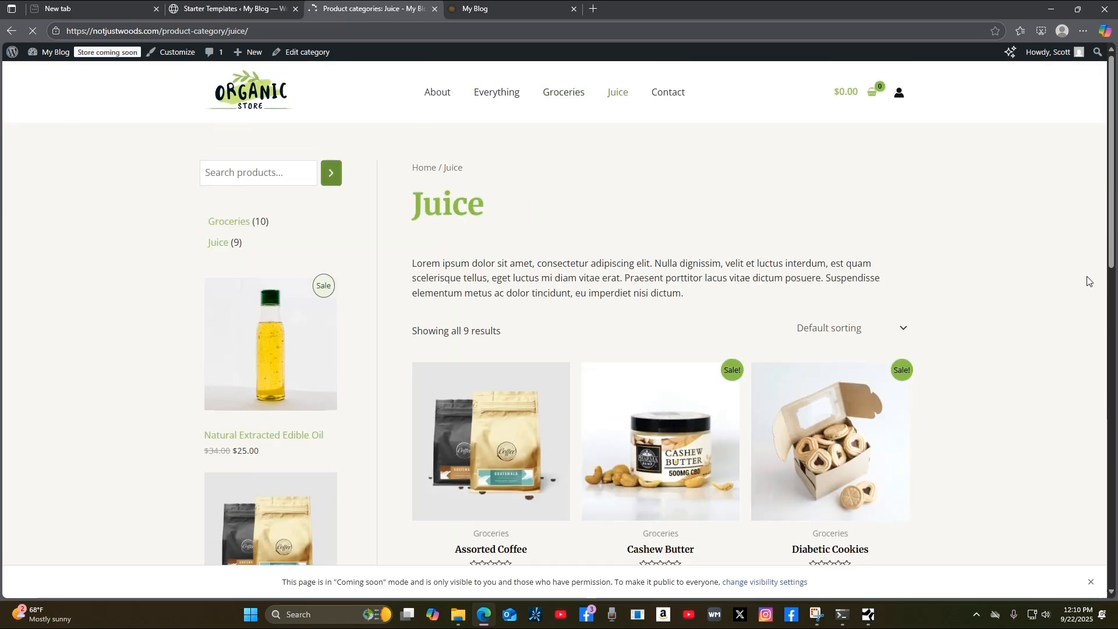
{"action": "scroll", "coordinate": [1091, 329], "scroll_direction": "down", "scroll_amount": 5}
{"action": "scroll", "coordinate": [1097, 336], "scroll_direction": "up", "scroll_amount": 5}
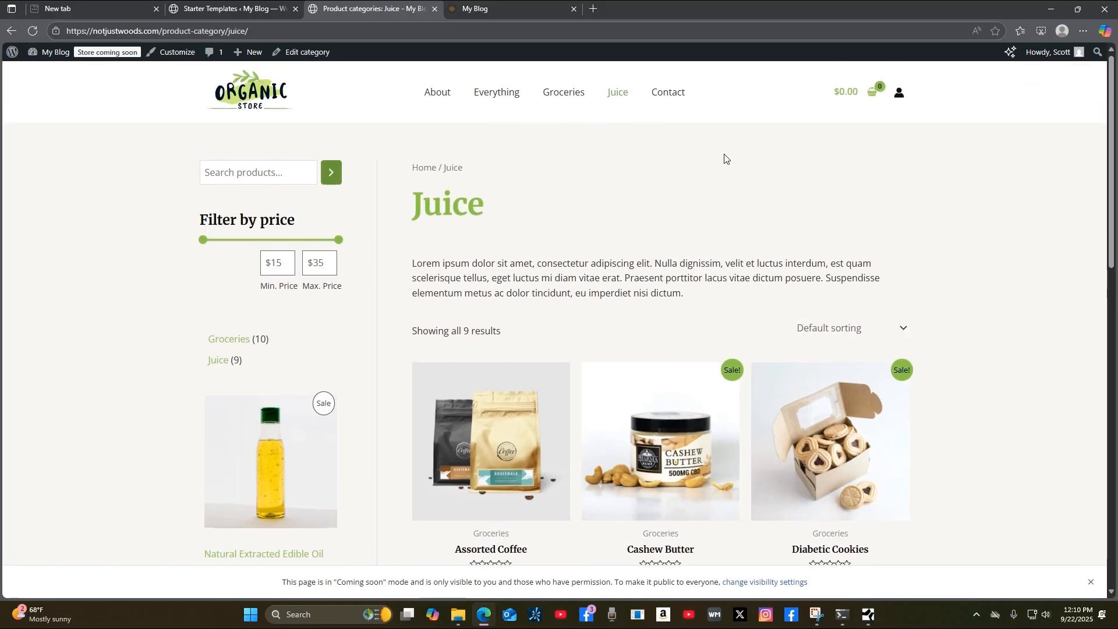
{"action": "left_click", "coordinate": [668, 94]}
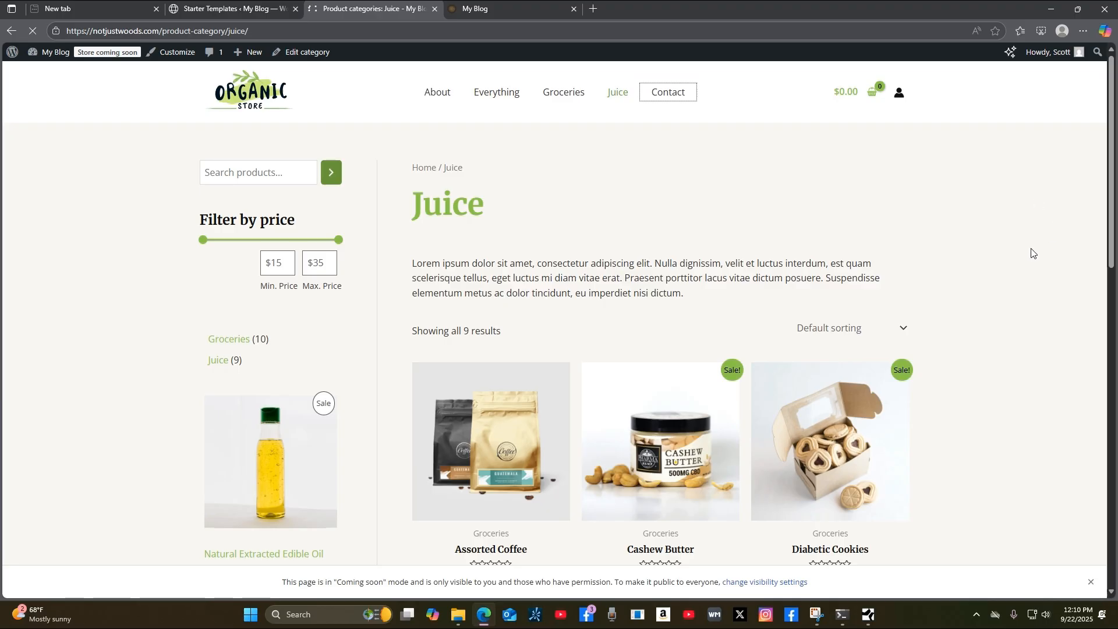
{"action": "scroll", "coordinate": [1048, 264], "scroll_direction": "down", "scroll_amount": 3}
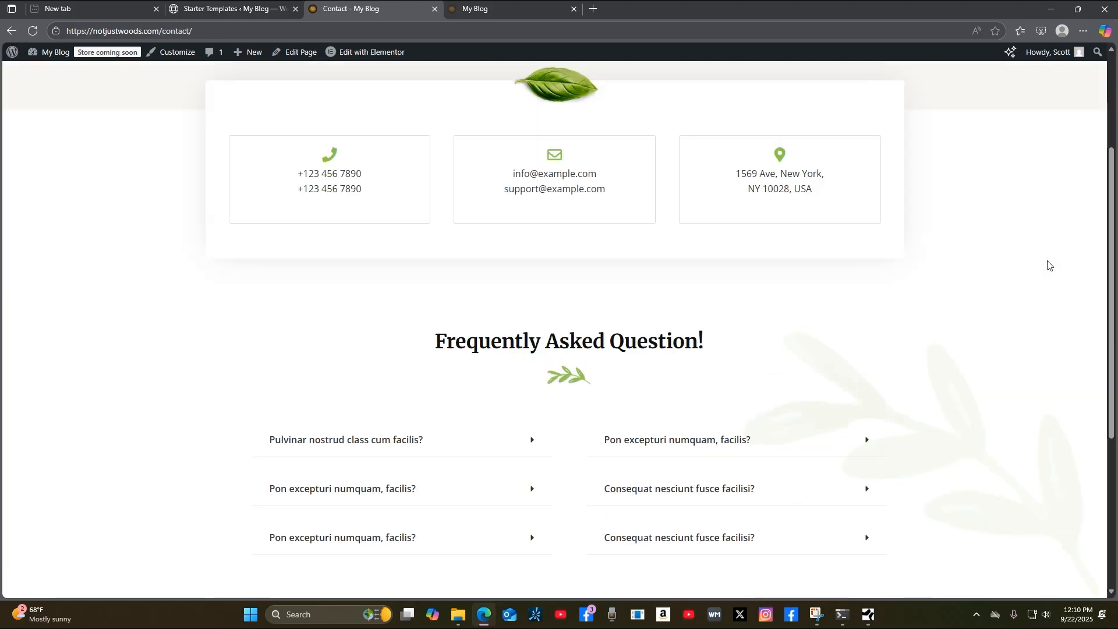
{"action": "scroll", "coordinate": [1047, 268], "scroll_direction": "up", "scroll_amount": 3}
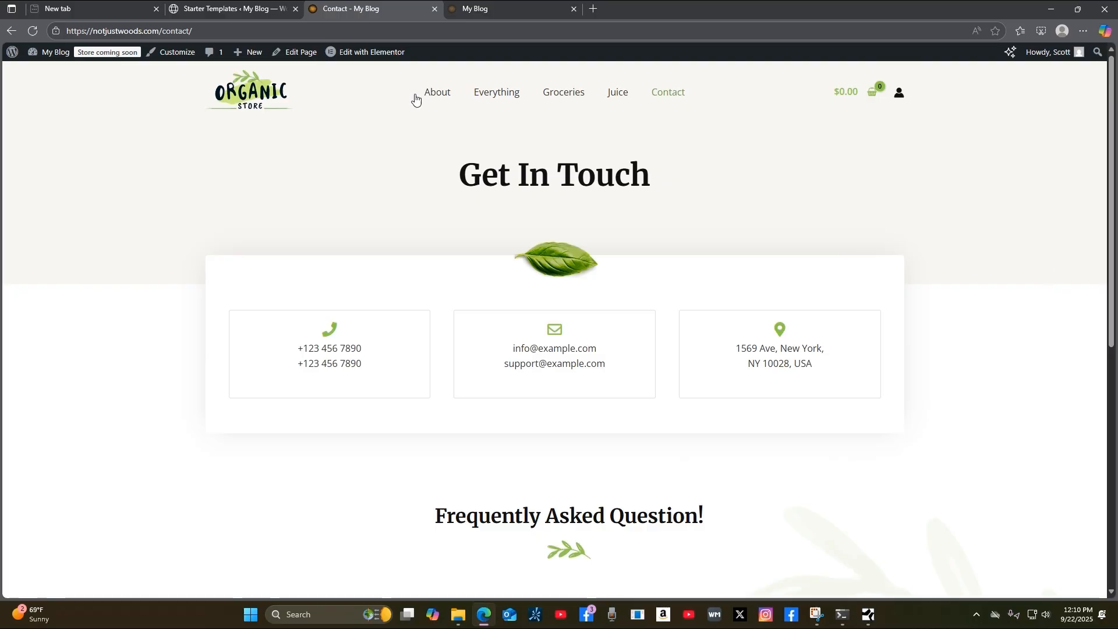
{"action": "left_click", "coordinate": [434, 98]}
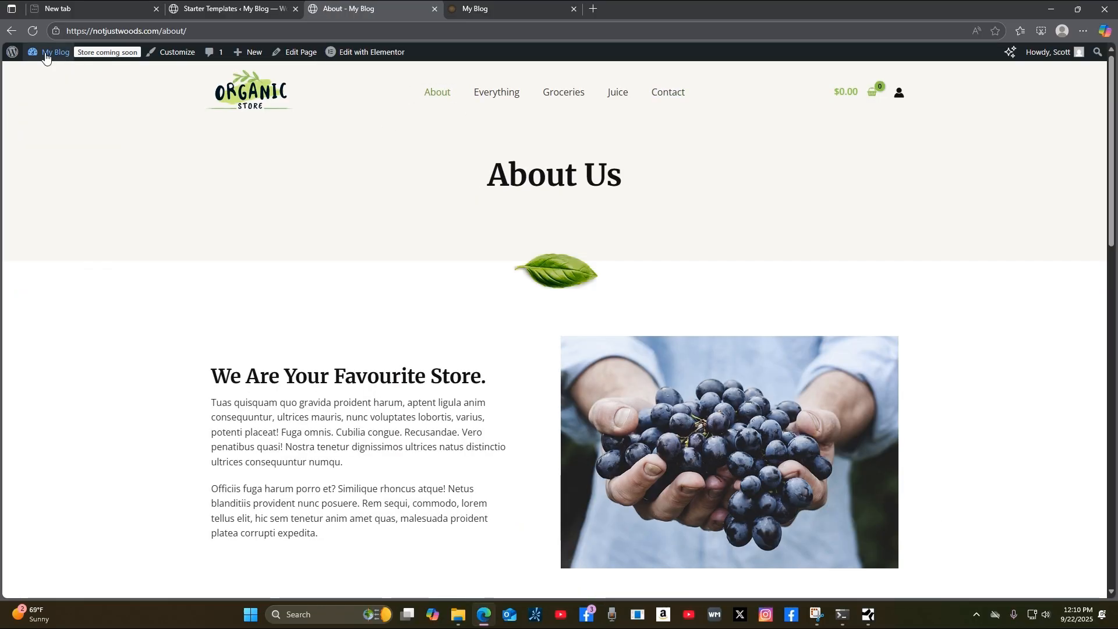
Check the Congratulations tab and reload the old My Blog tab to show the new template.
{"action": "left_click", "coordinate": [215, 13]}
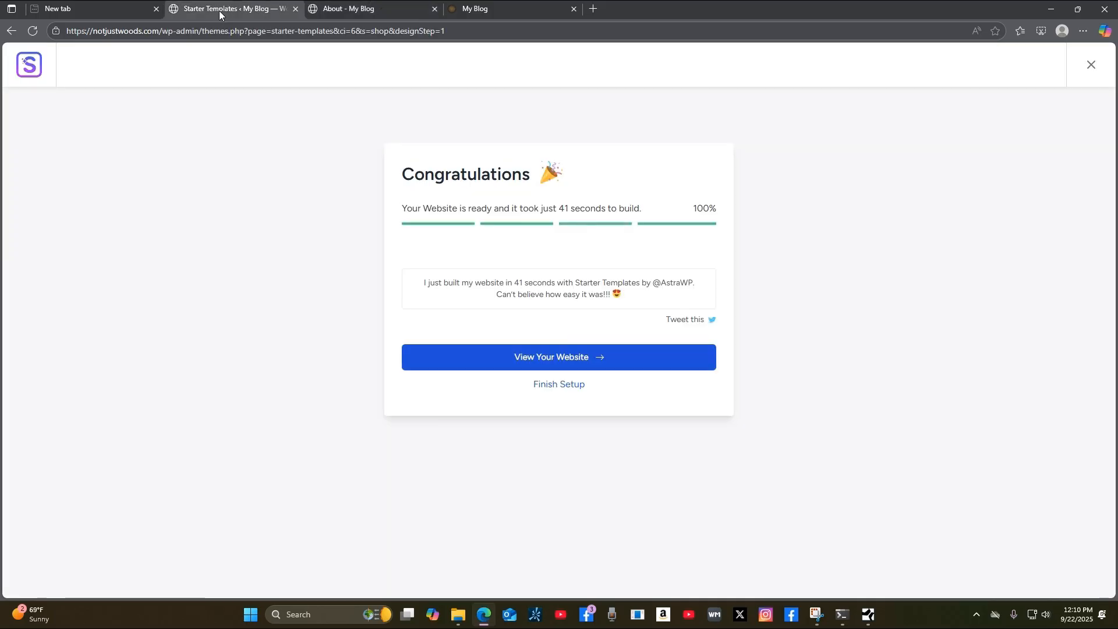
{"action": "left_click", "coordinate": [344, 11]}
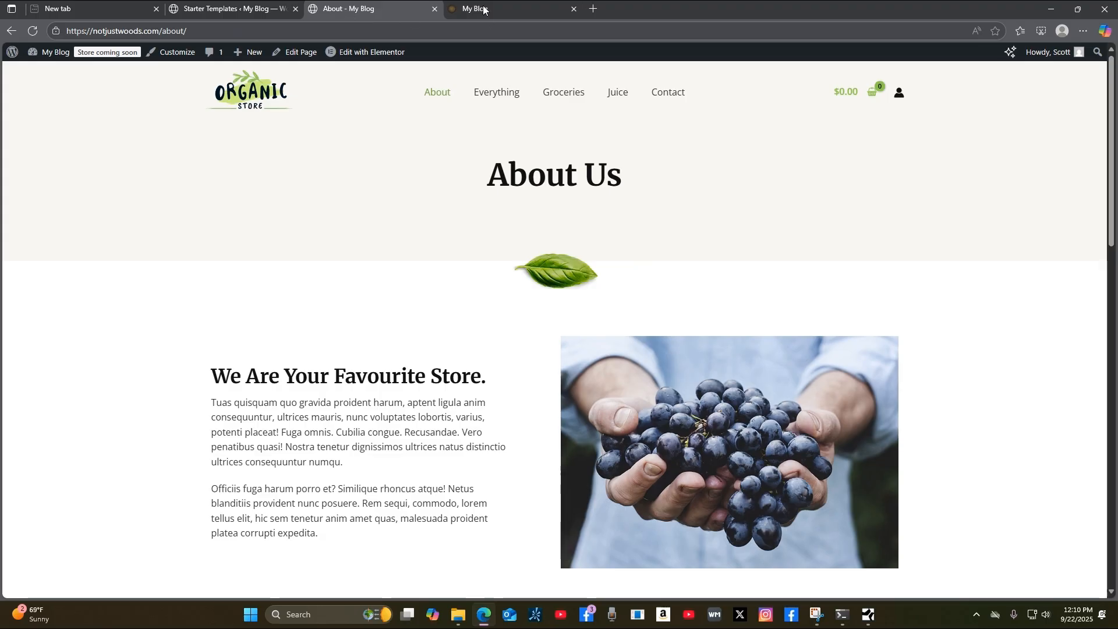
{"action": "left_click", "coordinate": [484, 9]}
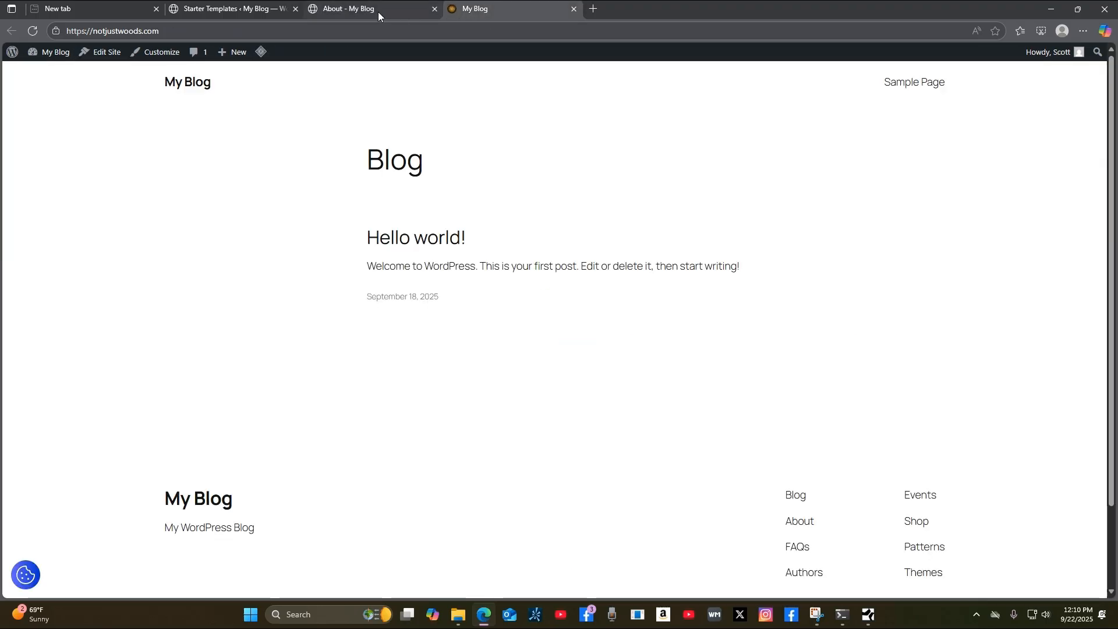
{"action": "left_click", "coordinate": [32, 31]}
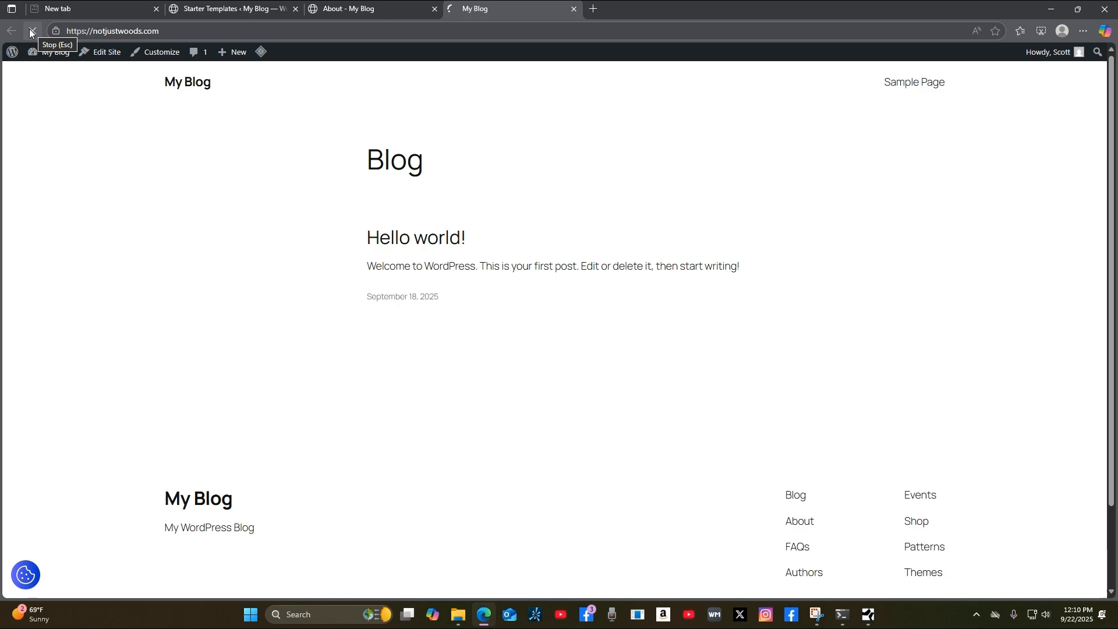
{"action": "left_click", "coordinate": [352, 12]}
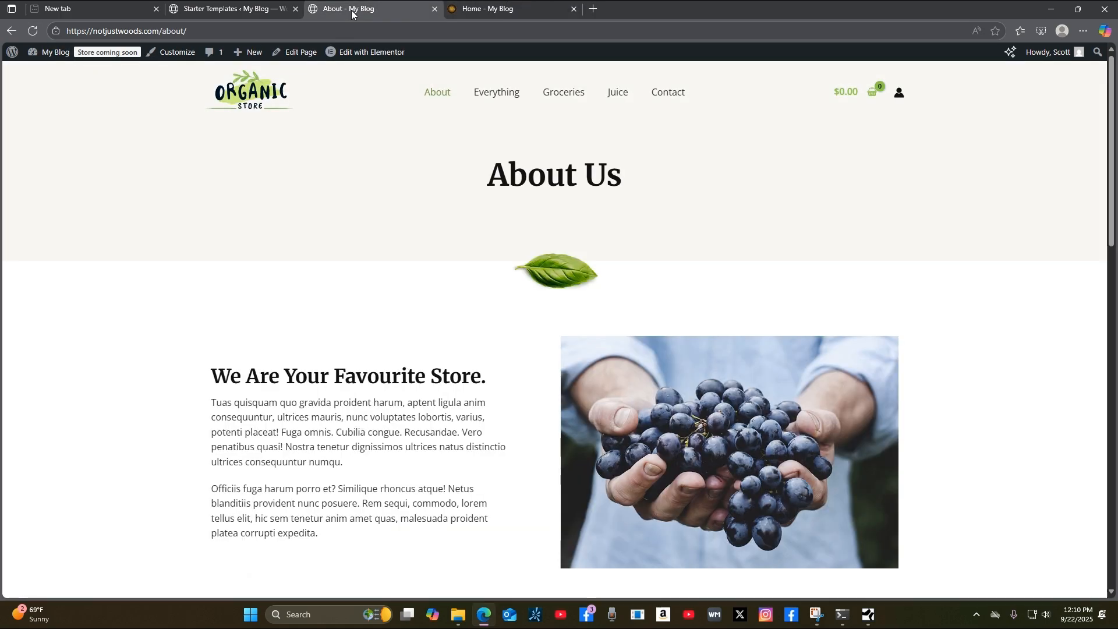
Open the WordPress admin Dashboard from the My Blog admin bar menu.
{"action": "mouse_move", "coordinate": [36, 53]}
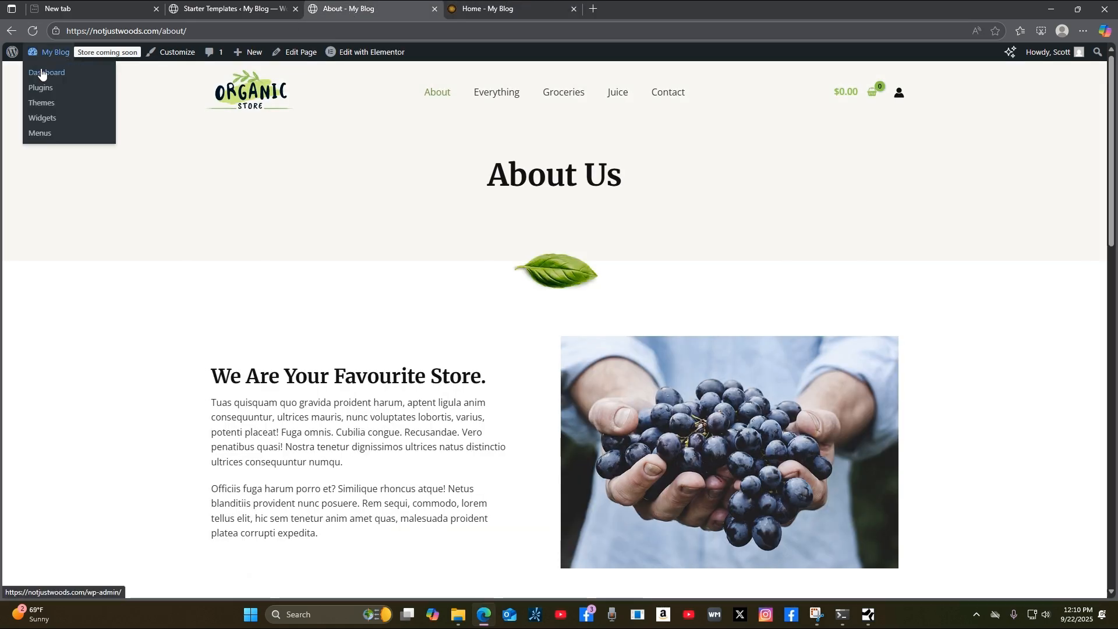
{"action": "left_click", "coordinate": [41, 88]}
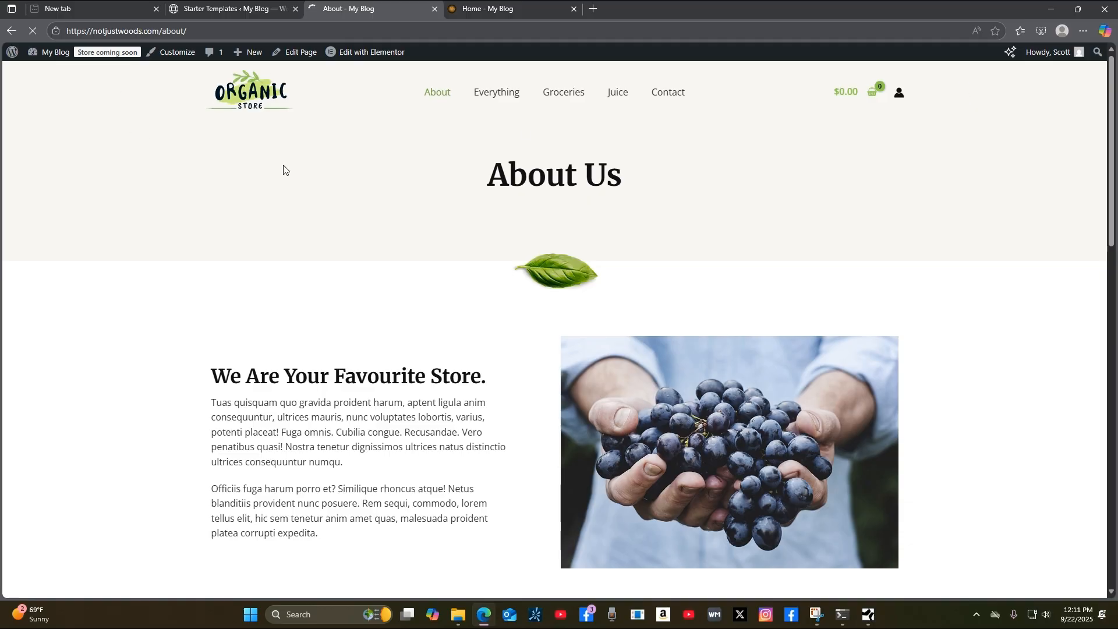
{"action": "left_click", "coordinate": [464, 15]}
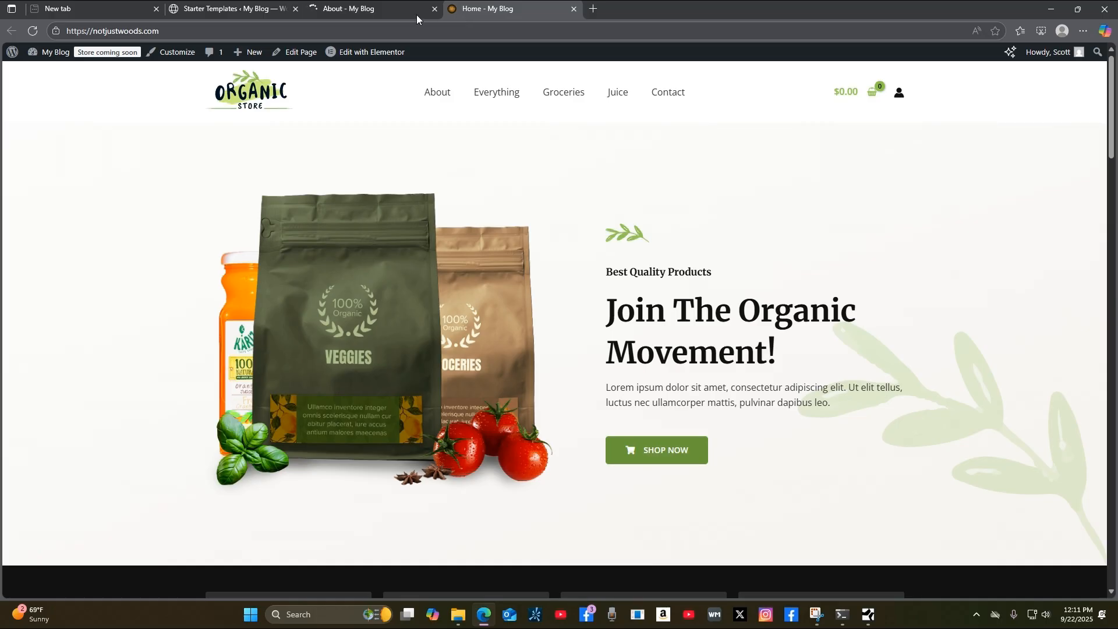
{"action": "left_click", "coordinate": [387, 13]}
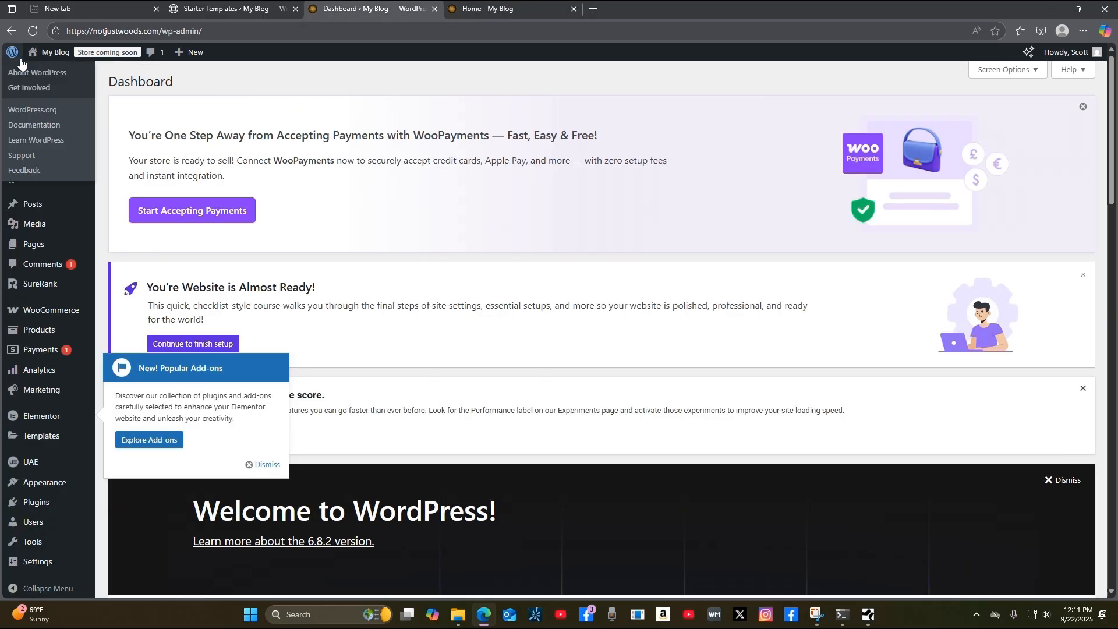
{"action": "scroll", "coordinate": [719, 309], "scroll_direction": "down", "scroll_amount": 5}
{"action": "scroll", "coordinate": [721, 308], "scroll_direction": "up", "scroll_amount": 5}
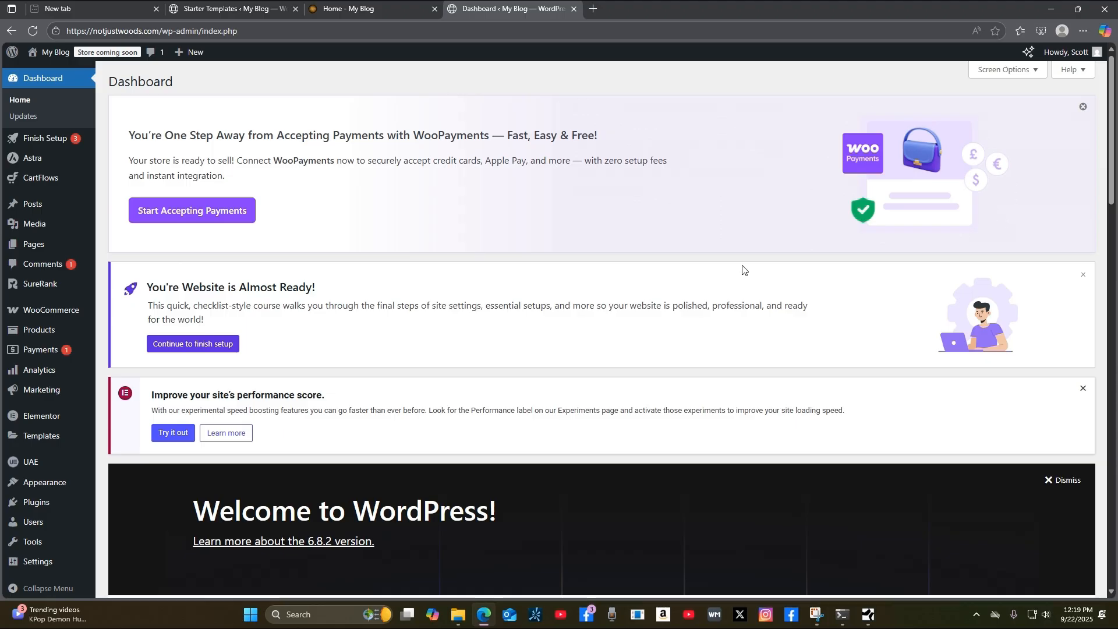
{"action": "scroll", "coordinate": [751, 279], "scroll_direction": "down", "scroll_amount": 1}
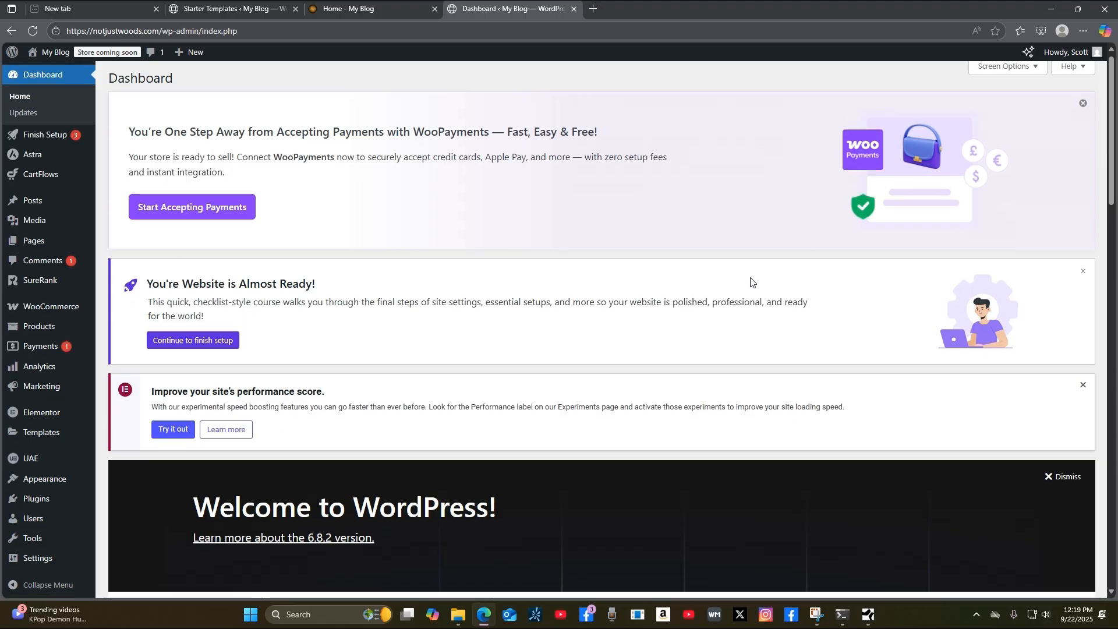
{"action": "scroll", "coordinate": [751, 282], "scroll_direction": "up", "scroll_amount": 1}
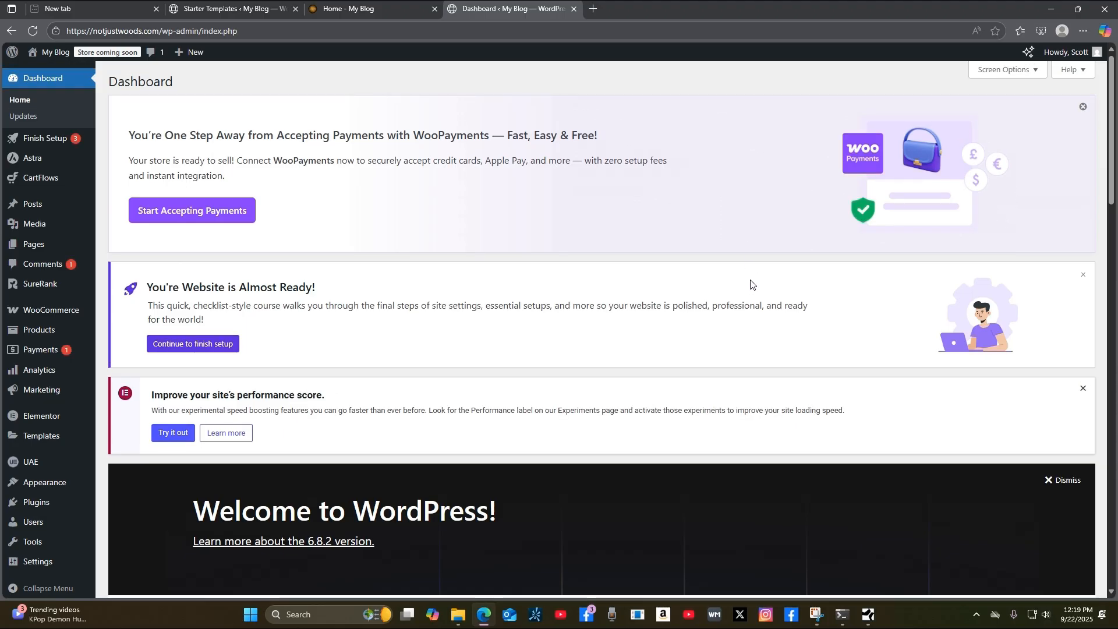
{"action": "scroll", "coordinate": [727, 284], "scroll_direction": "down", "scroll_amount": 3}
{"action": "scroll", "coordinate": [721, 272], "scroll_direction": "down", "scroll_amount": 4}
{"action": "scroll", "coordinate": [721, 272], "scroll_direction": "up", "scroll_amount": 7}
{"action": "scroll", "coordinate": [572, 229], "scroll_direction": "down", "scroll_amount": 8}
{"action": "scroll", "coordinate": [574, 228], "scroll_direction": "up", "scroll_amount": 7}
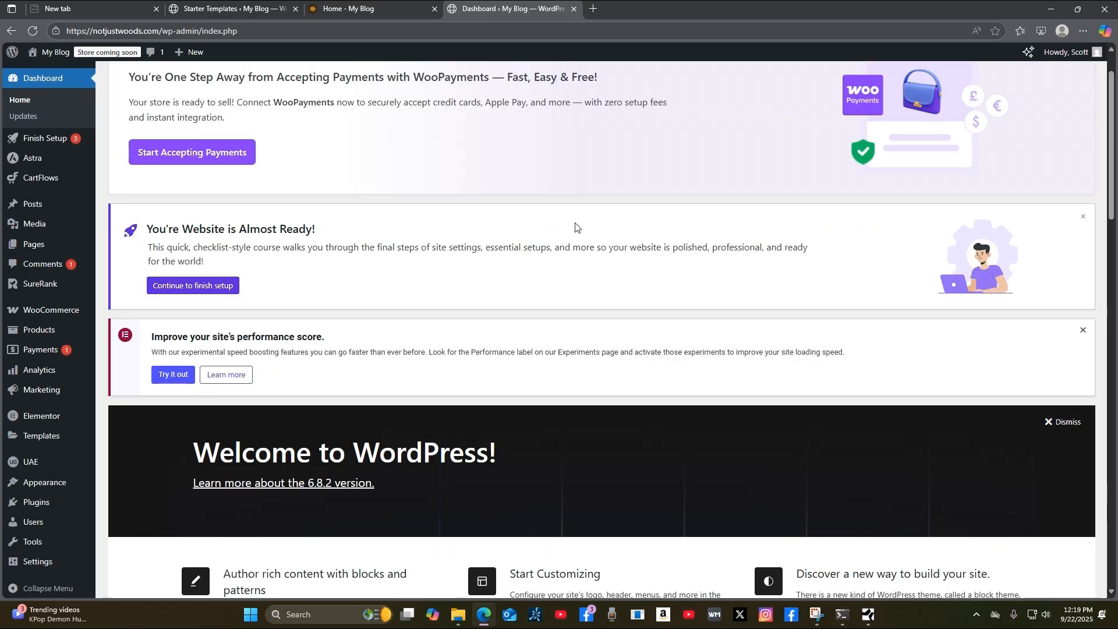
{"action": "scroll", "coordinate": [576, 227], "scroll_direction": "up", "scroll_amount": 1}
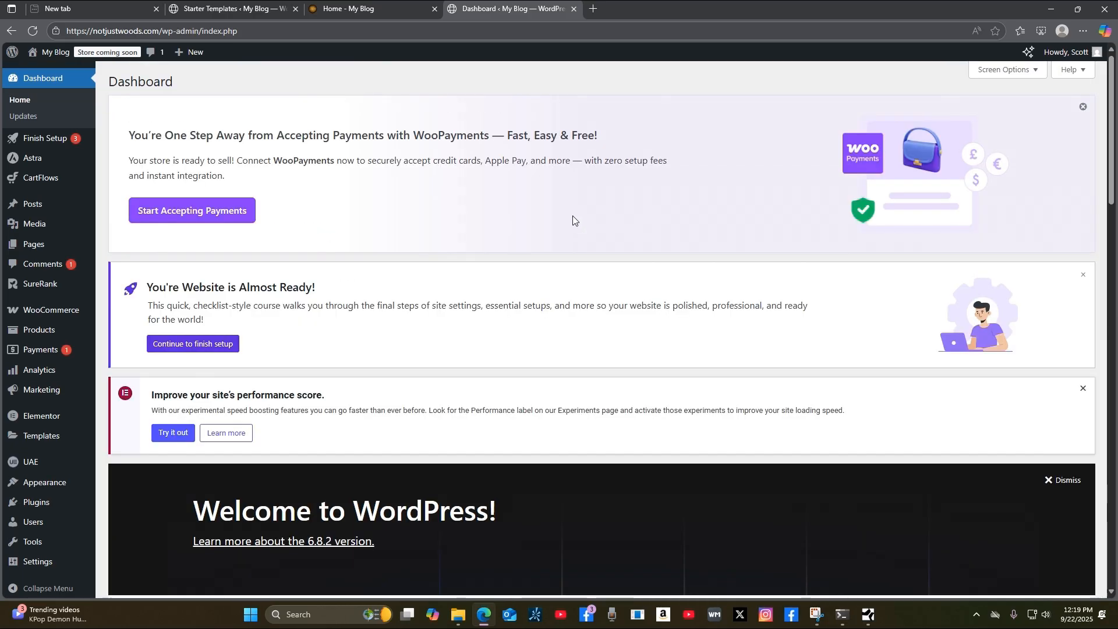
{"action": "mouse_move", "coordinate": [52, 486]}
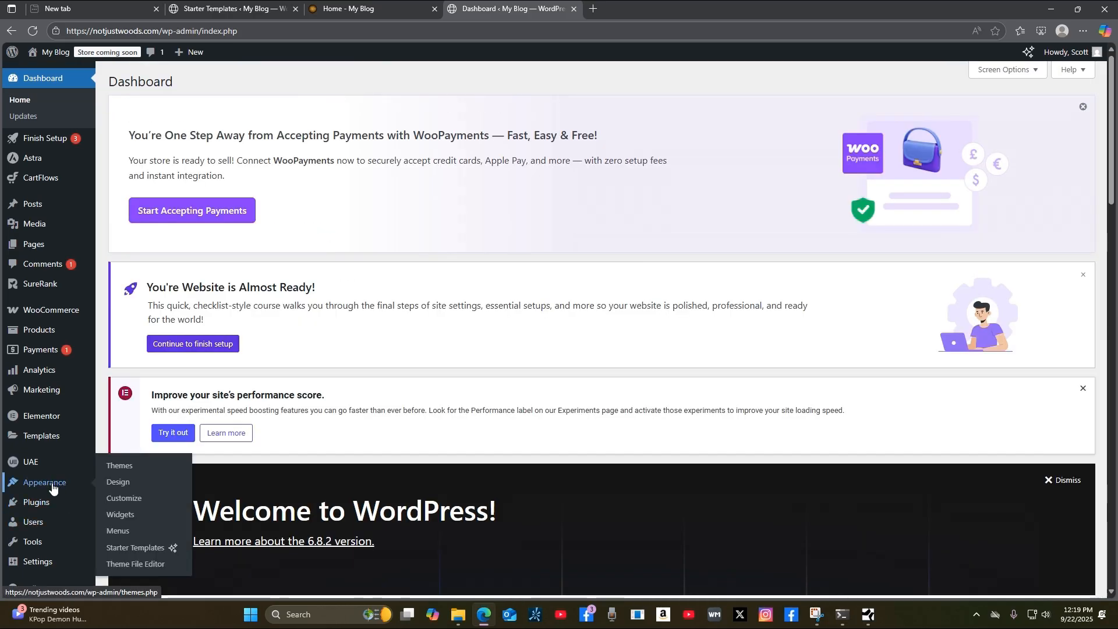
{"action": "left_click", "coordinate": [134, 501]}
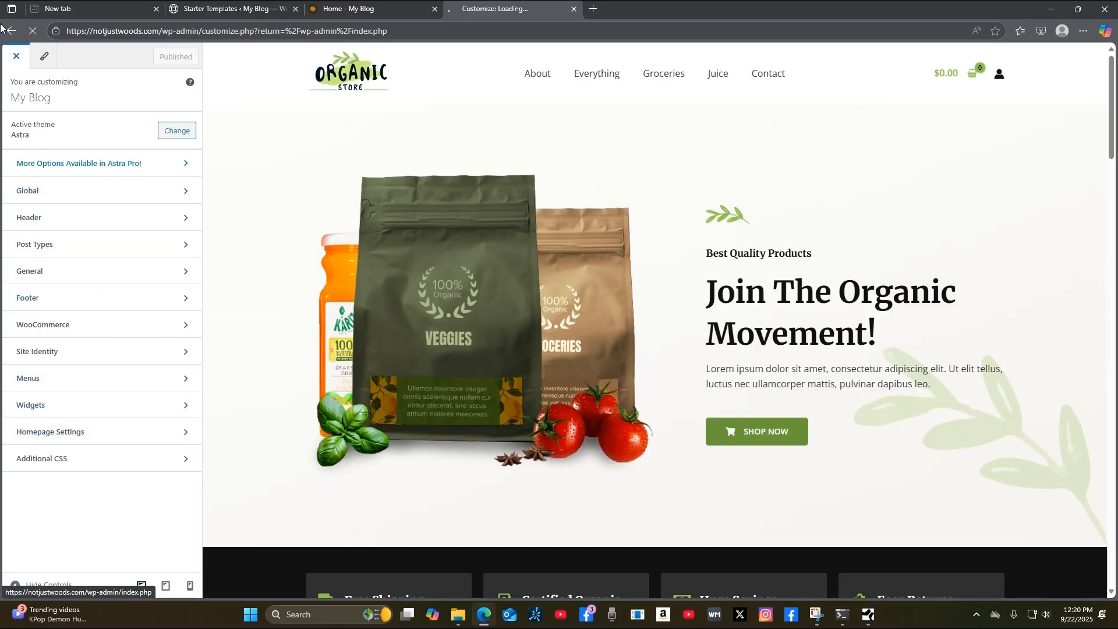
Go back from the Customizer to the admin Dashboard, then open Astra's Dashboard from the sidebar.
{"action": "left_click", "coordinate": [10, 34]}
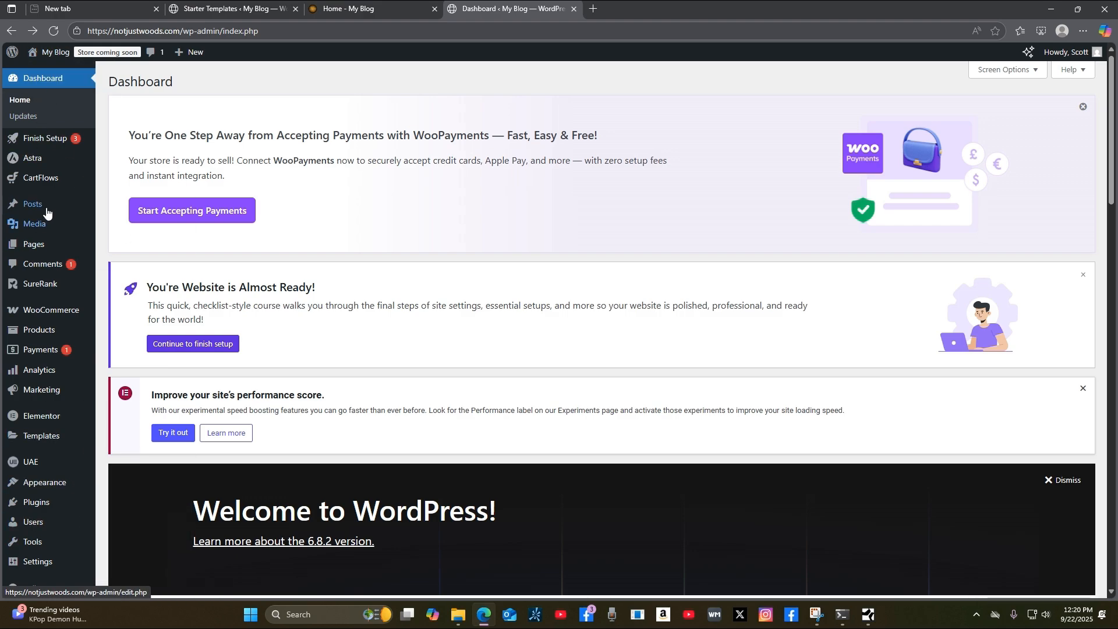
{"action": "mouse_move", "coordinate": [46, 166]}
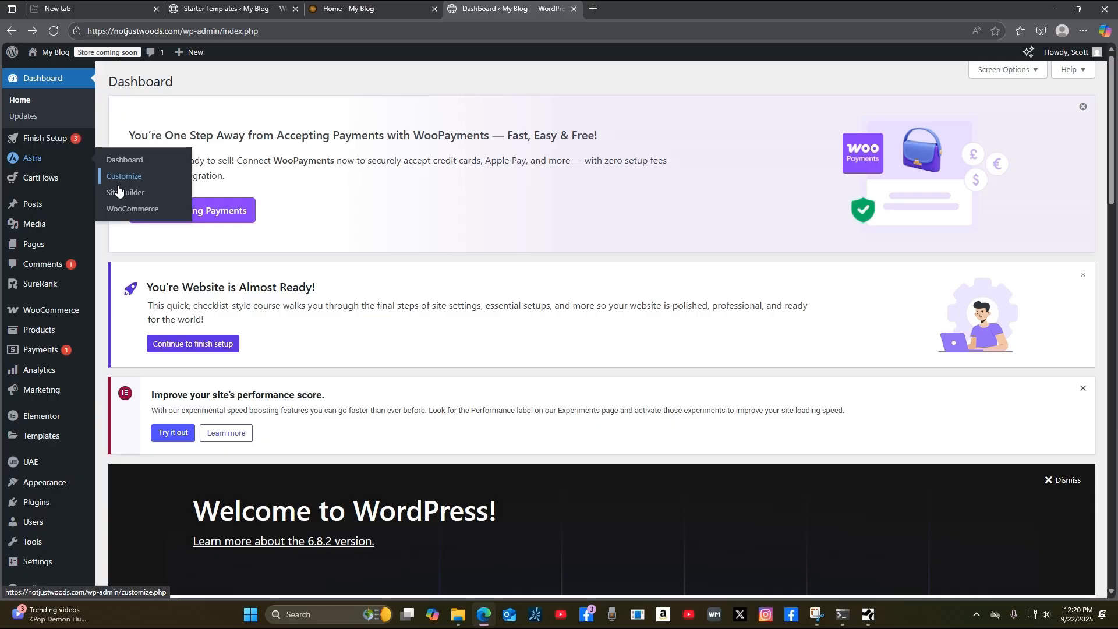
{"action": "mouse_move", "coordinate": [56, 486]}
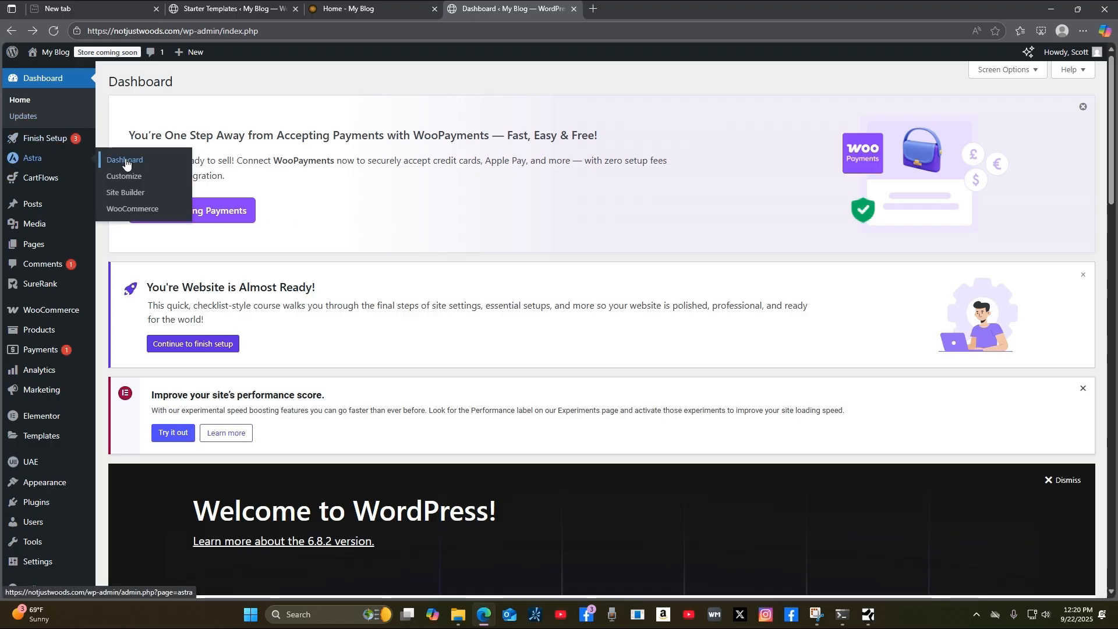
{"action": "left_click", "coordinate": [126, 162]}
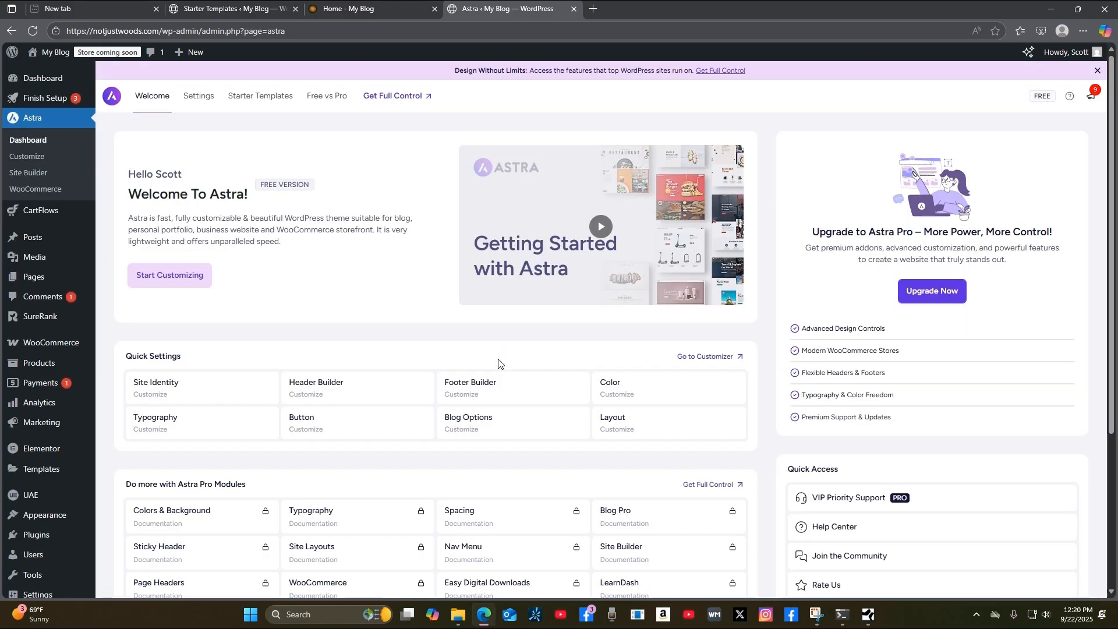
From the Astra dashboard's Quick Settings, open Site Identity in the Customizer.
{"action": "scroll", "coordinate": [498, 364], "scroll_direction": "down", "scroll_amount": 4}
{"action": "scroll", "coordinate": [582, 395], "scroll_direction": "up", "scroll_amount": 4}
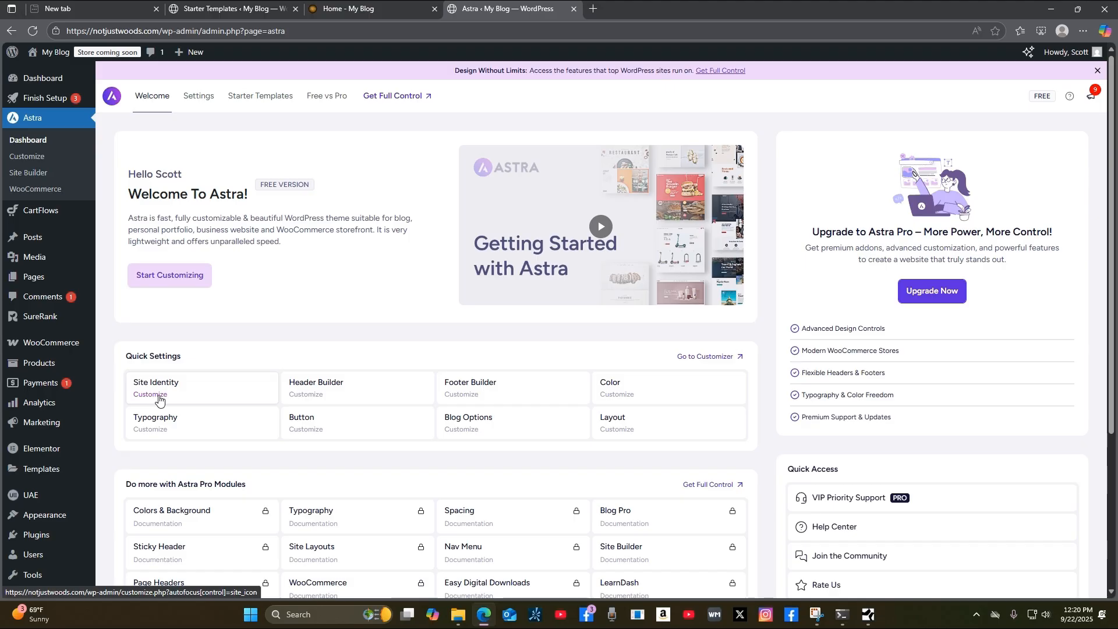
{"action": "left_click", "coordinate": [160, 400]}
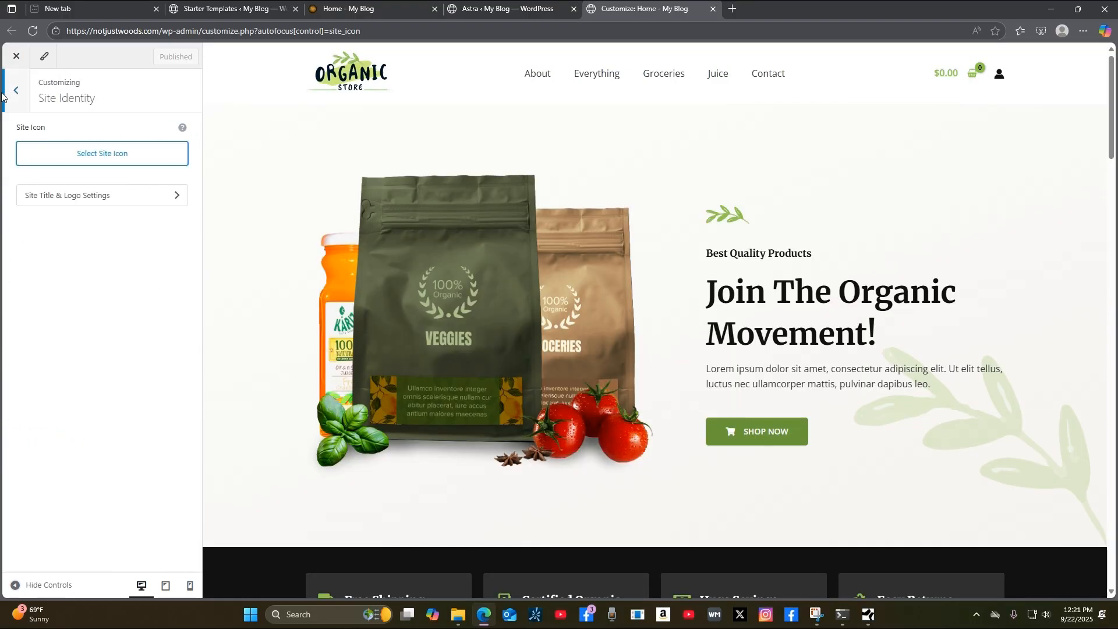
{"action": "left_click", "coordinate": [14, 94]}
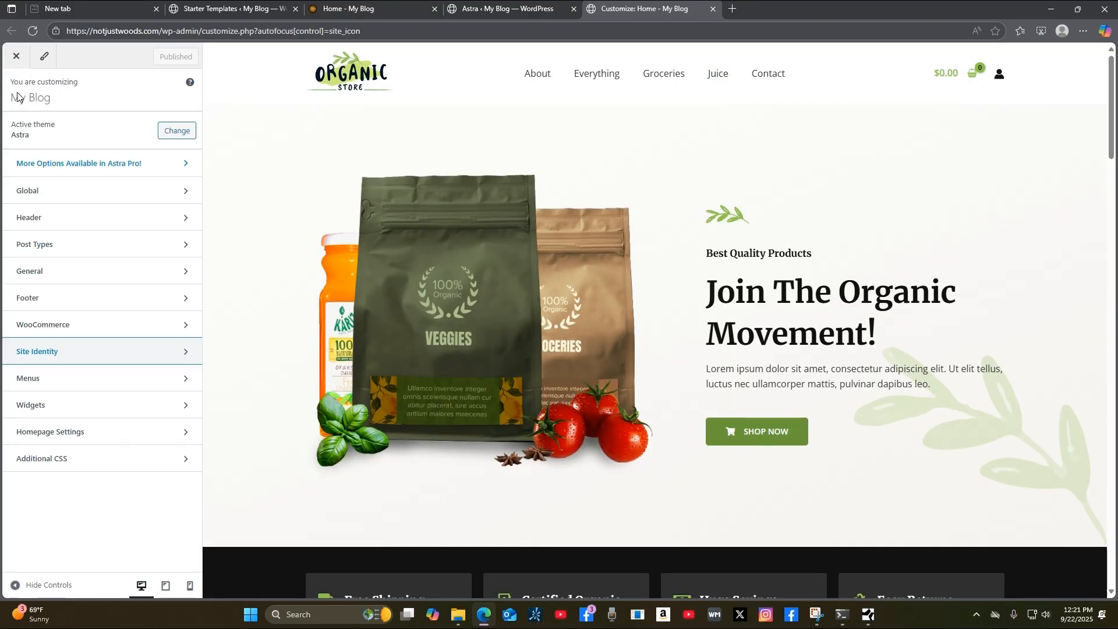
{"action": "left_click", "coordinate": [104, 355]}
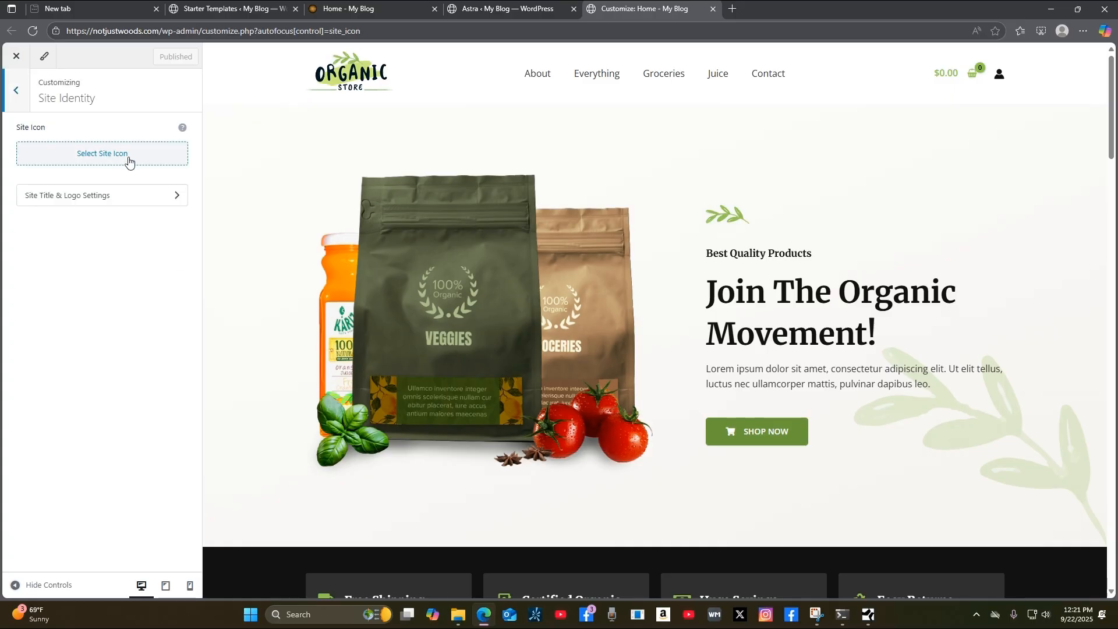
Upload the Not Just Woods logo JPEG from Shared (Y:) > notjustwoods.com and select it as site icon.
{"action": "mouse_move", "coordinate": [314, 11]}
{"action": "left_click", "coordinate": [99, 157]}
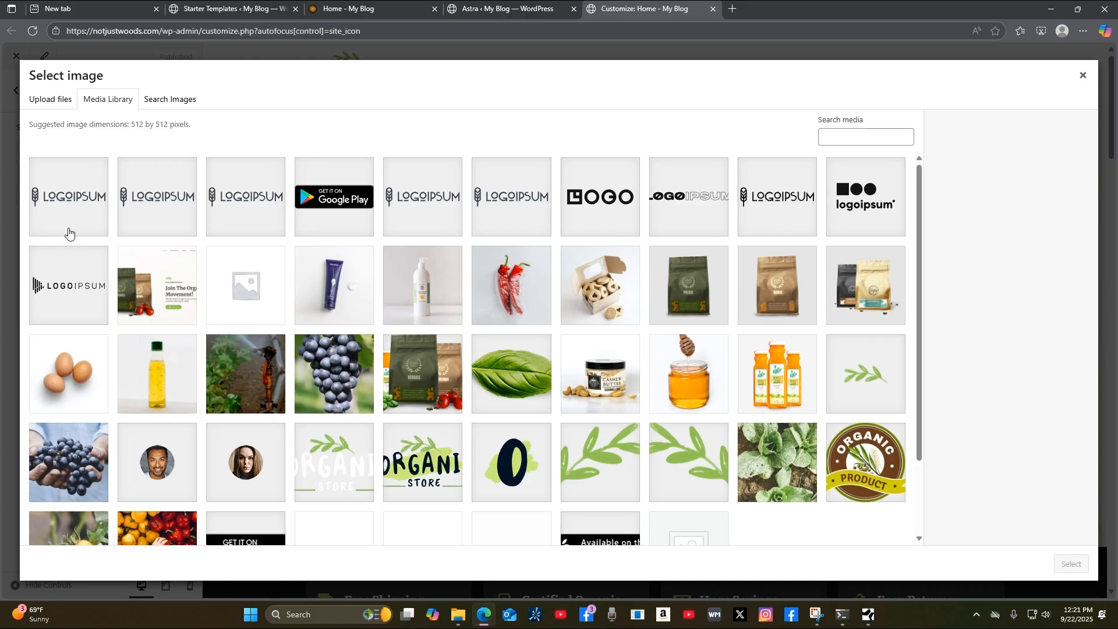
{"action": "left_click", "coordinate": [51, 100]}
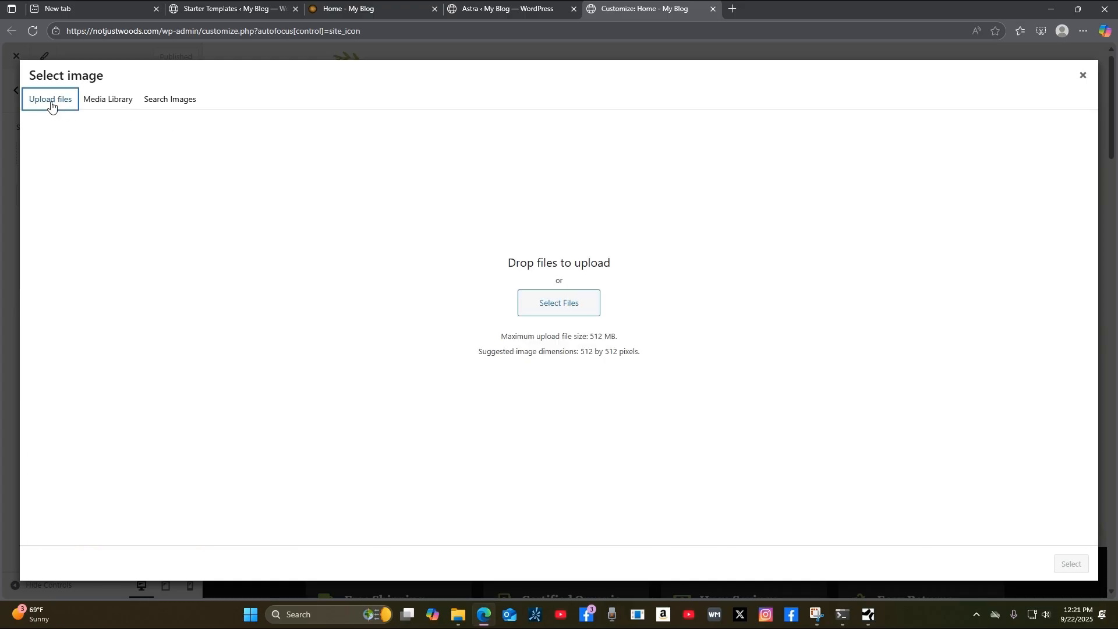
{"action": "left_click", "coordinate": [571, 308]}
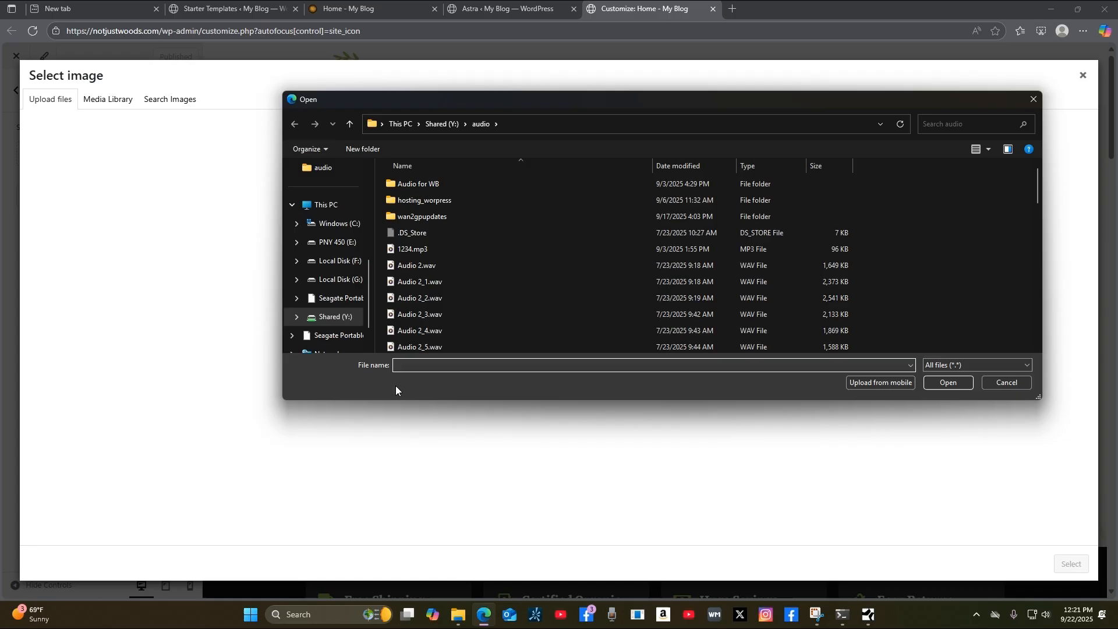
{"action": "left_click", "coordinate": [353, 319]}
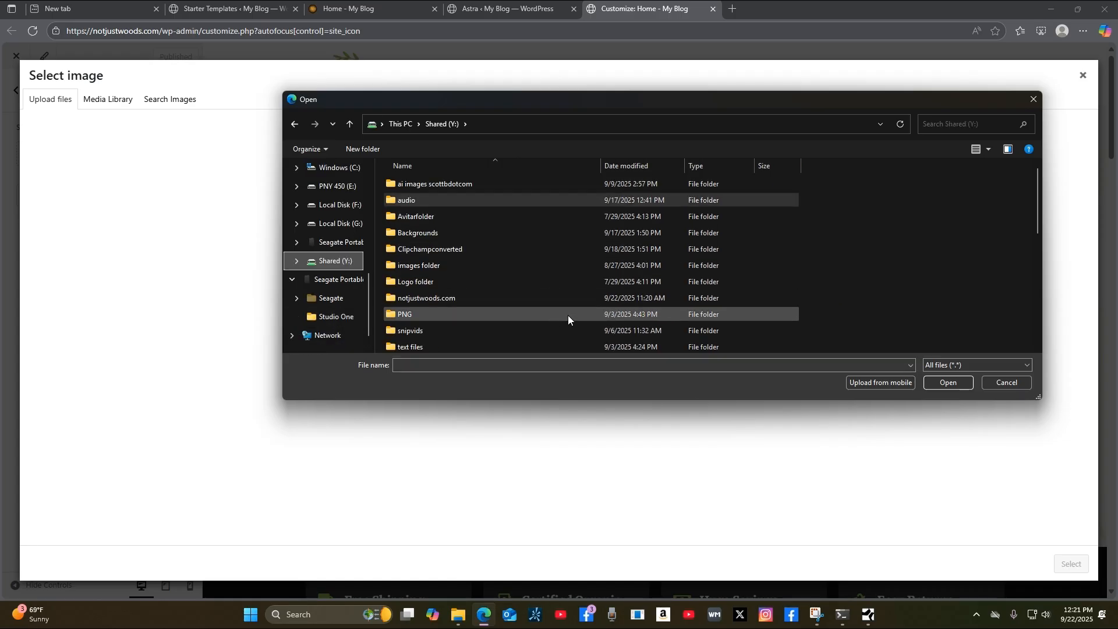
{"action": "scroll", "coordinate": [537, 291], "scroll_direction": "down", "scroll_amount": 3}
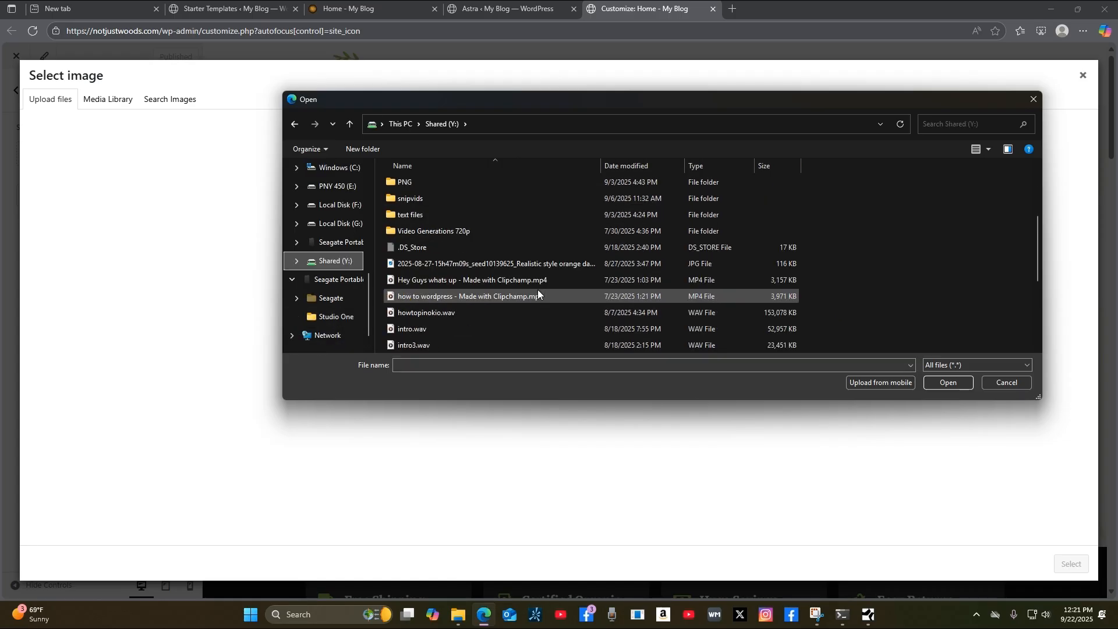
{"action": "scroll", "coordinate": [537, 294], "scroll_direction": "up", "scroll_amount": 2}
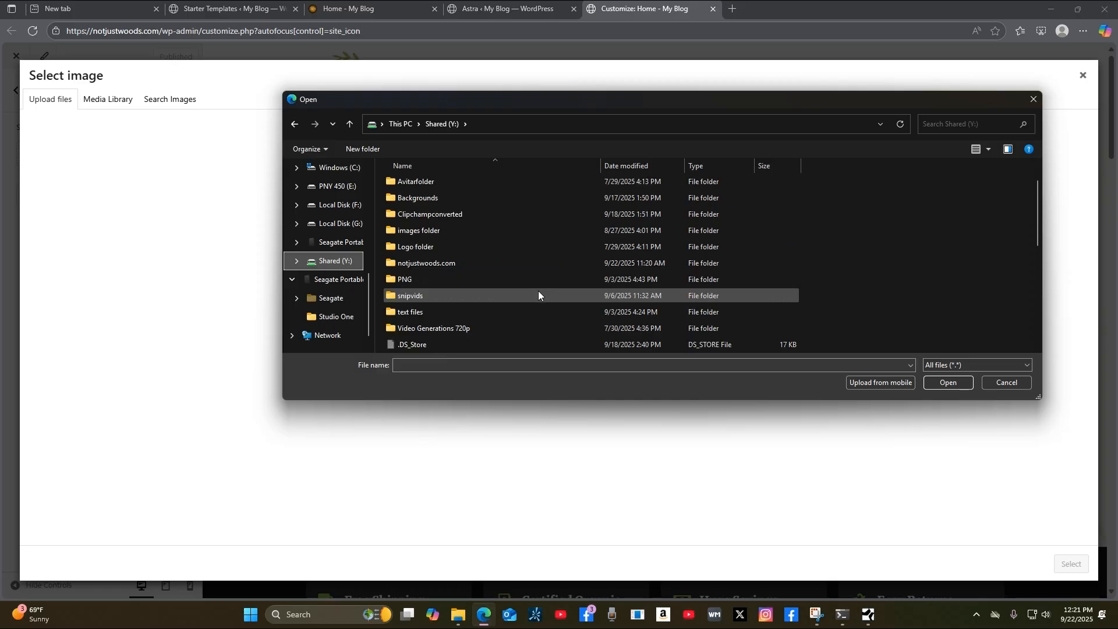
{"action": "double_click", "coordinate": [490, 263]}
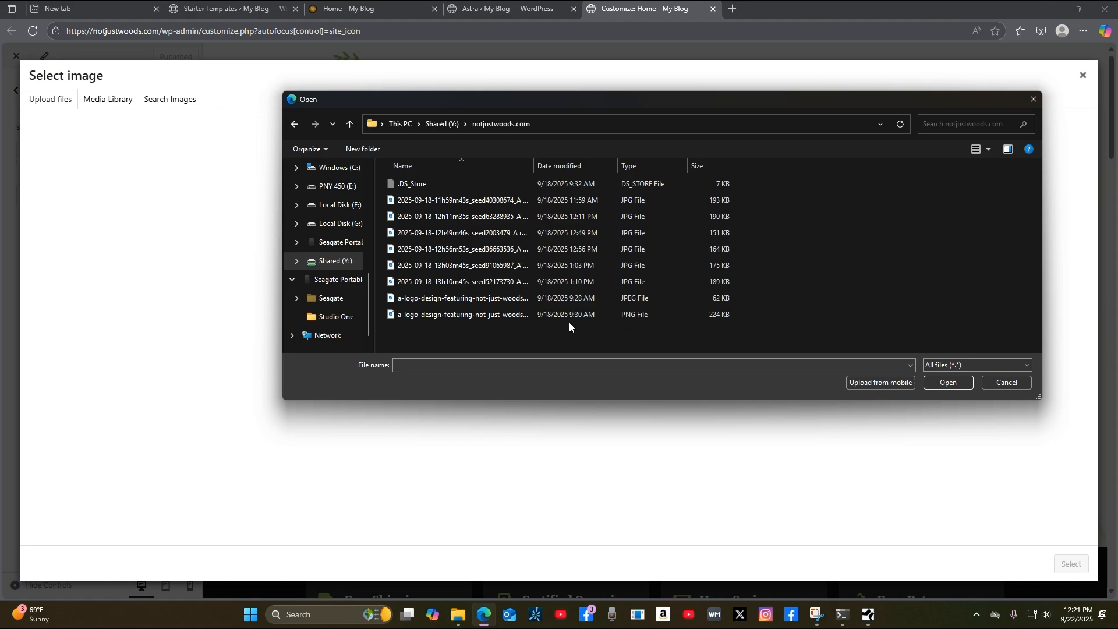
{"action": "left_click_drag", "start_coordinate": [535, 165], "coordinate": [810, 214]}
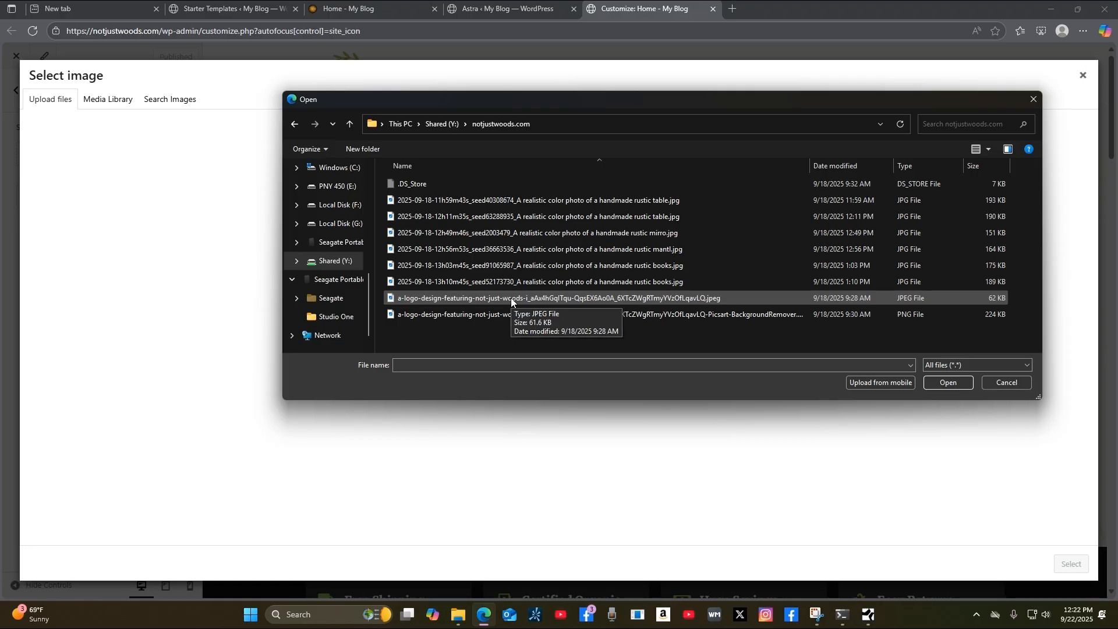
{"action": "double_click", "coordinate": [511, 298]}
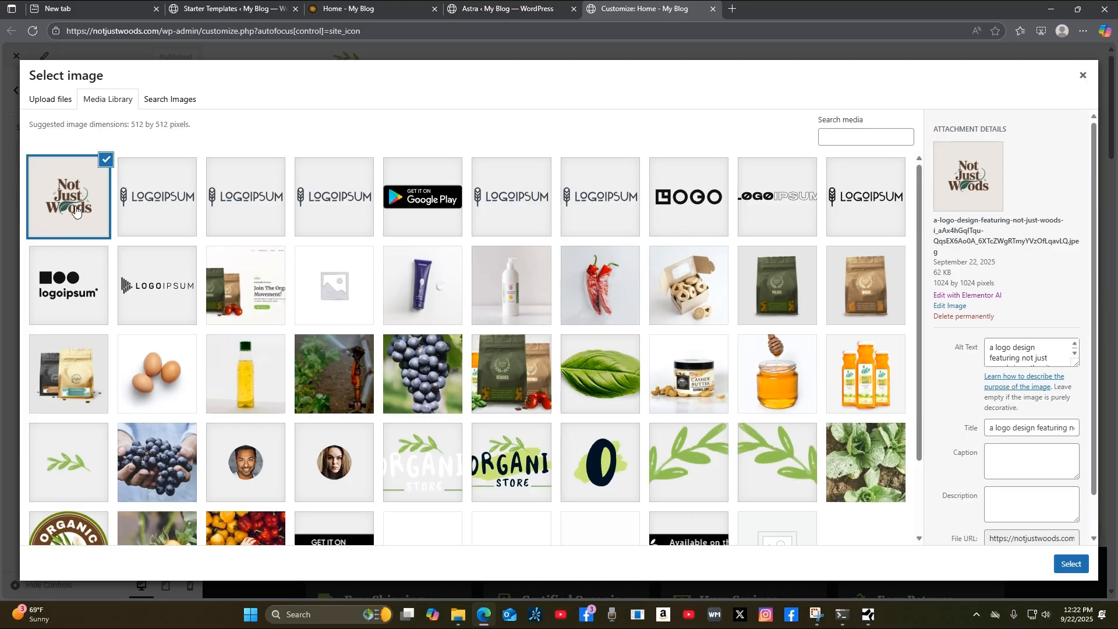
{"action": "left_click", "coordinate": [1072, 564]}
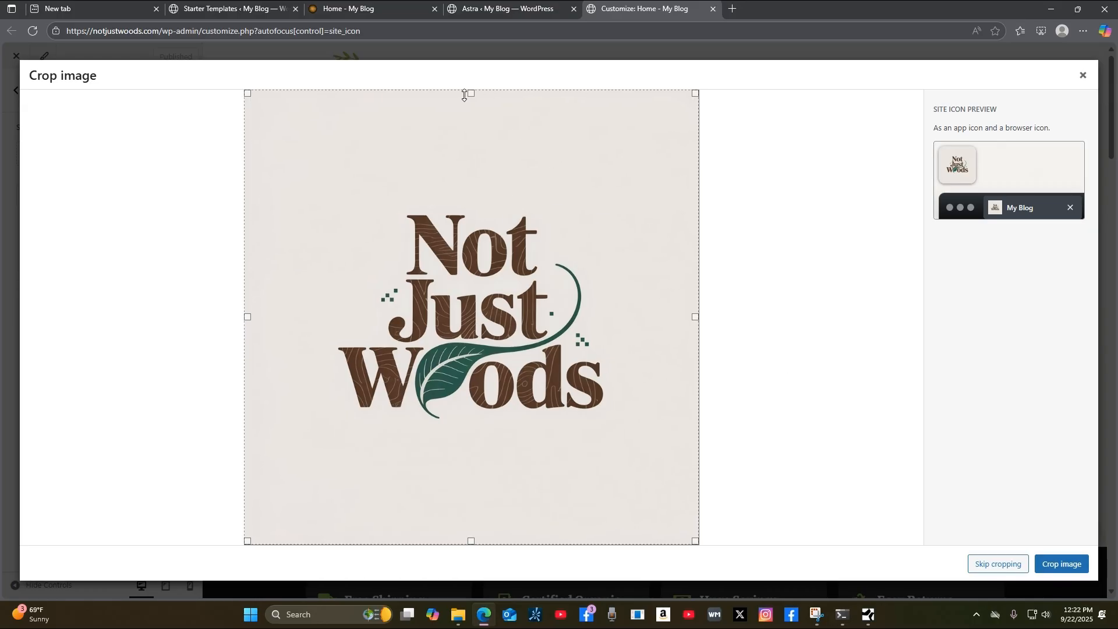
Trim the crop box's top, left and bottom edges around the logo and apply the crop.
{"action": "mouse_move", "coordinate": [469, 93]}
{"action": "left_mouse_down"}
{"action": "mouse_move", "coordinate": [489, 182]}
{"action": "mouse_move", "coordinate": [497, 189]}
{"action": "mouse_move", "coordinate": [504, 175]}
{"action": "left_mouse_up"}
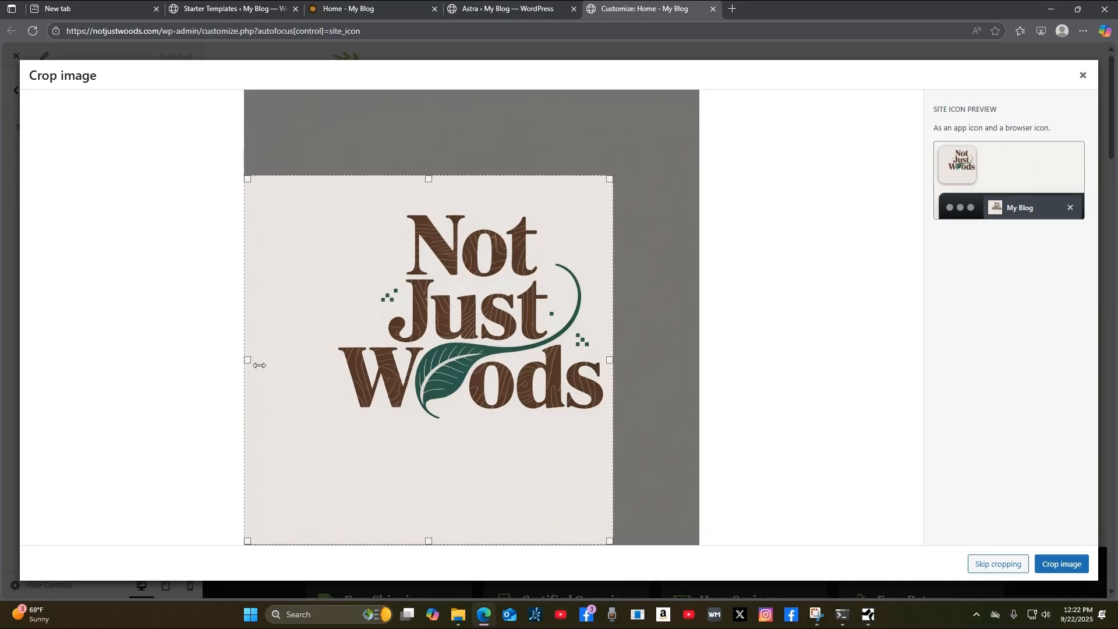
{"action": "left_click_drag", "start_coordinate": [249, 360], "coordinate": [332, 336]}
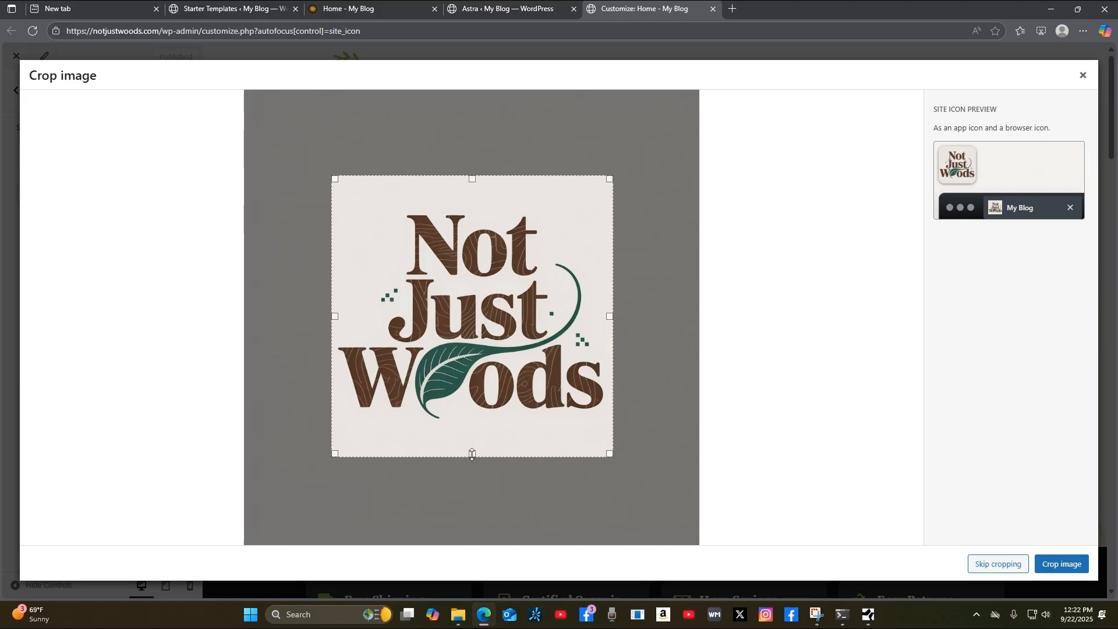
{"action": "mouse_move", "coordinate": [471, 453]}
{"action": "left_mouse_down"}
{"action": "mouse_move", "coordinate": [469, 440]}
{"action": "mouse_move", "coordinate": [476, 451]}
{"action": "left_mouse_up"}
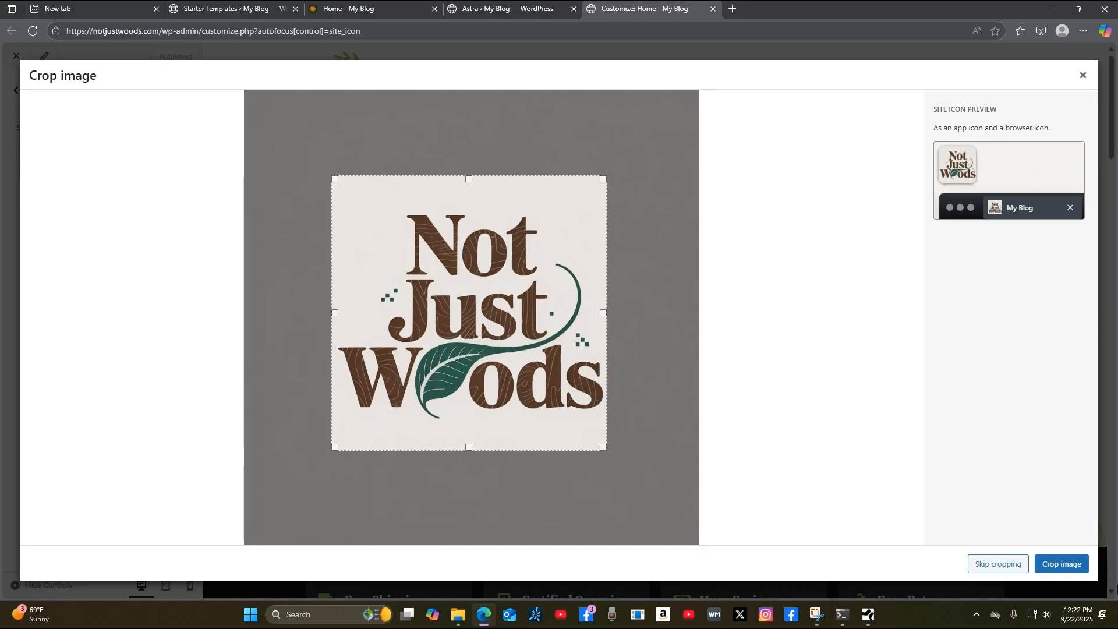
{"action": "left_click", "coordinate": [1077, 565]}
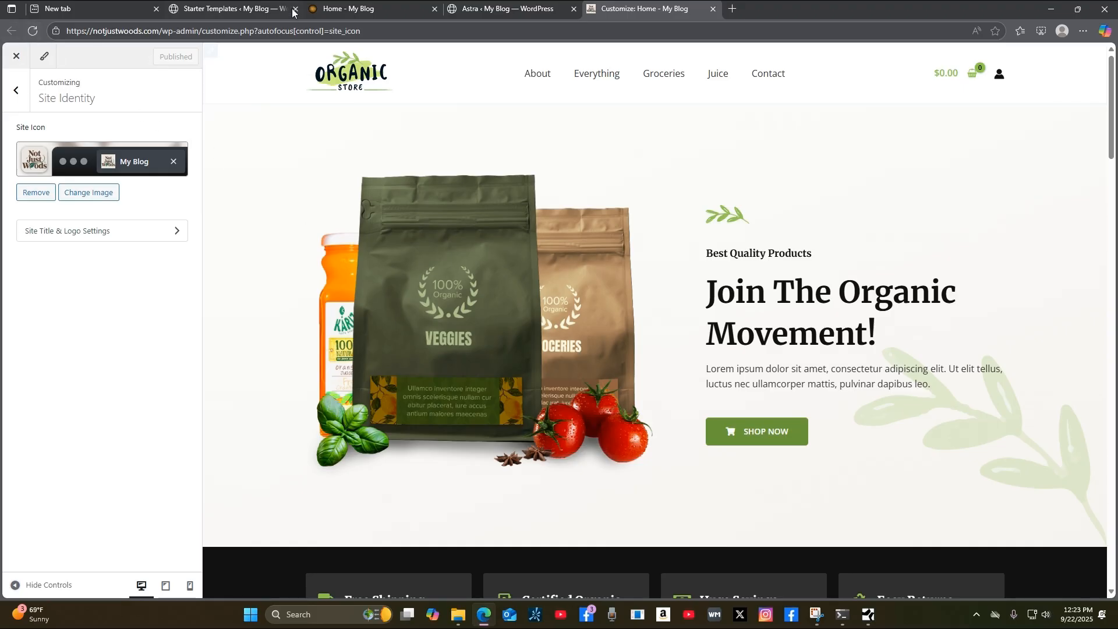
Reload the live storefront to check the new icon, then open the Customizer's Site Title & Logo settings.
{"action": "left_click", "coordinate": [415, 13]}
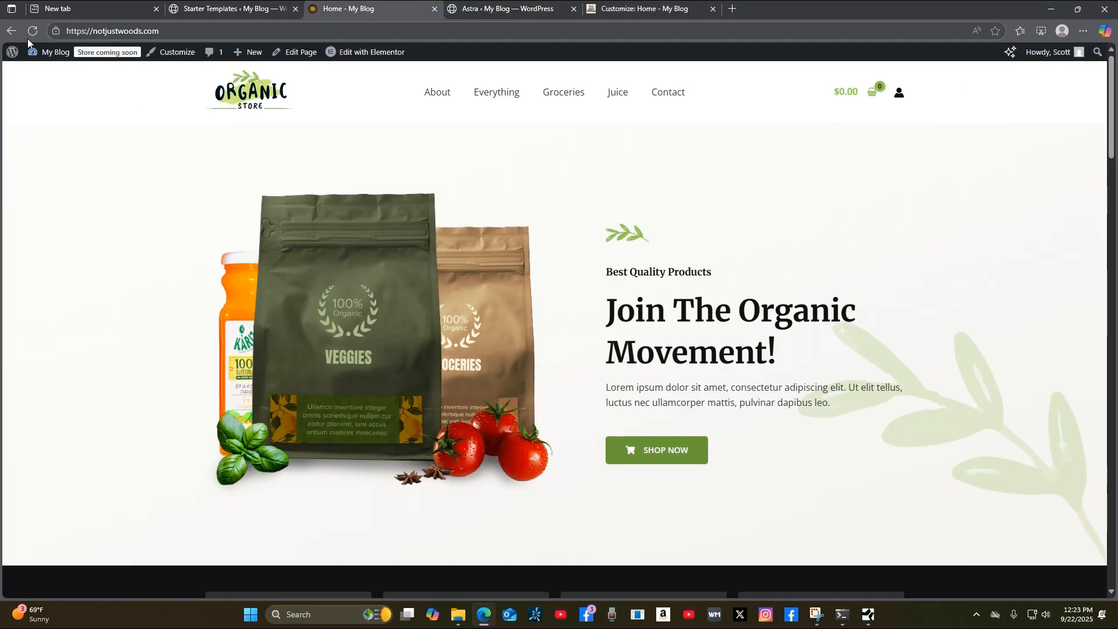
{"action": "left_click", "coordinate": [31, 30]}
{"action": "left_click", "coordinate": [473, 11]}
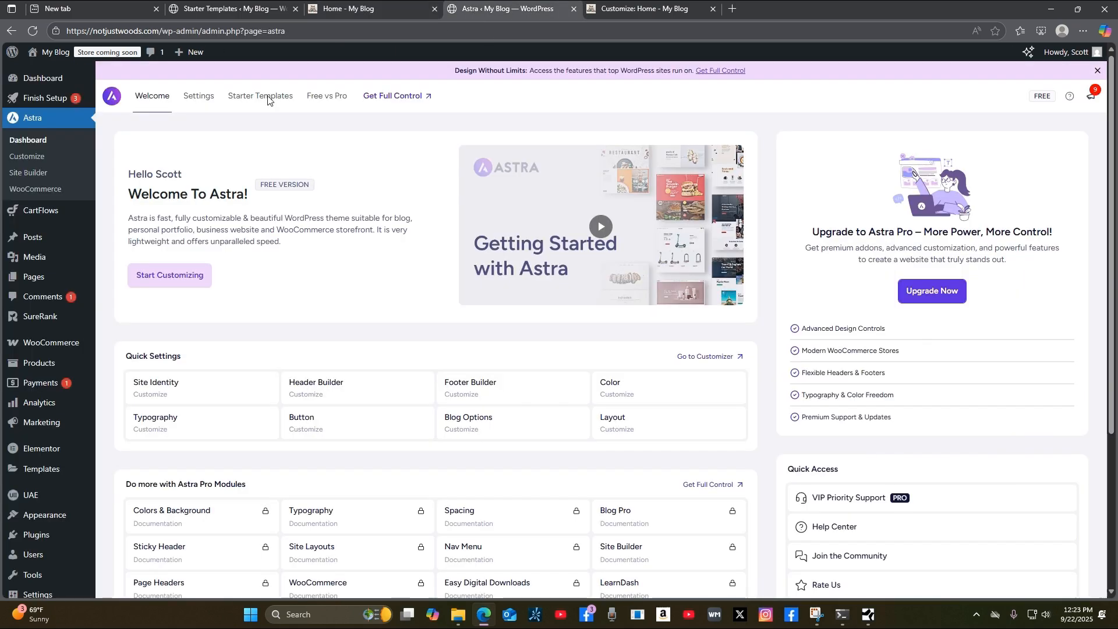
{"action": "left_click", "coordinate": [671, 10]}
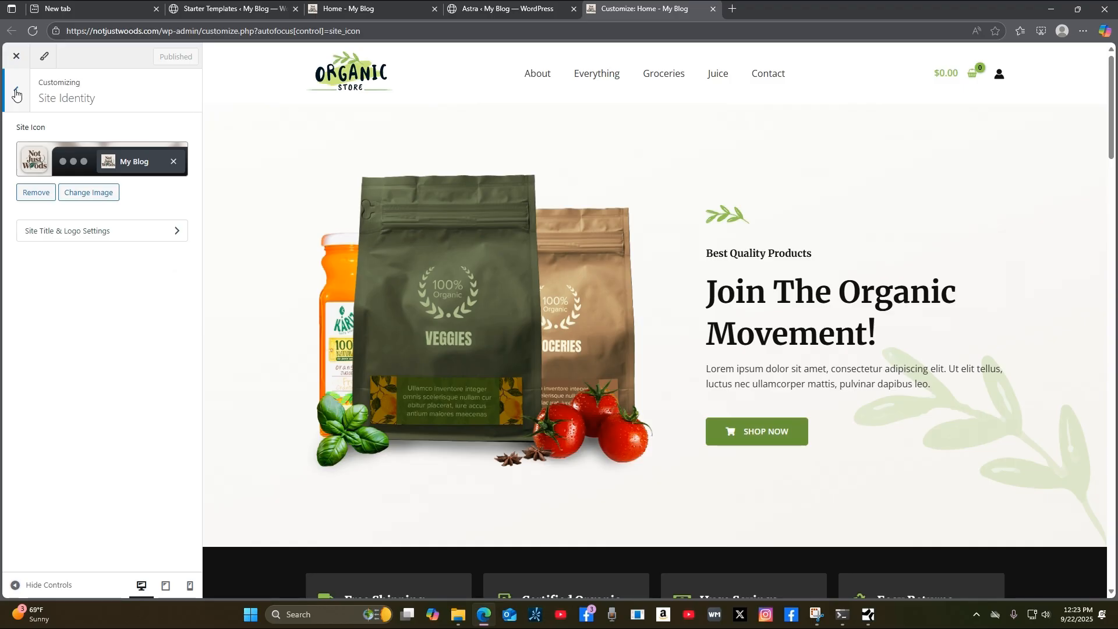
{"action": "left_click", "coordinate": [140, 240]}
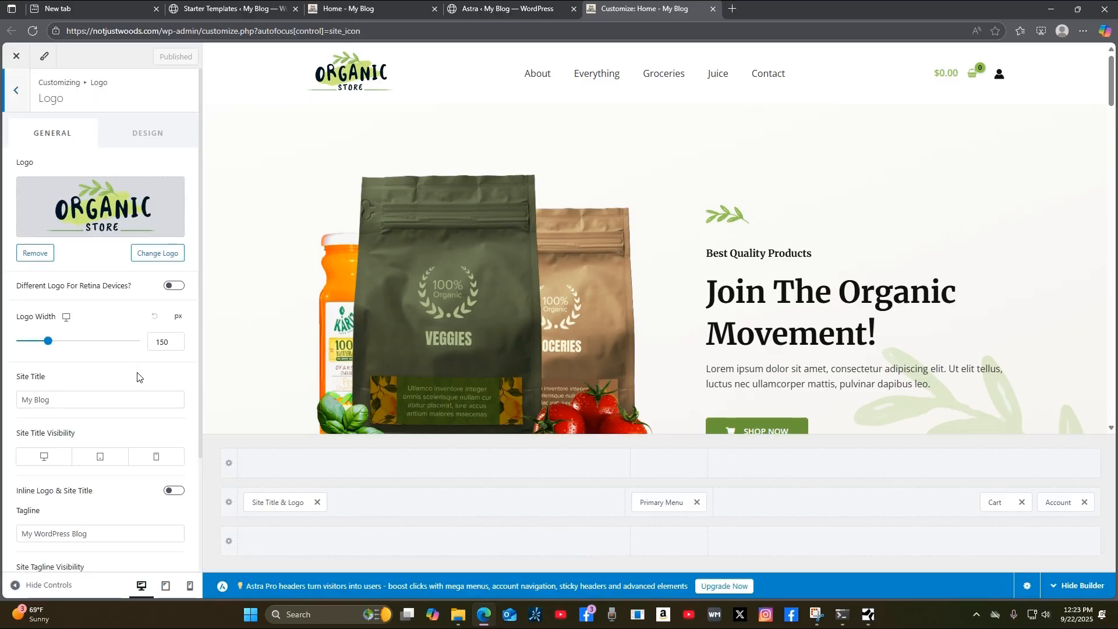
Upload the background-removed Not Just Woods logo PNG from notjustwoods.com to replace the Organic Store logo.
{"action": "left_click", "coordinate": [126, 393]}
{"action": "left_click", "coordinate": [164, 255]}
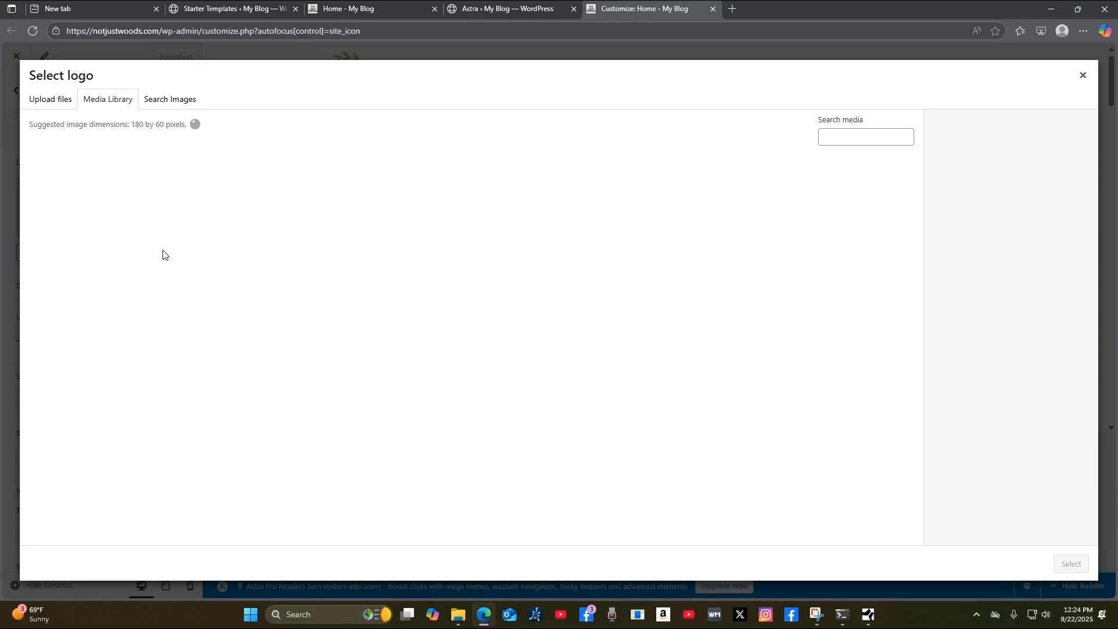
{"action": "left_click", "coordinate": [50, 102]}
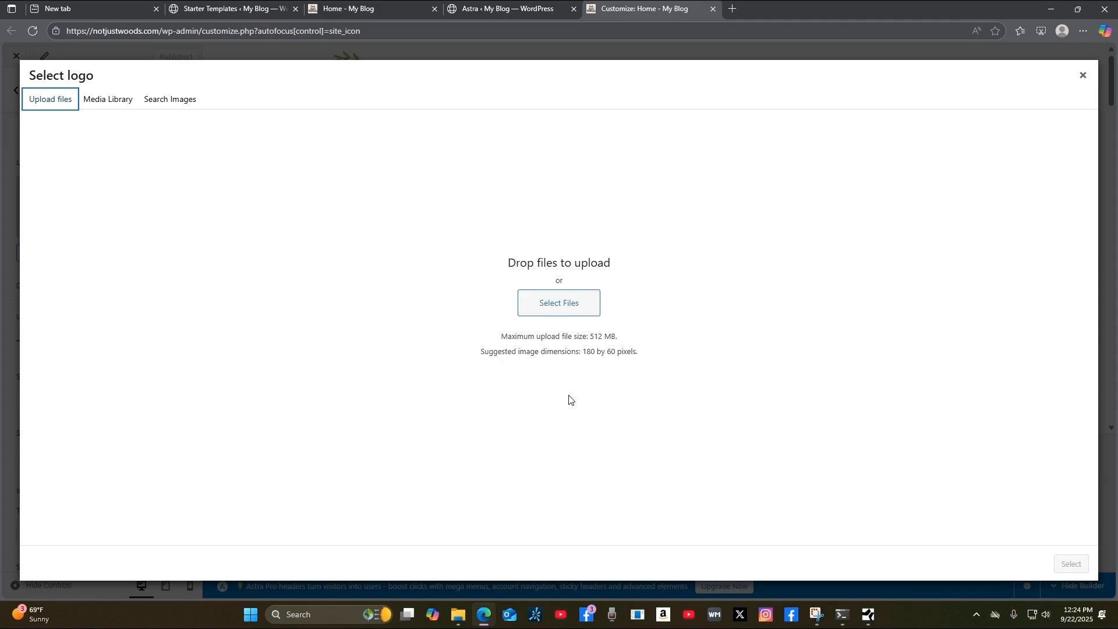
{"action": "left_click", "coordinate": [575, 308]}
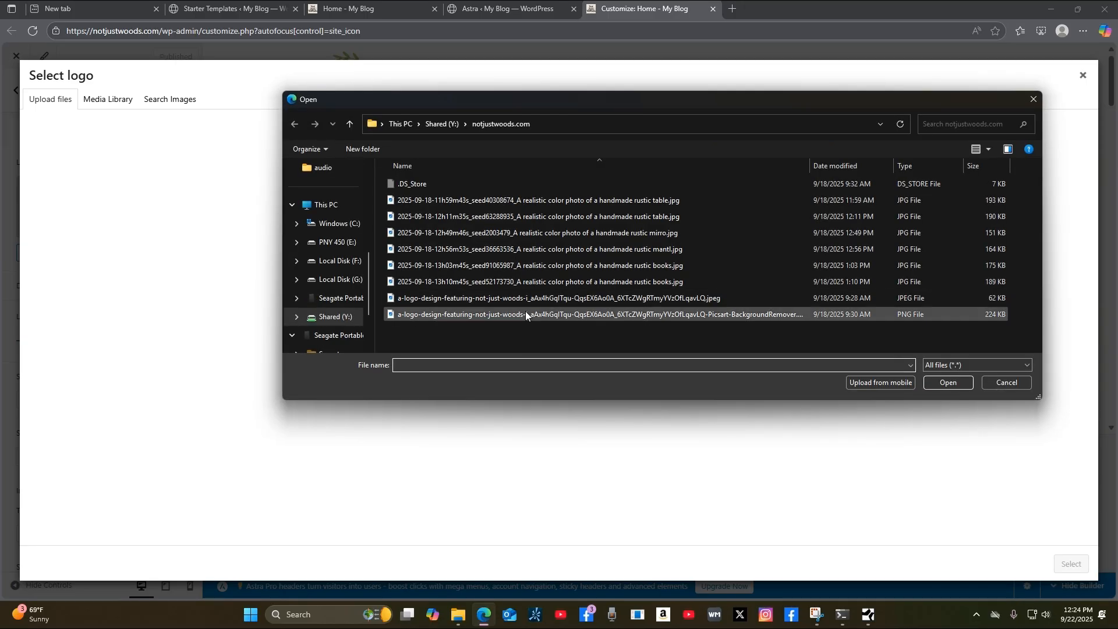
{"action": "double_click", "coordinate": [525, 315]}
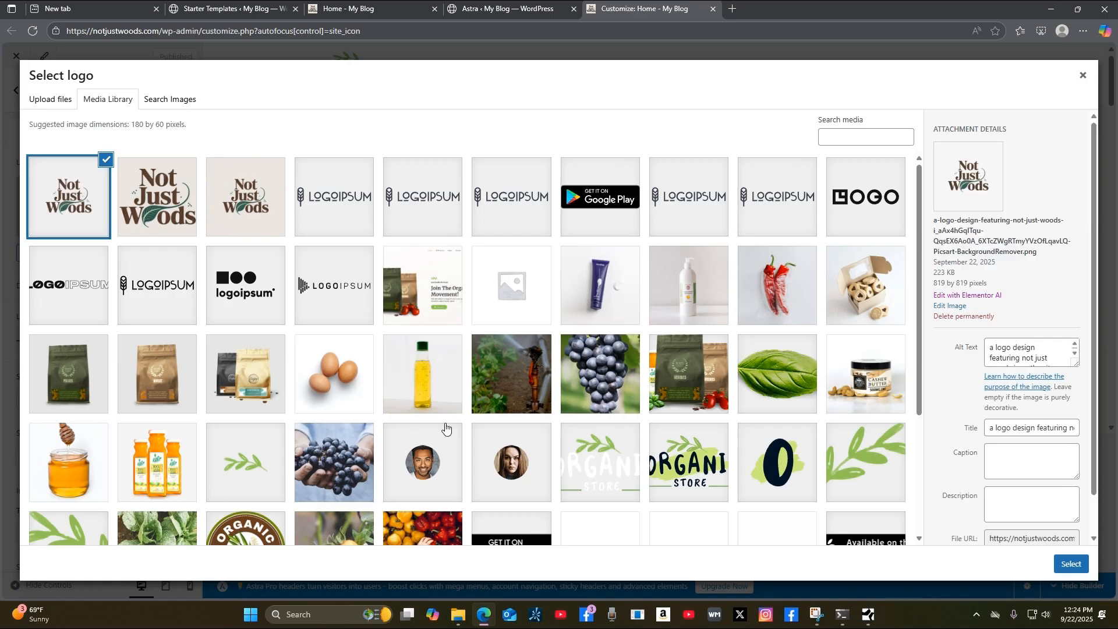
Crop the Not Just Woods logo to trim empty space on both sides and apply it.
{"action": "left_click", "coordinate": [1070, 565]}
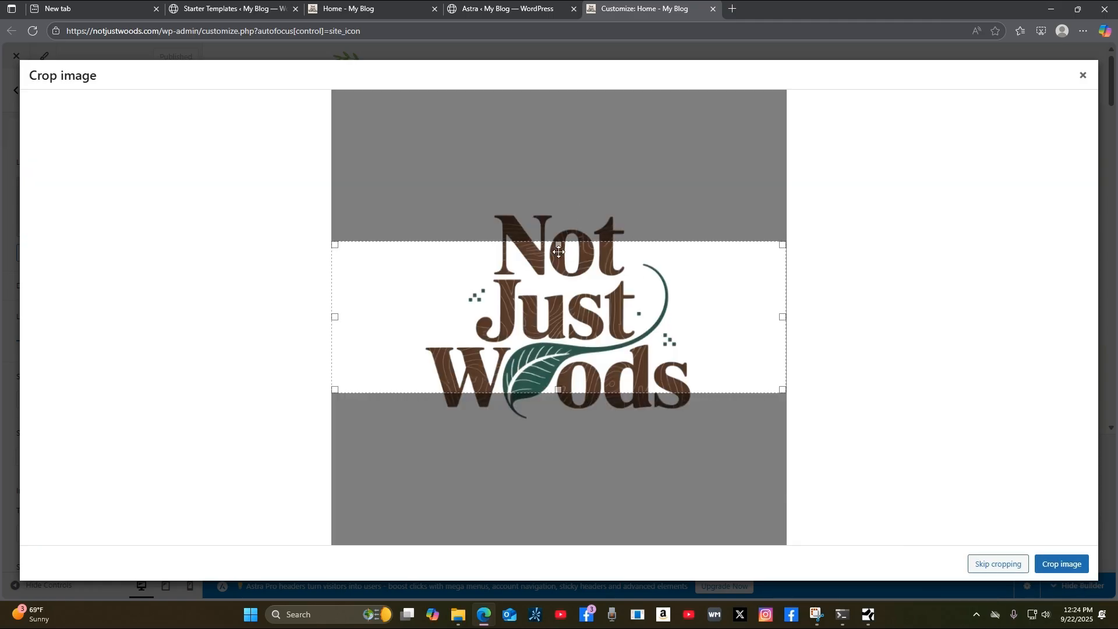
{"action": "left_click_drag", "start_coordinate": [560, 243], "coordinate": [560, 208]}
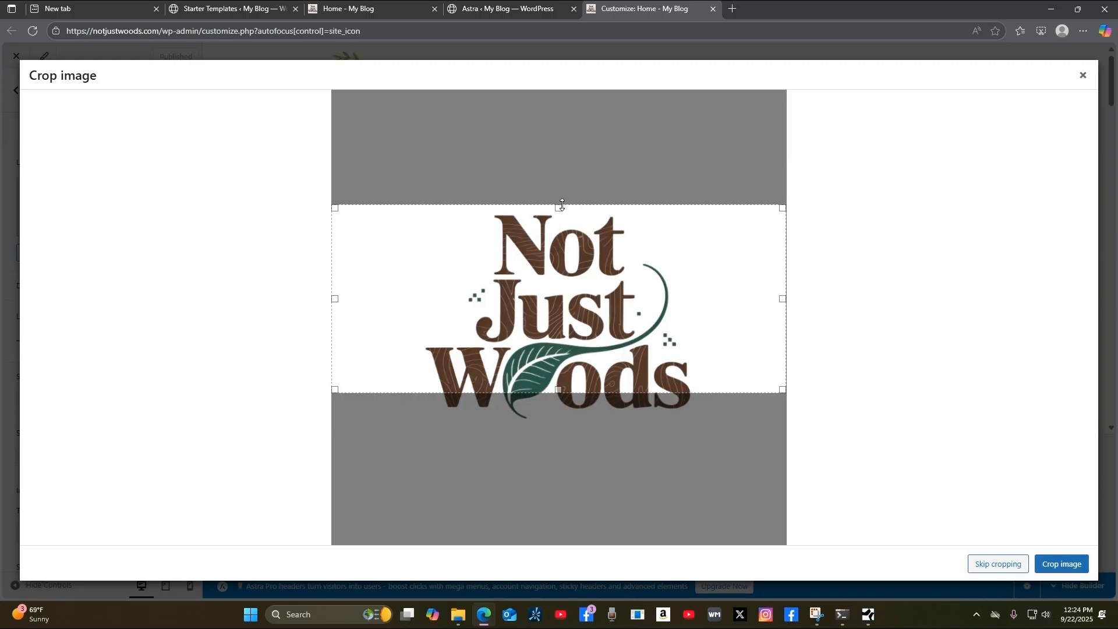
{"action": "left_click_drag", "start_coordinate": [578, 390], "coordinate": [578, 427]}
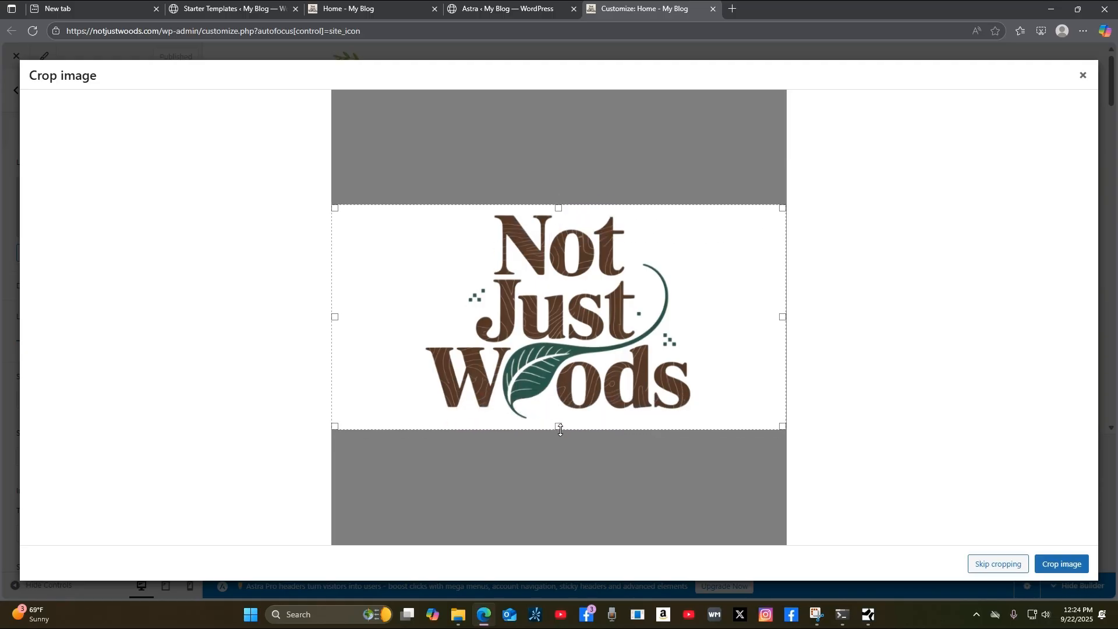
{"action": "left_click_drag", "start_coordinate": [783, 317], "coordinate": [699, 345]}
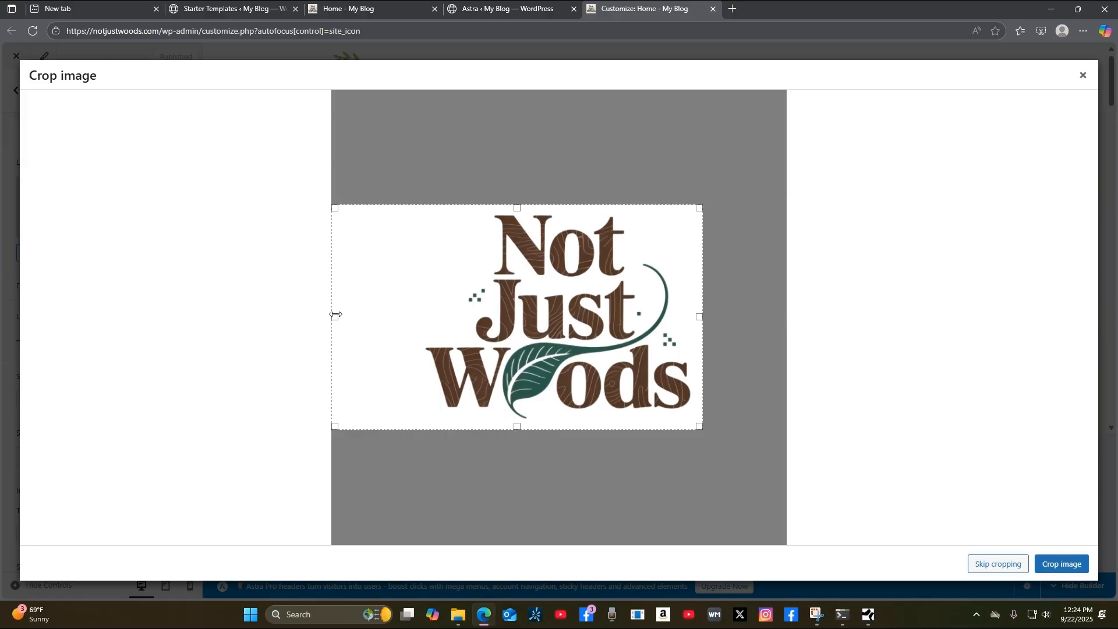
{"action": "left_click_drag", "start_coordinate": [338, 315], "coordinate": [417, 318]}
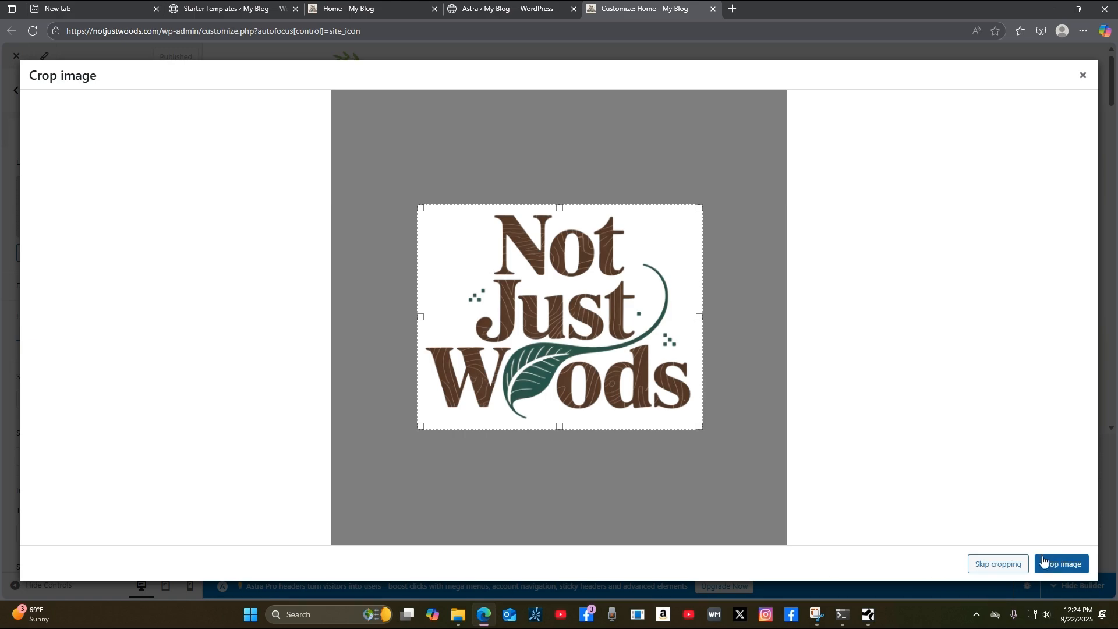
{"action": "left_click", "coordinate": [1070, 573]}
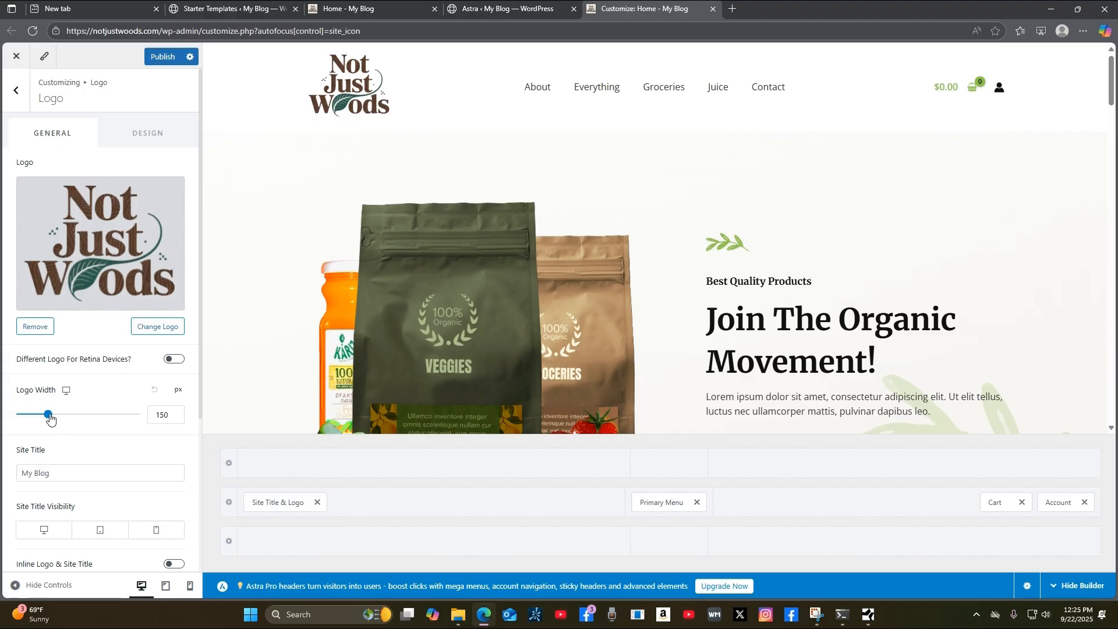
Resize the header logo to 146 px wide, publish it, and switch to the live home page.
{"action": "left_click_drag", "start_coordinate": [50, 418], "coordinate": [49, 456]}
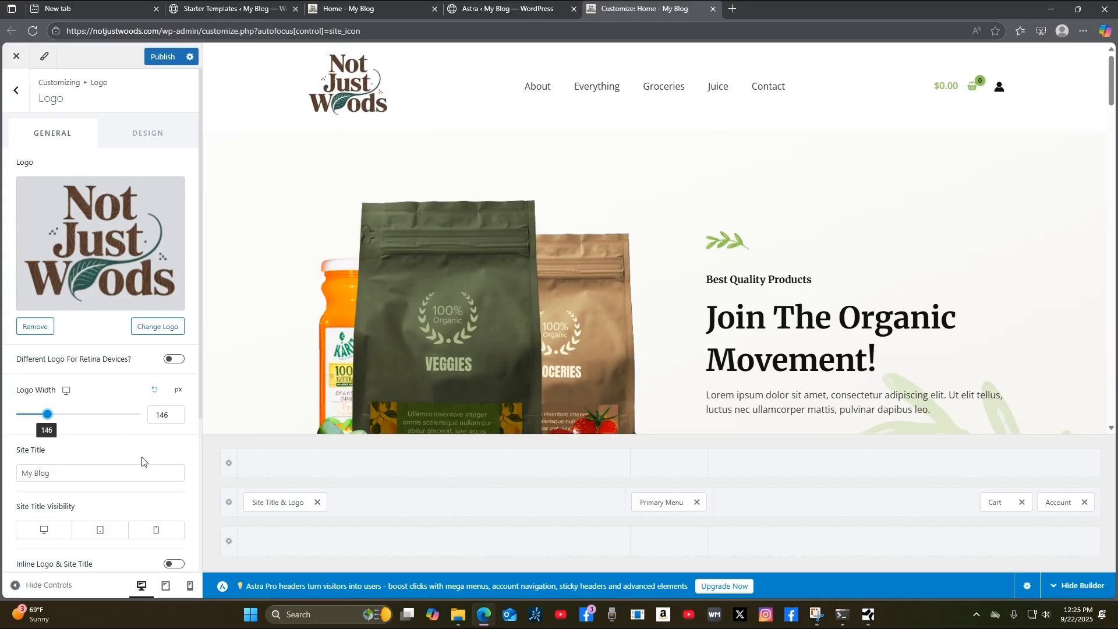
{"action": "left_click", "coordinate": [161, 58]}
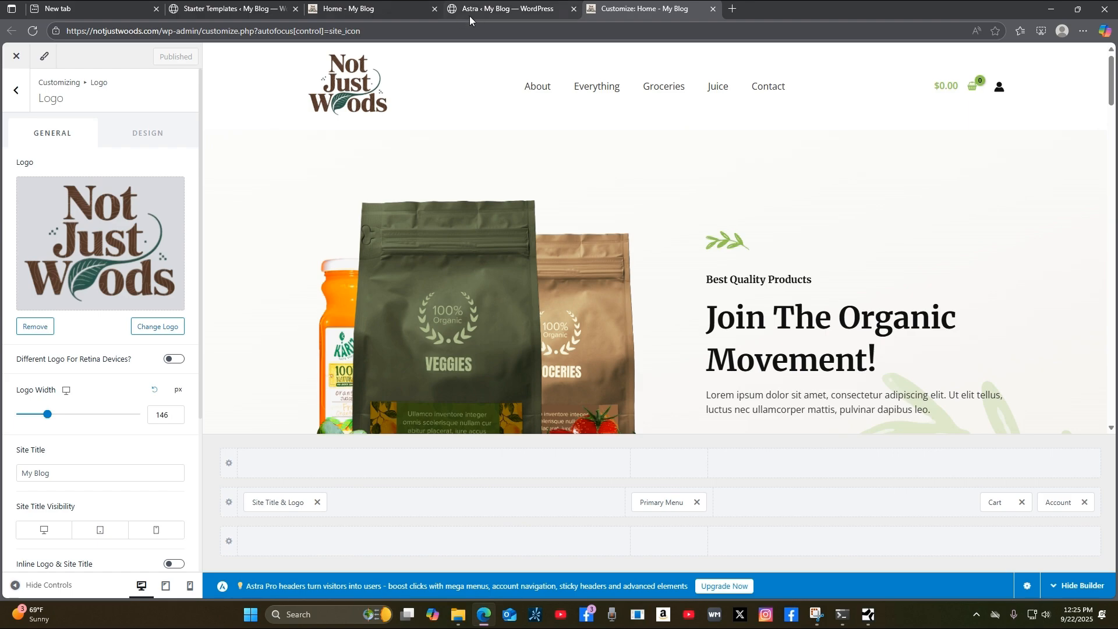
{"action": "left_click", "coordinate": [389, 13]}
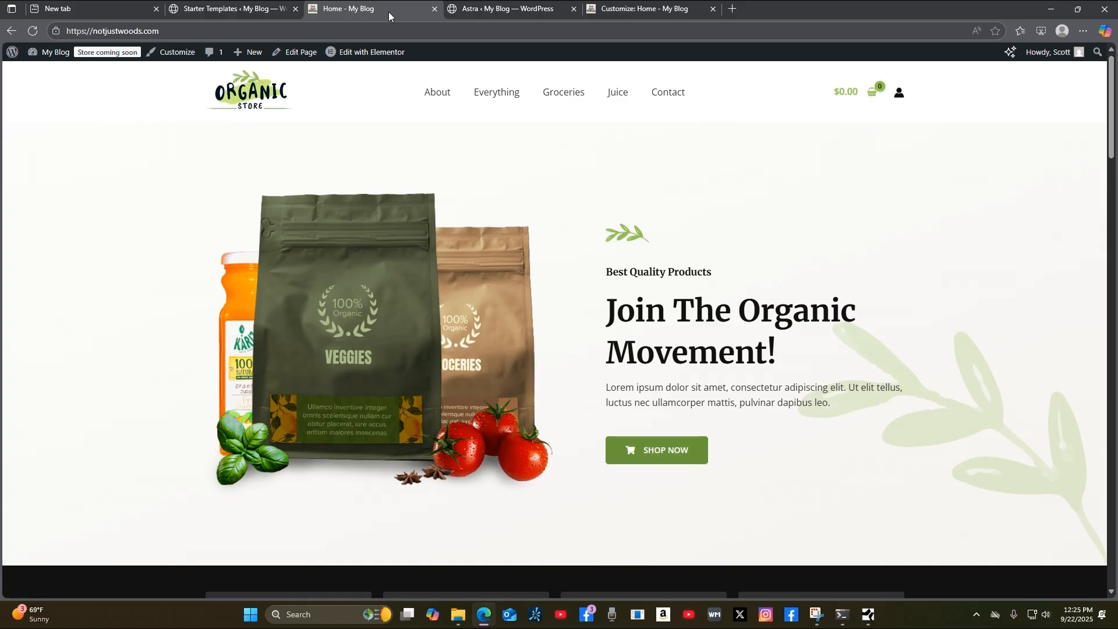
Reload the live home page to confirm the new logo, then return to the Customizer.
{"action": "left_click", "coordinate": [32, 30]}
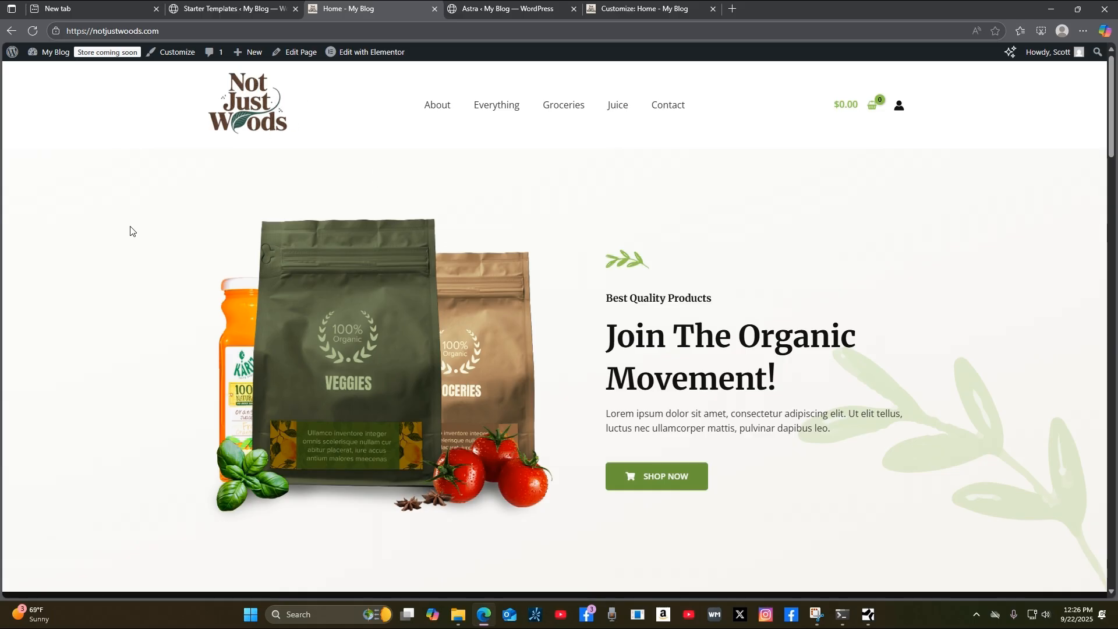
{"action": "mouse_move", "coordinate": [49, 57]}
{"action": "left_click", "coordinate": [668, 17]}
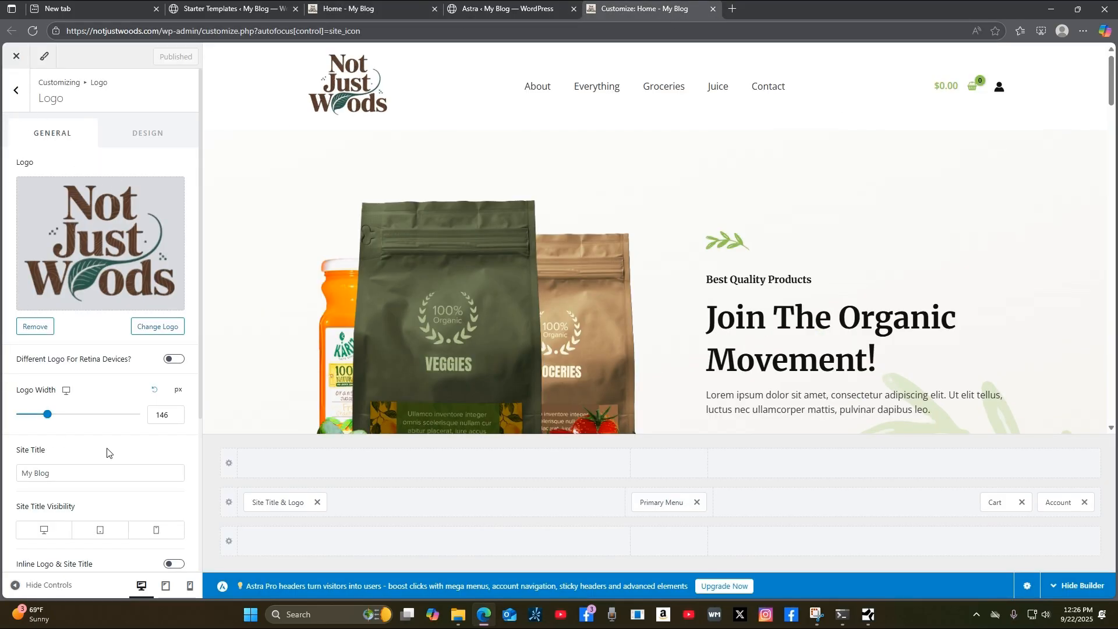
Change the site title from My Blog to 'Not Just Woods'.
{"action": "left_click", "coordinate": [17, 93]}
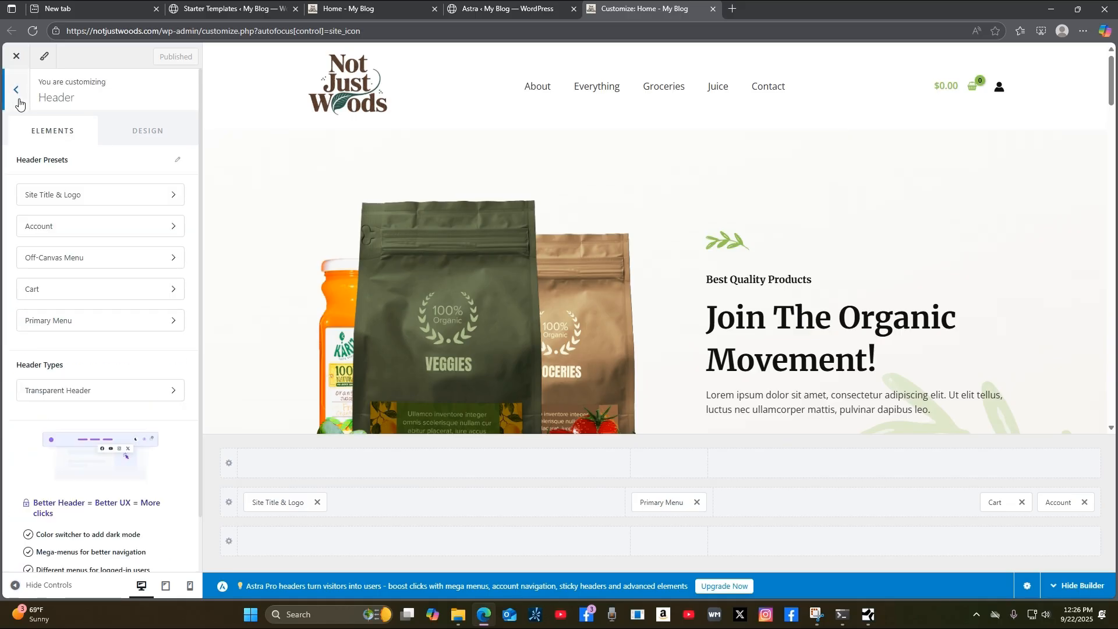
{"action": "left_click", "coordinate": [133, 196]}
{"action": "left_click", "coordinate": [149, 475]}
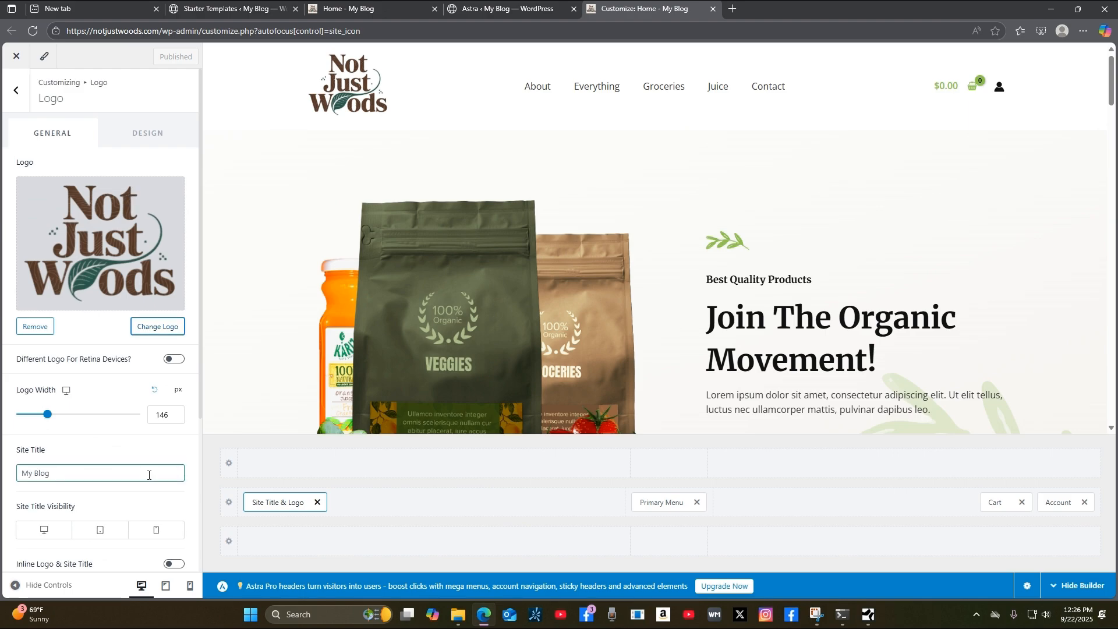
{"action": "scroll", "coordinate": [143, 476], "scroll_direction": "down", "scroll_amount": 3}
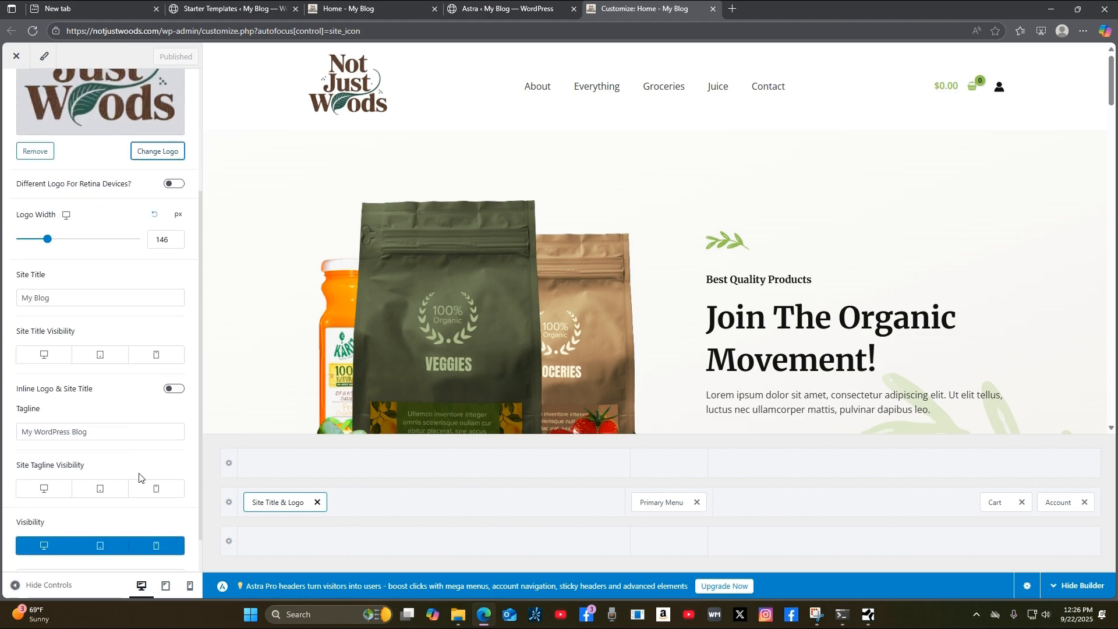
{"action": "scroll", "coordinate": [138, 477], "scroll_direction": "down", "scroll_amount": 1}
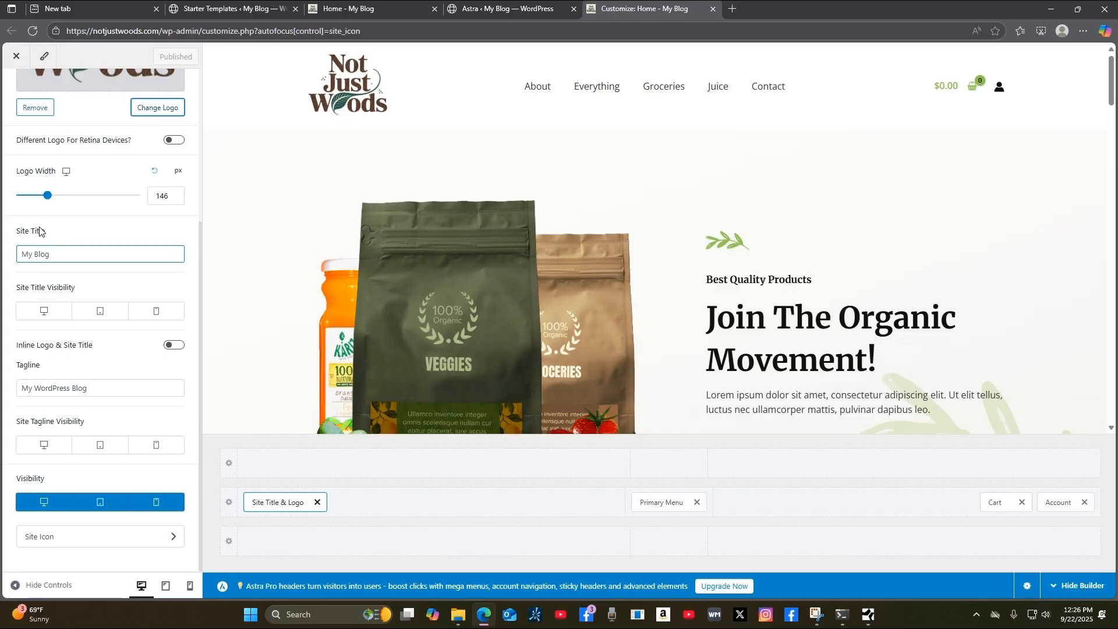
{"action": "triple_click", "coordinate": [52, 254]}
{"action": "type", "text": "Not"}
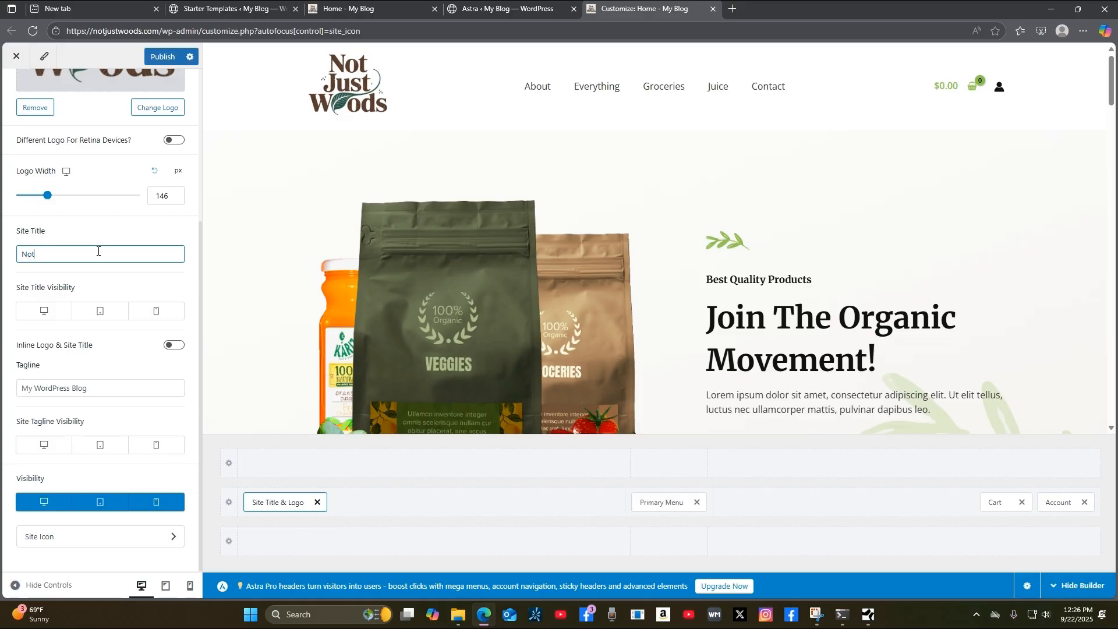
{"action": "type", "text": " Just Woods"}
Replace the tagline with 'We sell other things too' and publish the changes.
{"action": "left_click", "coordinate": [99, 388]}
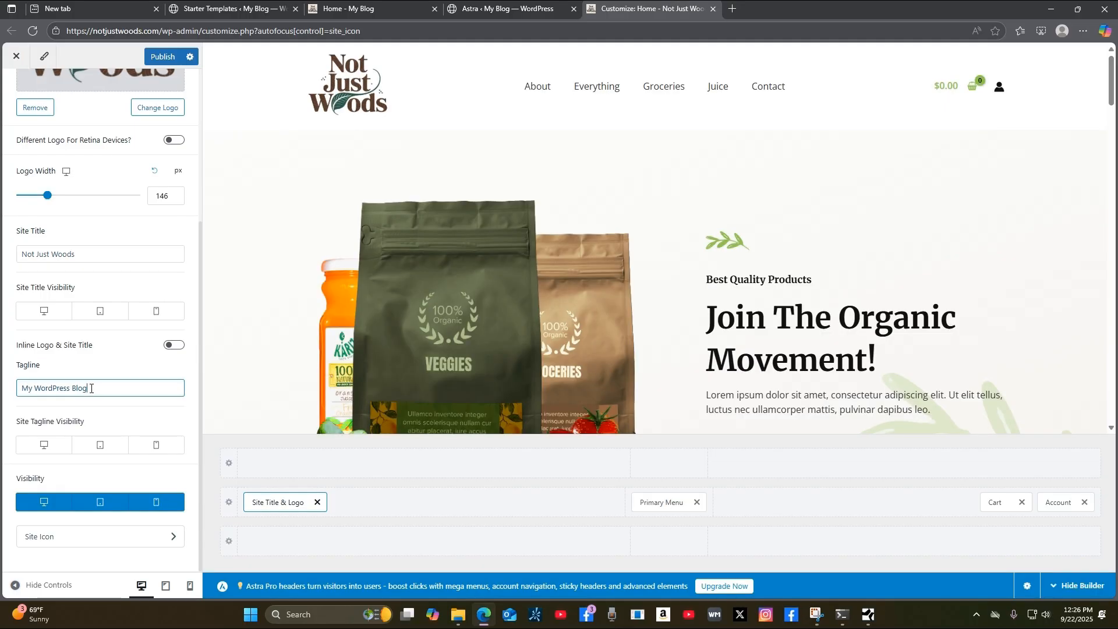
{"action": "key", "text": "BackSpace"}
{"action": "key", "text": "BackSpace"}
{"action": "key", "text": "BackSpace"}
{"action": "key", "text": "BackSpace"}
{"action": "key", "text": "BackSpace"}
{"action": "key", "text": "BackSpace"}
{"action": "key", "text": "BackSpace"}
{"action": "key", "text": "BackSpace"}
{"action": "key", "text": "BackSpace"}
{"action": "key", "text": "BackSpace"}
{"action": "key", "text": "BackSpace"}
{"action": "key", "text": "BackSpace"}
{"action": "key", "text": "BackSpace"}
{"action": "key", "text": "BackSpace"}
{"action": "key", "text": "BackSpace"}
{"action": "key", "text": "BackSpace"}
{"action": "key", "text": "BackSpace"}
{"action": "type", "text": "We sell other things too"}
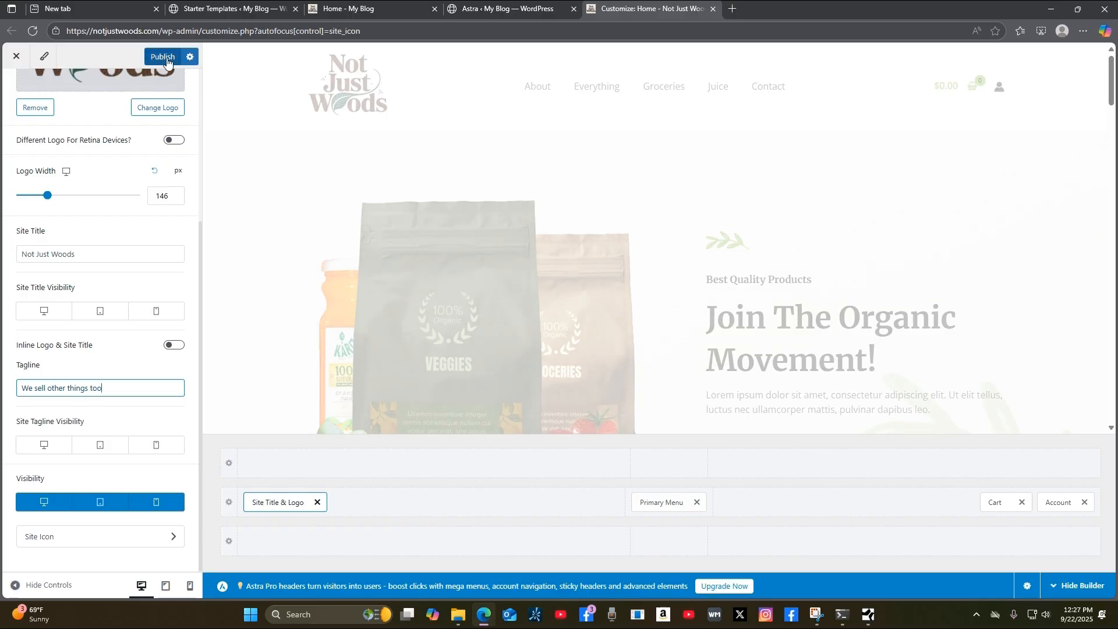
{"action": "left_click", "coordinate": [162, 58]}
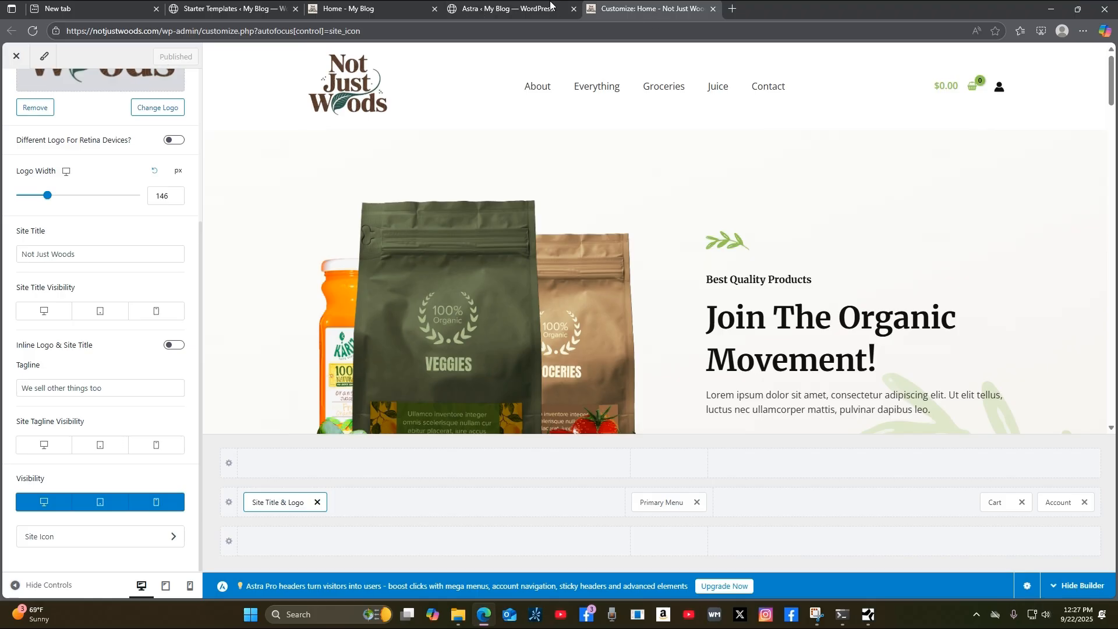
Reload the live home page to check the new Not Just Woods title.
{"action": "left_click", "coordinate": [385, 9]}
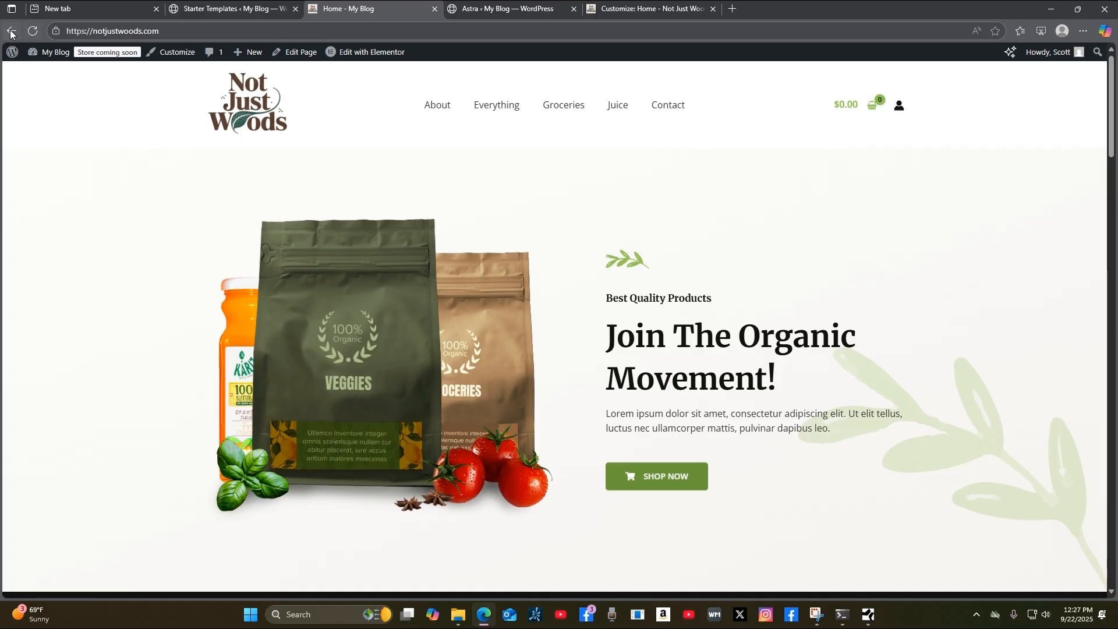
{"action": "left_click", "coordinate": [35, 31]}
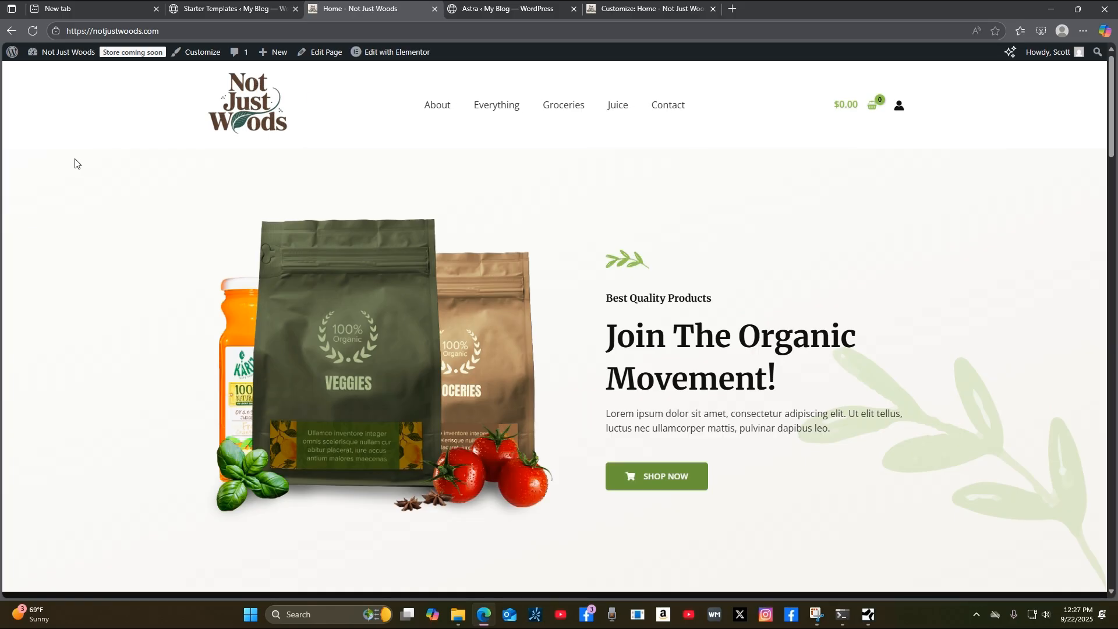
{"action": "mouse_move", "coordinate": [87, 58]}
Go back from the logo settings to the Customizer's Header element list.
{"action": "left_click", "coordinate": [676, 9]}
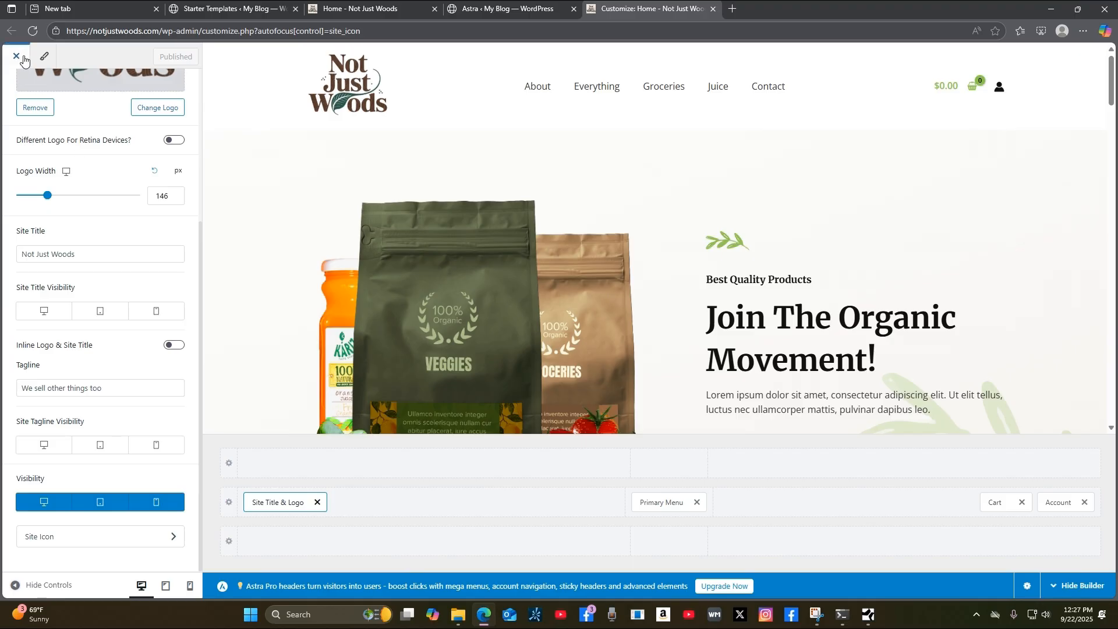
{"action": "scroll", "coordinate": [131, 326], "scroll_direction": "up", "scroll_amount": 4}
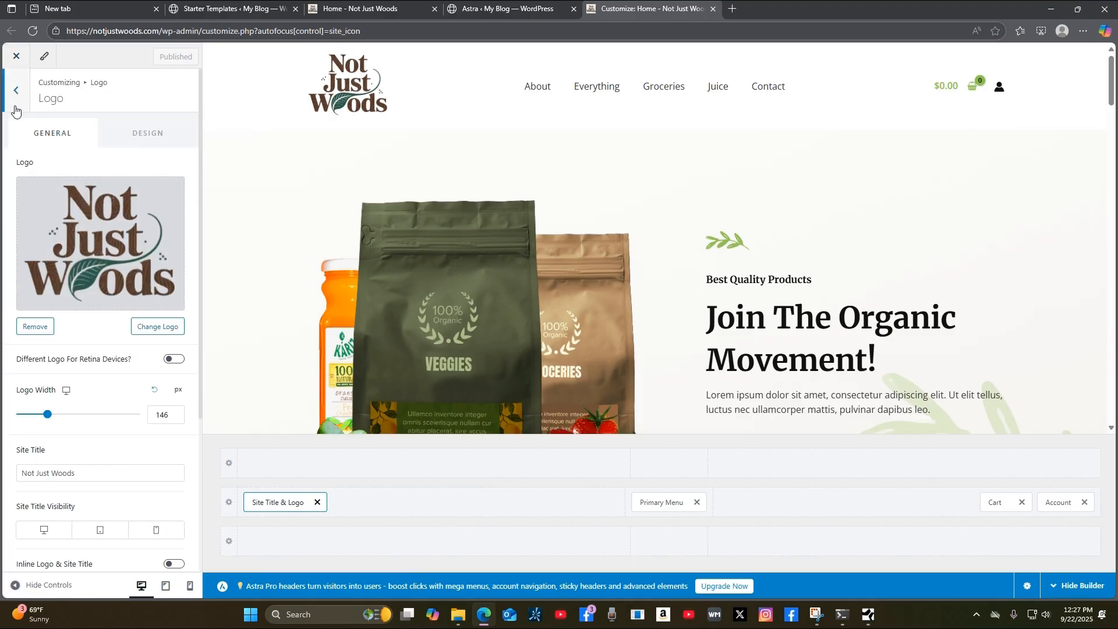
{"action": "scroll", "coordinate": [104, 406], "scroll_direction": "down", "scroll_amount": 2}
{"action": "scroll", "coordinate": [59, 382], "scroll_direction": "down", "scroll_amount": 2}
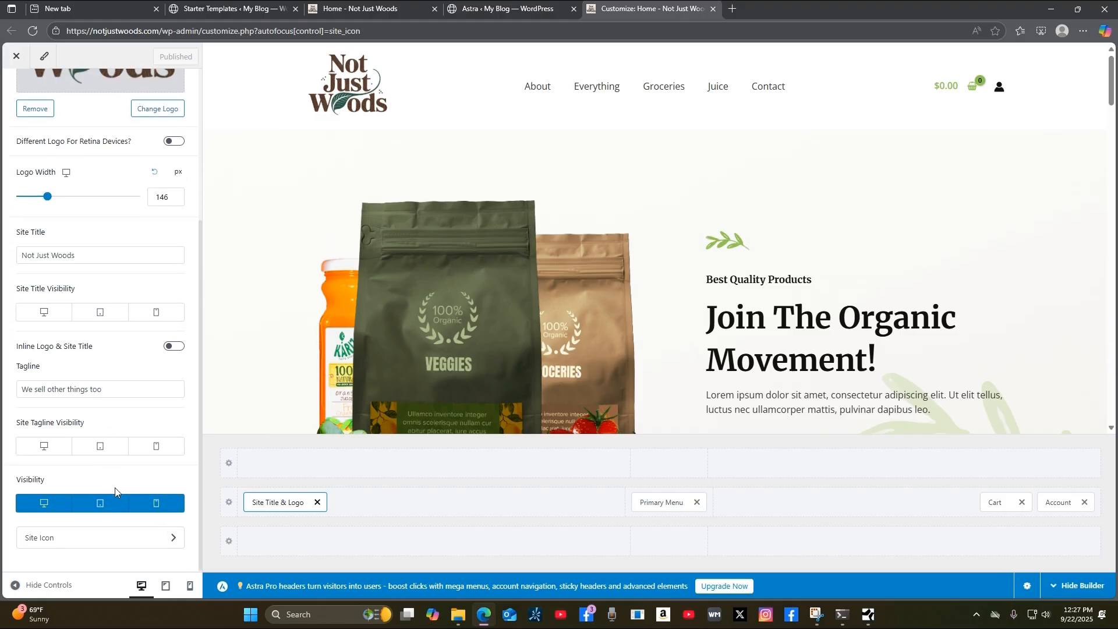
{"action": "scroll", "coordinate": [105, 402], "scroll_direction": "up", "scroll_amount": 4}
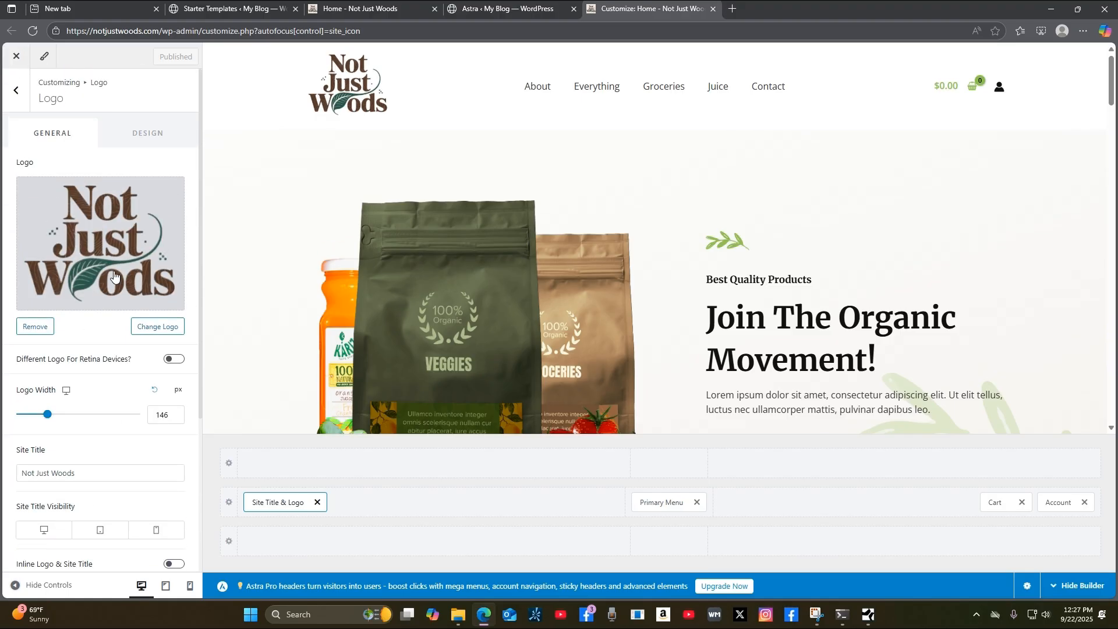
{"action": "left_click", "coordinate": [16, 94]}
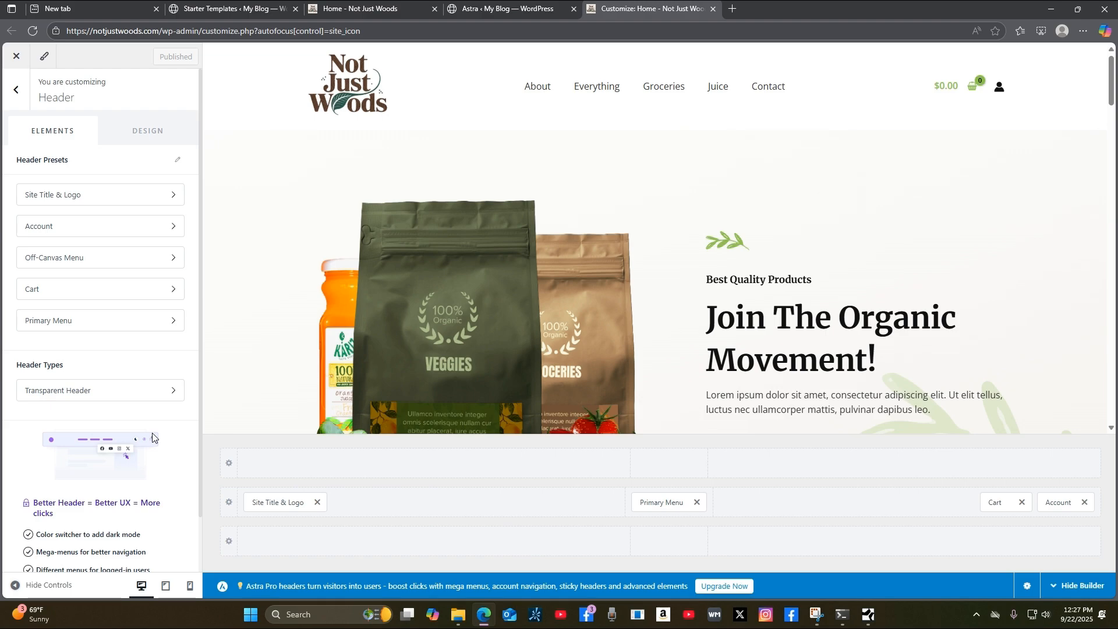
{"action": "scroll", "coordinate": [154, 410], "scroll_direction": "down", "scroll_amount": 2}
{"action": "scroll", "coordinate": [154, 408], "scroll_direction": "up", "scroll_amount": 2}
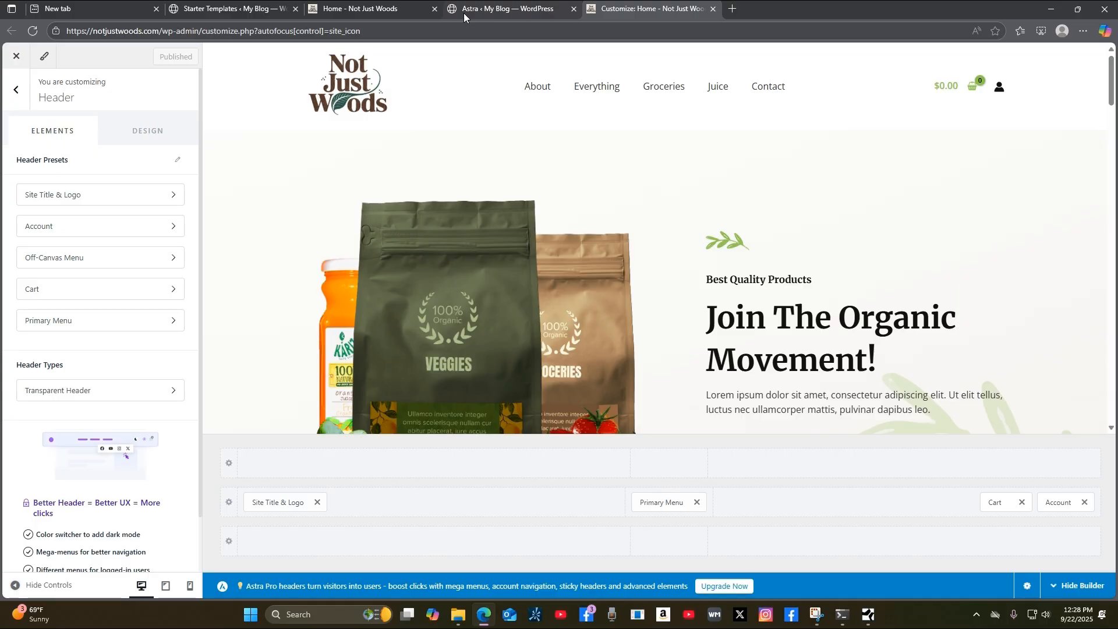
{"action": "mouse_move", "coordinate": [451, 22]}
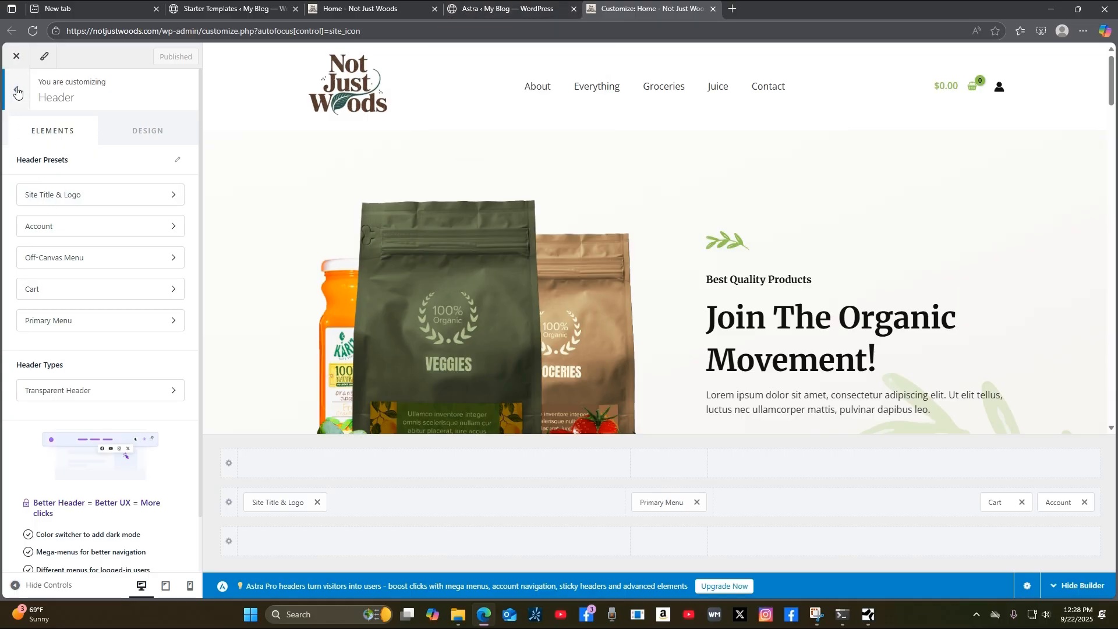
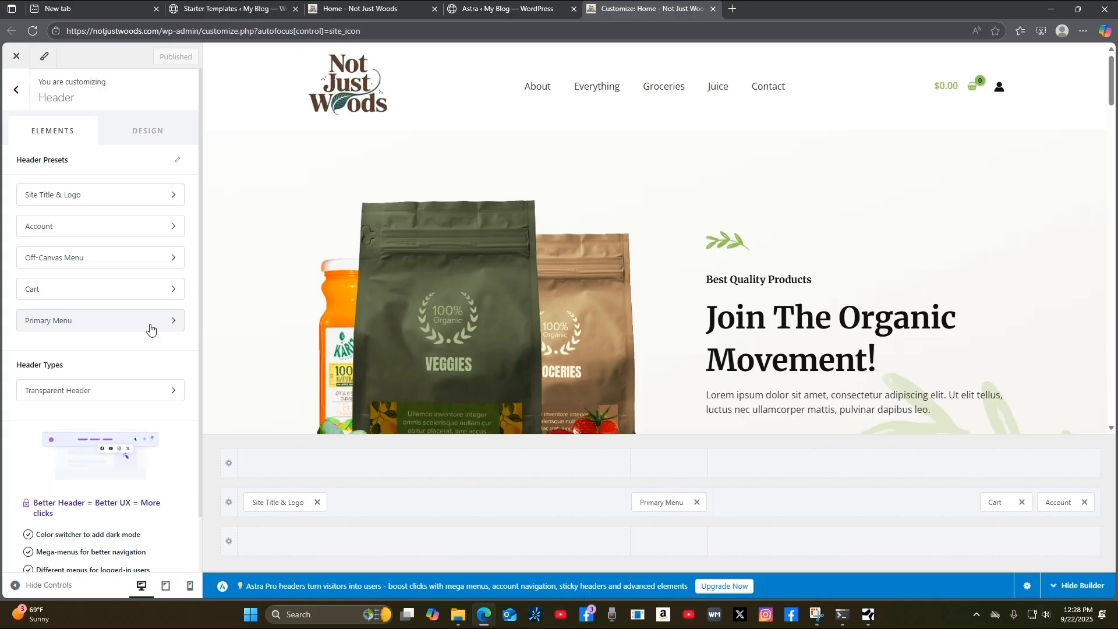
Return from the Header panel to the Customizer's main sections list for Not Just Woods.
{"action": "scroll", "coordinate": [150, 330], "scroll_direction": "down", "scroll_amount": 1}
{"action": "scroll", "coordinate": [150, 330], "scroll_direction": "up", "scroll_amount": 1}
{"action": "left_click", "coordinate": [14, 93]}
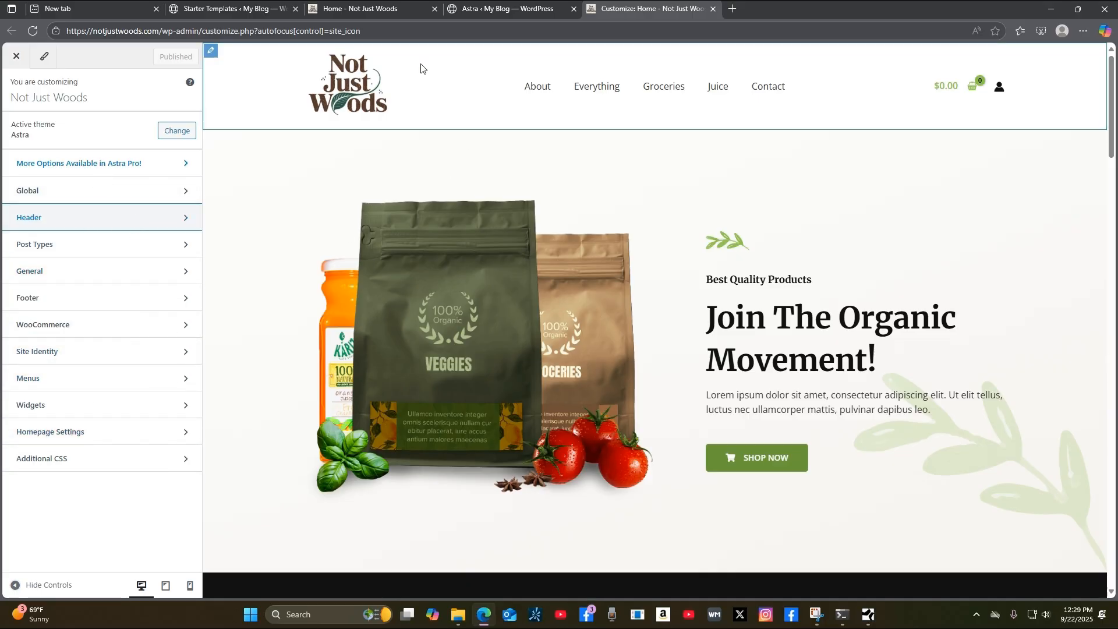
Switch to the Astra welcome dashboard tab in the WordPress admin.
{"action": "left_click", "coordinate": [468, 15]}
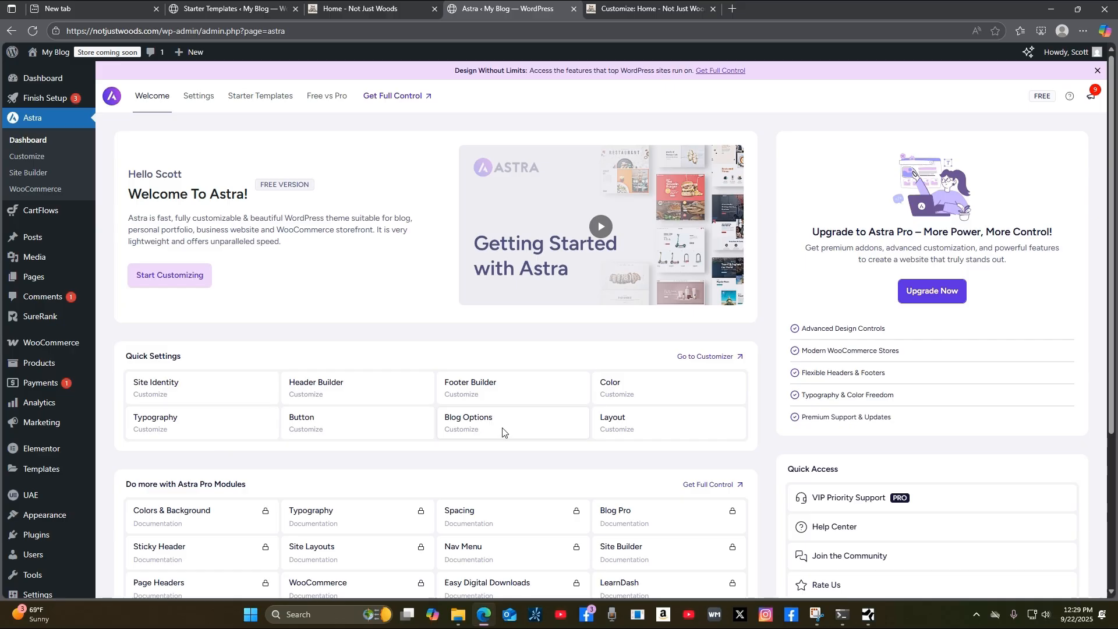
{"action": "scroll", "coordinate": [74, 489], "scroll_direction": "down", "scroll_amount": 3}
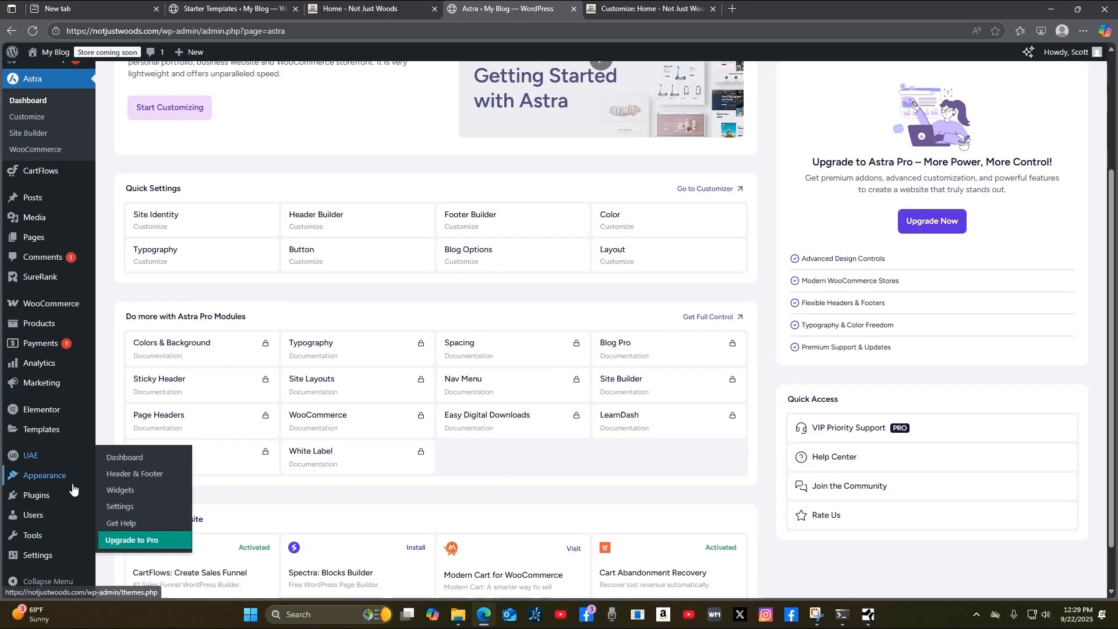
{"action": "scroll", "coordinate": [74, 483], "scroll_direction": "up", "scroll_amount": 2}
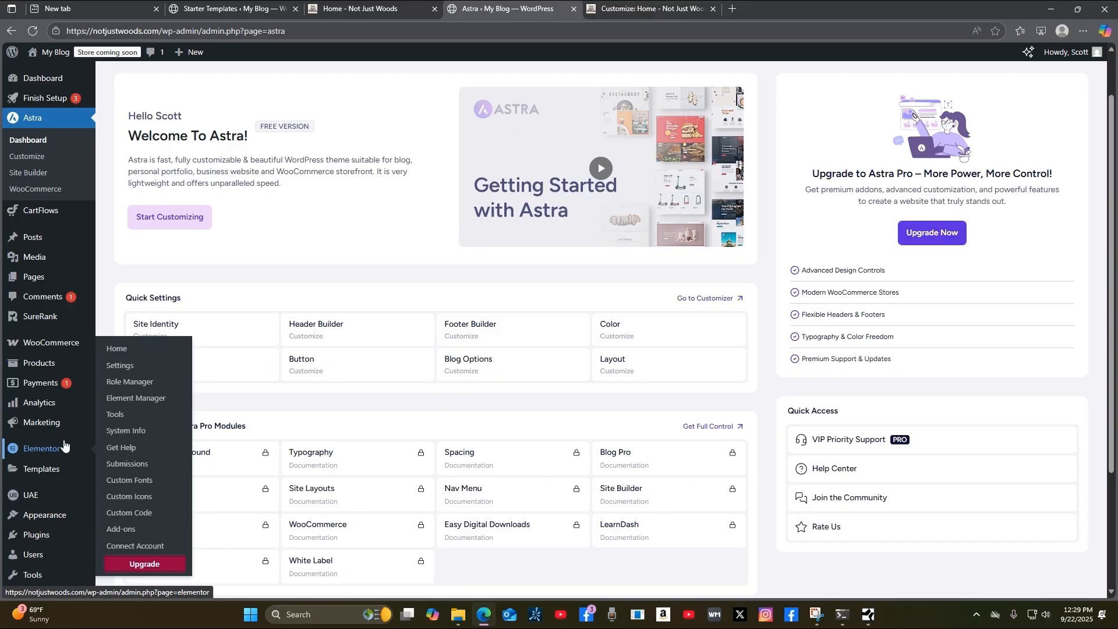
{"action": "mouse_move", "coordinate": [58, 522]}
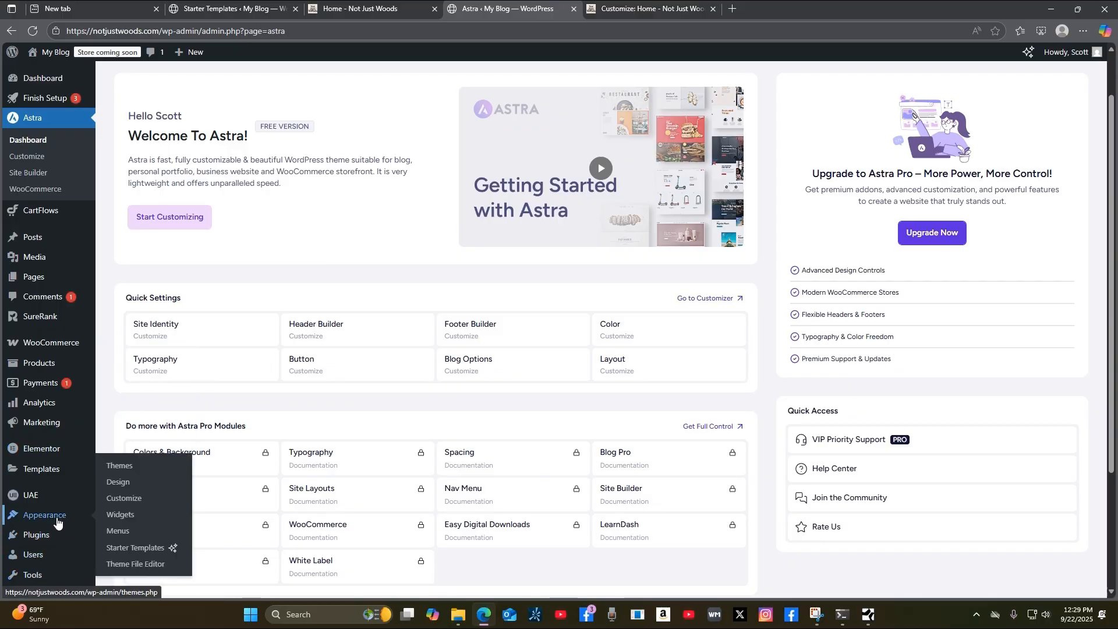
In Appearance > Menus, nest Groceries and Juice as sub-items under Everything and expand Everything.
{"action": "left_click", "coordinate": [118, 531]}
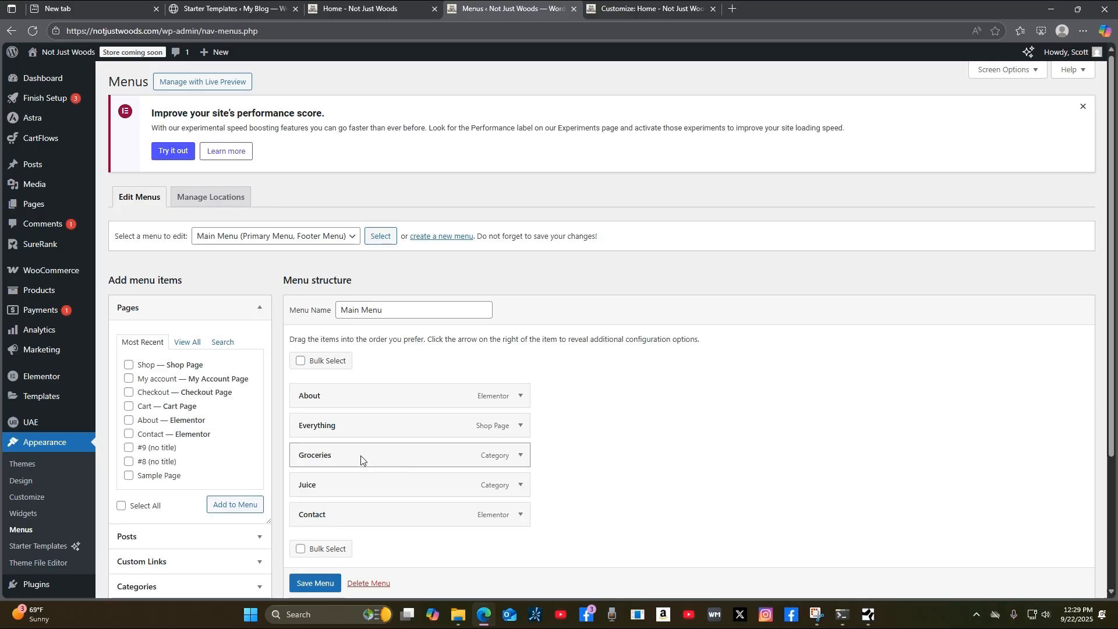
{"action": "left_click_drag", "start_coordinate": [363, 457], "coordinate": [389, 457]}
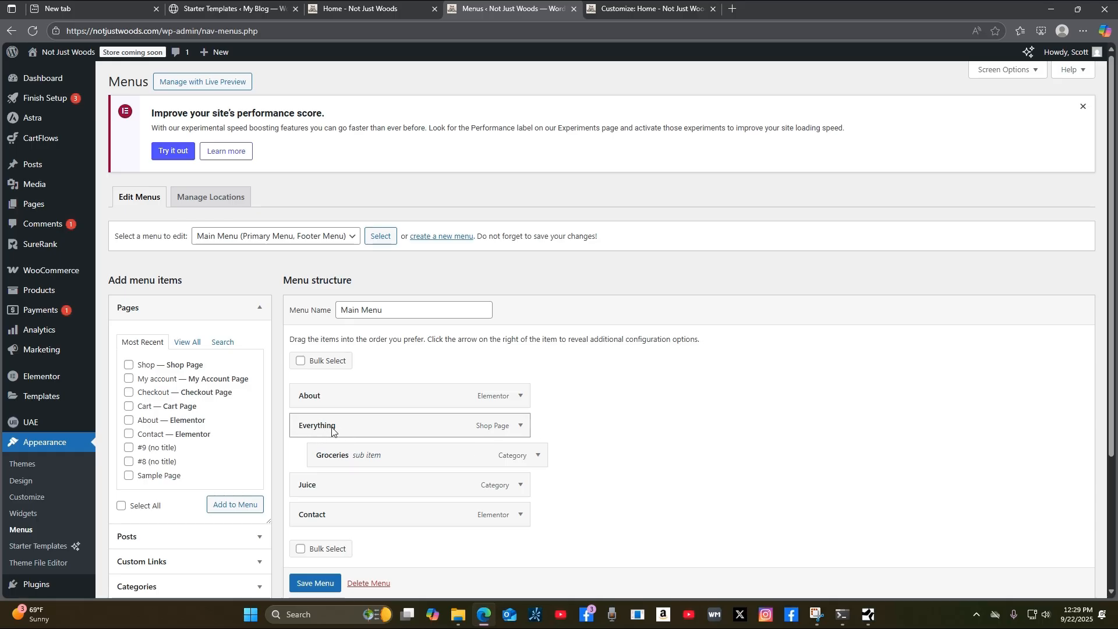
{"action": "left_click_drag", "start_coordinate": [348, 489], "coordinate": [374, 490]}
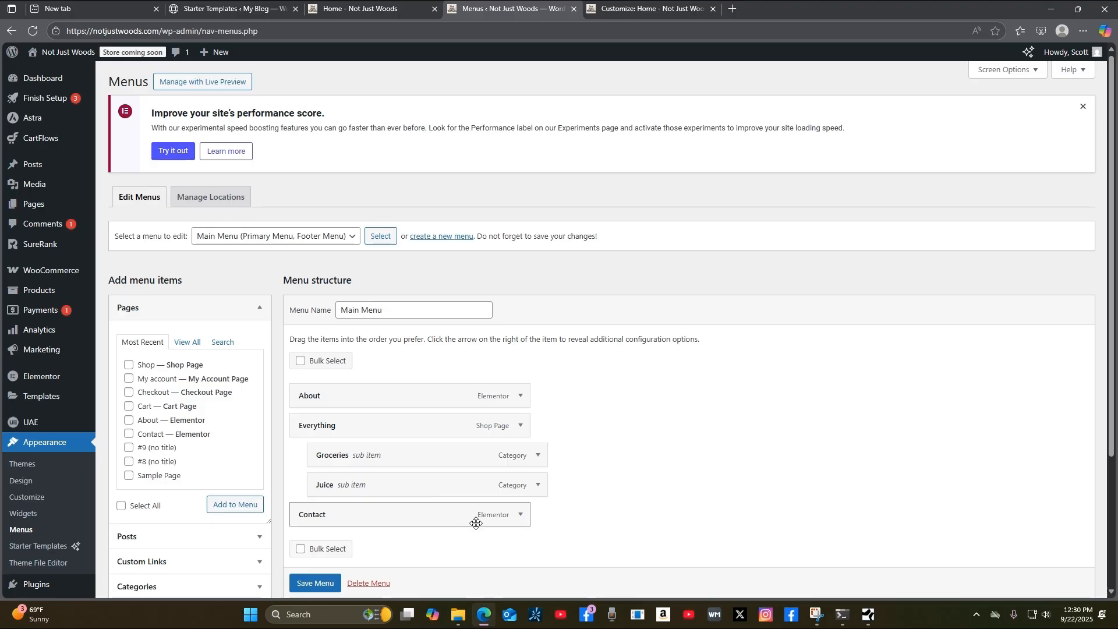
{"action": "left_click", "coordinate": [521, 428]}
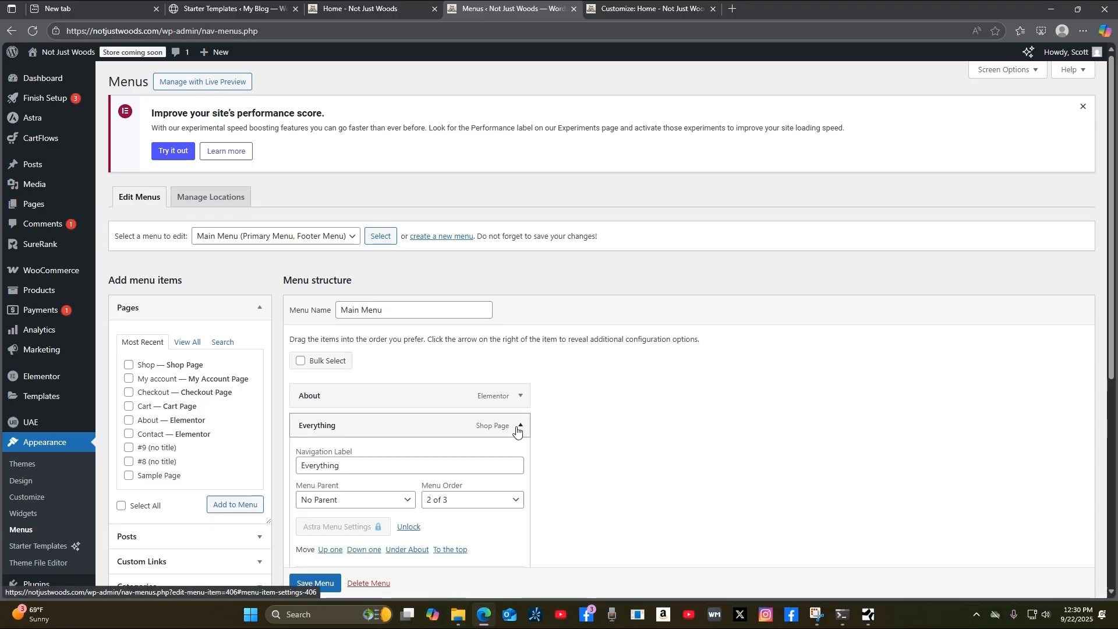
Rename the Everything menu item to 'Shop'.
{"action": "left_click_drag", "start_coordinate": [341, 466], "coordinate": [279, 478]}
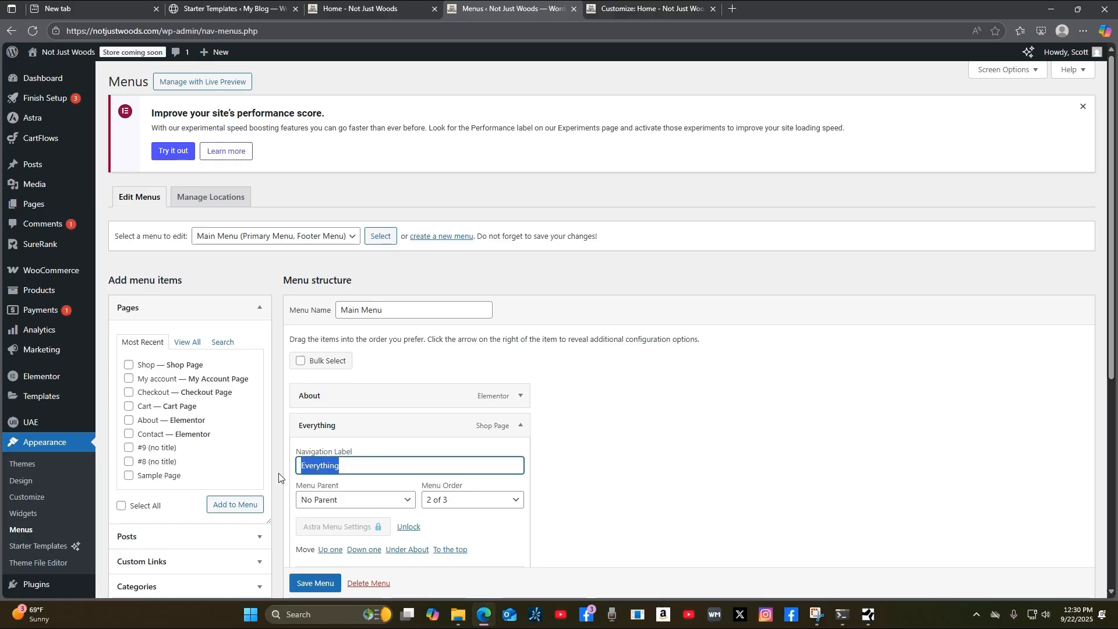
{"action": "type", "text": "S"}
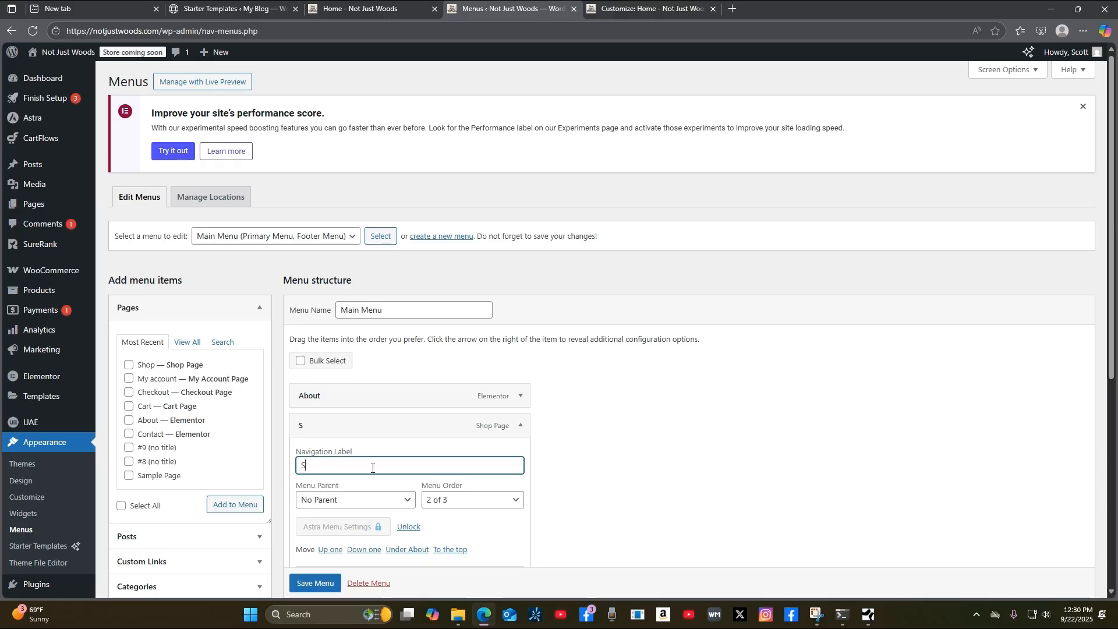
{"action": "type", "text": "hop"}
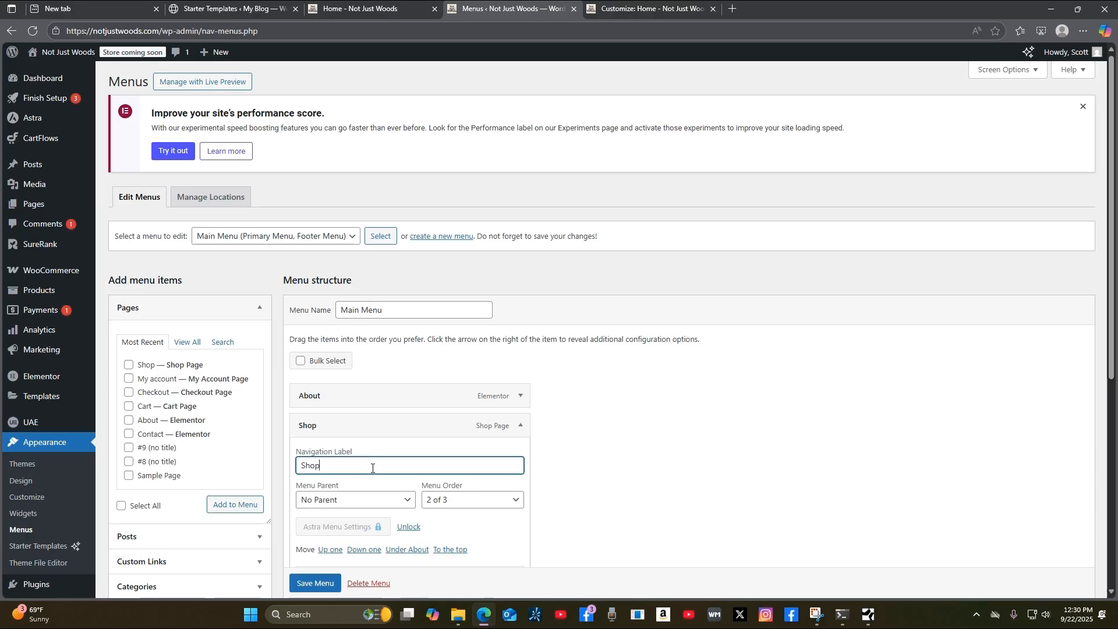
{"action": "left_click", "coordinate": [667, 497]}
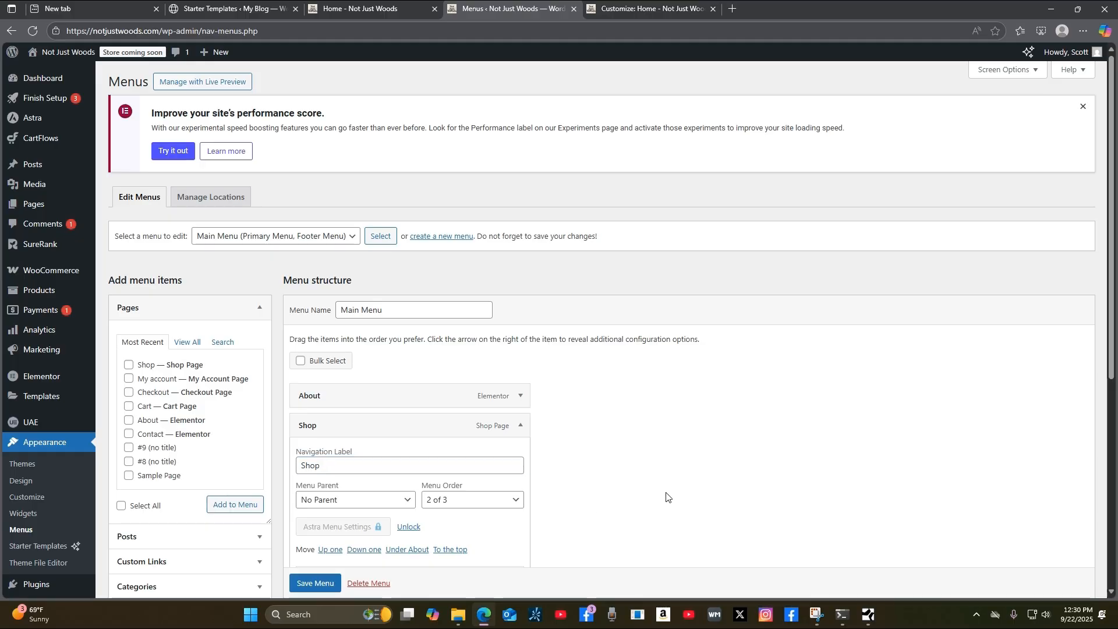
{"action": "left_click", "coordinate": [522, 428]}
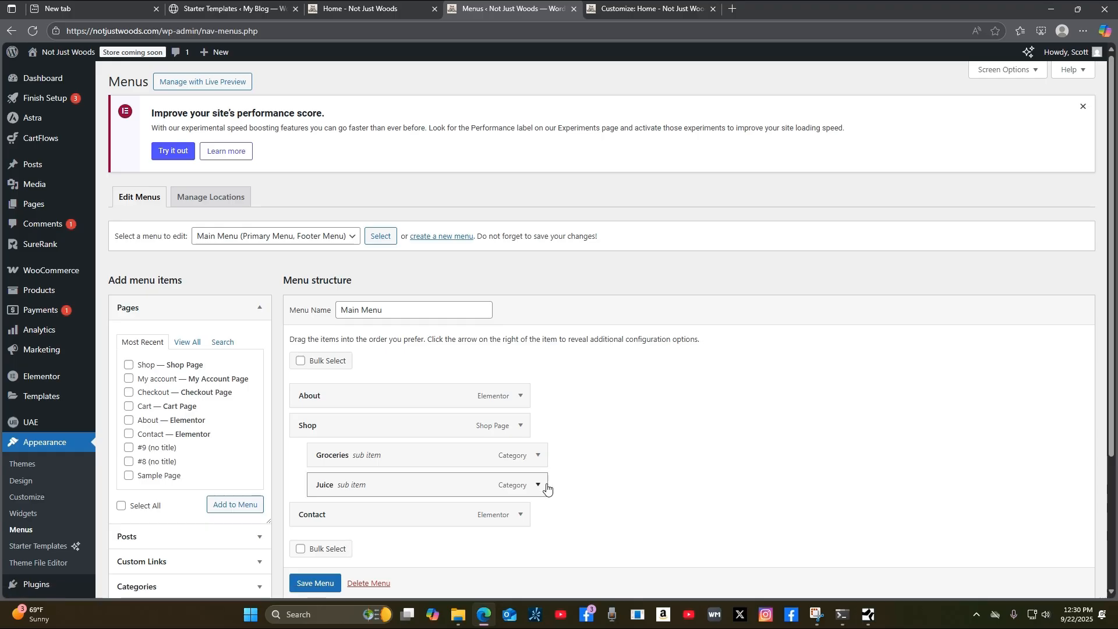
Rename the Groceries sub-item to 'Wood Products'.
{"action": "left_click", "coordinate": [539, 457]}
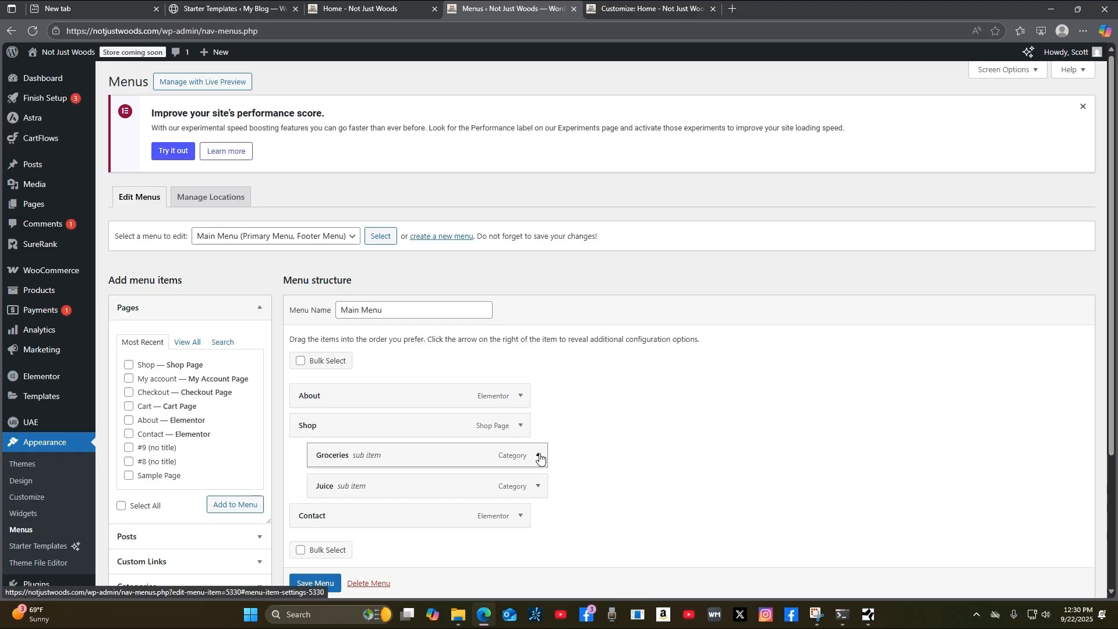
{"action": "left_click", "coordinate": [540, 457]}
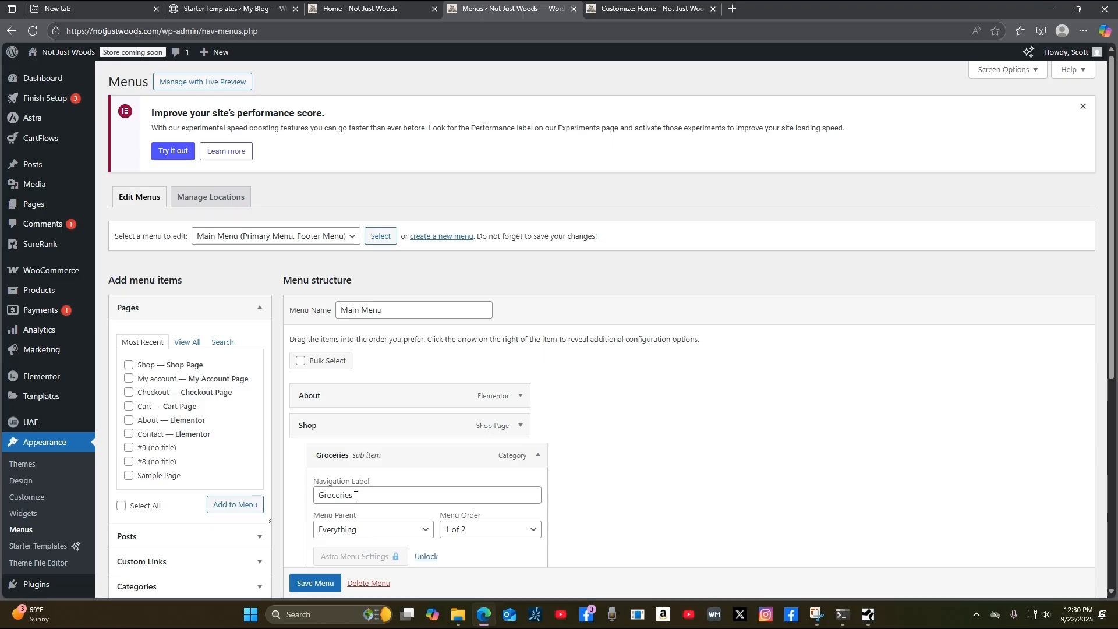
{"action": "left_click", "coordinate": [356, 495]}
{"action": "double_click", "coordinate": [367, 492]}
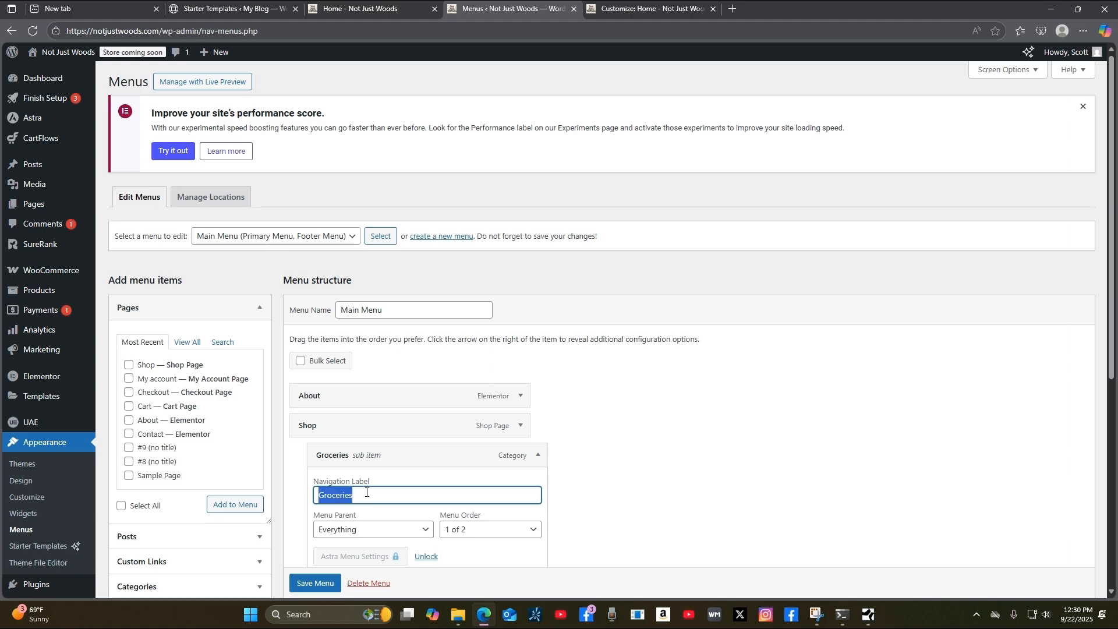
{"action": "type", "text": "Wood"}
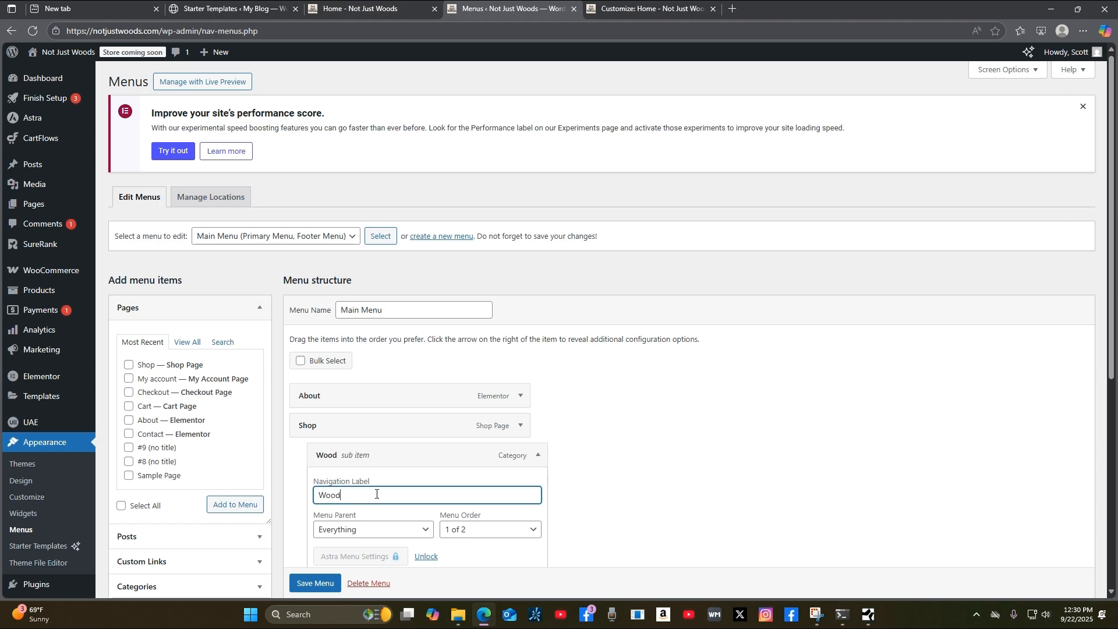
{"action": "type", "text": " Pro"}
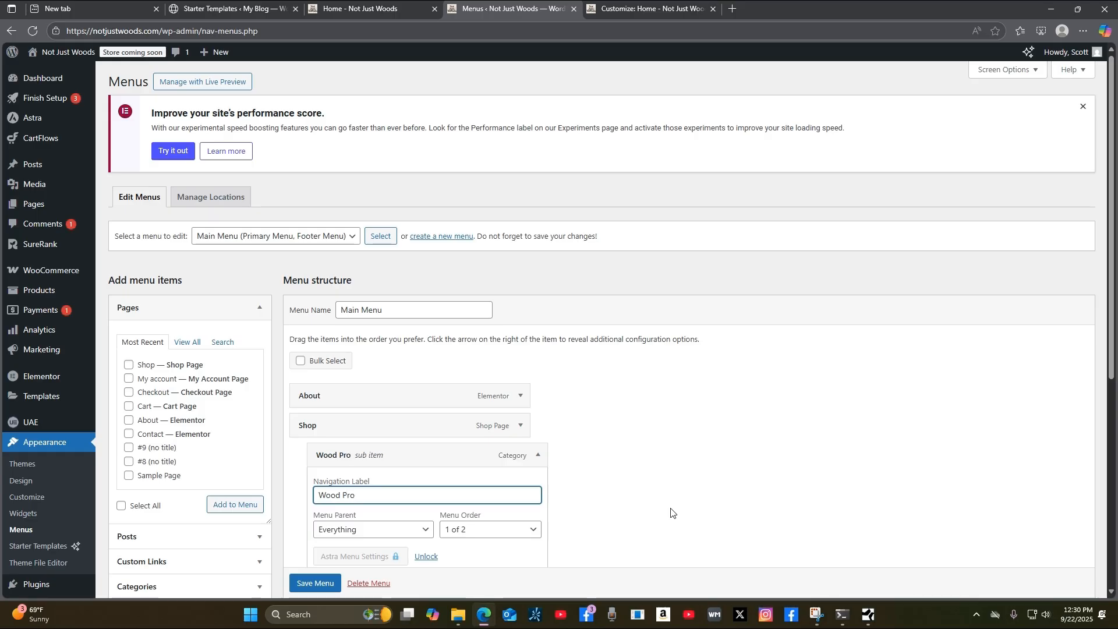
{"action": "type", "text": "ducts"}
{"action": "left_click", "coordinate": [740, 460]}
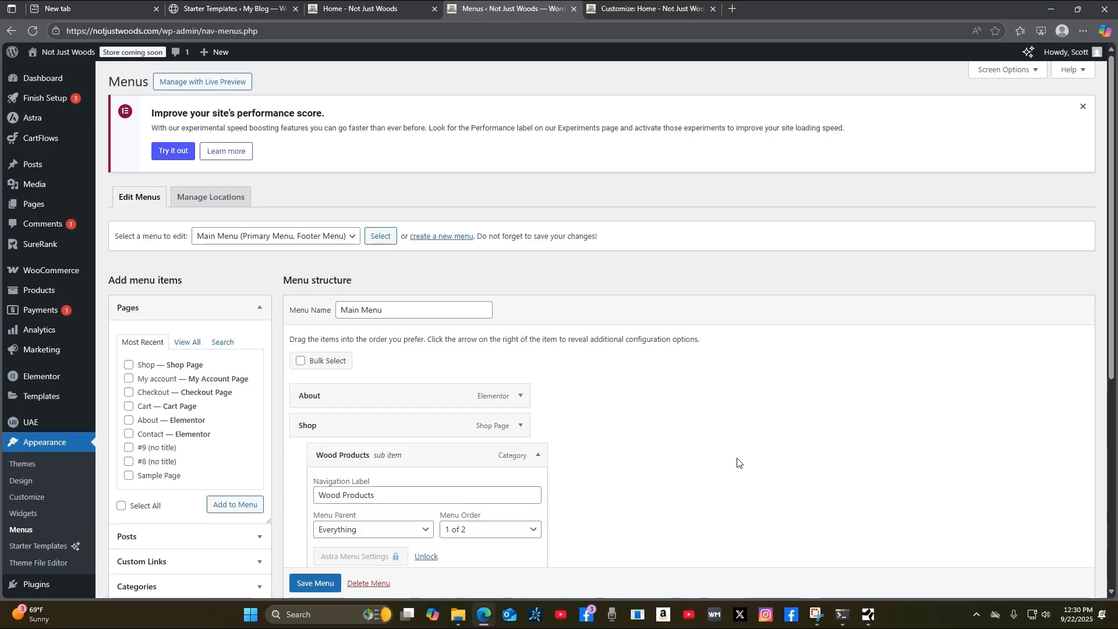
{"action": "left_click", "coordinate": [538, 455]}
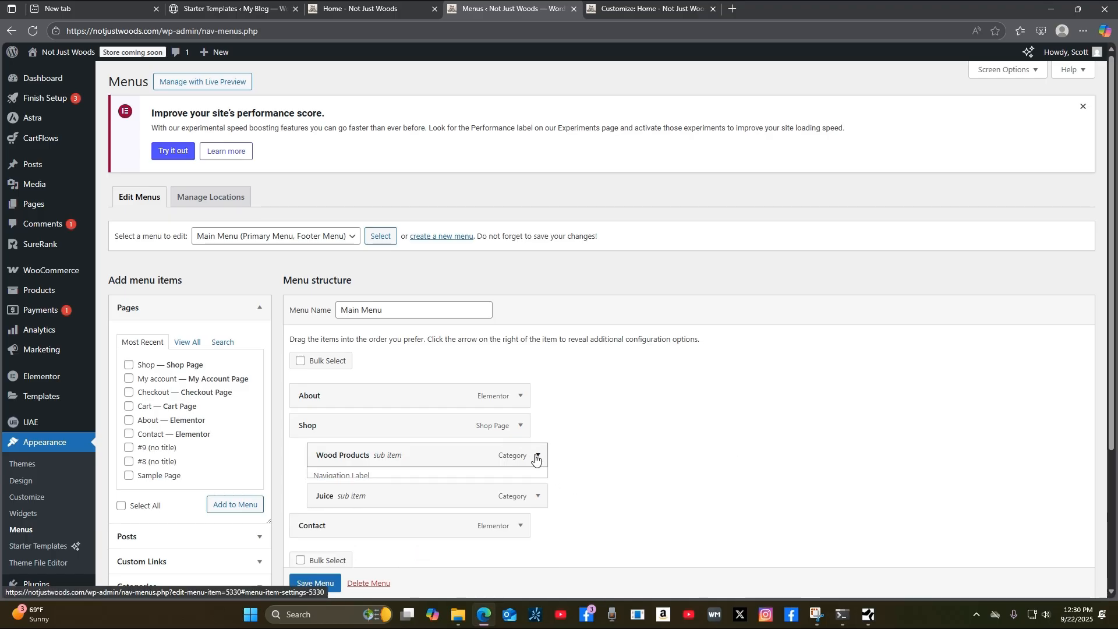
Rename the Juice sub-item to 'Fabric Products'.
{"action": "left_click", "coordinate": [538, 485]}
{"action": "left_click_drag", "start_coordinate": [341, 524], "coordinate": [297, 531]}
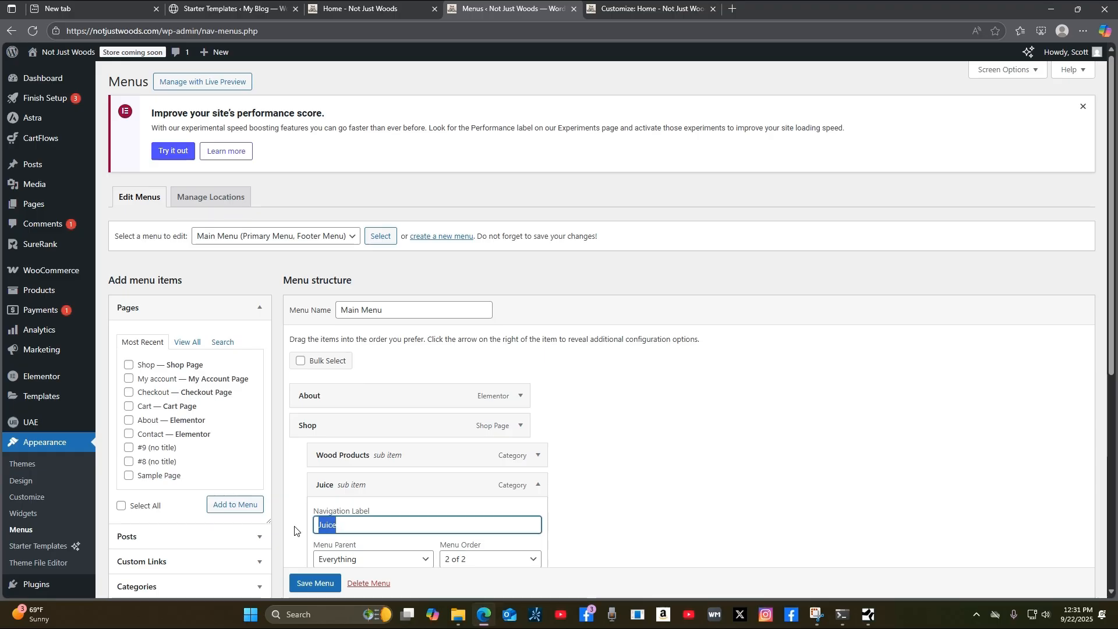
{"action": "type", "text": "Fabric"}
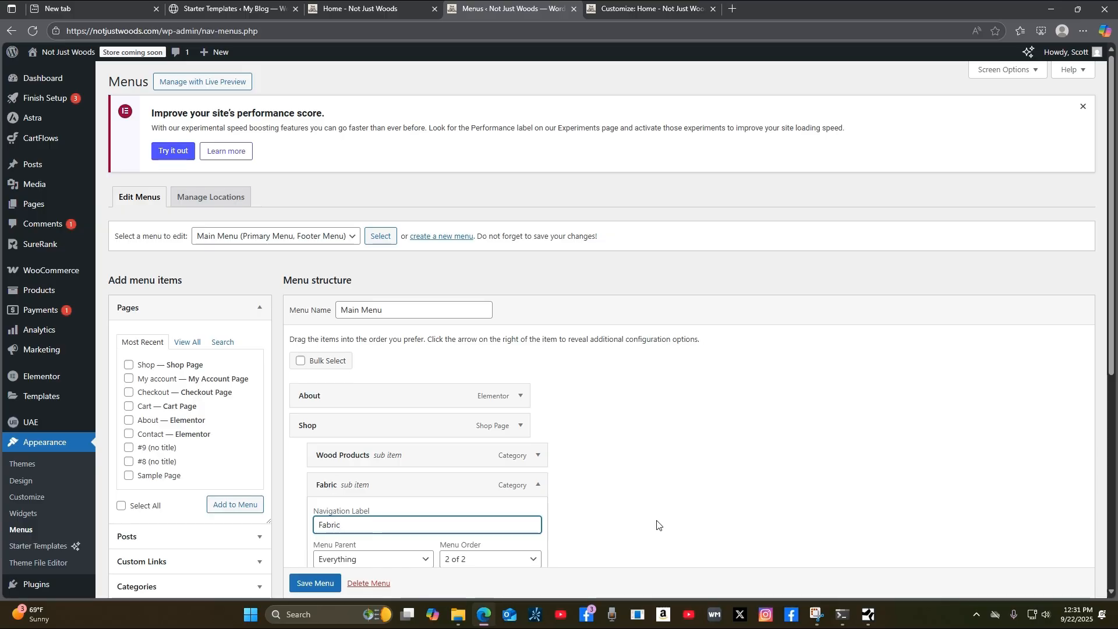
{"action": "type", "text": " Products"}
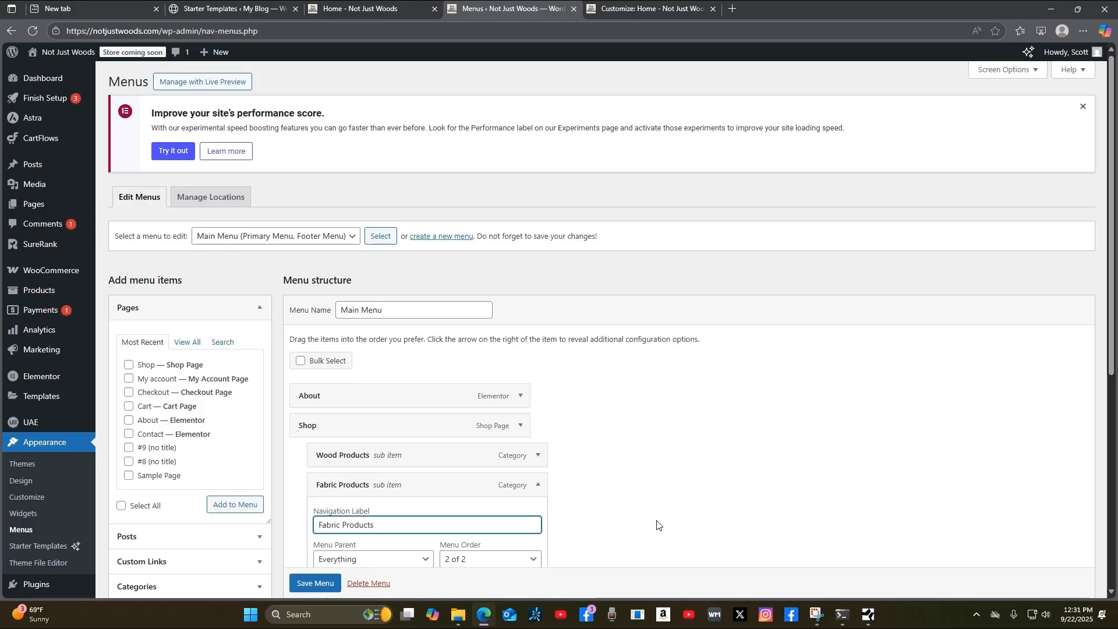
{"action": "left_click", "coordinate": [673, 489]}
{"action": "scroll", "coordinate": [658, 487], "scroll_direction": "down", "scroll_amount": 2}
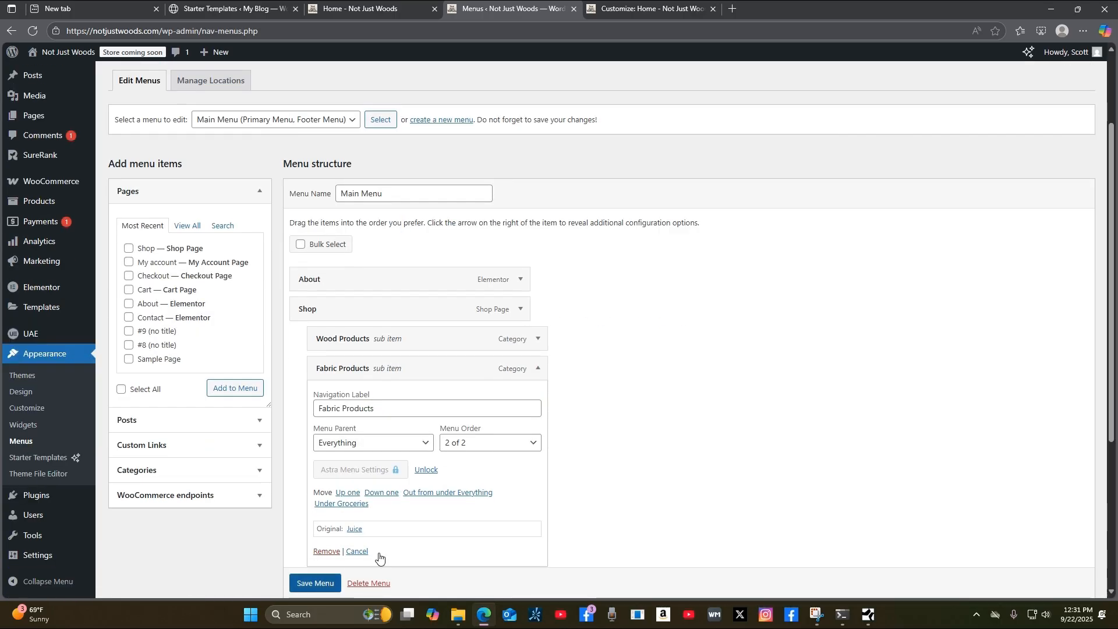
Save the reorganised Main Menu and reload the live Not Just Woods homepage.
{"action": "left_click", "coordinate": [539, 371]}
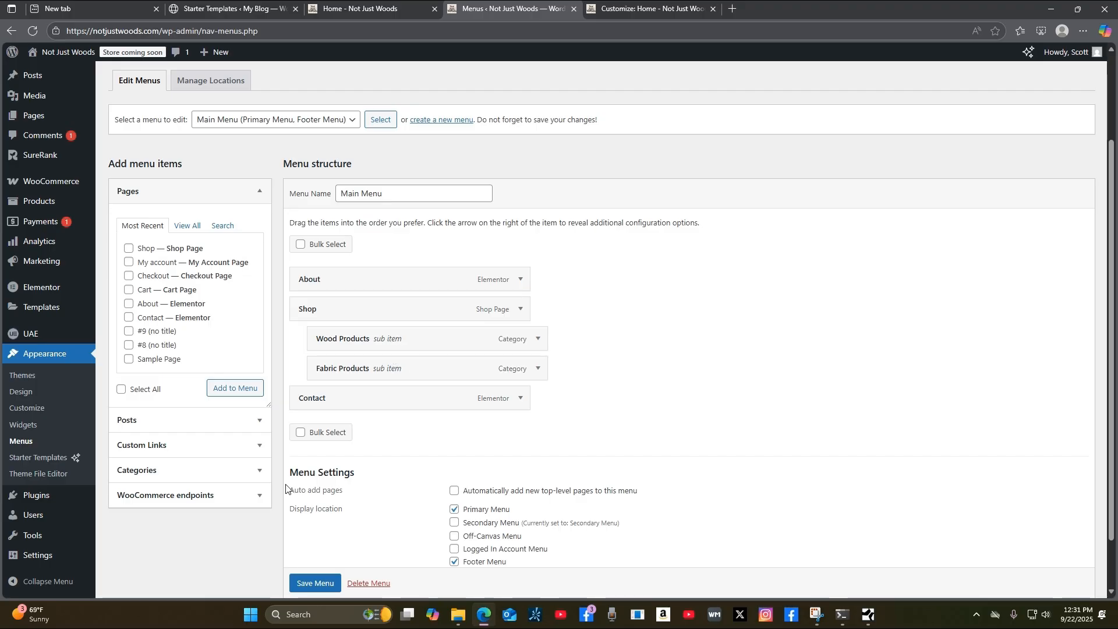
{"action": "left_click", "coordinate": [308, 583]}
{"action": "scroll", "coordinate": [307, 582], "scroll_direction": "down", "scroll_amount": 1}
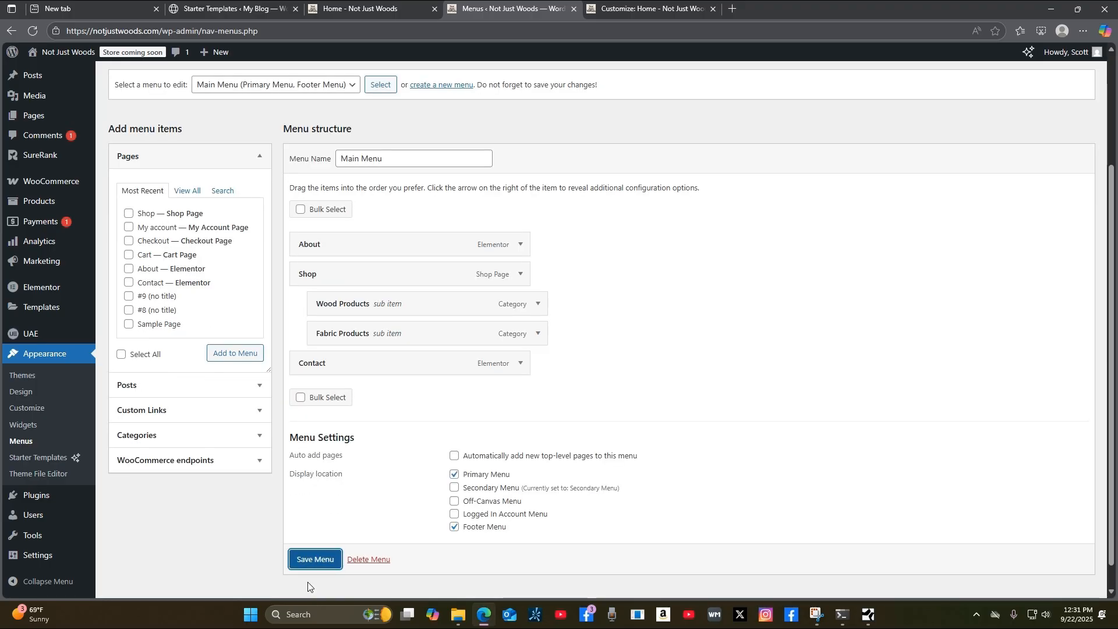
{"action": "left_click", "coordinate": [314, 561]}
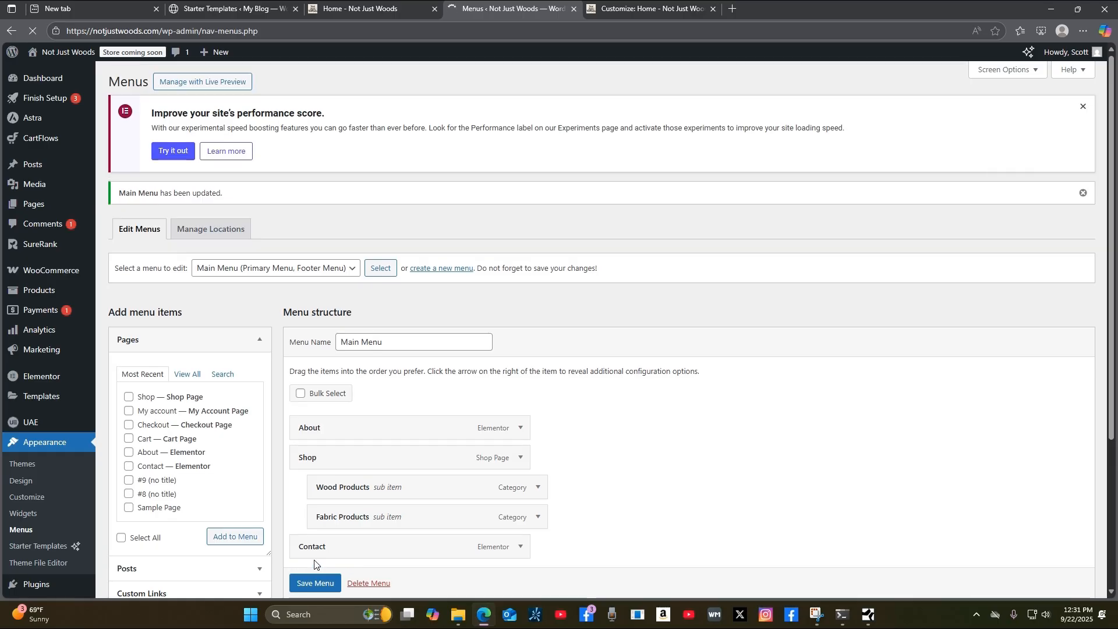
{"action": "left_click", "coordinate": [365, 9]}
{"action": "left_click", "coordinate": [32, 31]}
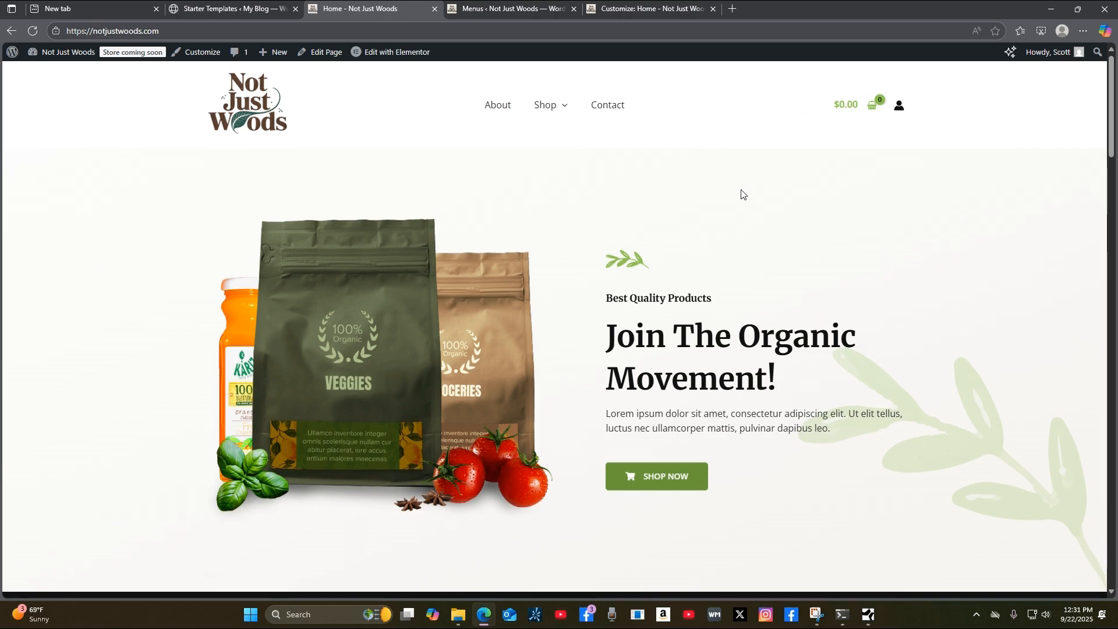
{"action": "mouse_move", "coordinate": [542, 104]}
{"action": "scroll", "coordinate": [950, 406], "scroll_direction": "down", "scroll_amount": 5}
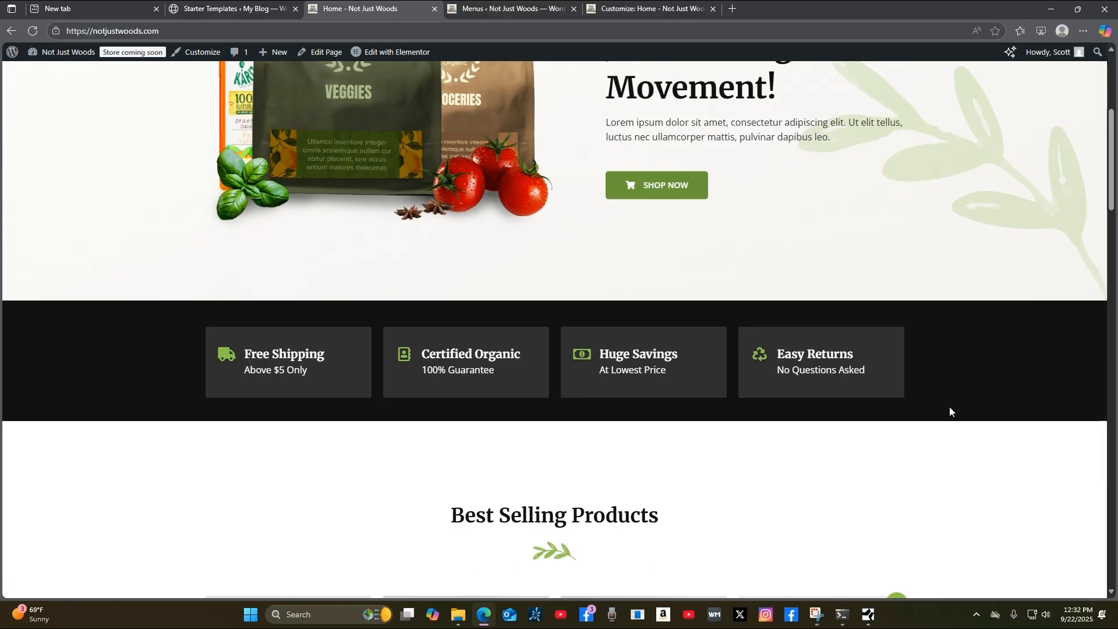
{"action": "scroll", "coordinate": [941, 406], "scroll_direction": "up", "scroll_amount": 5}
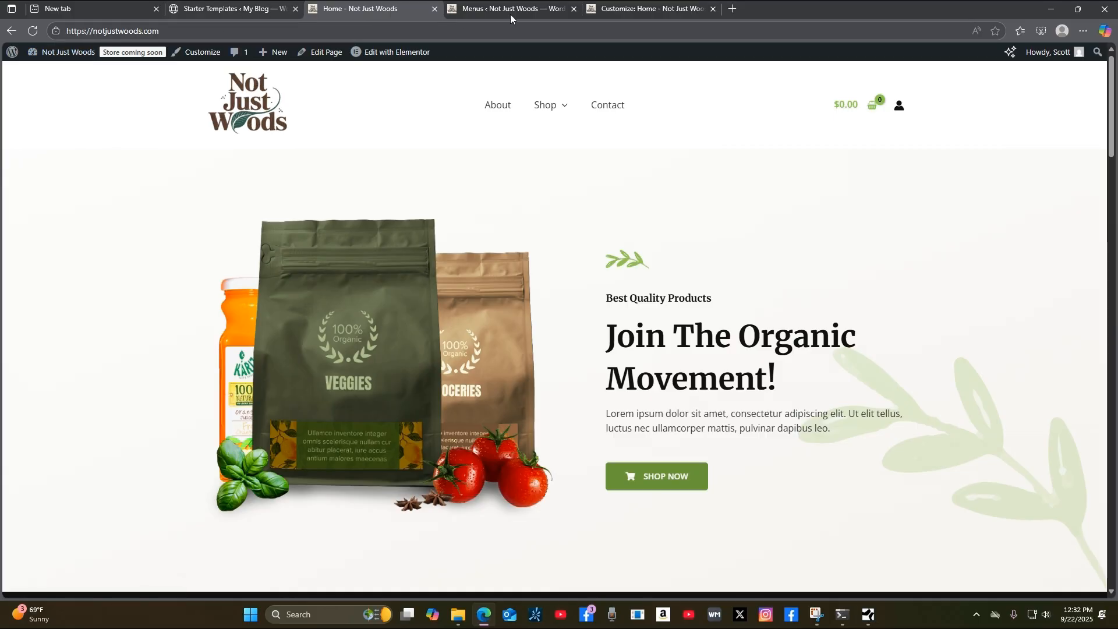
Look through the All Pages list, then return to the Menus editor.
{"action": "left_click", "coordinate": [657, 15]}
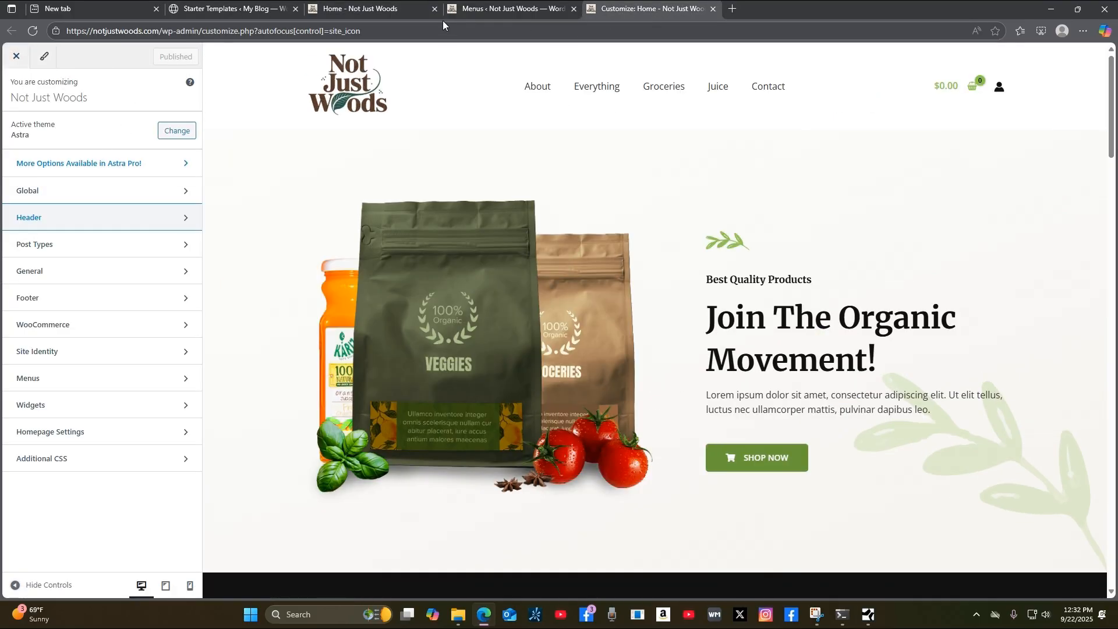
{"action": "left_click", "coordinate": [462, 11]}
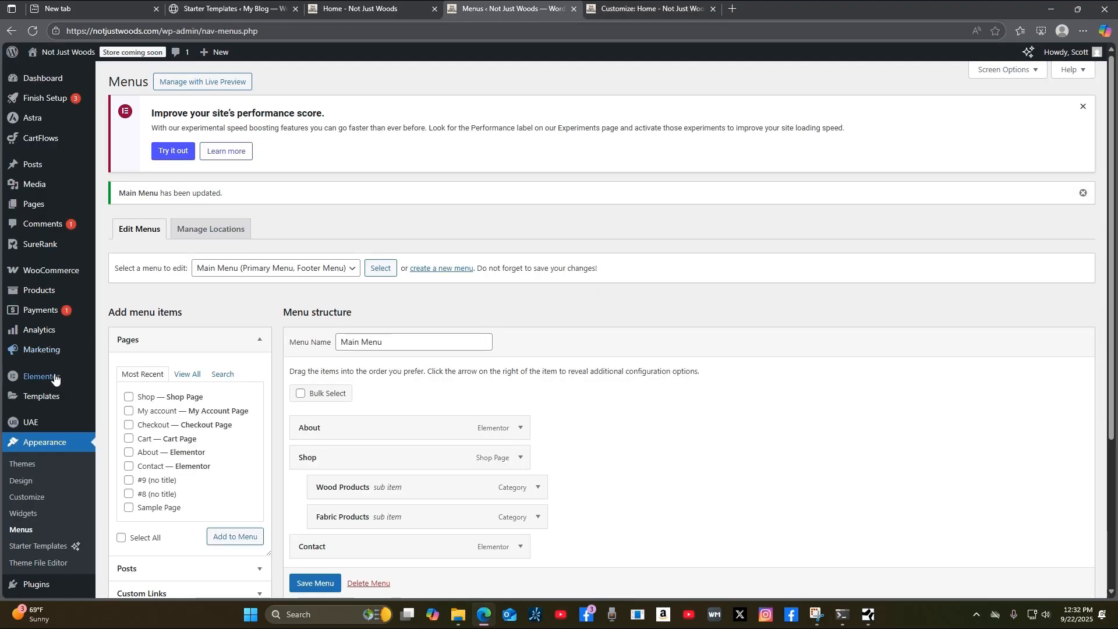
{"action": "scroll", "coordinate": [46, 390], "scroll_direction": "down", "scroll_amount": 3}
{"action": "scroll", "coordinate": [49, 389], "scroll_direction": "up", "scroll_amount": 3}
{"action": "scroll", "coordinate": [53, 379], "scroll_direction": "down", "scroll_amount": 3}
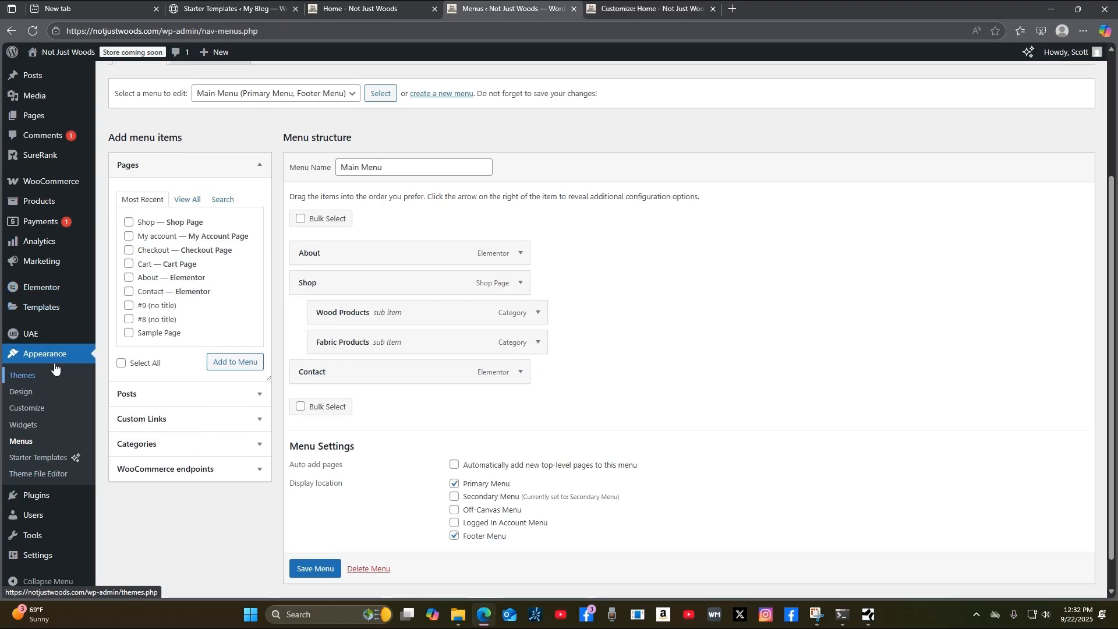
{"action": "scroll", "coordinate": [45, 340], "scroll_direction": "up", "scroll_amount": 2}
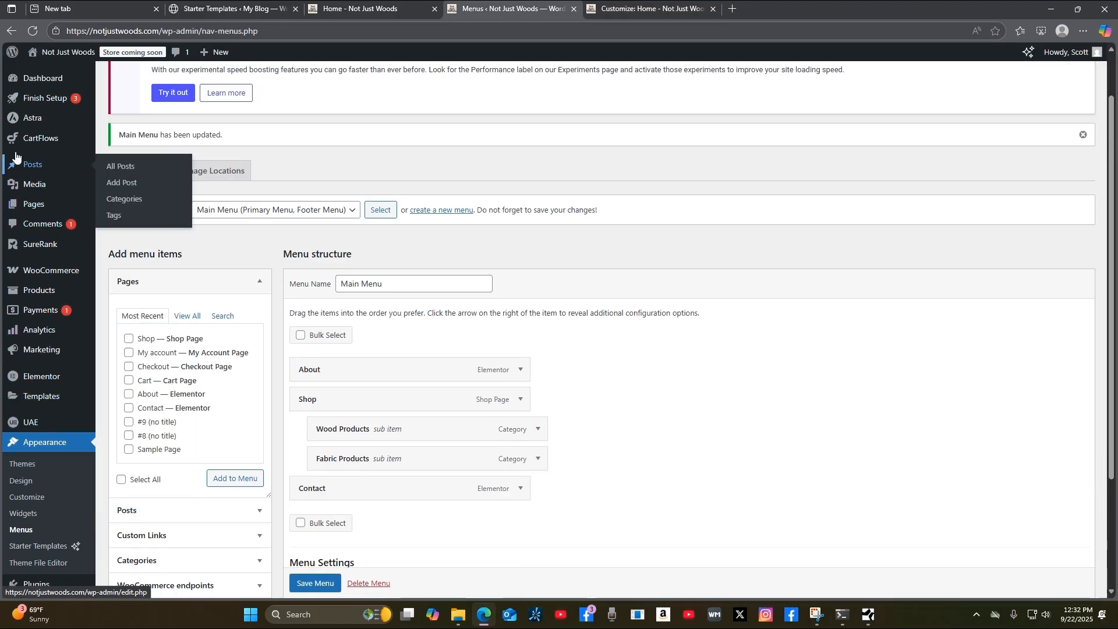
{"action": "scroll", "coordinate": [32, 198], "scroll_direction": "up", "scroll_amount": 1}
{"action": "mouse_move", "coordinate": [41, 208]}
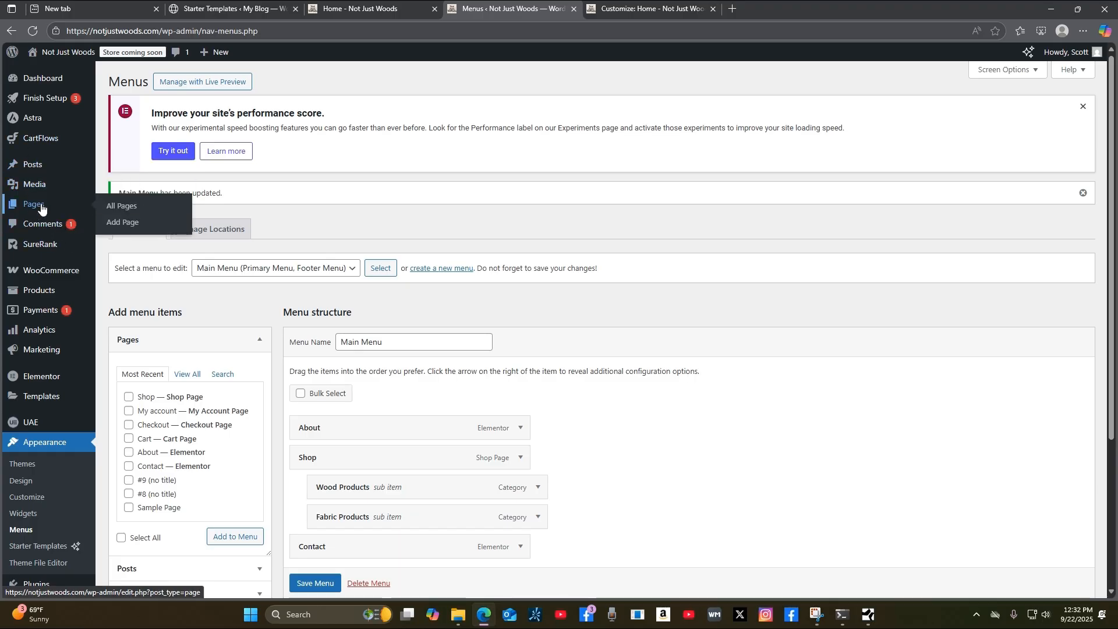
{"action": "left_click", "coordinate": [129, 212]}
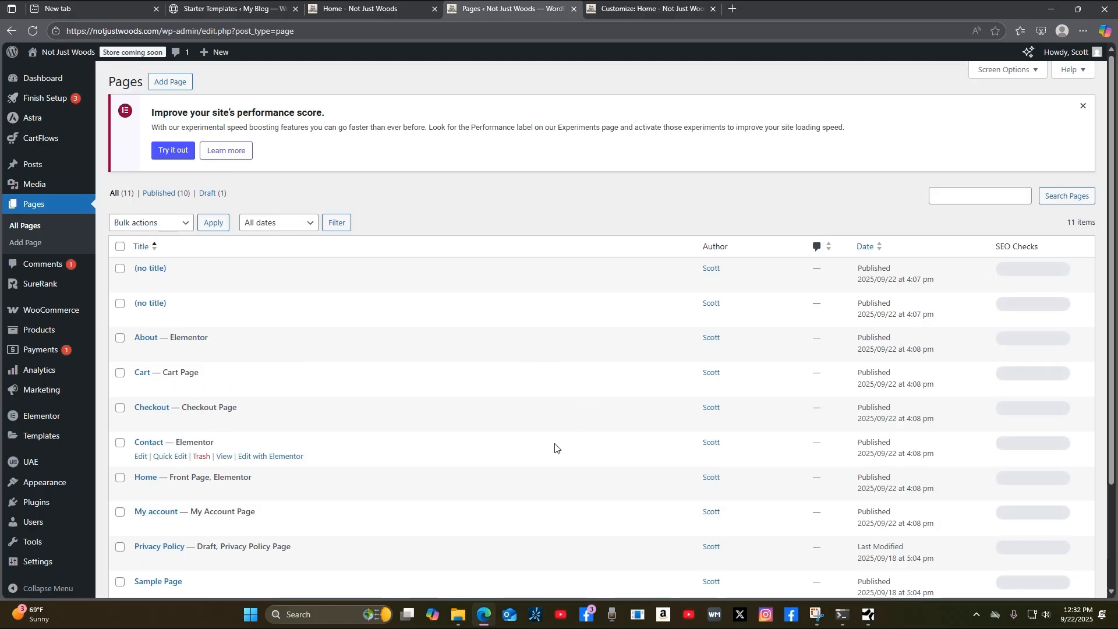
{"action": "scroll", "coordinate": [555, 446], "scroll_direction": "down", "scroll_amount": 2}
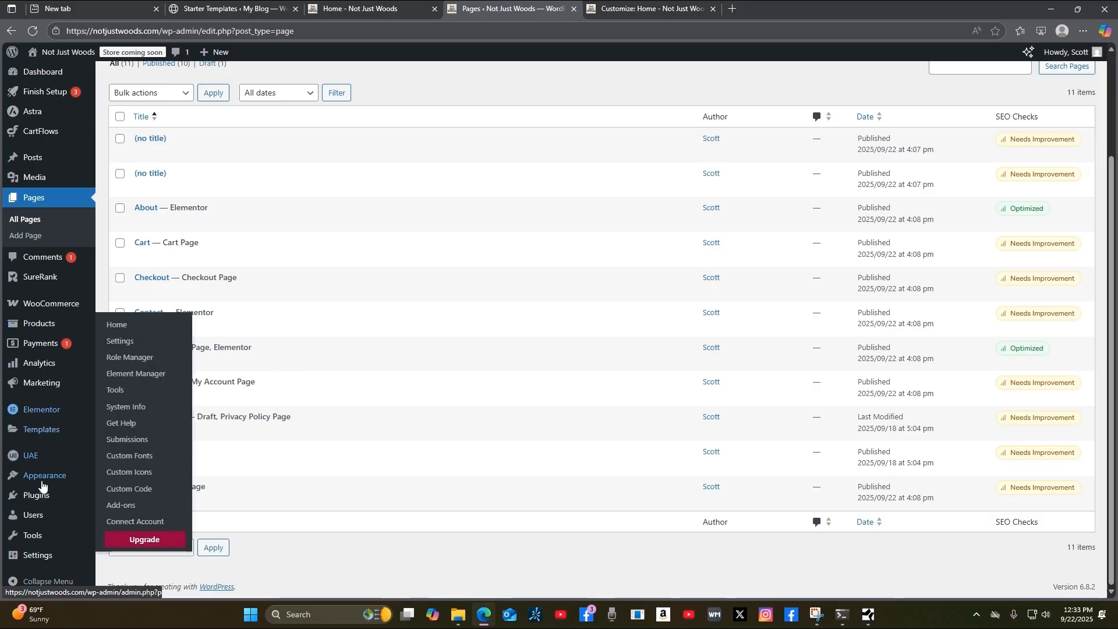
{"action": "mouse_move", "coordinate": [67, 479]}
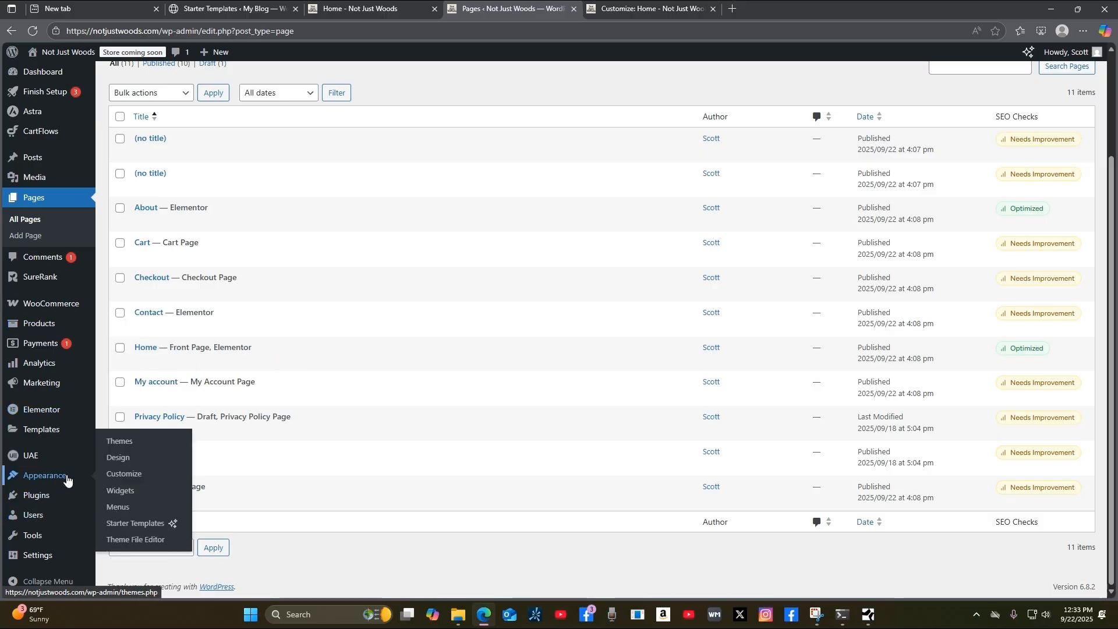
{"action": "left_click", "coordinate": [124, 509]}
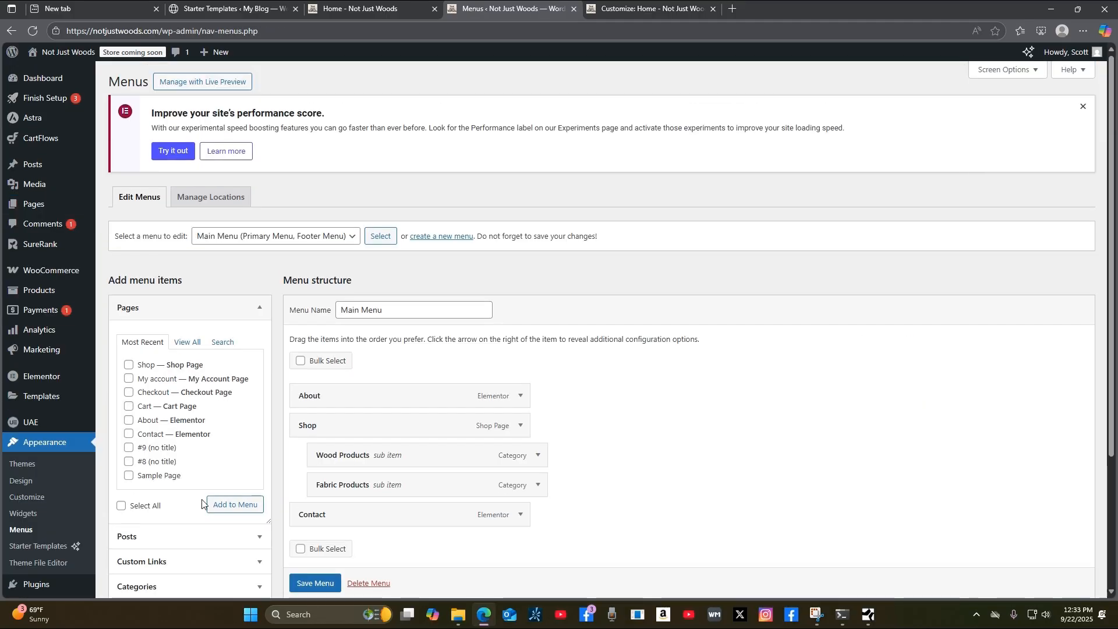
Add the Home page to the top of the Main Menu, save, and reload the homepage.
{"action": "left_click", "coordinate": [186, 345]}
{"action": "left_click", "coordinate": [128, 366]}
{"action": "left_click", "coordinate": [238, 521]}
{"action": "left_click", "coordinate": [240, 525]}
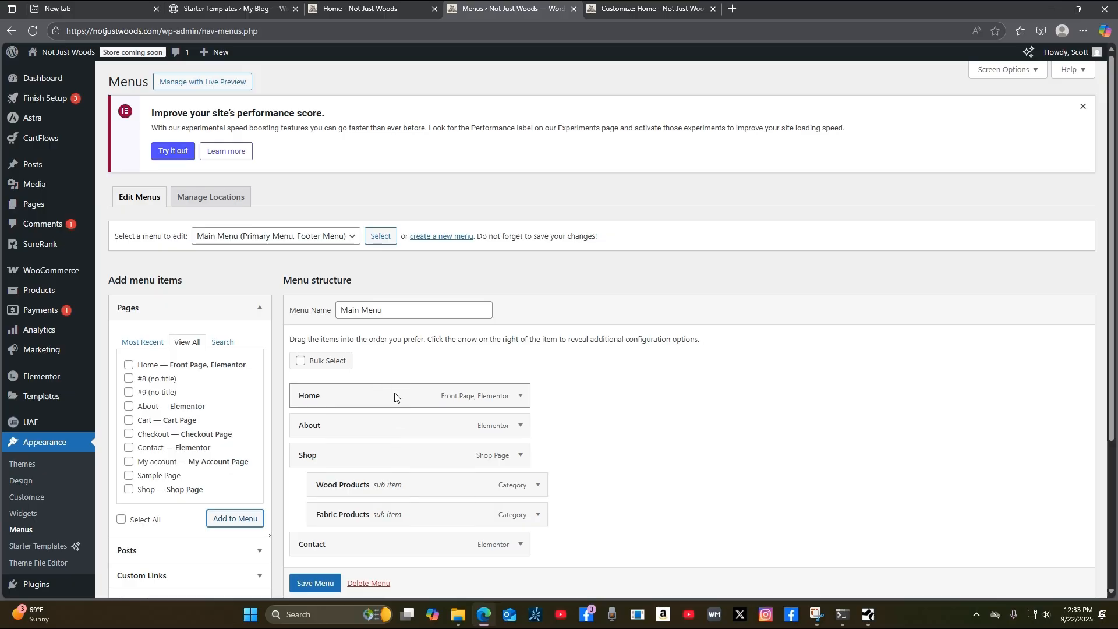
{"action": "mouse_move", "coordinate": [395, 396]}
{"action": "left_mouse_down"}
{"action": "mouse_move", "coordinate": [393, 439]}
{"action": "mouse_move", "coordinate": [393, 394]}
{"action": "left_mouse_up"}
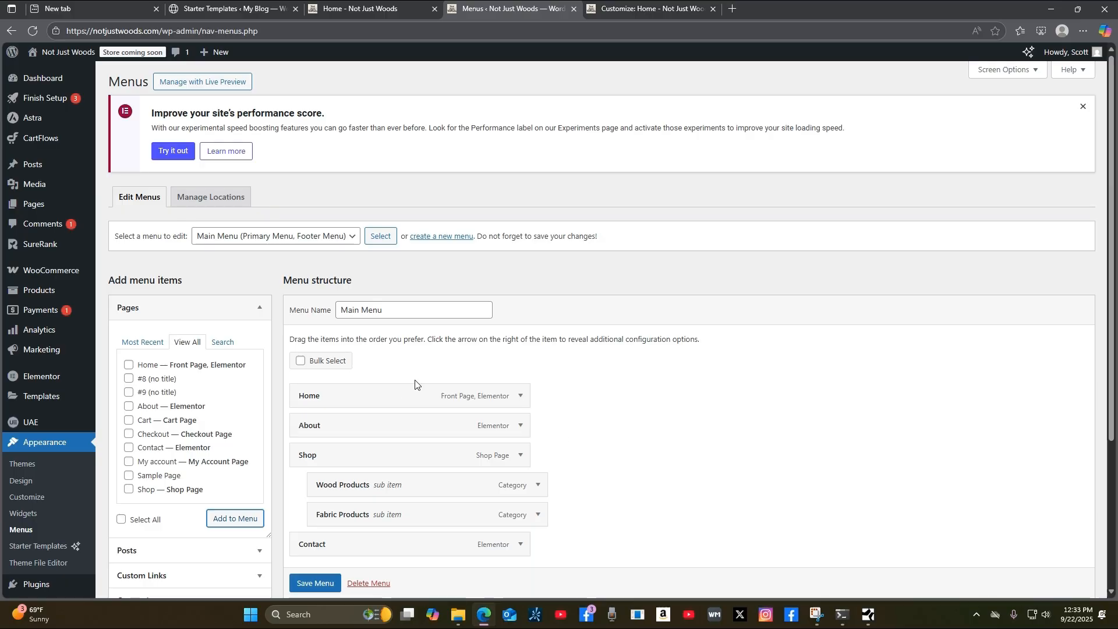
{"action": "left_click", "coordinate": [324, 588]}
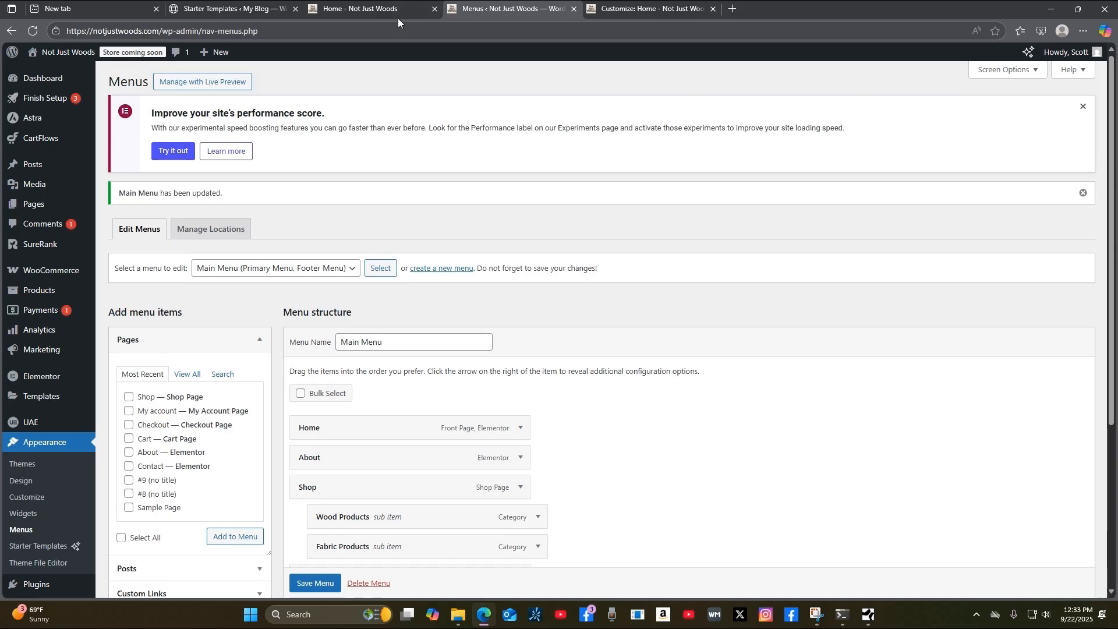
{"action": "left_click", "coordinate": [397, 10]}
{"action": "left_click", "coordinate": [33, 30]}
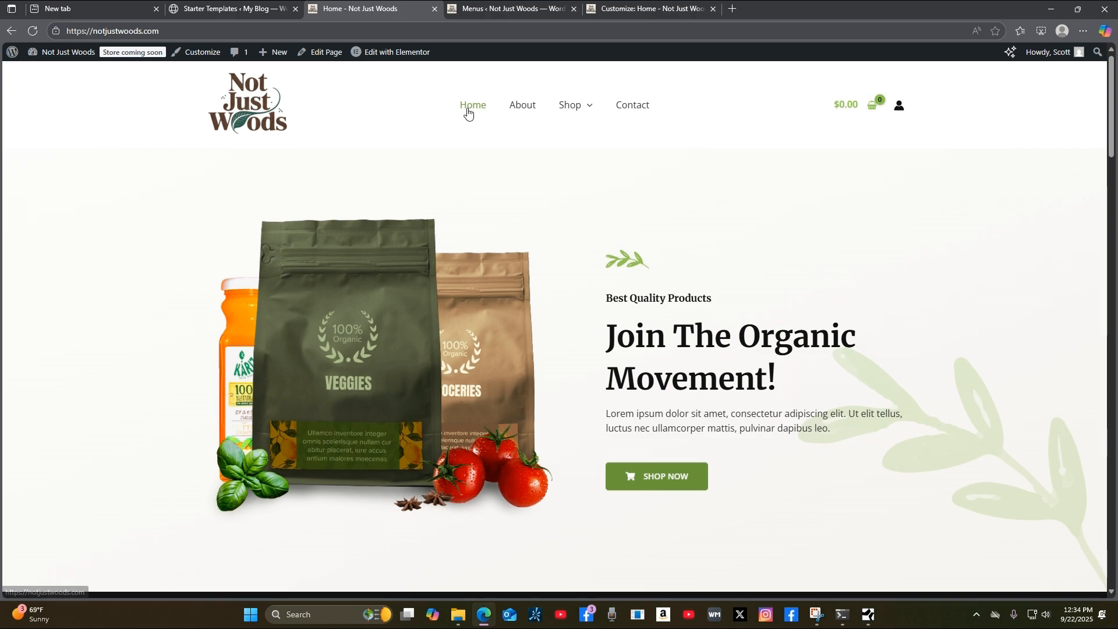
Confirm the live header shows Home, About, Shop with its submenu, and Contact, then return to Menus.
{"action": "scroll", "coordinate": [1075, 424], "scroll_direction": "down", "scroll_amount": 10}
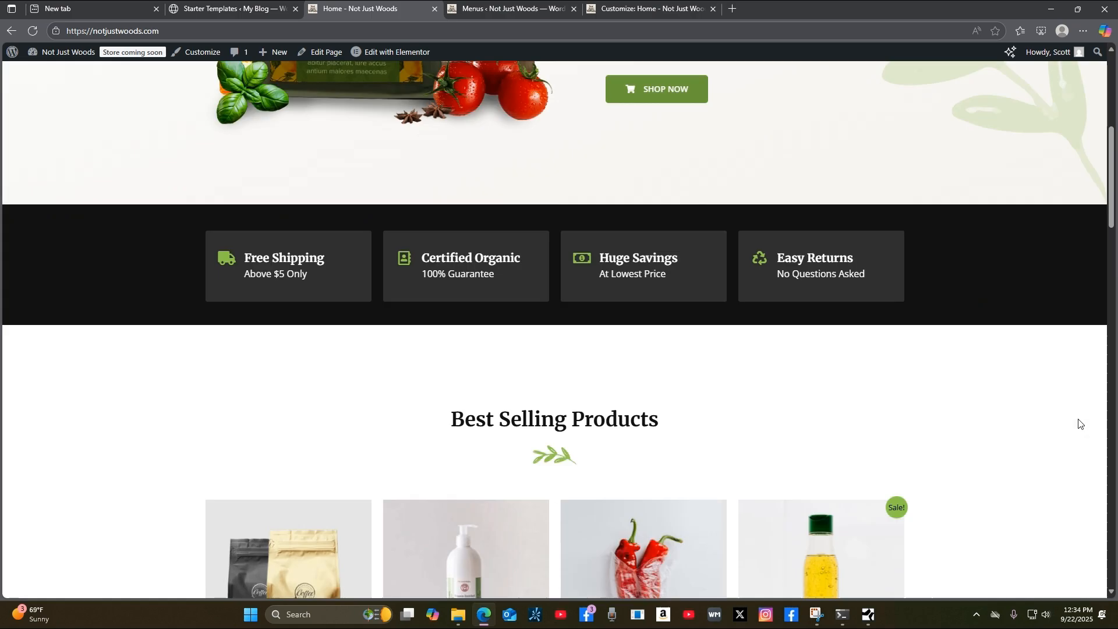
{"action": "scroll", "coordinate": [1076, 425], "scroll_direction": "up", "scroll_amount": 10}
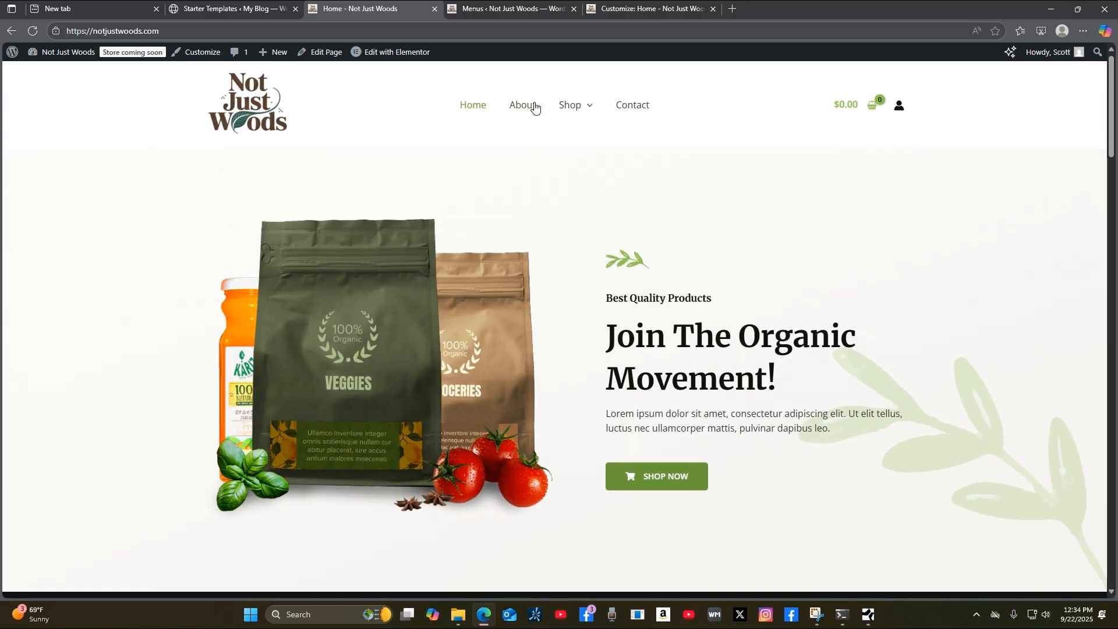
{"action": "mouse_move", "coordinate": [579, 110]}
{"action": "mouse_move", "coordinate": [55, 54]}
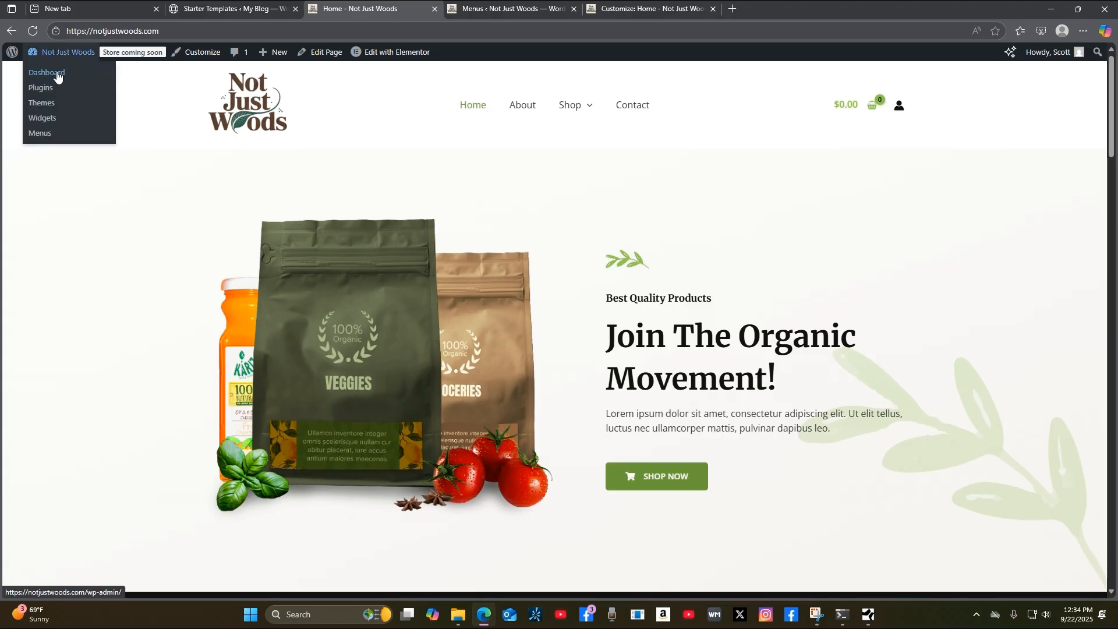
{"action": "left_click", "coordinate": [463, 12]}
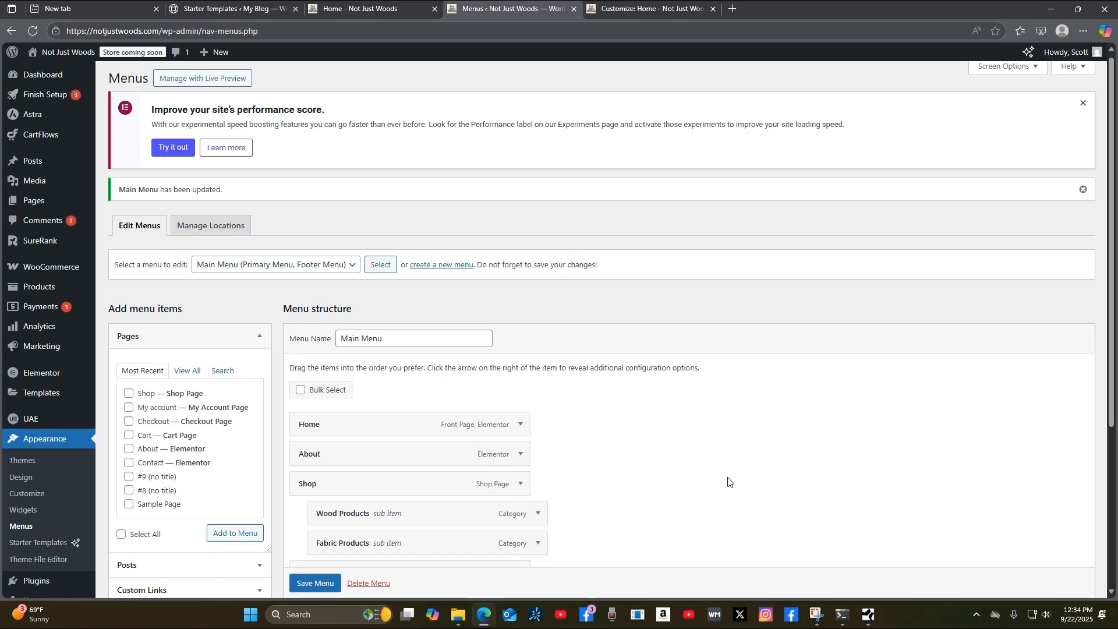
Leave the Menus editor for the All Posts list, then go to All Pages.
{"action": "scroll", "coordinate": [728, 481], "scroll_direction": "down", "scroll_amount": 2}
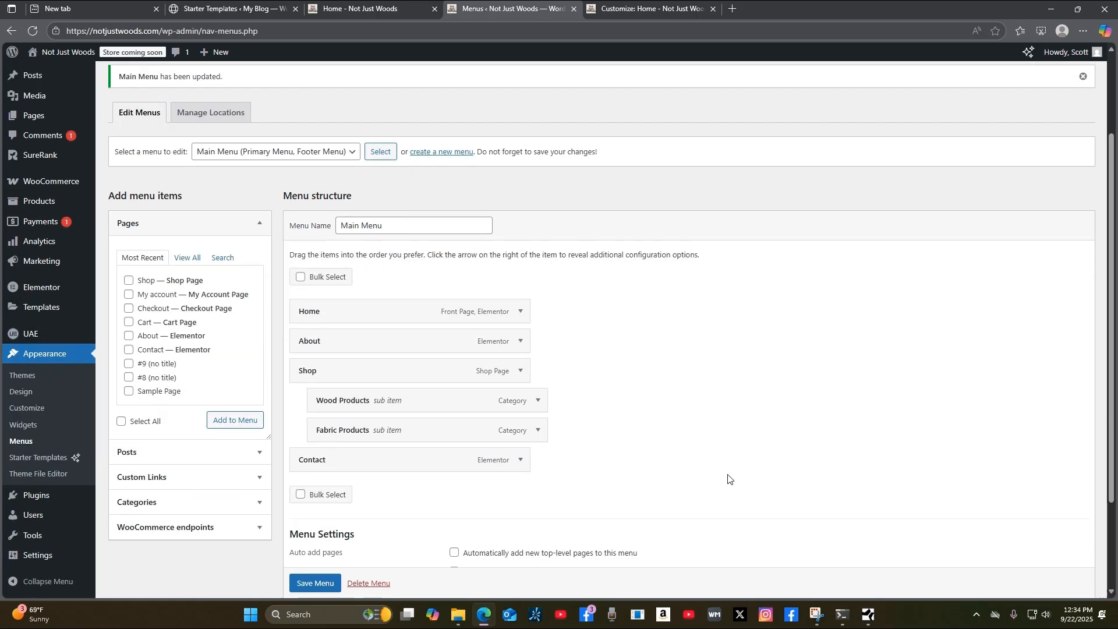
{"action": "left_click", "coordinate": [187, 258]}
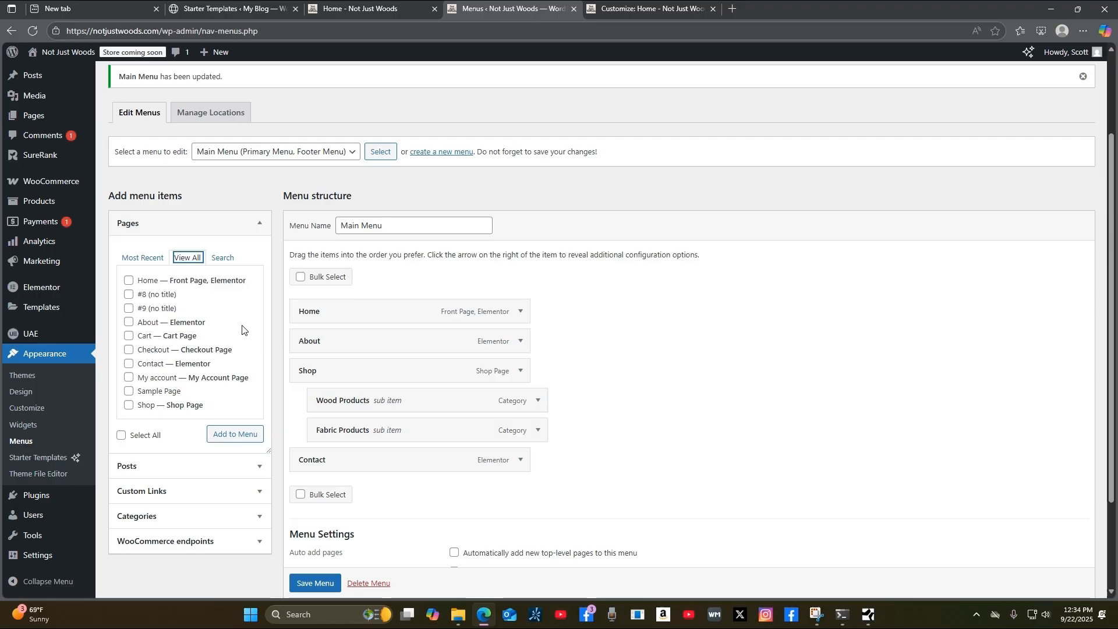
{"action": "scroll", "coordinate": [238, 345], "scroll_direction": "down", "scroll_amount": 2}
{"action": "scroll", "coordinate": [237, 347], "scroll_direction": "up", "scroll_amount": 2}
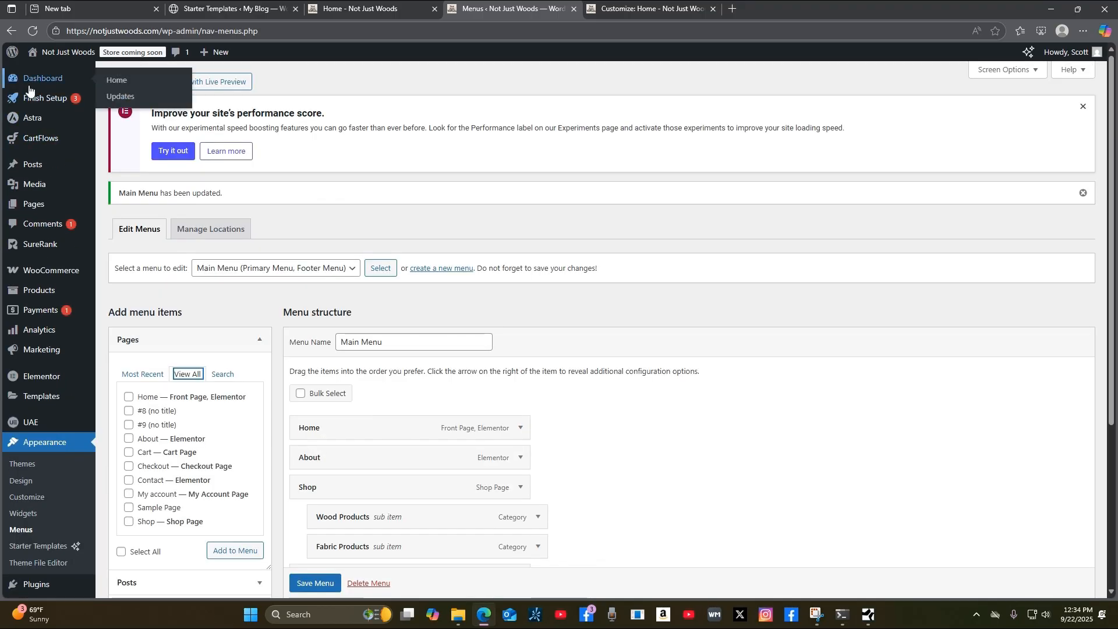
{"action": "mouse_move", "coordinate": [39, 168]}
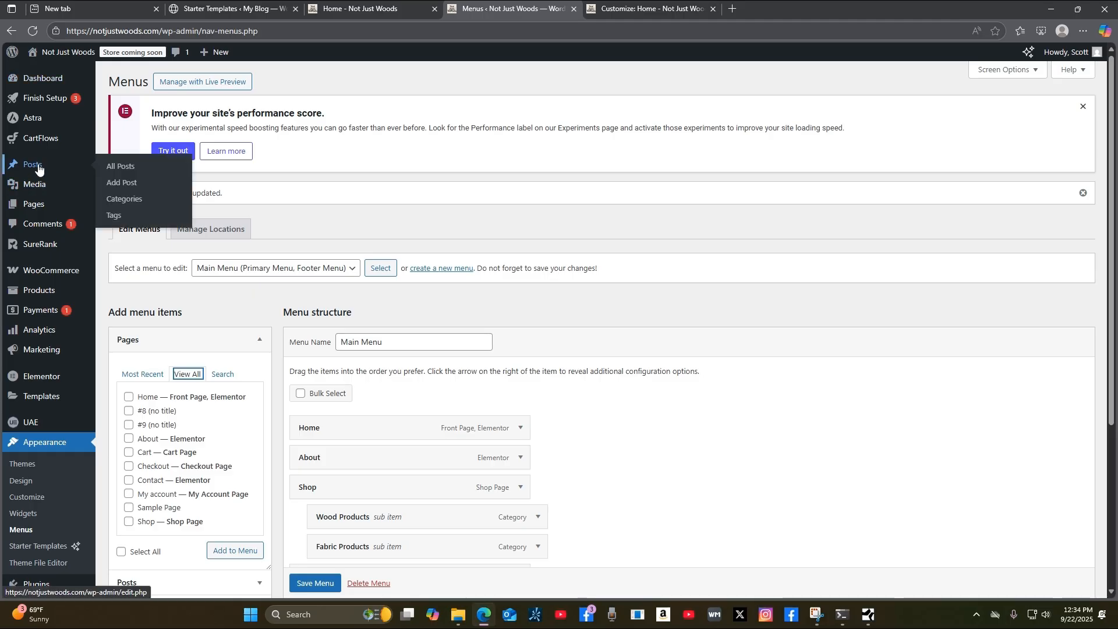
{"action": "left_click", "coordinate": [126, 171]}
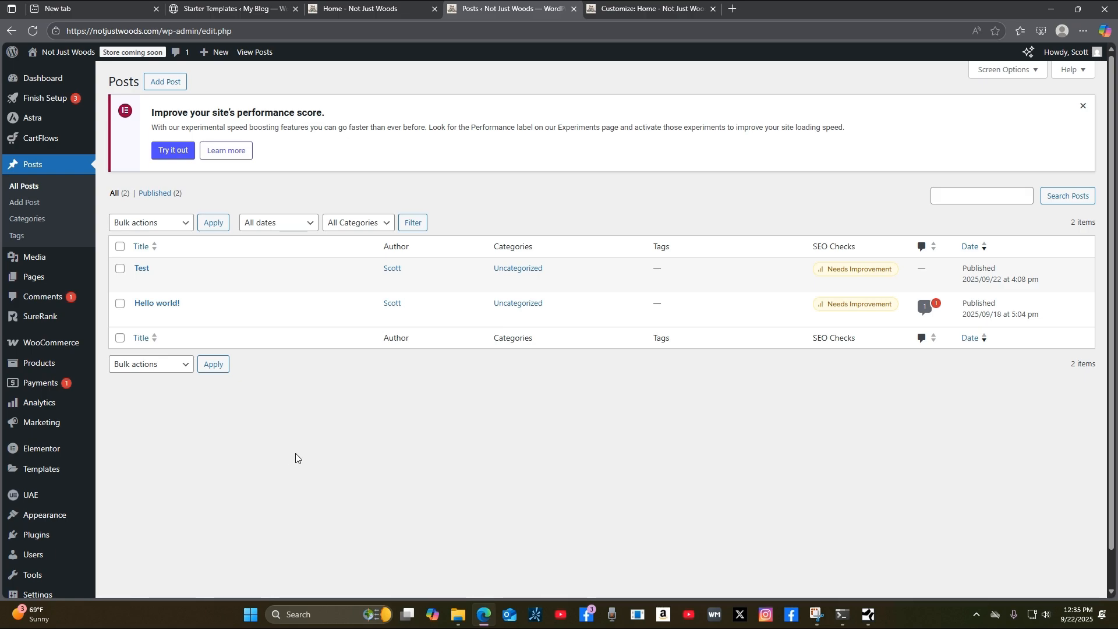
{"action": "mouse_move", "coordinate": [51, 280]}
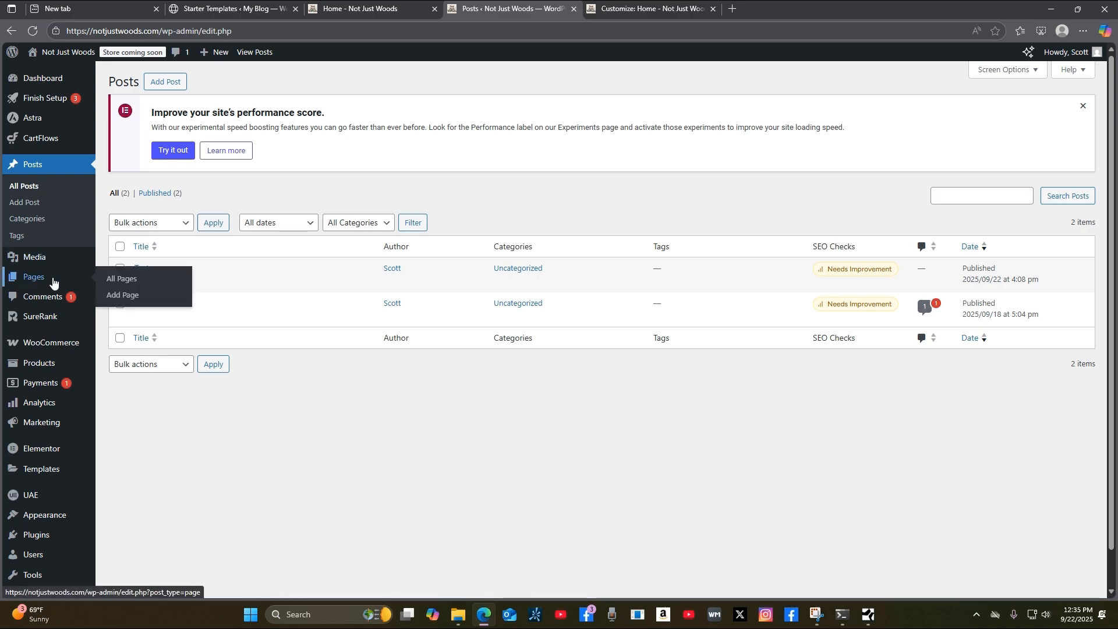
{"action": "left_click", "coordinate": [128, 284]}
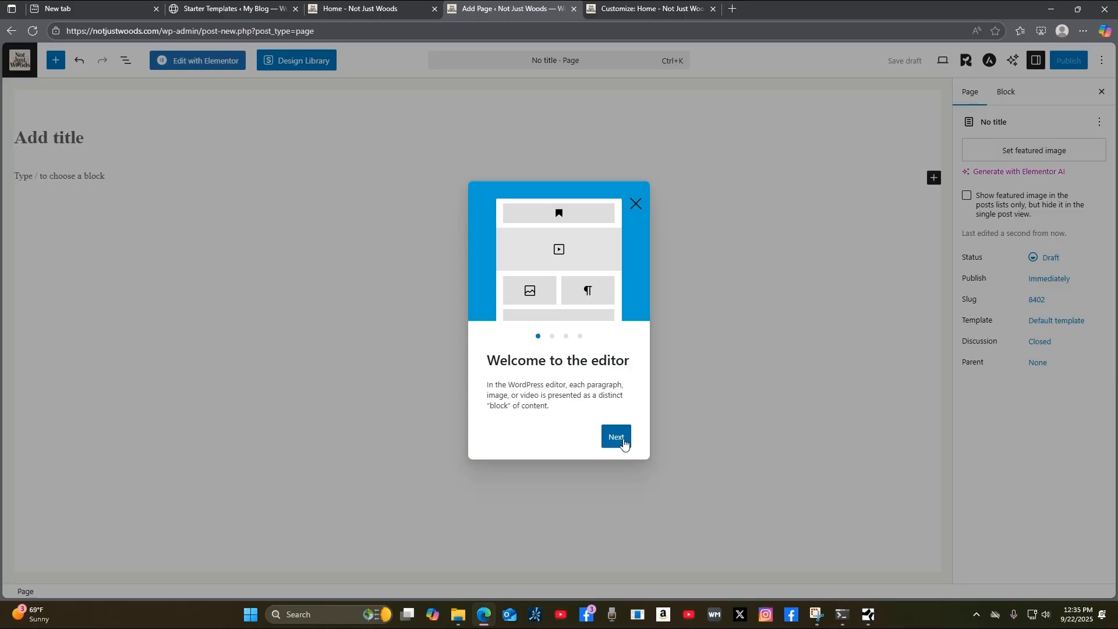
Dismiss the welcome guide, title the new page 'Blog' and publish it.
{"action": "left_click", "coordinate": [621, 438]}
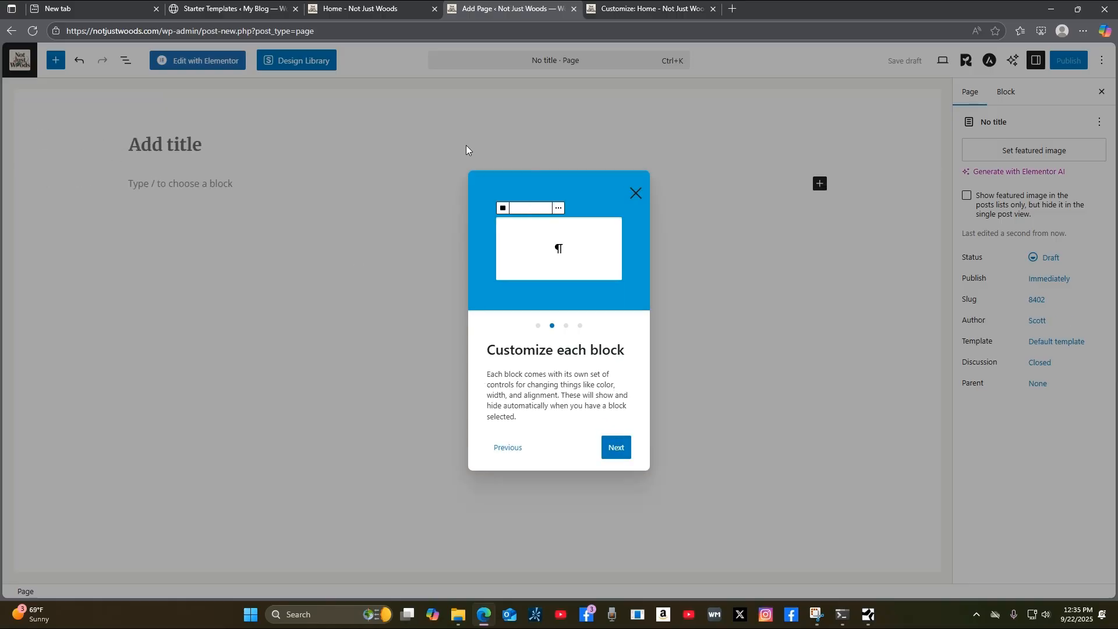
{"action": "left_click", "coordinate": [636, 194]}
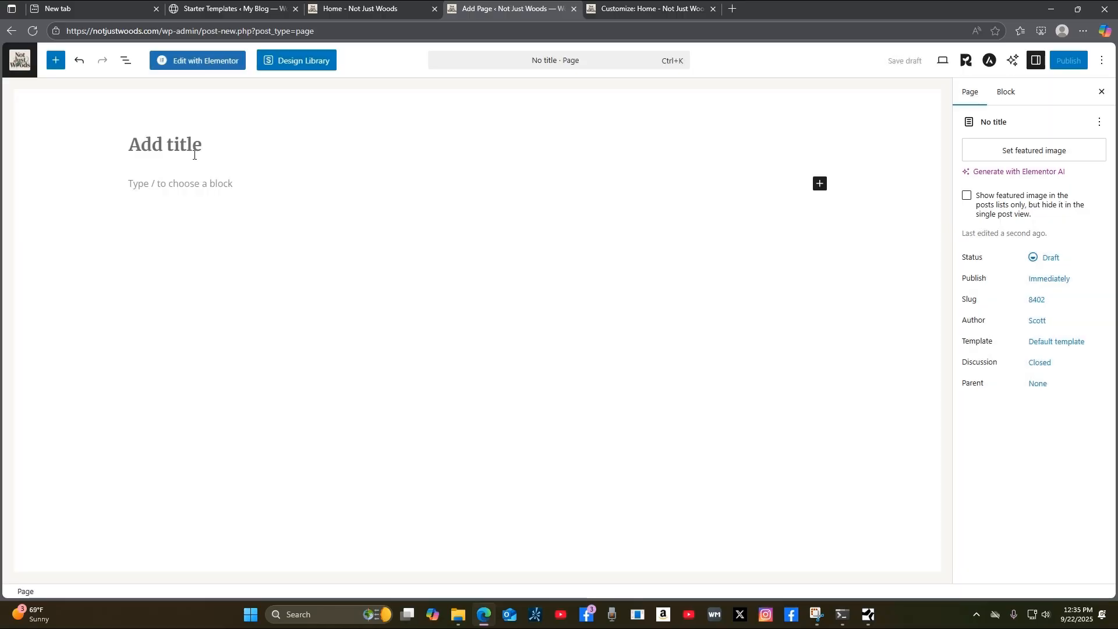
{"action": "left_click", "coordinate": [164, 143]}
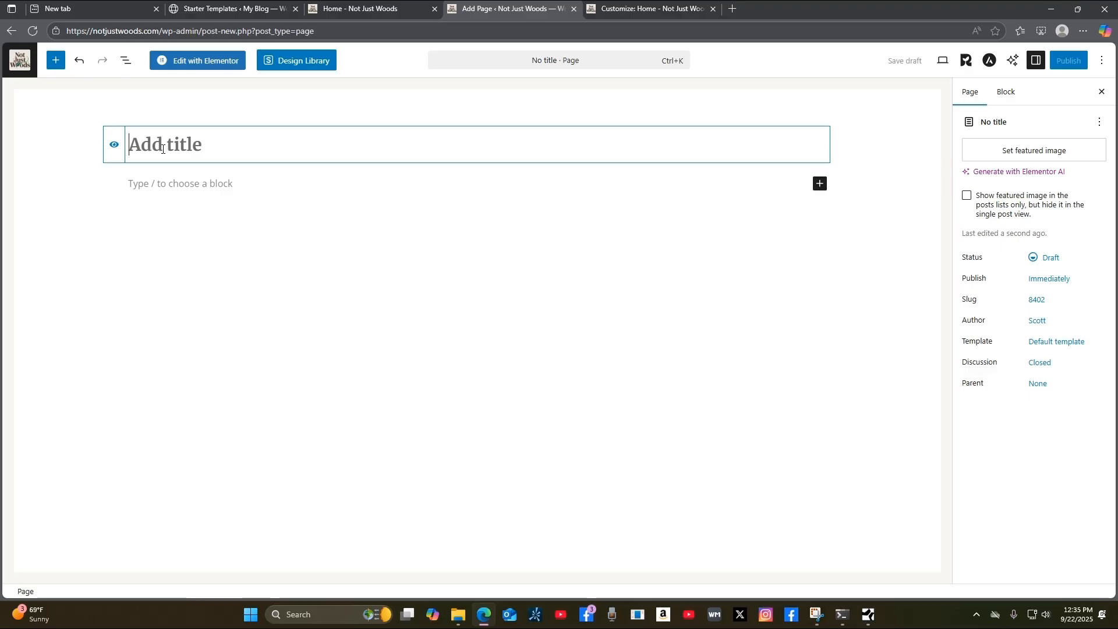
{"action": "type", "text": "Bl"}
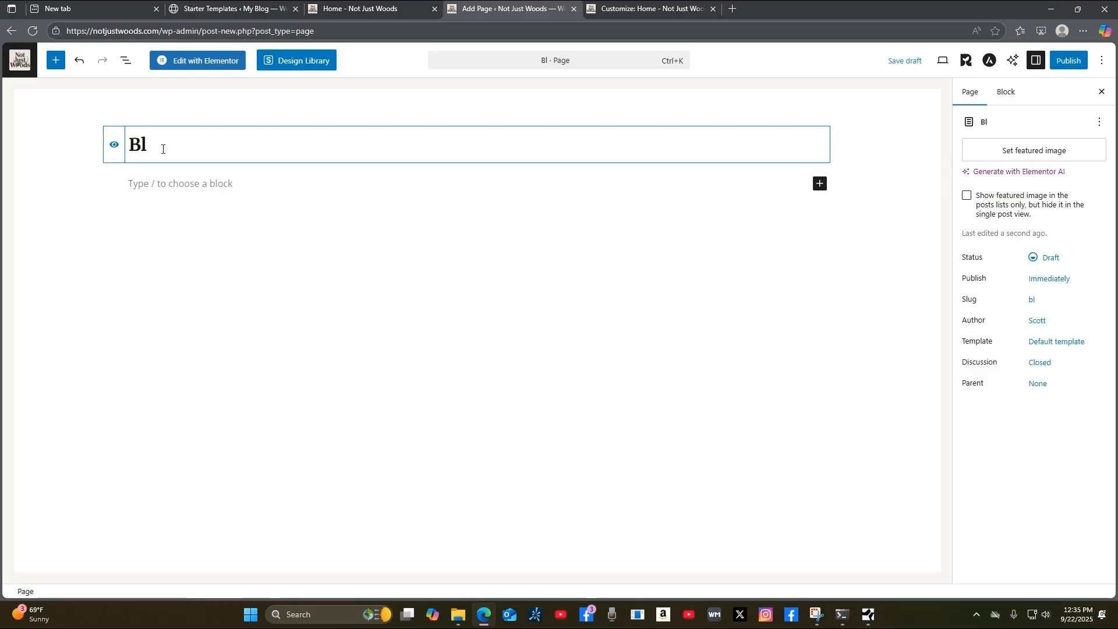
{"action": "type", "text": "og"}
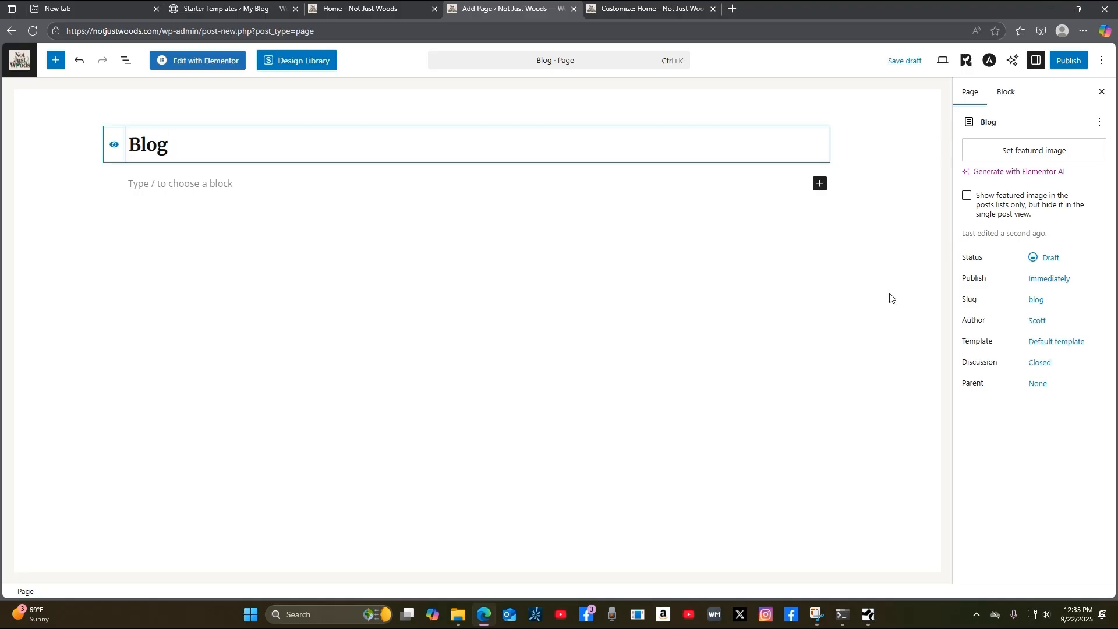
{"action": "left_click", "coordinate": [1074, 67]}
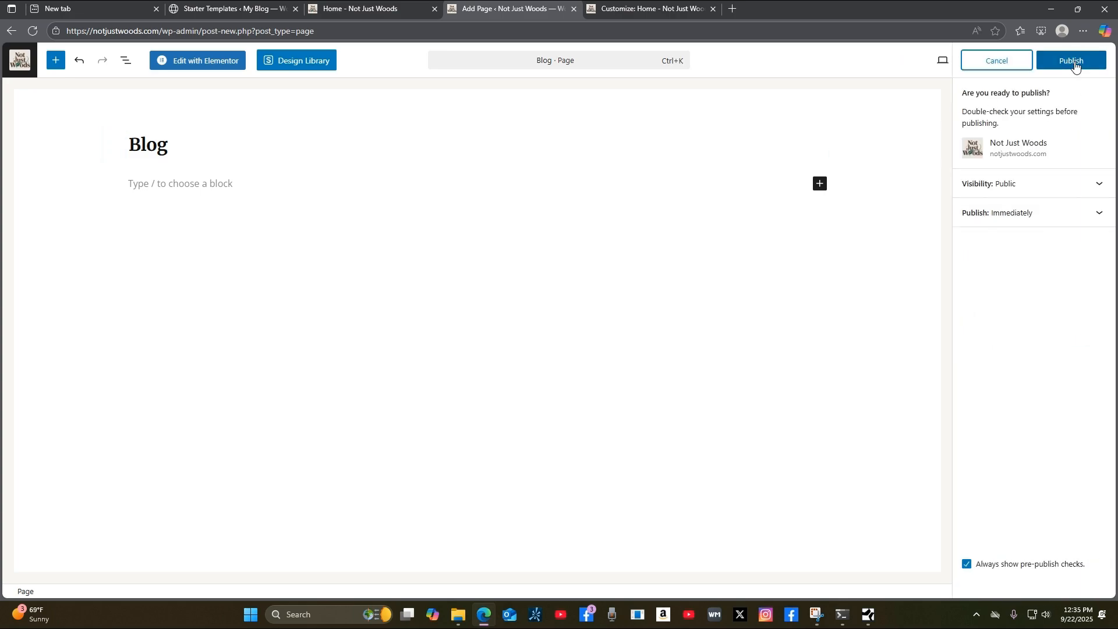
{"action": "left_click", "coordinate": [1082, 64]}
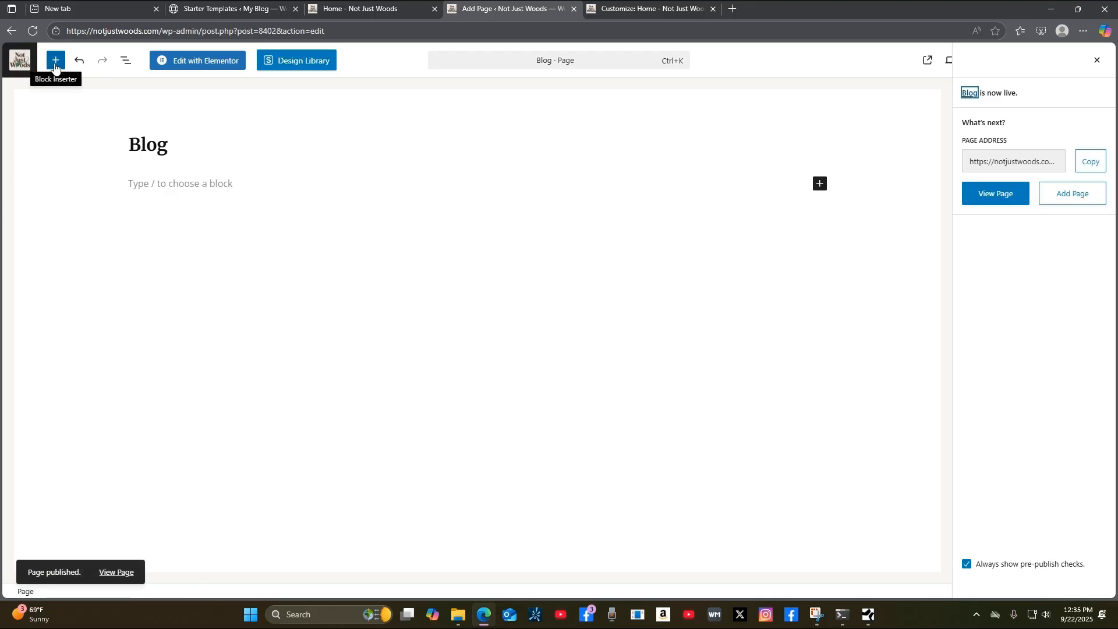
{"action": "left_click", "coordinate": [21, 64]}
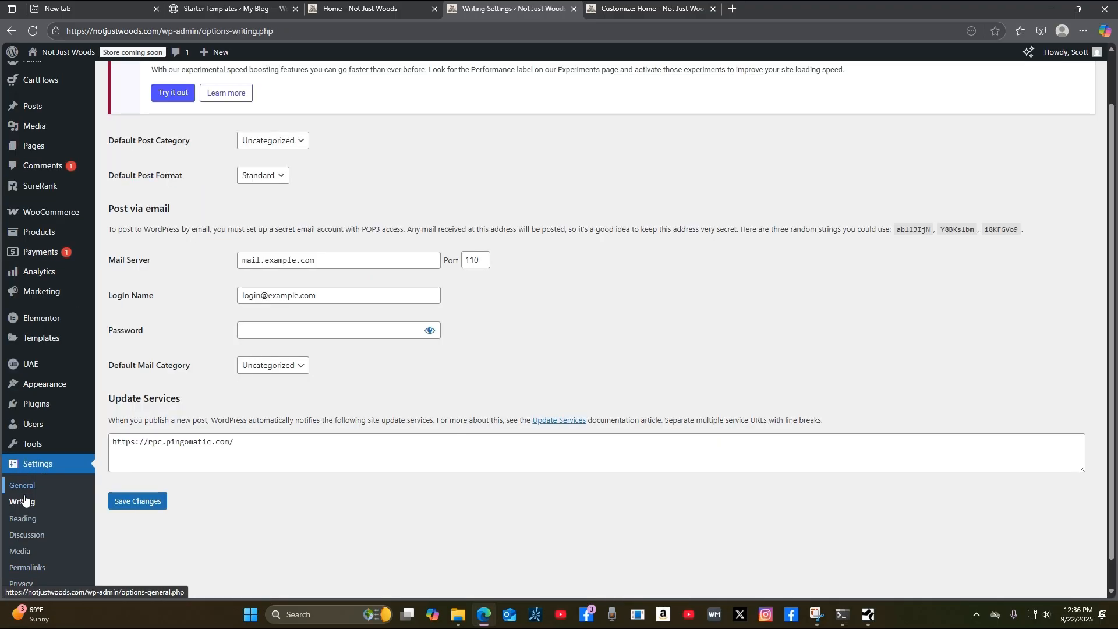
In Reading Settings, set Blog as posts page, 5 posts and 5 feed items, excerpts, and save.
{"action": "left_click", "coordinate": [23, 518]}
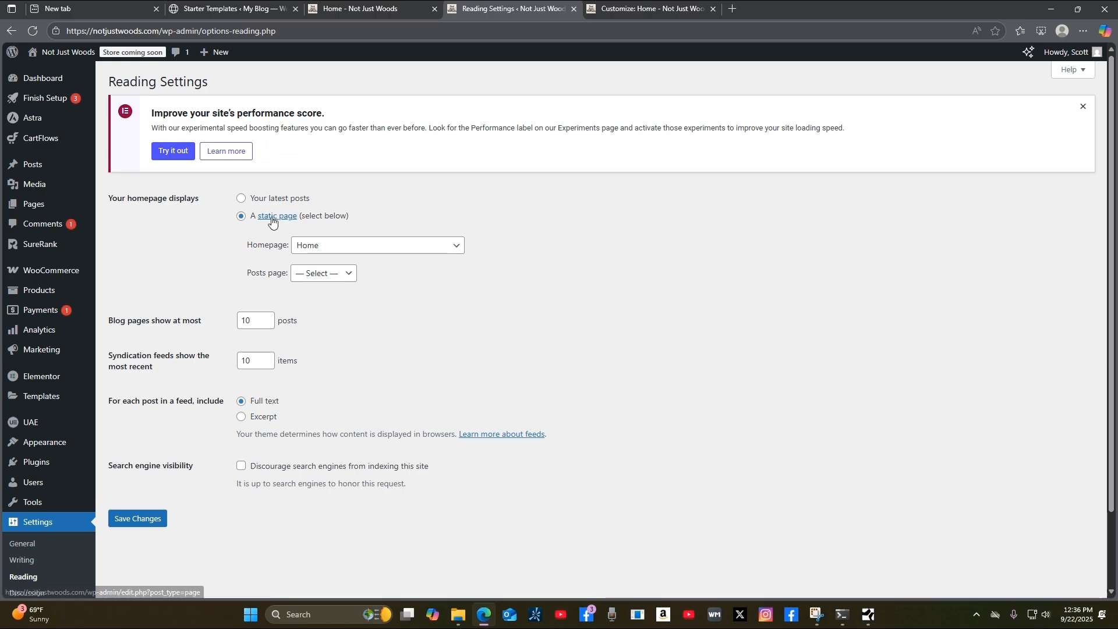
{"action": "left_click", "coordinate": [350, 277]}
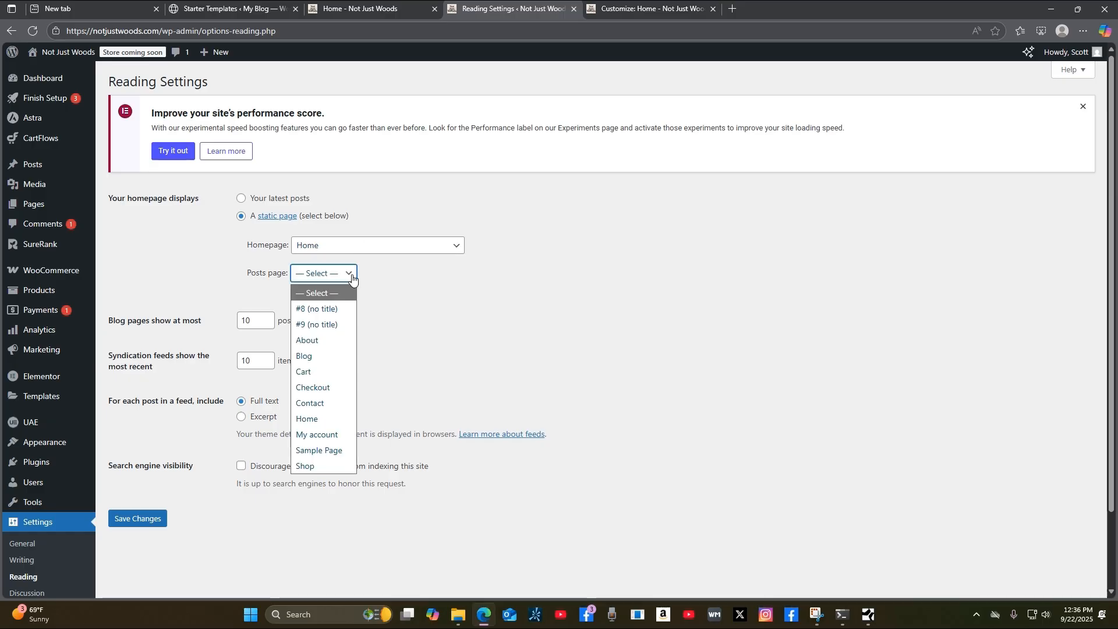
{"action": "left_click", "coordinate": [330, 357]}
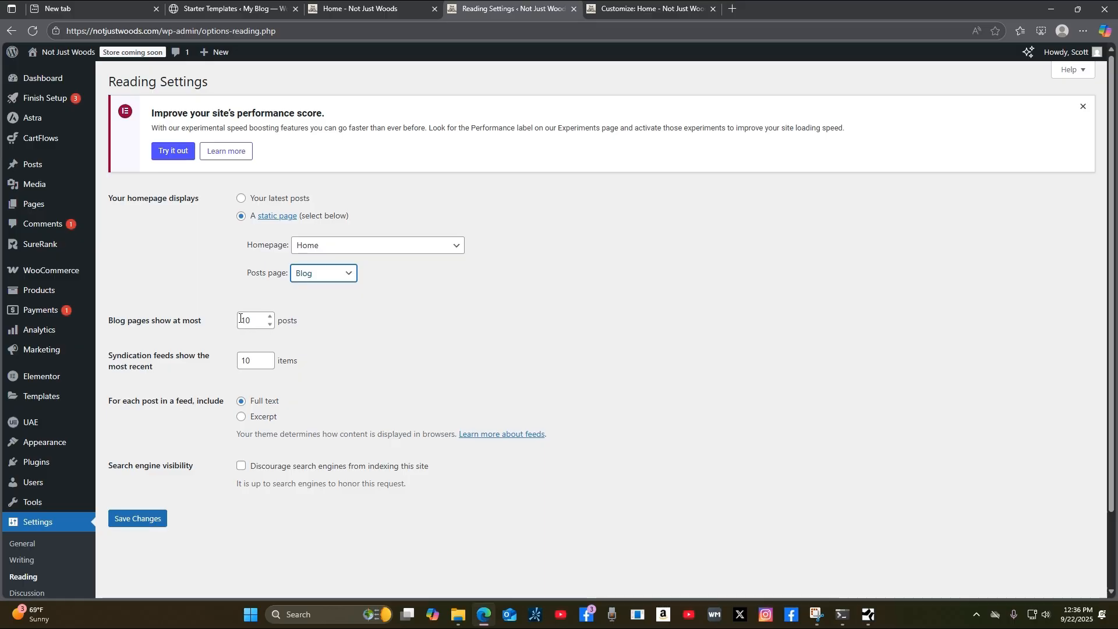
{"action": "left_click", "coordinate": [271, 323]}
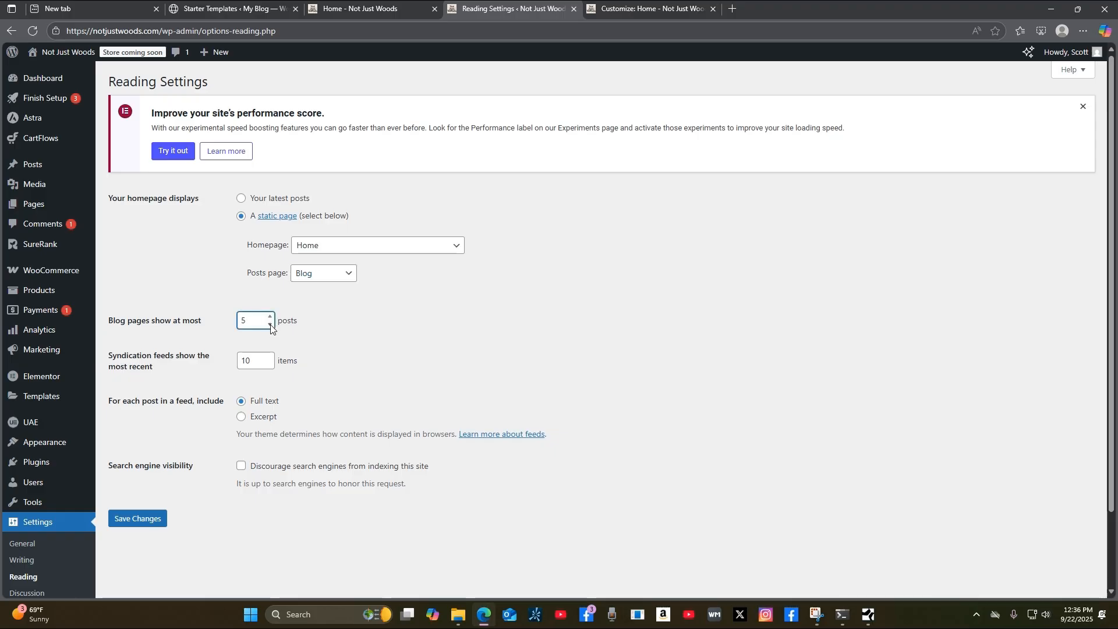
{"action": "double_click", "coordinate": [270, 366]}
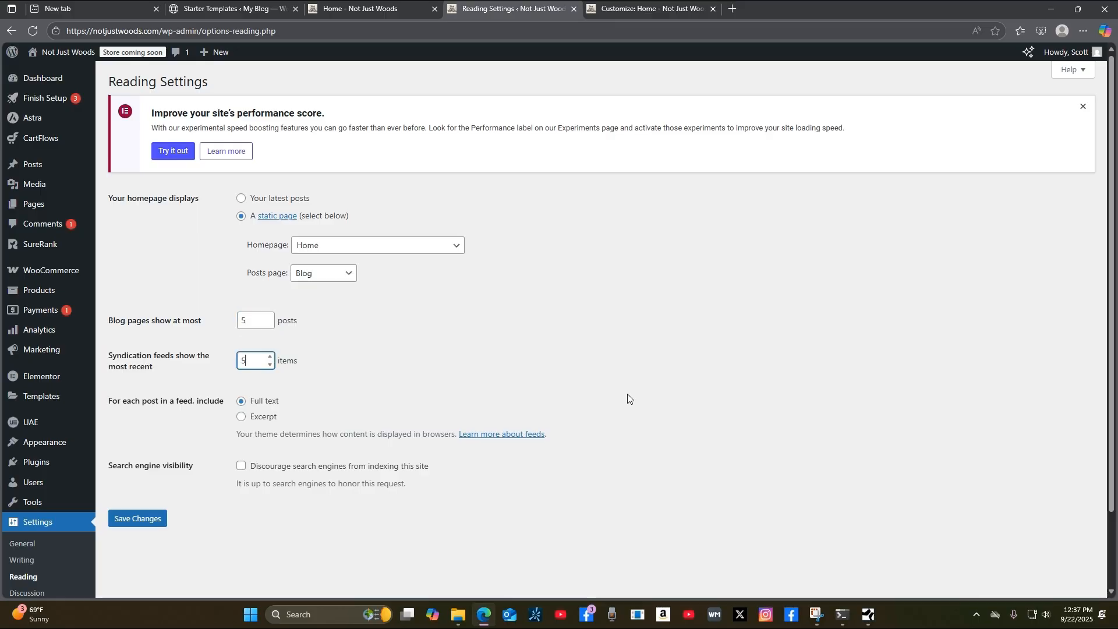
{"action": "scroll", "coordinate": [628, 399], "scroll_direction": "down", "scroll_amount": 2}
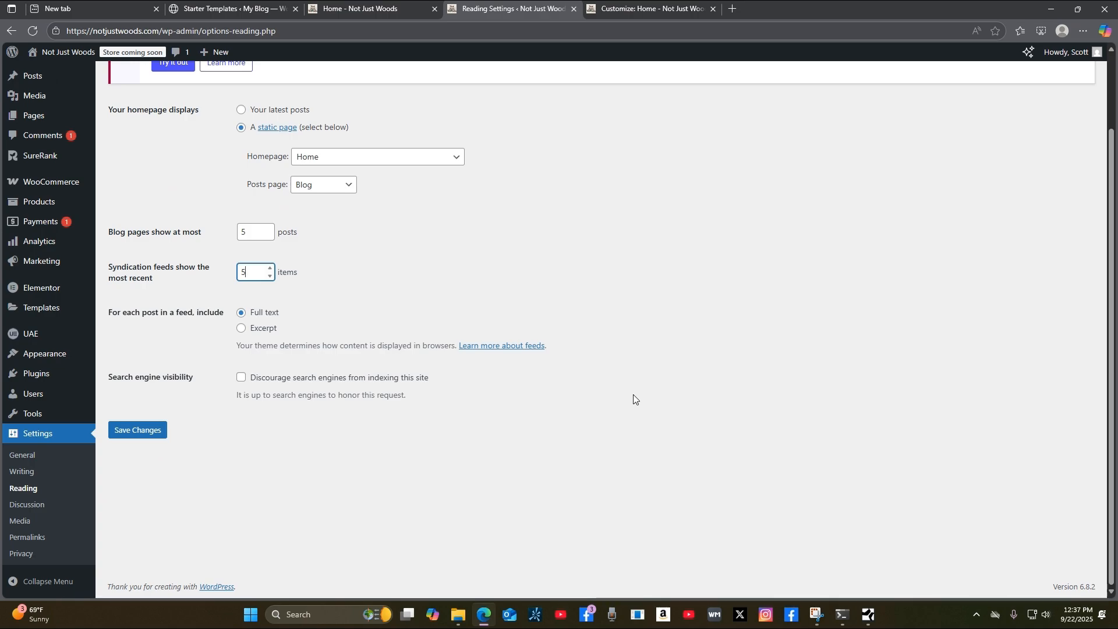
{"action": "left_click", "coordinate": [241, 330]}
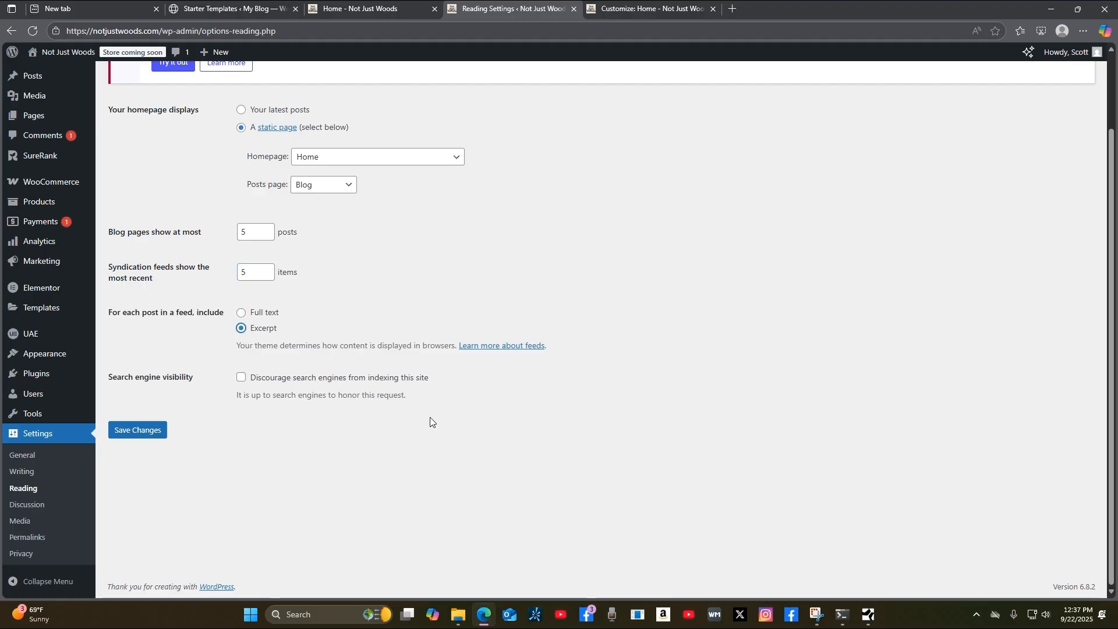
{"action": "scroll", "coordinate": [737, 300], "scroll_direction": "up", "scroll_amount": 1}
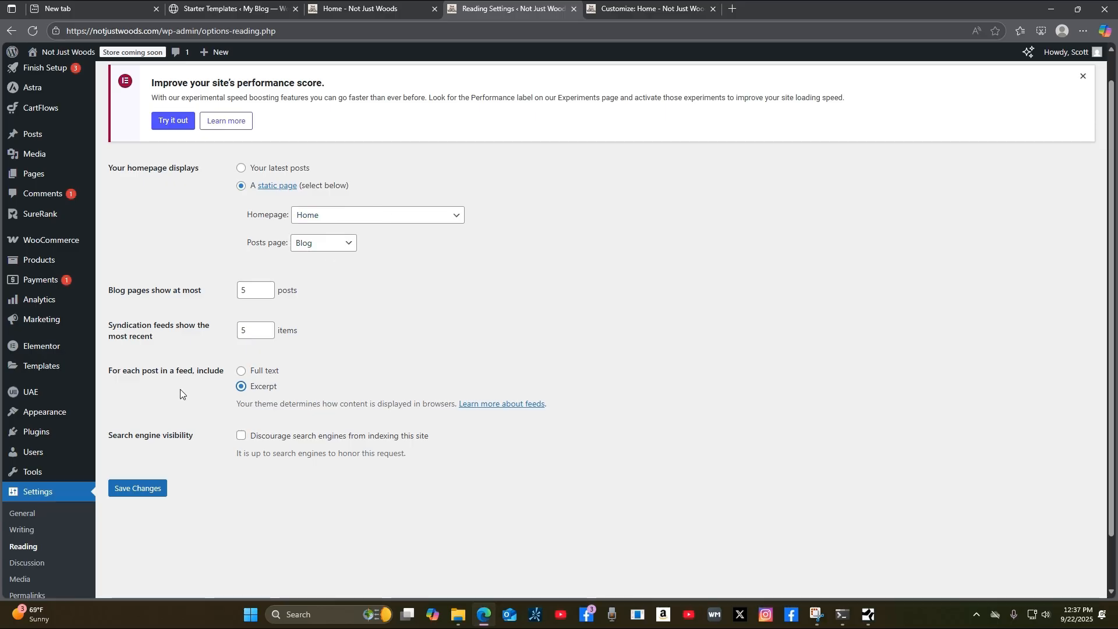
{"action": "left_click", "coordinate": [152, 493]}
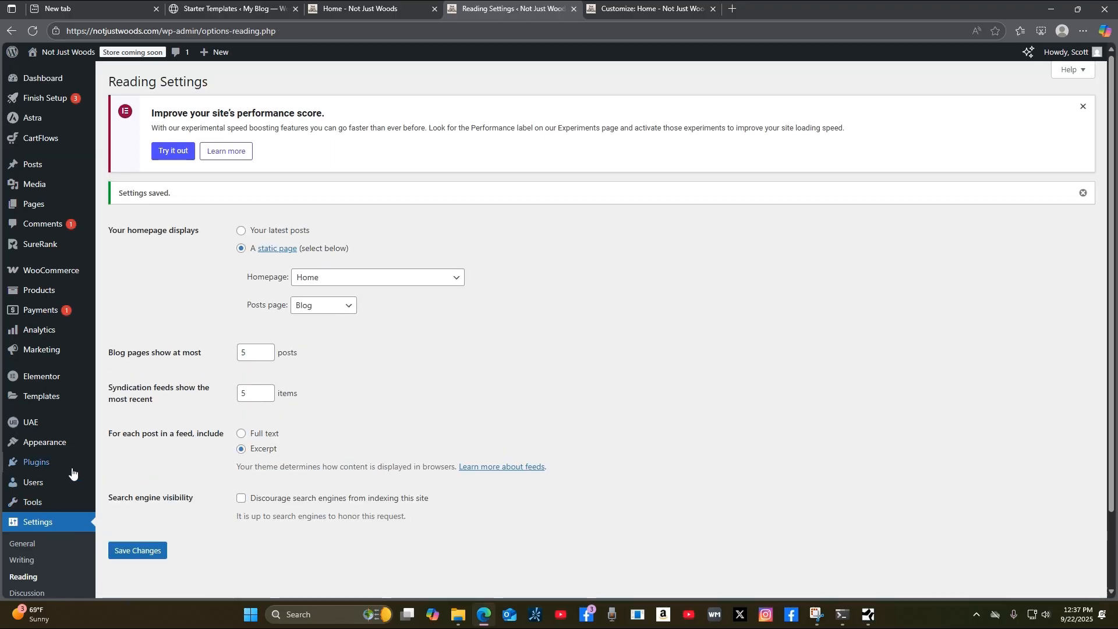
{"action": "mouse_move", "coordinate": [64, 448]}
Reload the live homepage to check it, then go to Appearance > Menus in admin.
{"action": "left_click", "coordinate": [390, 12]}
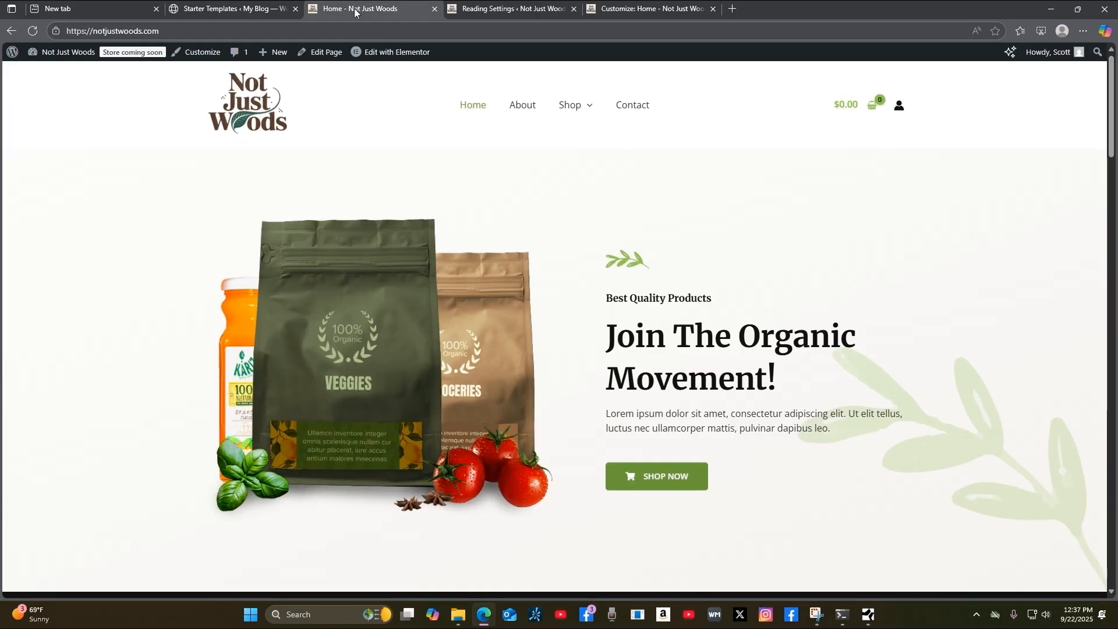
{"action": "left_click", "coordinate": [33, 30]}
{"action": "left_click", "coordinate": [464, 12]}
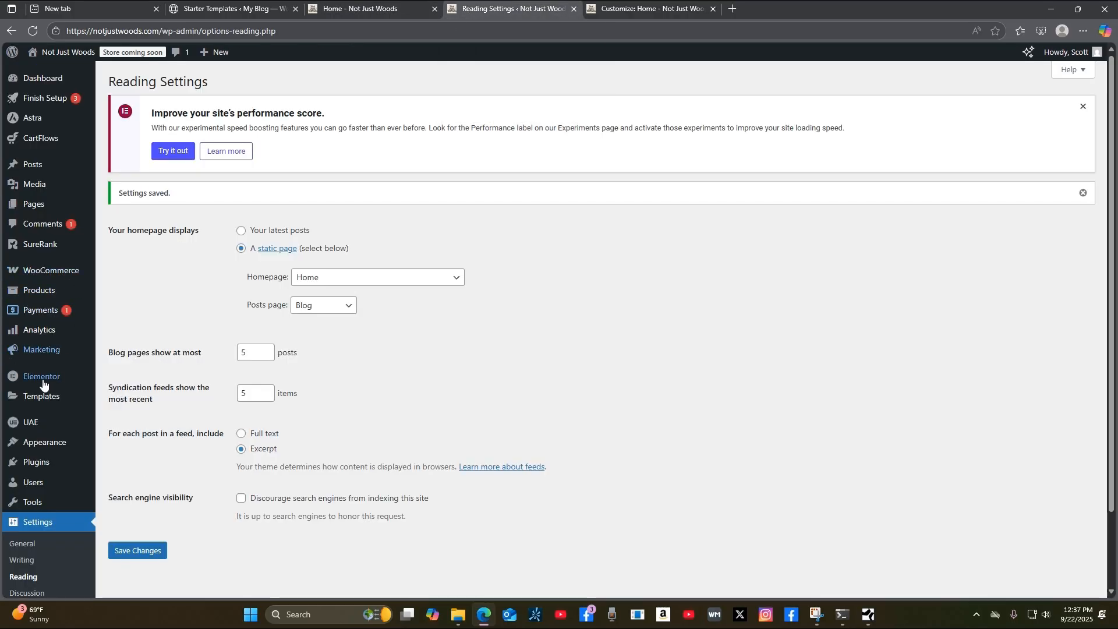
{"action": "mouse_move", "coordinate": [56, 447]}
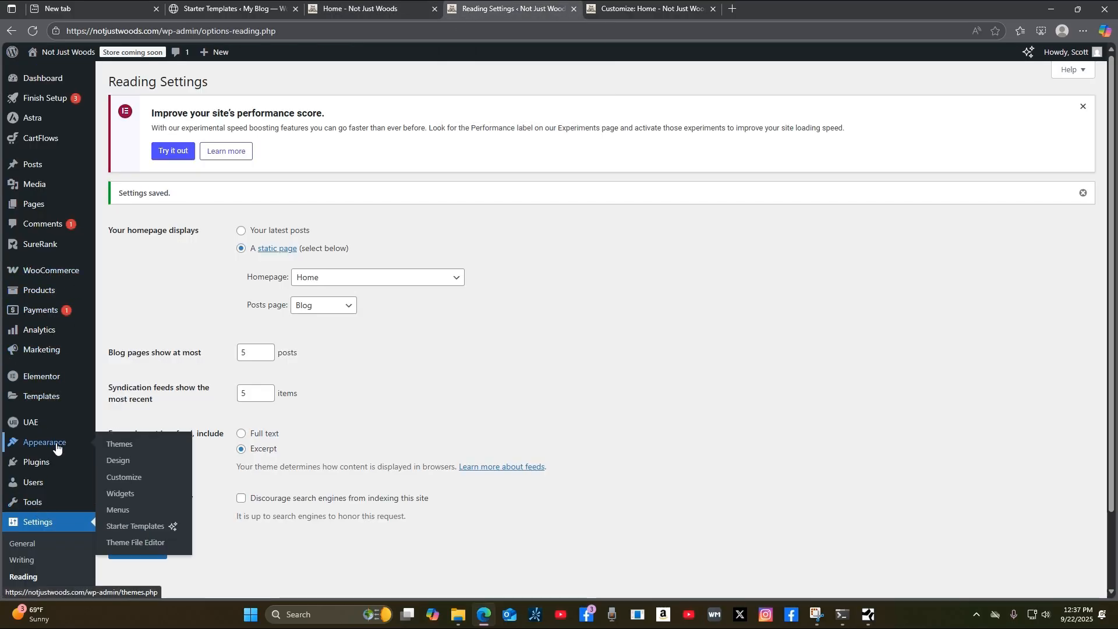
{"action": "left_click", "coordinate": [119, 511]}
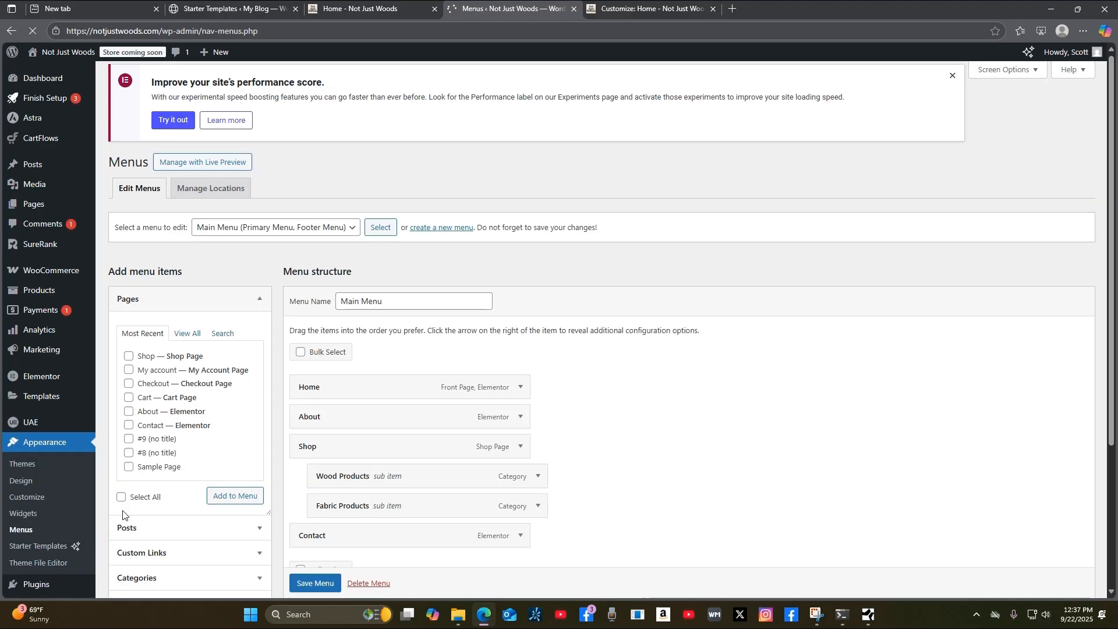
Add the Blog page from the full Pages list to the Main Menu.
{"action": "scroll", "coordinate": [635, 442], "scroll_direction": "down", "scroll_amount": 3}
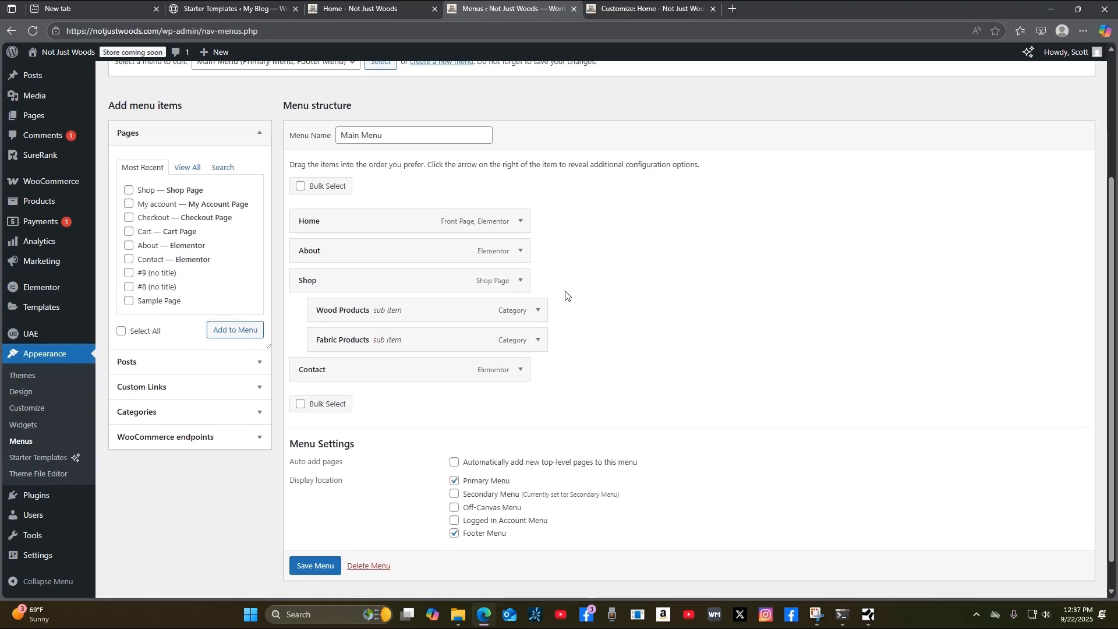
{"action": "left_click", "coordinate": [185, 169]}
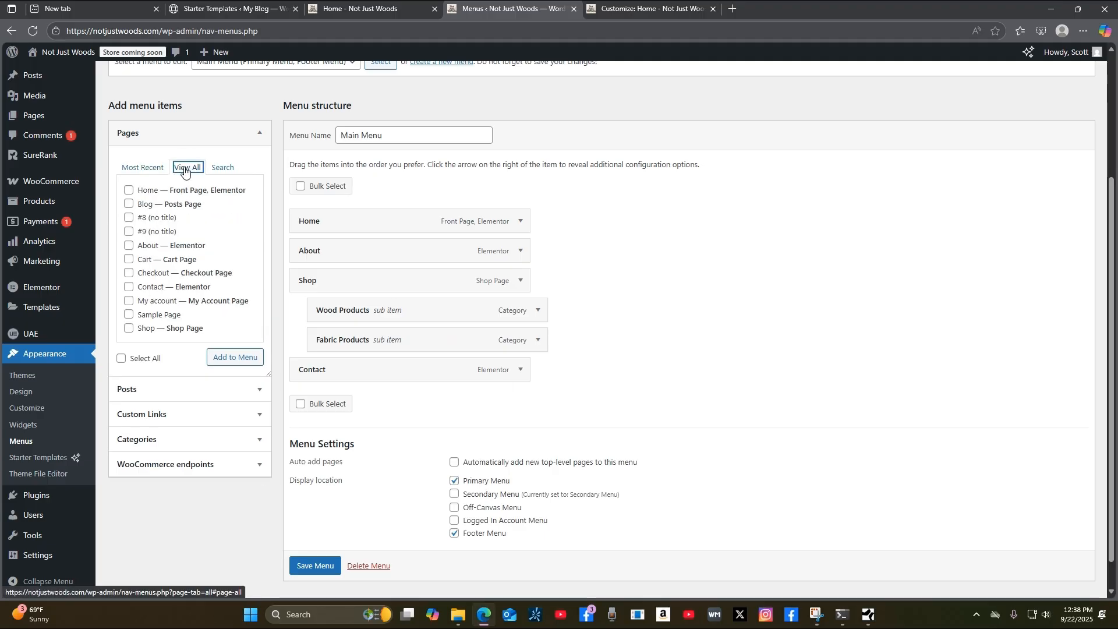
{"action": "left_click", "coordinate": [128, 205]}
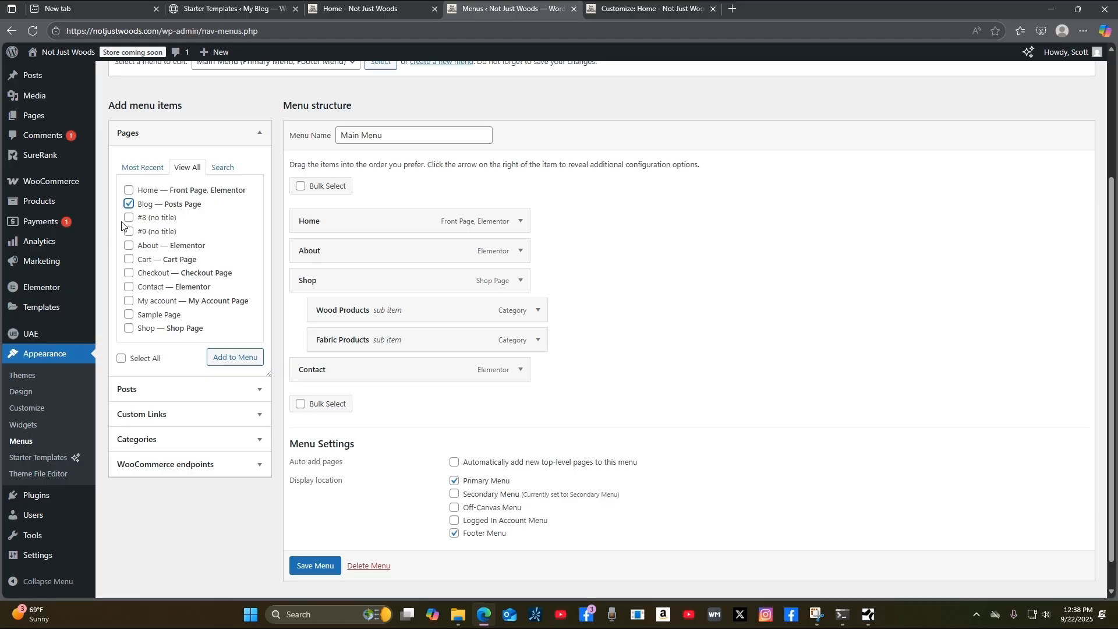
{"action": "left_click", "coordinate": [241, 362]}
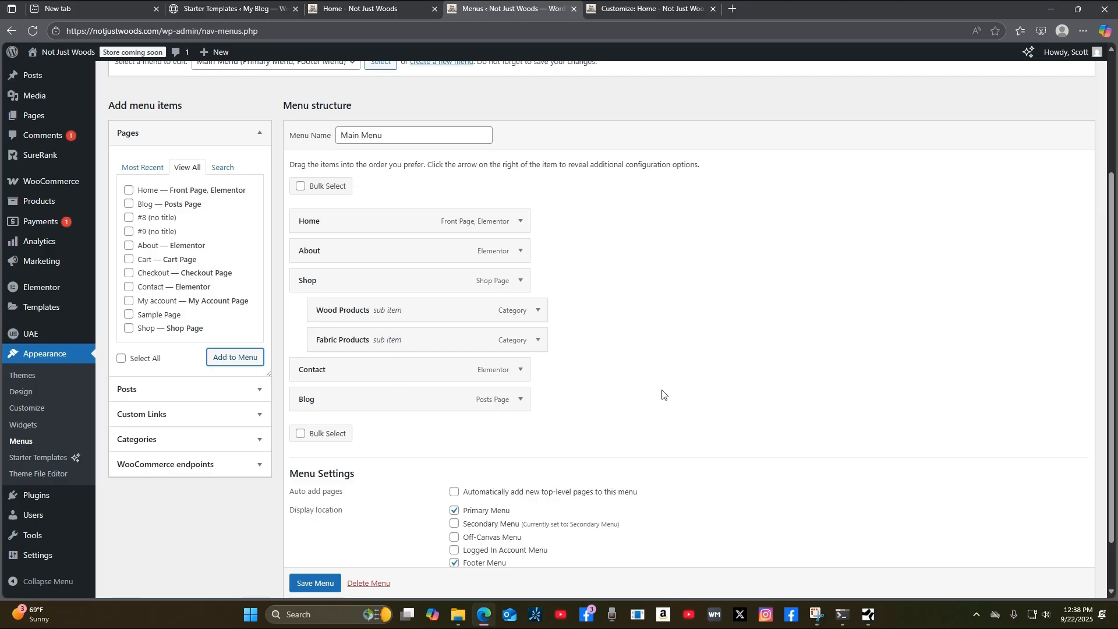
Save the Main Menu with Blog kept as the last item after Contact.
{"action": "scroll", "coordinate": [853, 499], "scroll_direction": "down", "scroll_amount": 1}
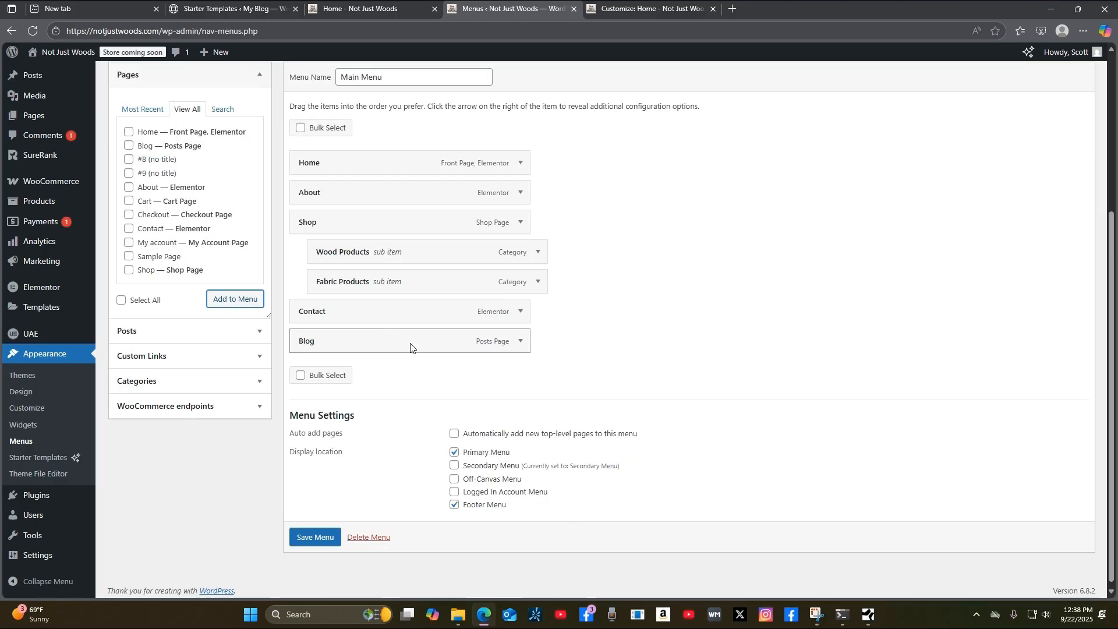
{"action": "mouse_move", "coordinate": [379, 343]}
{"action": "left_mouse_down"}
{"action": "mouse_move", "coordinate": [372, 192]}
{"action": "mouse_move", "coordinate": [373, 341]}
{"action": "left_mouse_up"}
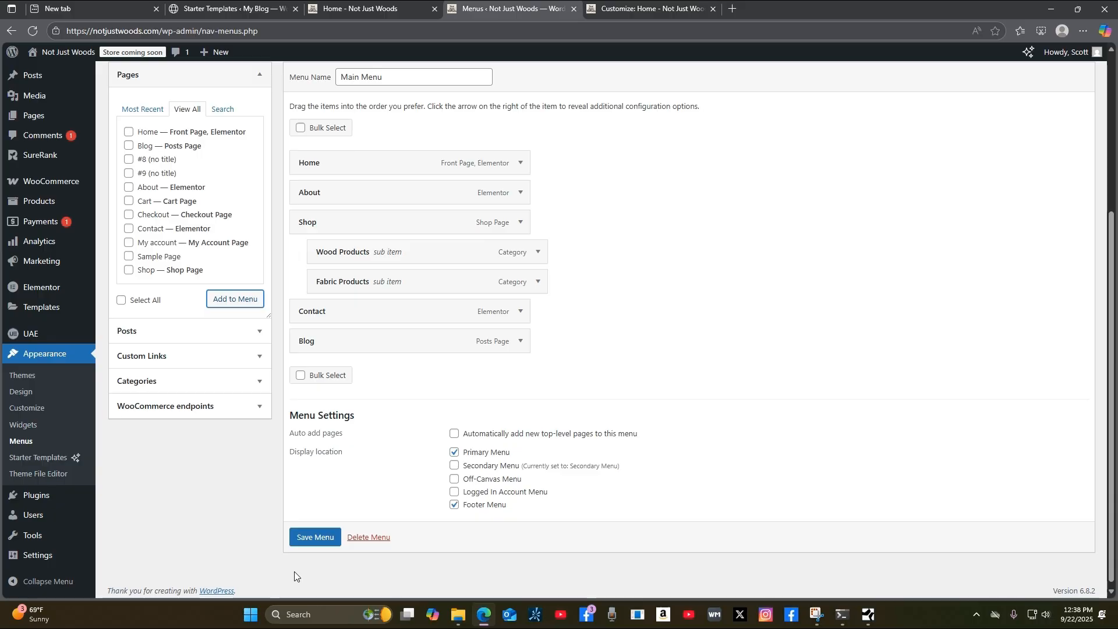
{"action": "left_click", "coordinate": [315, 543]}
{"action": "left_click", "coordinate": [315, 538]}
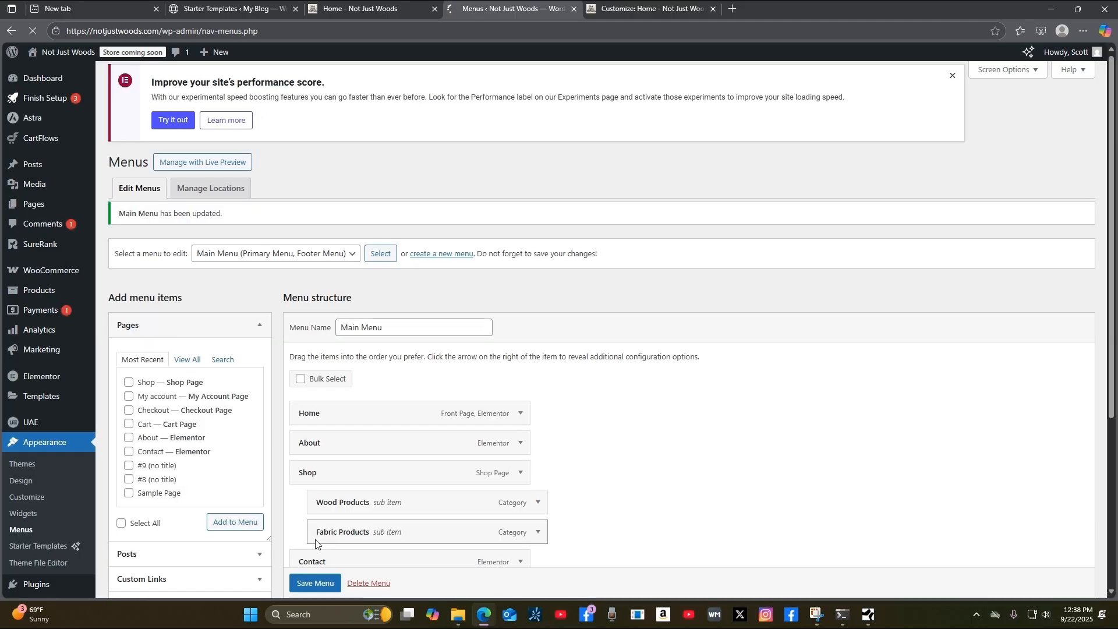
{"action": "left_click", "coordinate": [341, 14]}
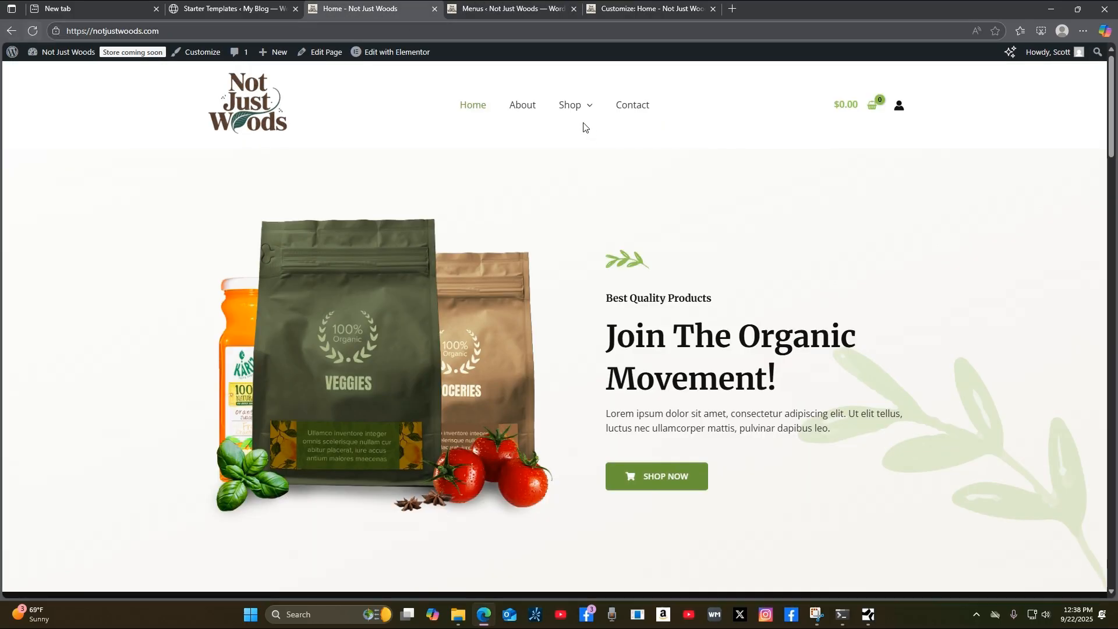
Reload the live homepage and show the Shop submenu listing Wood Products and Fabric Products.
{"action": "left_click", "coordinate": [34, 30]}
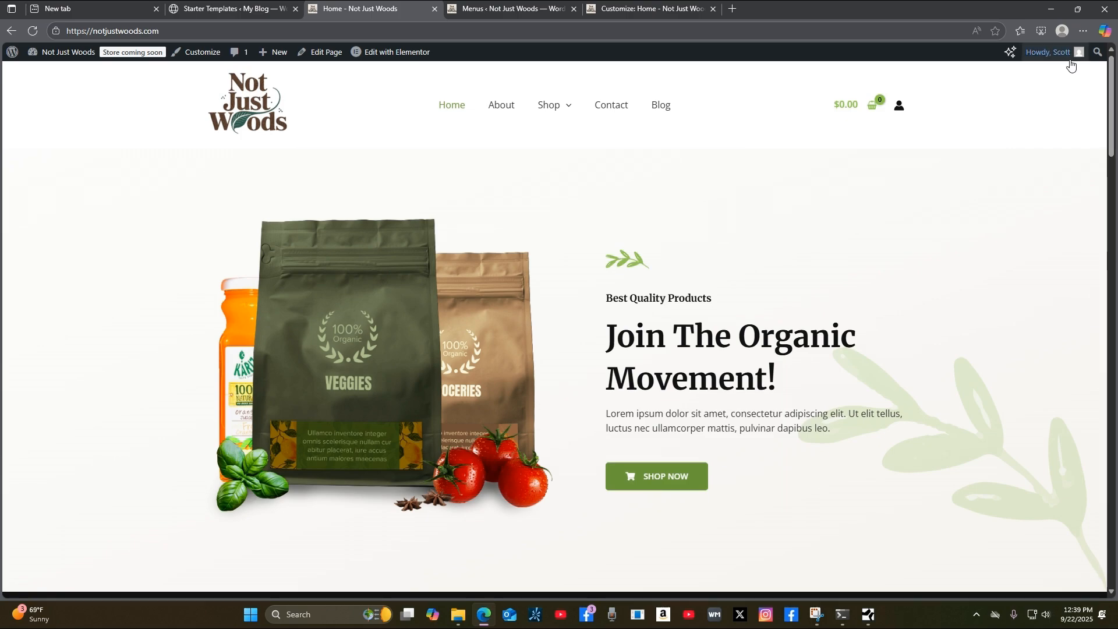
{"action": "scroll", "coordinate": [1077, 208], "scroll_direction": "down", "scroll_amount": 6}
{"action": "scroll", "coordinate": [1090, 211], "scroll_direction": "up", "scroll_amount": 6}
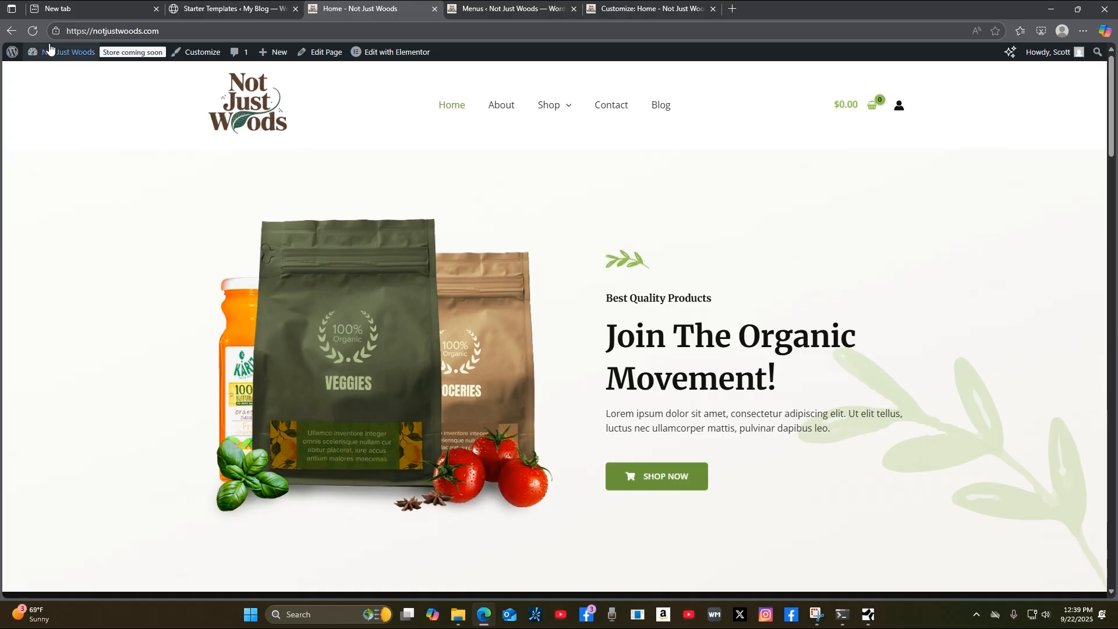
{"action": "mouse_move", "coordinate": [77, 57]}
{"action": "mouse_move", "coordinate": [529, 110]}
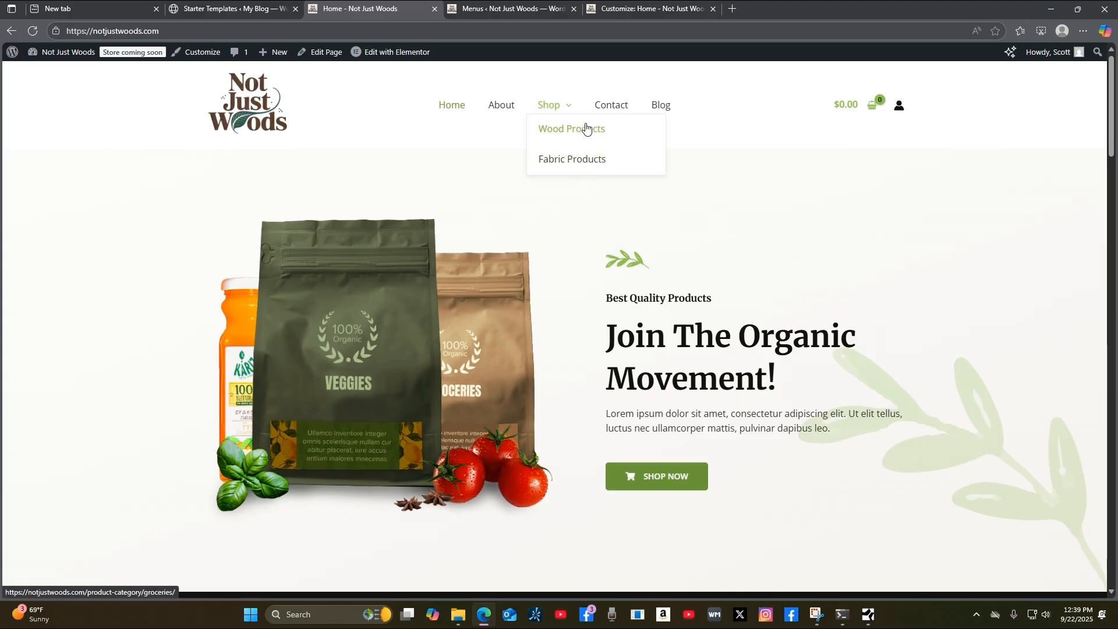
Follow Shop > Wood Products on the live site to see where it leads.
{"action": "left_click", "coordinate": [584, 132]}
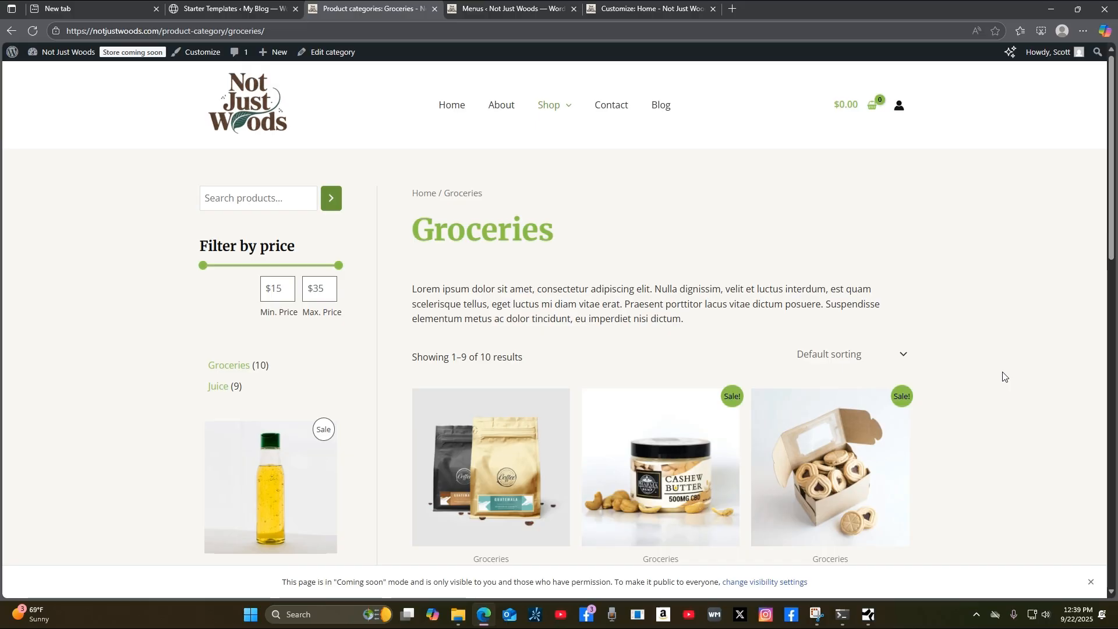
{"action": "scroll", "coordinate": [1011, 375], "scroll_direction": "down", "scroll_amount": 3}
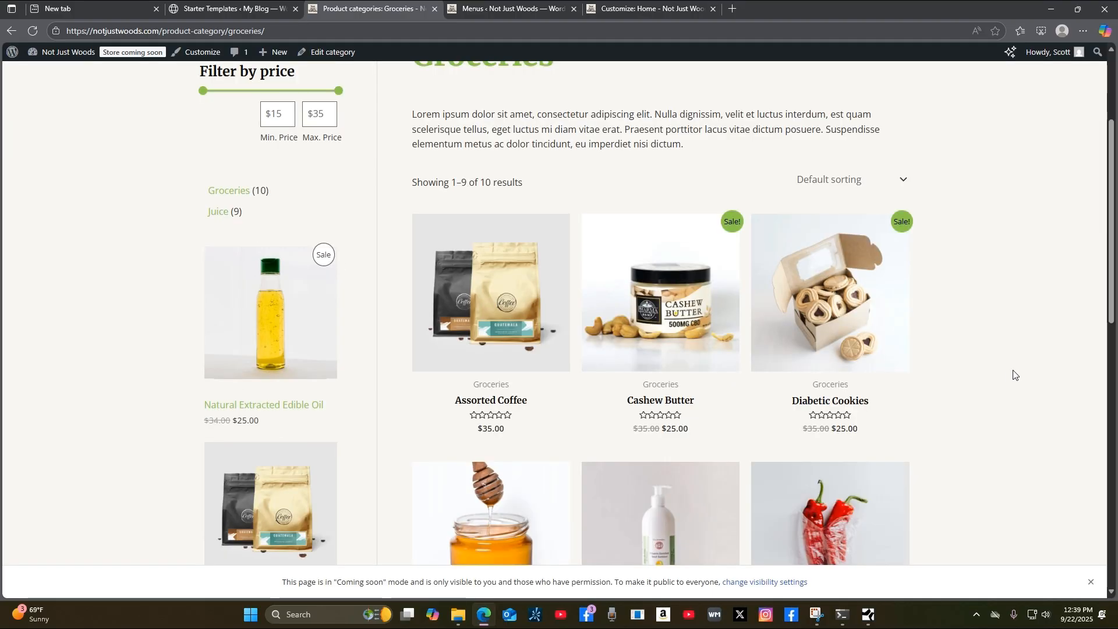
{"action": "scroll", "coordinate": [1015, 375], "scroll_direction": "up", "scroll_amount": 3}
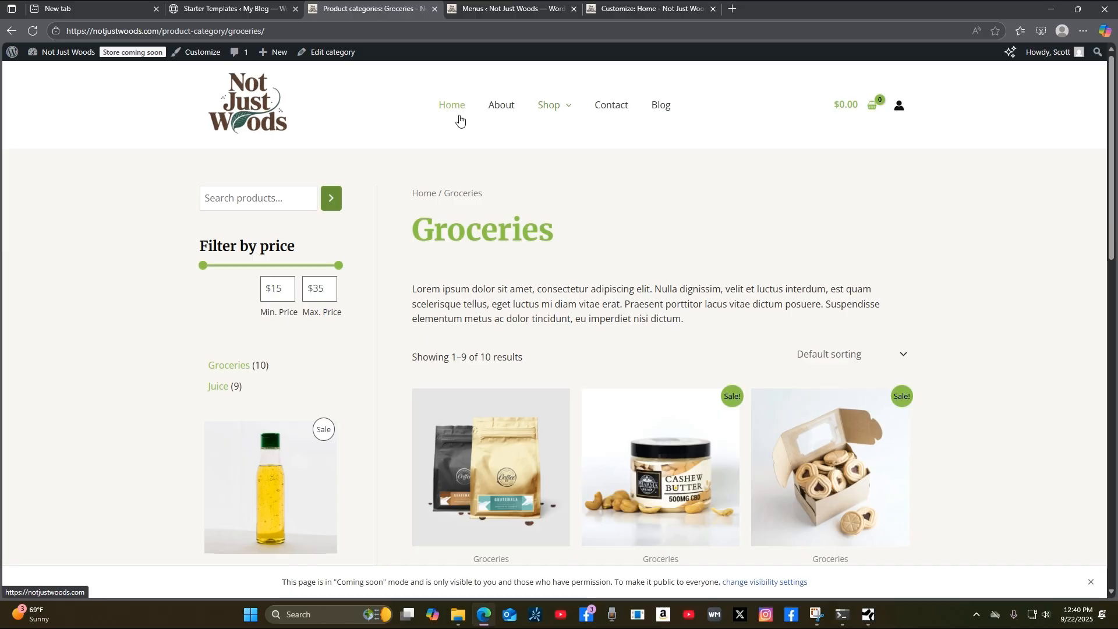
Follow Shop > Fabric Products, which opens the Juice category page.
{"action": "left_click", "coordinate": [573, 165]}
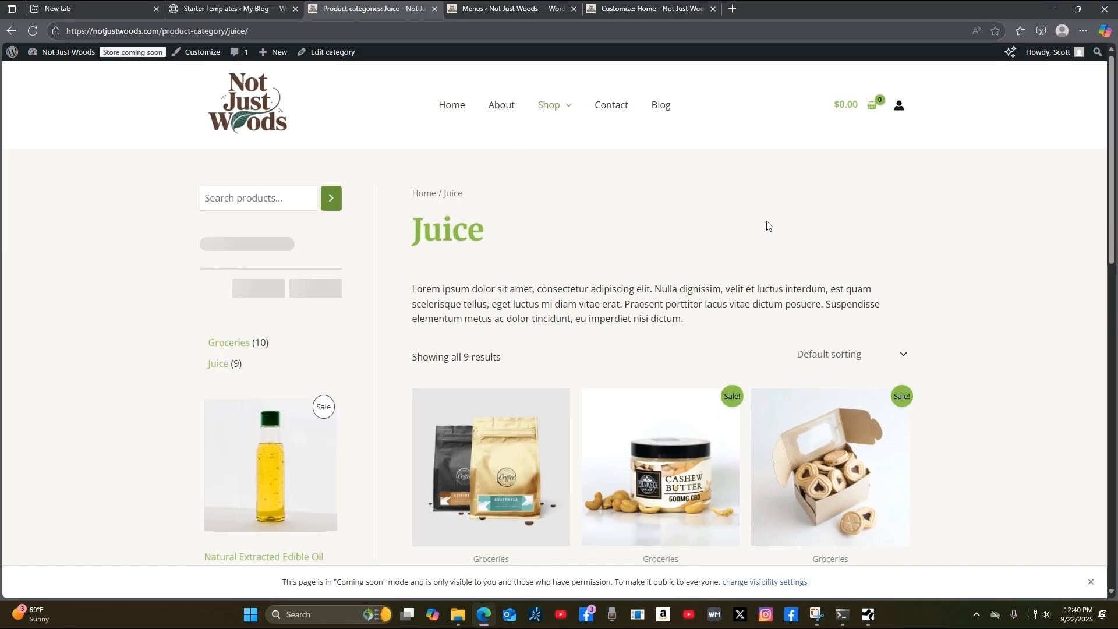
{"action": "scroll", "coordinate": [1002, 384], "scroll_direction": "down", "scroll_amount": 5}
{"action": "scroll", "coordinate": [1008, 390], "scroll_direction": "down", "scroll_amount": 10}
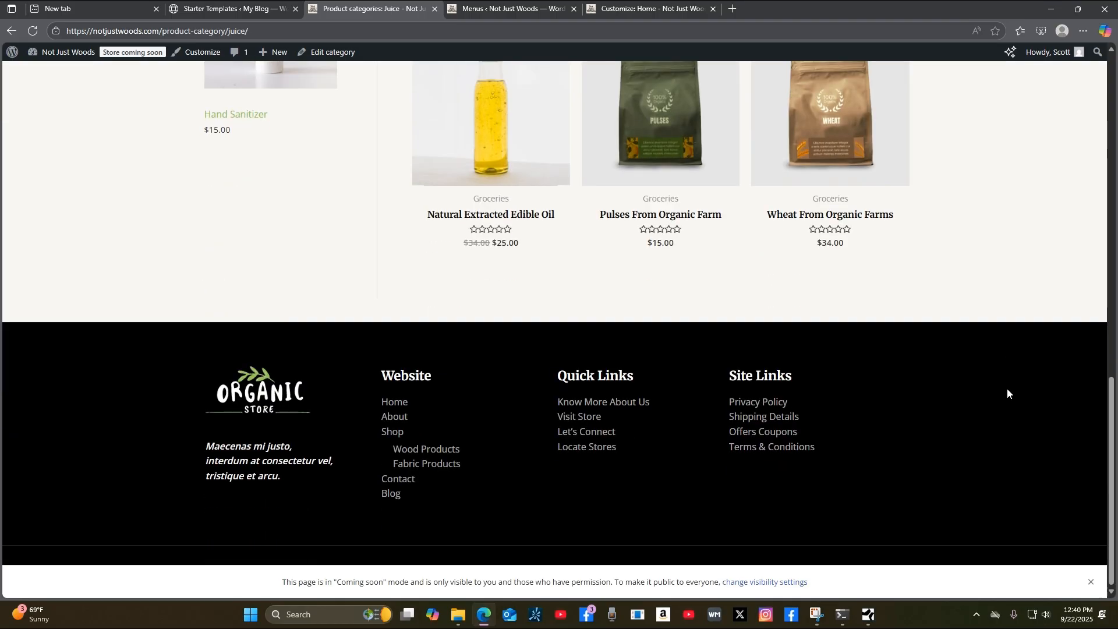
{"action": "scroll", "coordinate": [1007, 388], "scroll_direction": "up", "scroll_amount": 11}
{"action": "scroll", "coordinate": [1020, 385], "scroll_direction": "up", "scroll_amount": 4}
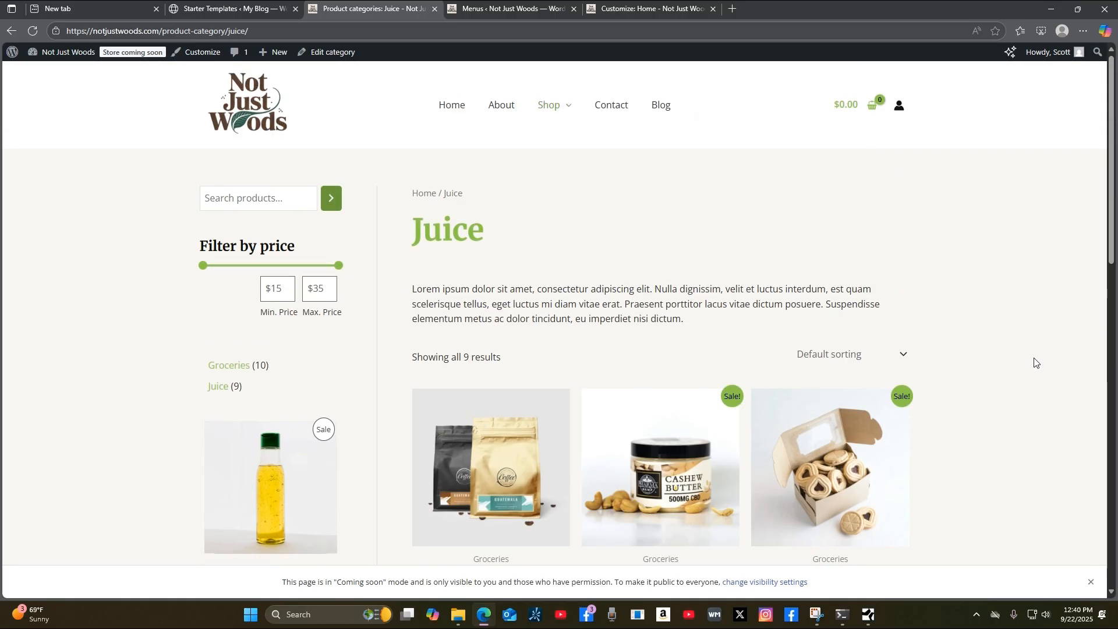
{"action": "mouse_move", "coordinate": [542, 106]}
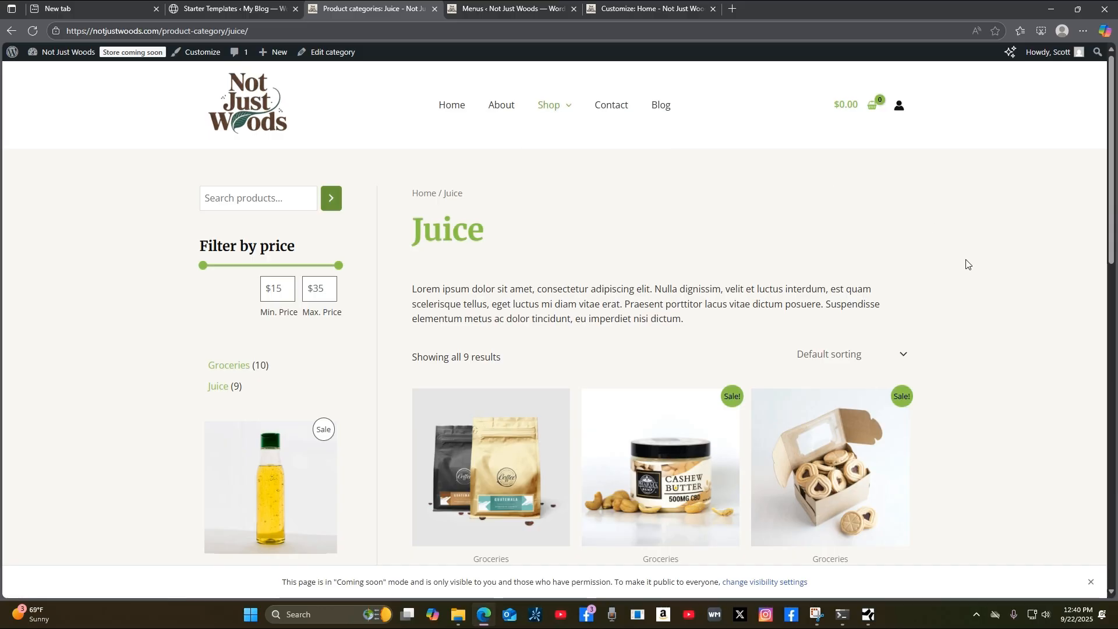
{"action": "scroll", "coordinate": [992, 293], "scroll_direction": "down", "scroll_amount": 5}
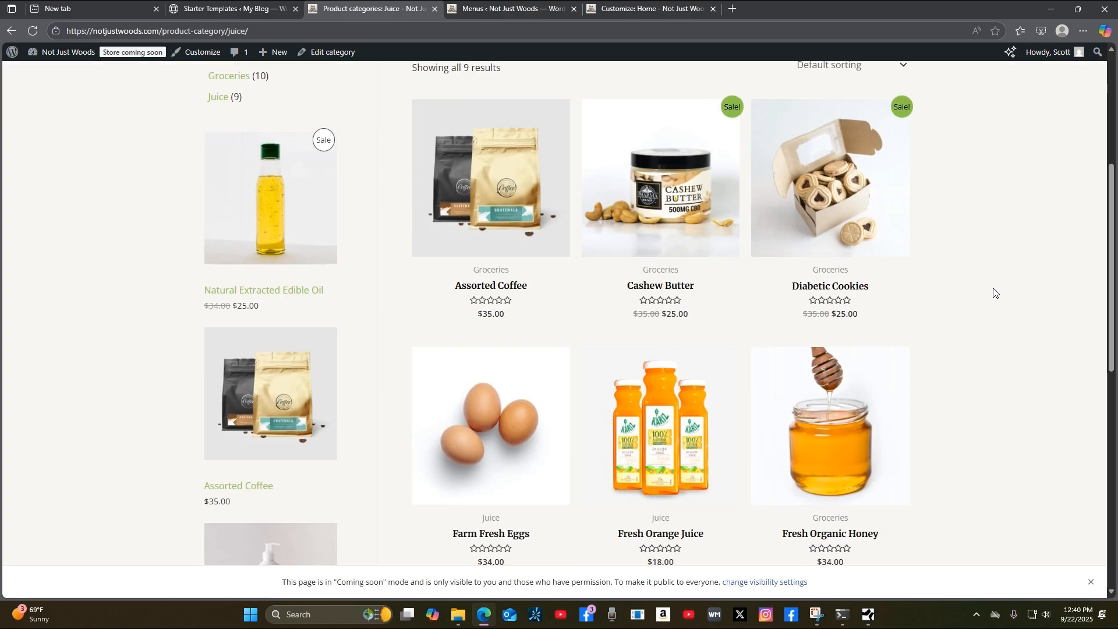
{"action": "scroll", "coordinate": [995, 293], "scroll_direction": "up", "scroll_amount": 5}
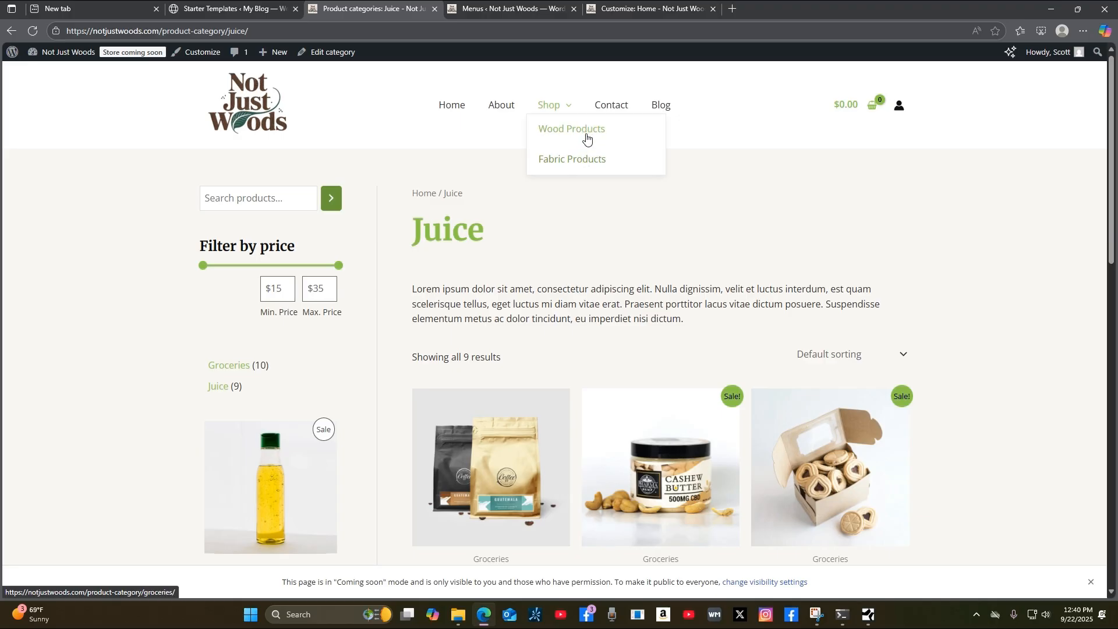
{"action": "scroll", "coordinate": [987, 305], "scroll_direction": "down", "scroll_amount": 3}
{"action": "scroll", "coordinate": [990, 306], "scroll_direction": "up", "scroll_amount": 3}
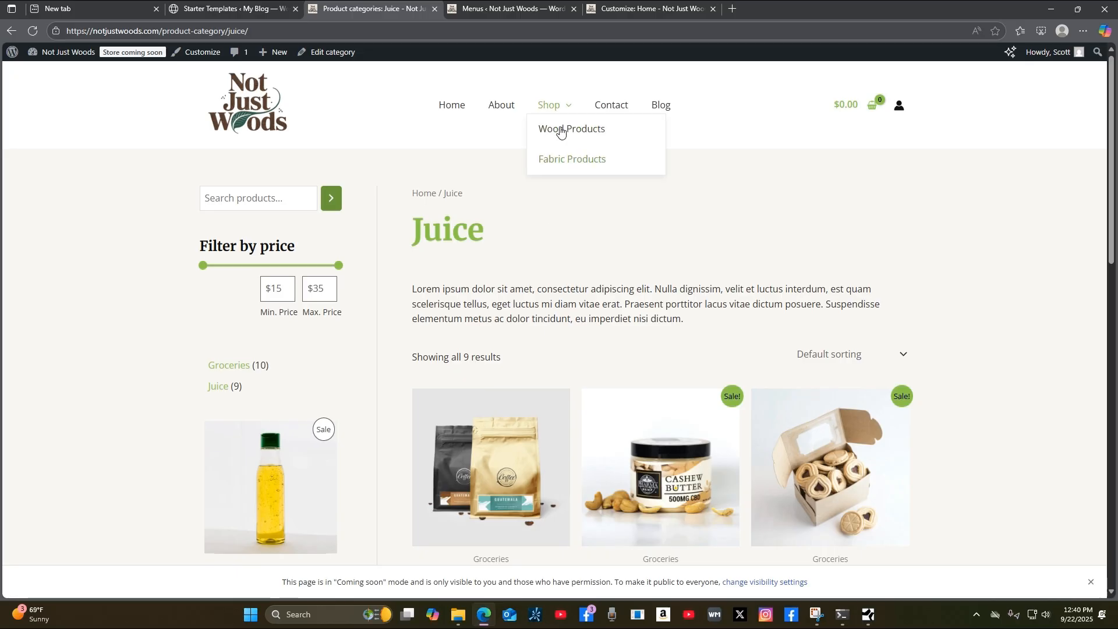
Open Shop > Wood Products again, landing on the Groceries category with 10 products.
{"action": "left_click", "coordinate": [561, 135]}
{"action": "scroll", "coordinate": [1073, 451], "scroll_direction": "down", "scroll_amount": 3}
{"action": "scroll", "coordinate": [1076, 452], "scroll_direction": "up", "scroll_amount": 3}
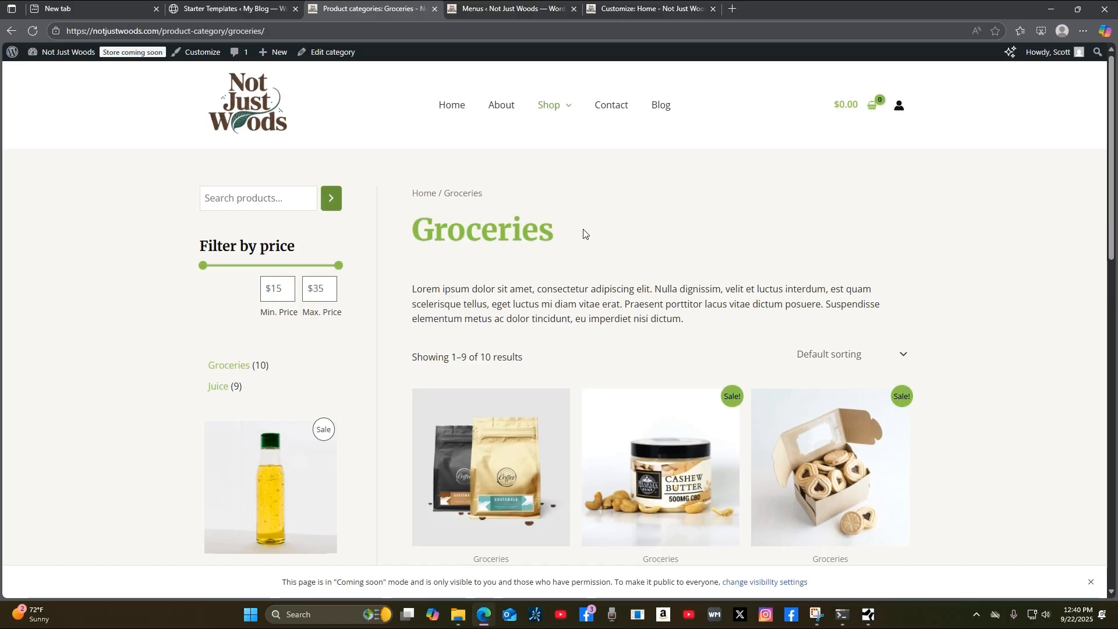
{"action": "mouse_move", "coordinate": [64, 52]}
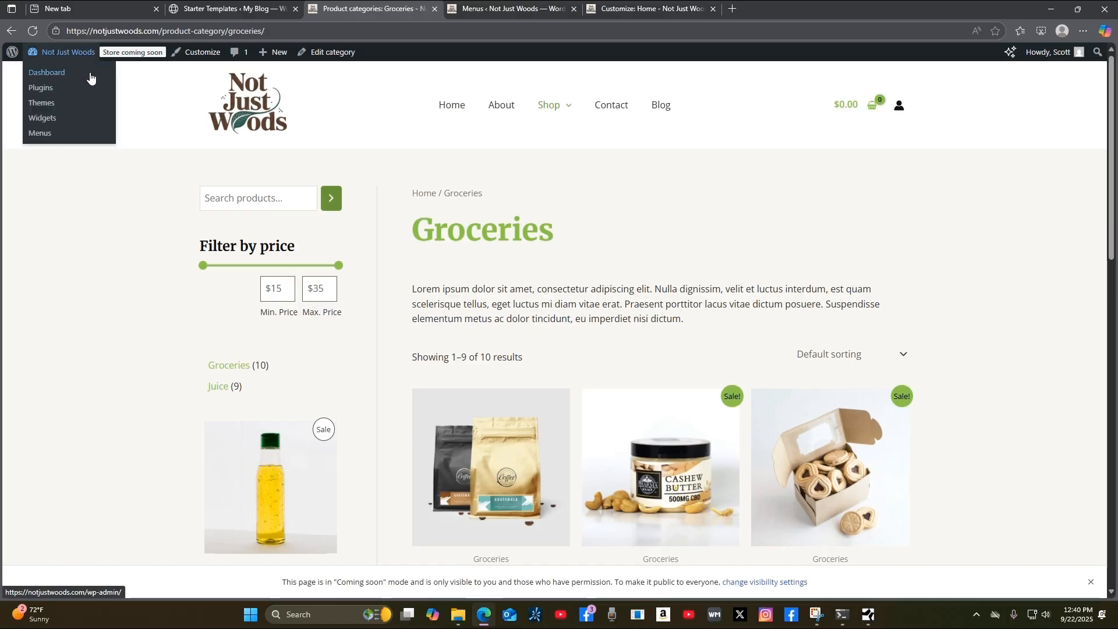
Return to admin and show Pages > All Pages, listing 12 pages with Home and Blog.
{"action": "left_click", "coordinate": [461, 9]}
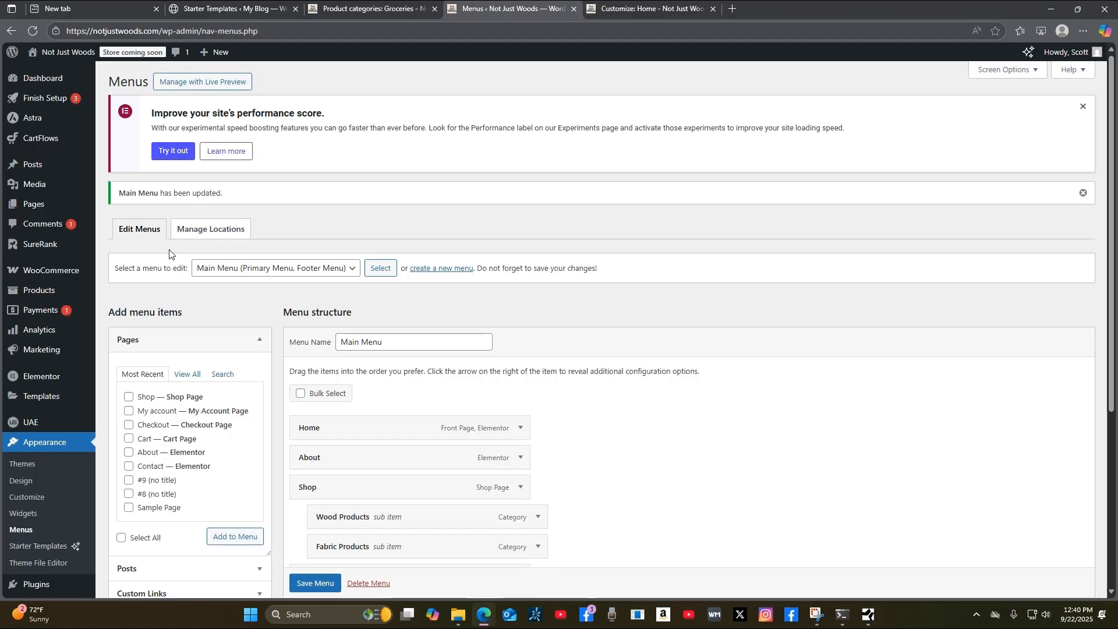
{"action": "scroll", "coordinate": [762, 464], "scroll_direction": "down", "scroll_amount": 4}
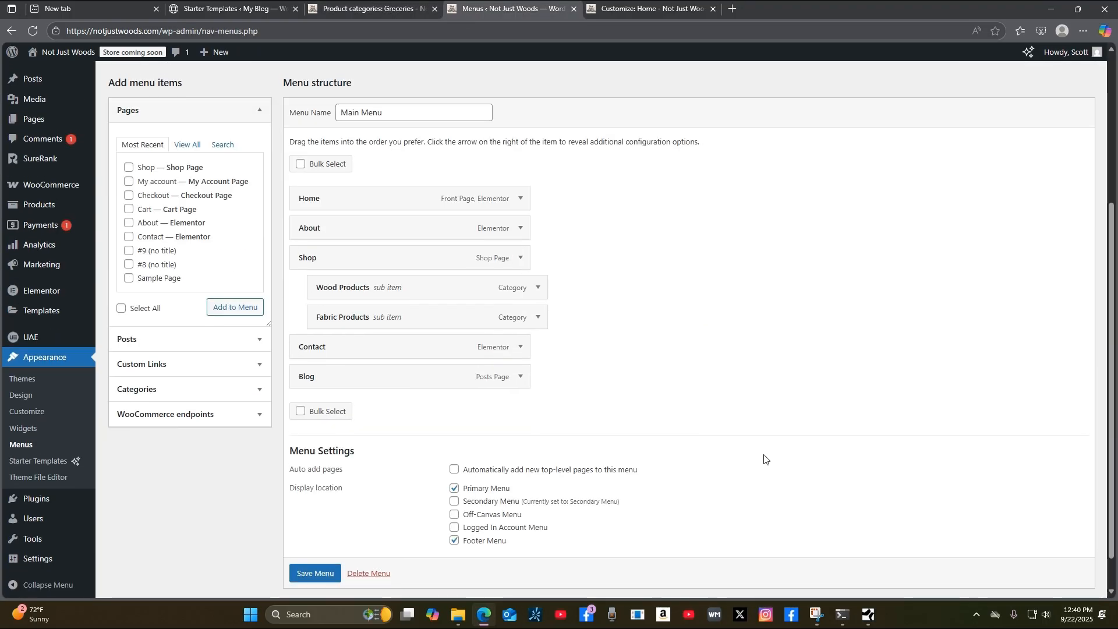
{"action": "scroll", "coordinate": [765, 460], "scroll_direction": "up", "scroll_amount": 4}
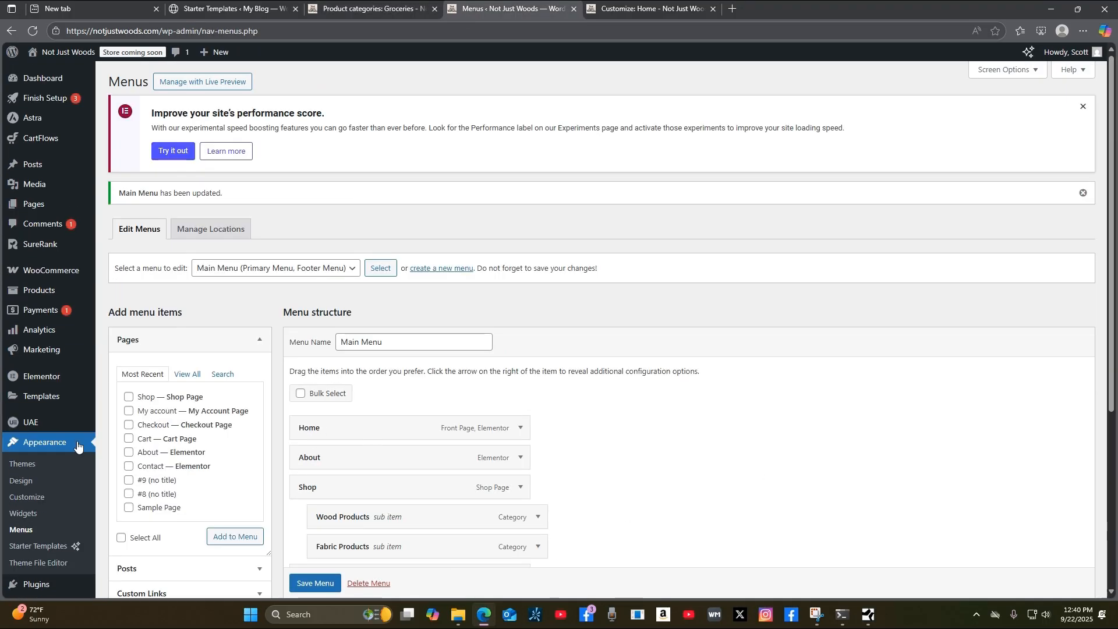
{"action": "mouse_move", "coordinate": [34, 203]}
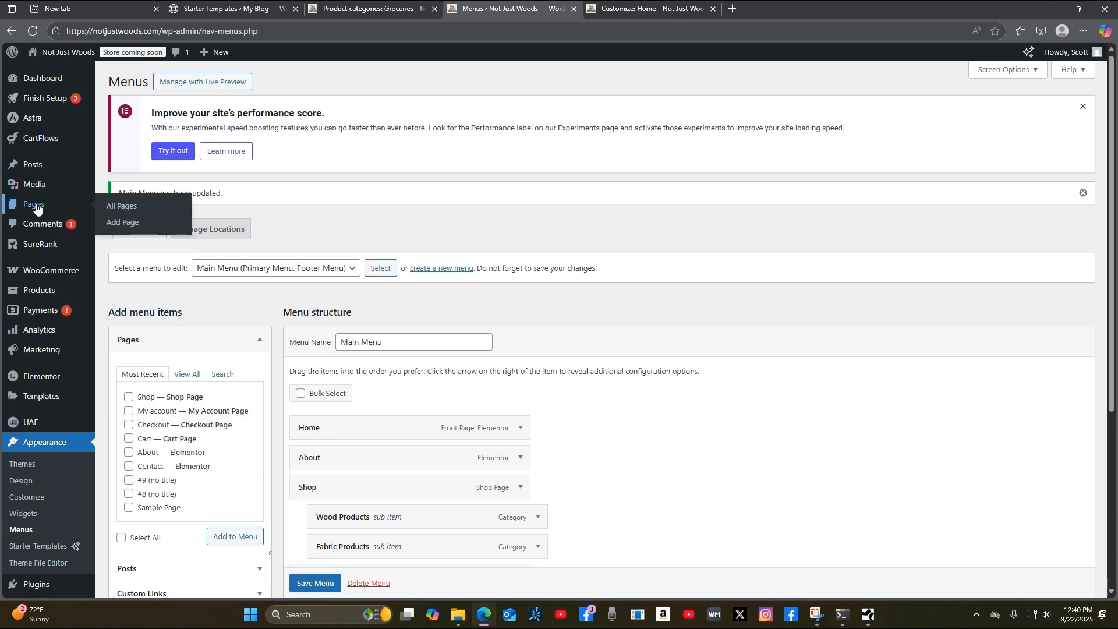
{"action": "left_click", "coordinate": [128, 212]}
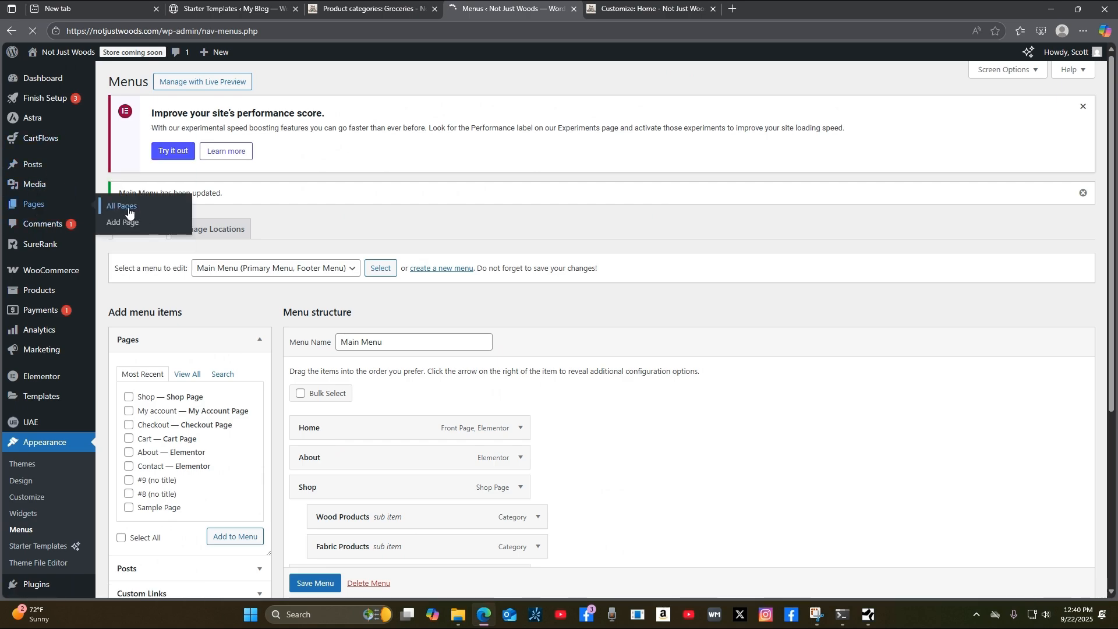
{"action": "scroll", "coordinate": [558, 370], "scroll_direction": "down", "scroll_amount": 1}
{"action": "scroll", "coordinate": [560, 374], "scroll_direction": "down", "scroll_amount": 3}
{"action": "scroll", "coordinate": [563, 371], "scroll_direction": "up", "scroll_amount": 1}
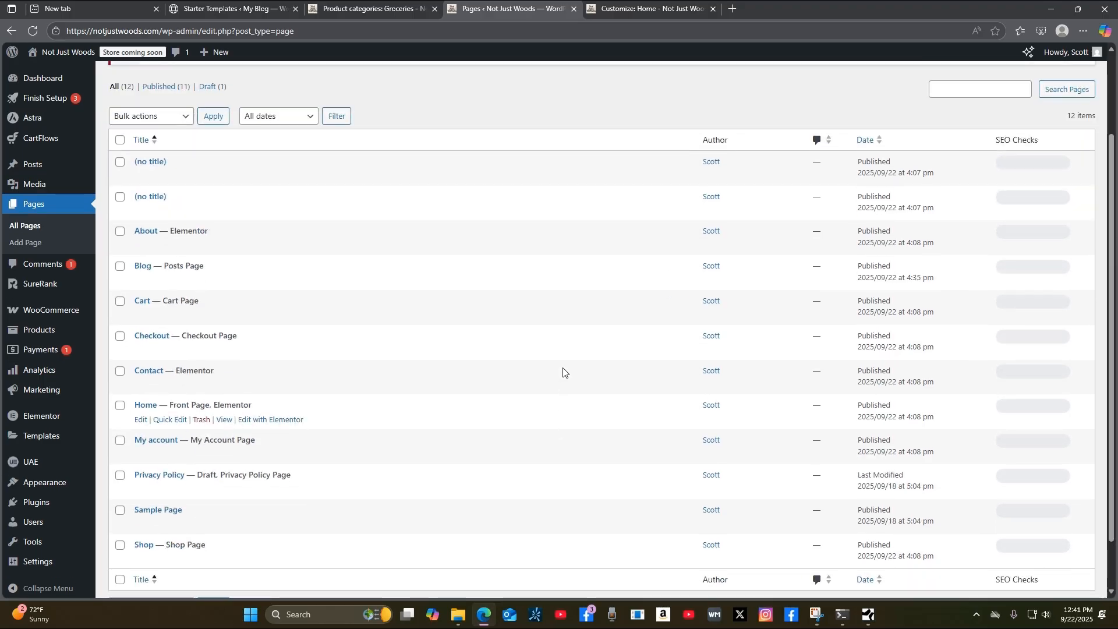
{"action": "scroll", "coordinate": [563, 371], "scroll_direction": "down", "scroll_amount": 1}
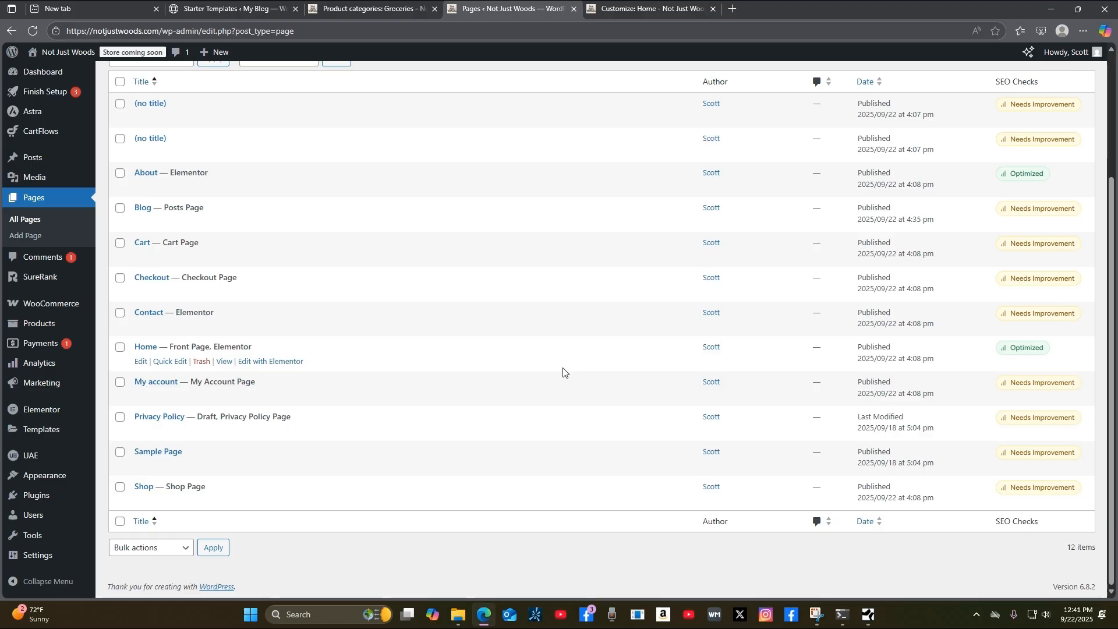
{"action": "scroll", "coordinate": [564, 370], "scroll_direction": "up", "scroll_amount": 2}
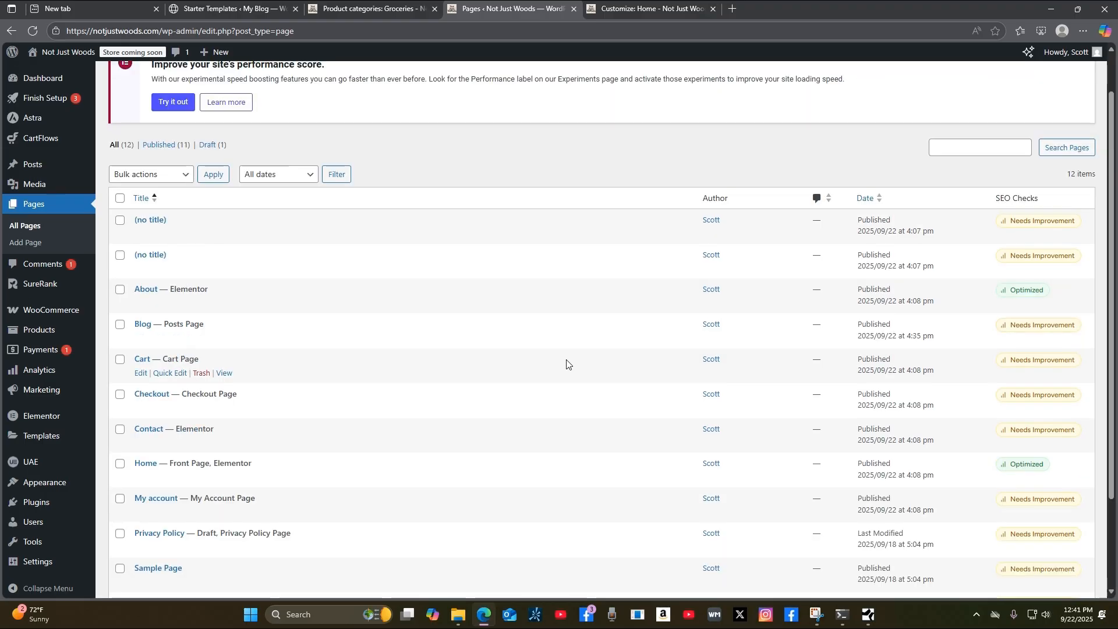
{"action": "scroll", "coordinate": [567, 364], "scroll_direction": "down", "scroll_amount": 2}
{"action": "scroll", "coordinate": [569, 364], "scroll_direction": "up", "scroll_amount": 2}
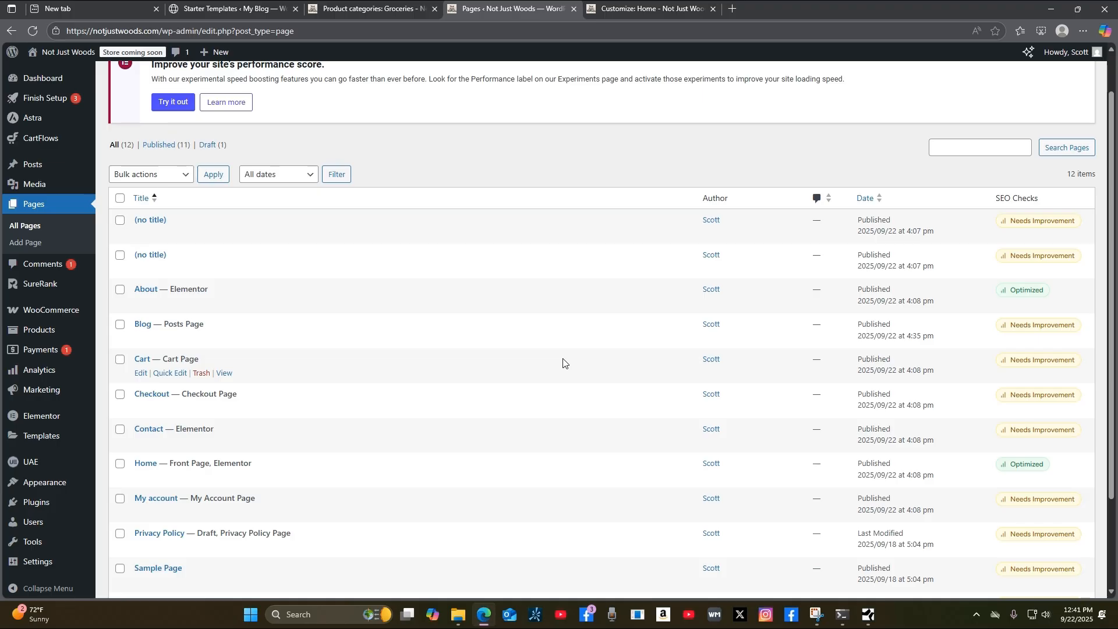
{"action": "scroll", "coordinate": [562, 362], "scroll_direction": "down", "scroll_amount": 2}
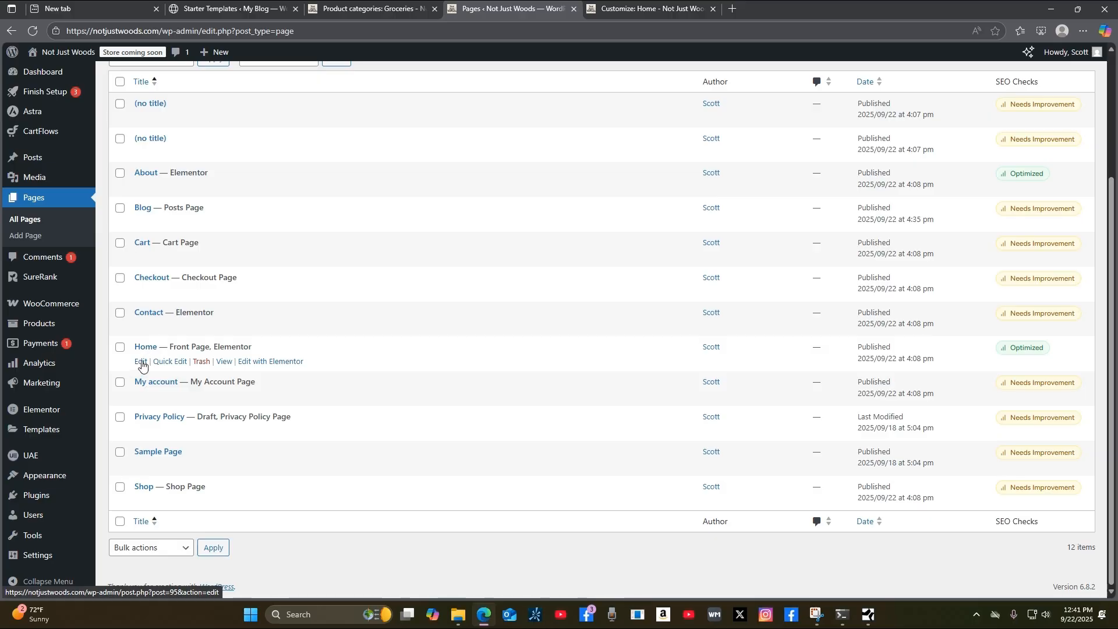
Open the Home page with Edit with Elementor, leaving the block editor and dismissing notifications.
{"action": "left_click", "coordinate": [140, 365]}
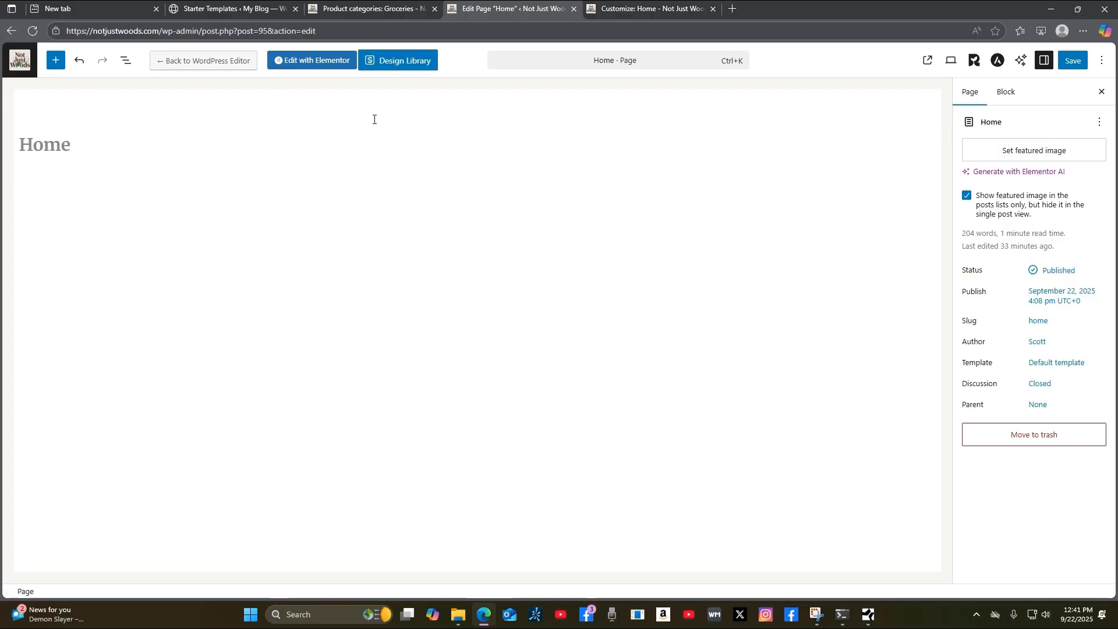
{"action": "left_click", "coordinate": [311, 65]}
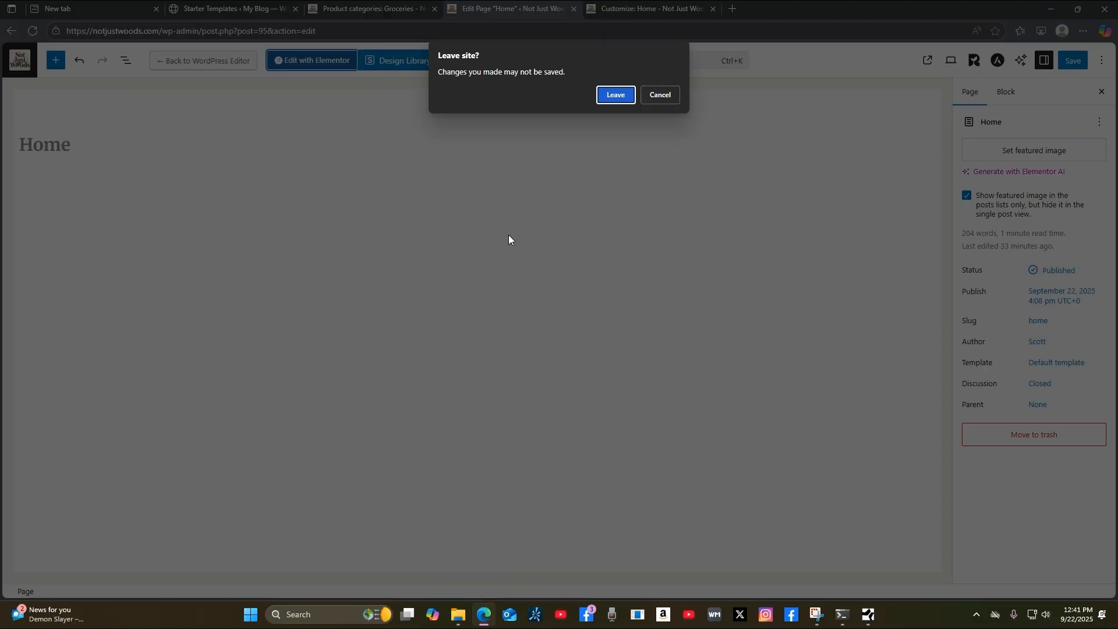
{"action": "left_click", "coordinate": [616, 95]}
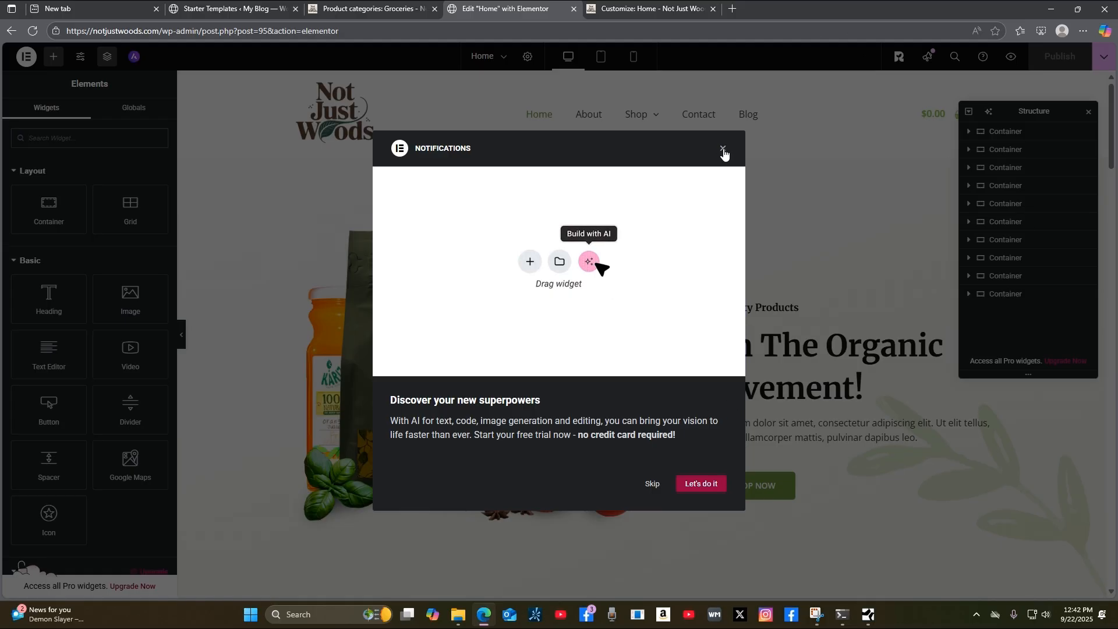
{"action": "left_click", "coordinate": [724, 153]}
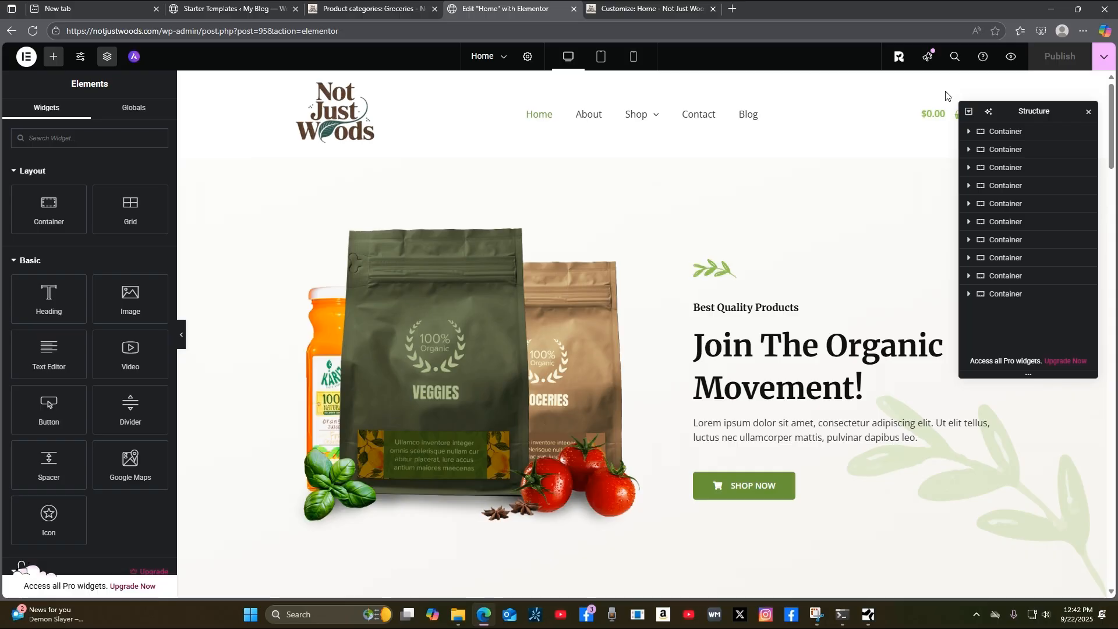
Collapse the top Container in the Structure navigator, then close and reopen the navigator.
{"action": "left_click_drag", "start_coordinate": [1056, 111], "coordinate": [966, 132]}
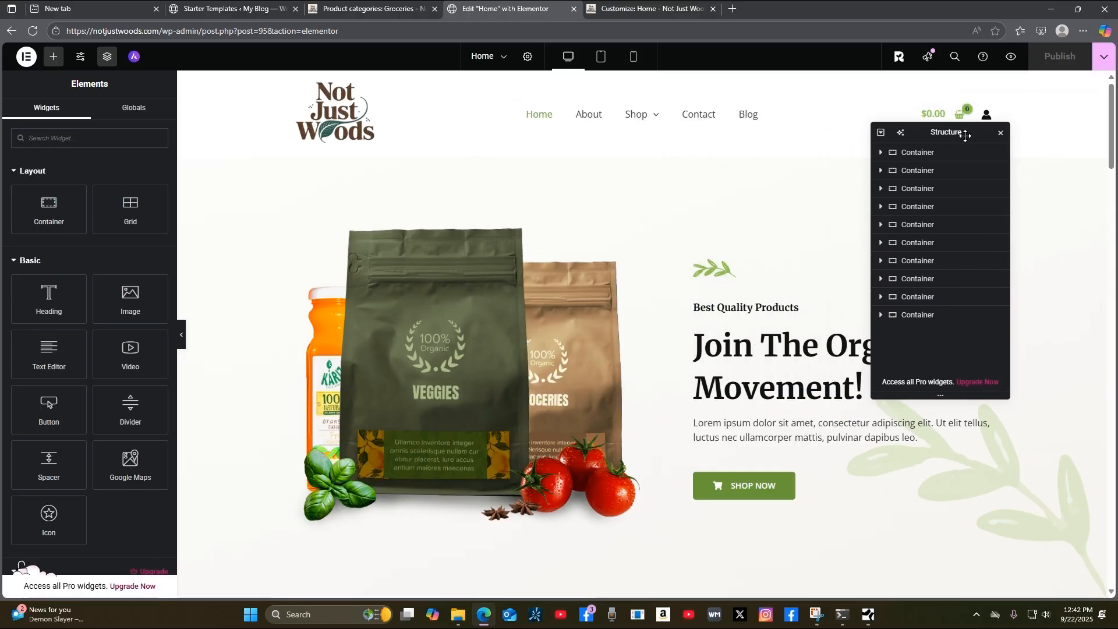
{"action": "left_click", "coordinate": [948, 154]}
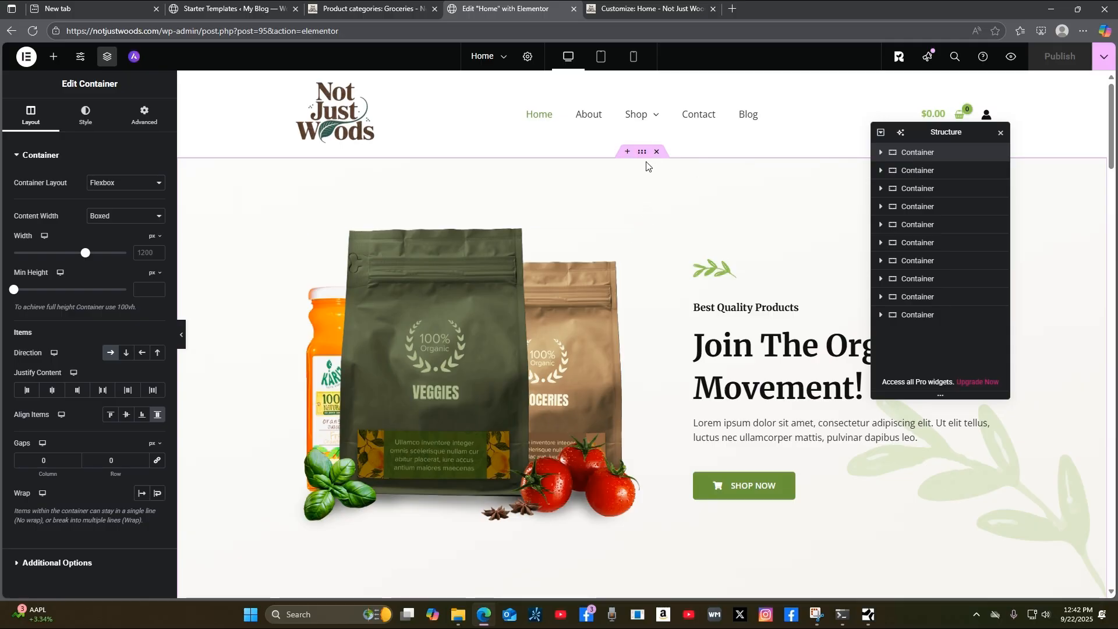
{"action": "left_click", "coordinate": [882, 154]}
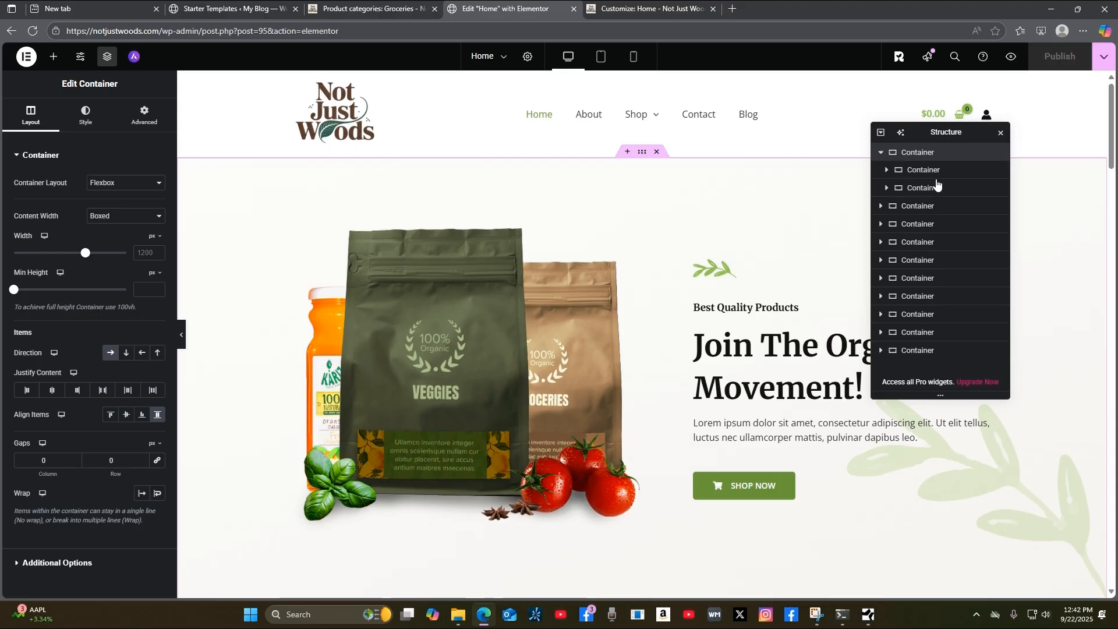
{"action": "scroll", "coordinate": [641, 262], "scroll_direction": "down", "scroll_amount": 2}
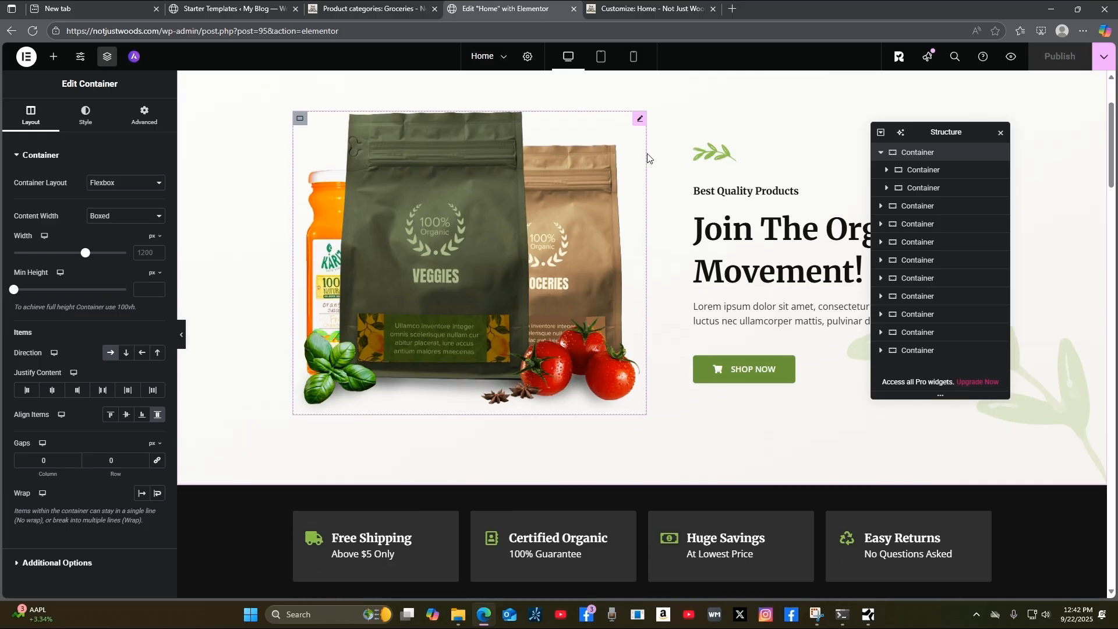
{"action": "scroll", "coordinate": [648, 155], "scroll_direction": "up", "scroll_amount": 2}
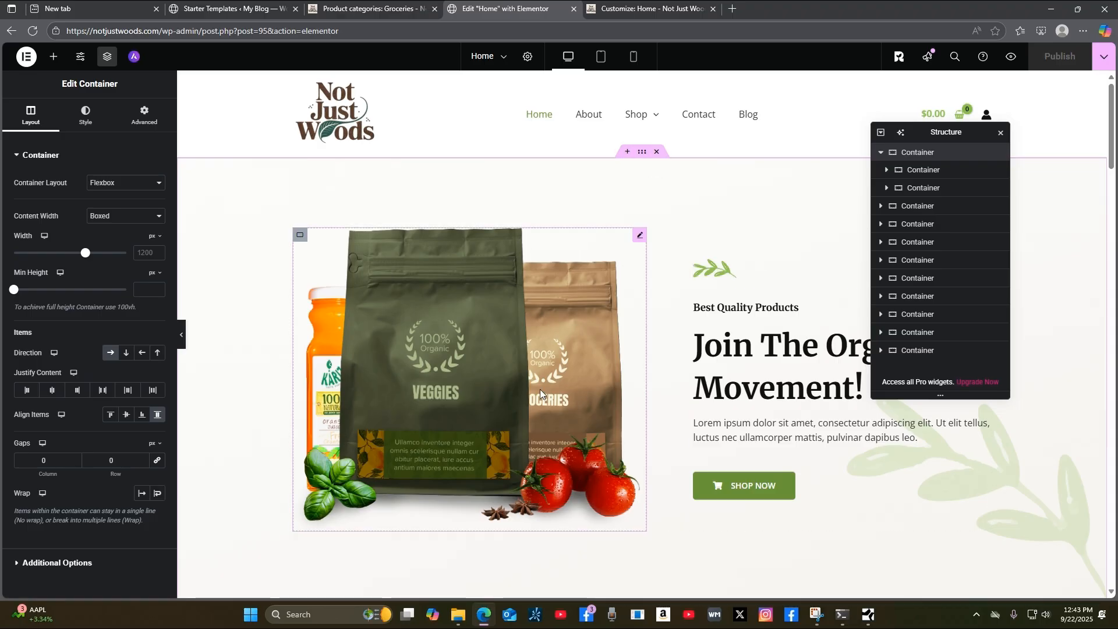
{"action": "scroll", "coordinate": [540, 389], "scroll_direction": "down", "scroll_amount": 5}
{"action": "scroll", "coordinate": [544, 379], "scroll_direction": "up", "scroll_amount": 4}
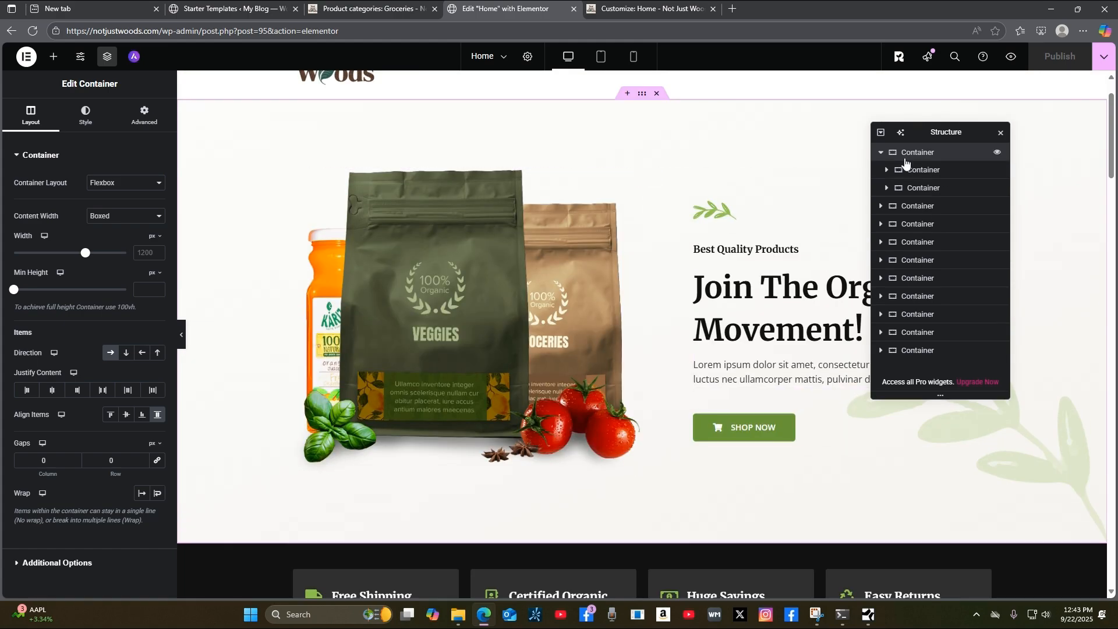
{"action": "left_click", "coordinate": [882, 154]}
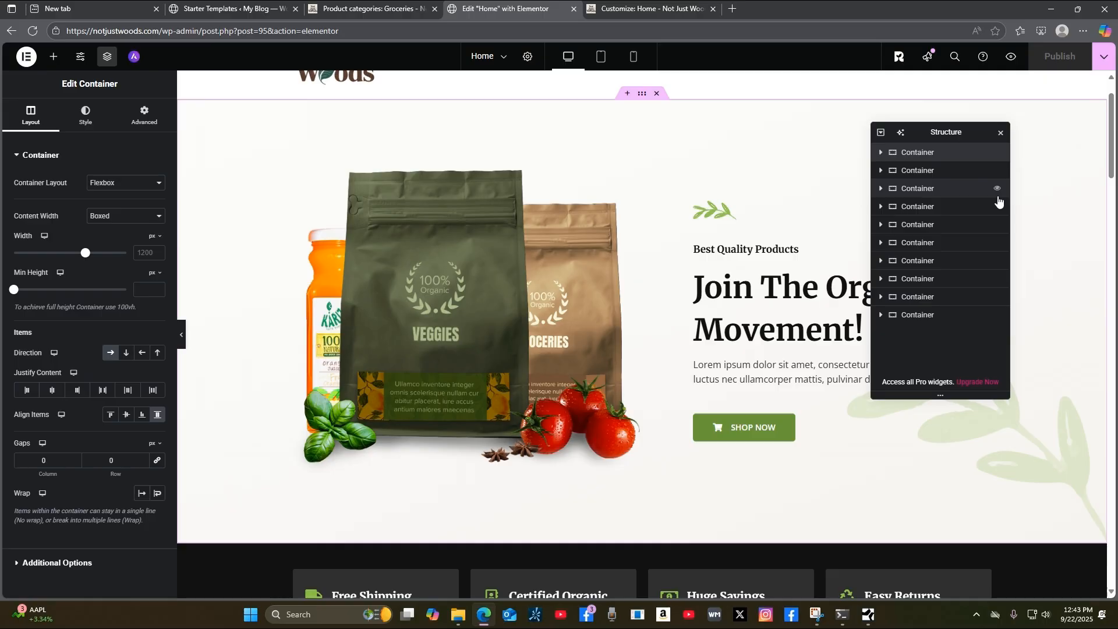
{"action": "left_click", "coordinate": [1001, 133]}
{"action": "scroll", "coordinate": [1060, 313], "scroll_direction": "up", "scroll_amount": 1}
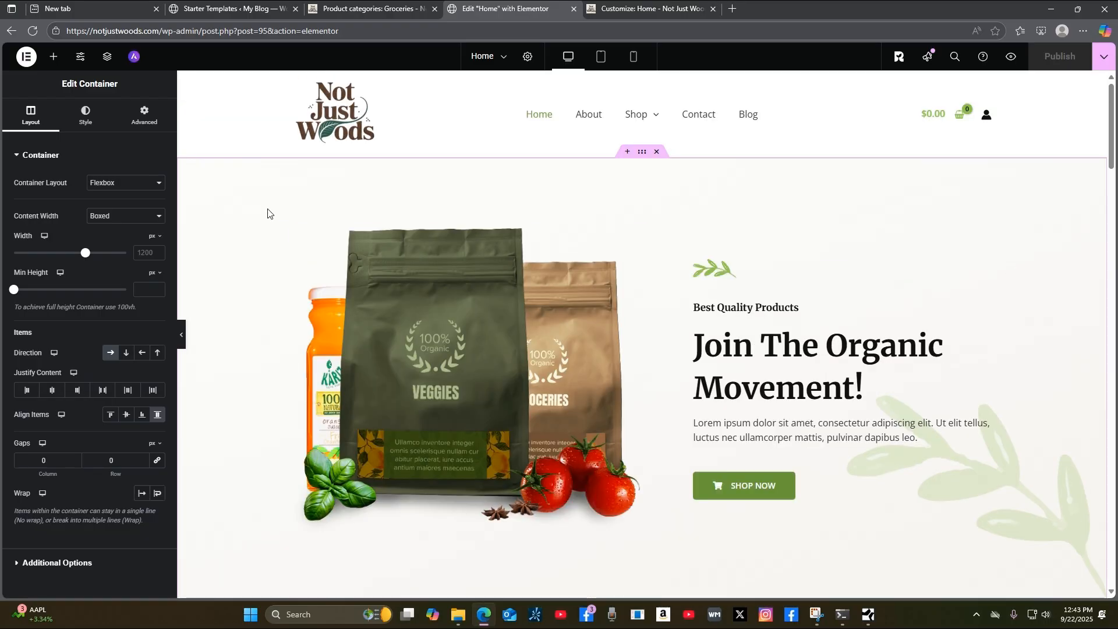
{"action": "left_click", "coordinate": [107, 60]}
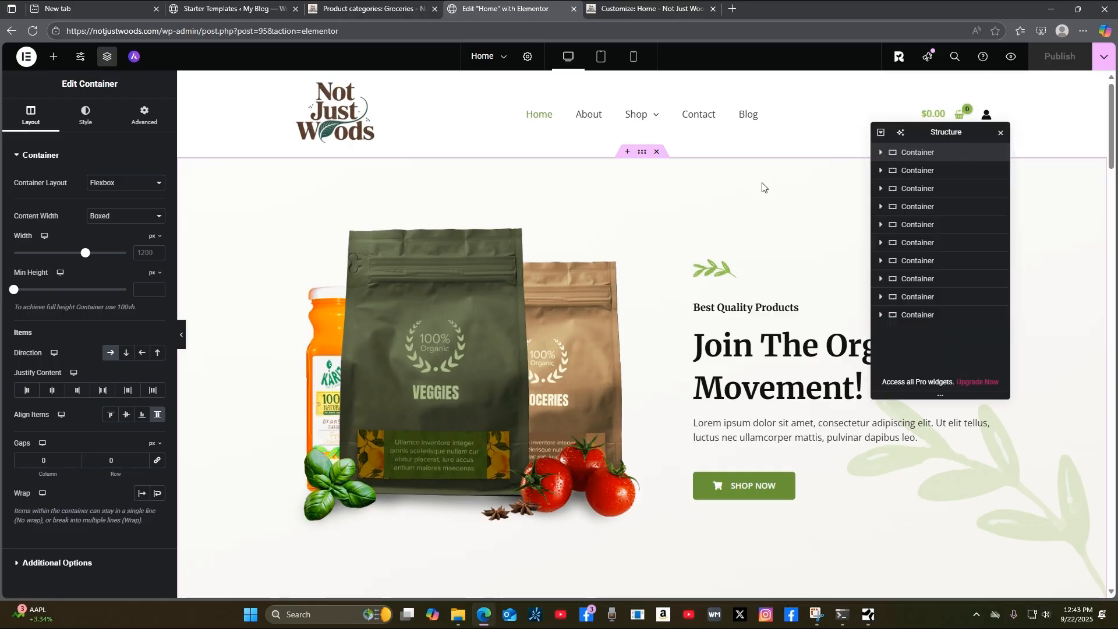
Reposition the Structure panel and select the hero's product-bag image to show its Edit Image settings.
{"action": "left_click", "coordinate": [1001, 136]}
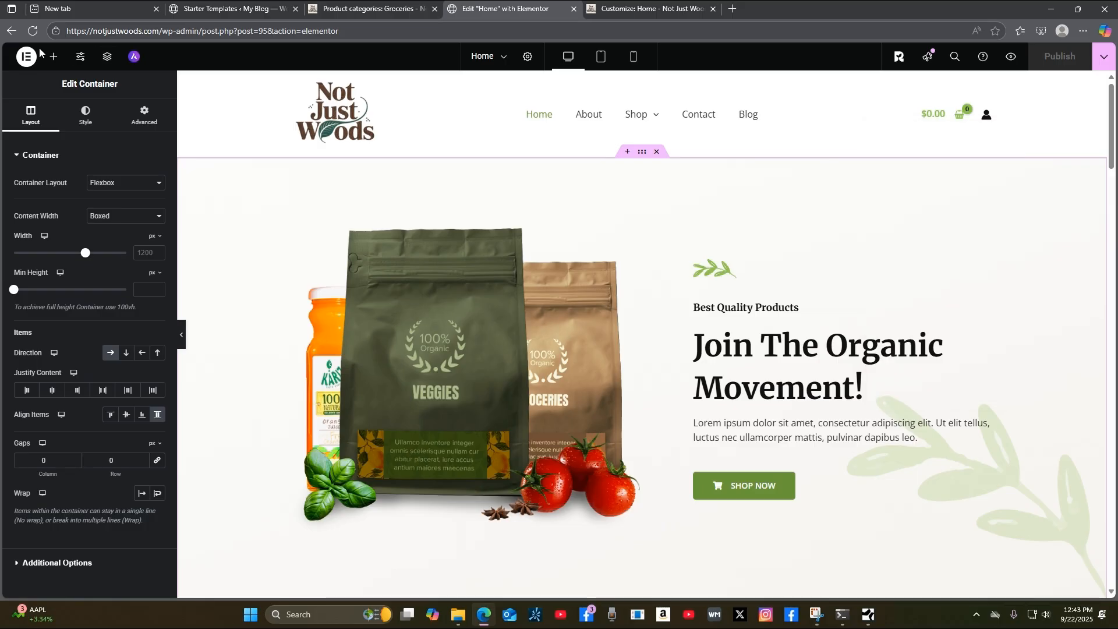
{"action": "left_click", "coordinate": [107, 59]}
{"action": "left_click_drag", "start_coordinate": [974, 132], "coordinate": [1006, 170]}
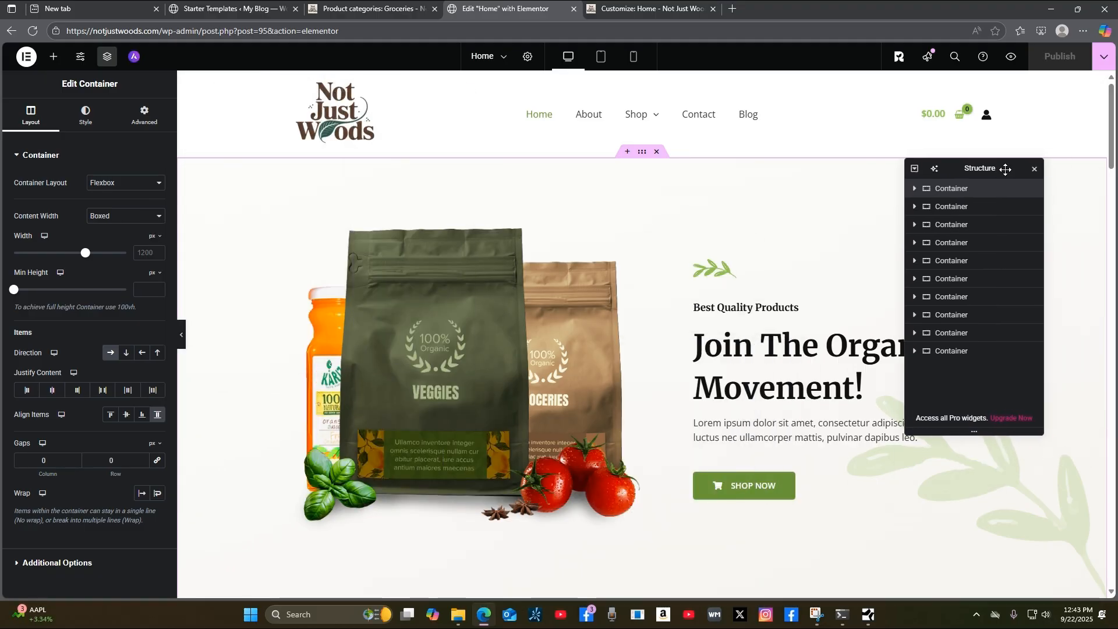
{"action": "left_click", "coordinate": [1035, 170]}
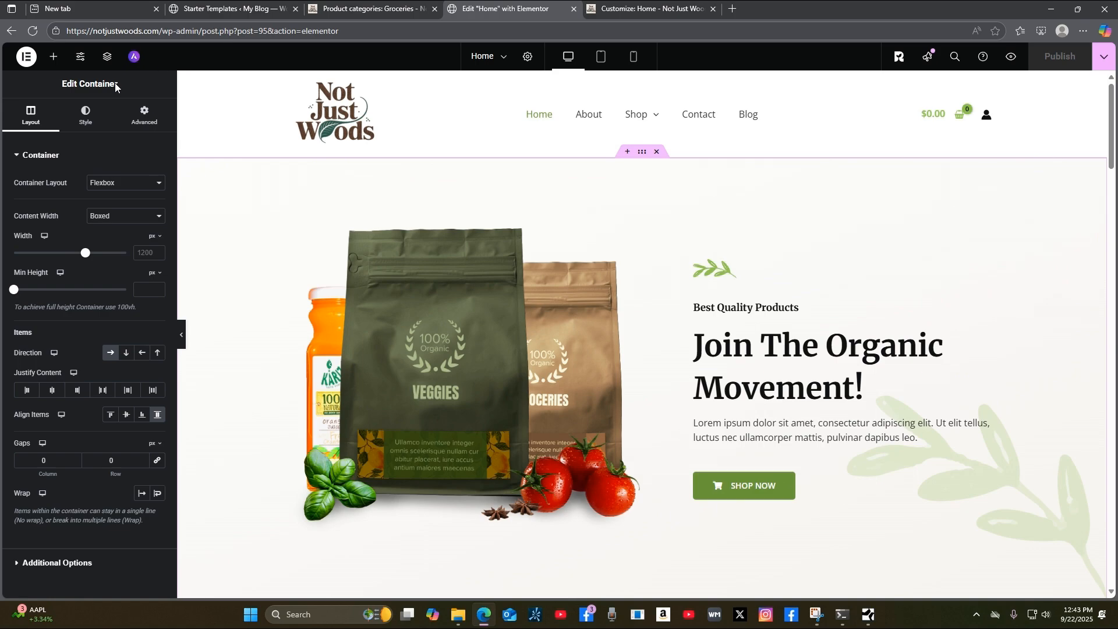
{"action": "left_click", "coordinate": [107, 58]}
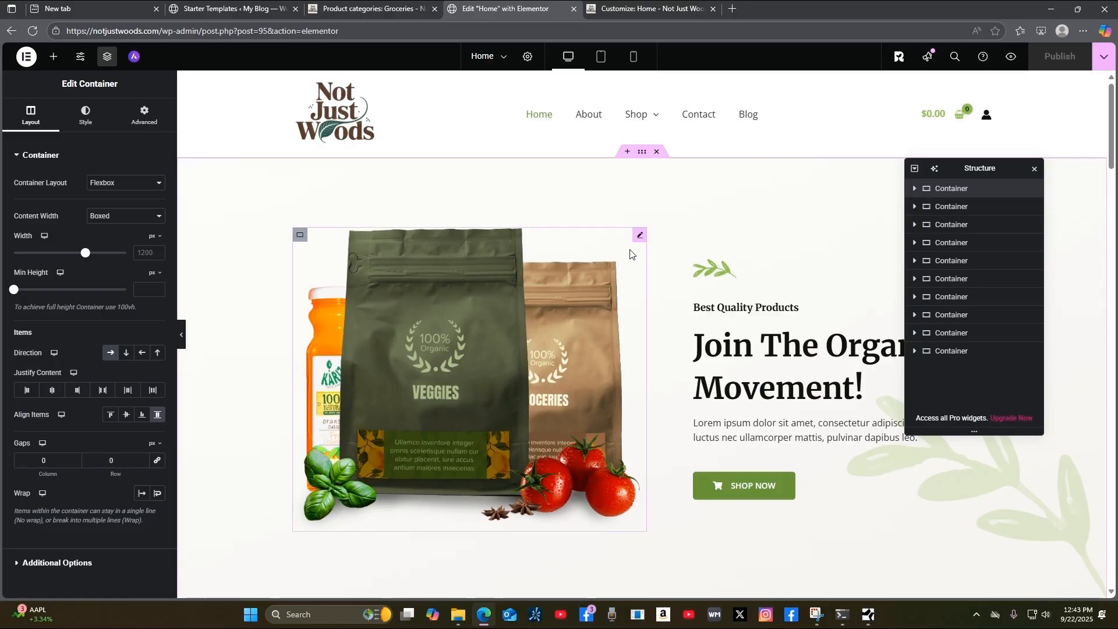
{"action": "left_click", "coordinate": [640, 237]}
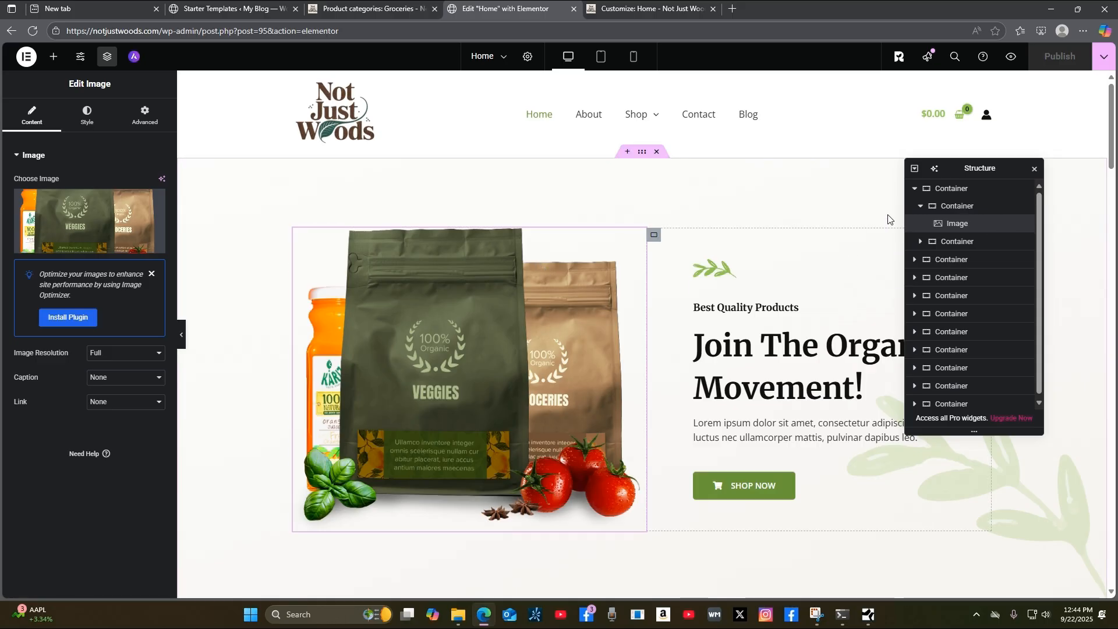
Select the hero's right-hand text column container and expand it in Structure.
{"action": "left_click_drag", "start_coordinate": [1019, 168], "coordinate": [554, 133]}
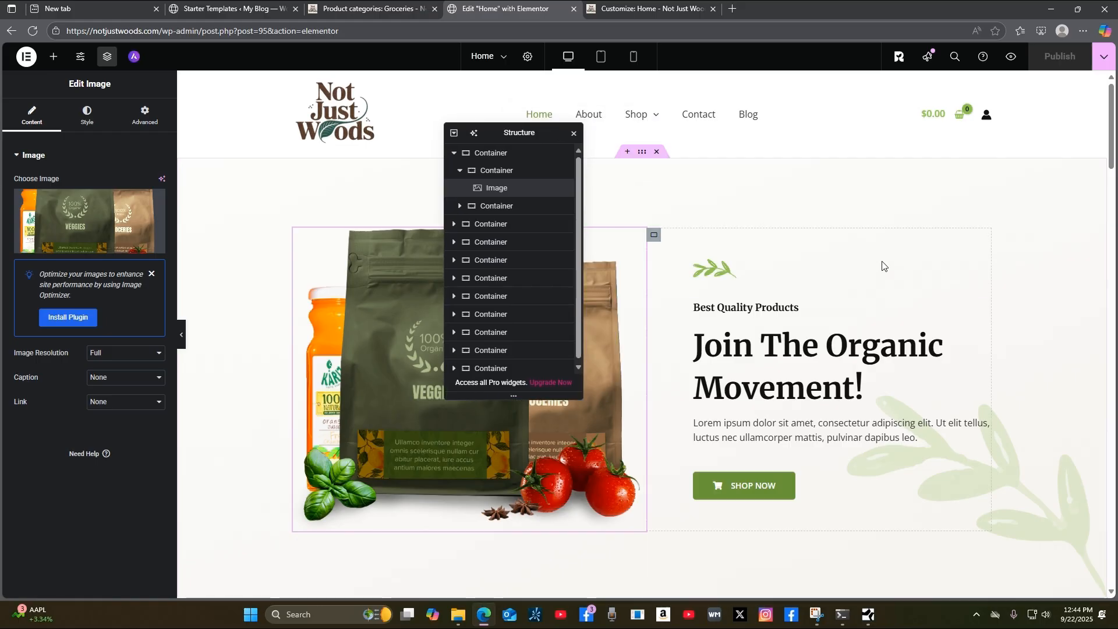
{"action": "left_click", "coordinate": [655, 236]}
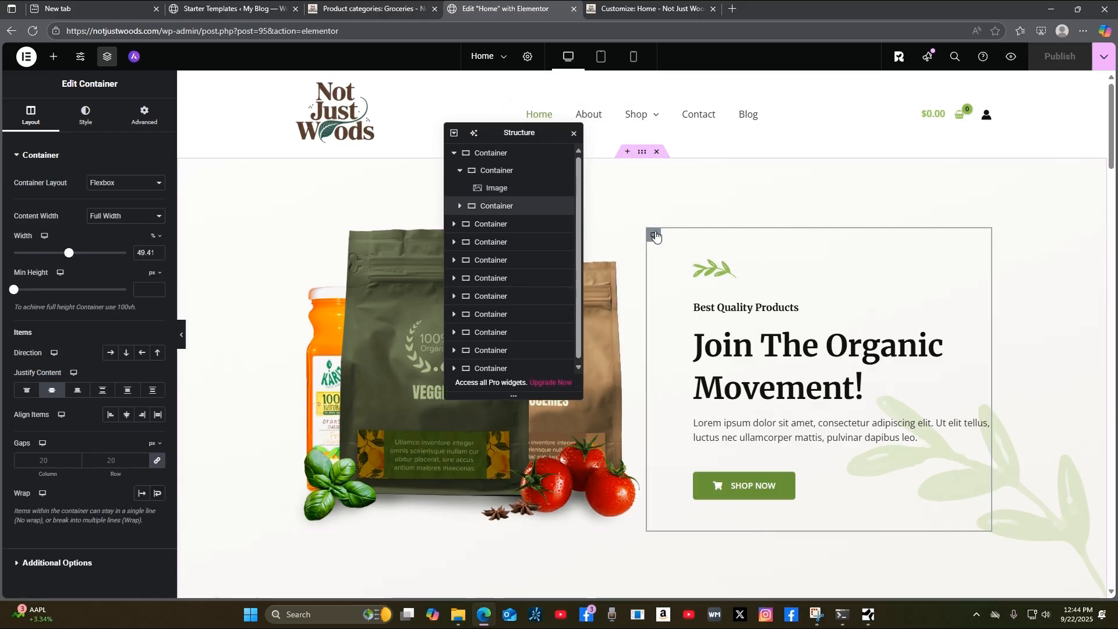
{"action": "left_click", "coordinate": [461, 206]}
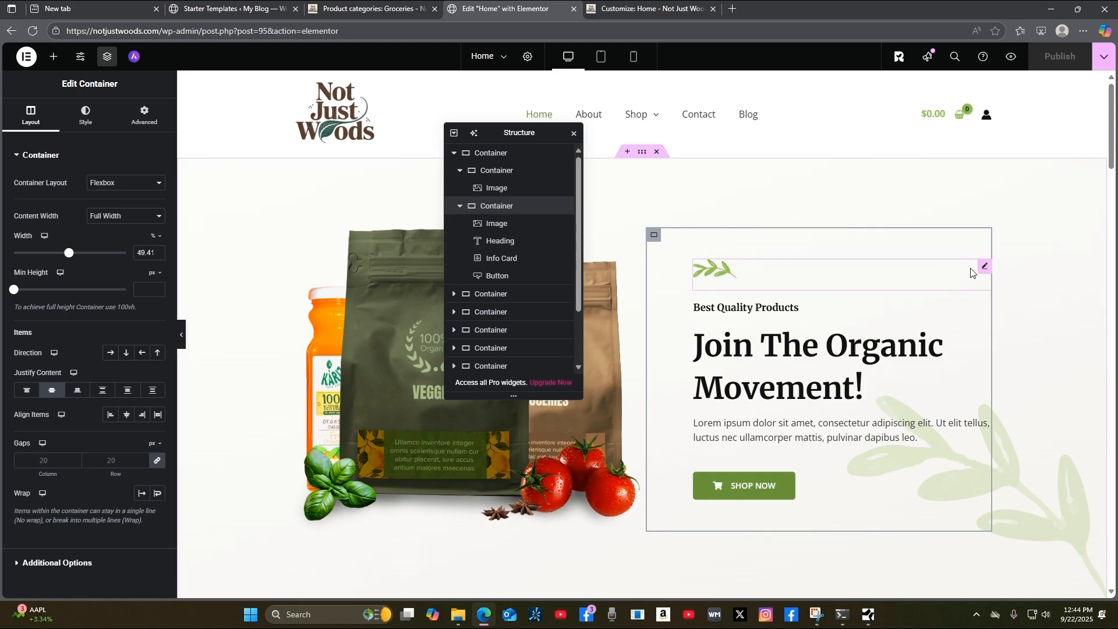
Review the leaf Image, Heading, Info Card and SHOP NOW Button settings, ending on the leaf Image.
{"action": "left_click", "coordinate": [985, 269]}
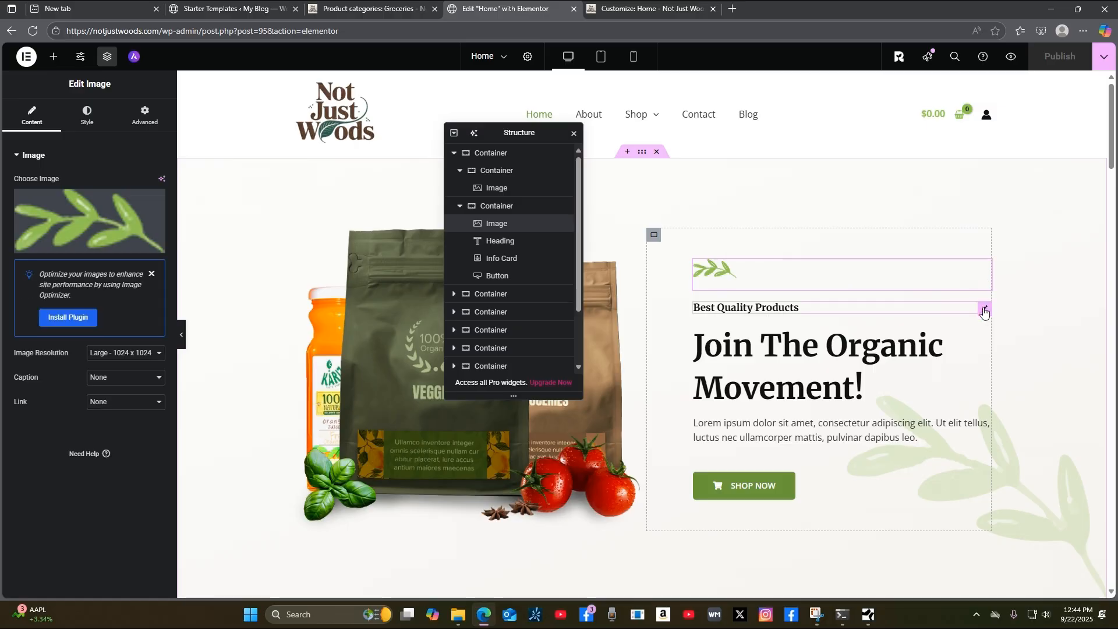
{"action": "left_click", "coordinate": [985, 310]}
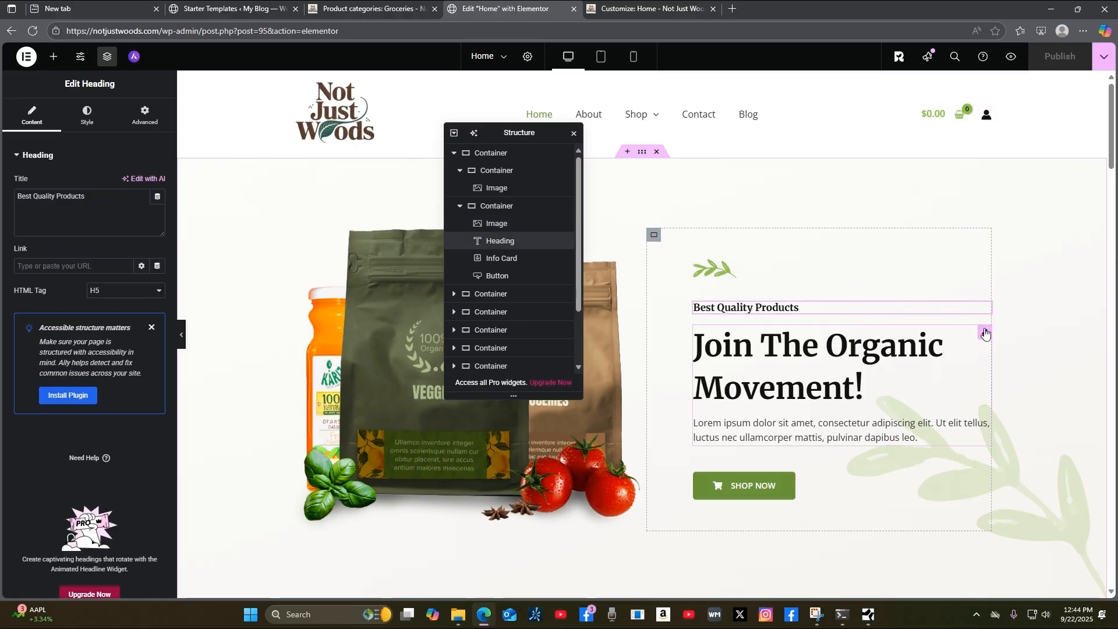
{"action": "left_click", "coordinate": [985, 334]}
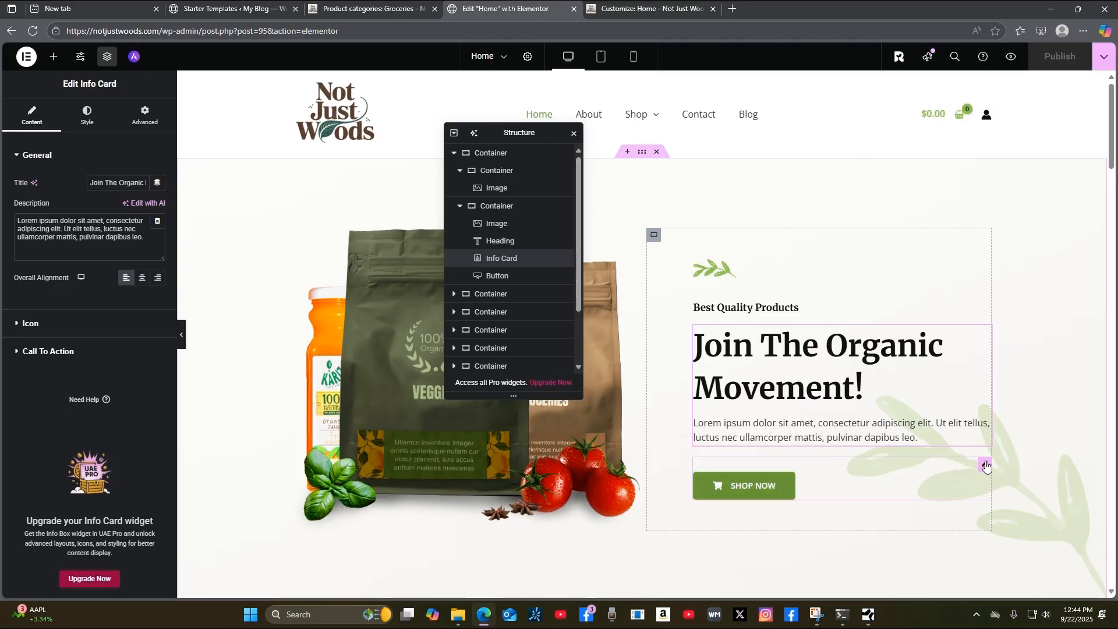
{"action": "left_click", "coordinate": [986, 466]}
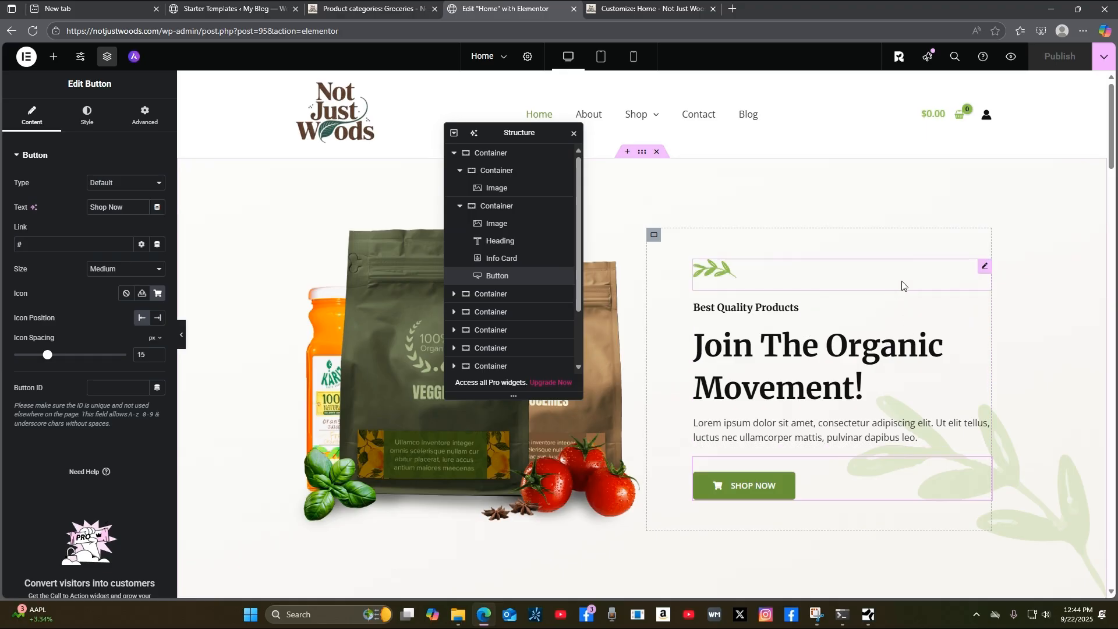
{"action": "left_click", "coordinate": [984, 270]}
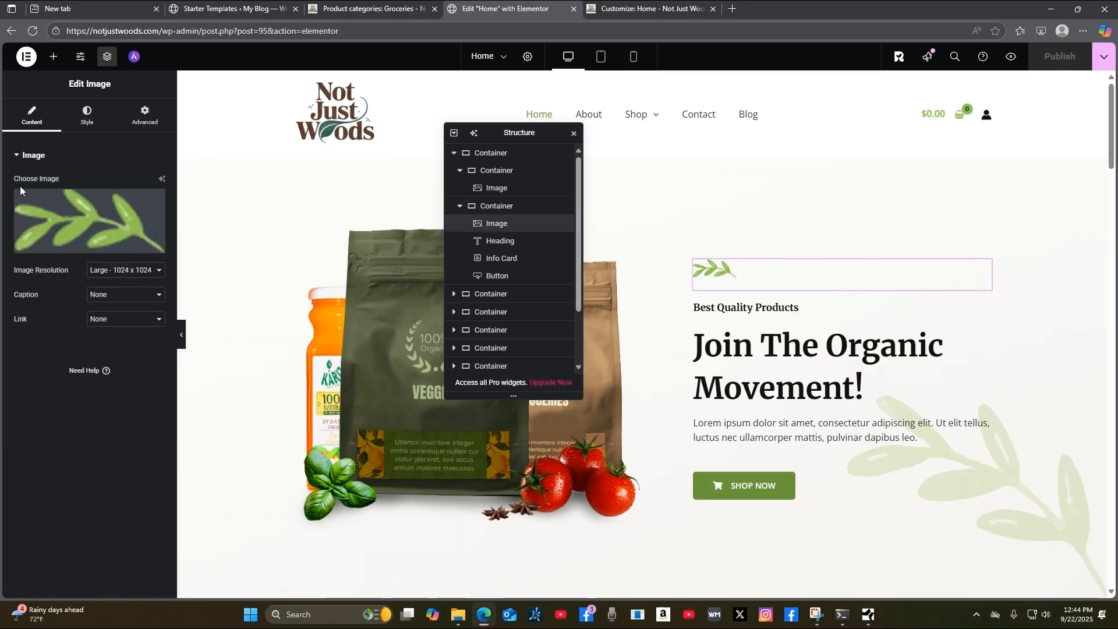
{"action": "mouse_move", "coordinate": [125, 227]}
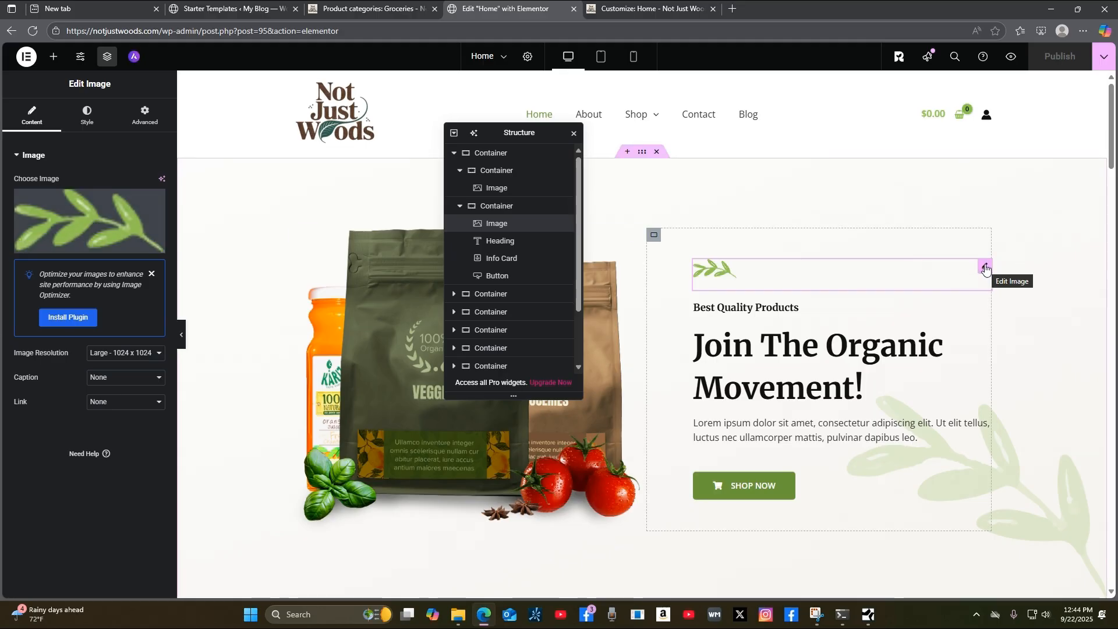
{"action": "mouse_move", "coordinate": [77, 215]}
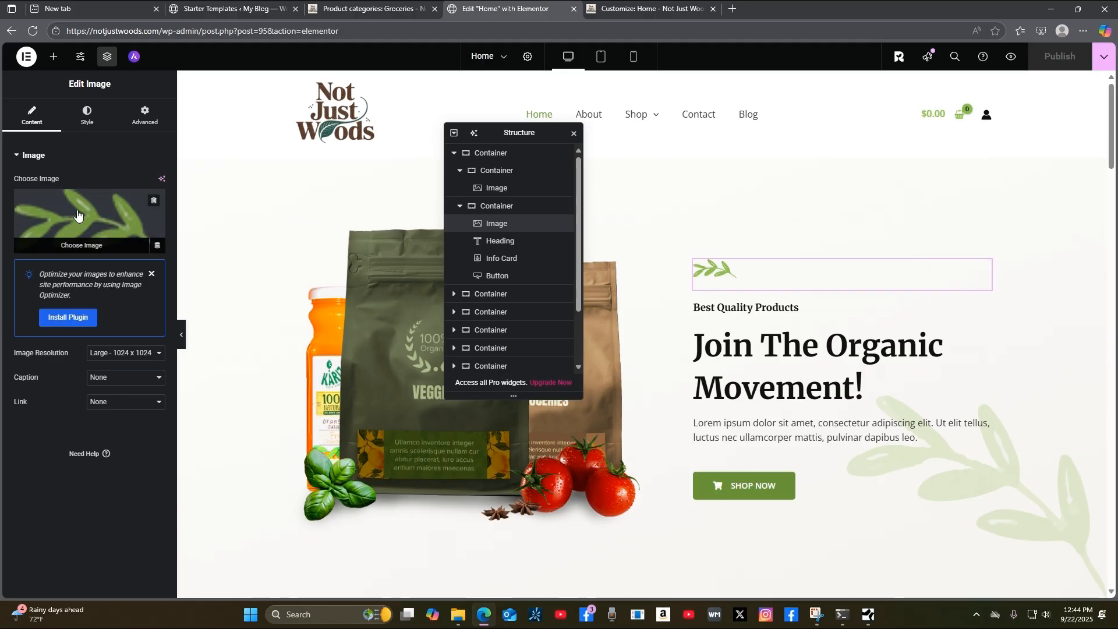
{"action": "left_click", "coordinate": [83, 246]}
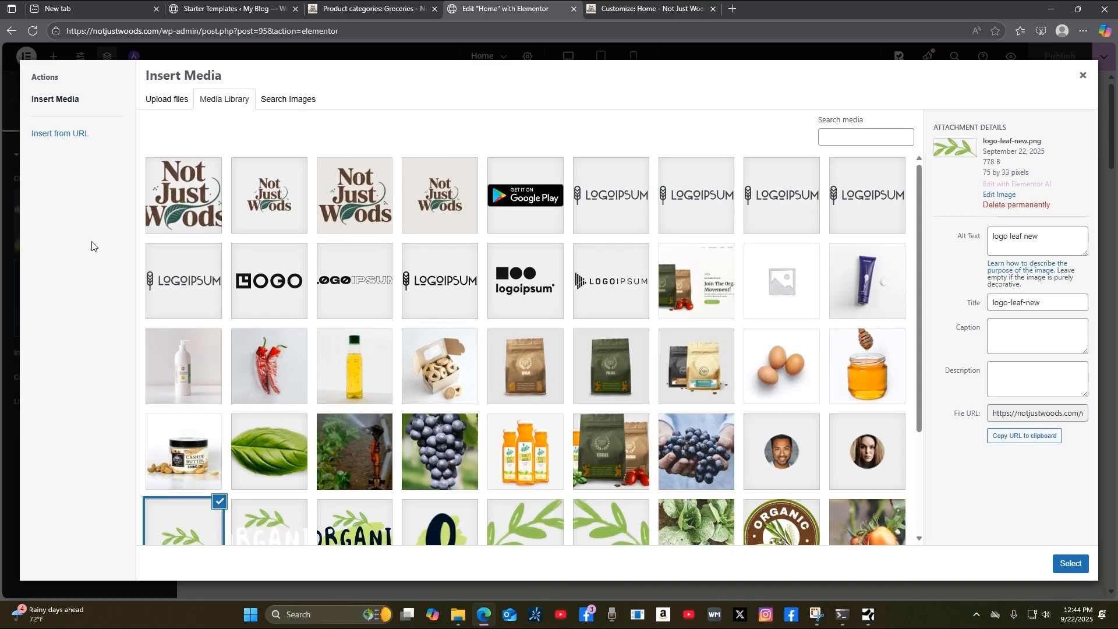
{"action": "scroll", "coordinate": [622, 373], "scroll_direction": "down", "scroll_amount": 3}
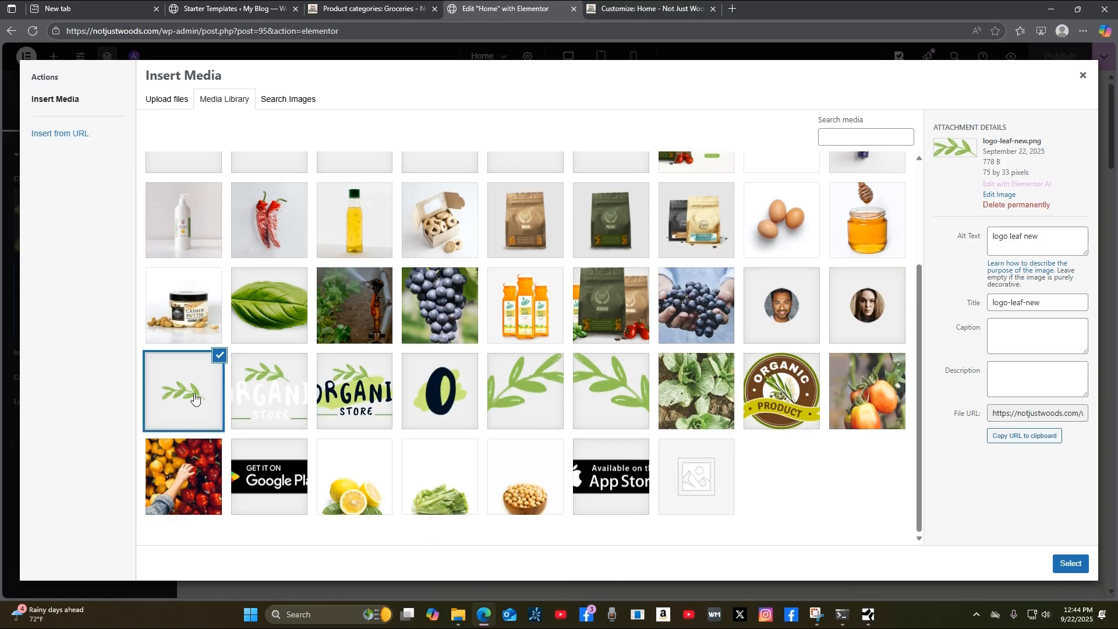
{"action": "scroll", "coordinate": [374, 375], "scroll_direction": "up", "scroll_amount": 3}
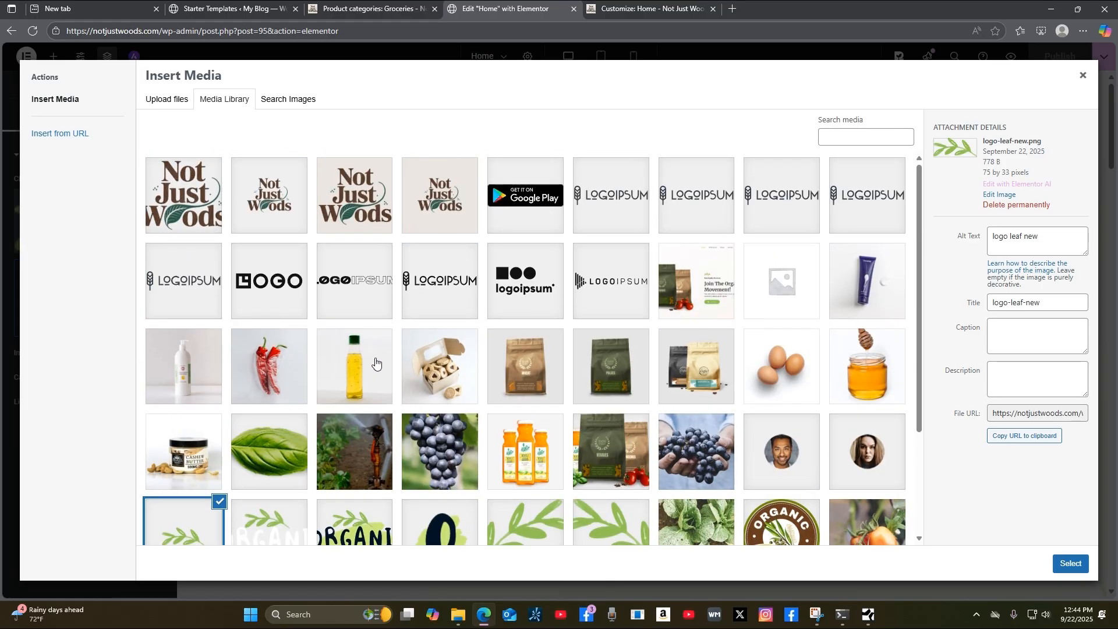
{"action": "left_click", "coordinate": [1085, 80]}
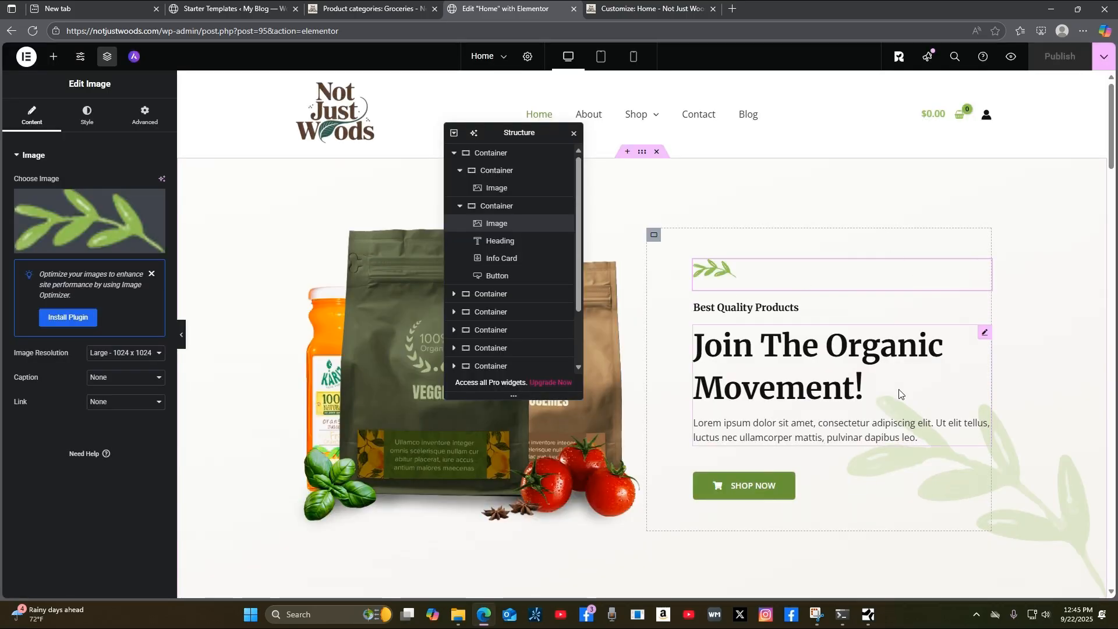
Center-align the 'Best Quality Products' heading in its Style tab, then select the Info Card.
{"action": "left_click", "coordinate": [573, 138]}
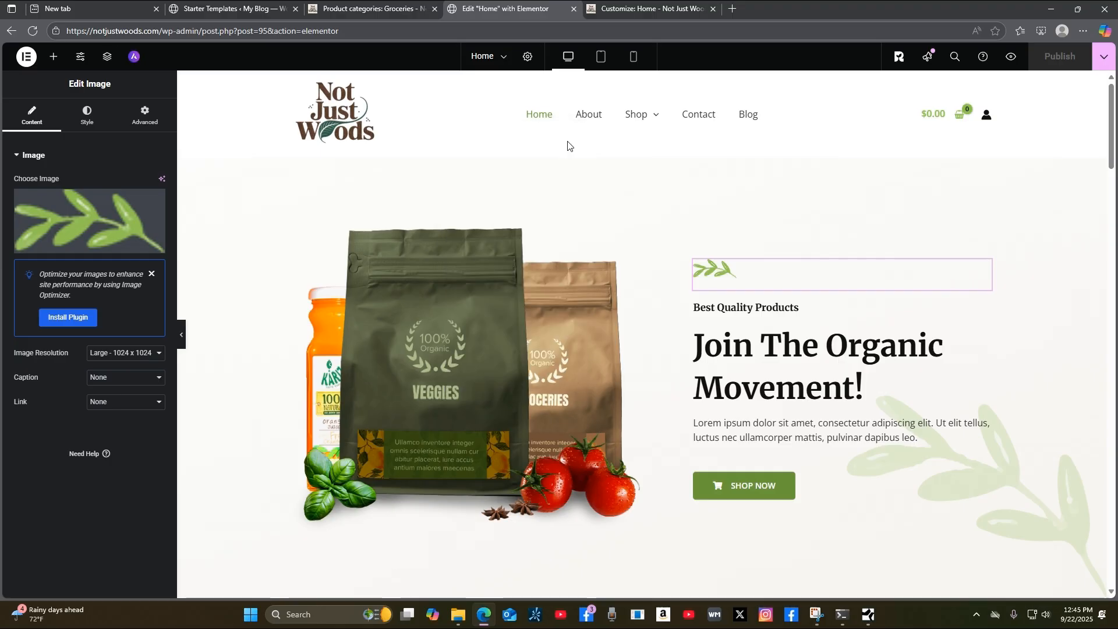
{"action": "left_click", "coordinate": [106, 56]}
{"action": "left_click_drag", "start_coordinate": [553, 133], "coordinate": [596, 155]}
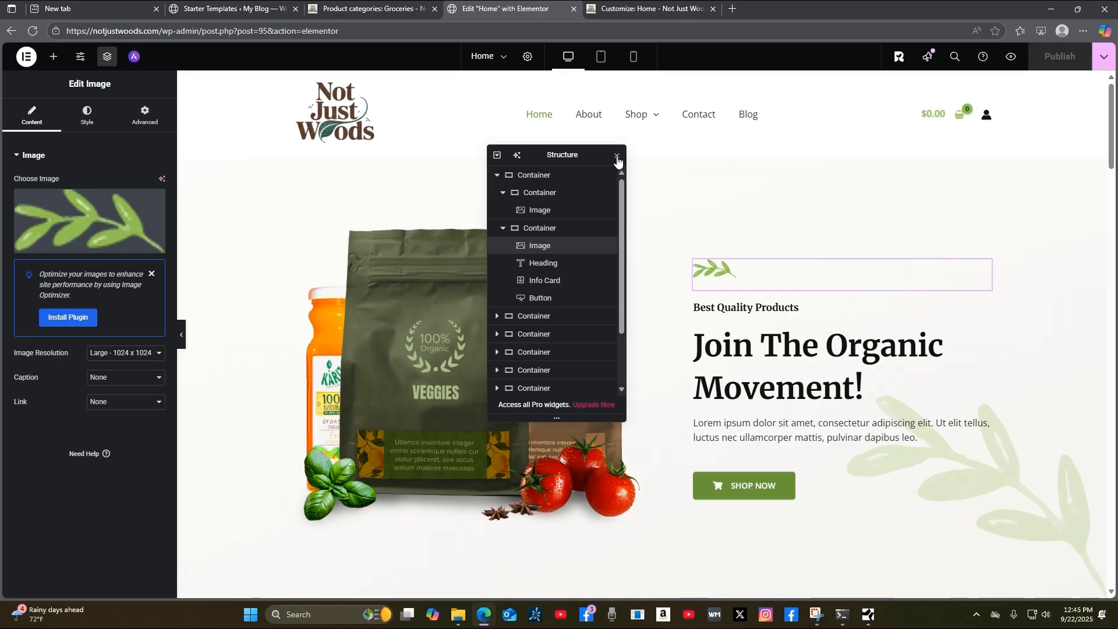
{"action": "left_click", "coordinate": [618, 158]}
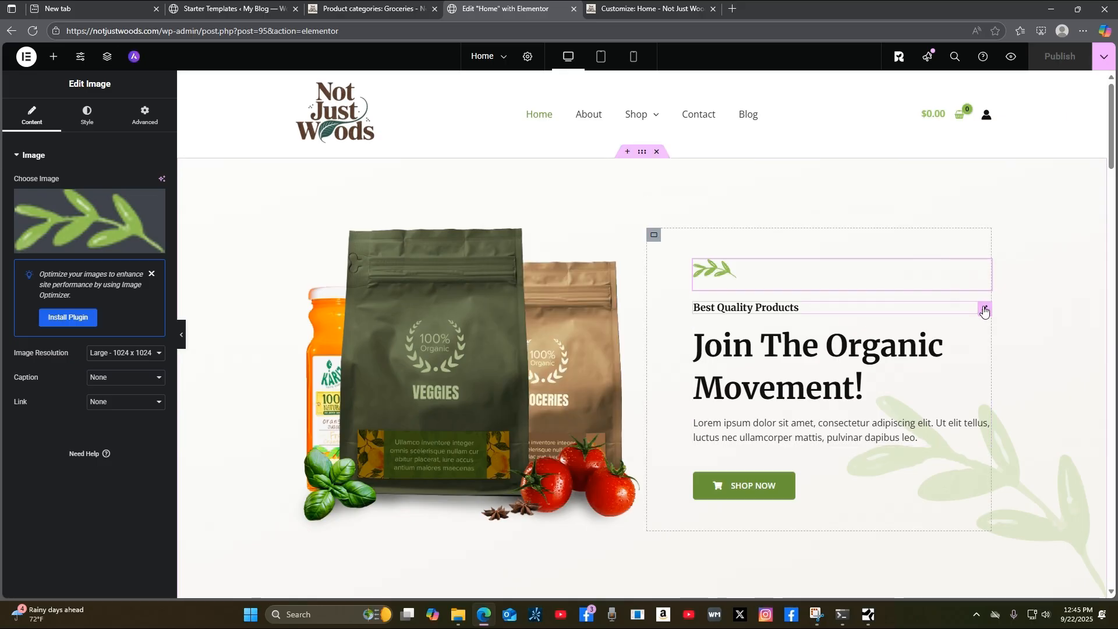
{"action": "left_click", "coordinate": [984, 309]}
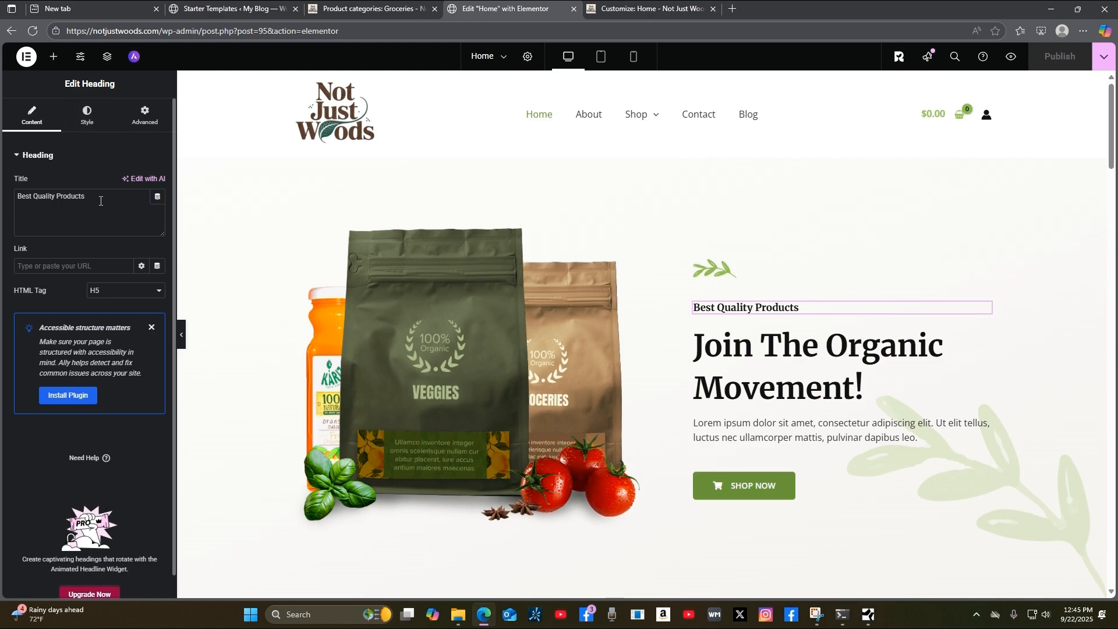
{"action": "left_click", "coordinate": [86, 118]}
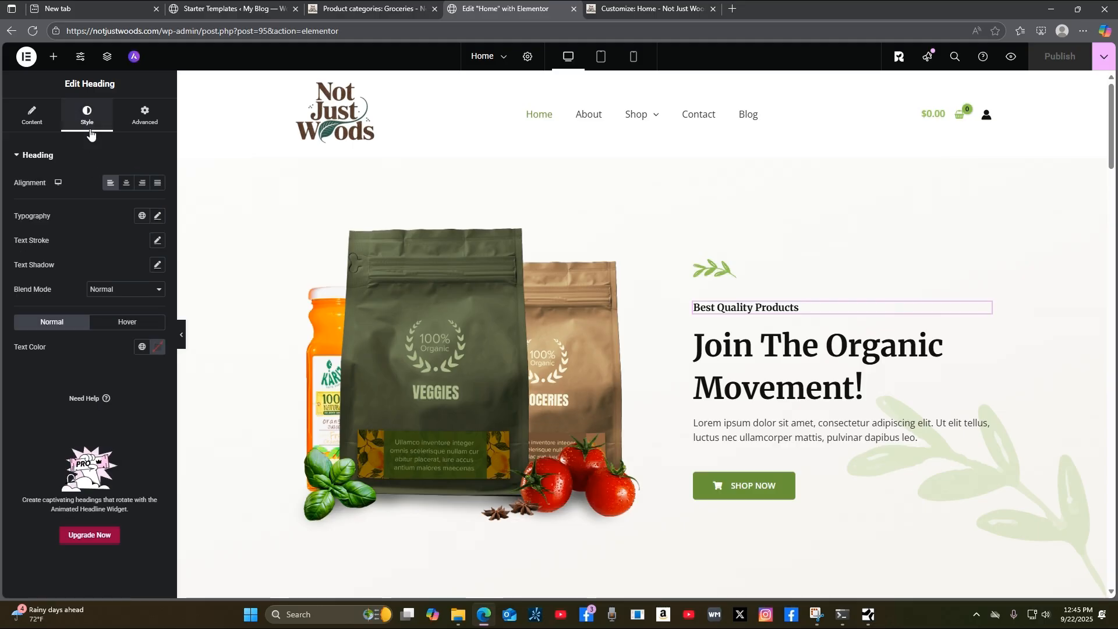
{"action": "left_click", "coordinate": [126, 184]}
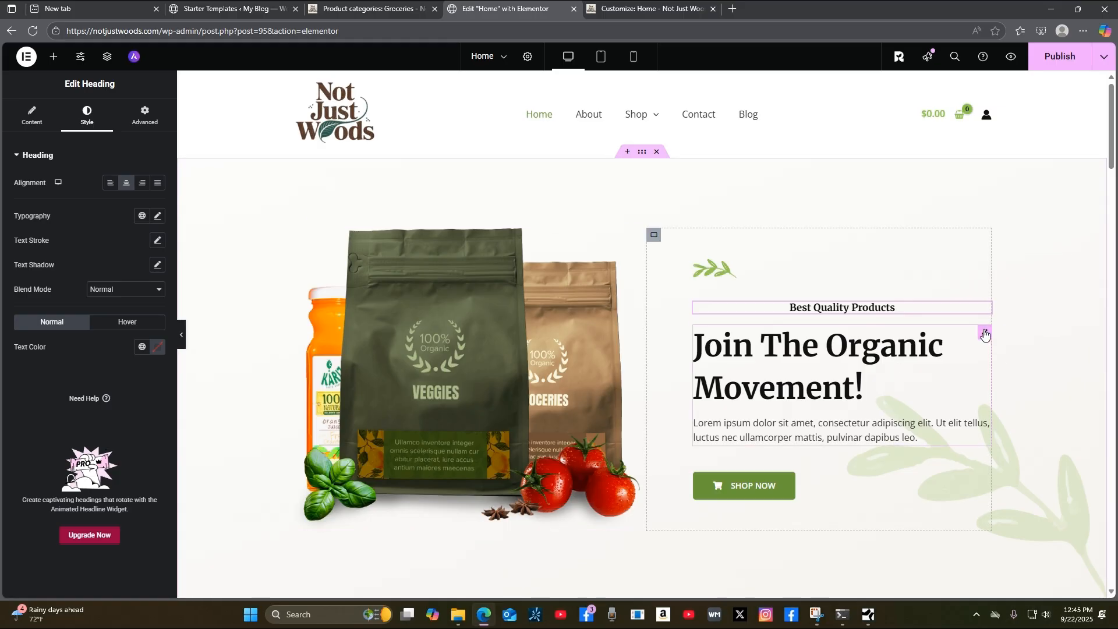
{"action": "left_click", "coordinate": [985, 333]}
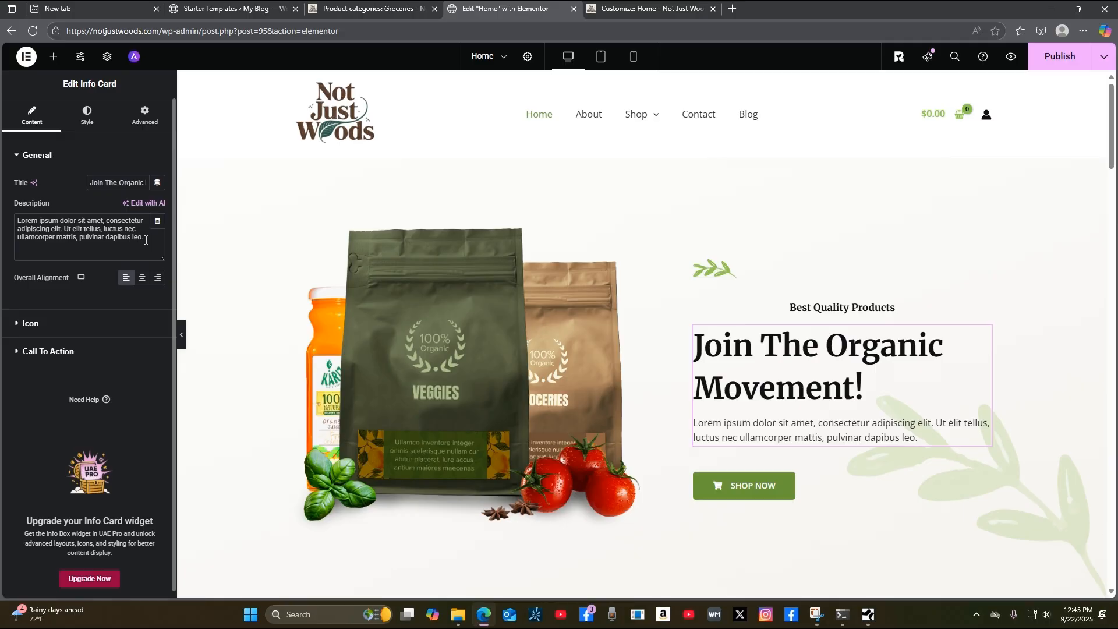
{"action": "left_click_drag", "start_coordinate": [146, 240], "coordinate": [2, 226]}
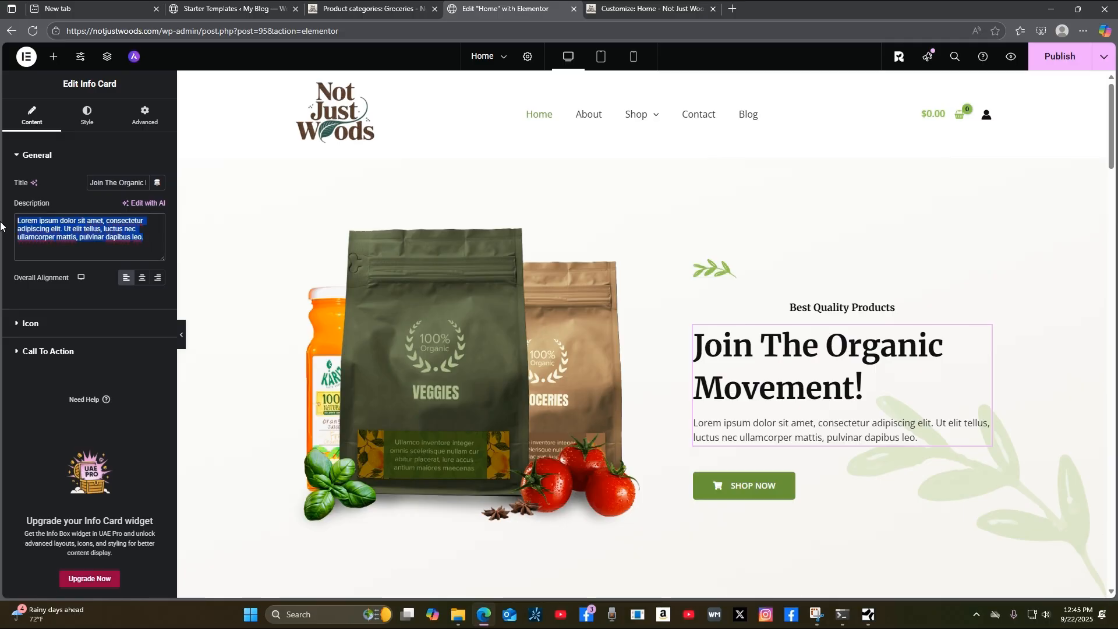
{"action": "left_click", "coordinate": [148, 239]}
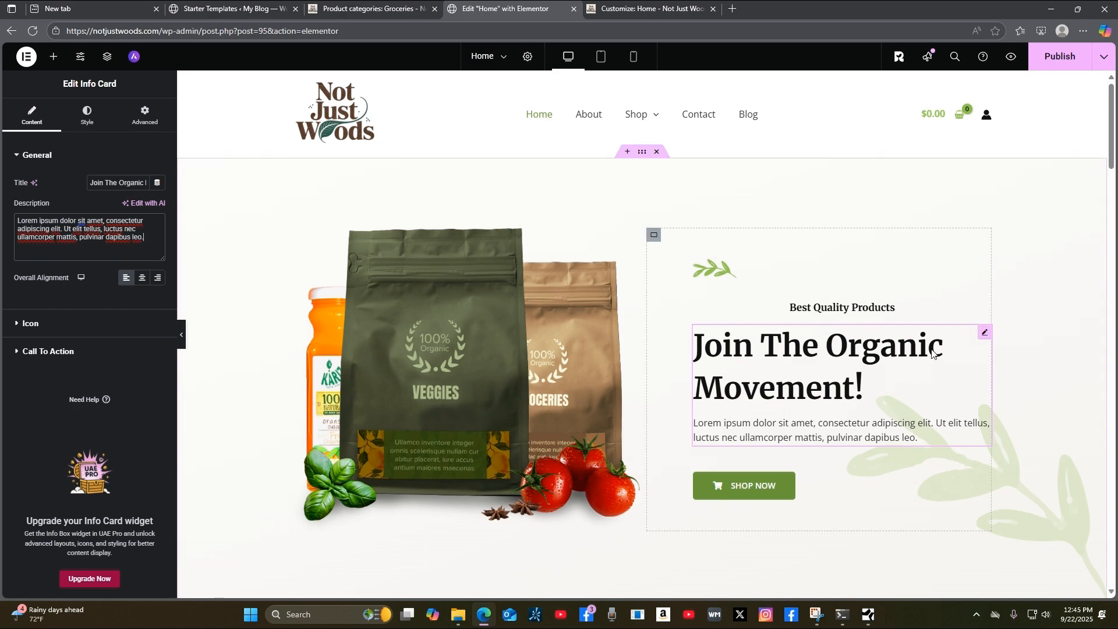
{"action": "left_click", "coordinate": [984, 337]}
{"action": "scroll", "coordinate": [1090, 417], "scroll_direction": "down", "scroll_amount": 4}
{"action": "scroll", "coordinate": [1085, 415], "scroll_direction": "up", "scroll_amount": 2}
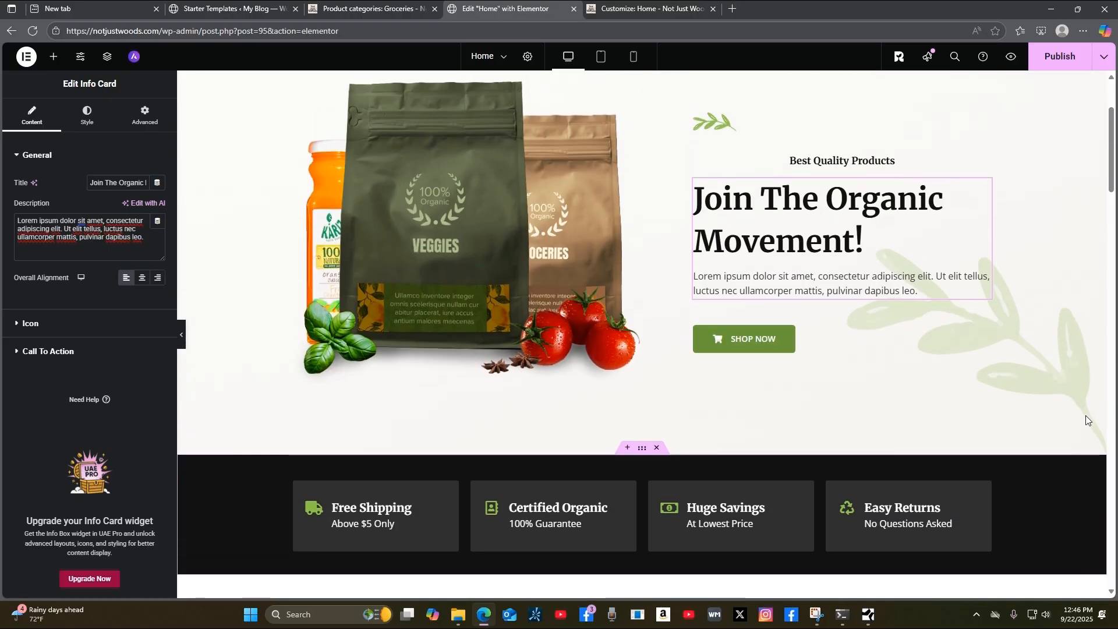
{"action": "scroll", "coordinate": [1089, 410], "scroll_direction": "down", "scroll_amount": 3}
{"action": "scroll", "coordinate": [1090, 411], "scroll_direction": "up", "scroll_amount": 3}
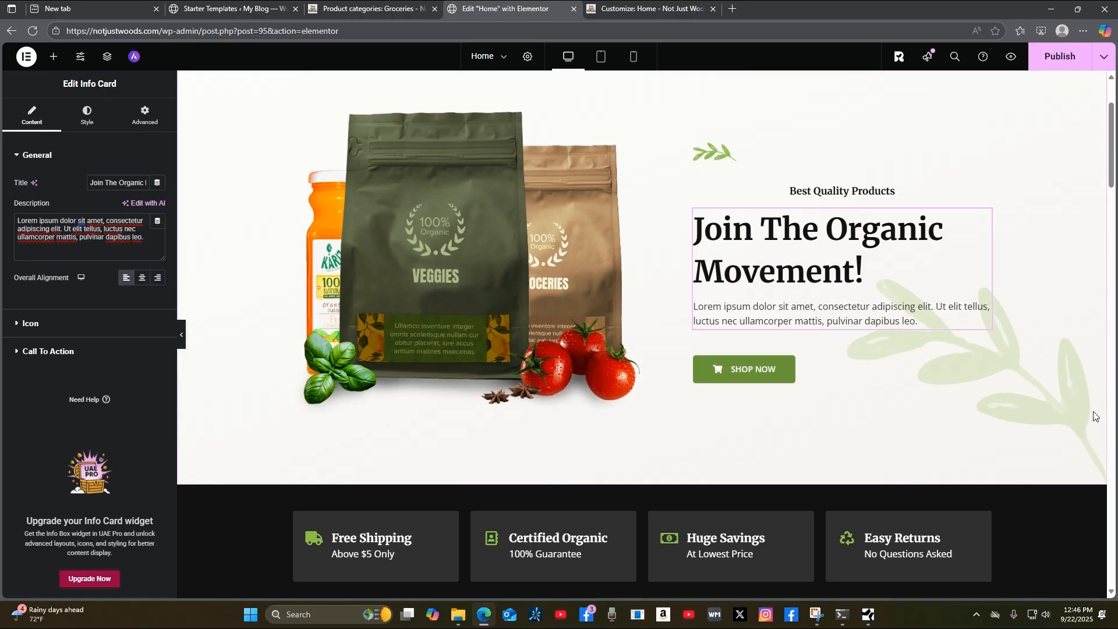
{"action": "scroll", "coordinate": [1093, 412], "scroll_direction": "down", "scroll_amount": 3}
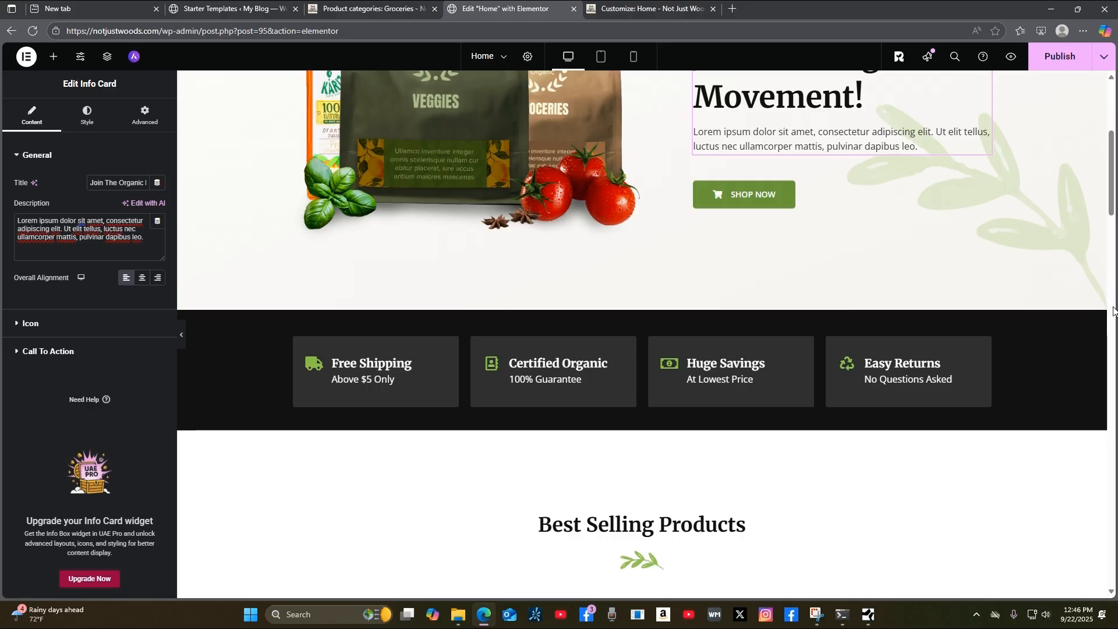
{"action": "scroll", "coordinate": [1113, 314], "scroll_direction": "up", "scroll_amount": 2}
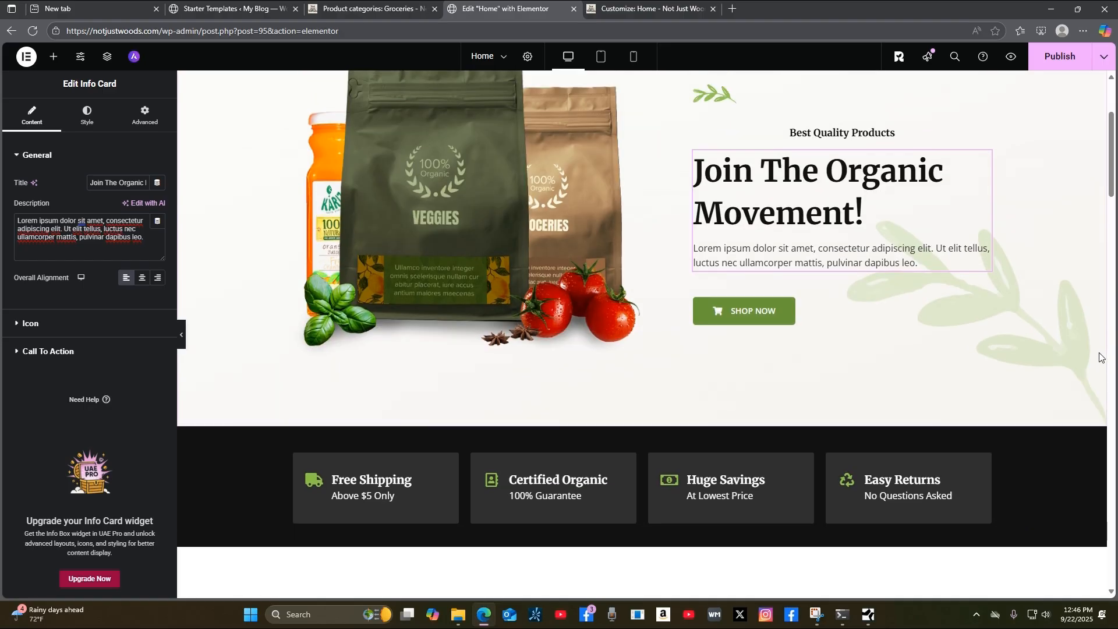
{"action": "scroll", "coordinate": [1099, 353], "scroll_direction": "down", "scroll_amount": 2}
{"action": "scroll", "coordinate": [1098, 353], "scroll_direction": "up", "scroll_amount": 2}
Set the Shop Now button's Position to Center in its Style settings and publish the page.
{"action": "left_click", "coordinate": [986, 291]}
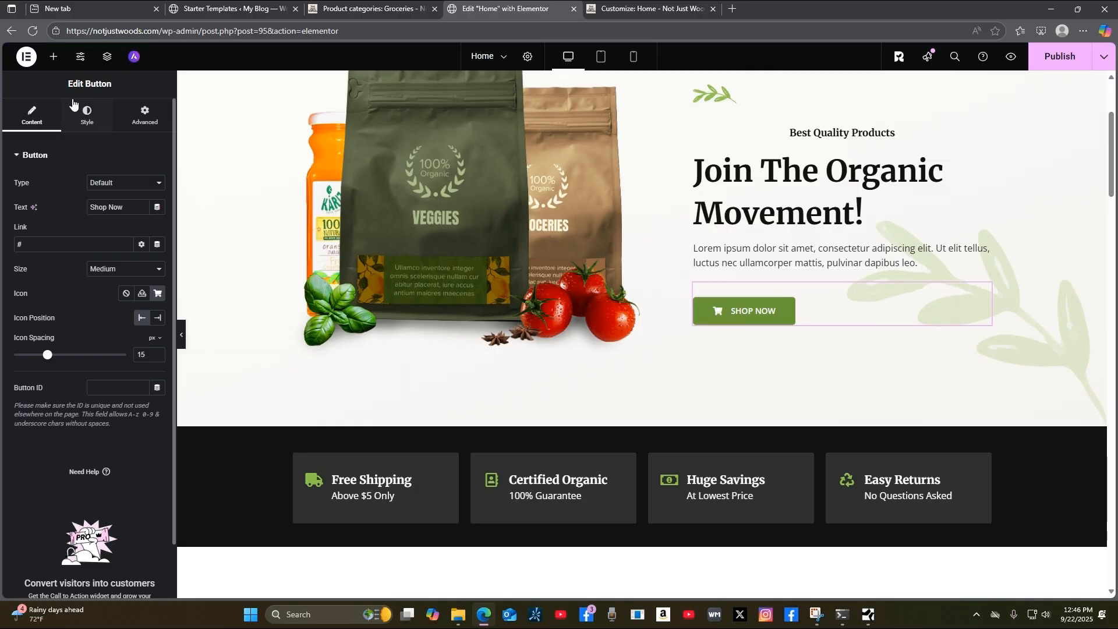
{"action": "left_click", "coordinate": [86, 121]}
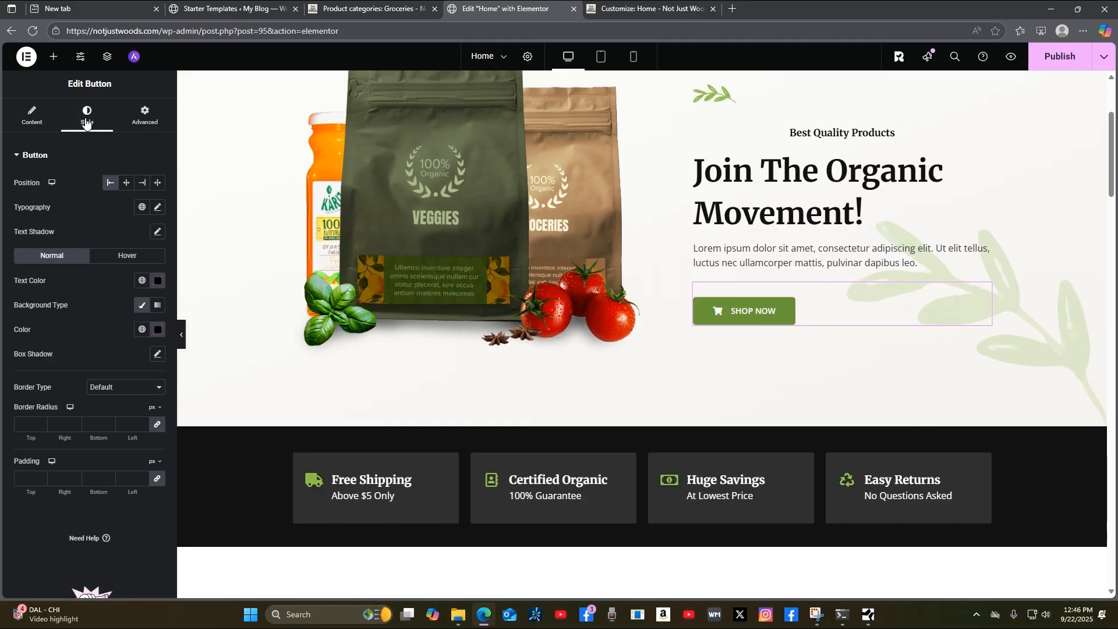
{"action": "left_click", "coordinate": [126, 184]}
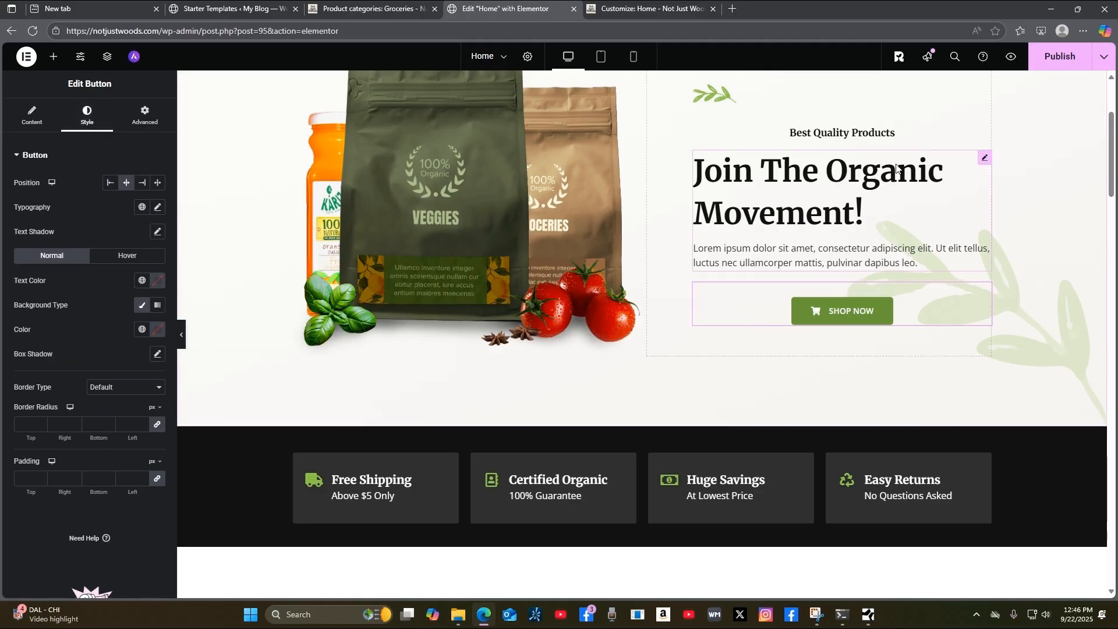
{"action": "scroll", "coordinate": [1094, 338], "scroll_direction": "up", "scroll_amount": 3}
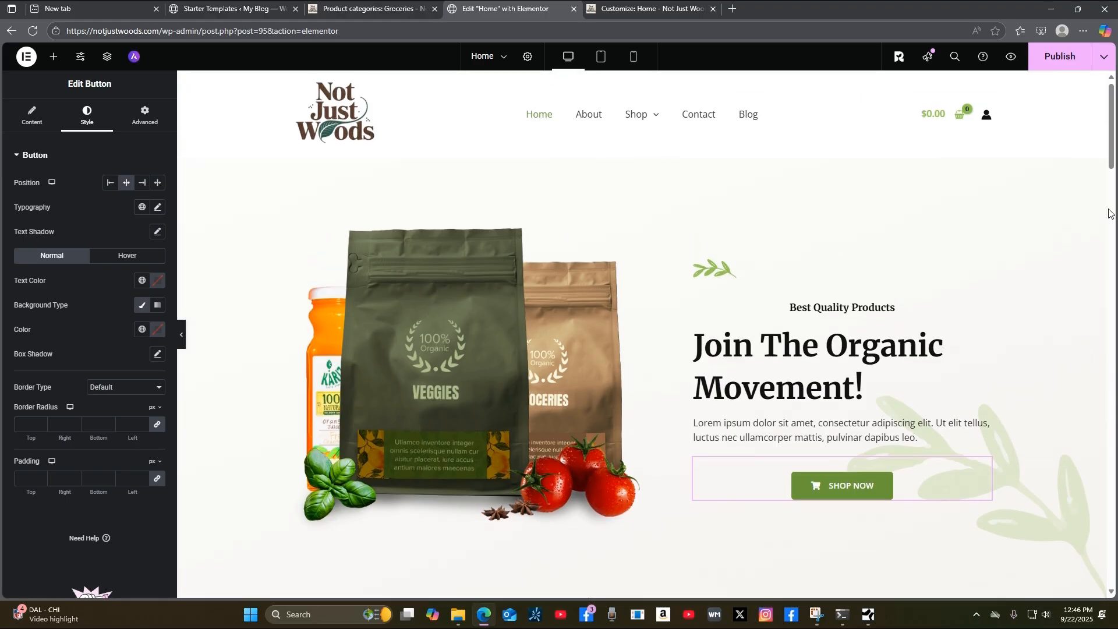
{"action": "left_click", "coordinate": [1053, 66]}
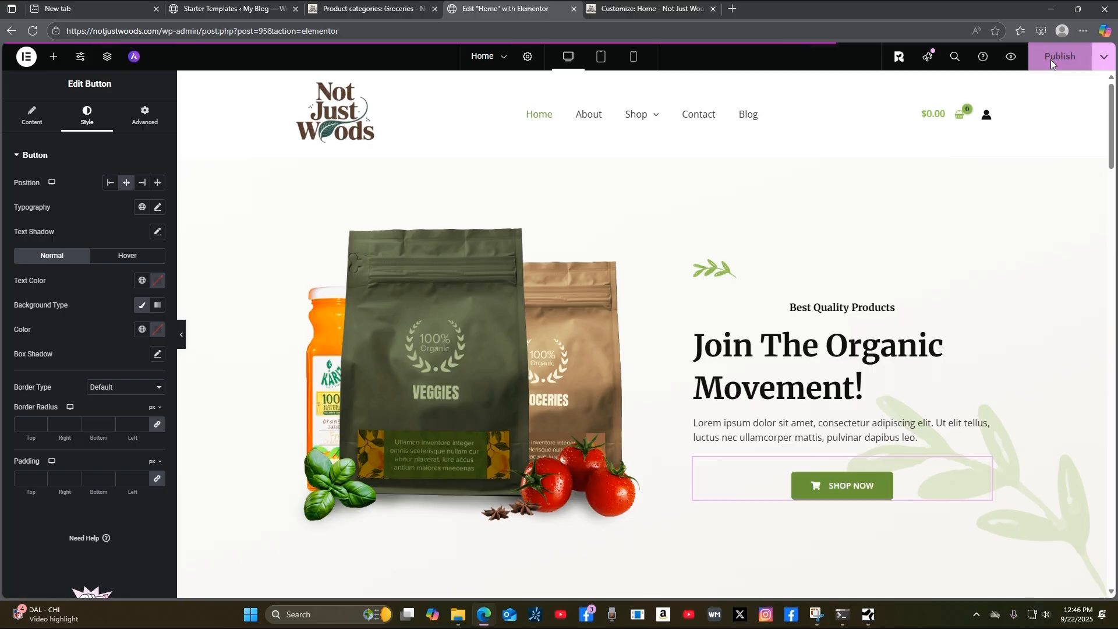
Check the Publish button's save options, then return to the 'Customize: Home' tab.
{"action": "left_click", "coordinate": [1106, 57]}
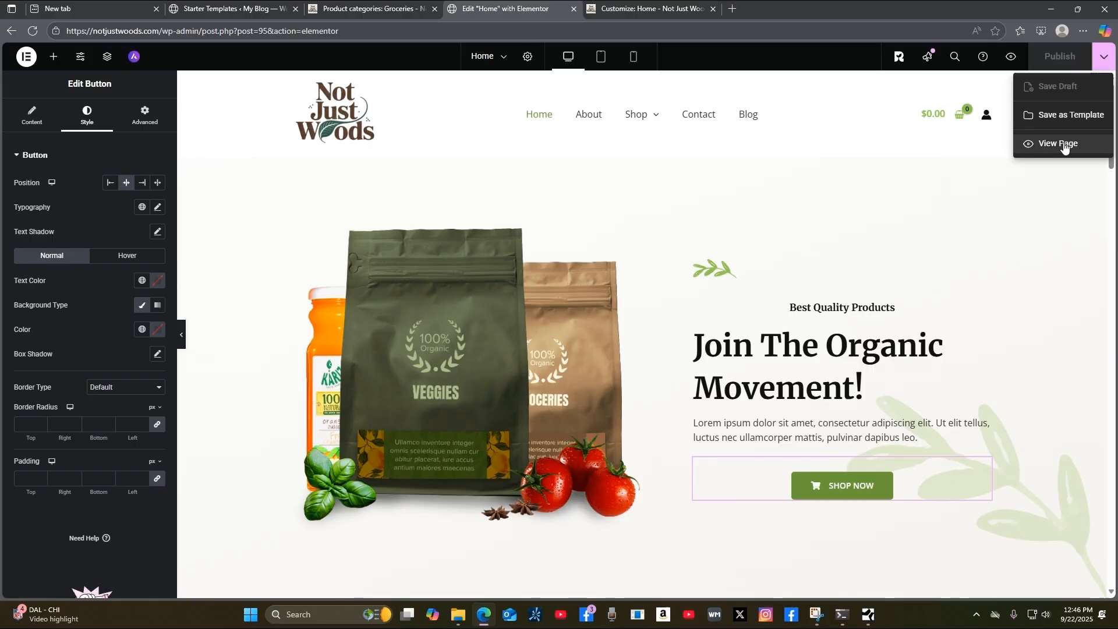
{"action": "left_click", "coordinate": [1104, 57]}
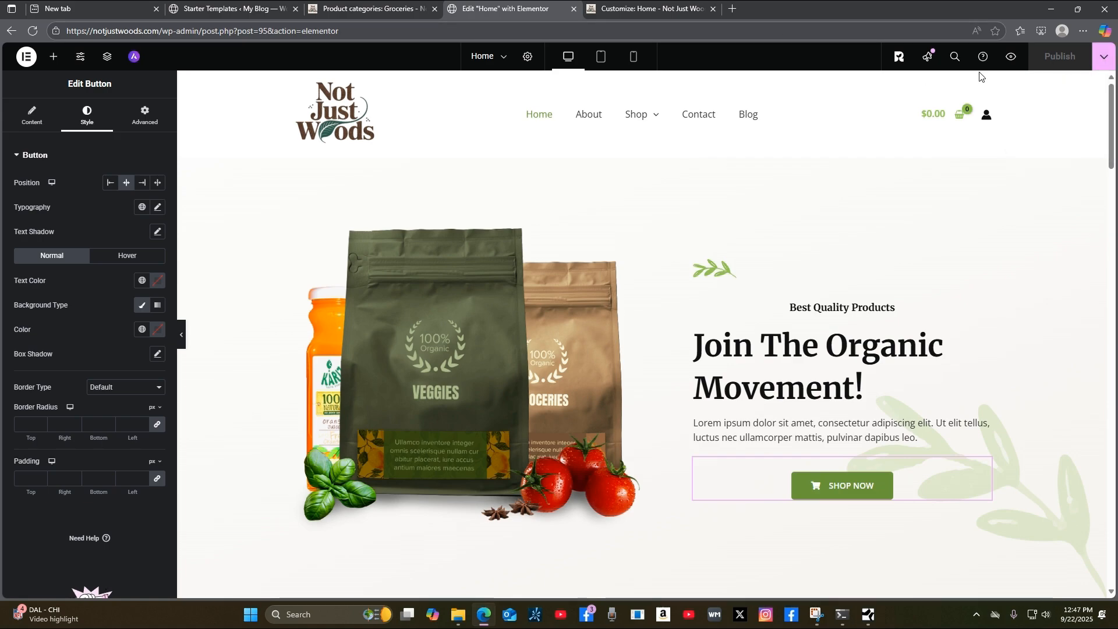
{"action": "left_click", "coordinate": [1104, 58]}
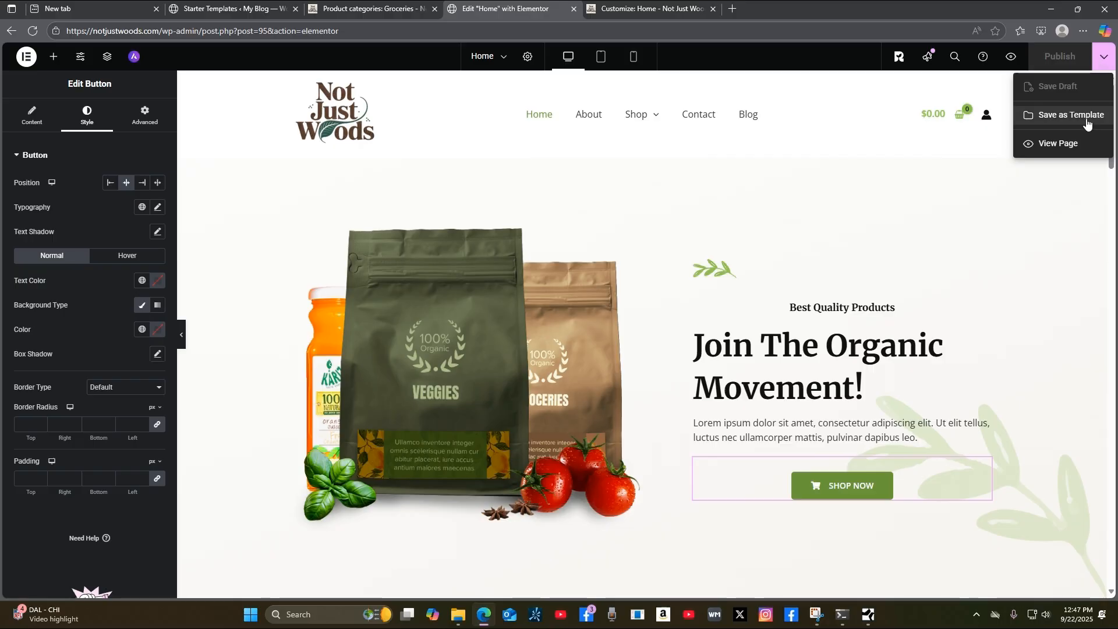
{"action": "left_click", "coordinate": [1108, 61]}
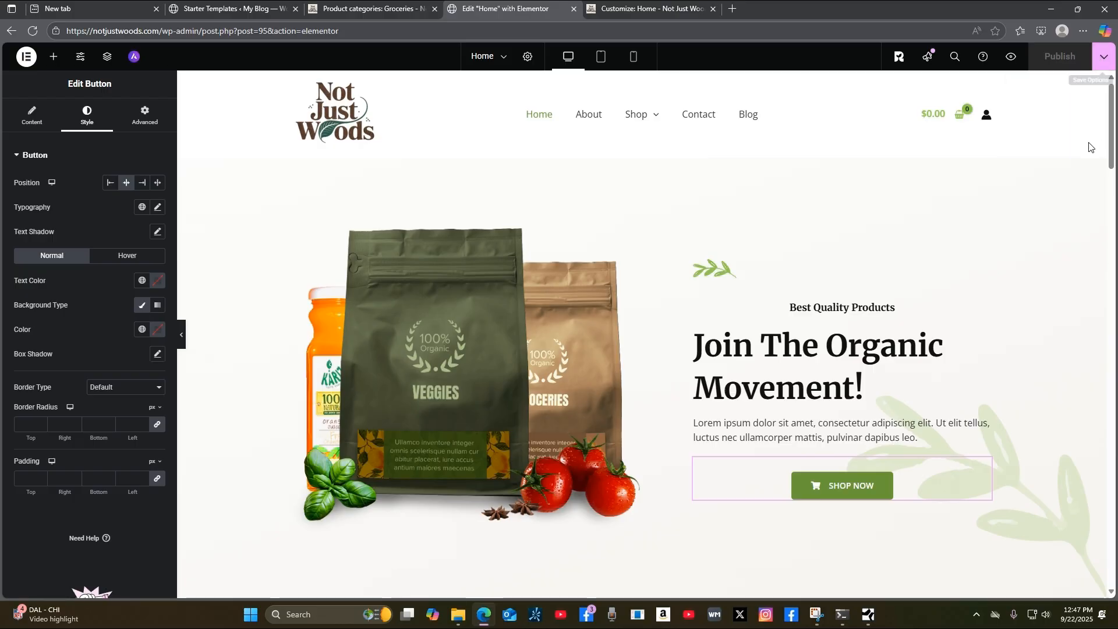
{"action": "left_click", "coordinate": [691, 15]}
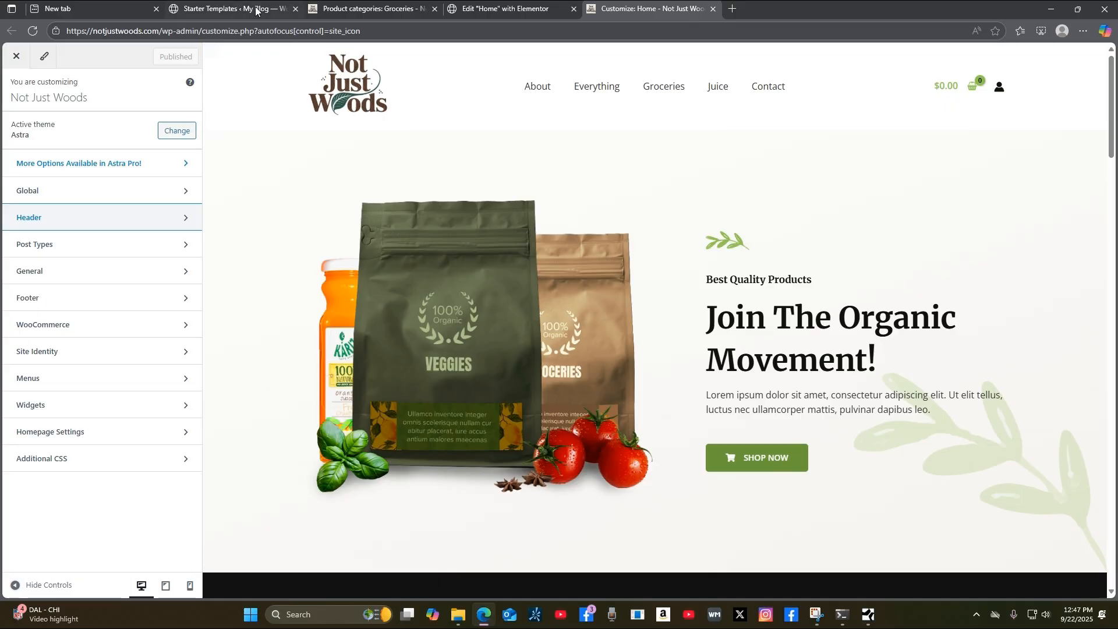
View the live home page through the Groceries tab's Home link, then return to the Elementor editor.
{"action": "left_click", "coordinate": [376, 14]}
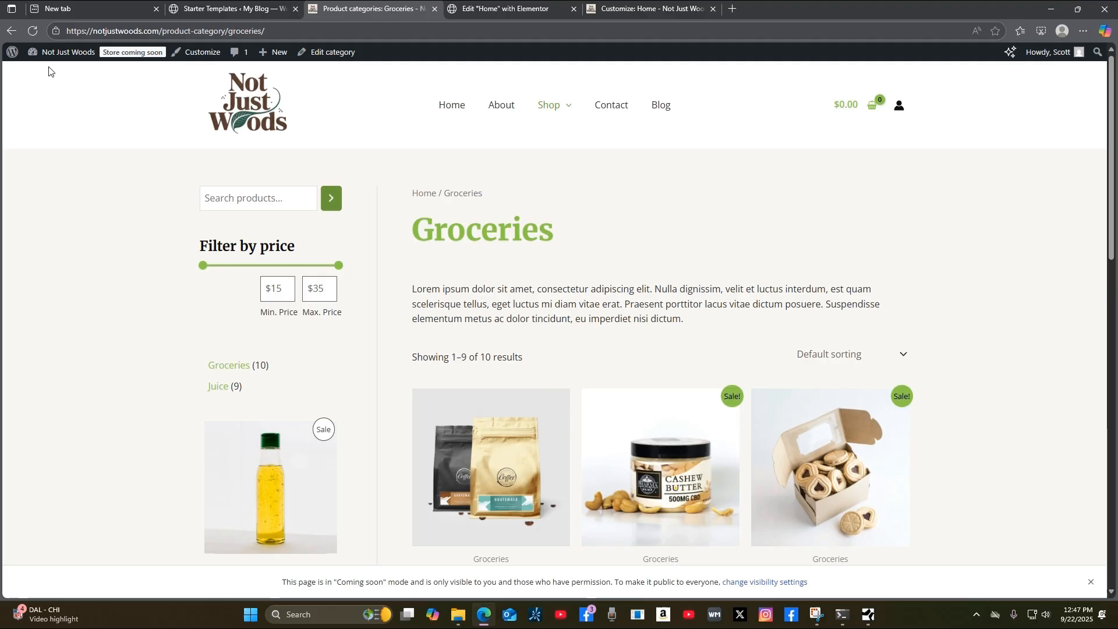
{"action": "left_click", "coordinate": [451, 110]}
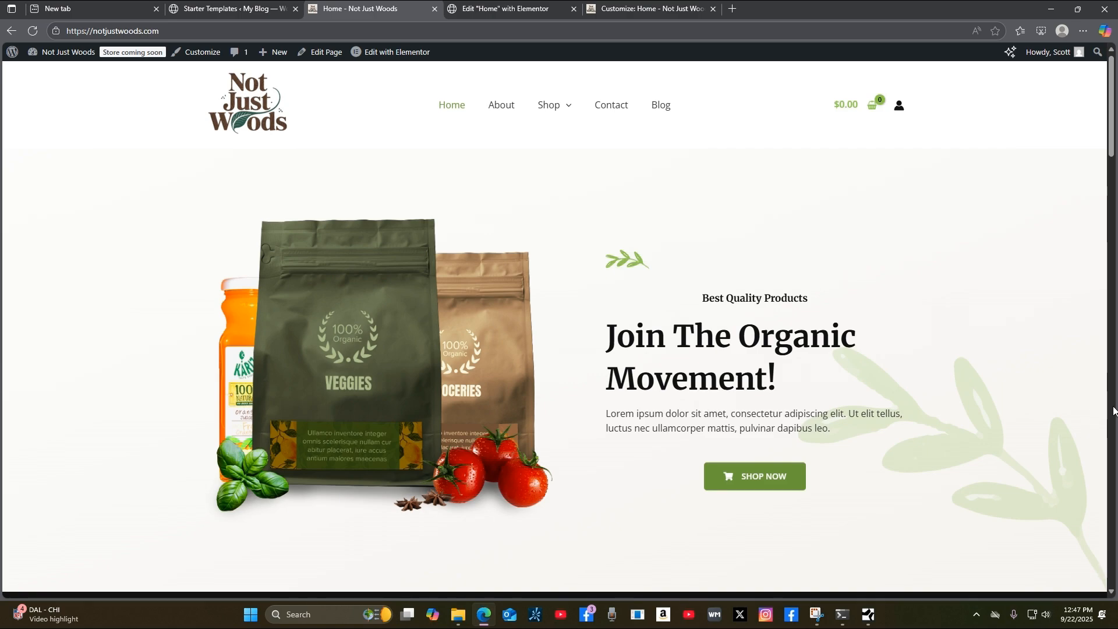
{"action": "left_click", "coordinate": [665, 11]}
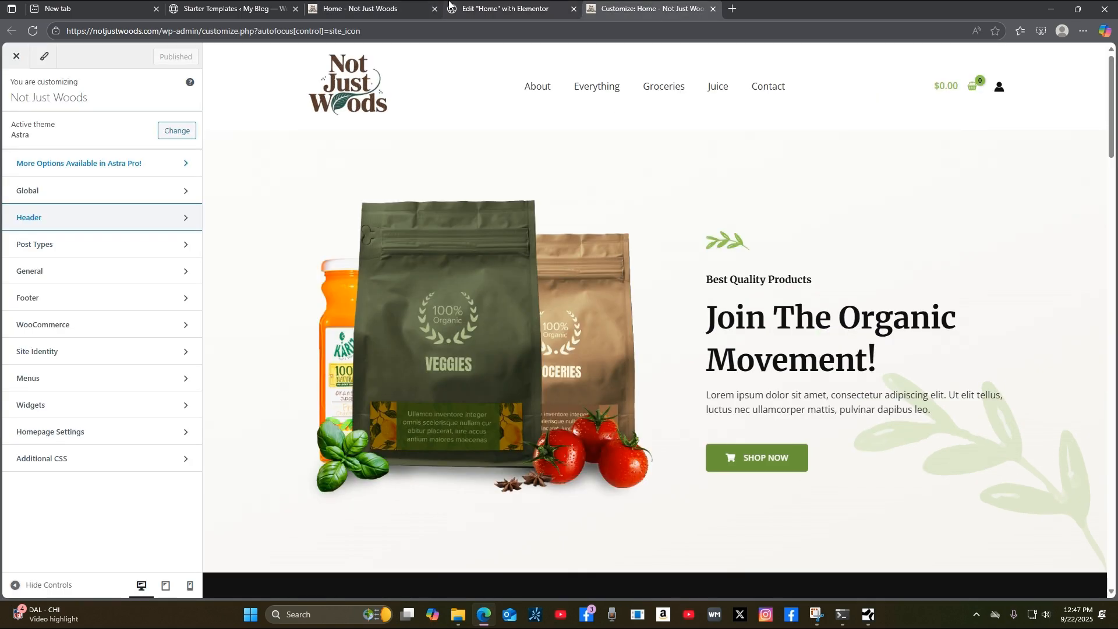
{"action": "left_click", "coordinate": [474, 9]}
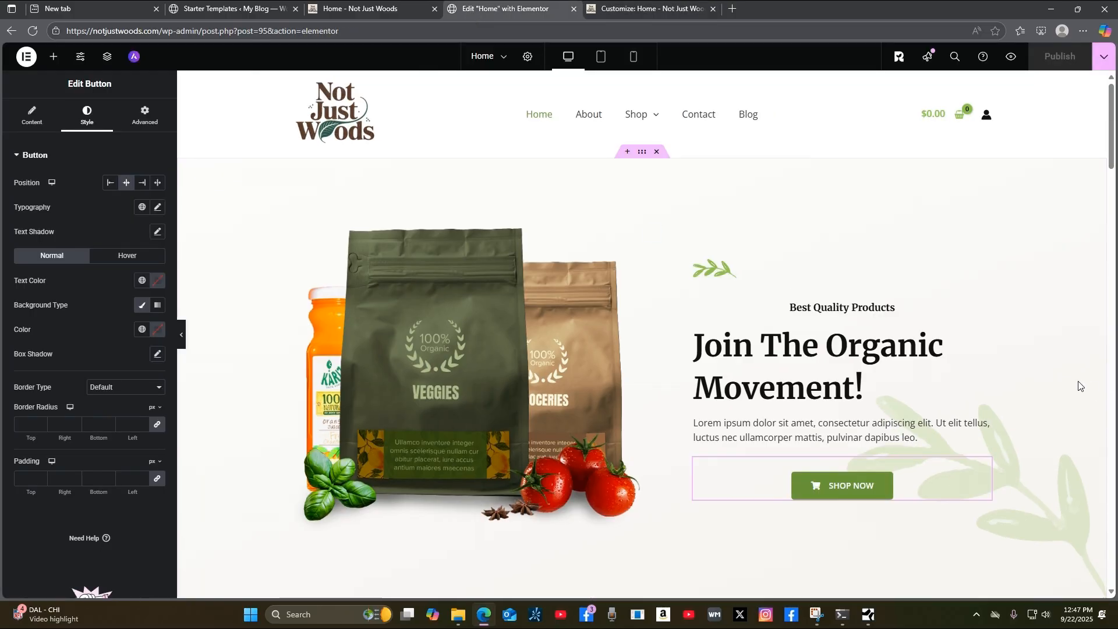
Open the hero container's Layout settings: Flexbox, Boxed 1200 px width, row direction, zero gaps.
{"action": "scroll", "coordinate": [1095, 408], "scroll_direction": "down", "scroll_amount": 3}
{"action": "scroll", "coordinate": [1103, 434], "scroll_direction": "up", "scroll_amount": 3}
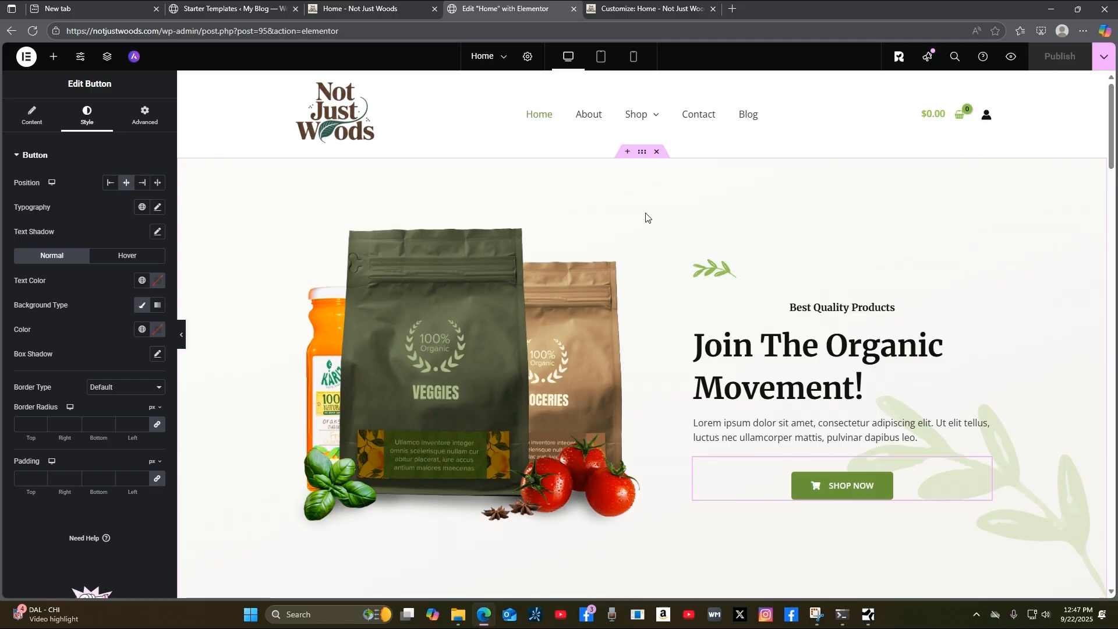
{"action": "left_click", "coordinate": [643, 153]}
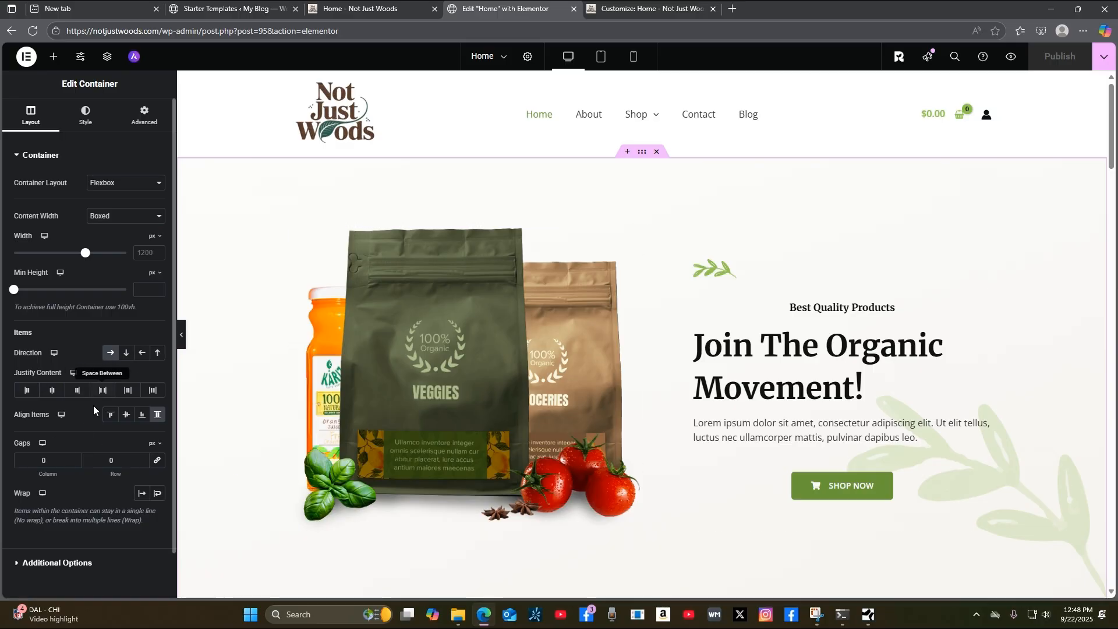
{"action": "scroll", "coordinate": [166, 561], "scroll_direction": "down", "scroll_amount": 1}
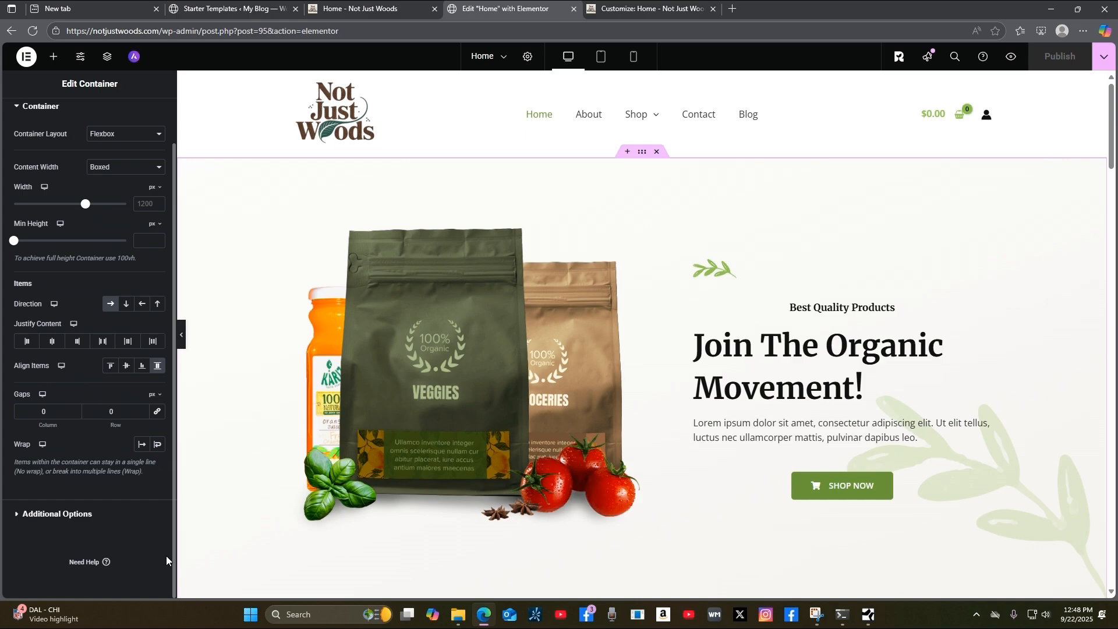
{"action": "scroll", "coordinate": [166, 556], "scroll_direction": "up", "scroll_amount": 1}
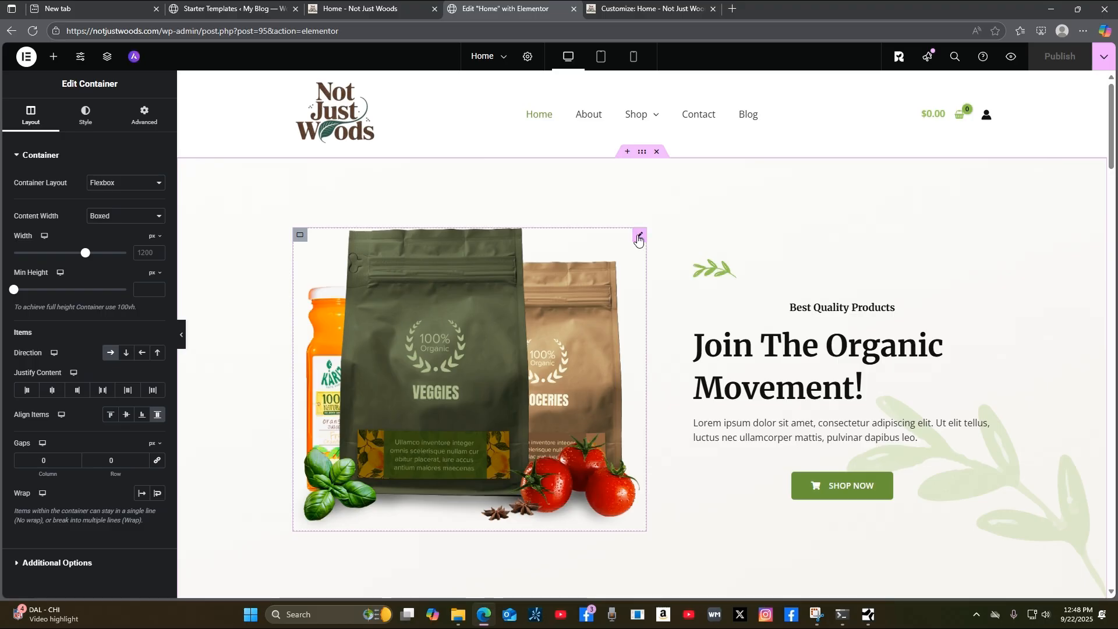
Open the hero product image's settings and launch the media library from Choose Image.
{"action": "left_click", "coordinate": [639, 238]}
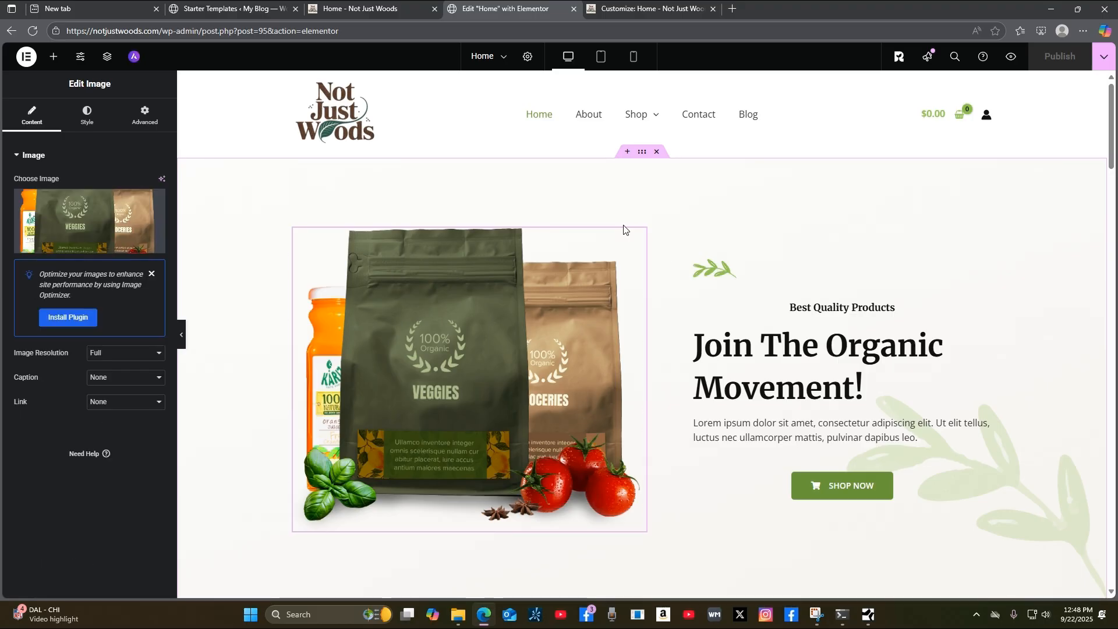
{"action": "mouse_move", "coordinate": [92, 244]}
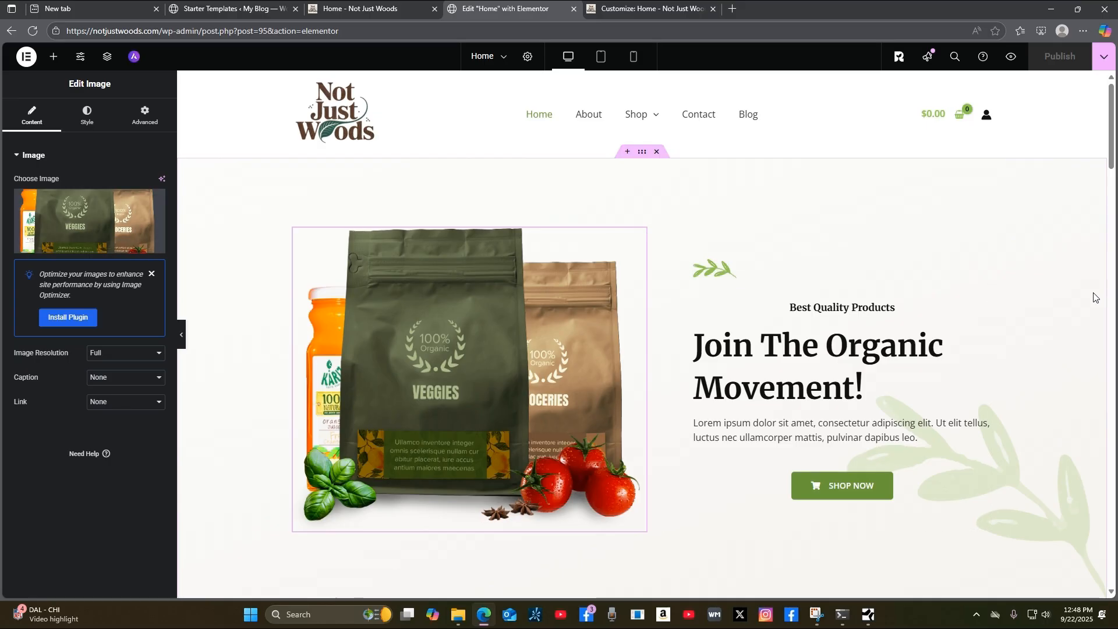
{"action": "scroll", "coordinate": [1095, 298], "scroll_direction": "down", "scroll_amount": 3}
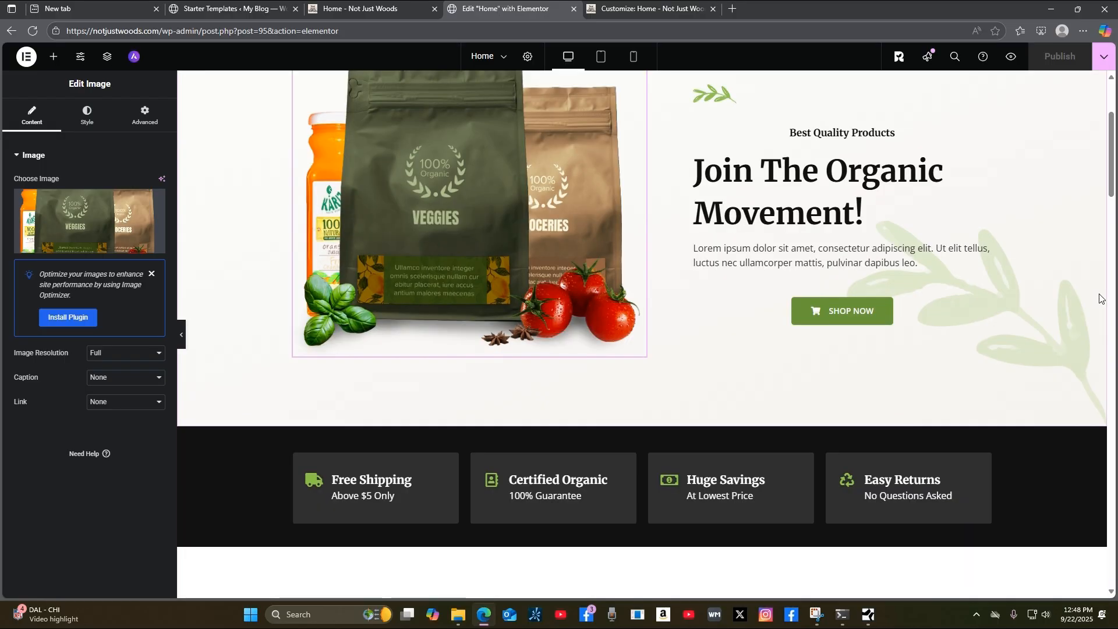
{"action": "scroll", "coordinate": [1101, 298], "scroll_direction": "up", "scroll_amount": 3}
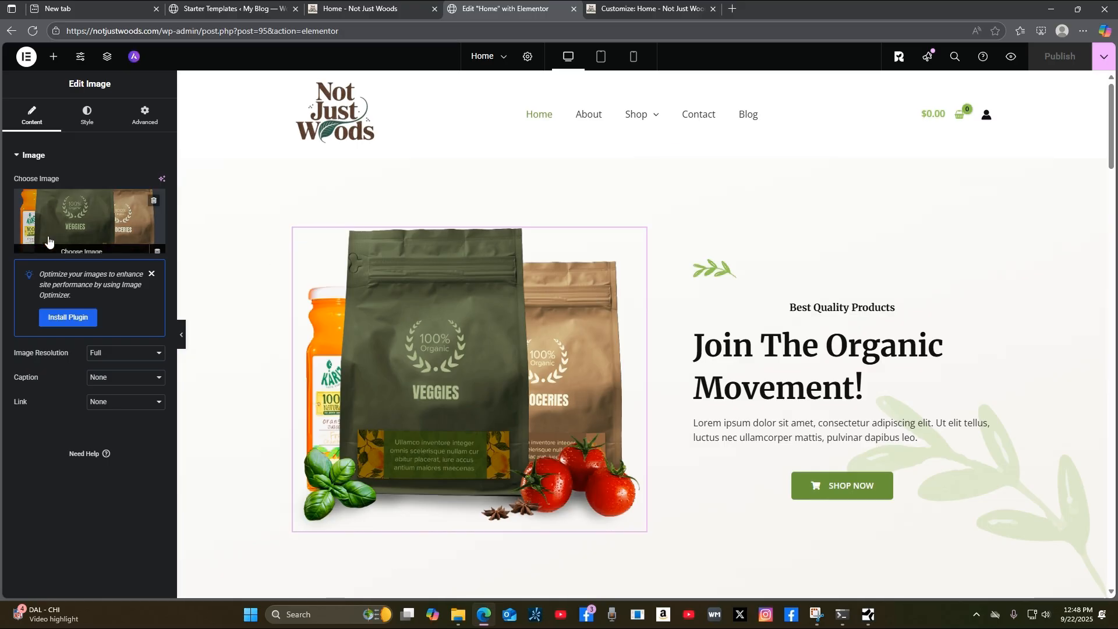
{"action": "left_click", "coordinate": [81, 250]}
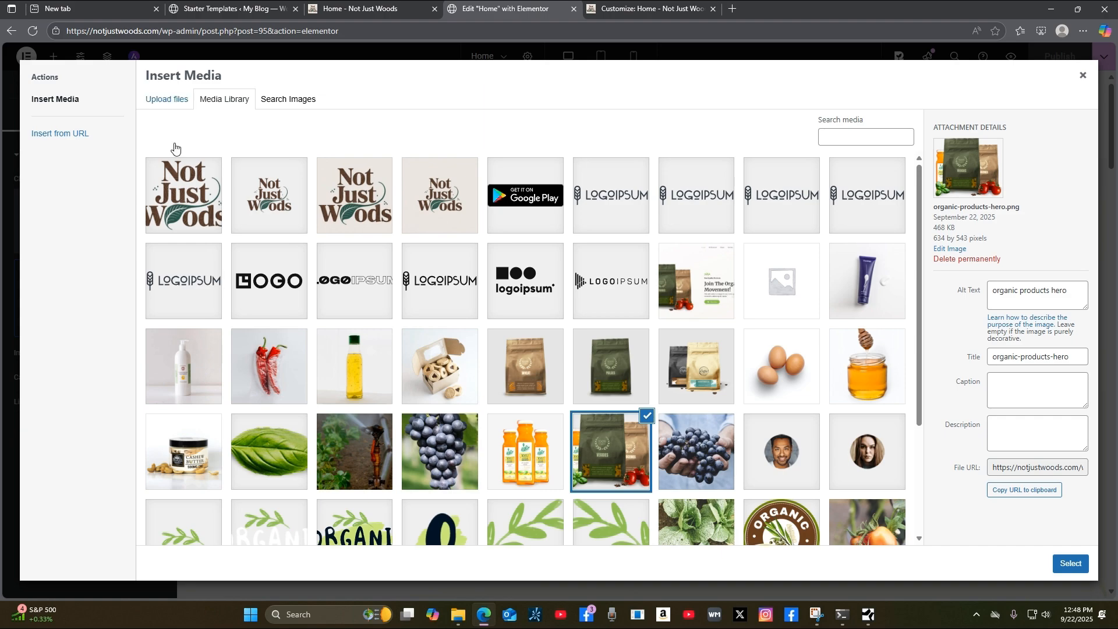
Upload the rustic reclaimed wood table photo and insert it as the hero image.
{"action": "scroll", "coordinate": [743, 489], "scroll_direction": "down", "scroll_amount": 3}
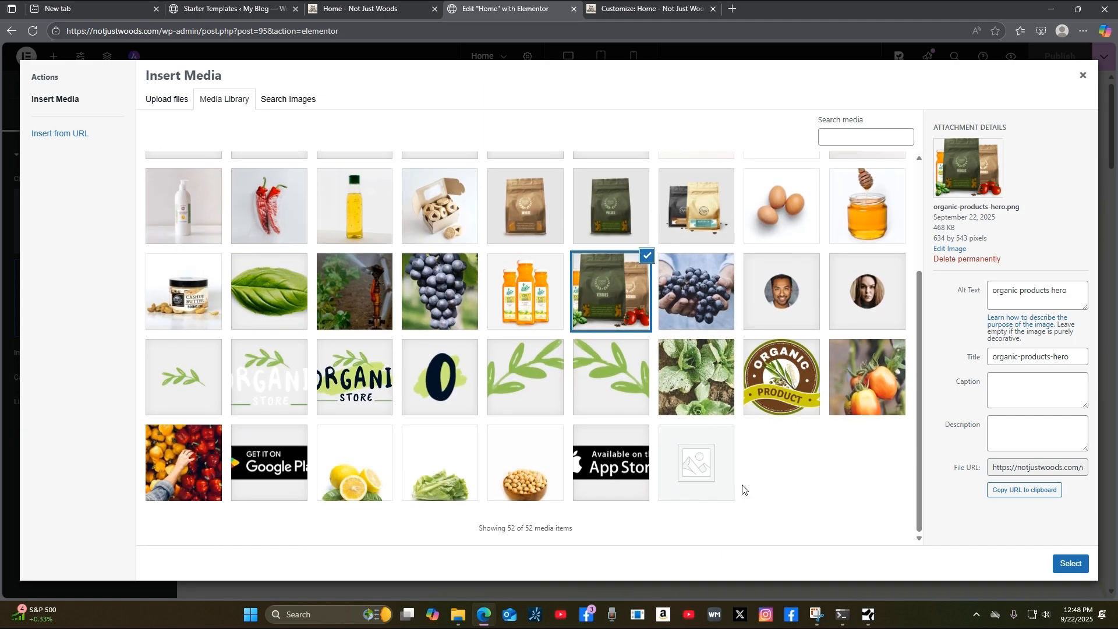
{"action": "scroll", "coordinate": [742, 490], "scroll_direction": "up", "scroll_amount": 3}
{"action": "left_click", "coordinate": [167, 100]}
{"action": "left_click", "coordinate": [637, 306]}
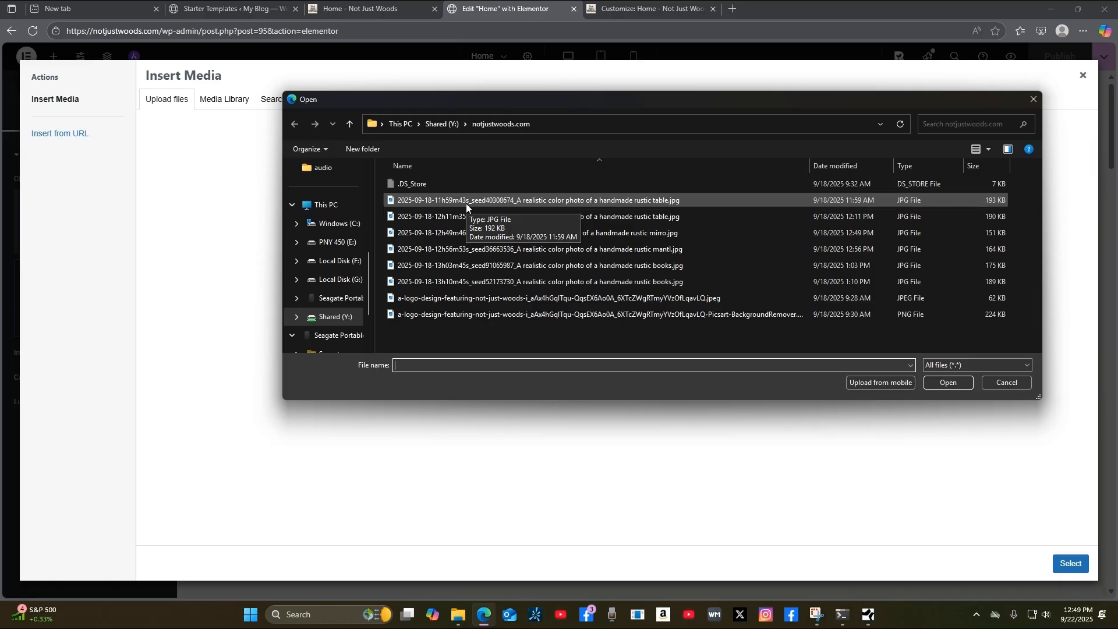
{"action": "double_click", "coordinate": [431, 199]}
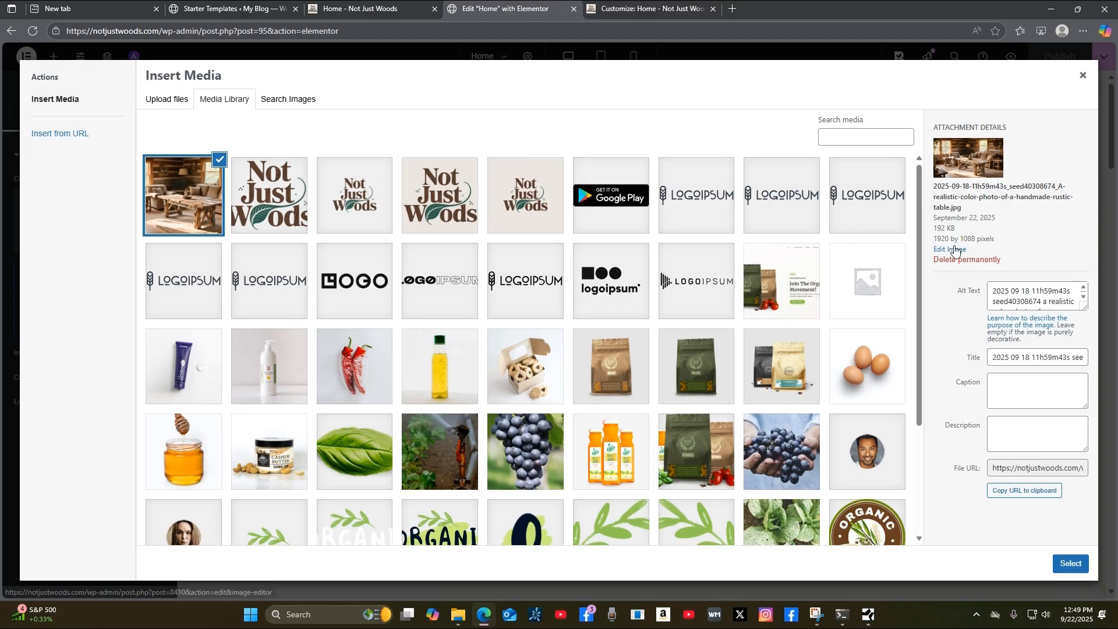
{"action": "left_click", "coordinate": [1071, 564]}
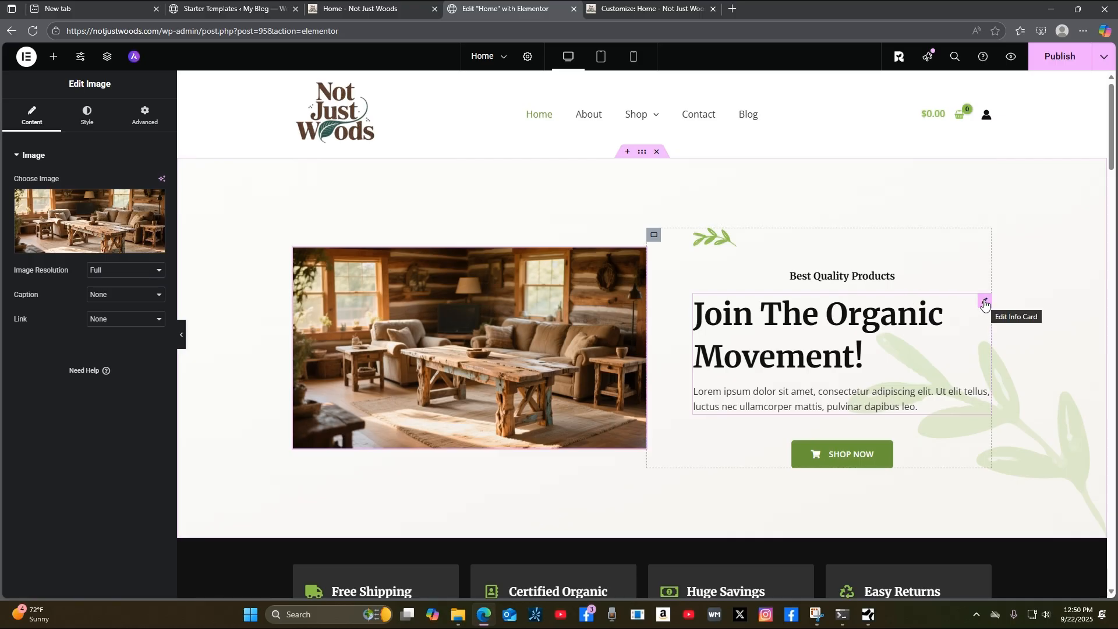
Retitle the hero card 'Rustic Reclaimed Wood!' and select the old description text.
{"action": "left_click", "coordinate": [985, 303]}
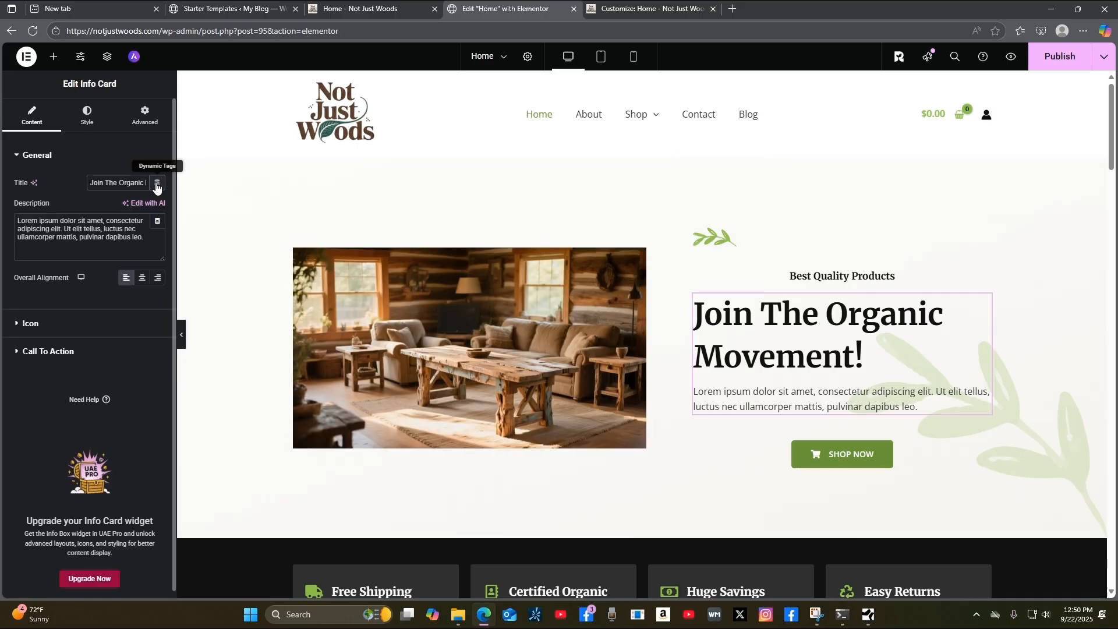
{"action": "key", "text": "BackSpace"}
{"action": "key", "text": "BackSpace"}
{"action": "key", "text": "BackSpace"}
{"action": "key", "text": "BackSpace"}
{"action": "key", "text": "BackSpace"}
{"action": "key", "text": "BackSpace"}
{"action": "key", "text": "BackSpace"}
{"action": "key", "text": "BackSpace"}
{"action": "key", "text": "BackSpace"}
{"action": "key", "text": "BackSpace"}
{"action": "key", "text": "BackSpace"}
{"action": "key", "text": "BackSpace"}
{"action": "key", "text": "BackSpace"}
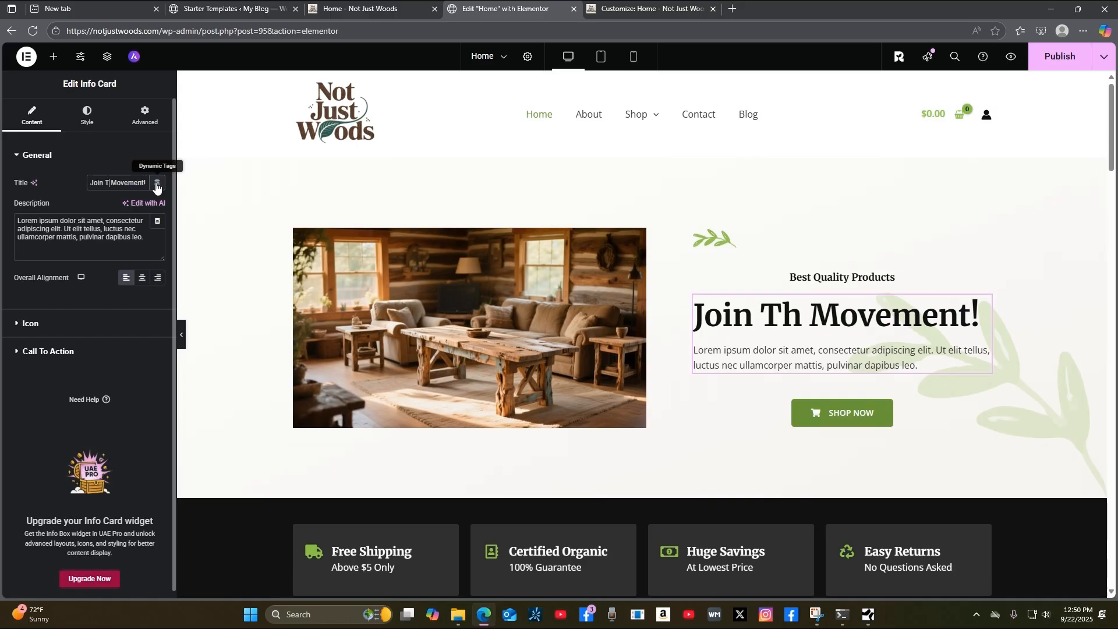
{"action": "key", "text": "BackSpace"}
{"action": "key", "text": "BackSpace"}
{"action": "key", "text": "BackSpace"}
{"action": "key", "text": "BackSpace"}
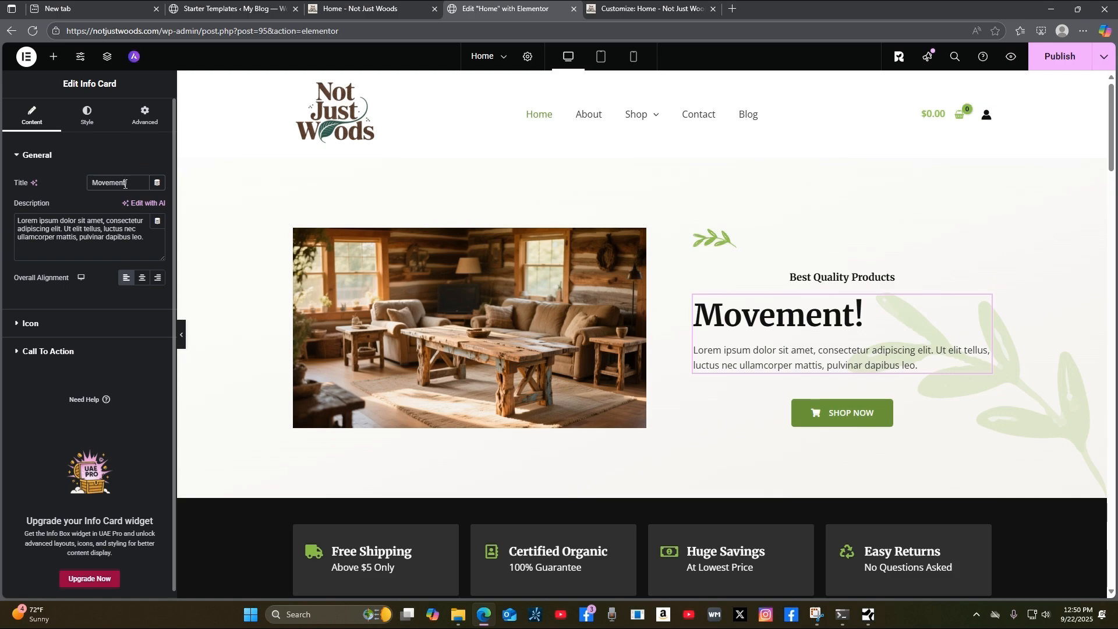
{"action": "key", "text": "BackSpace"}
{"action": "key", "text": "BackSpace"}
{"action": "key", "text": "BackSpace"}
{"action": "key", "text": "BackSpace"}
{"action": "key", "text": "BackSpace"}
{"action": "key", "text": "BackSpace"}
{"action": "key", "text": "BackSpace"}
{"action": "key", "text": "BackSpace"}
{"action": "type", "text": "Rustic Re"}
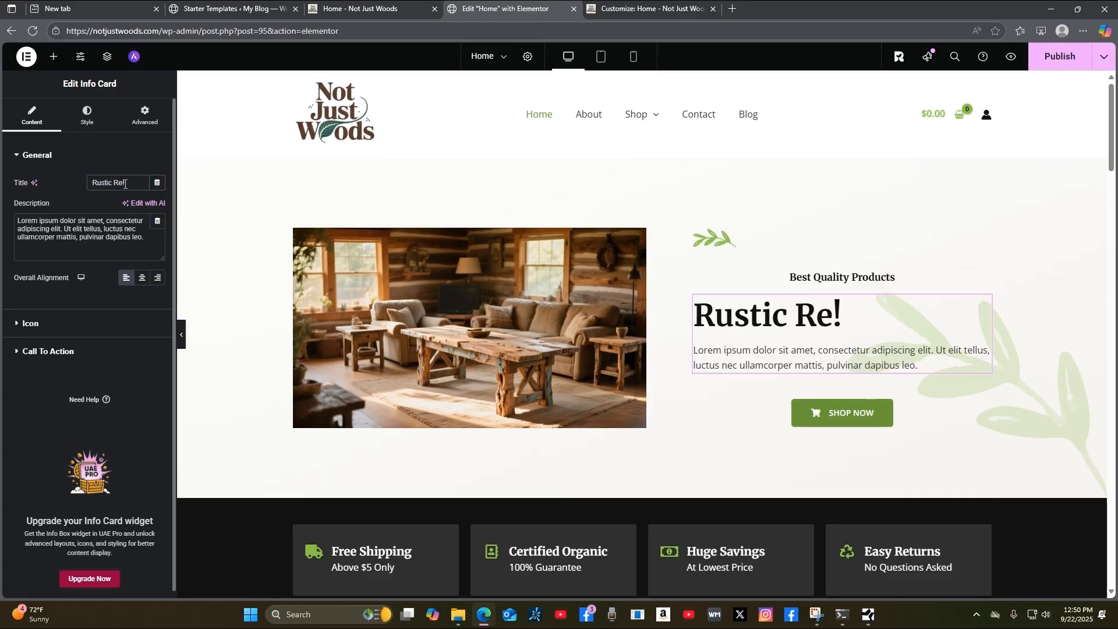
{"action": "type", "text": "claimed"}
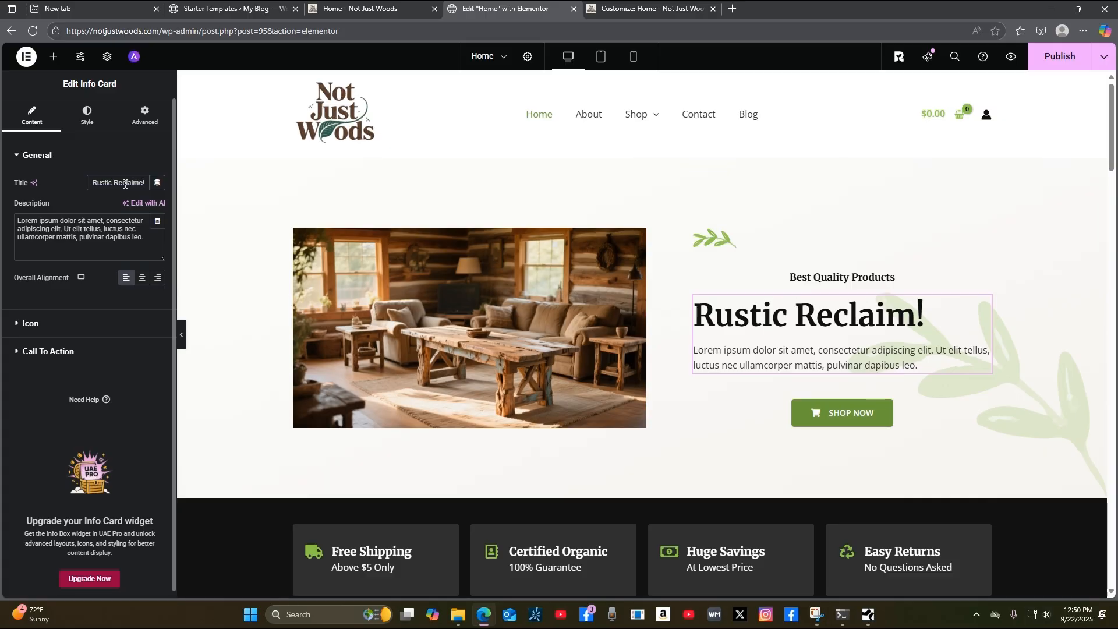
{"action": "type", "text": " Wo"}
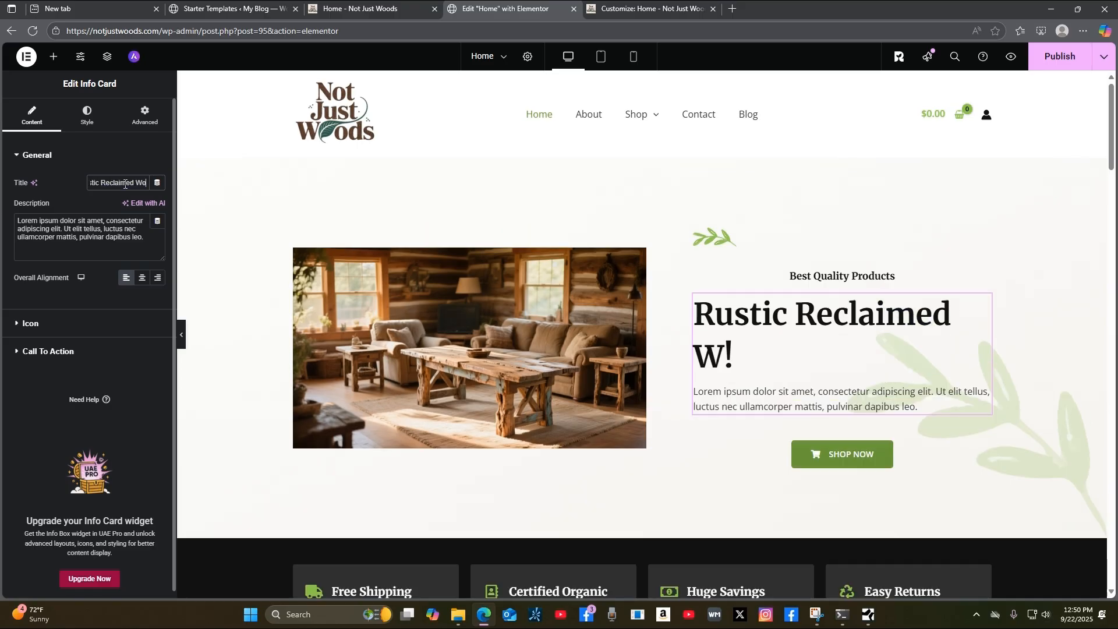
{"action": "type", "text": "od"}
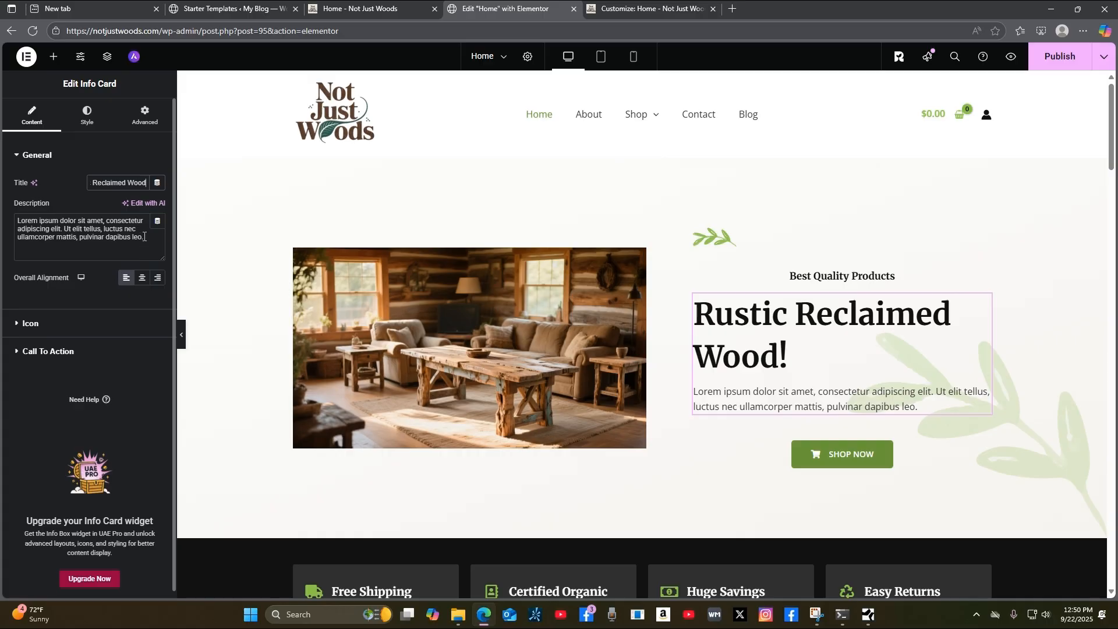
{"action": "left_click_drag", "start_coordinate": [146, 238], "coordinate": [3, 217]}
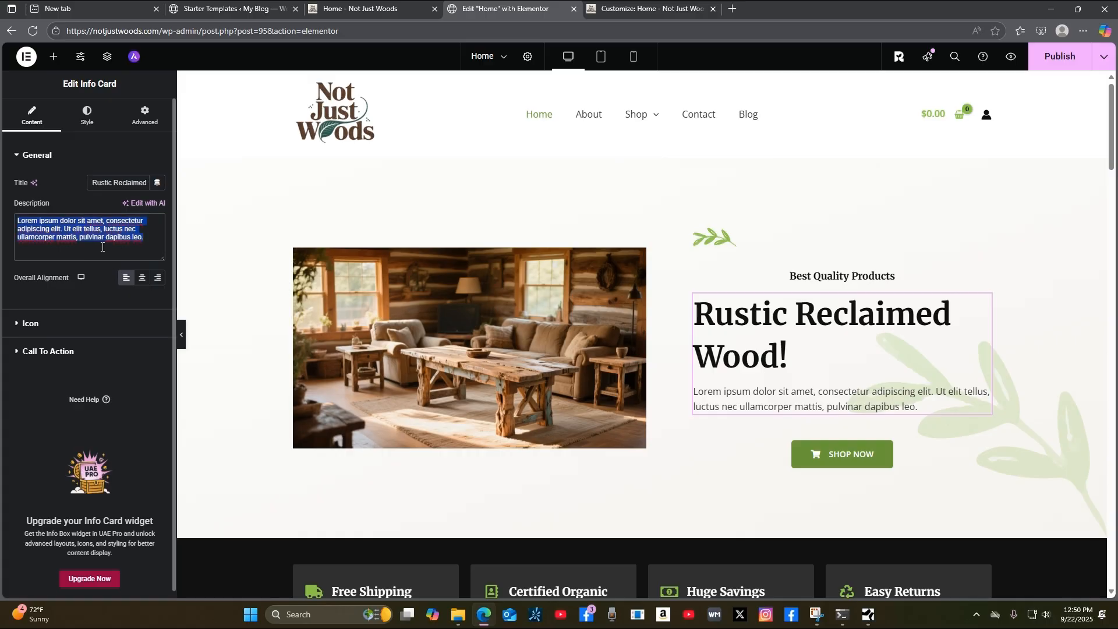
Replace the description with 'Living room furniture set mad from rustic reclaimed woods' and append 'Coffee Table' to the title.
{"action": "type", "text": "L"}
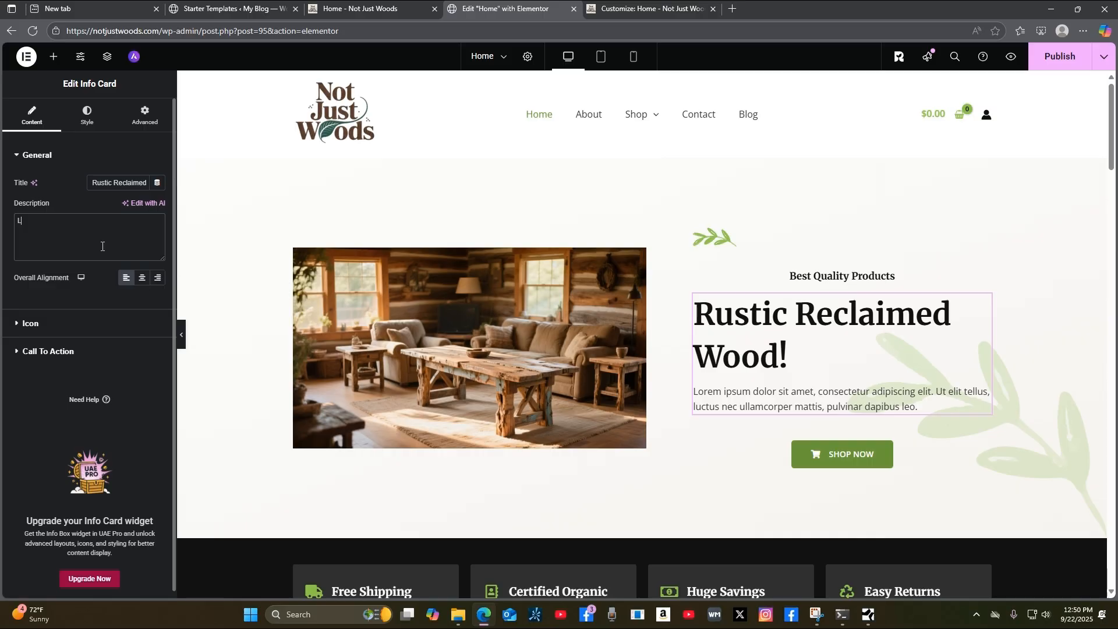
{"action": "type", "text": "iving roo"}
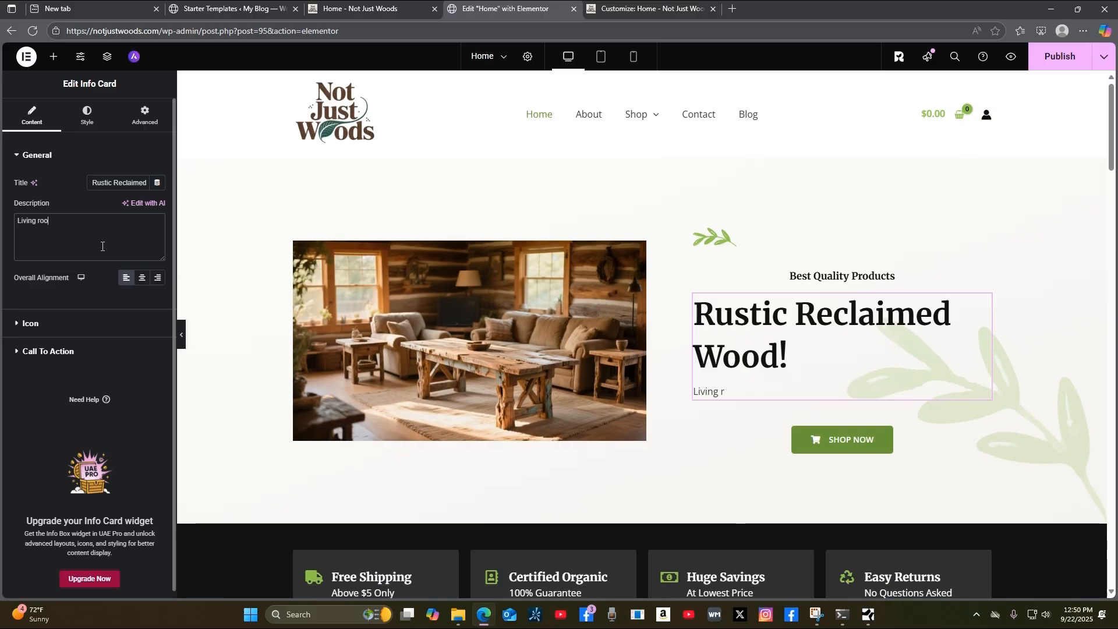
{"action": "type", "text": "m furnitu"}
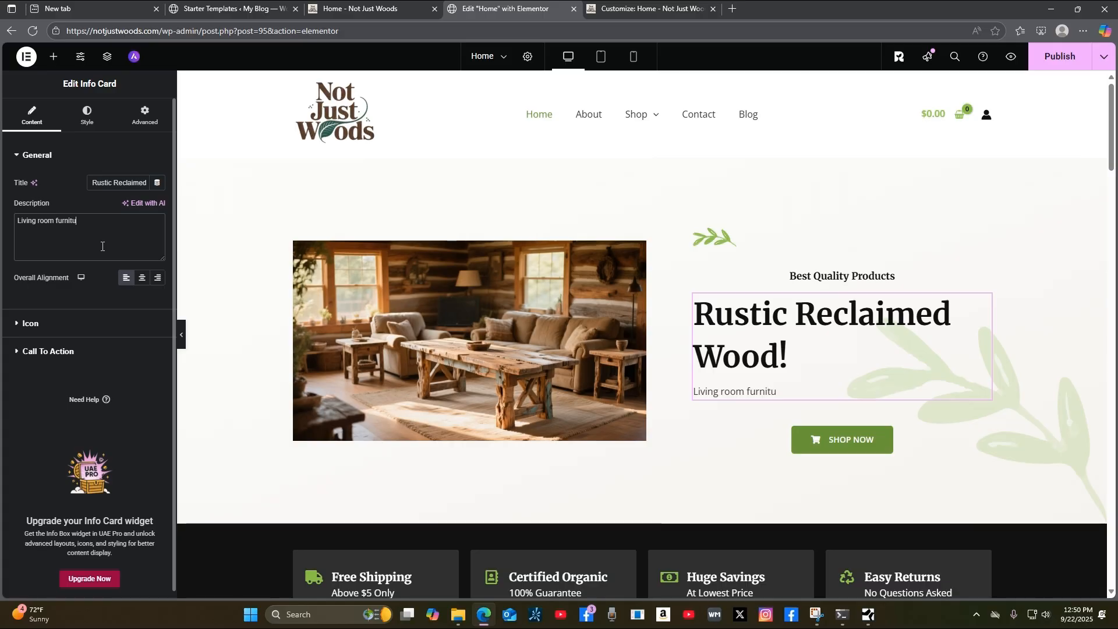
{"action": "type", "text": "re set"}
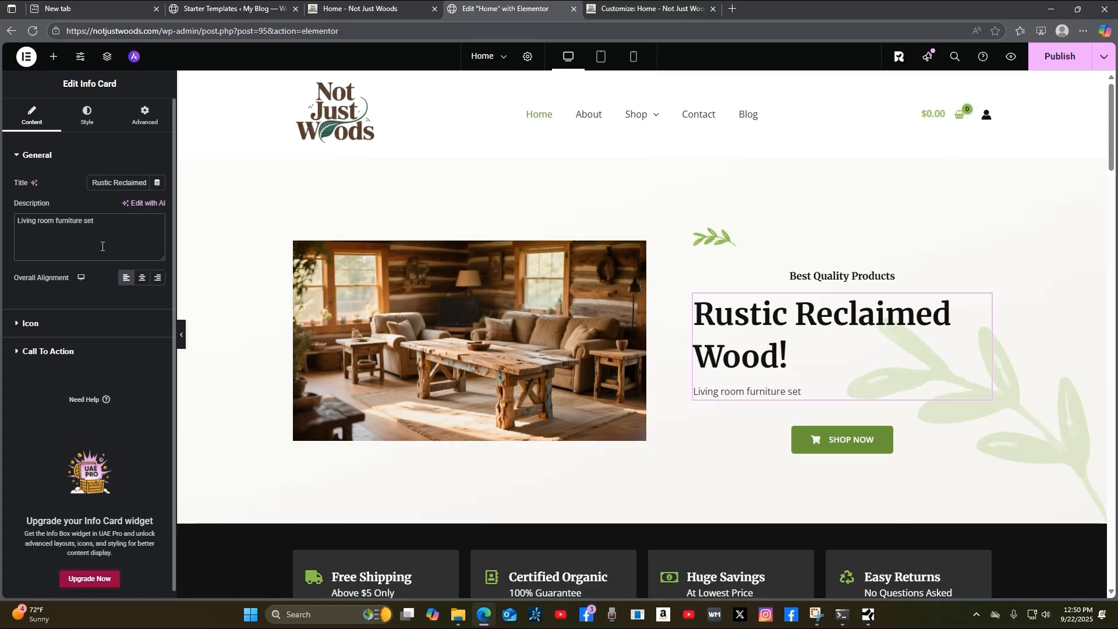
{"action": "type", "text": " mad fro"}
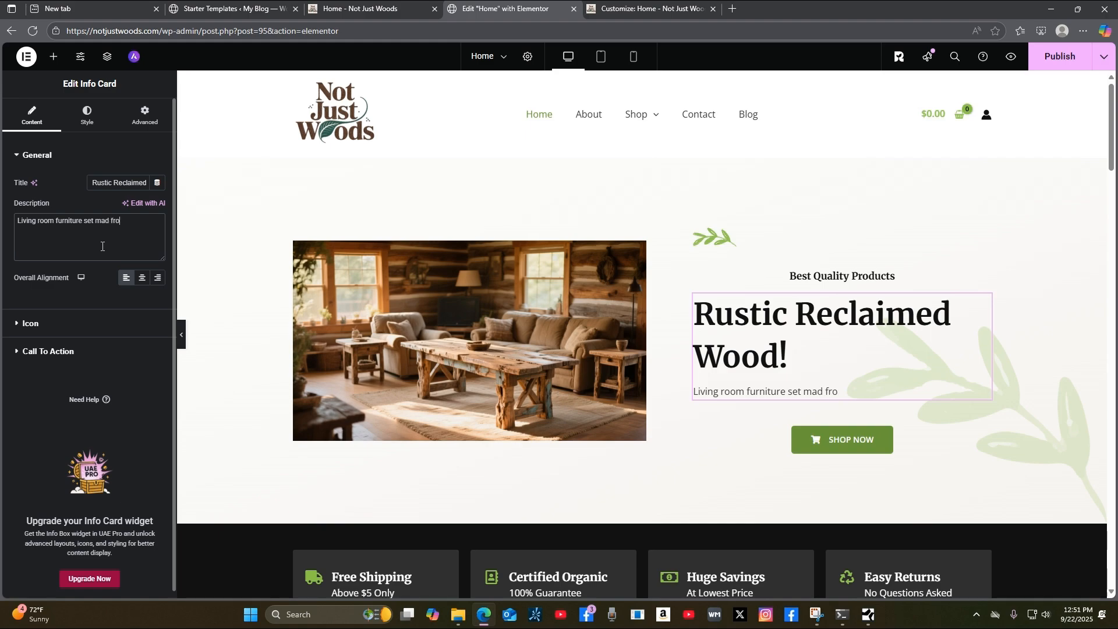
{"action": "type", "text": "m rustic reclaimed woods."}
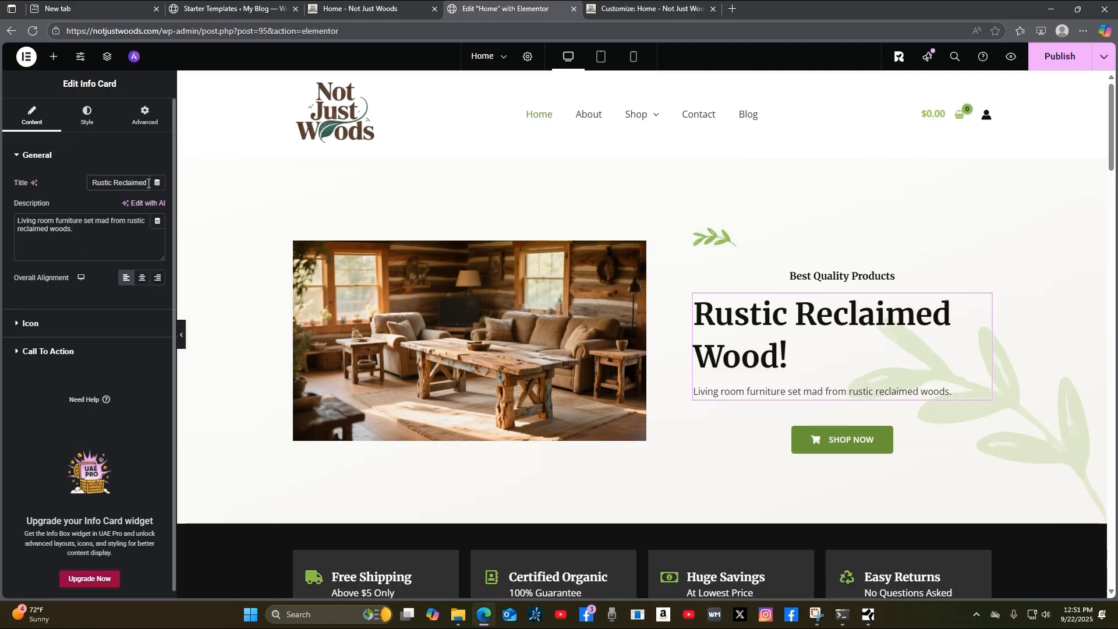
{"action": "key", "text": "Right"}
{"action": "key", "text": "Right"}
{"action": "key", "text": "Right"}
{"action": "key", "text": "Right"}
{"action": "key", "text": "Right"}
{"action": "key", "text": "Right"}
{"action": "key", "text": "Right"}
{"action": "type", "text": "Co"}
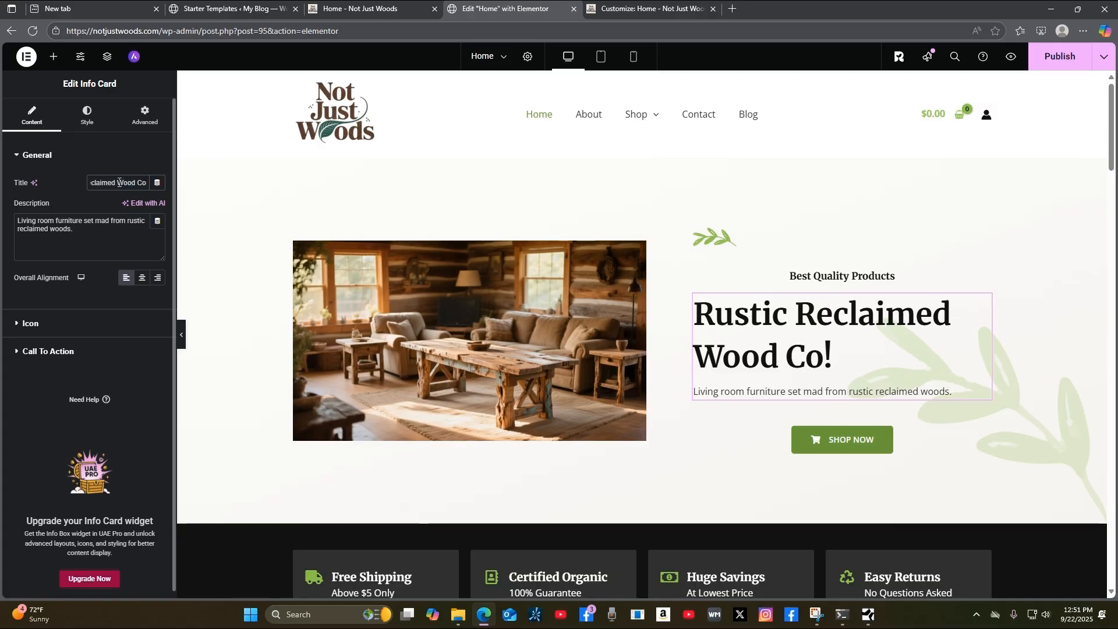
{"action": "type", "text": "ffe"}
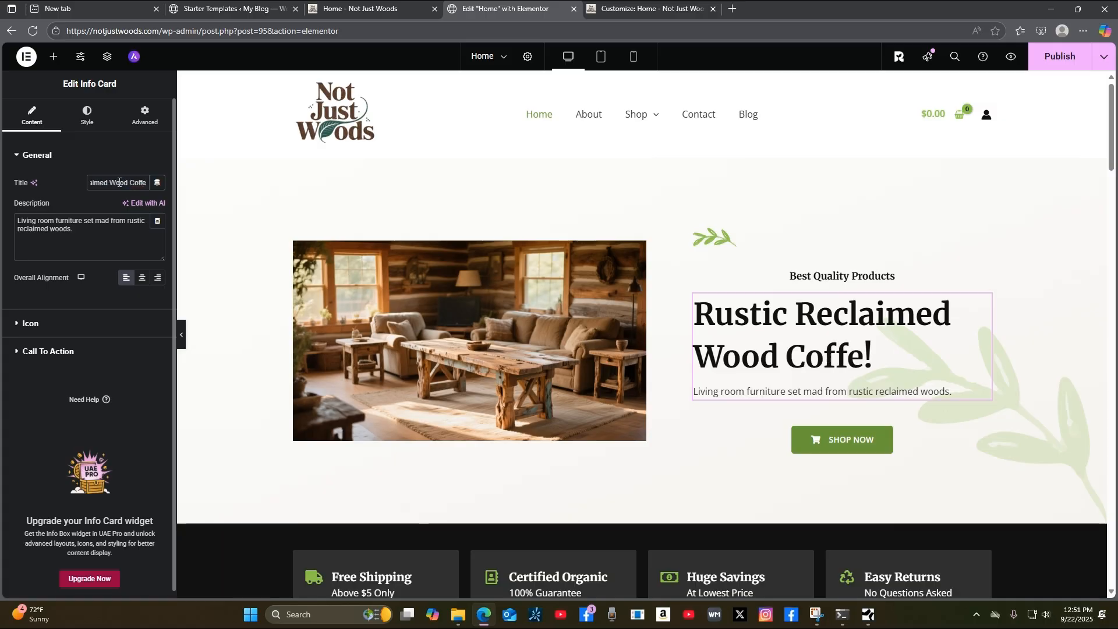
{"action": "type", "text": "e Ta"}
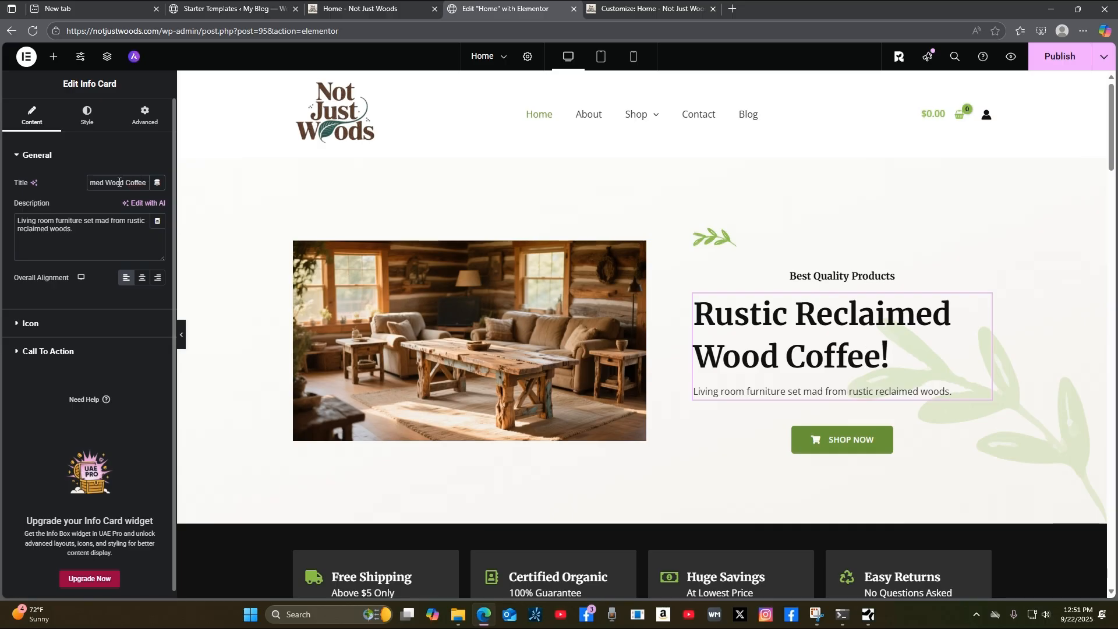
{"action": "type", "text": "ble"}
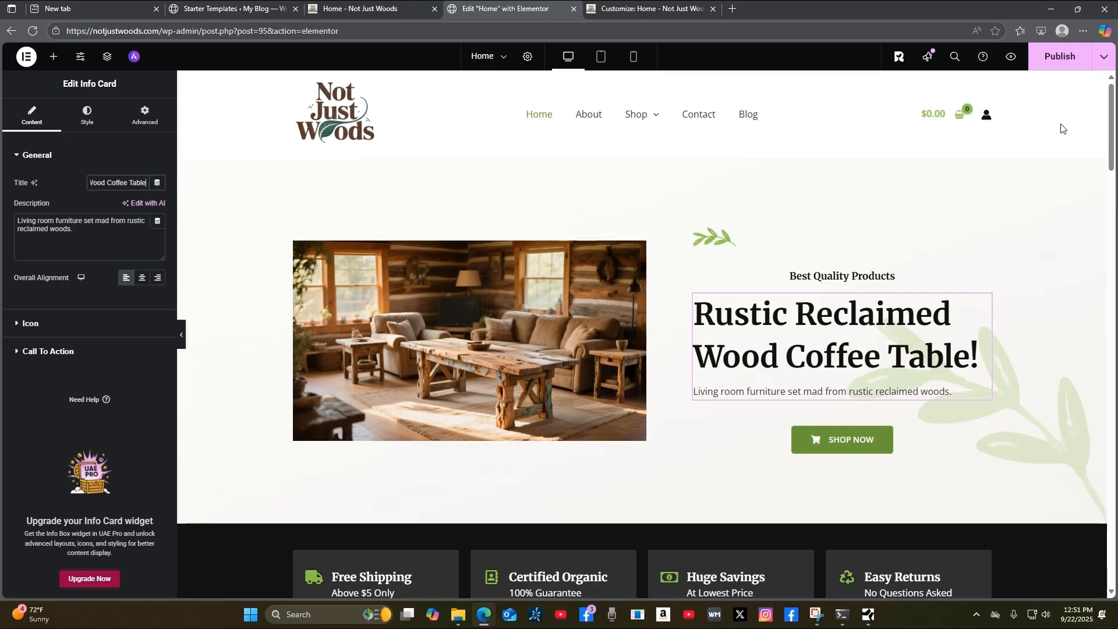
Publish the Home page with the 'Rustic Reclaimed Wood Coffee Table!' hero.
{"action": "left_click", "coordinate": [1047, 65]}
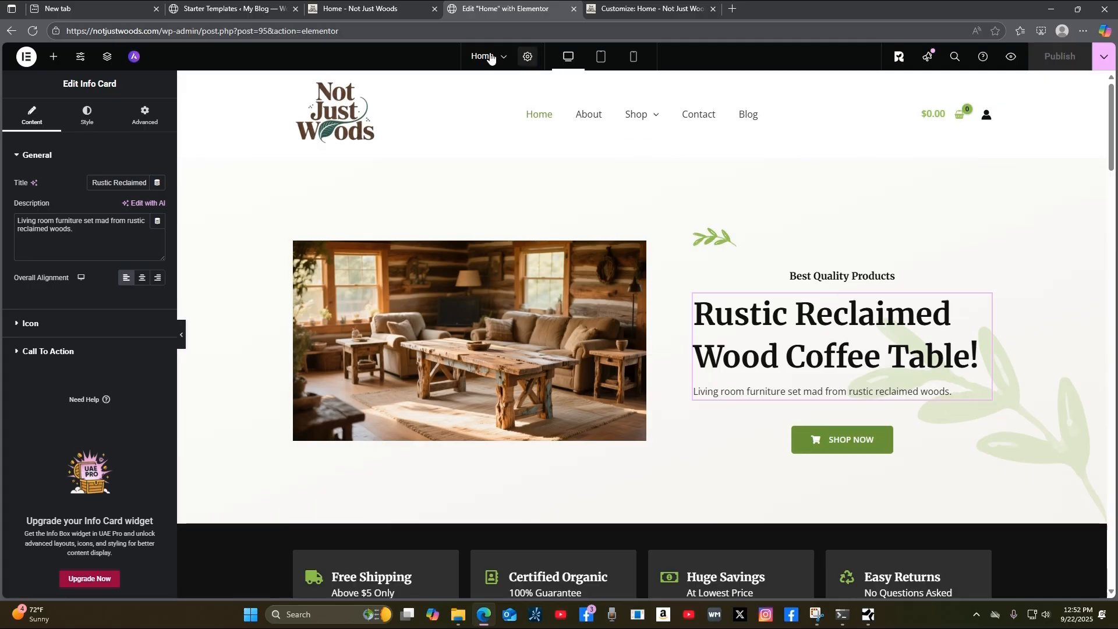
Reload the live 'Home - Not Just Woods' tab to view the updated hero.
{"action": "left_click", "coordinate": [344, 13]}
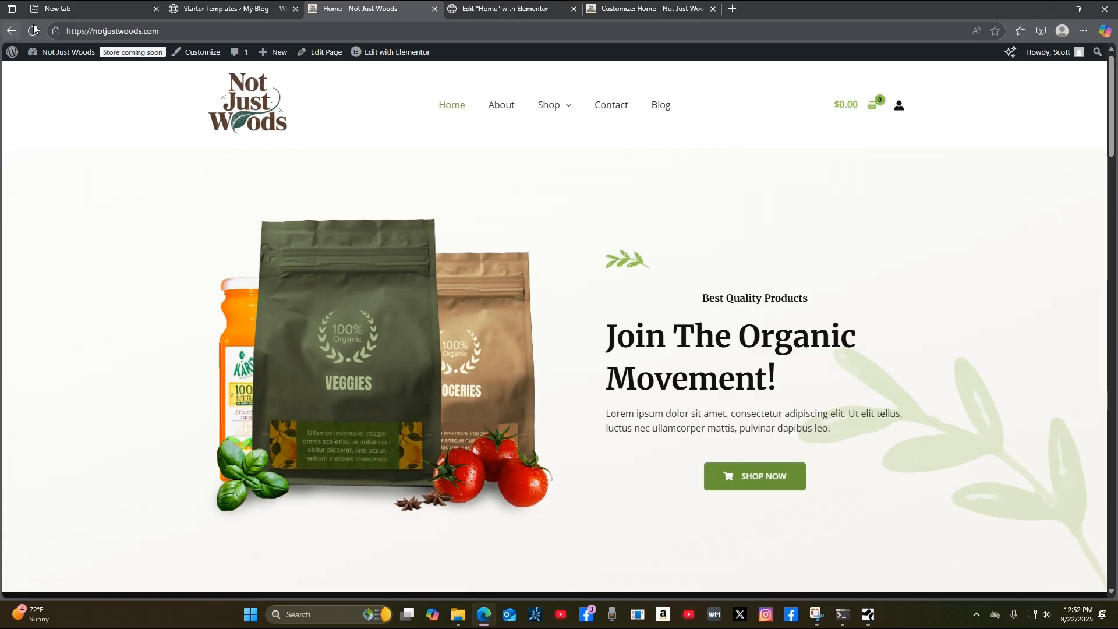
{"action": "left_click", "coordinate": [37, 33]}
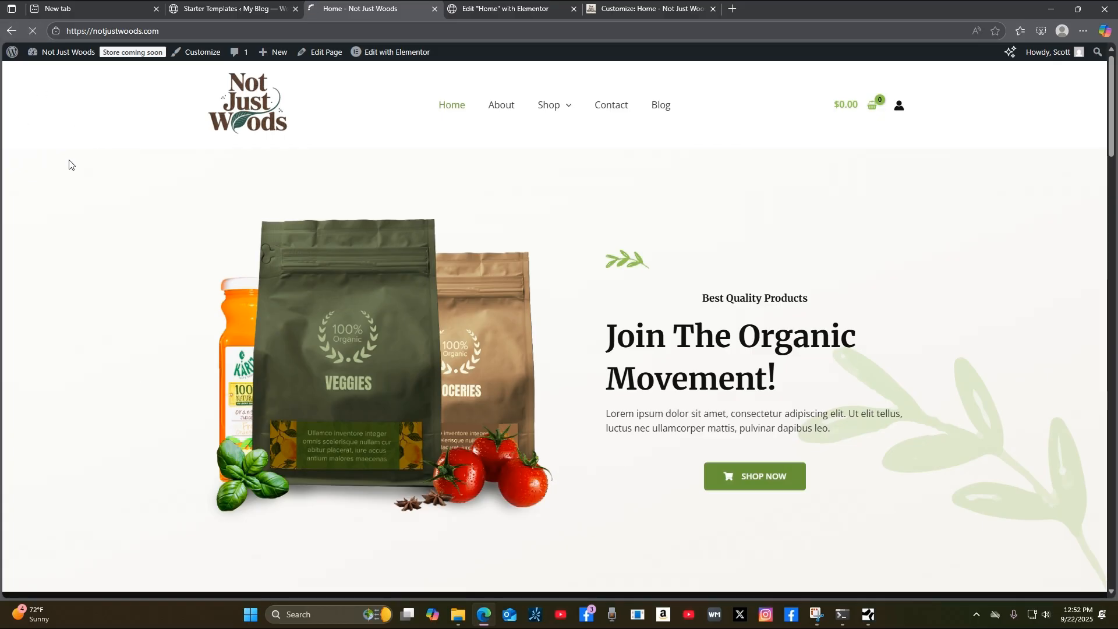
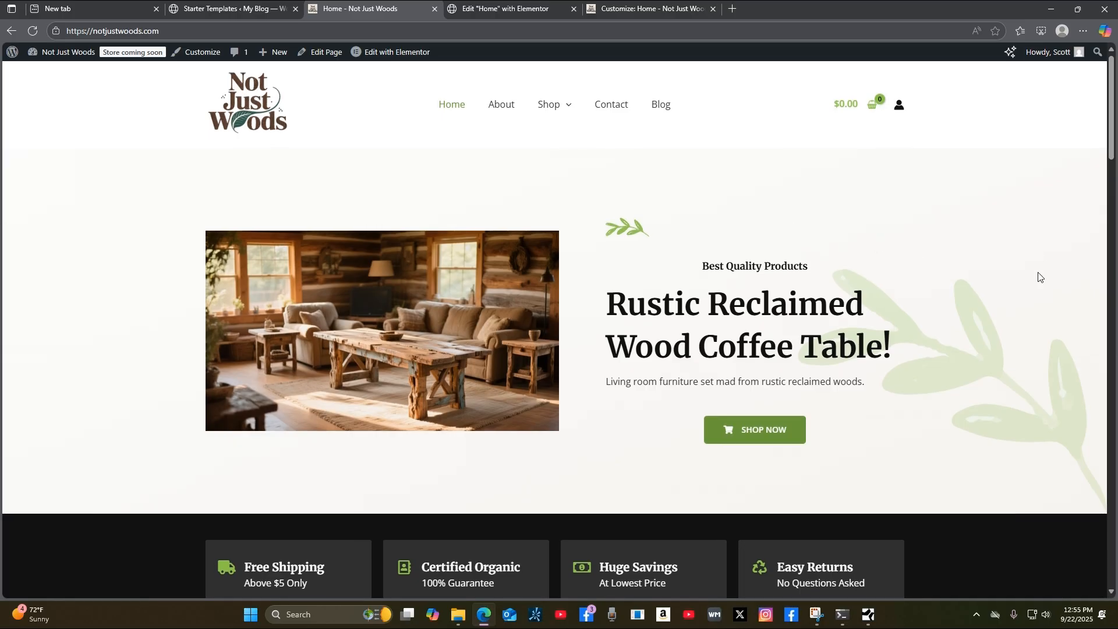
Scroll through the updated home page, then close the Starter Templates tab.
{"action": "scroll", "coordinate": [1036, 277], "scroll_direction": "down", "scroll_amount": 4}
{"action": "scroll", "coordinate": [1036, 280], "scroll_direction": "up", "scroll_amount": 4}
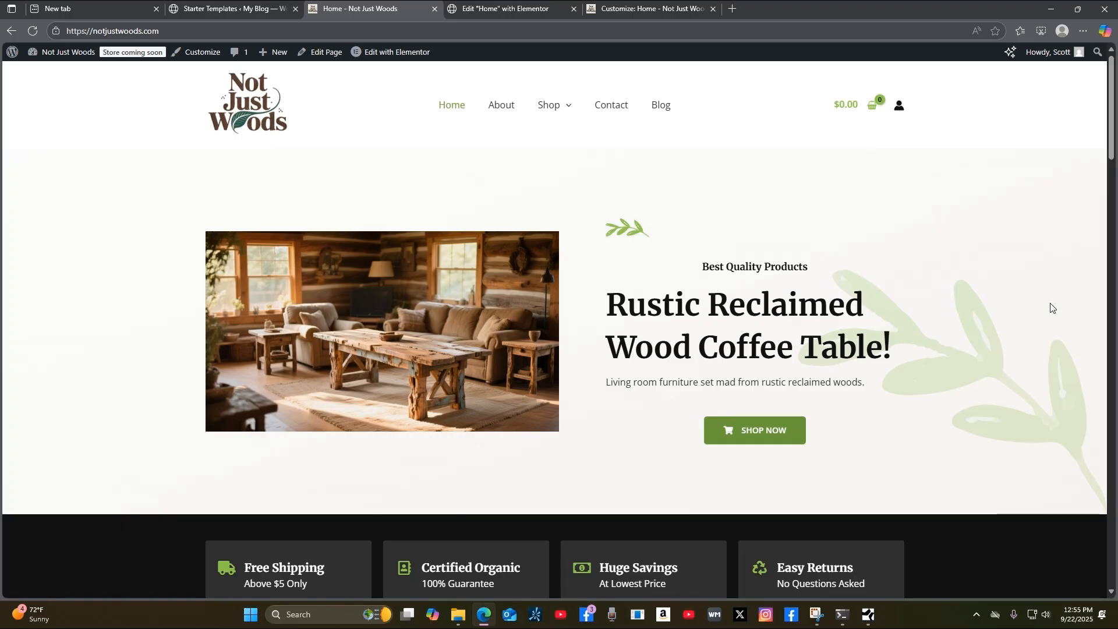
{"action": "scroll", "coordinate": [1053, 311], "scroll_direction": "down", "scroll_amount": 8}
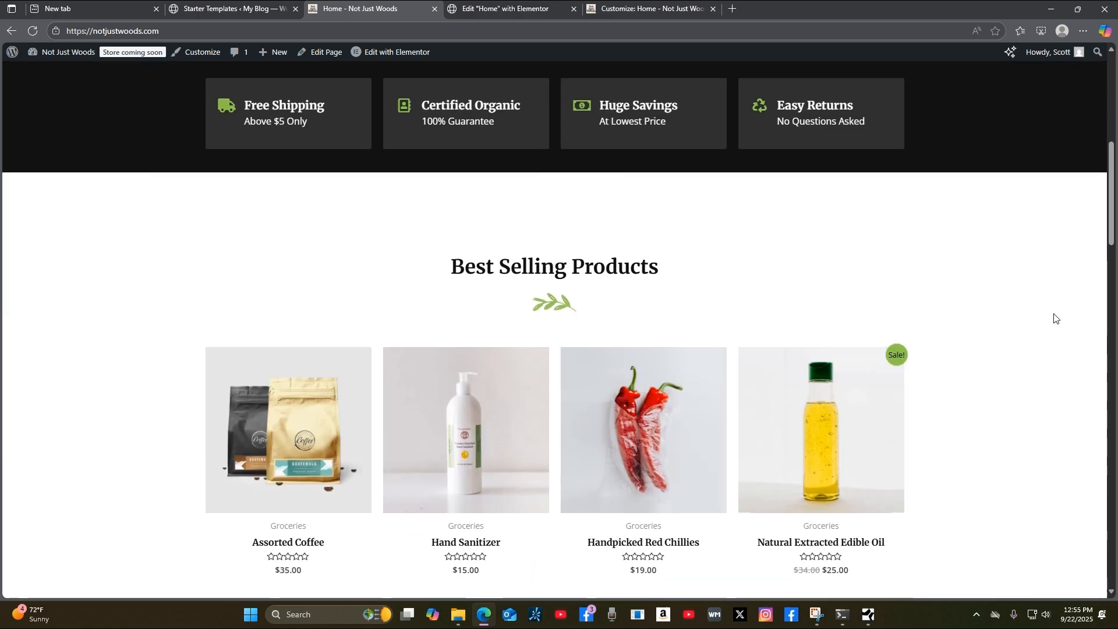
{"action": "scroll", "coordinate": [1056, 318], "scroll_direction": "up", "scroll_amount": 8}
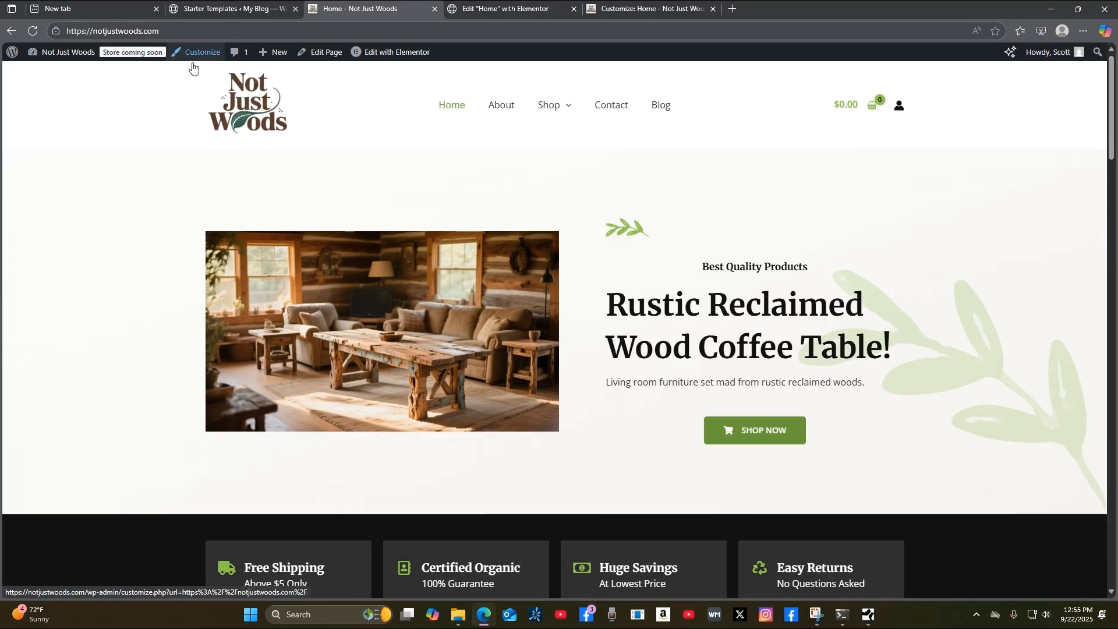
{"action": "middle_click", "coordinate": [192, 12]}
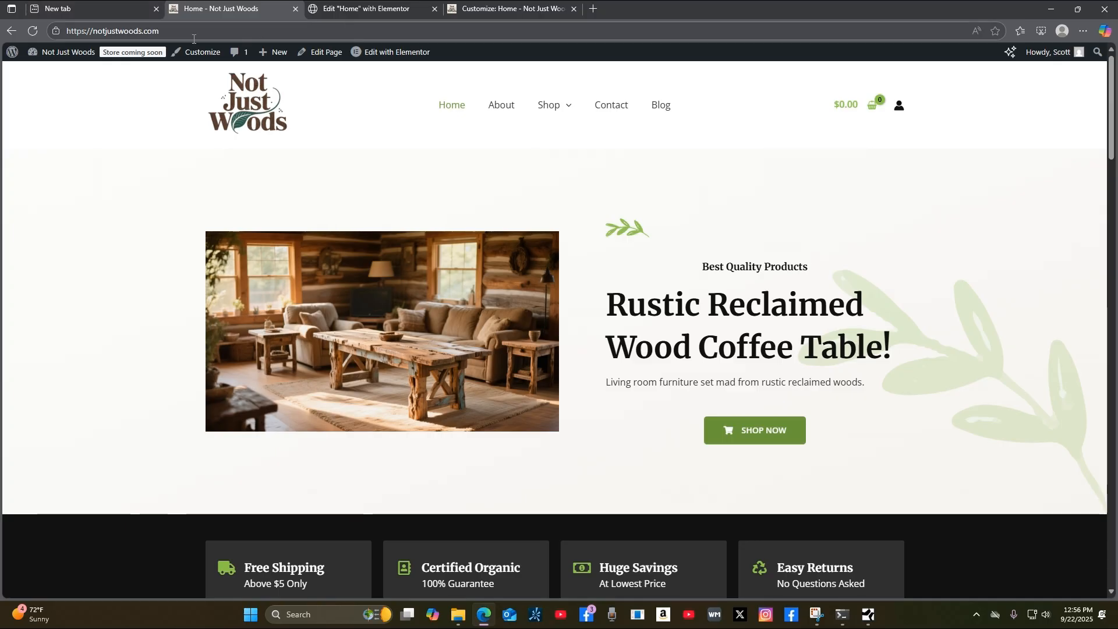
Open the Dashboard in a new tab and launch Astra's Customize panel from it.
{"action": "mouse_move", "coordinate": [58, 52]}
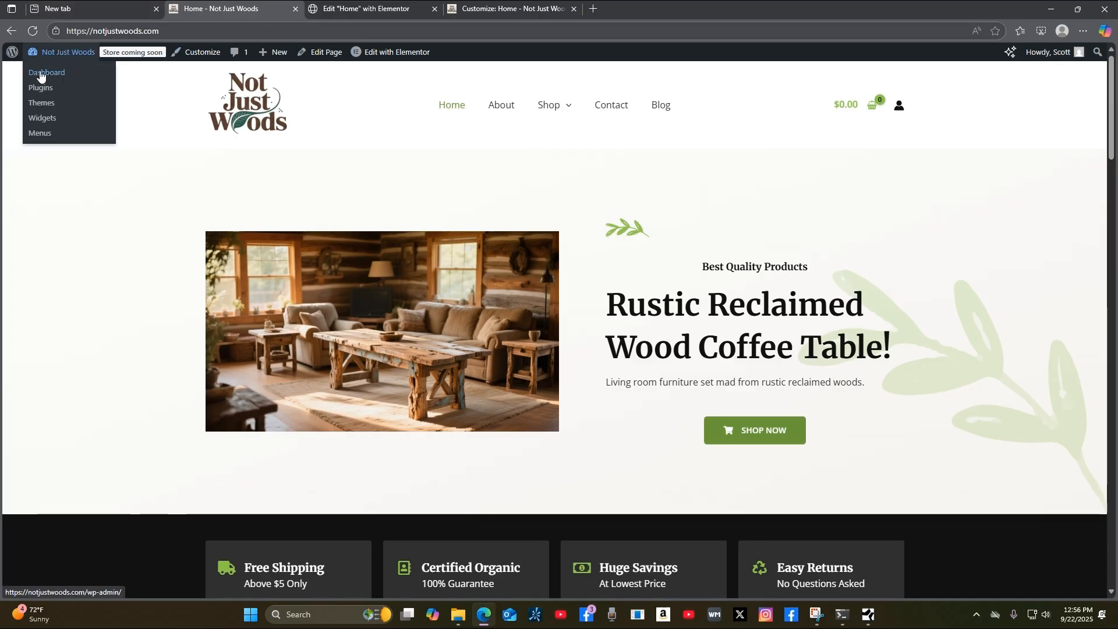
{"action": "right_click", "coordinate": [40, 75]}
{"action": "left_click", "coordinate": [69, 83]}
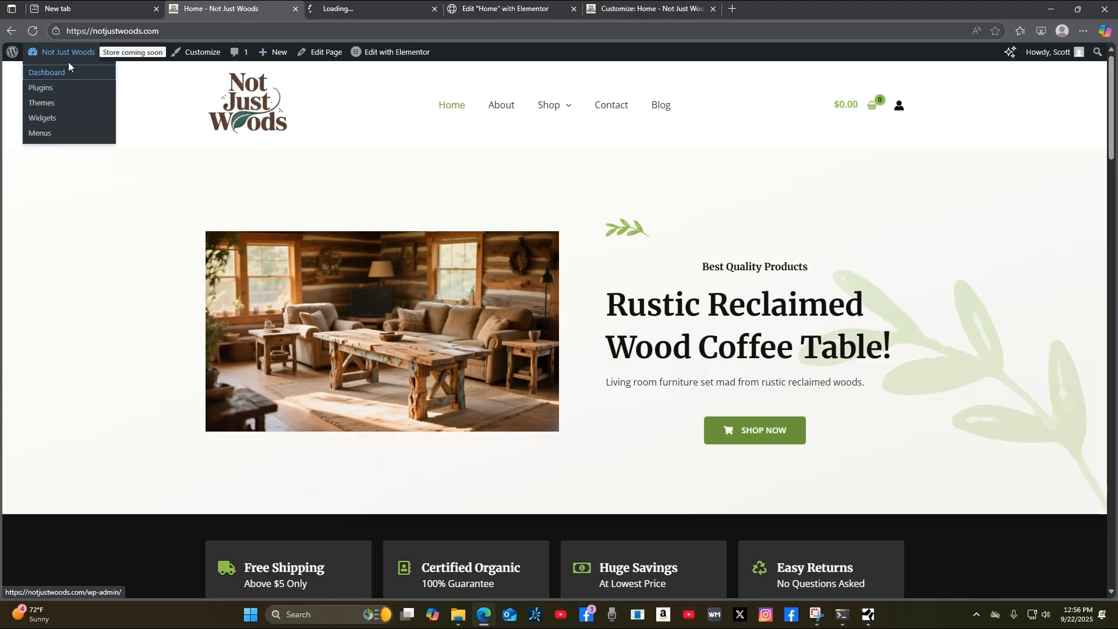
{"action": "left_click", "coordinate": [382, 9]}
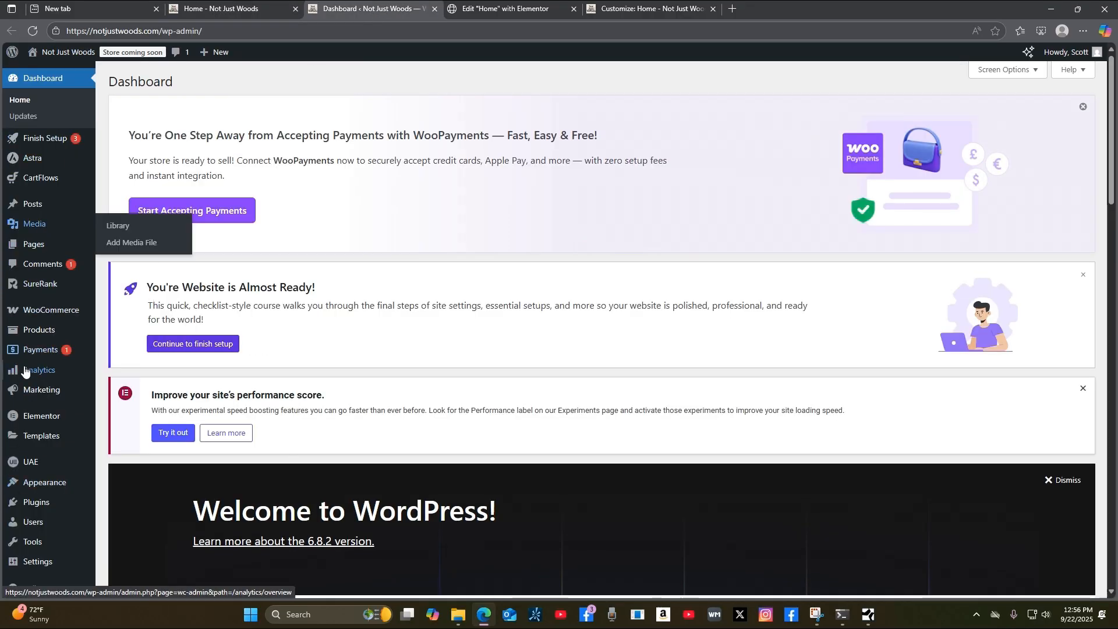
{"action": "mouse_move", "coordinate": [41, 156]}
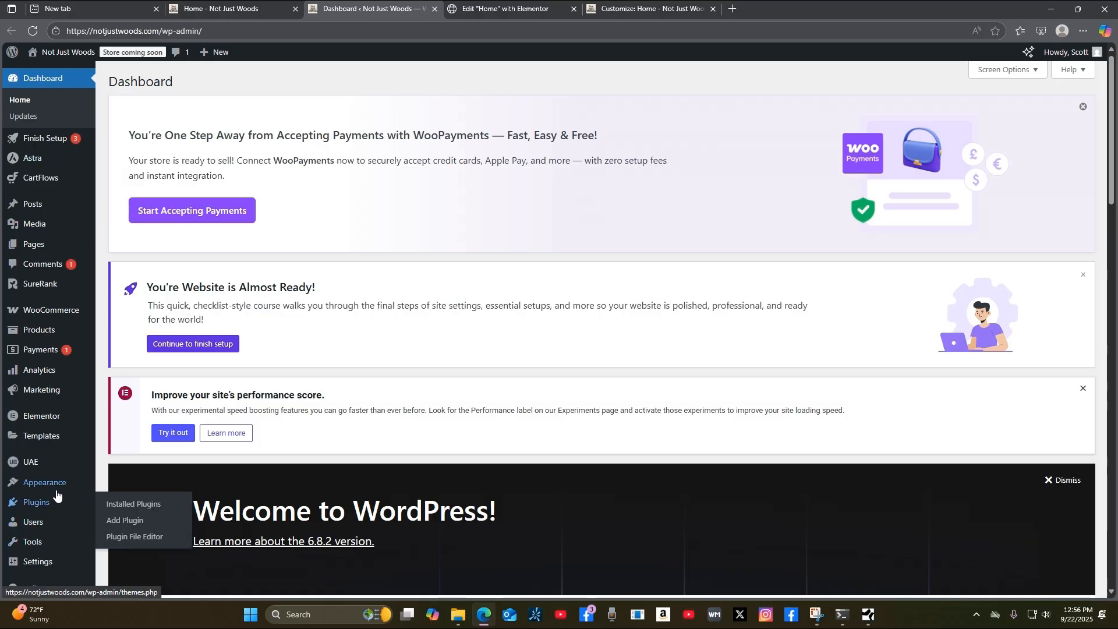
{"action": "mouse_move", "coordinate": [57, 486]}
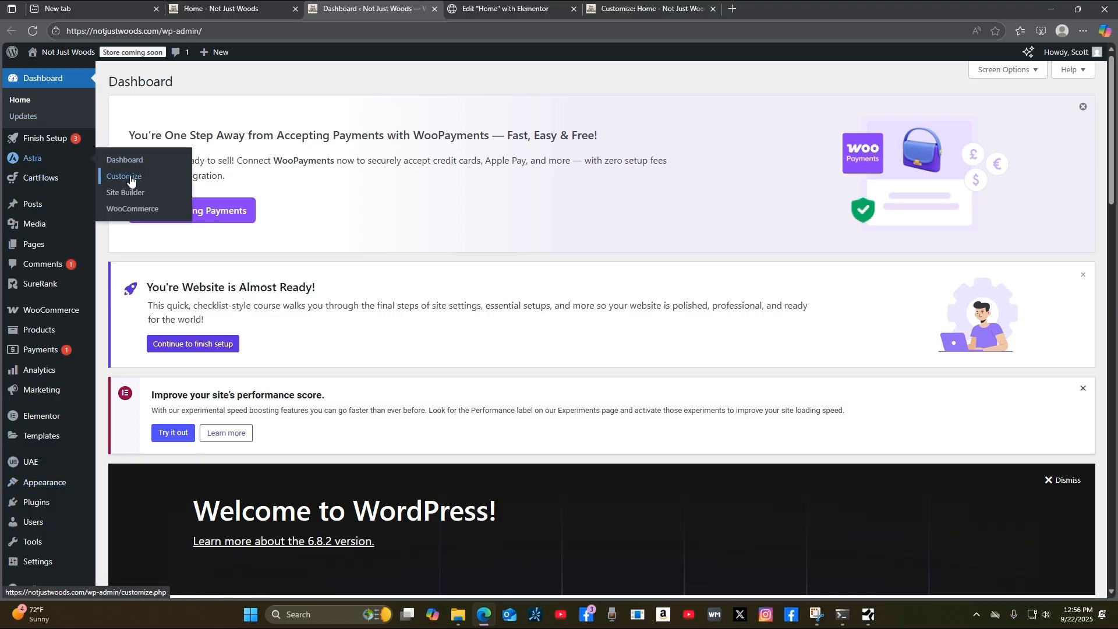
{"action": "left_click", "coordinate": [130, 181]}
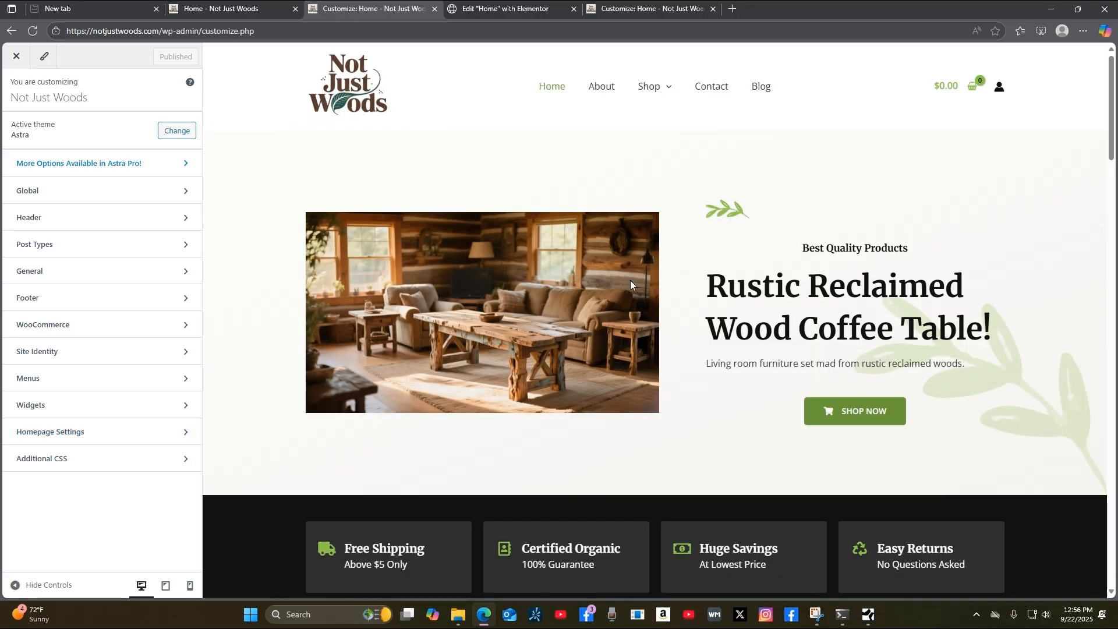
Open the Customizer's Global Colors settings, after a brief look at Buttons.
{"action": "left_click", "coordinate": [122, 191]}
{"action": "left_click", "coordinate": [127, 161]}
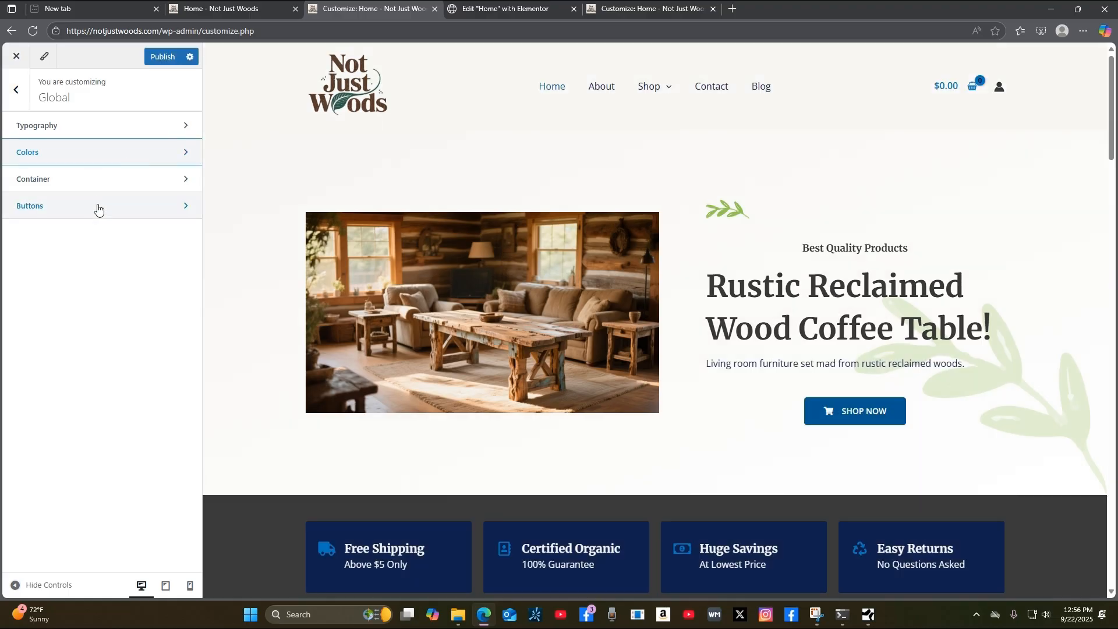
{"action": "left_click", "coordinate": [98, 209]}
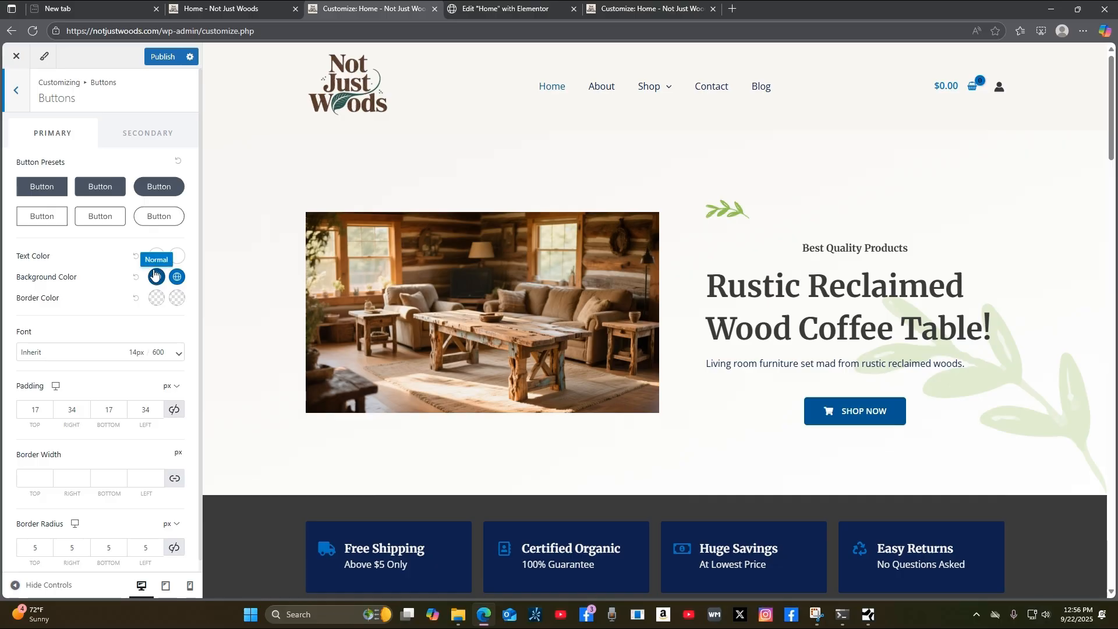
{"action": "left_click", "coordinate": [15, 92]}
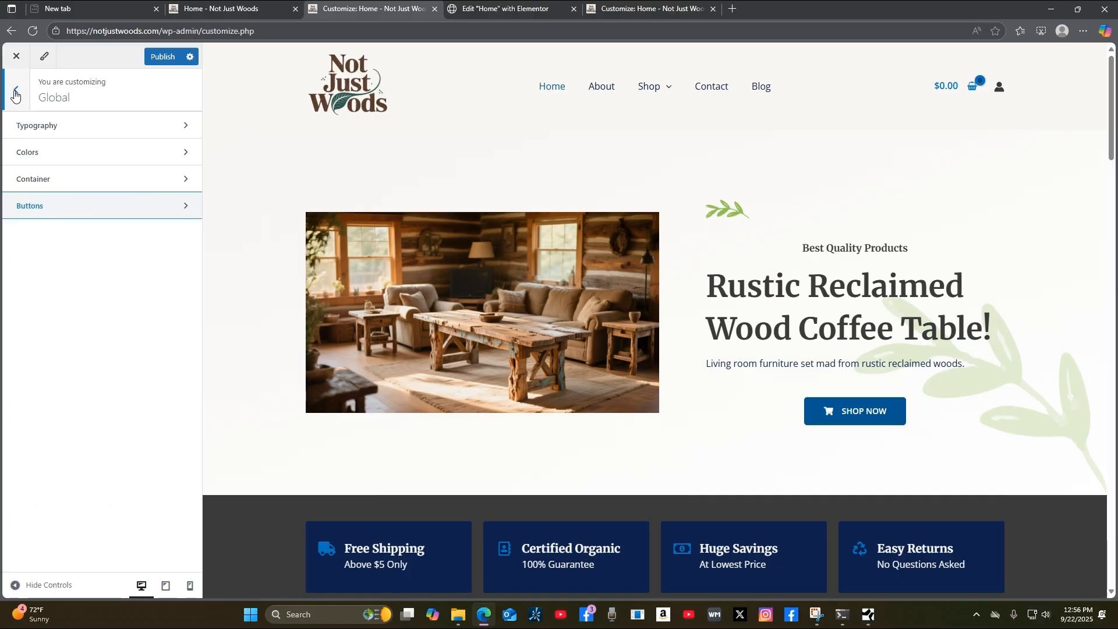
{"action": "left_click", "coordinate": [55, 153]}
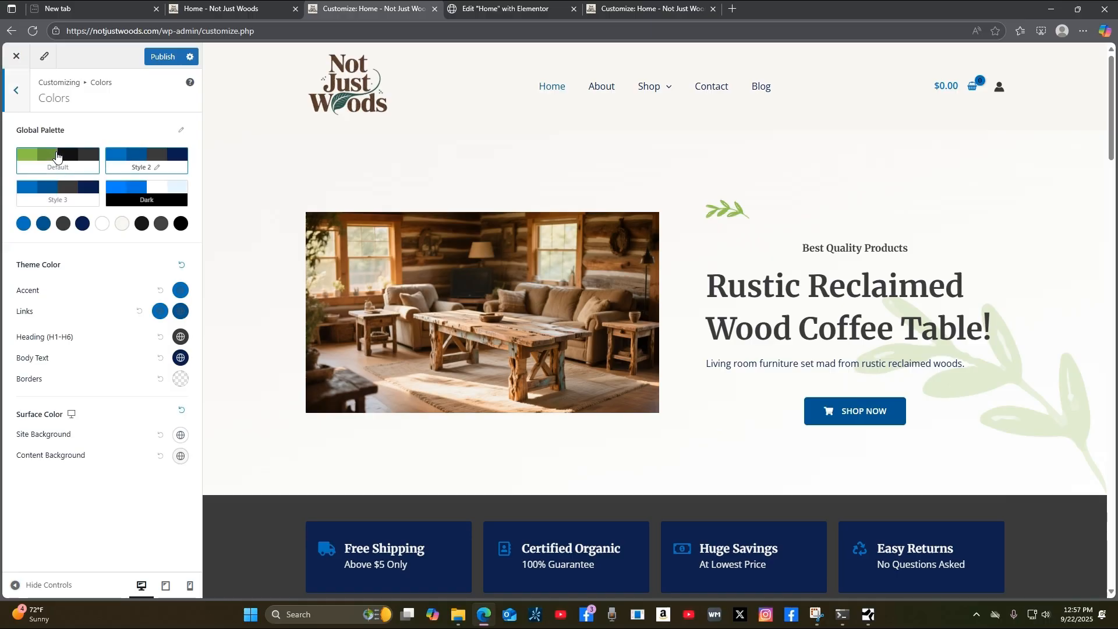
Preview the Style 2, Style 3 and Dark palettes, then reapply the green Default palette.
{"action": "left_click", "coordinate": [61, 156]}
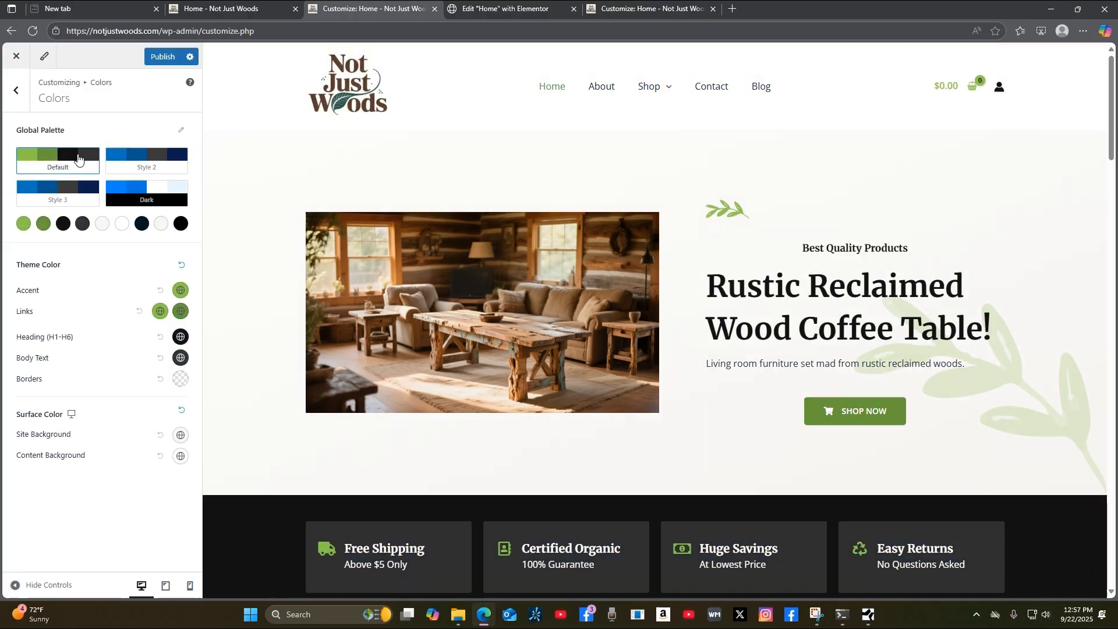
{"action": "left_click", "coordinate": [143, 165]}
{"action": "left_click", "coordinate": [67, 201]}
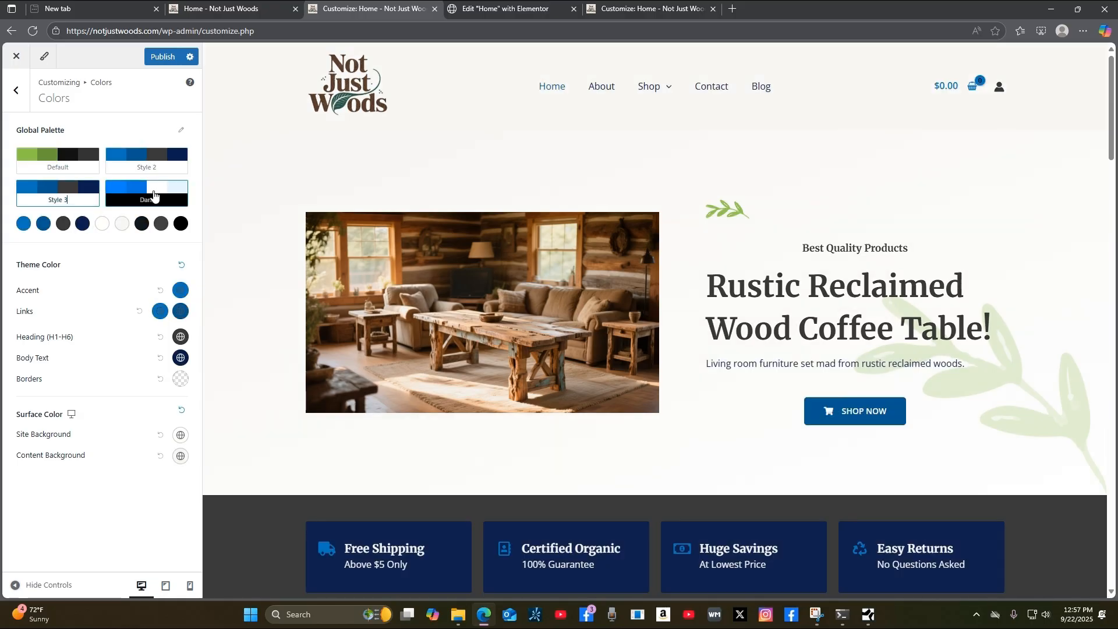
{"action": "left_click", "coordinate": [153, 195]}
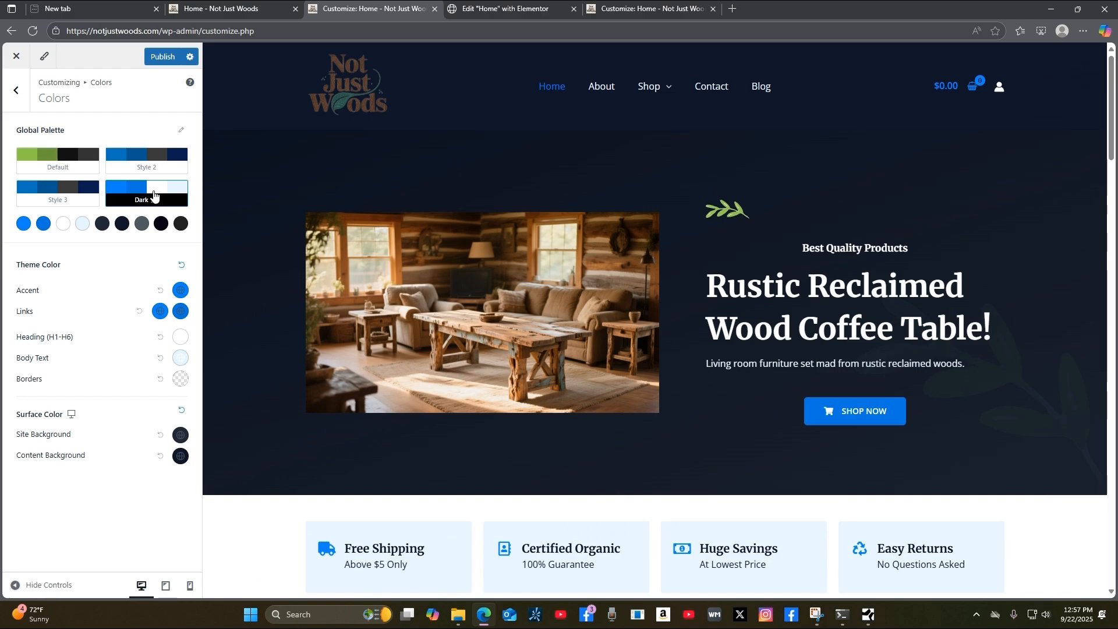
{"action": "left_click", "coordinate": [74, 158]}
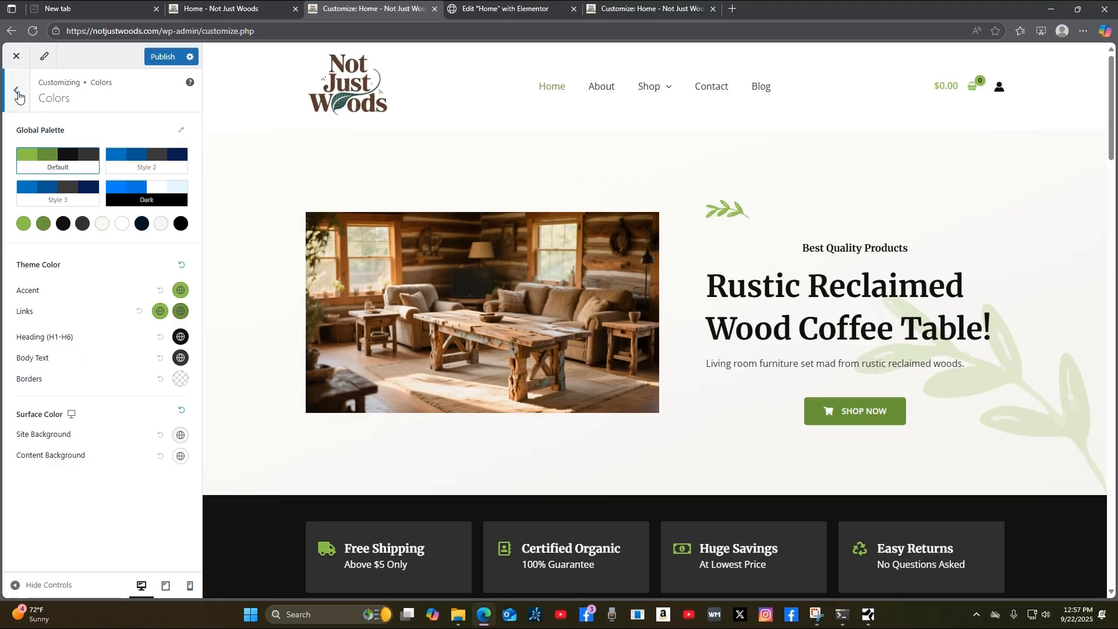
{"action": "left_click", "coordinate": [18, 93]}
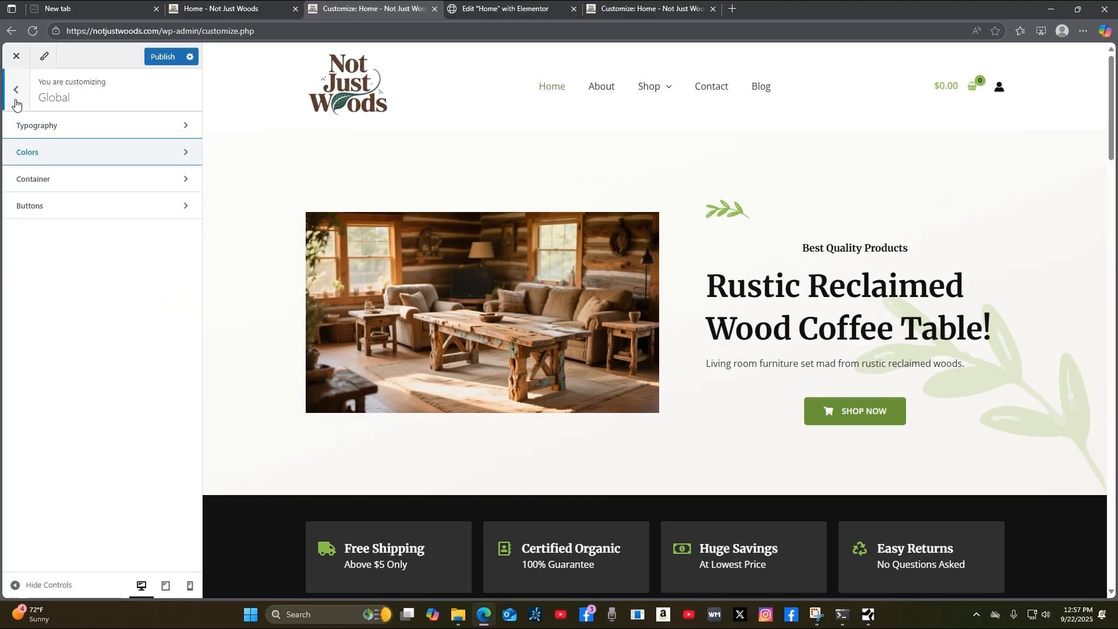
Set the primary button Background Color to dark brown #664011 using the hue and shade picker.
{"action": "left_click", "coordinate": [74, 210]}
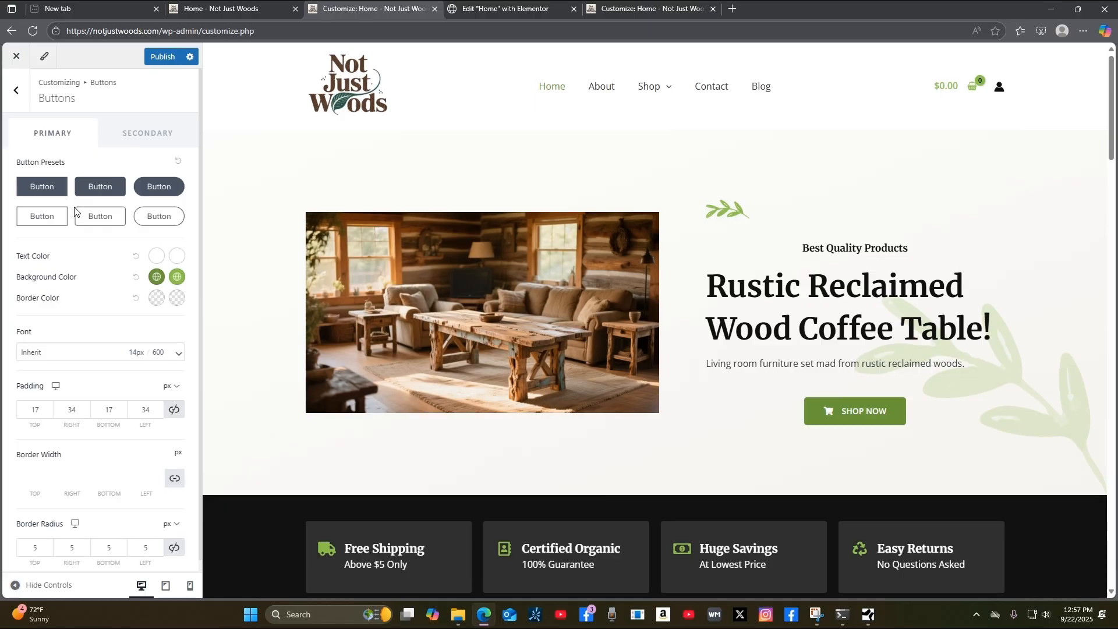
{"action": "left_click", "coordinate": [156, 279]}
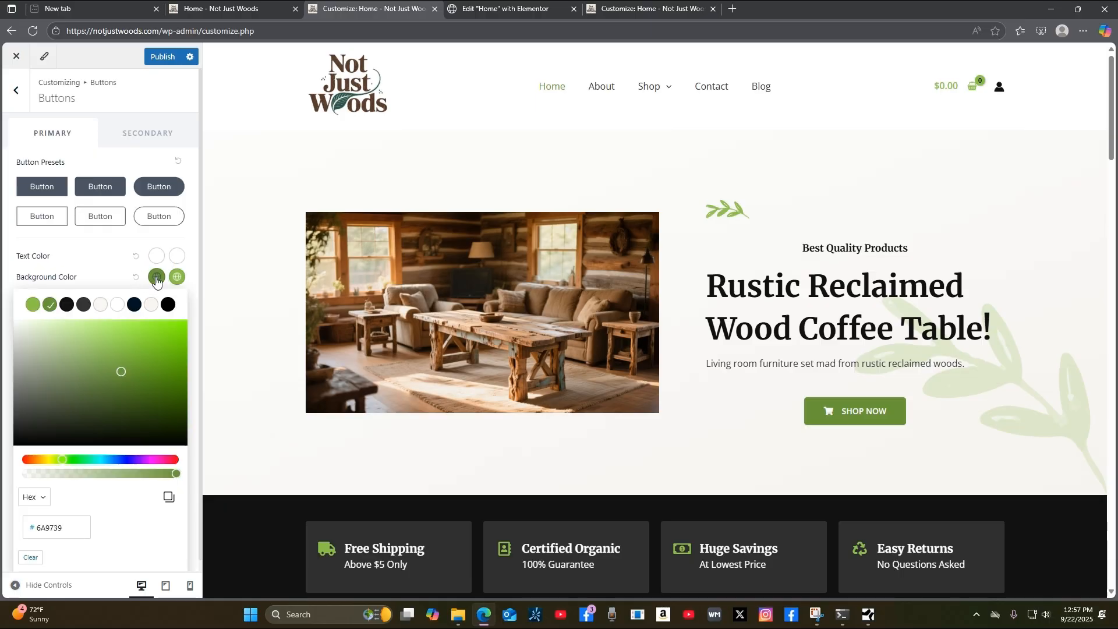
{"action": "left_click_drag", "start_coordinate": [64, 460], "coordinate": [44, 463]}
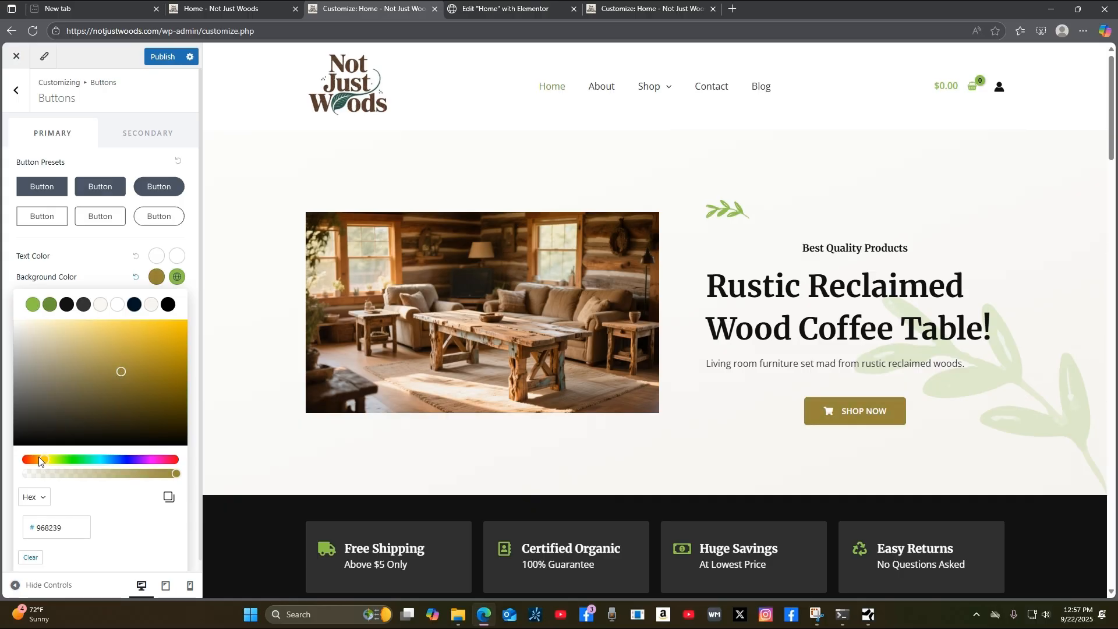
{"action": "left_click_drag", "start_coordinate": [44, 460], "coordinate": [40, 462]}
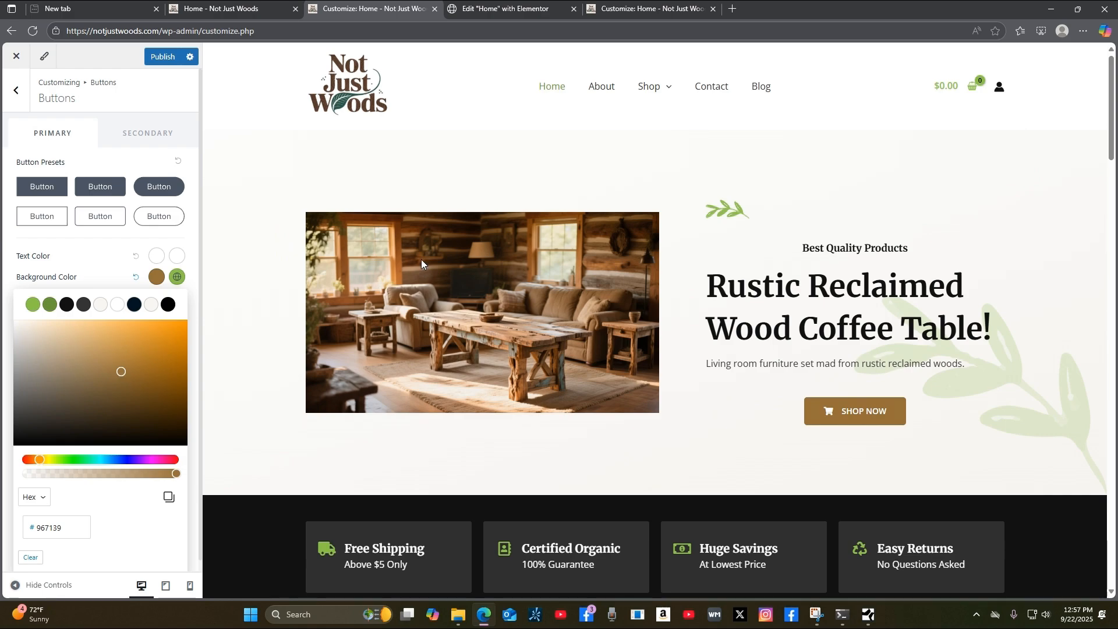
{"action": "left_click_drag", "start_coordinate": [120, 371], "coordinate": [142, 343]}
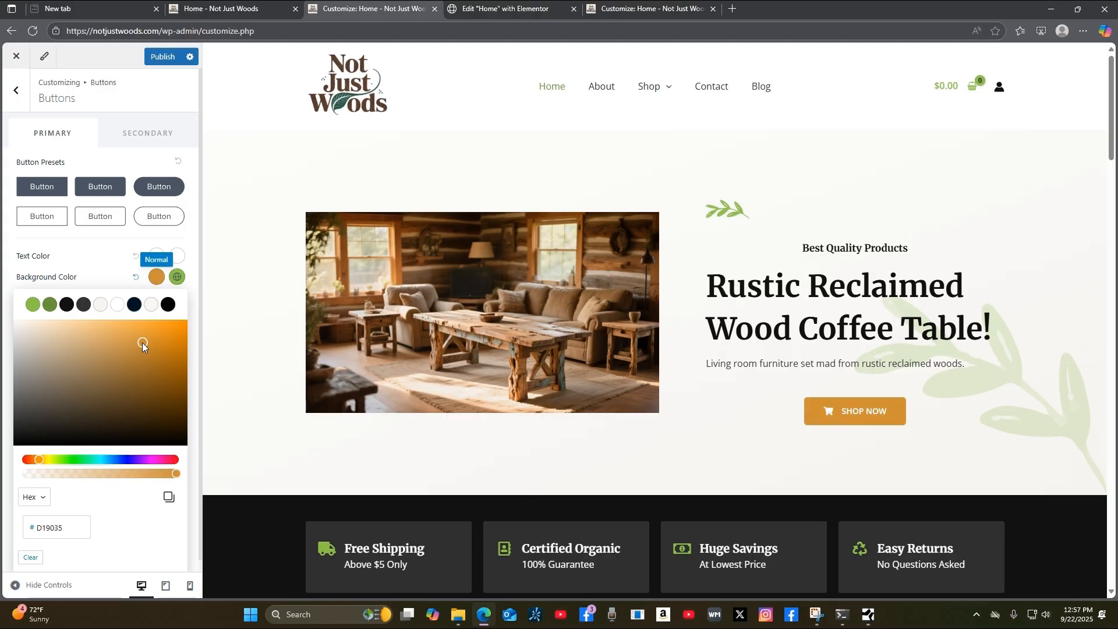
{"action": "left_click_drag", "start_coordinate": [142, 343], "coordinate": [141, 344]}
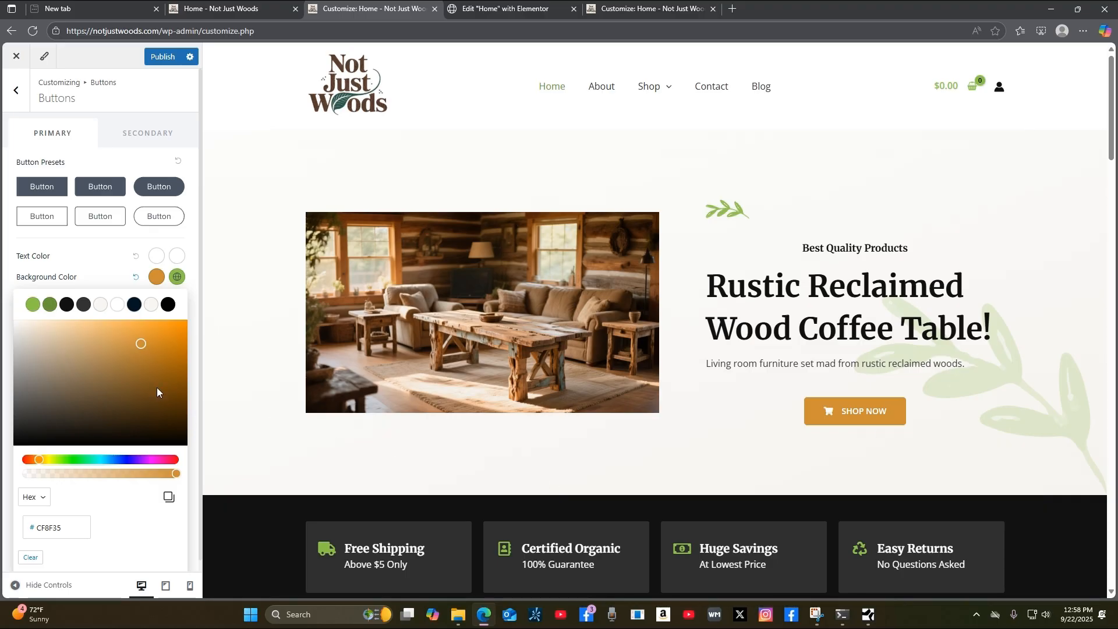
{"action": "mouse_move", "coordinate": [141, 344]}
{"action": "left_mouse_down"}
{"action": "mouse_move", "coordinate": [116, 400]}
{"action": "mouse_move", "coordinate": [135, 362]}
{"action": "mouse_move", "coordinate": [110, 362]}
{"action": "mouse_move", "coordinate": [103, 376]}
{"action": "mouse_move", "coordinate": [121, 359]}
{"action": "mouse_move", "coordinate": [96, 351]}
{"action": "mouse_move", "coordinate": [173, 382]}
{"action": "mouse_move", "coordinate": [178, 400]}
{"action": "left_mouse_up"}
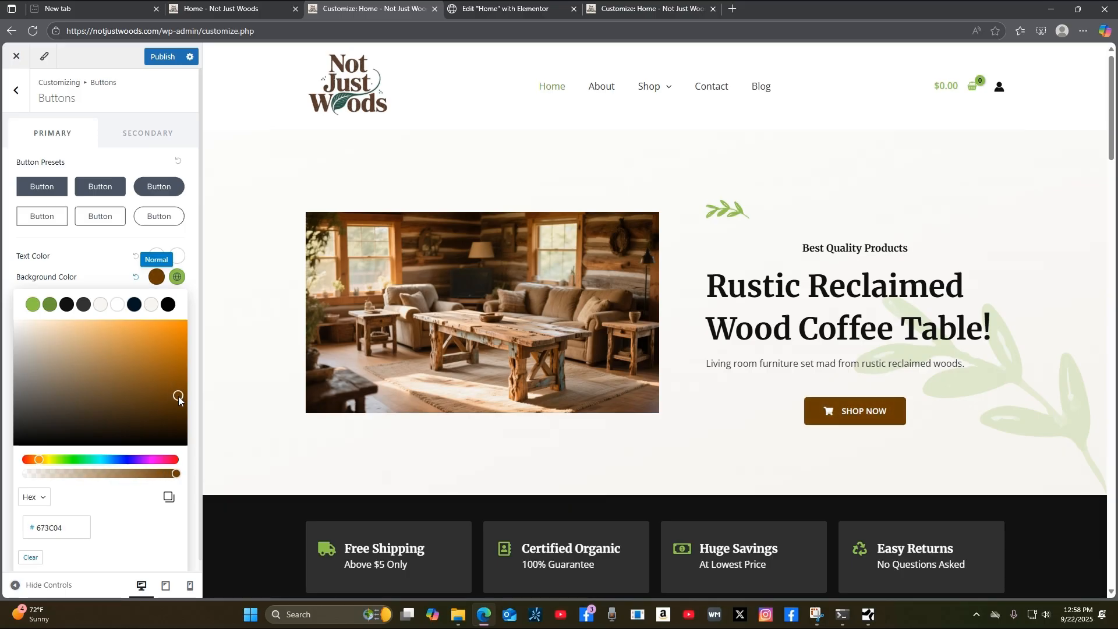
{"action": "left_click_drag", "start_coordinate": [179, 401], "coordinate": [158, 400]}
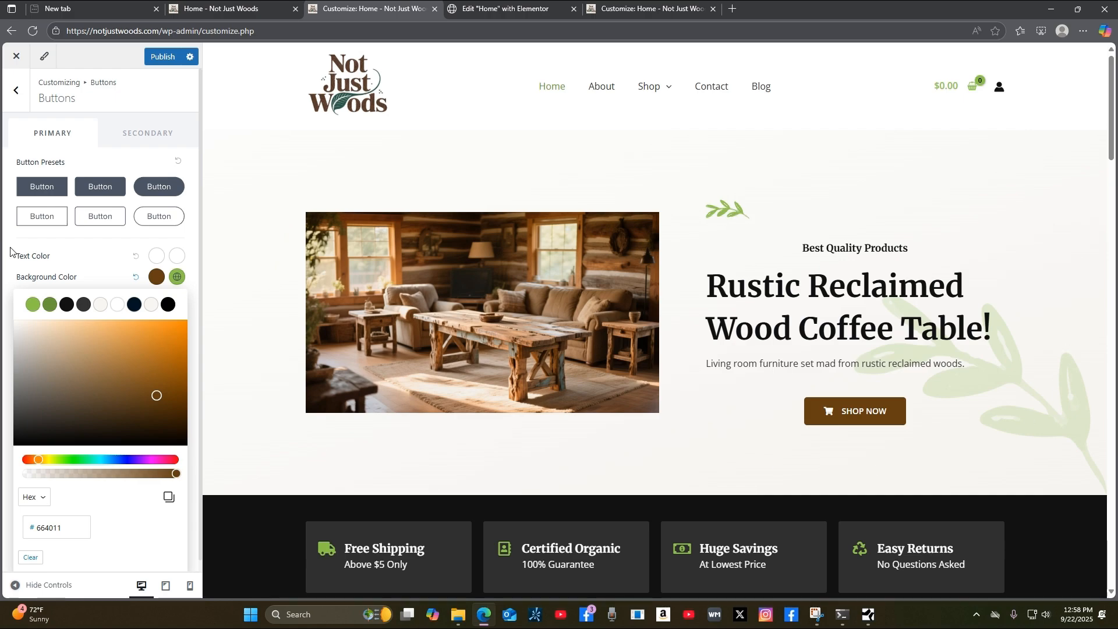
{"action": "left_click", "coordinate": [18, 93]}
{"action": "left_click", "coordinate": [18, 94]}
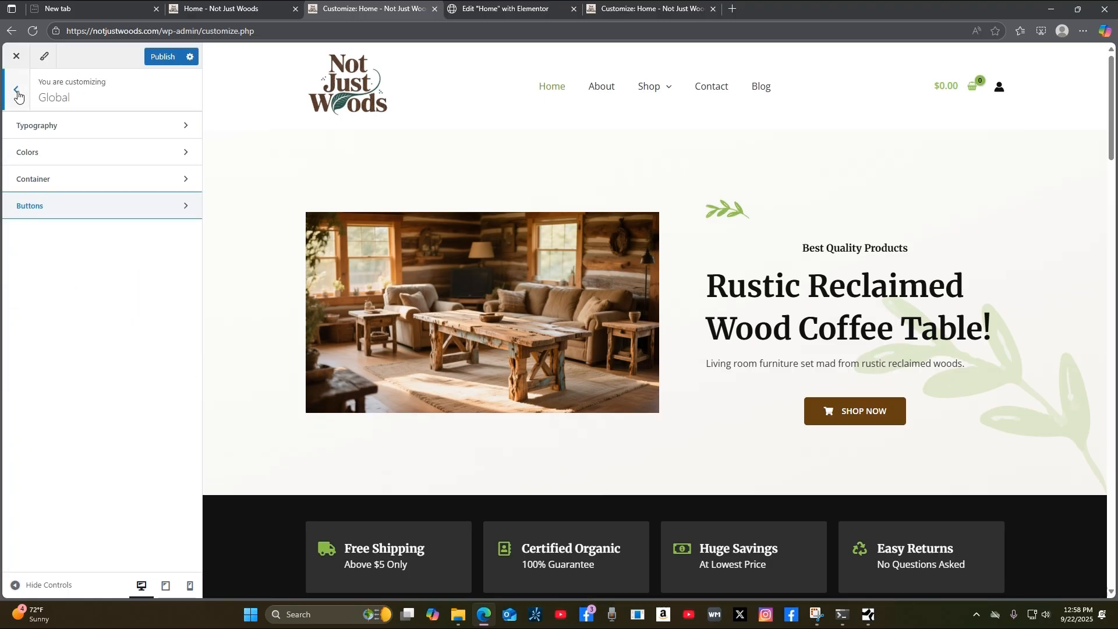
Change the Accent colour from green to warm brown #8A6132 in the colour picker.
{"action": "left_click", "coordinate": [53, 152]}
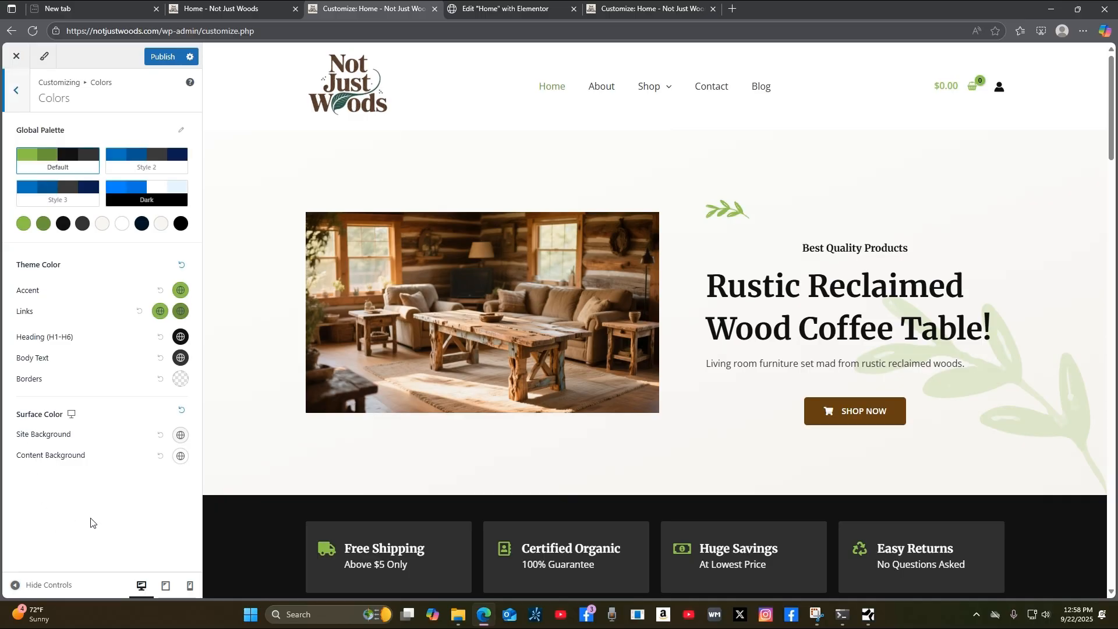
{"action": "left_click", "coordinate": [180, 293]}
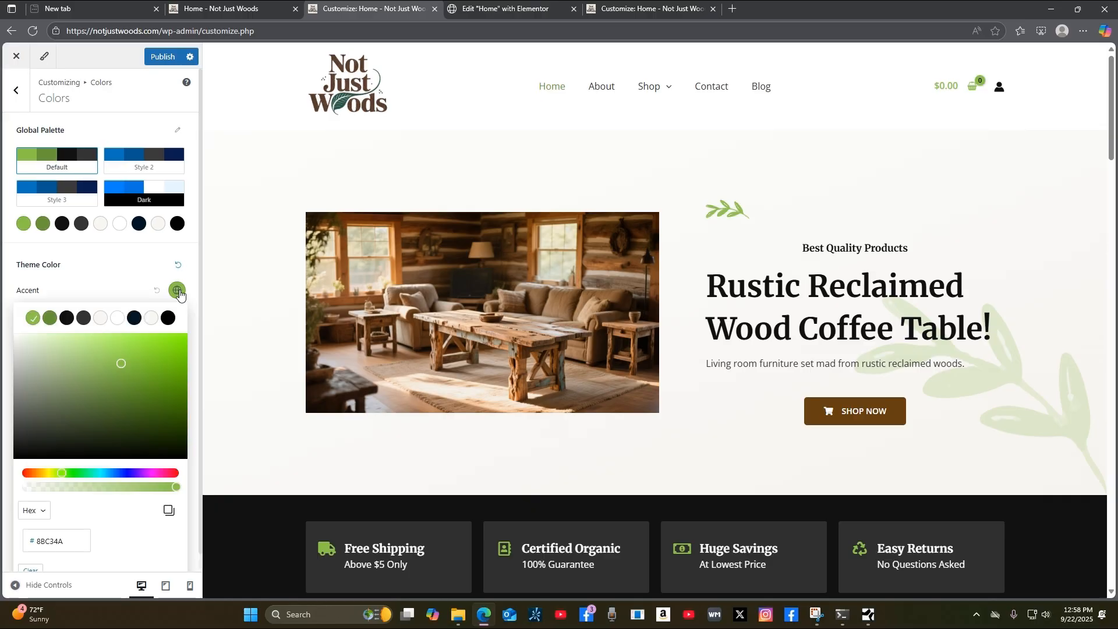
{"action": "left_click_drag", "start_coordinate": [61, 473], "coordinate": [39, 484]}
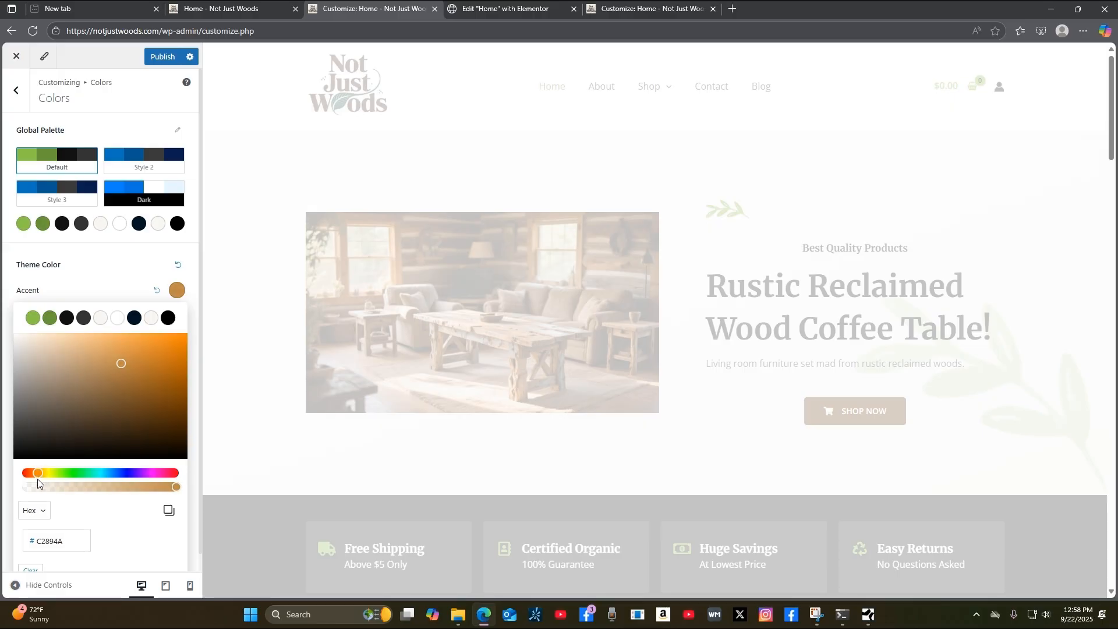
{"action": "left_click_drag", "start_coordinate": [121, 365], "coordinate": [123, 390]}
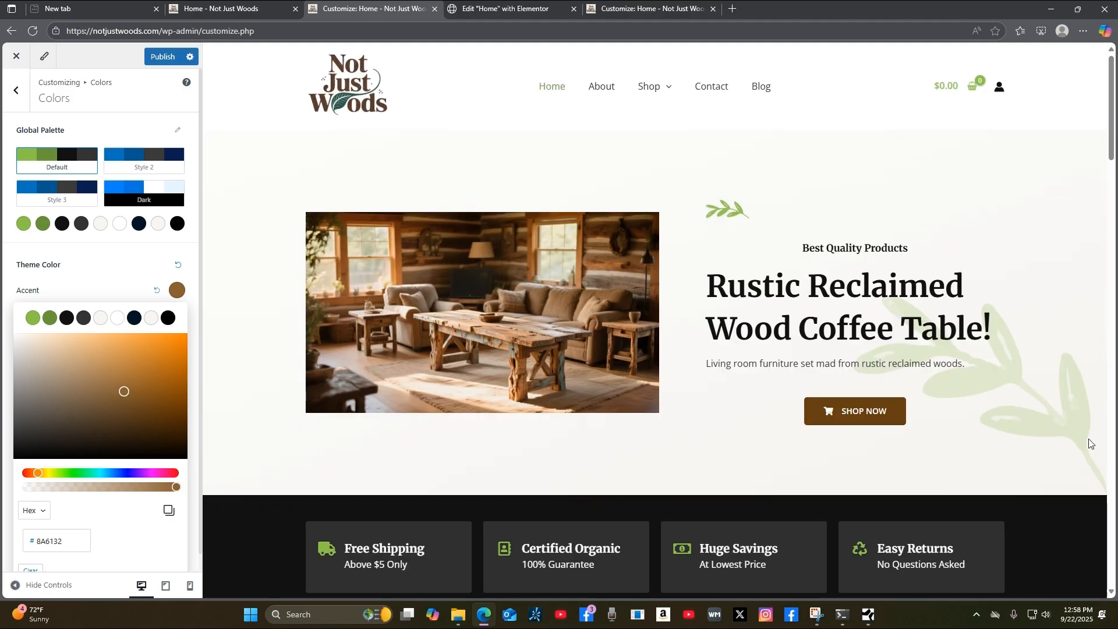
Scroll through the preview to check the new accent, then publish the changes.
{"action": "scroll", "coordinate": [1090, 444], "scroll_direction": "down", "scroll_amount": 15}
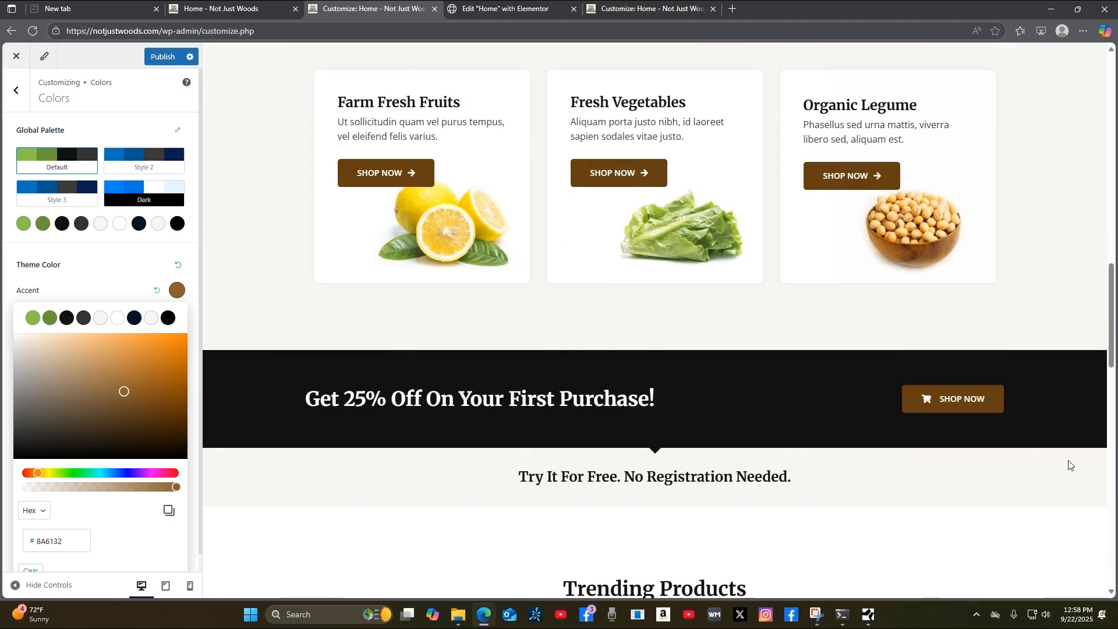
{"action": "scroll", "coordinate": [1069, 465], "scroll_direction": "down", "scroll_amount": 7}
{"action": "scroll", "coordinate": [1088, 463], "scroll_direction": "up", "scroll_amount": 15}
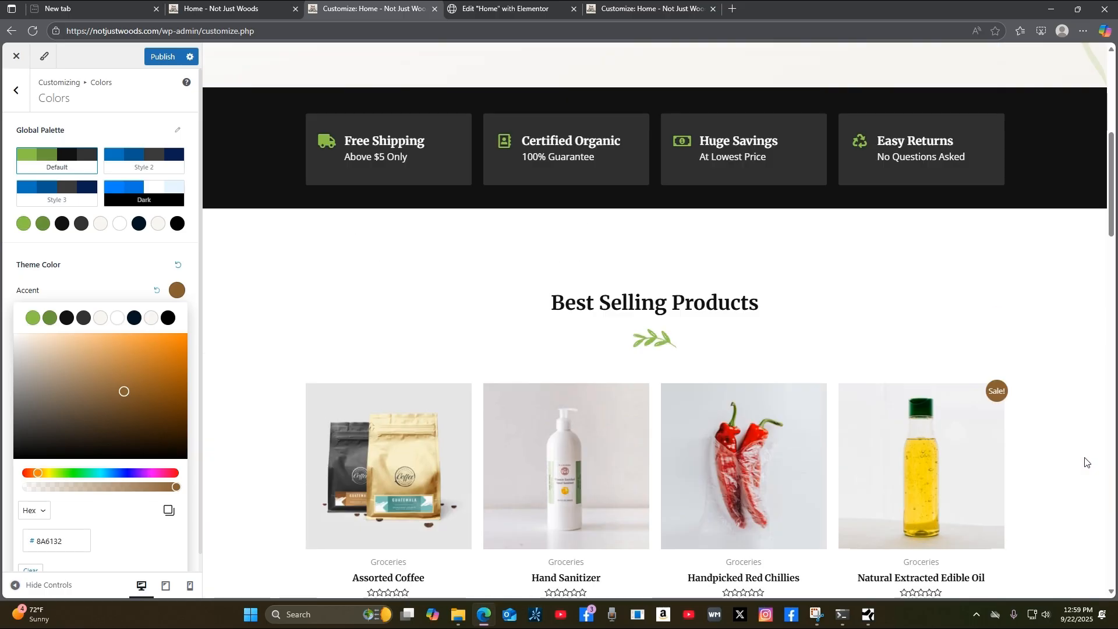
{"action": "scroll", "coordinate": [1087, 457], "scroll_direction": "up", "scroll_amount": 7}
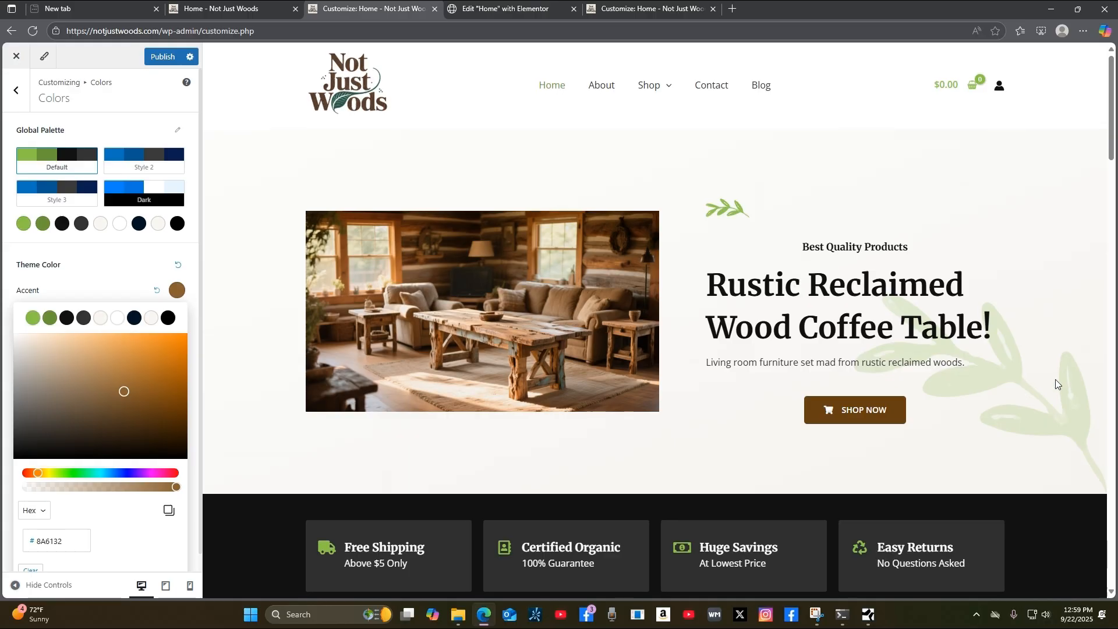
{"action": "scroll", "coordinate": [1056, 384], "scroll_direction": "down", "scroll_amount": 2}
{"action": "scroll", "coordinate": [1050, 382], "scroll_direction": "down", "scroll_amount": 4}
{"action": "scroll", "coordinate": [1048, 381], "scroll_direction": "up", "scroll_amount": 5}
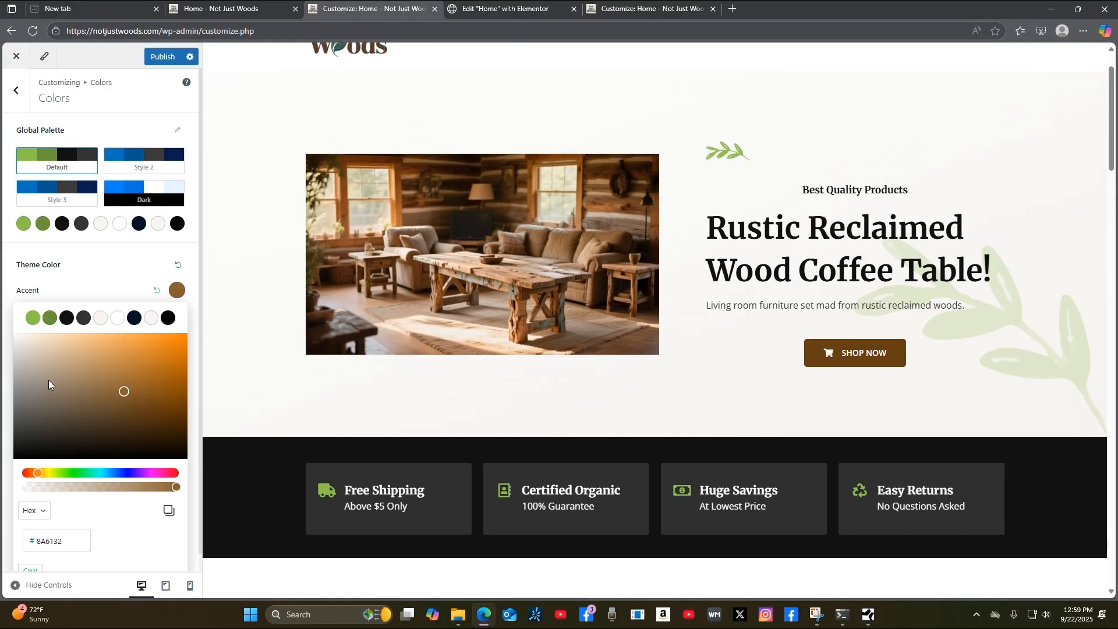
{"action": "scroll", "coordinate": [126, 461], "scroll_direction": "down", "scroll_amount": 1}
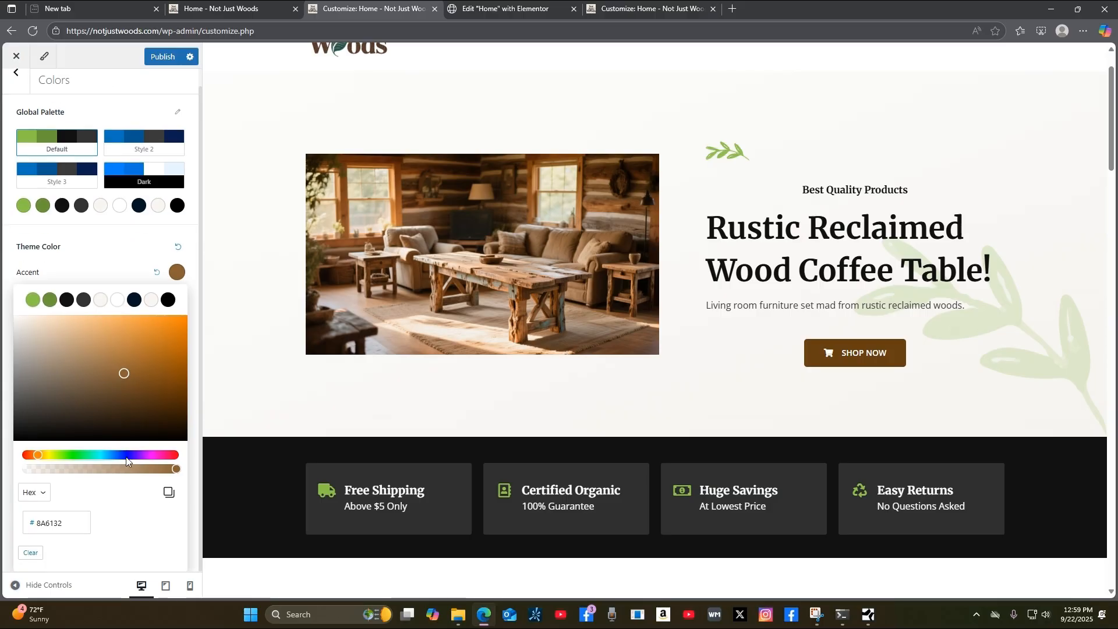
{"action": "scroll", "coordinate": [144, 483], "scroll_direction": "up", "scroll_amount": 1}
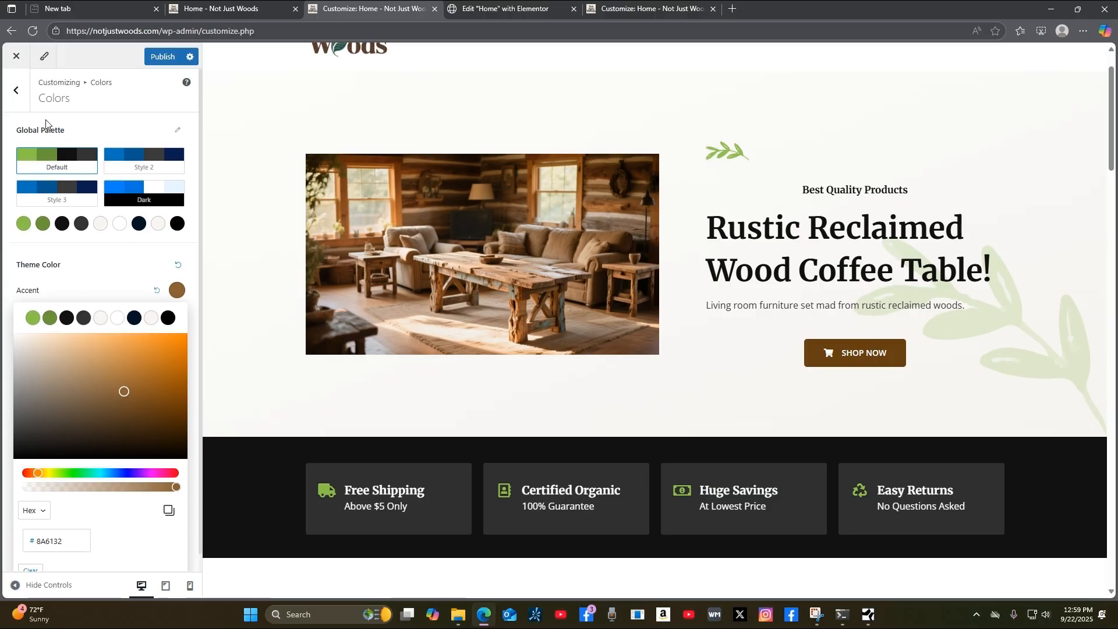
{"action": "left_click", "coordinate": [161, 56]}
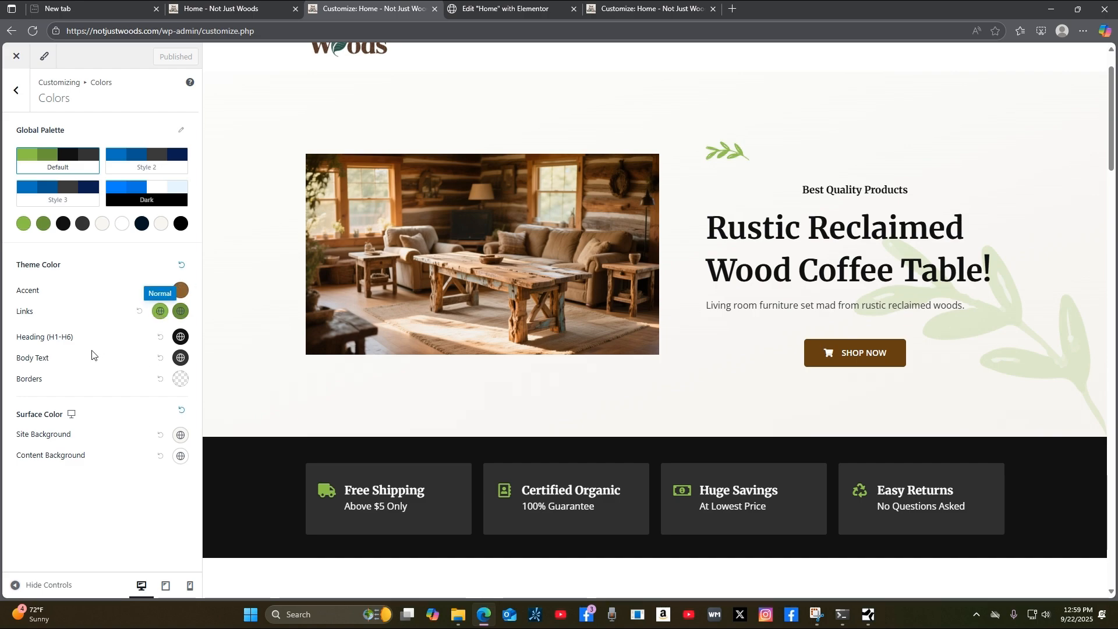
Copy the button Background Color hex value 664011 from Global > Buttons.
{"action": "left_click", "coordinate": [17, 92]}
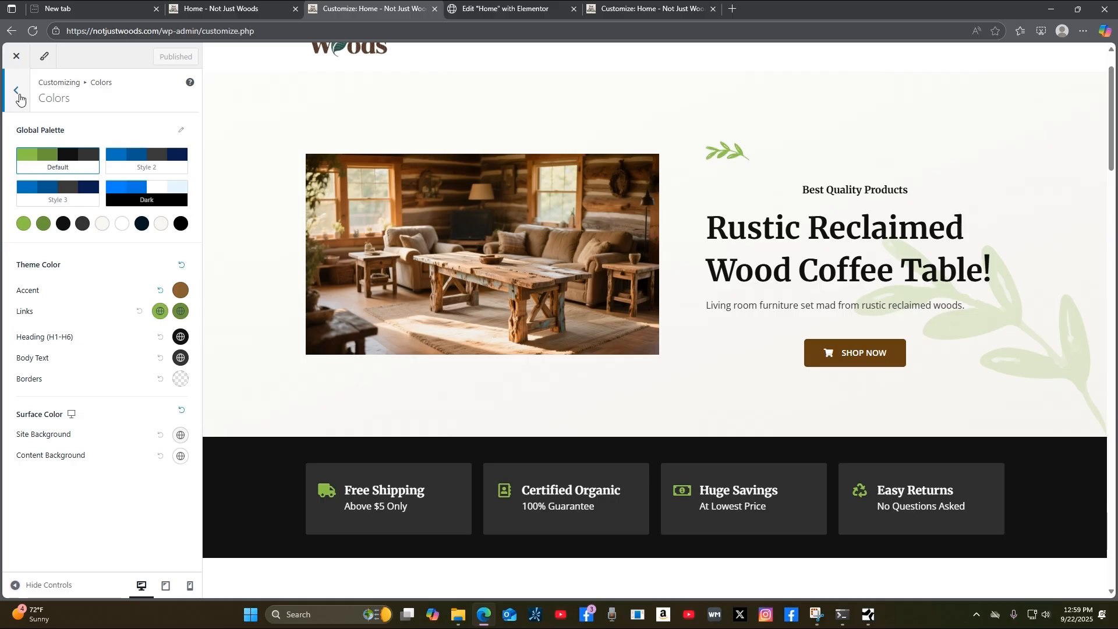
{"action": "left_click", "coordinate": [113, 216]}
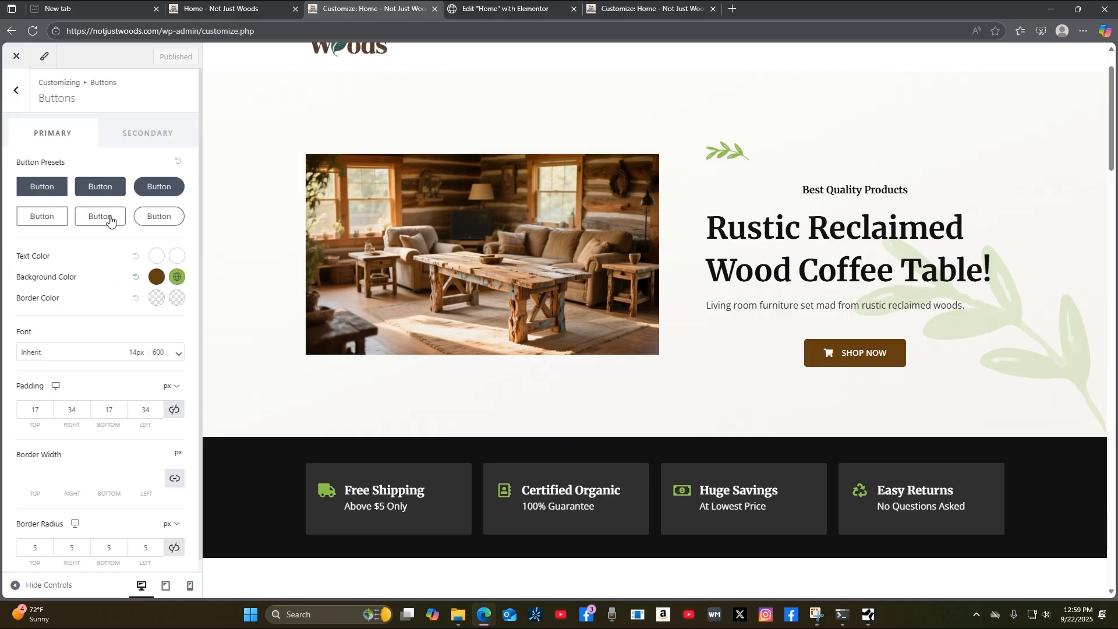
{"action": "left_click", "coordinate": [155, 279]}
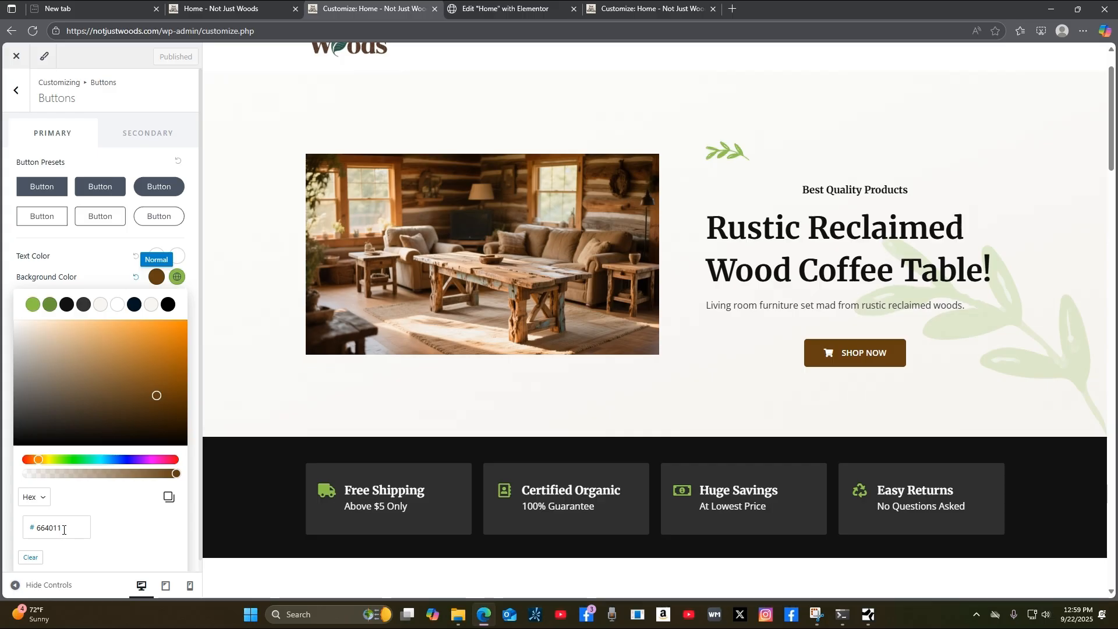
{"action": "left_click", "coordinate": [169, 502]}
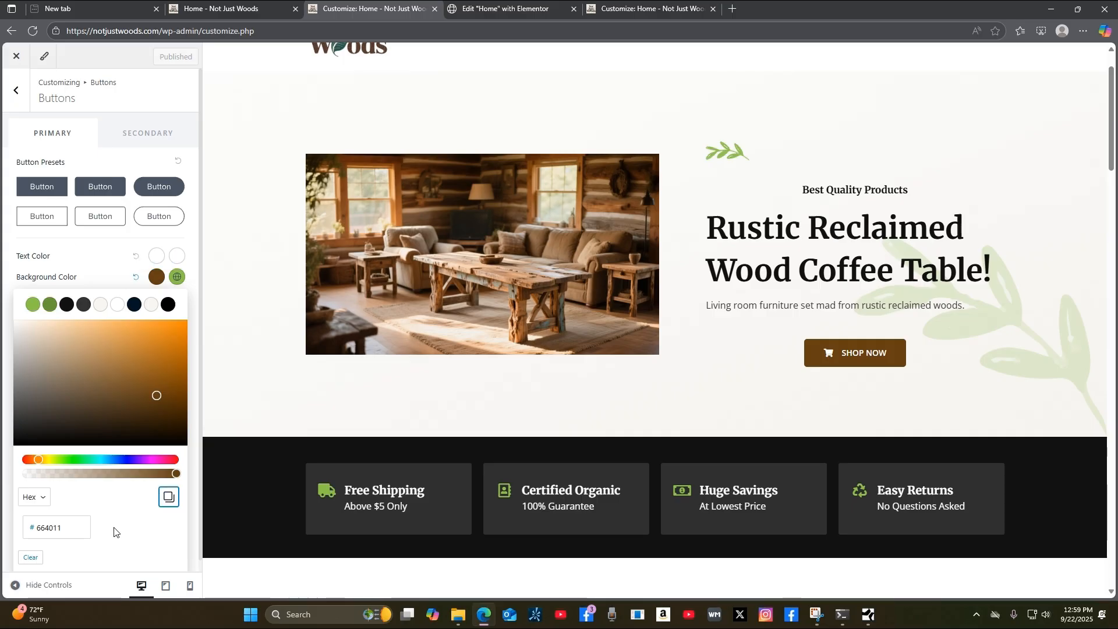
Set the Accent colour hex to 664011 and publish.
{"action": "left_click", "coordinate": [16, 92]}
{"action": "left_click", "coordinate": [102, 152]}
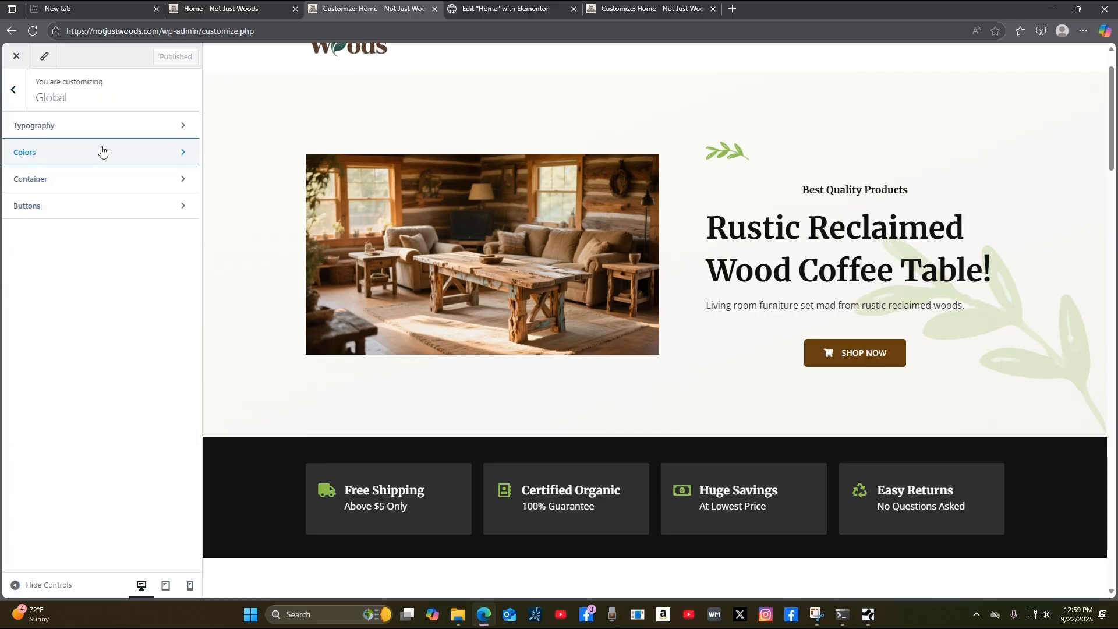
{"action": "left_click", "coordinate": [176, 293]}
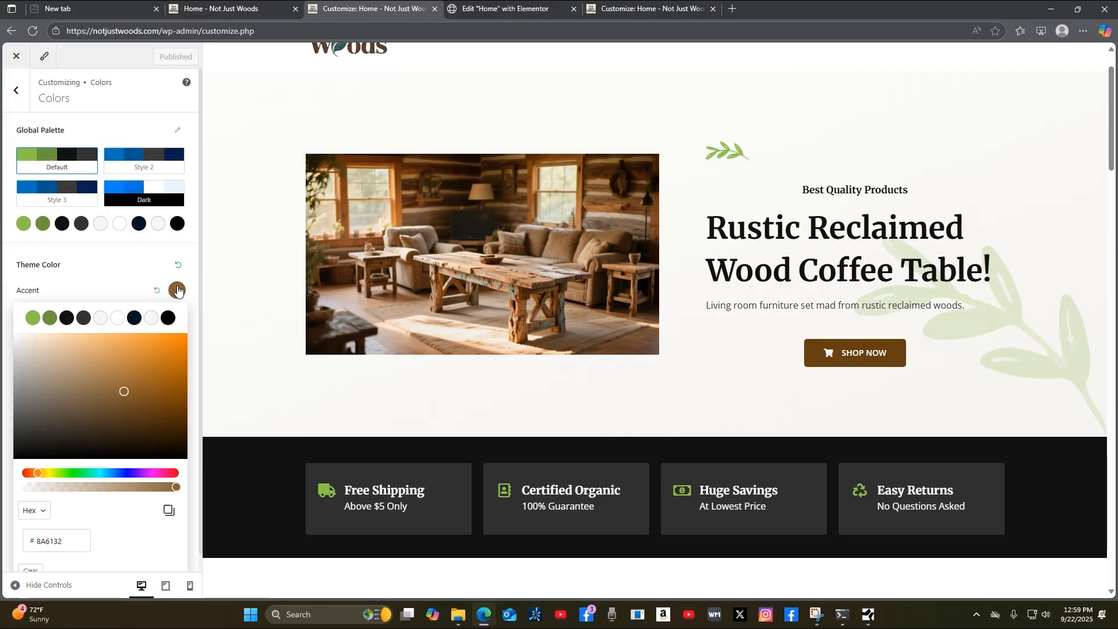
{"action": "left_click", "coordinate": [64, 541]}
{"action": "double_click", "coordinate": [64, 541]}
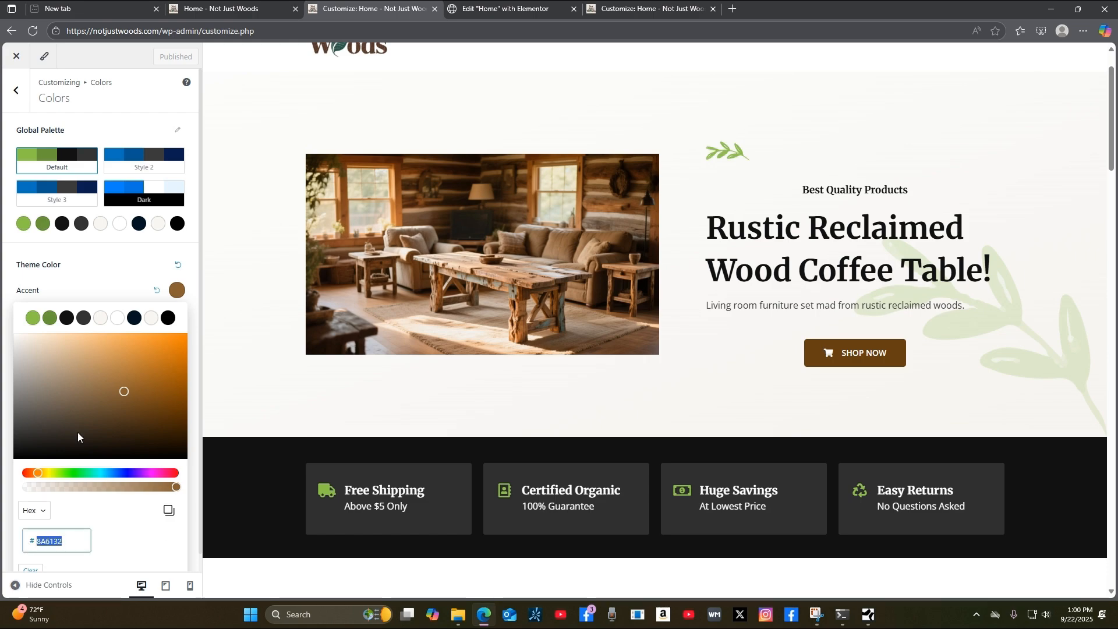
{"action": "type", "text": "664011"}
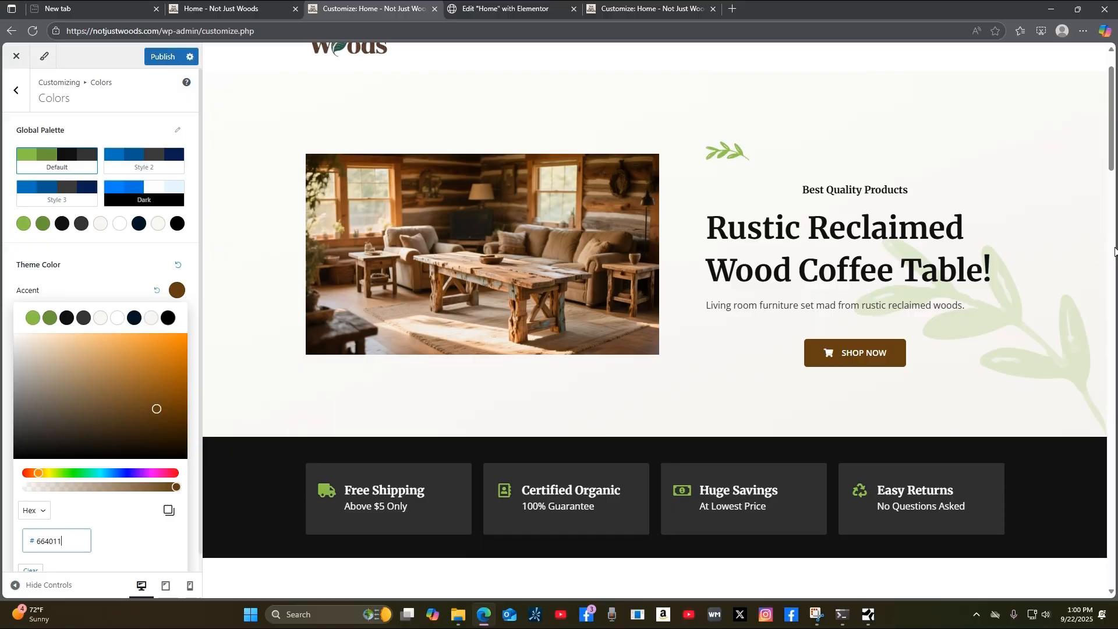
{"action": "left_click", "coordinate": [161, 60]}
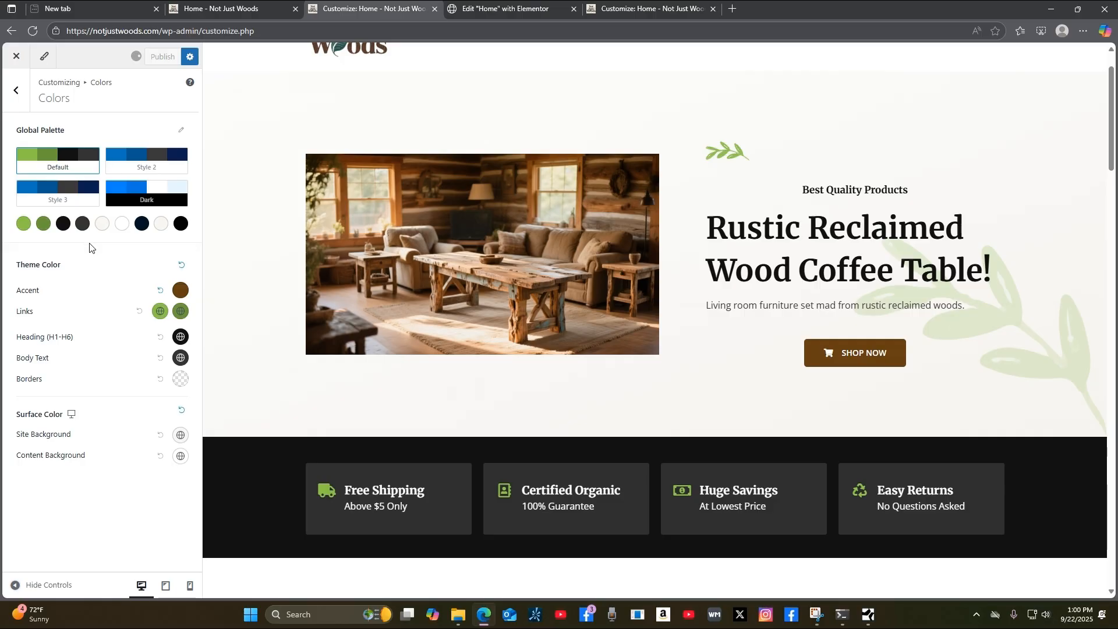
{"action": "left_click", "coordinate": [199, 12]}
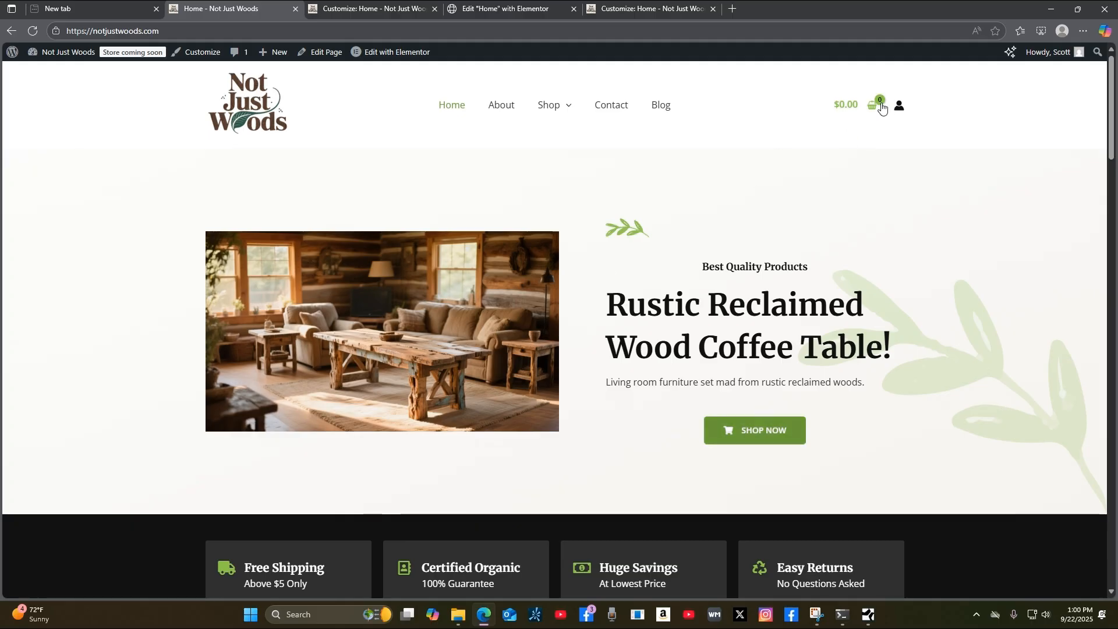
{"action": "left_click", "coordinate": [32, 31]}
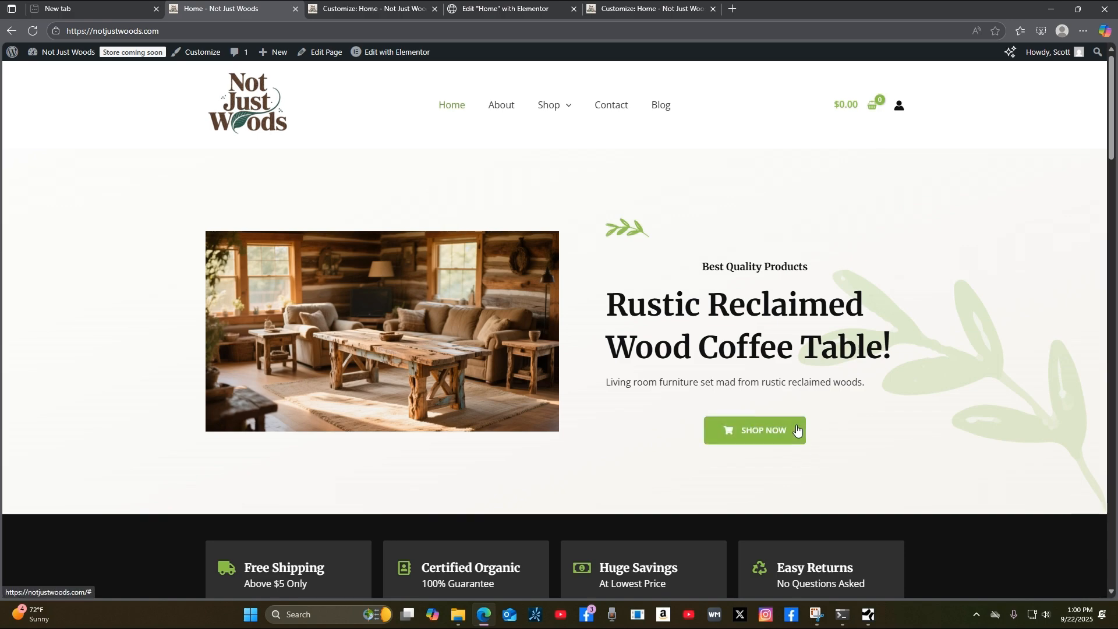
{"action": "left_click", "coordinate": [385, 11]}
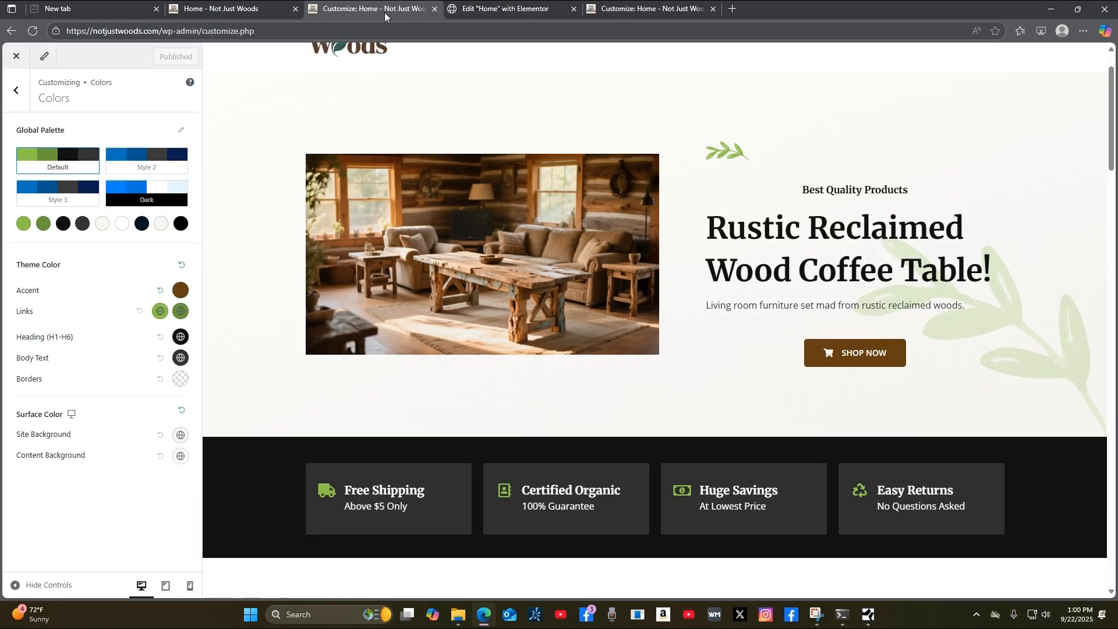
Shift the button hover background from green toward brown, entering 664011 and adjusting its lightness.
{"action": "left_click", "coordinate": [15, 90]}
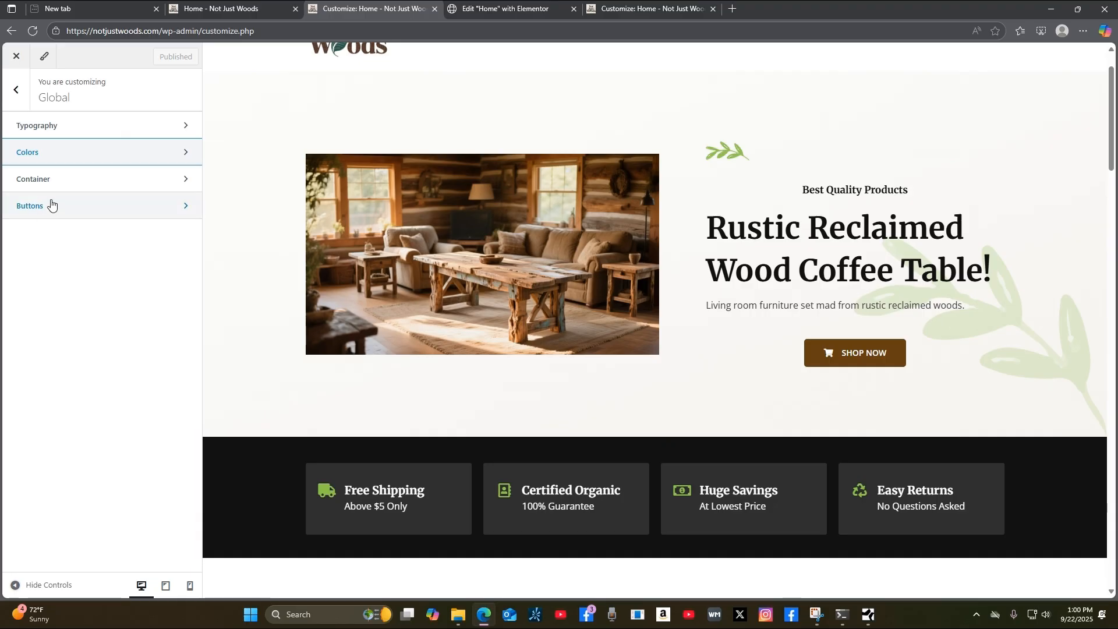
{"action": "left_click", "coordinate": [51, 205]}
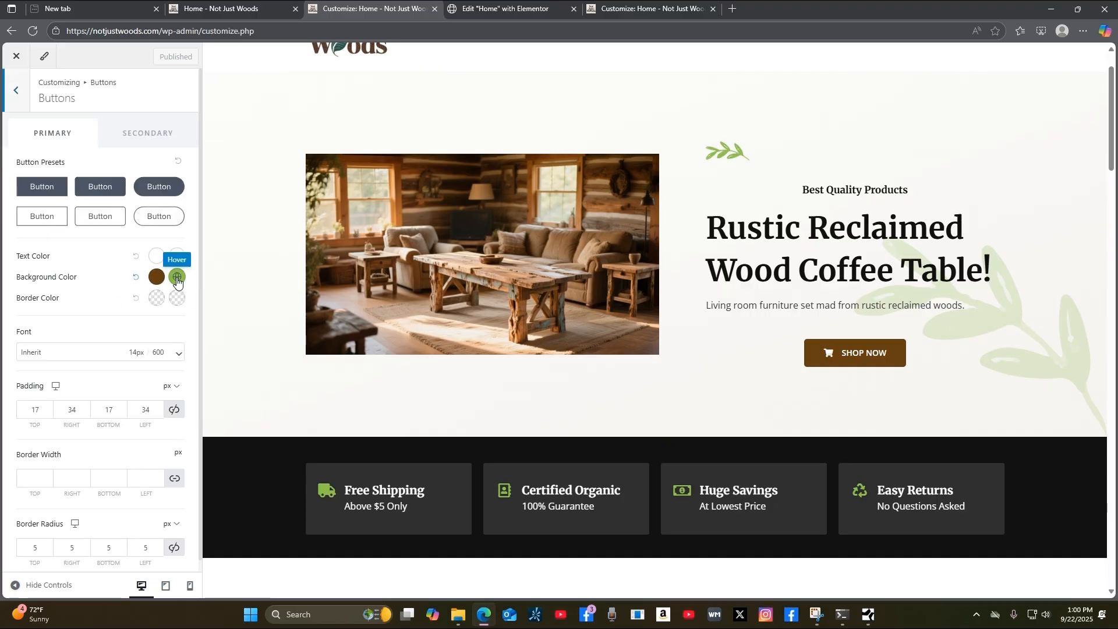
{"action": "left_click", "coordinate": [177, 276]}
{"action": "left_click_drag", "start_coordinate": [61, 459], "coordinate": [48, 463]}
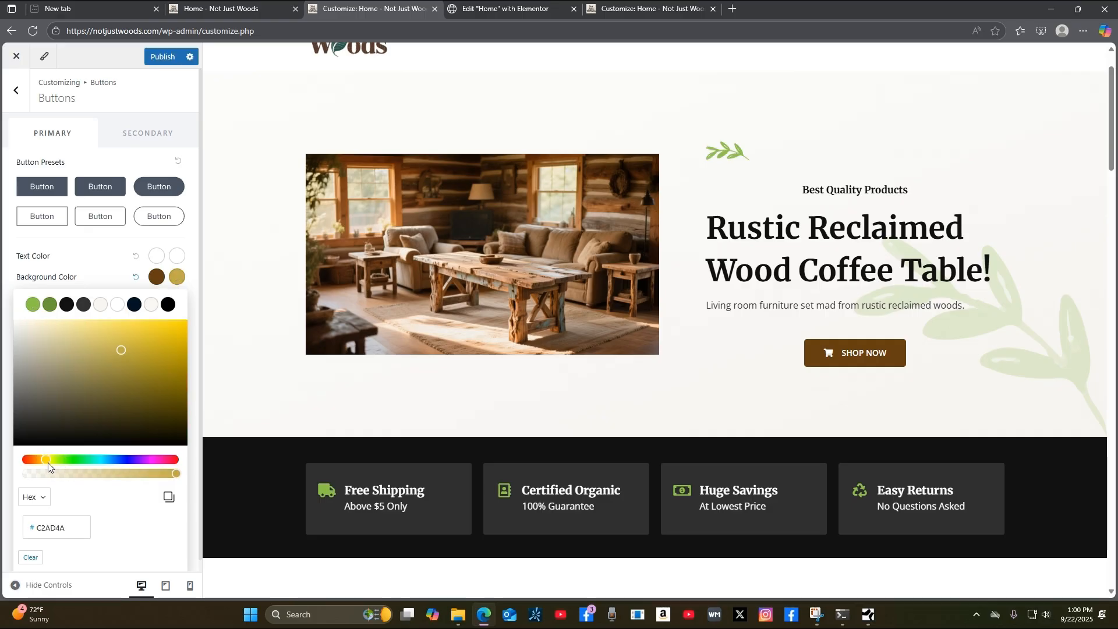
{"action": "left_click_drag", "start_coordinate": [47, 463], "coordinate": [41, 466]}
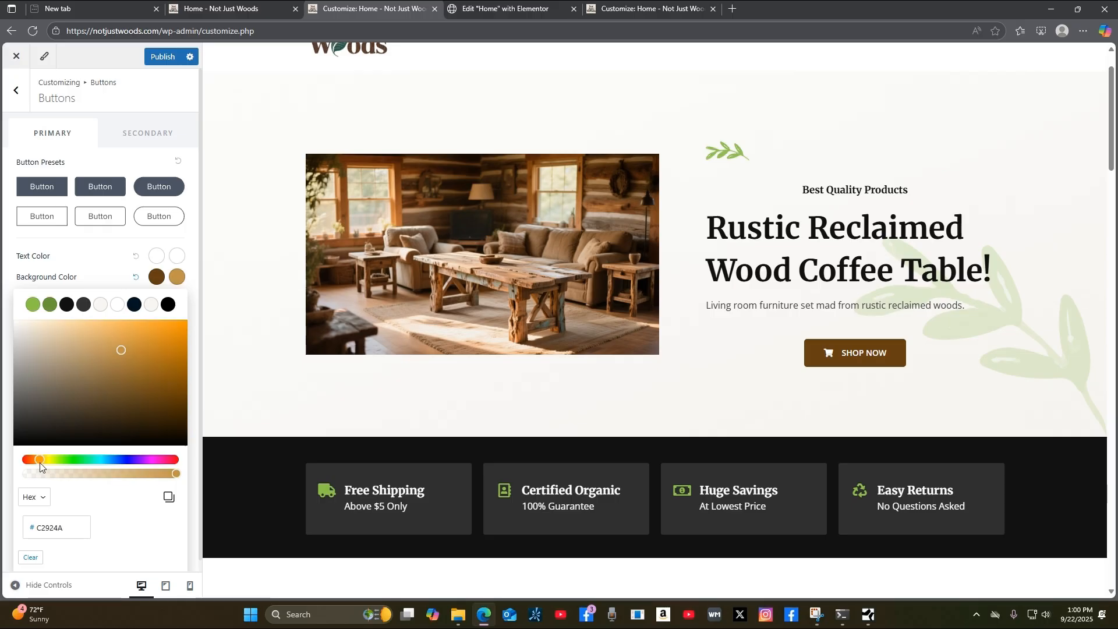
{"action": "left_click_drag", "start_coordinate": [67, 528], "coordinate": [22, 527]}
{"action": "type", "text": "664011"}
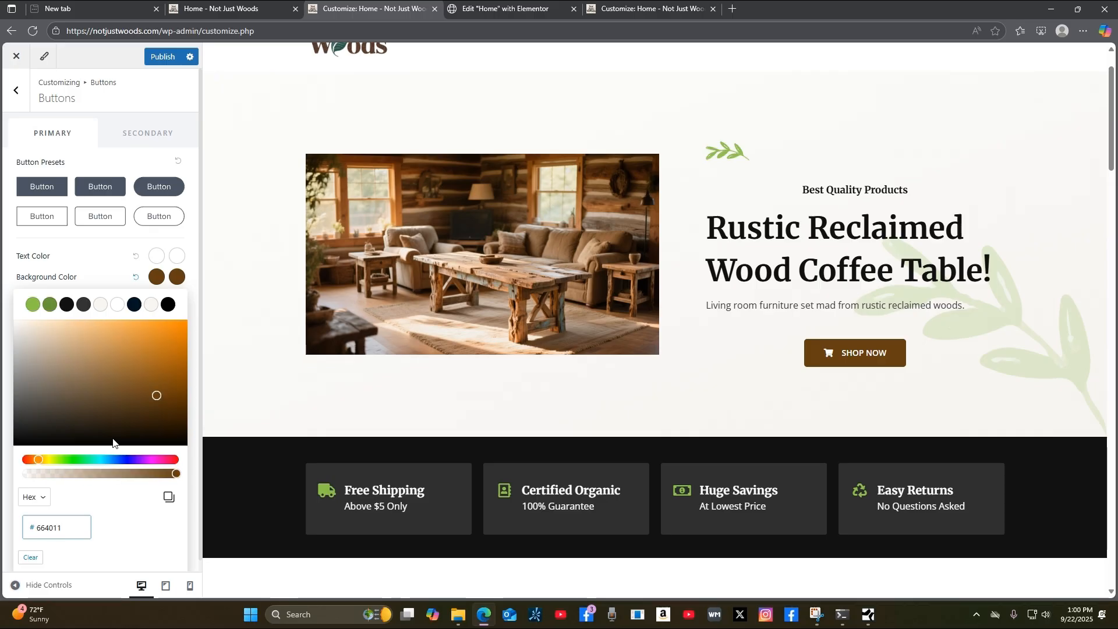
{"action": "left_click_drag", "start_coordinate": [153, 393], "coordinate": [160, 344]}
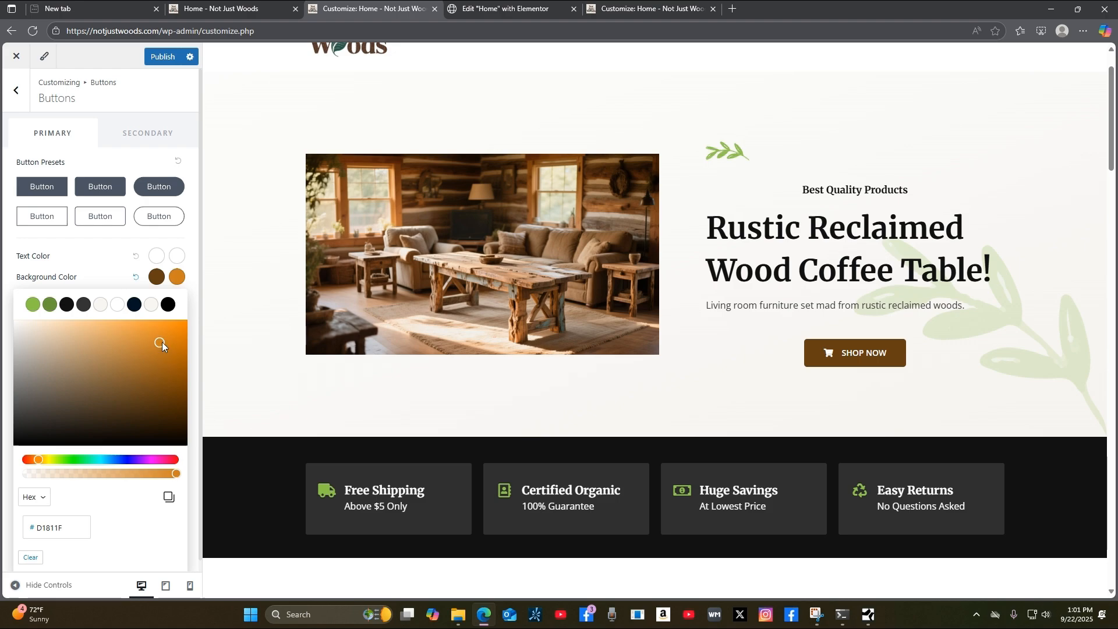
{"action": "left_click_drag", "start_coordinate": [162, 341], "coordinate": [160, 360]}
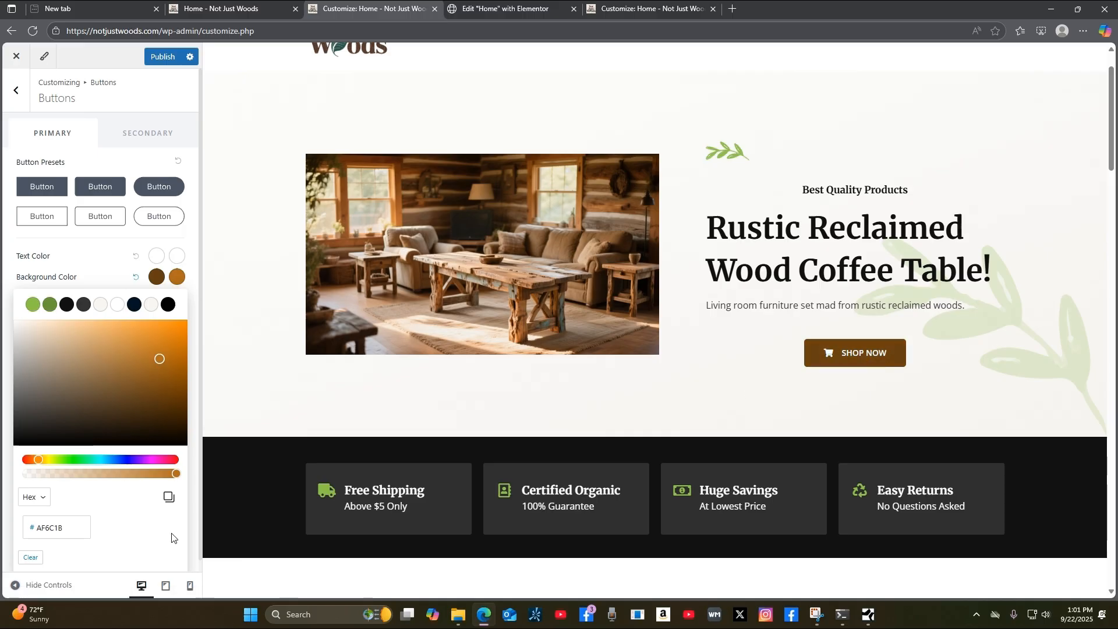
Paste 664011 as the hover colour, lighten it to a warm brown, and publish.
{"action": "left_click", "coordinate": [63, 528]}
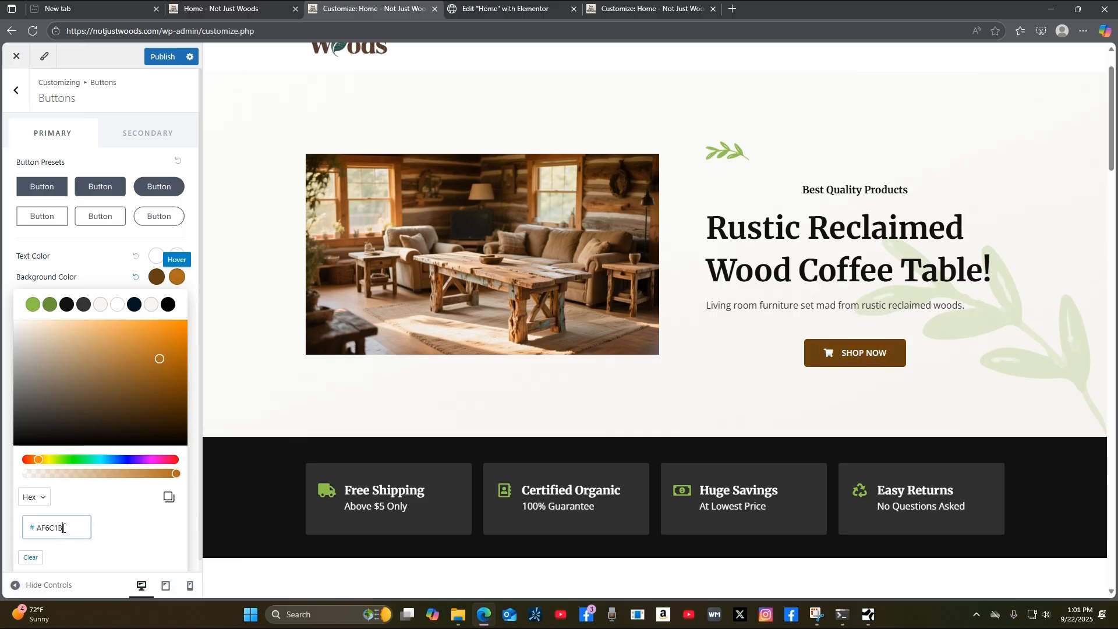
{"action": "double_click", "coordinate": [47, 529]}
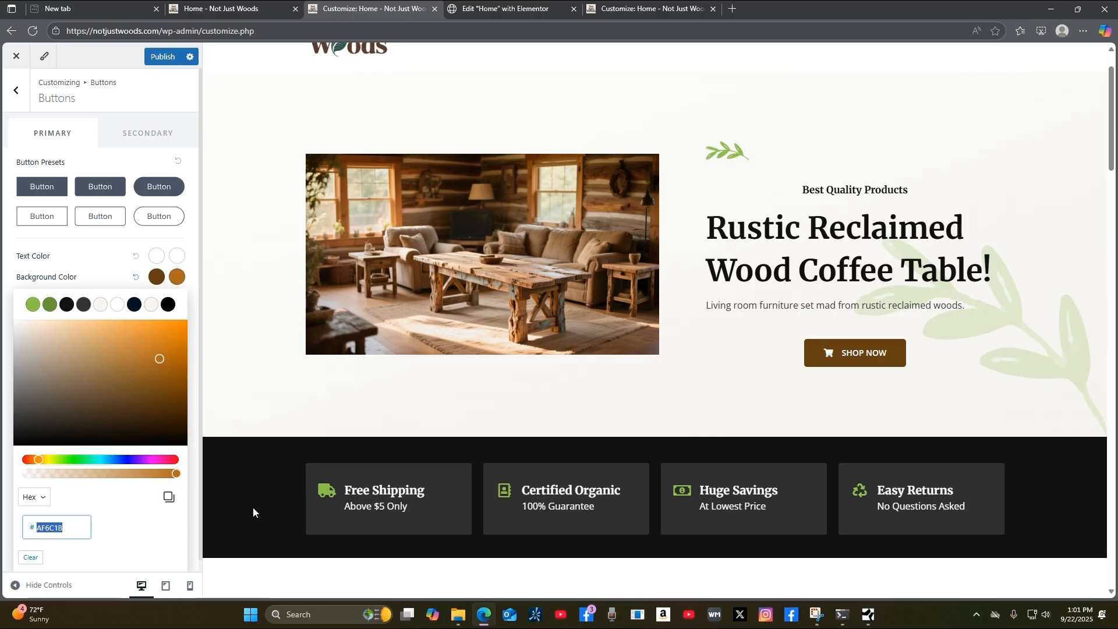
{"action": "key", "text": "ctrl+v"}
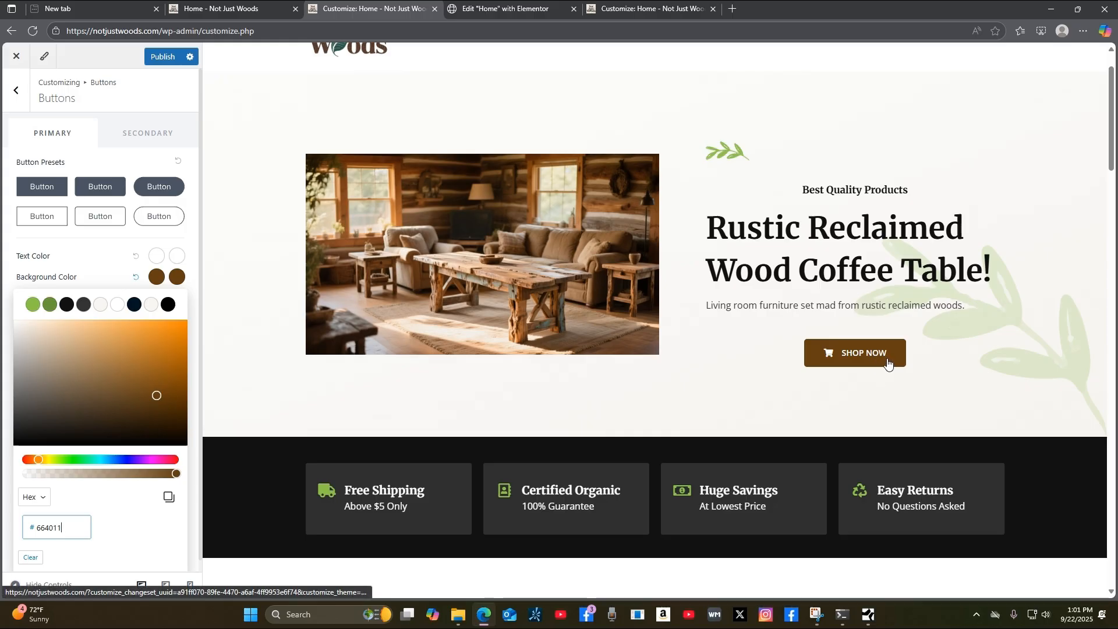
{"action": "left_click", "coordinate": [156, 385]}
{"action": "left_click_drag", "start_coordinate": [157, 387], "coordinate": [127, 356]}
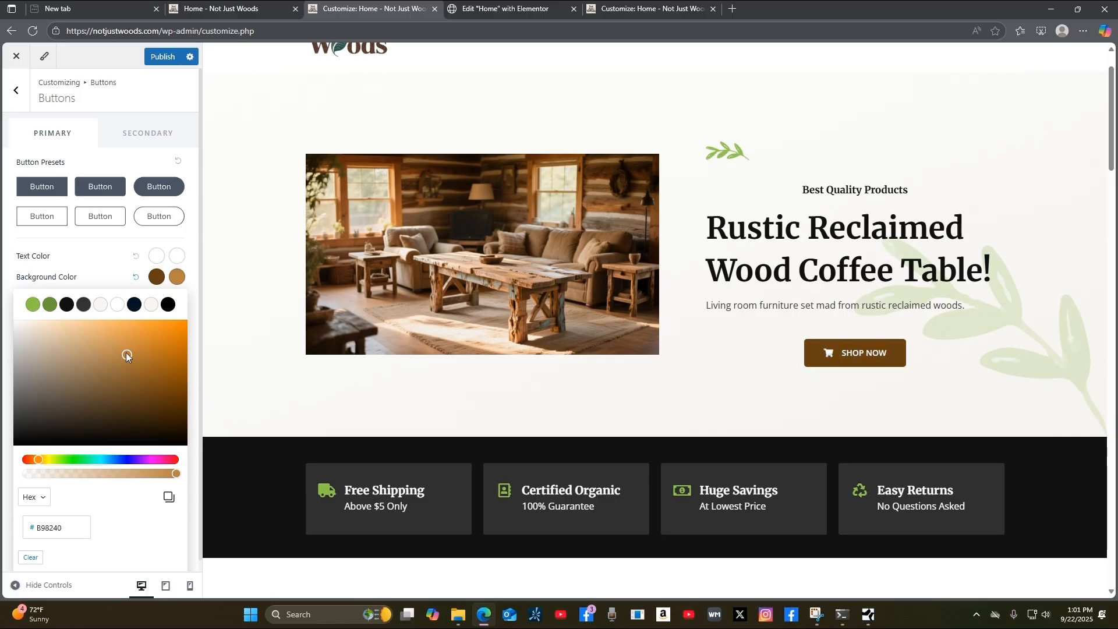
{"action": "left_click_drag", "start_coordinate": [126, 353], "coordinate": [147, 357]}
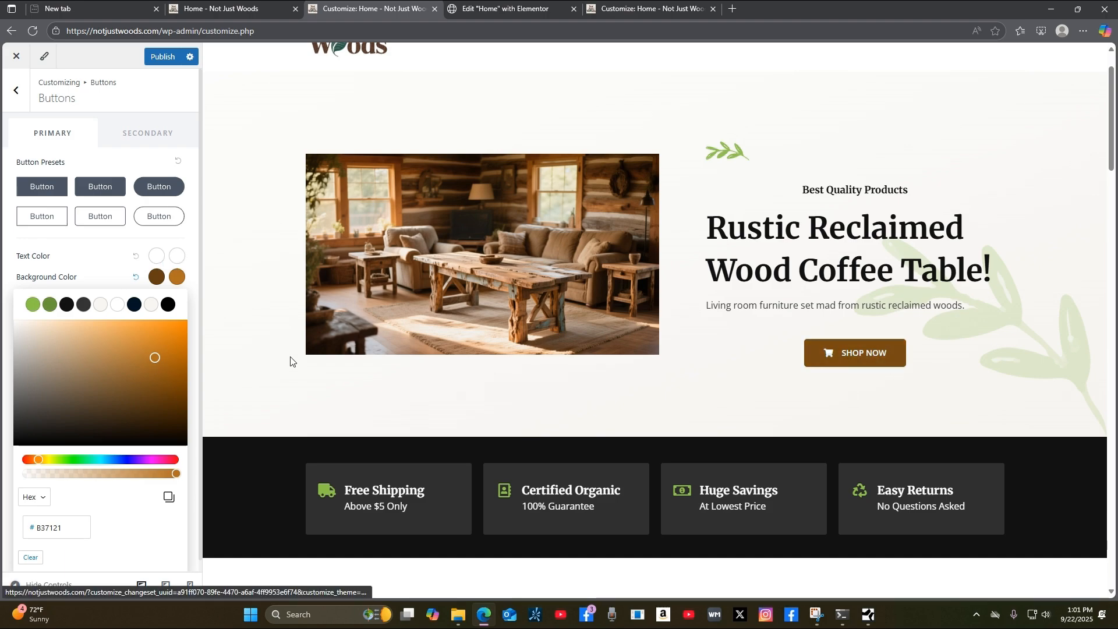
{"action": "left_click", "coordinate": [163, 57]}
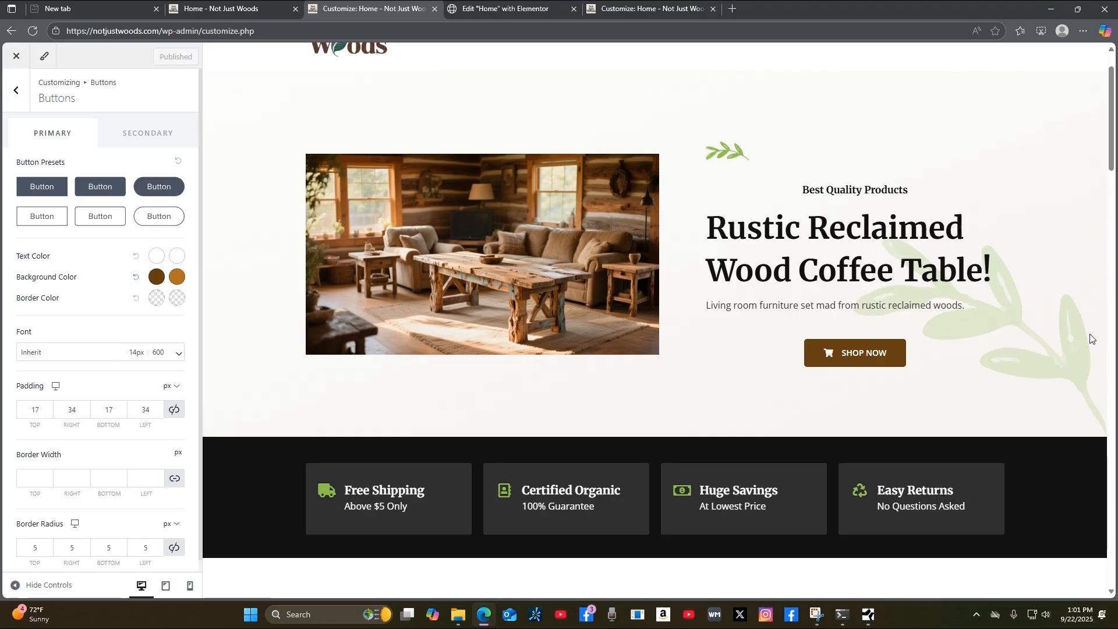
{"action": "scroll", "coordinate": [1093, 326], "scroll_direction": "up", "scroll_amount": 1}
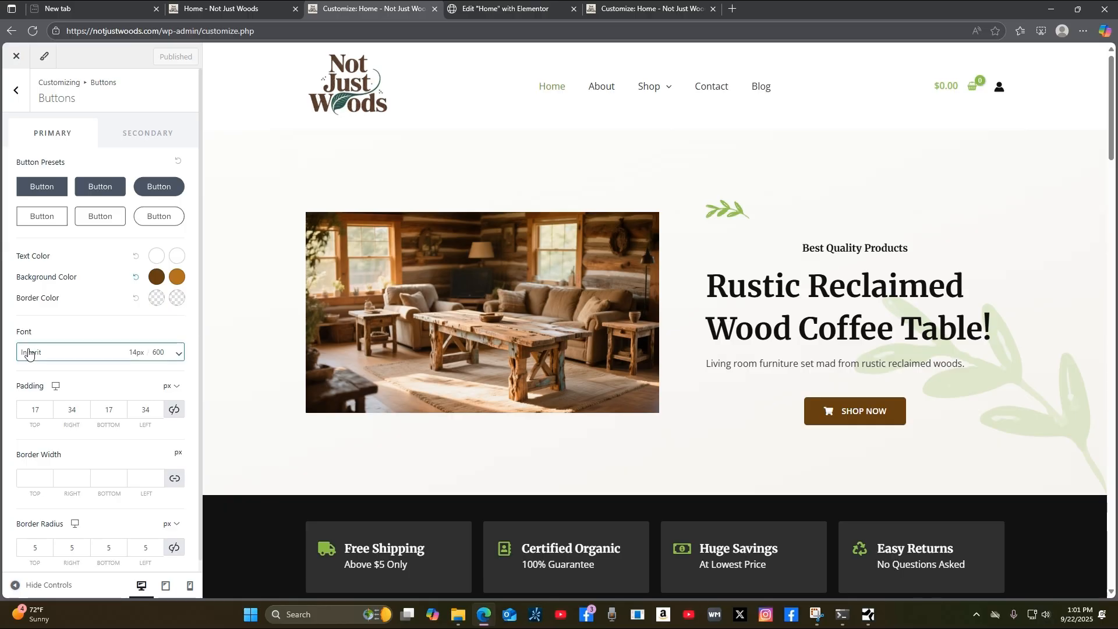
Leave Buttons, glance at Container settings, and open the Header builder settings.
{"action": "left_click", "coordinate": [14, 93]}
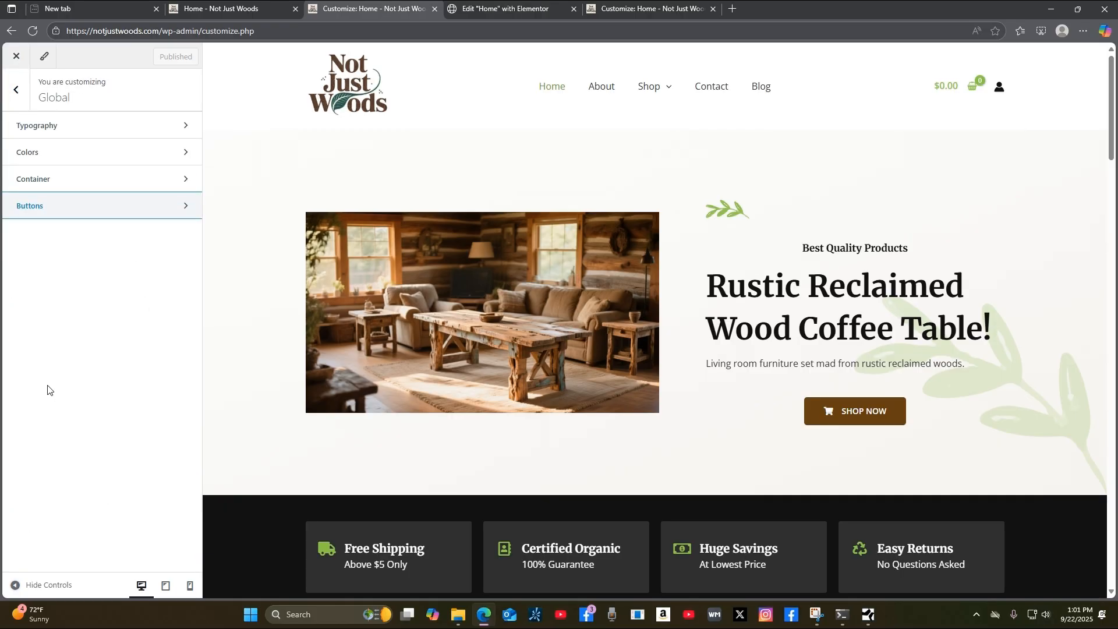
{"action": "left_click", "coordinate": [110, 179]}
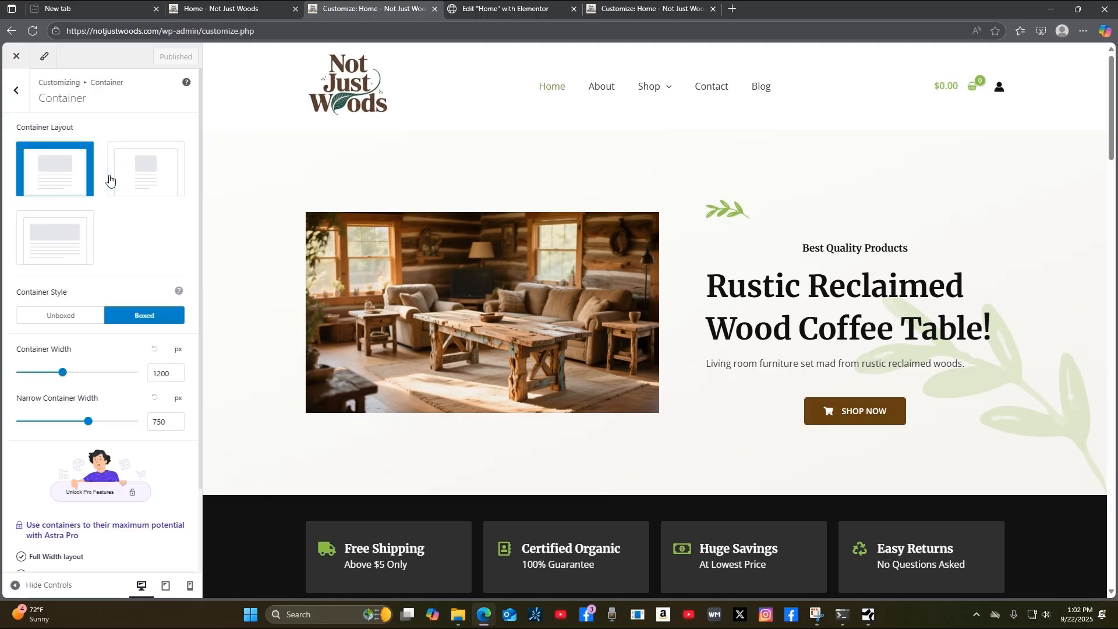
{"action": "left_click", "coordinate": [14, 93]}
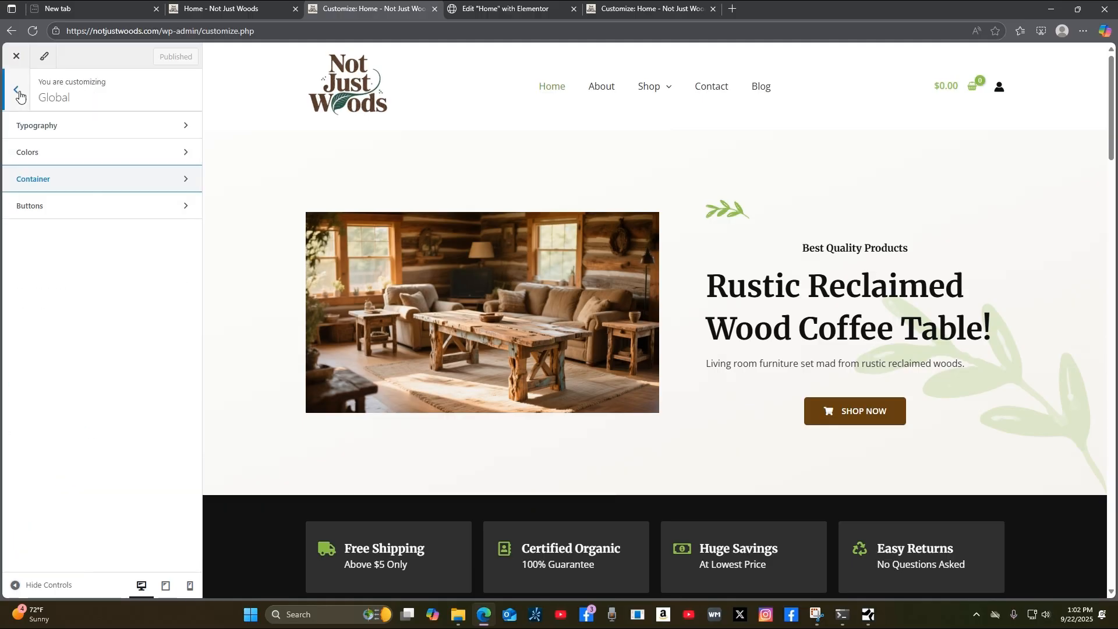
{"action": "left_click", "coordinate": [15, 93]}
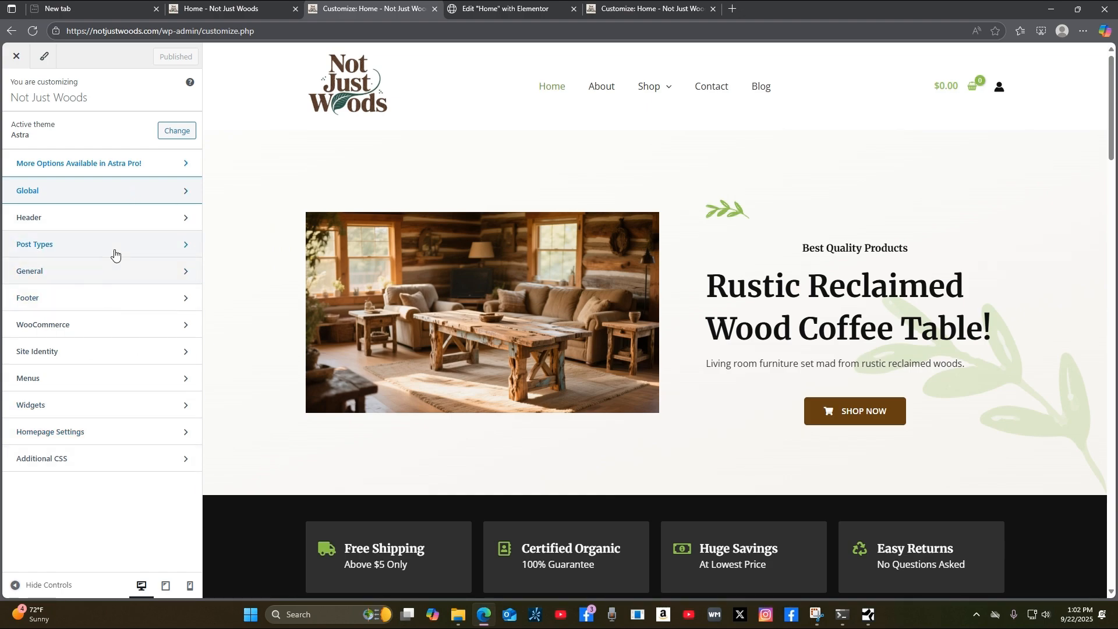
{"action": "left_click", "coordinate": [118, 224]}
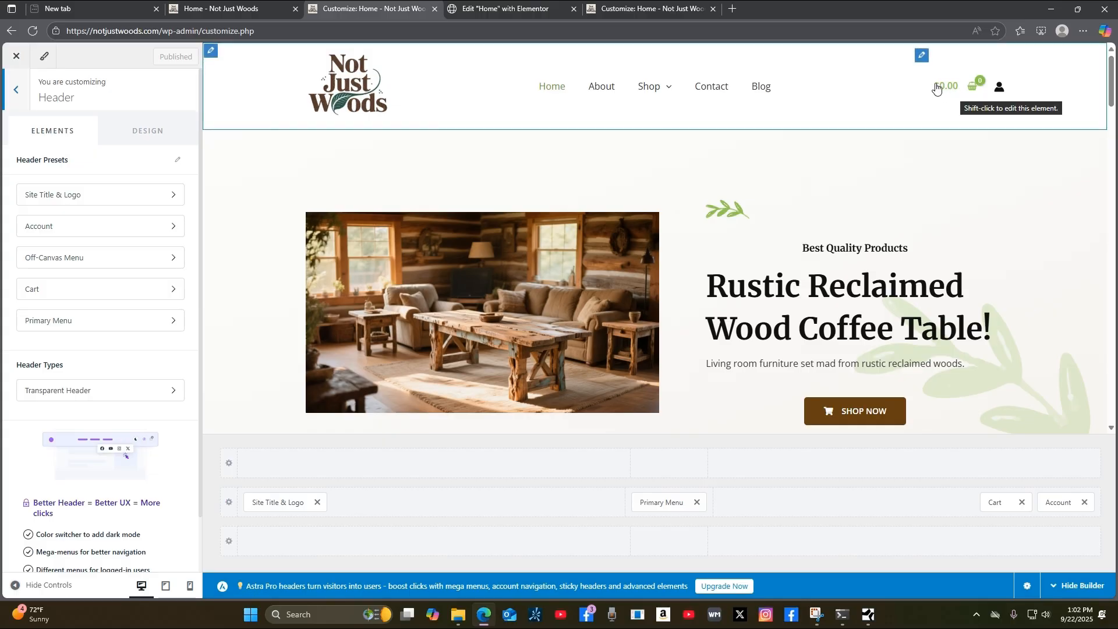
Open the header cart settings and select the shopping-cart icon under Select Cart Icon.
{"action": "left_click", "coordinate": [921, 57]}
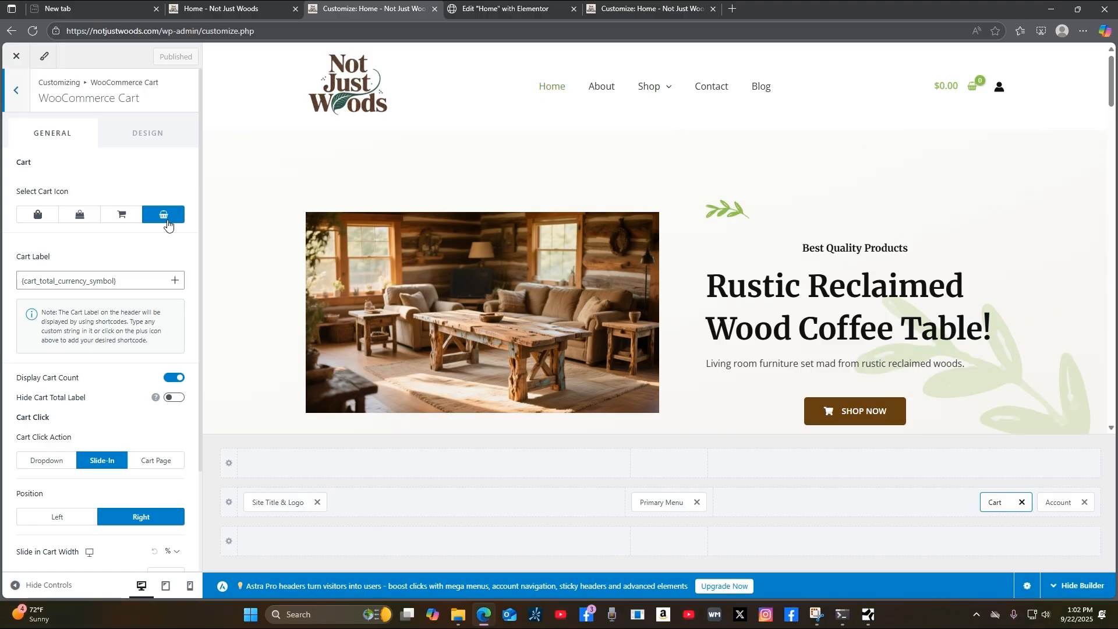
{"action": "left_click", "coordinate": [119, 220]}
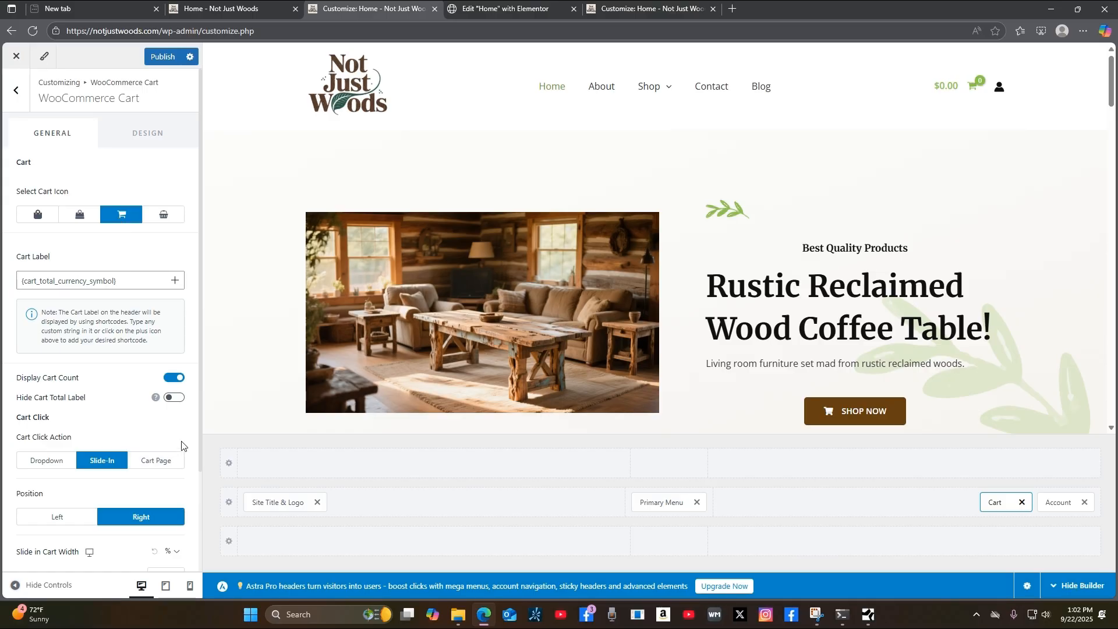
{"action": "scroll", "coordinate": [181, 445], "scroll_direction": "down", "scroll_amount": 2}
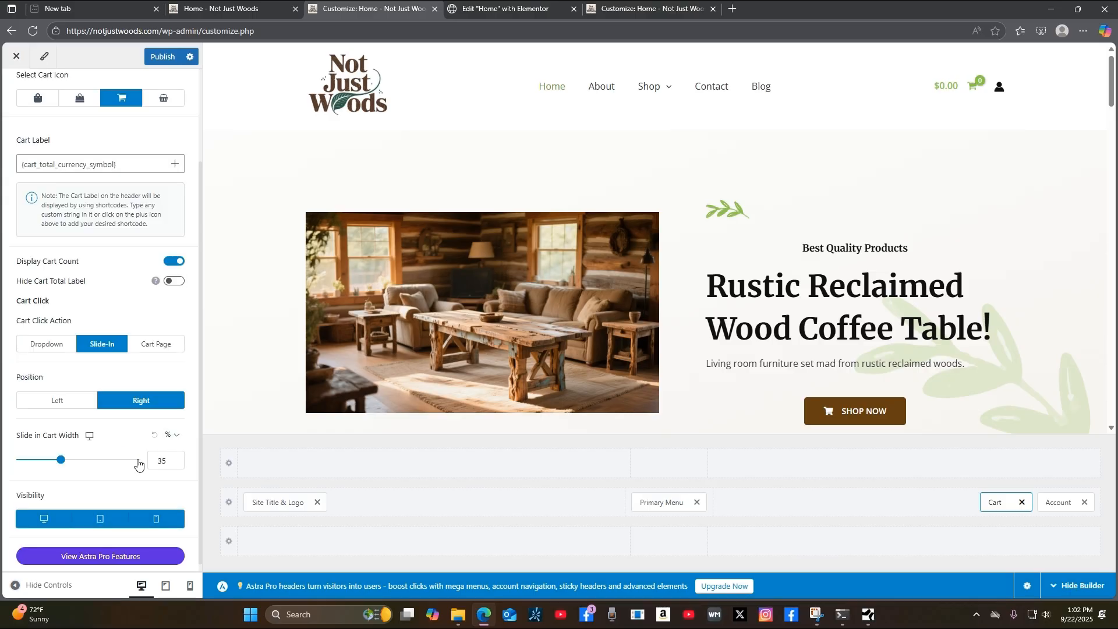
{"action": "scroll", "coordinate": [142, 463], "scroll_direction": "down", "scroll_amount": 1}
{"action": "scroll", "coordinate": [143, 463], "scroll_direction": "up", "scroll_amount": 3}
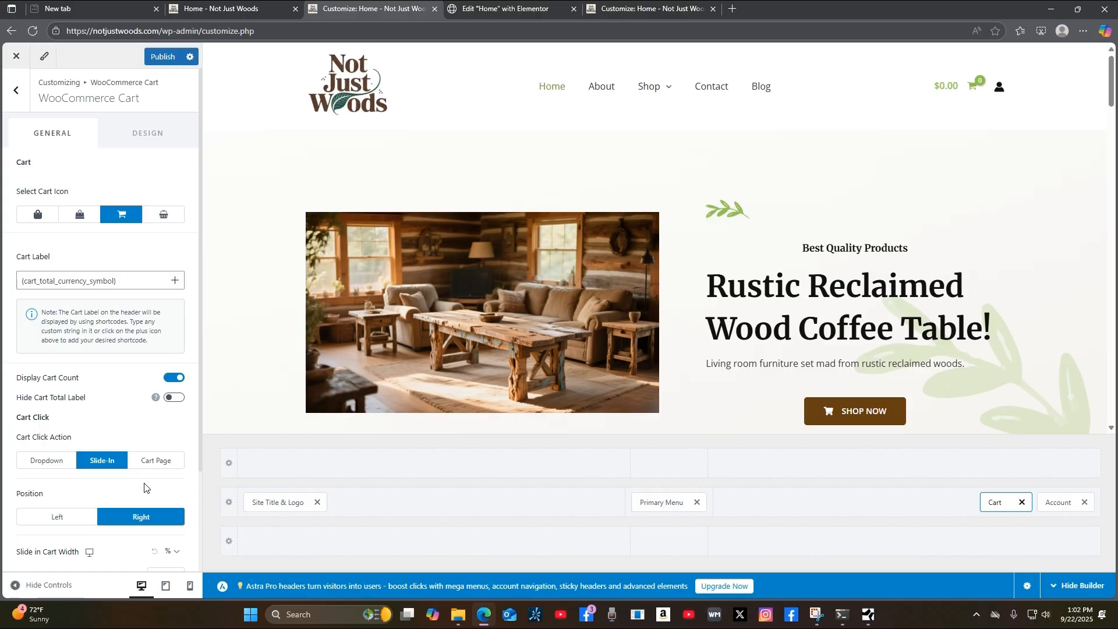
{"action": "scroll", "coordinate": [144, 487], "scroll_direction": "down", "scroll_amount": 2}
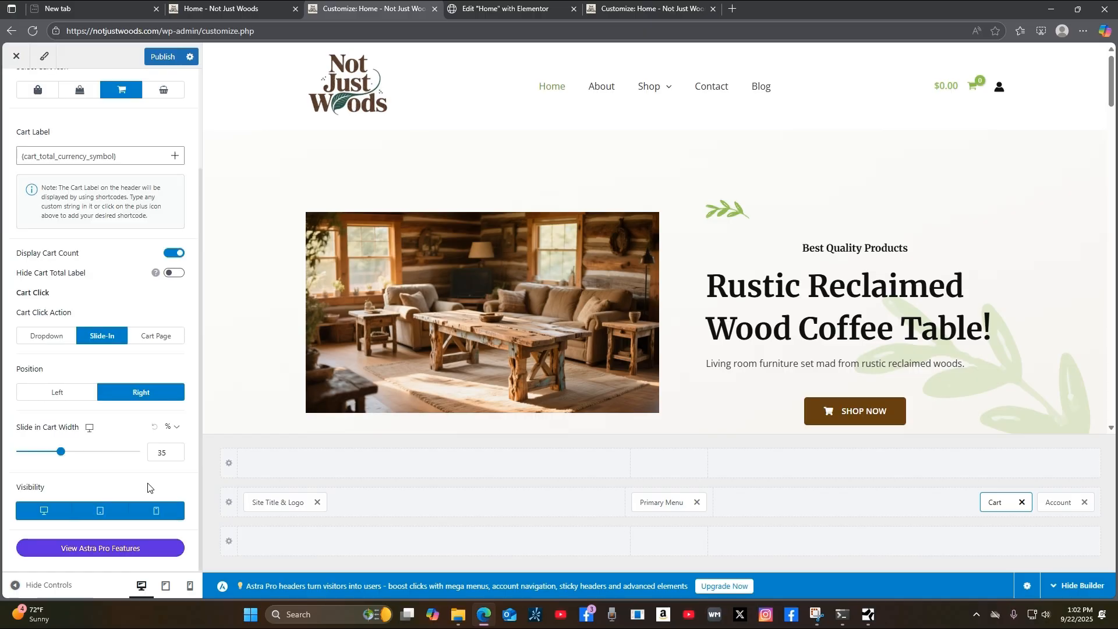
{"action": "scroll", "coordinate": [148, 487], "scroll_direction": "up", "scroll_amount": 3}
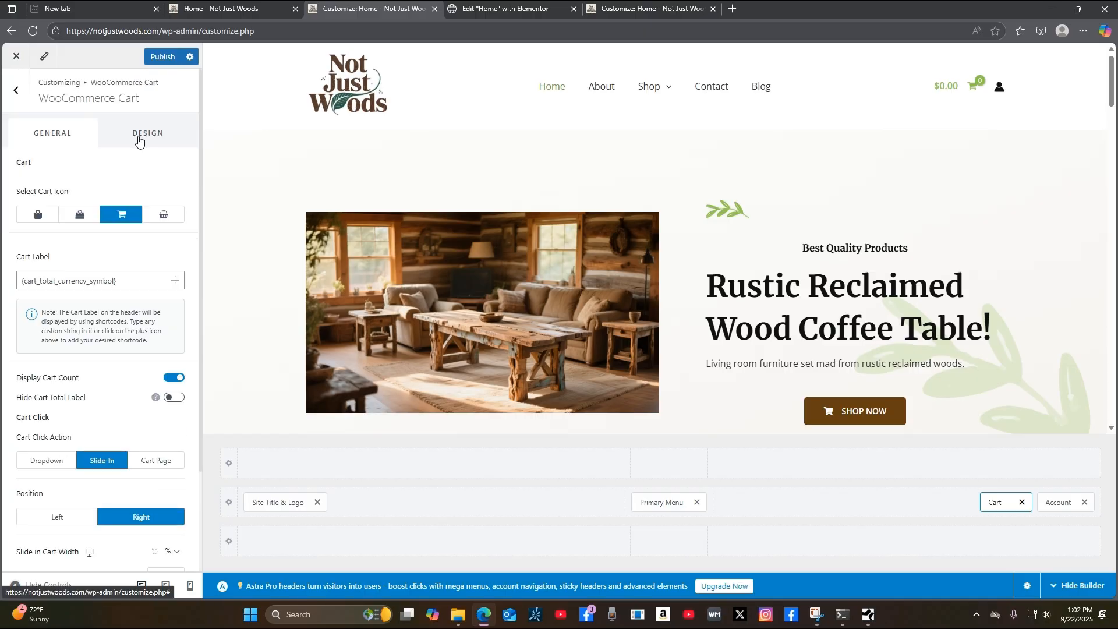
Look over the cart's Design and General settings, including the cart label option.
{"action": "left_click", "coordinate": [161, 136]}
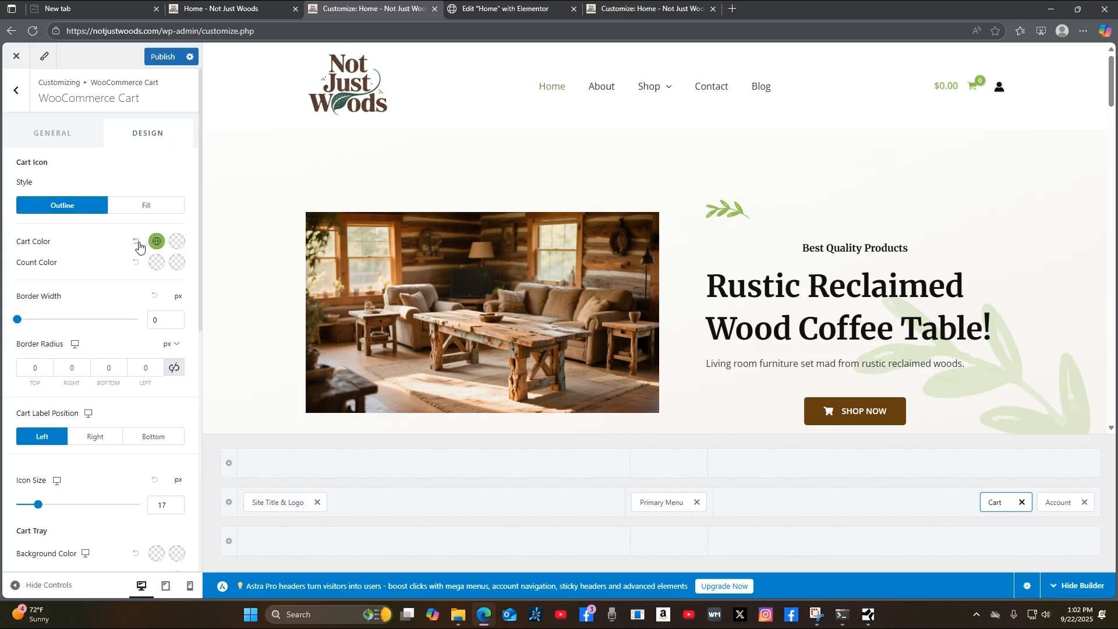
{"action": "left_click", "coordinate": [53, 137]}
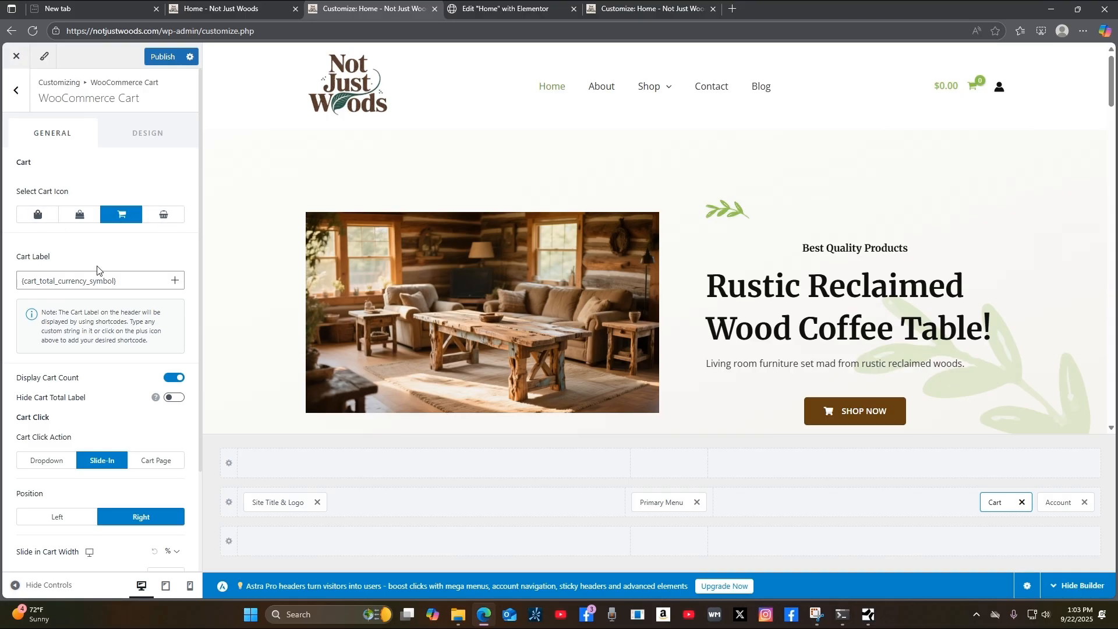
{"action": "left_click", "coordinate": [111, 279]}
{"action": "left_click", "coordinate": [153, 137]}
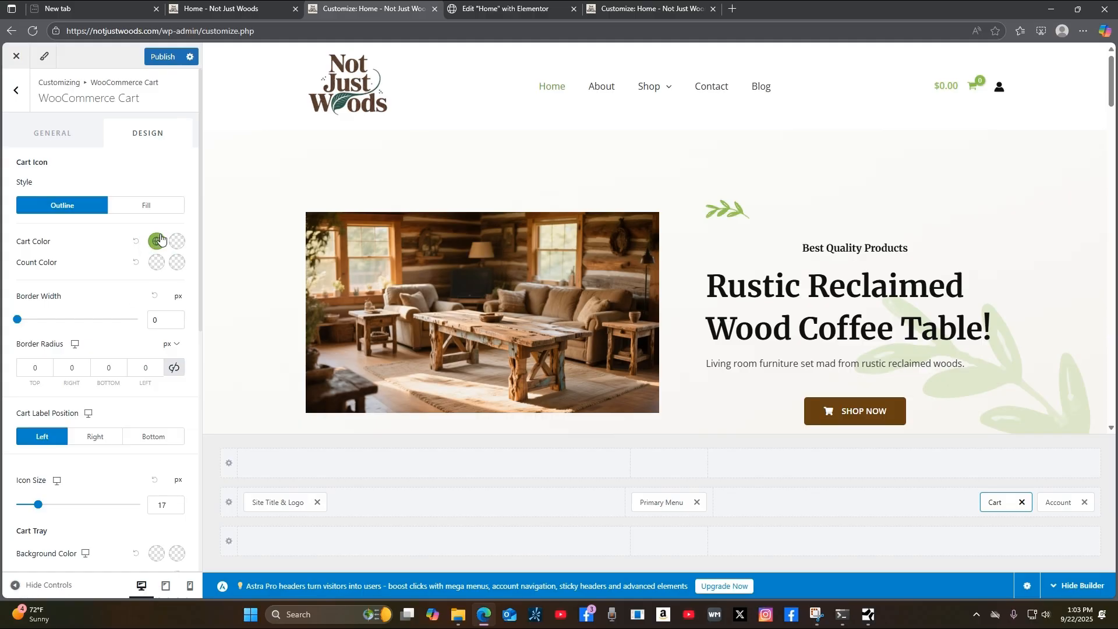
Set the Cart Color hex to 664011 and return to the Header settings.
{"action": "left_click", "coordinate": [158, 241]}
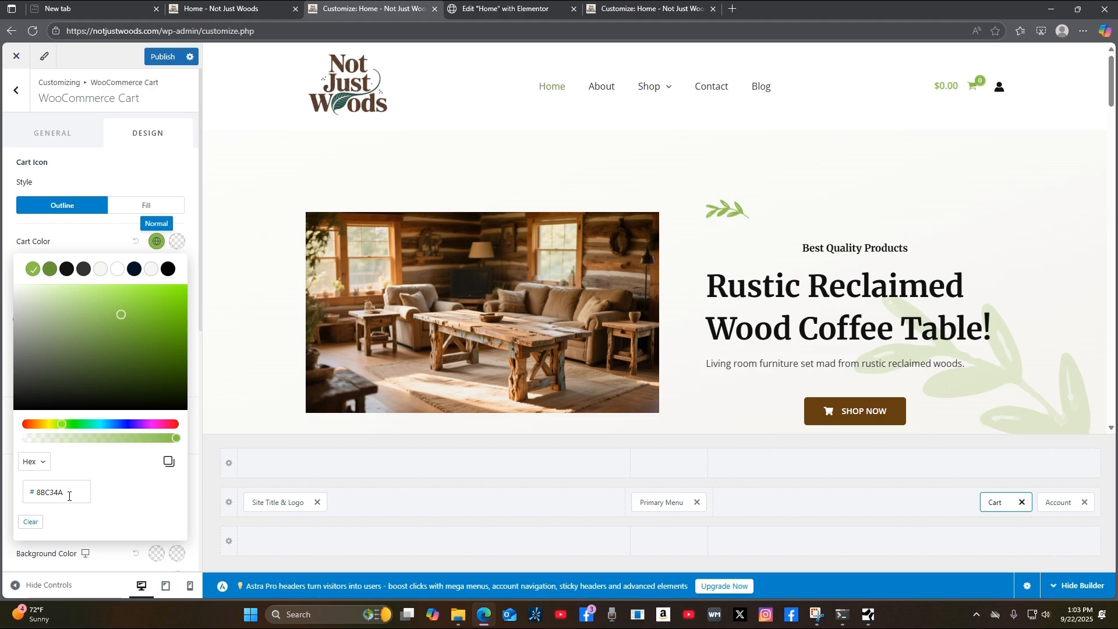
{"action": "left_click_drag", "start_coordinate": [68, 495], "coordinate": [29, 501]}
{"action": "type", "text": "664011"}
{"action": "key", "text": "Return"}
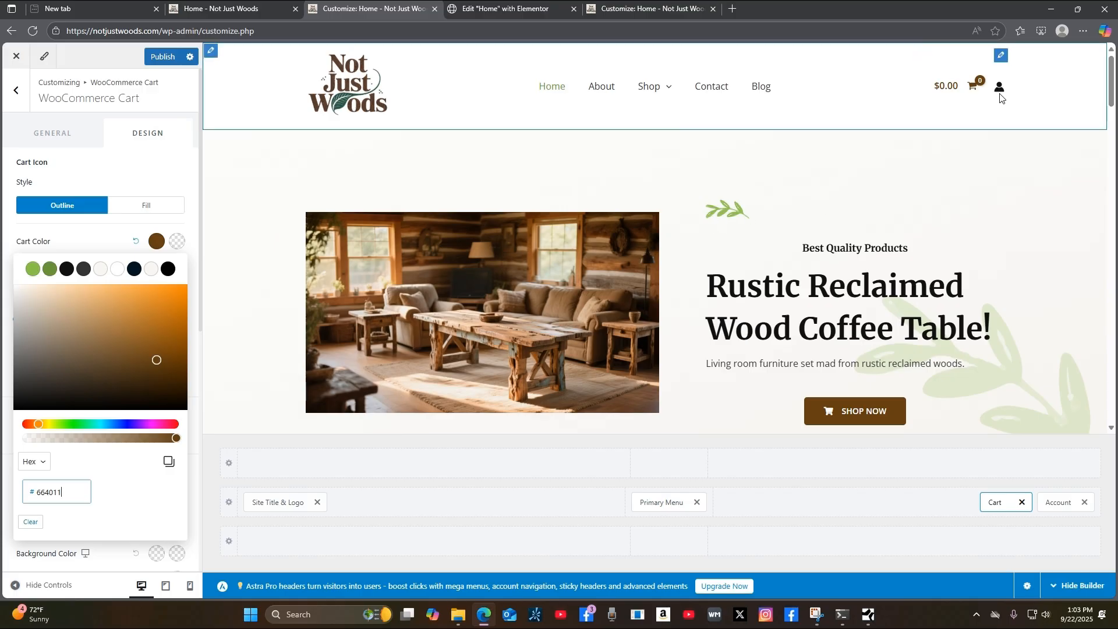
{"action": "left_click", "coordinate": [14, 97]}
{"action": "left_click", "coordinate": [15, 96]}
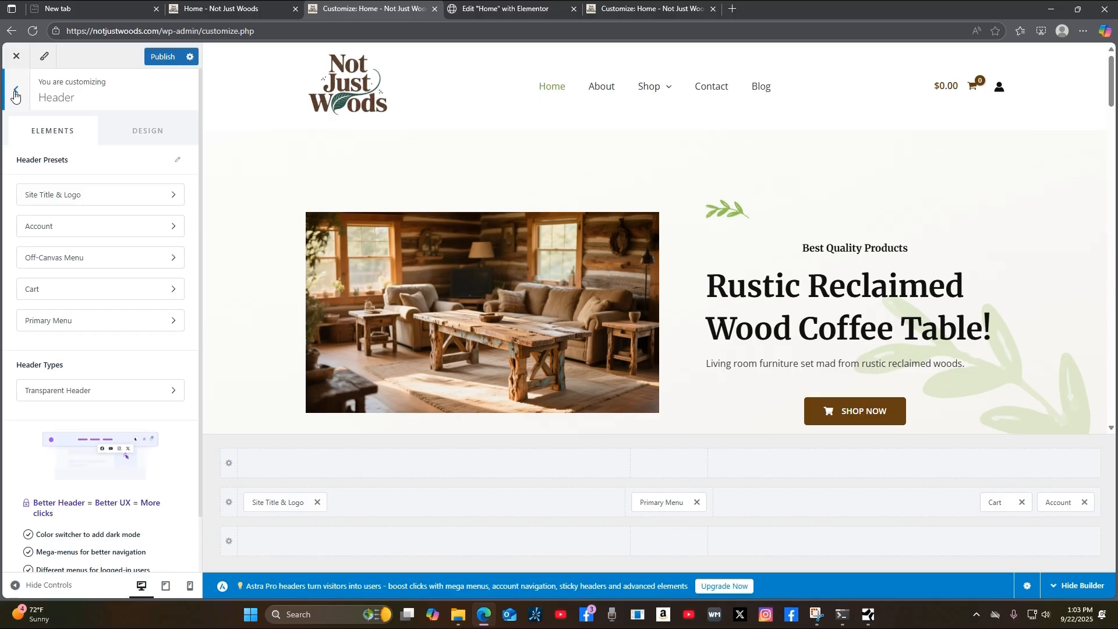
Set the Primary Menu link active colour to dark brown #664011.
{"action": "left_click", "coordinate": [158, 330]}
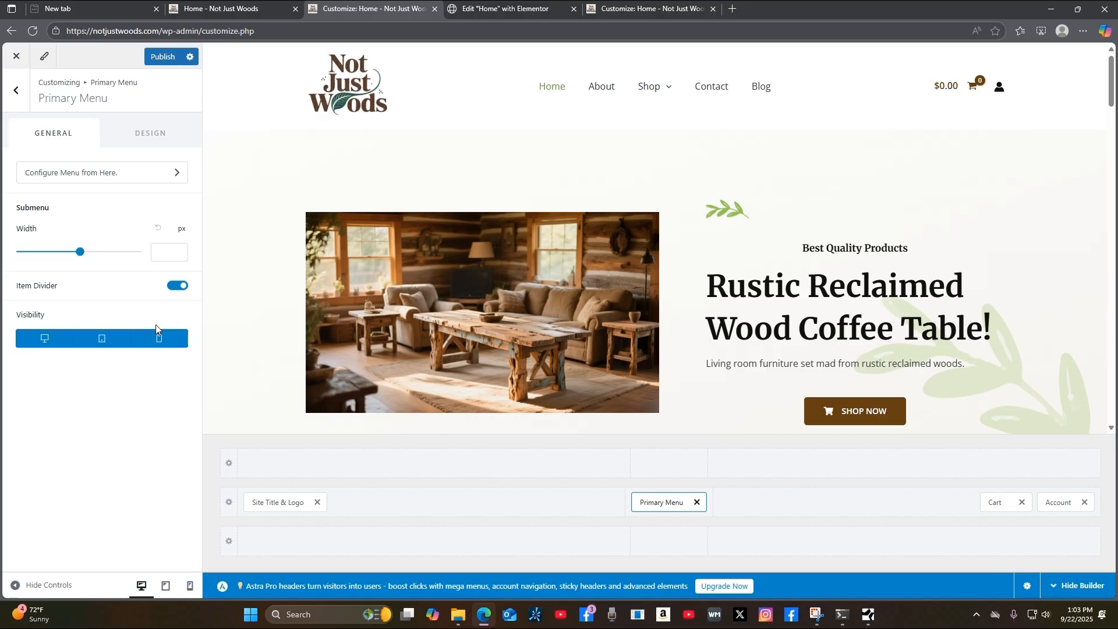
{"action": "left_click", "coordinate": [146, 134]}
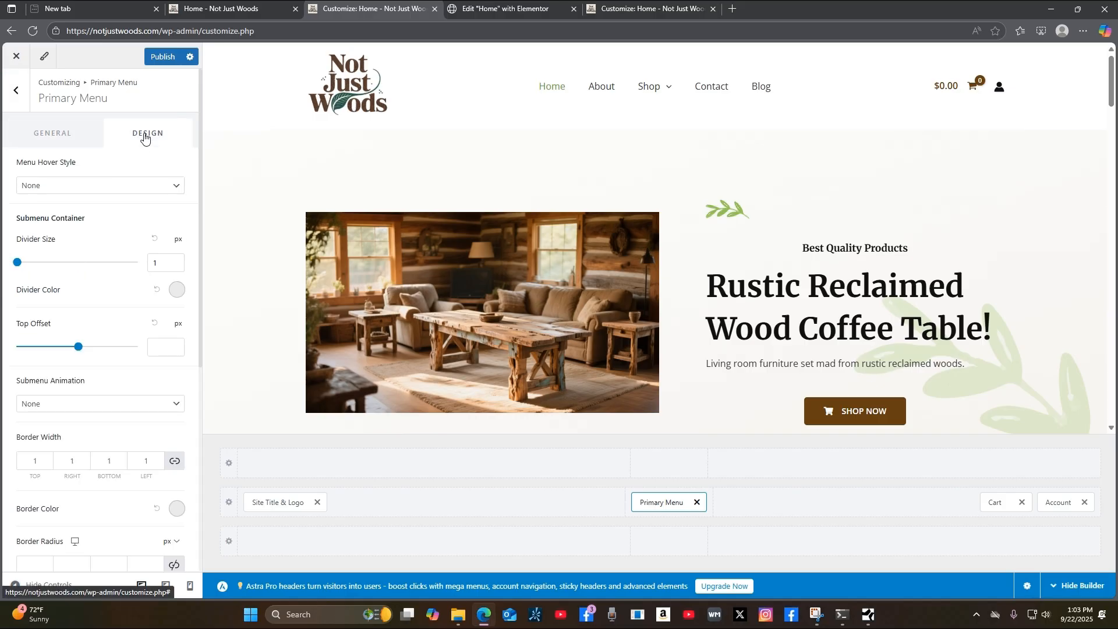
{"action": "scroll", "coordinate": [135, 443], "scroll_direction": "down", "scroll_amount": 6}
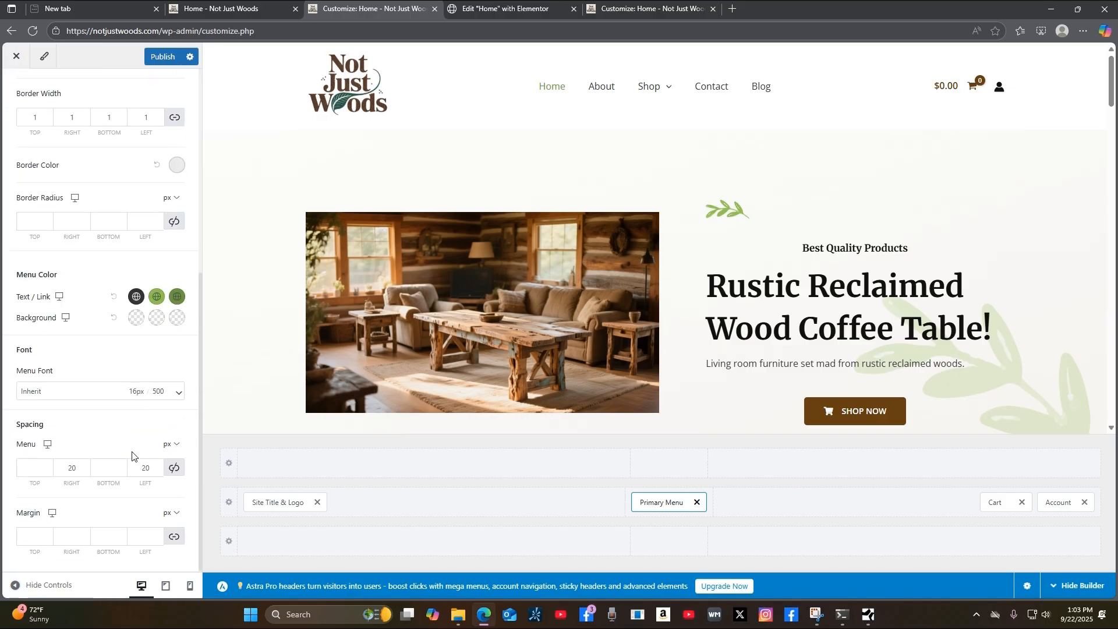
{"action": "left_click", "coordinate": [156, 297]}
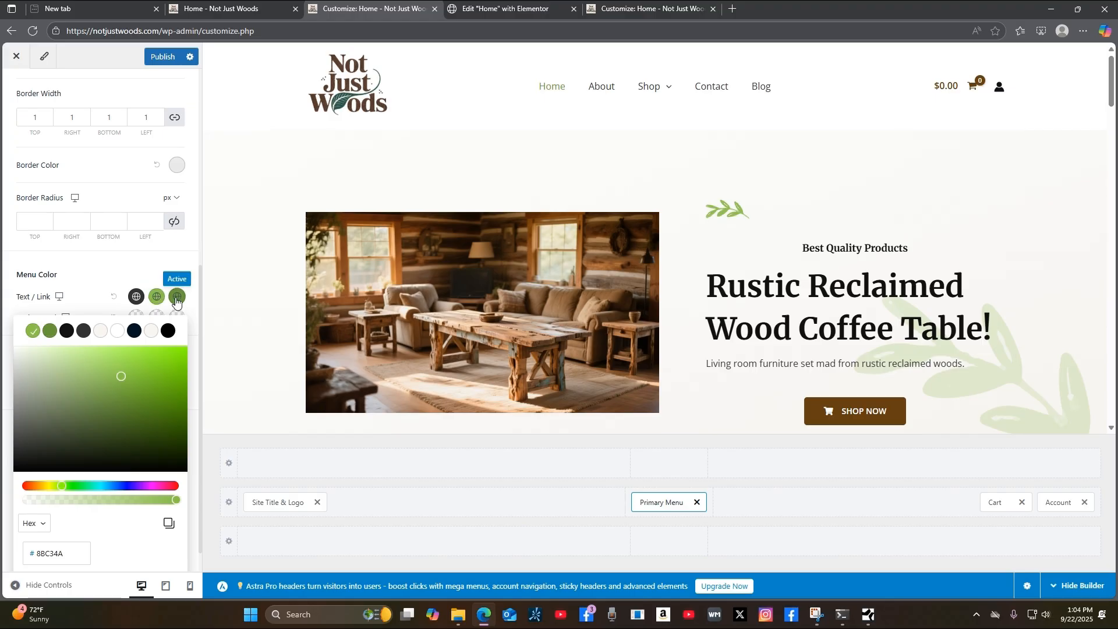
{"action": "left_click", "coordinate": [177, 298]}
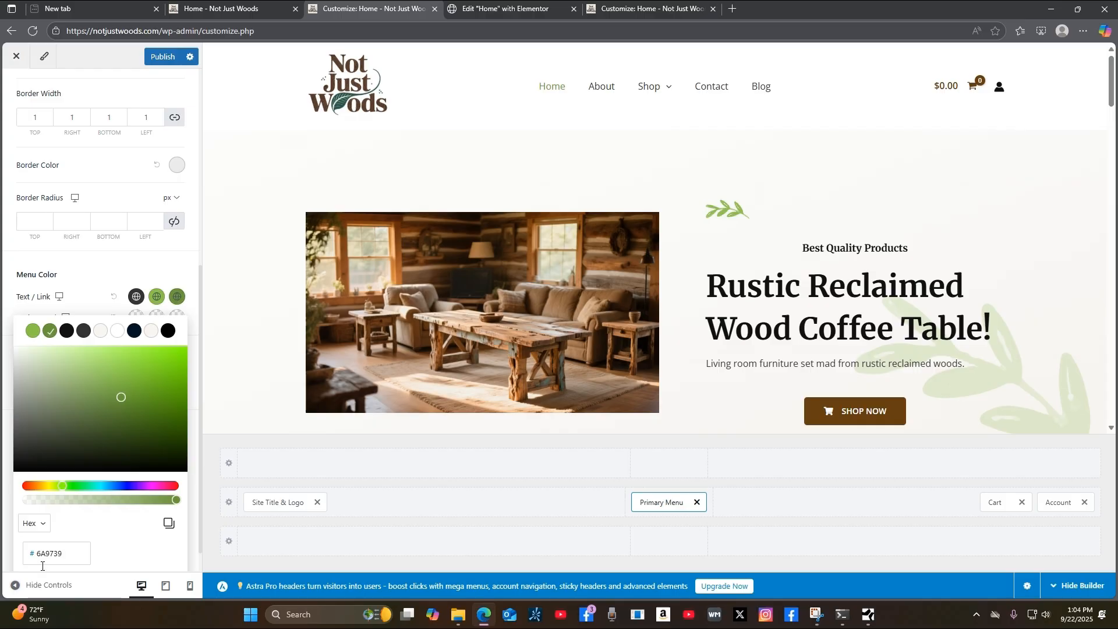
{"action": "left_click_drag", "start_coordinate": [65, 553], "coordinate": [5, 560]}
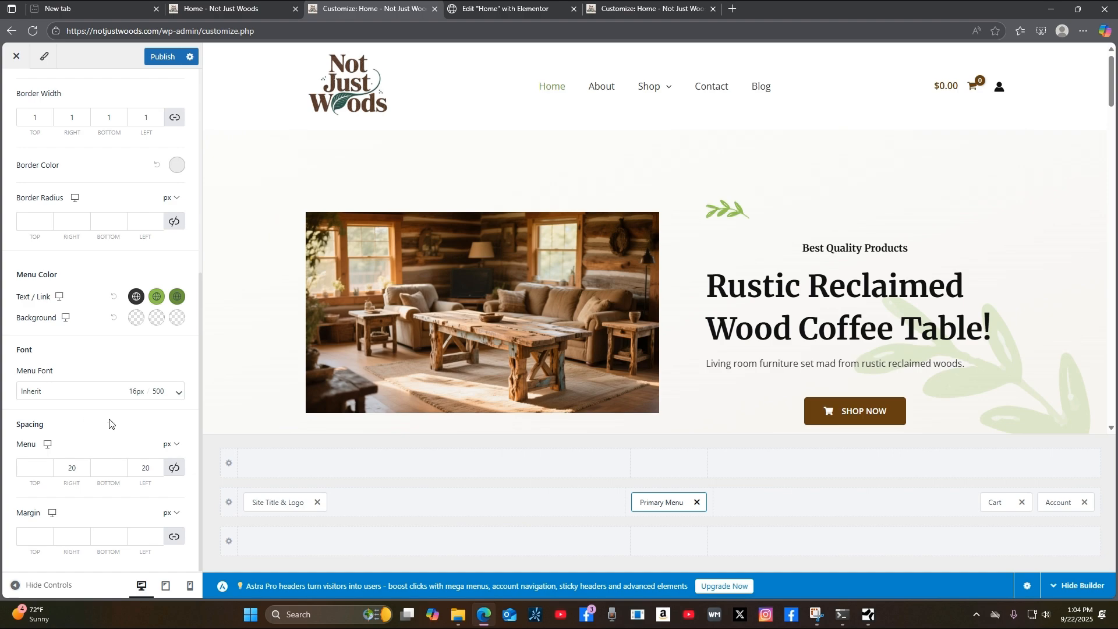
{"action": "left_click", "coordinate": [176, 297]}
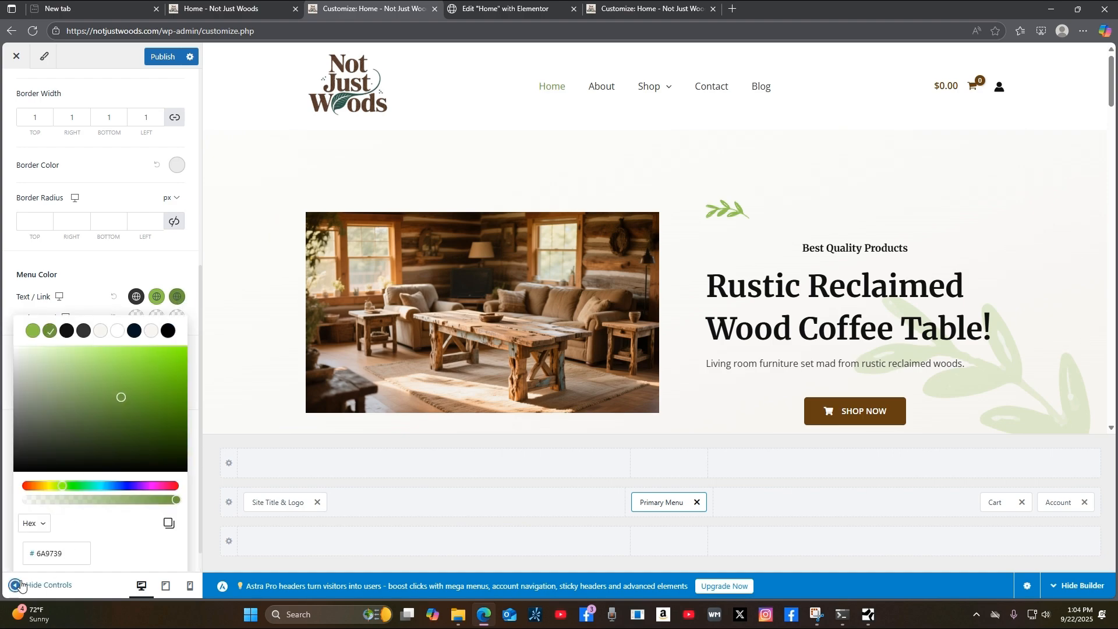
{"action": "left_click_drag", "start_coordinate": [66, 552], "coordinate": [21, 558]}
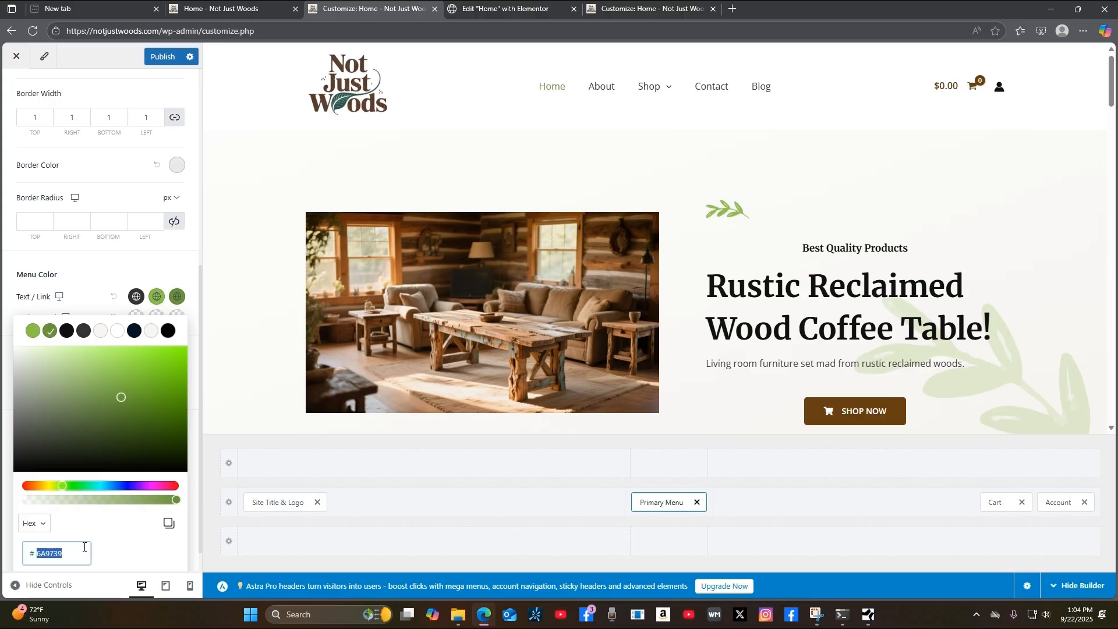
{"action": "type", "text": "664011"}
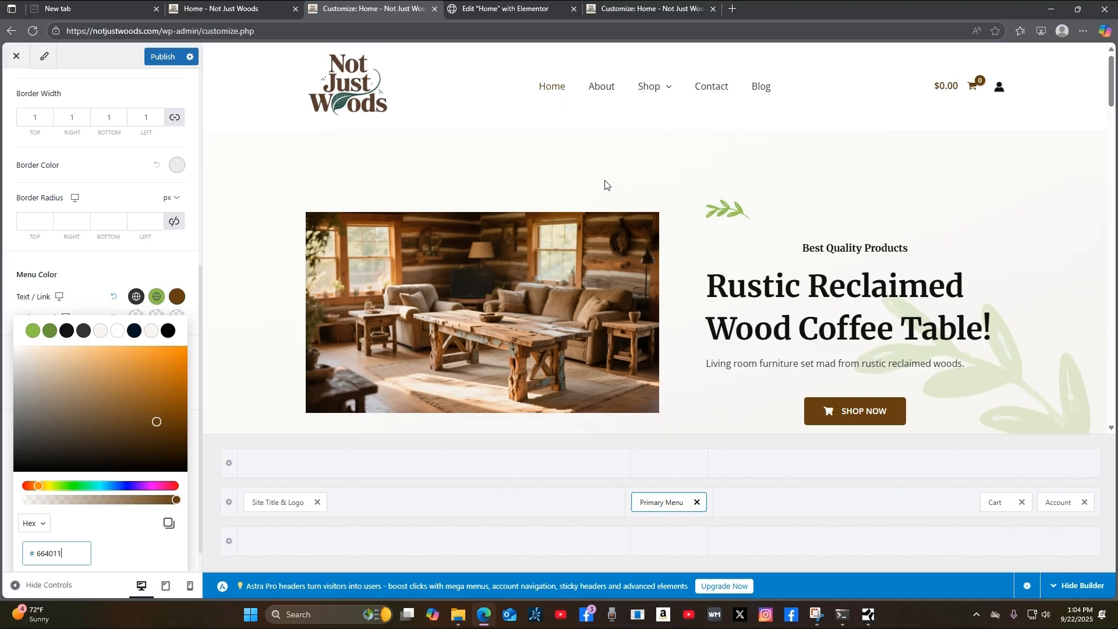
Set the menu link hover colour to warm brown #BE7925 with the picker and publish.
{"action": "left_click", "coordinate": [155, 297]}
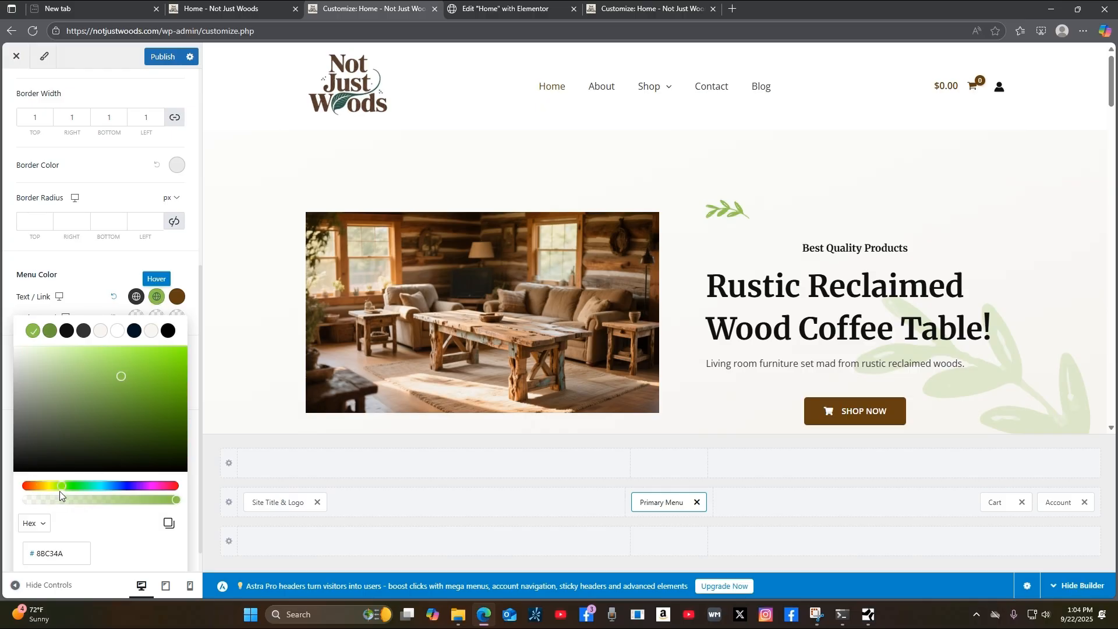
{"action": "left_click_drag", "start_coordinate": [67, 556], "coordinate": [22, 554]}
{"action": "type", "text": "664011"}
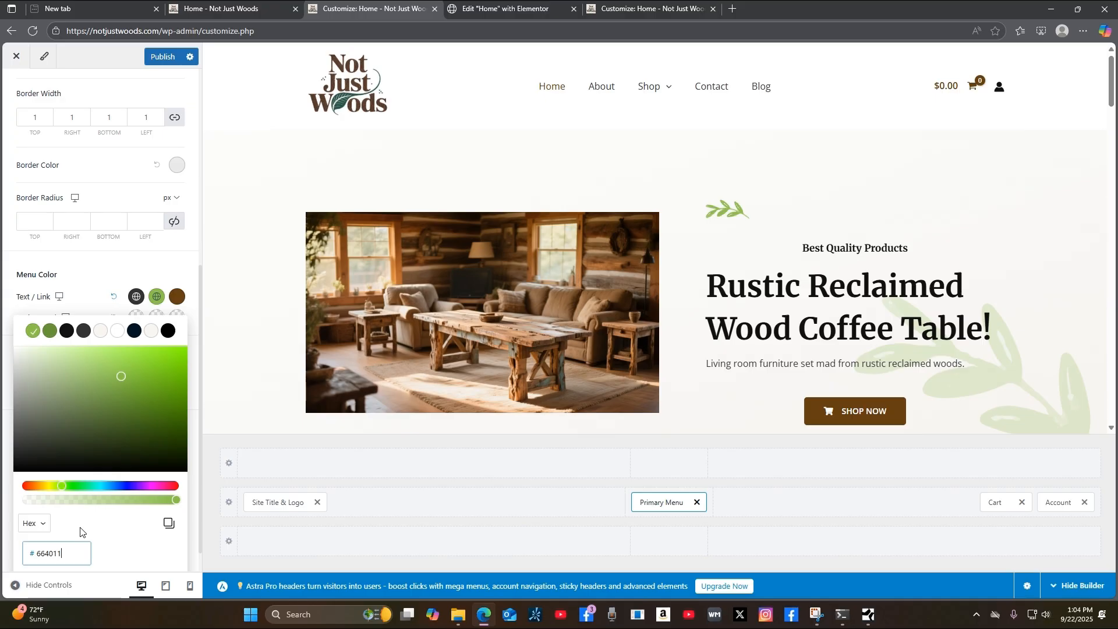
{"action": "left_click_drag", "start_coordinate": [155, 423], "coordinate": [160, 395]}
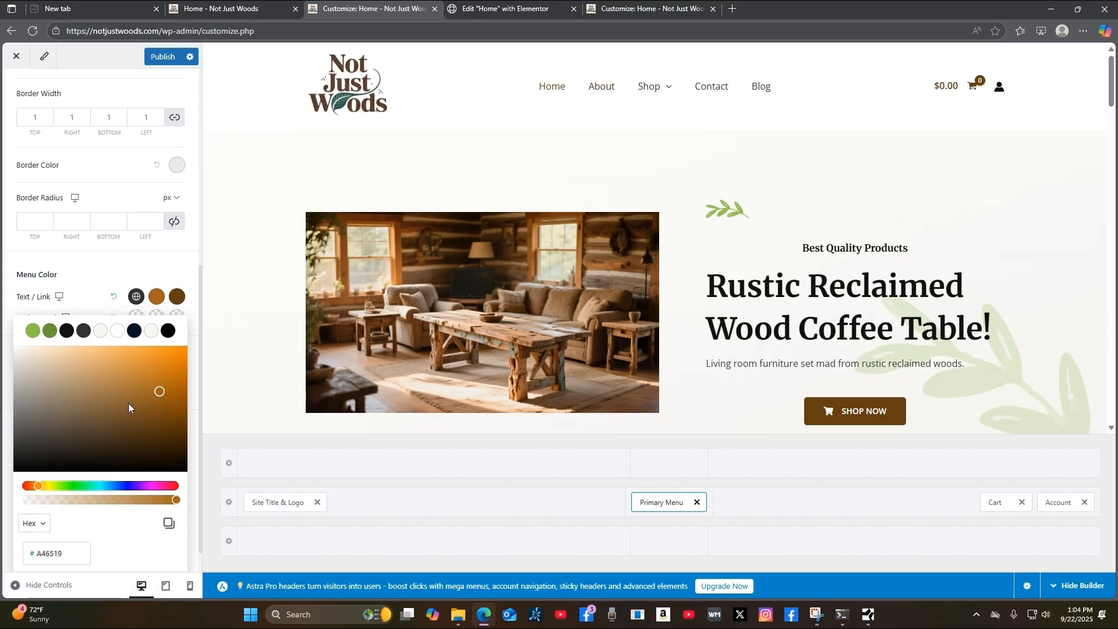
{"action": "left_click", "coordinate": [160, 392]}
{"action": "left_click_drag", "start_coordinate": [160, 393], "coordinate": [161, 363]}
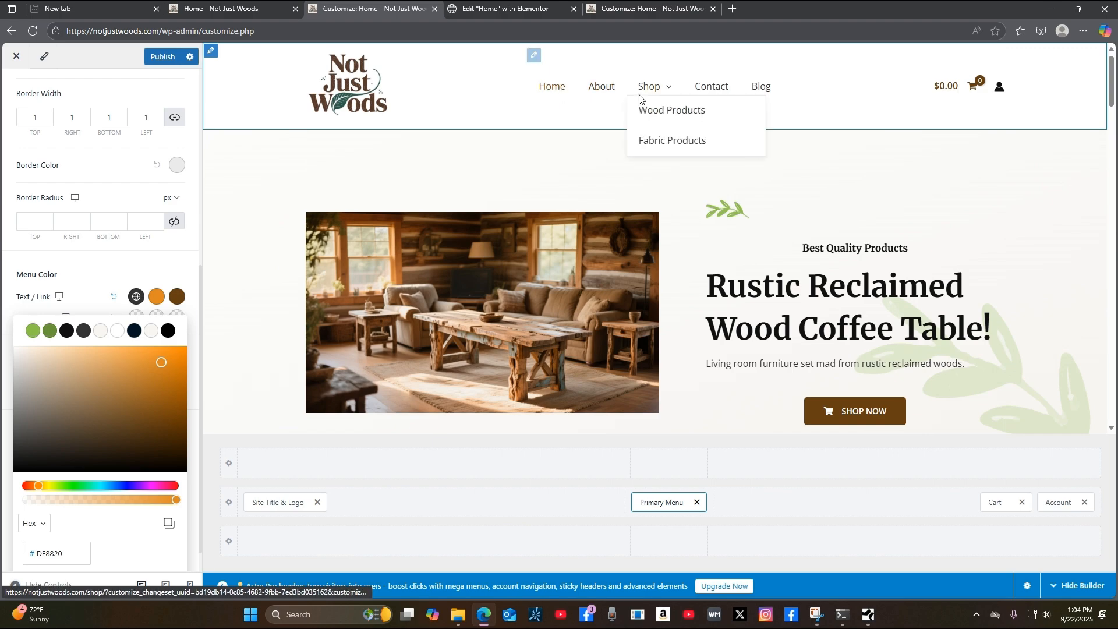
{"action": "mouse_move", "coordinate": [654, 92]}
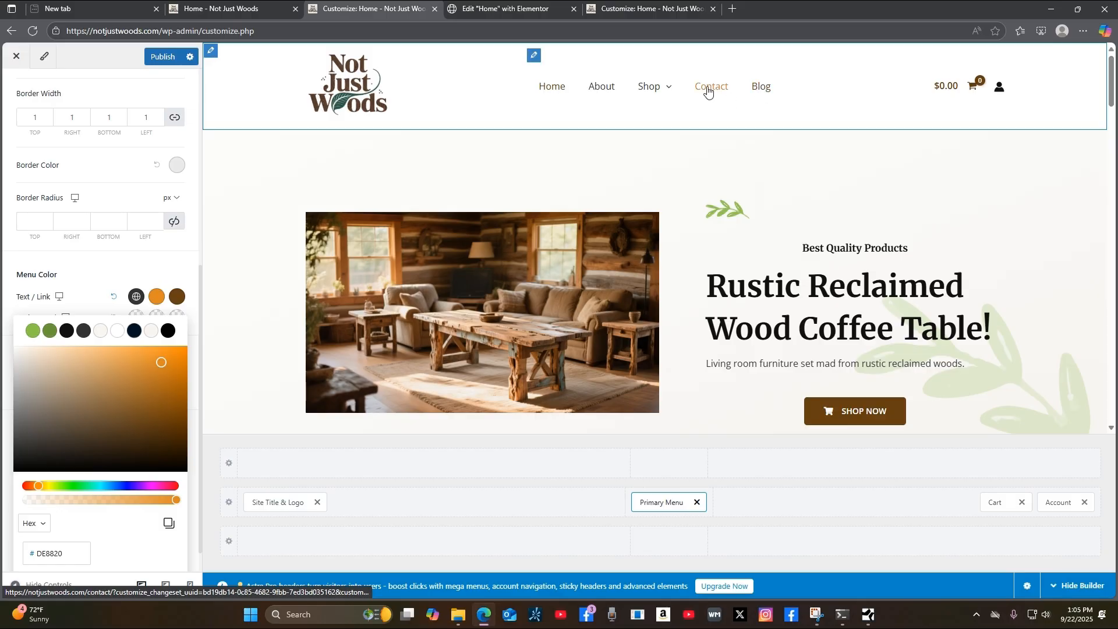
{"action": "left_click_drag", "start_coordinate": [159, 361], "coordinate": [153, 378]}
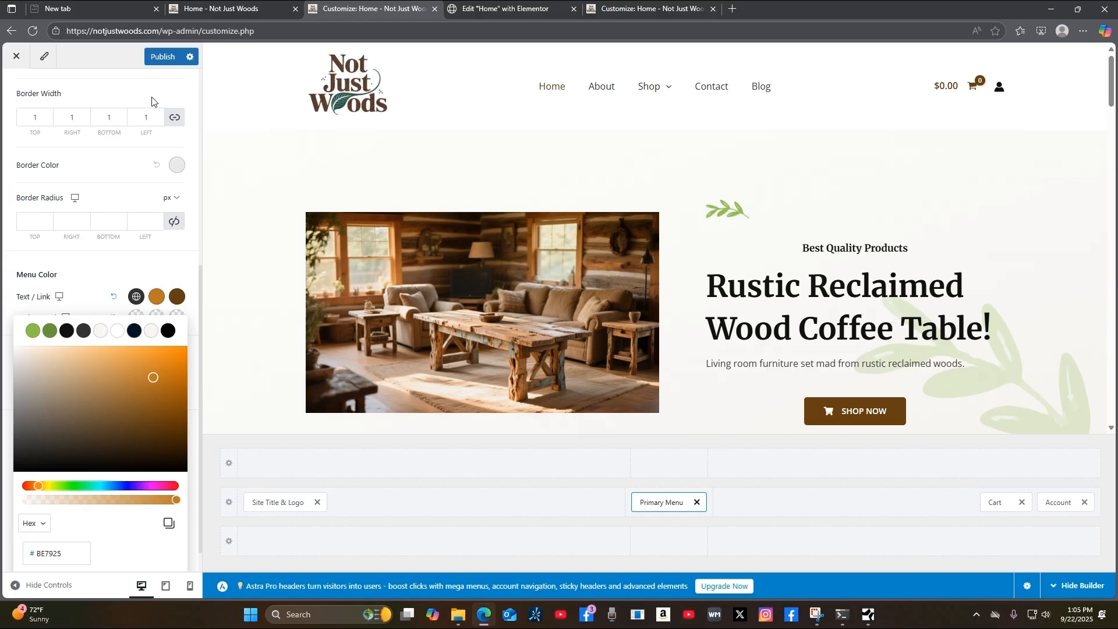
{"action": "left_click", "coordinate": [164, 58]}
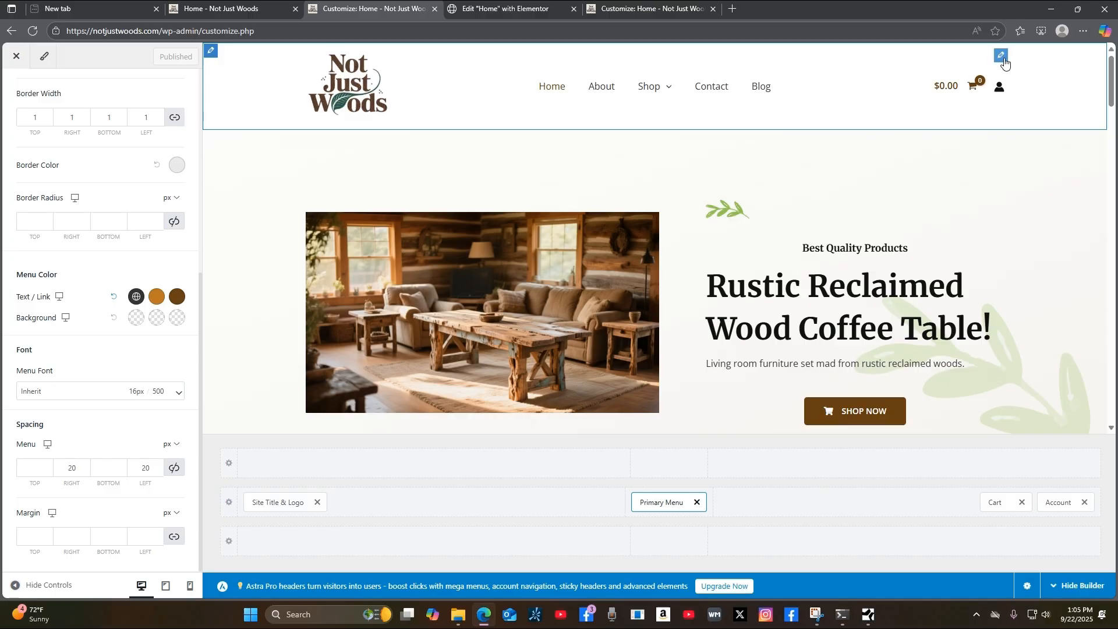
Keep the header account element shown as an icon rather than an avatar.
{"action": "left_click", "coordinate": [1002, 56]}
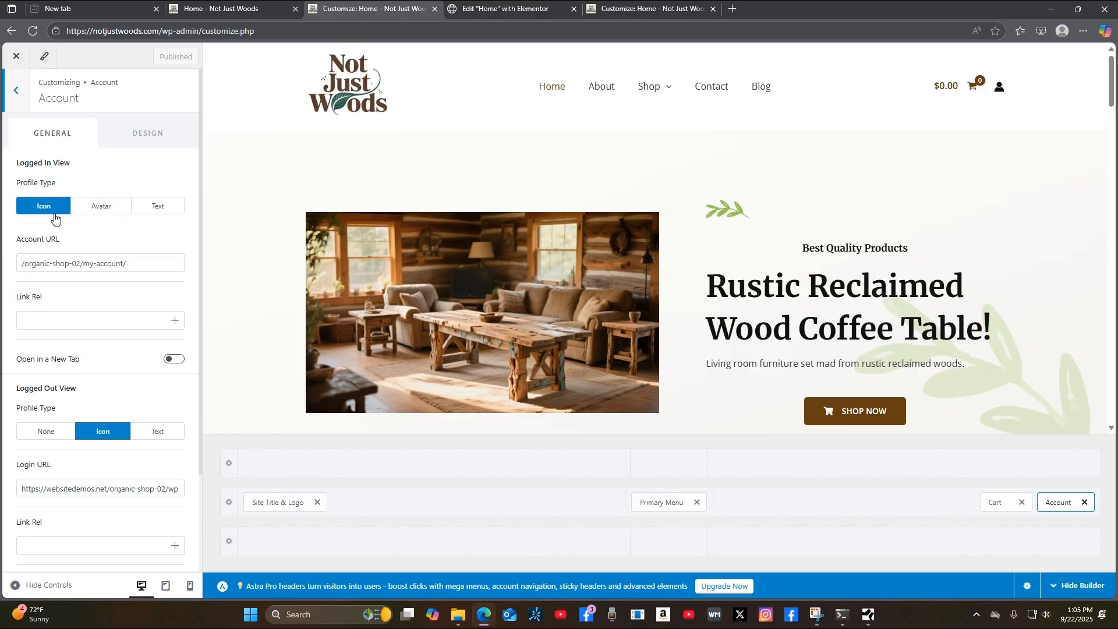
{"action": "left_click", "coordinate": [104, 212]}
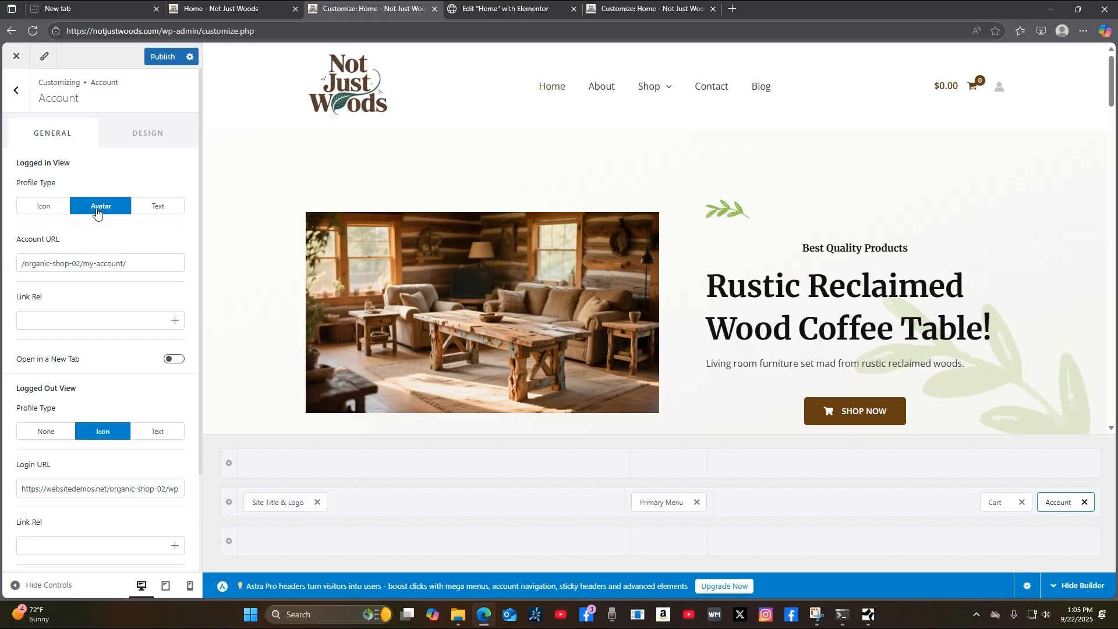
{"action": "left_click", "coordinate": [41, 208]}
{"action": "scroll", "coordinate": [115, 345], "scroll_direction": "down", "scroll_amount": 3}
{"action": "scroll", "coordinate": [88, 344], "scroll_direction": "up", "scroll_amount": 3}
Change the account icon colour from 111111 to #664011 and publish.
{"action": "left_click", "coordinate": [153, 133]}
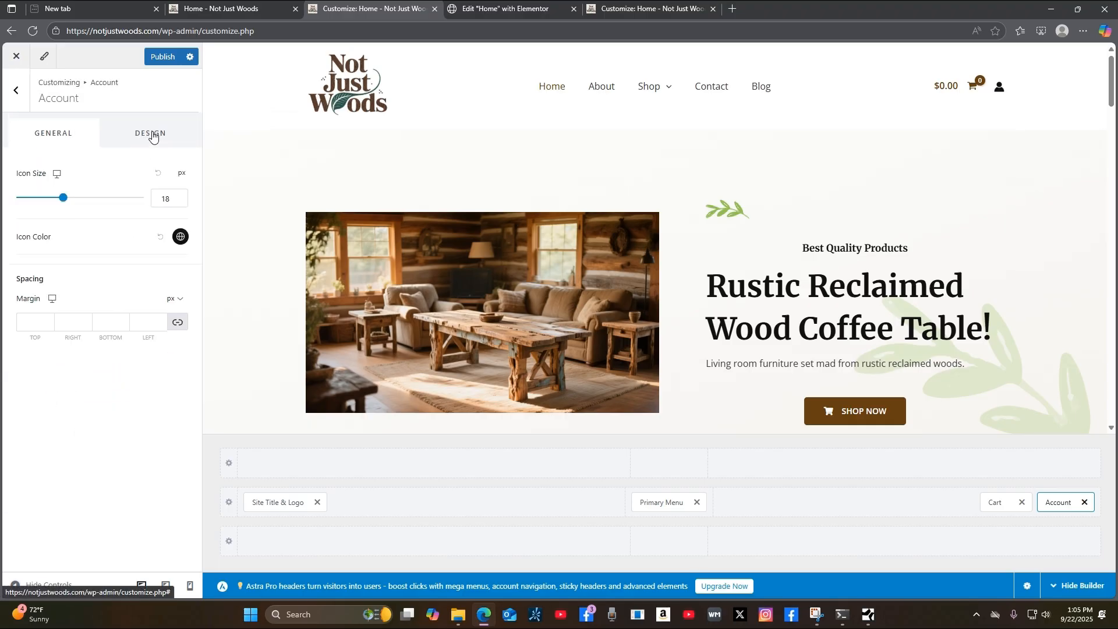
{"action": "left_click", "coordinate": [181, 239]}
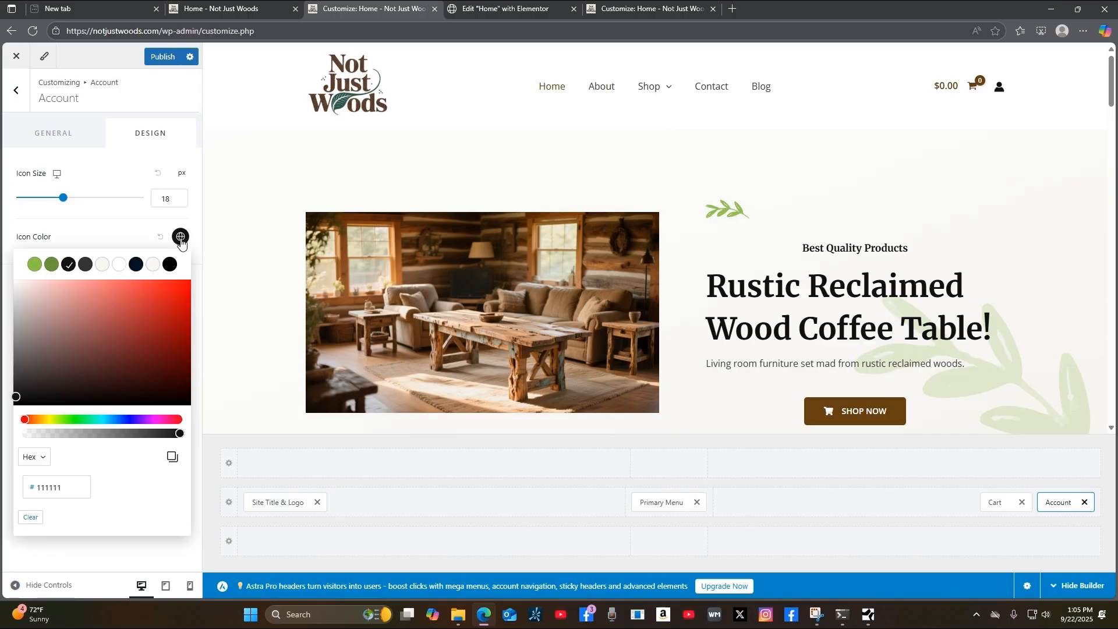
{"action": "left_click_drag", "start_coordinate": [68, 489], "coordinate": [39, 489]}
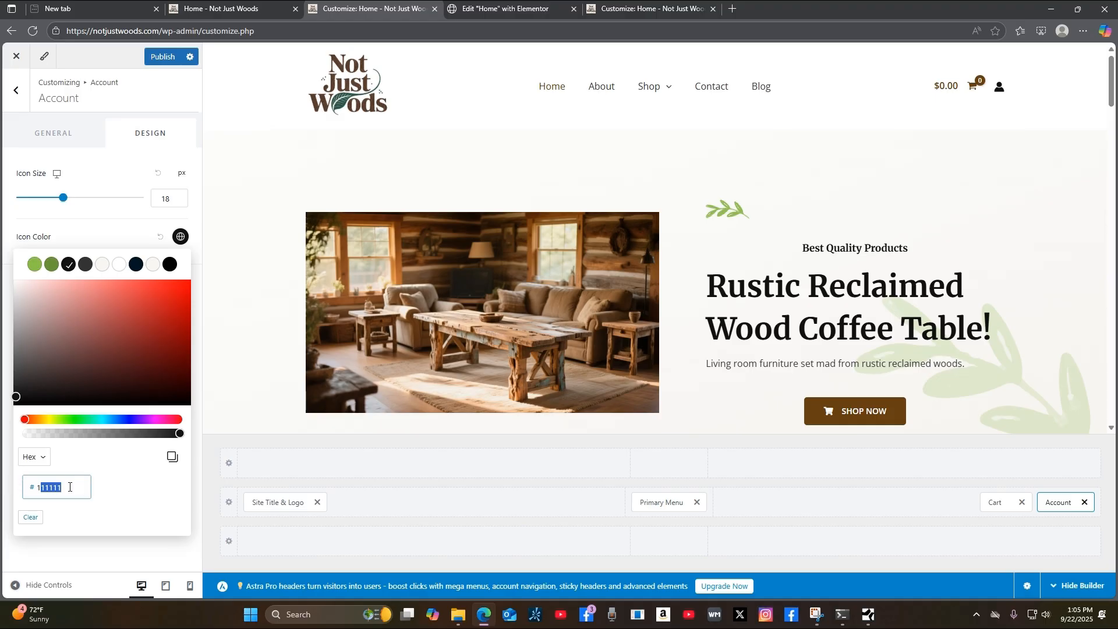
{"action": "left_click_drag", "start_coordinate": [64, 489], "coordinate": [23, 491]}
{"action": "type", "text": "664011"}
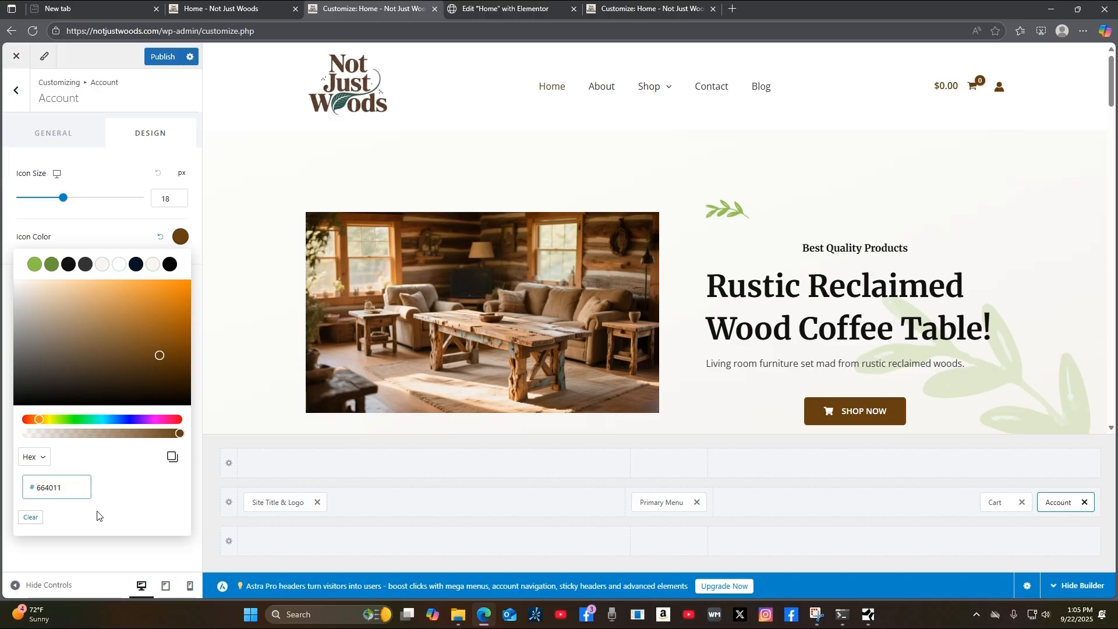
{"action": "left_click", "coordinate": [162, 61]}
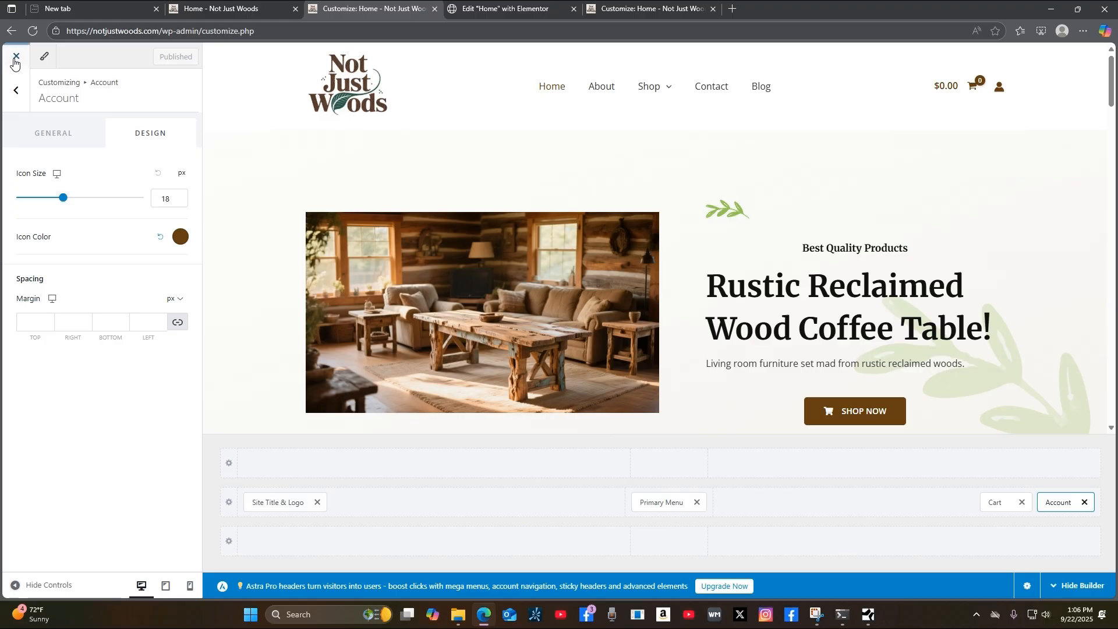
{"action": "left_click", "coordinate": [468, 13]}
Exit the customizer, reload the live Not Just Woods homepage, and open the Wood Products category.
{"action": "left_click", "coordinate": [32, 32]}
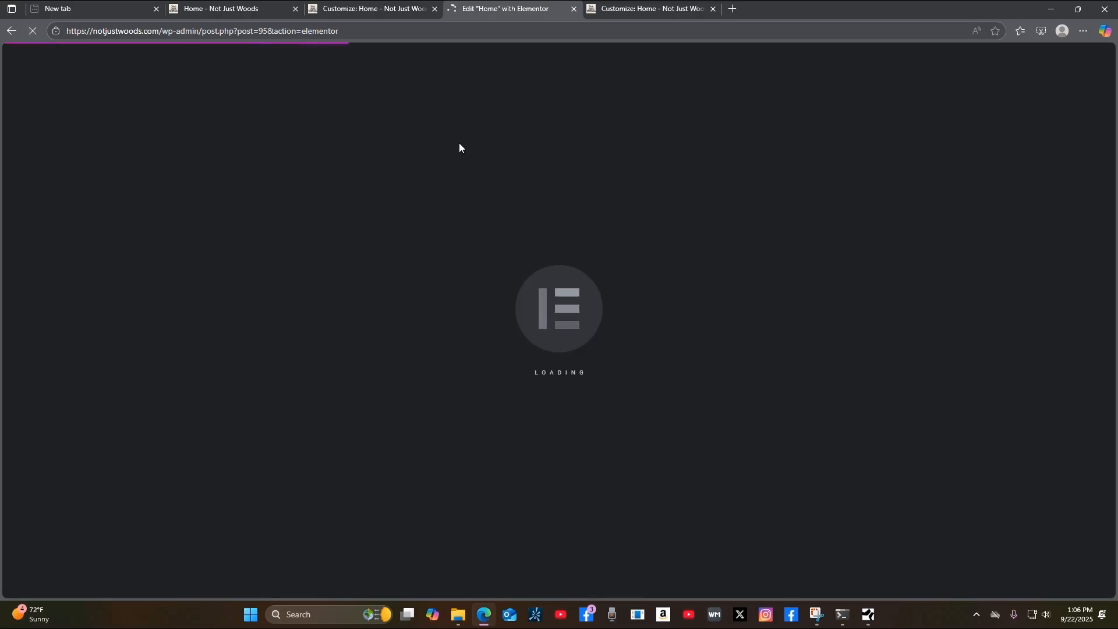
{"action": "left_click", "coordinate": [677, 11]}
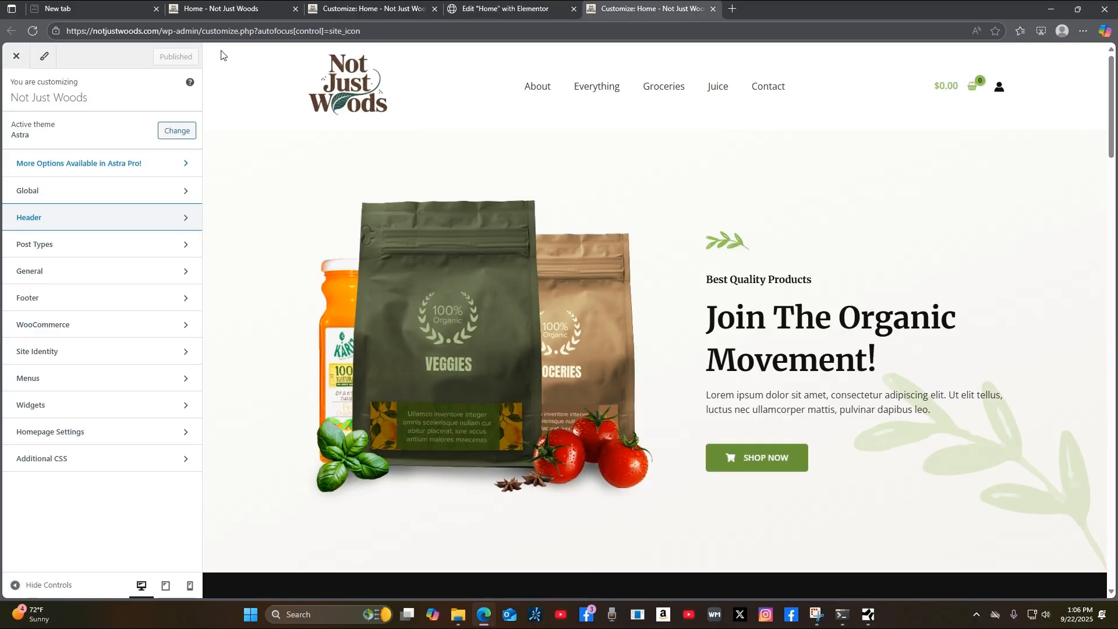
{"action": "left_click", "coordinate": [18, 59]}
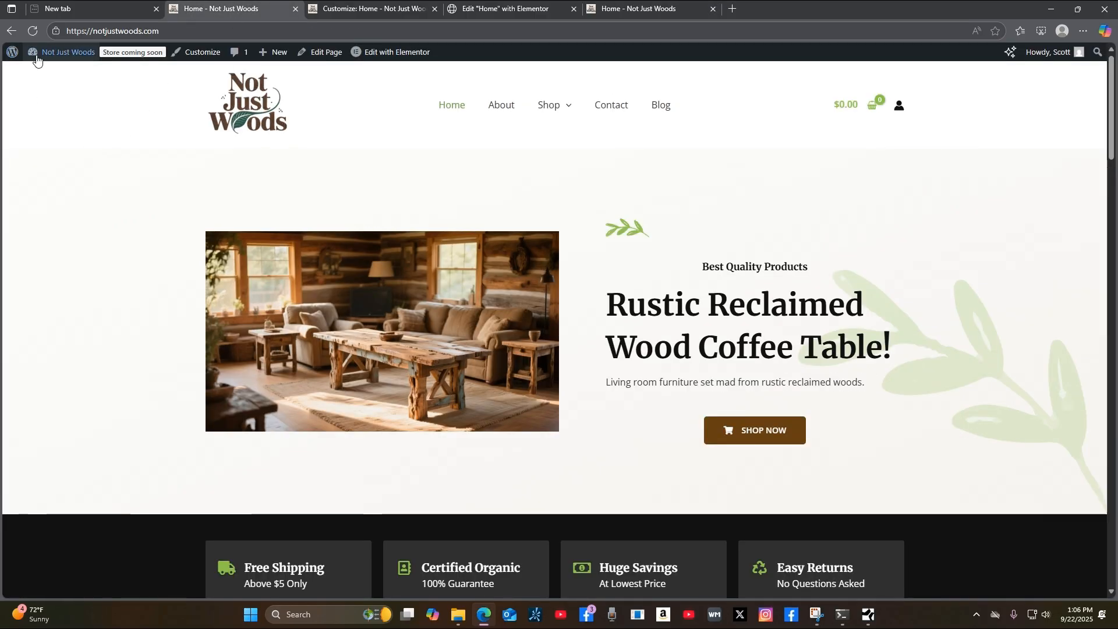
{"action": "left_click", "coordinate": [33, 31]}
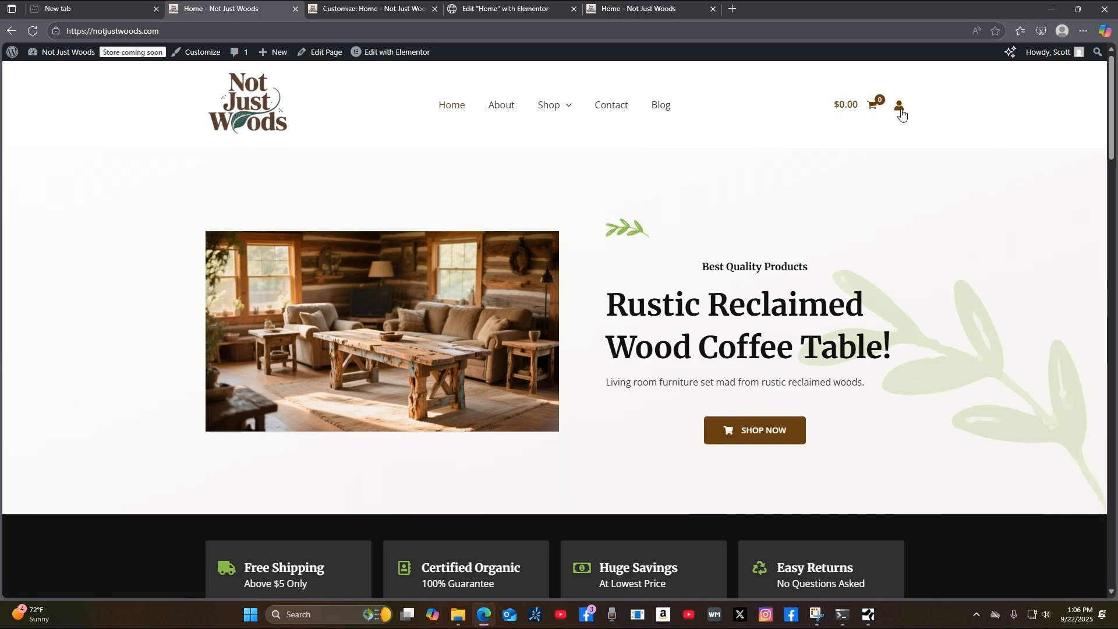
{"action": "mouse_move", "coordinate": [547, 107]}
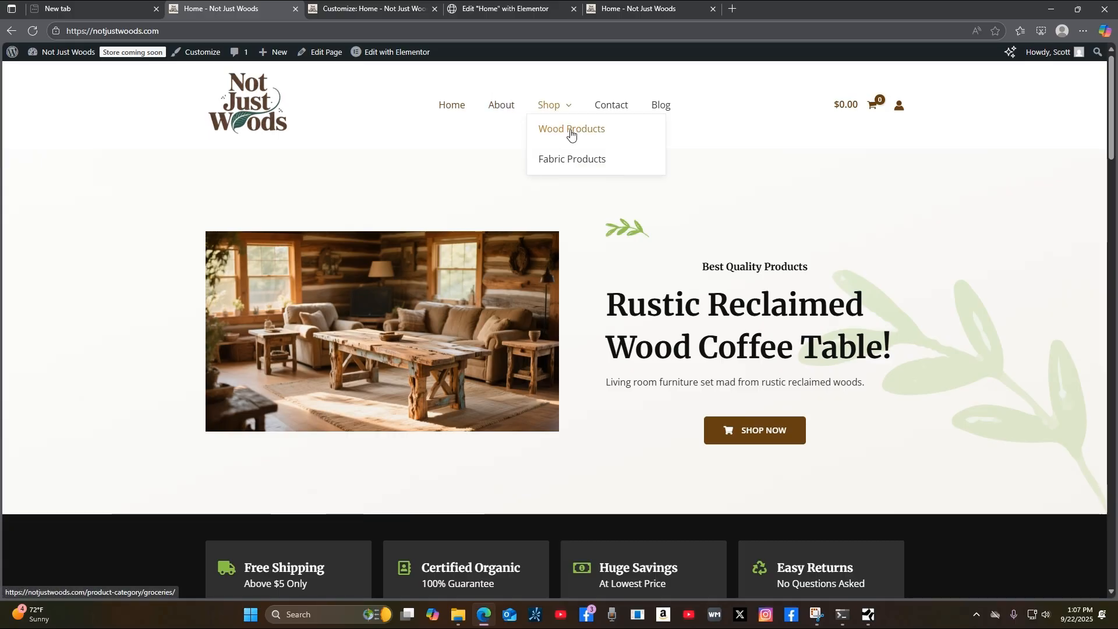
{"action": "left_click", "coordinate": [571, 132]}
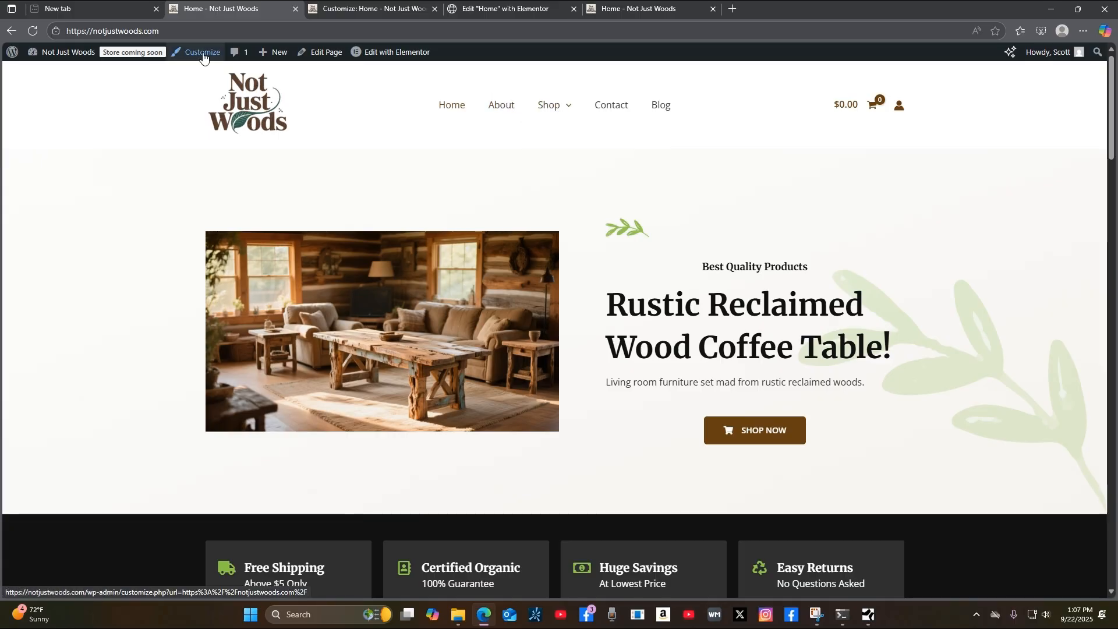
Bring up the Header > Primary Menu design settings in the homepage customizer.
{"action": "left_click", "coordinate": [209, 60]}
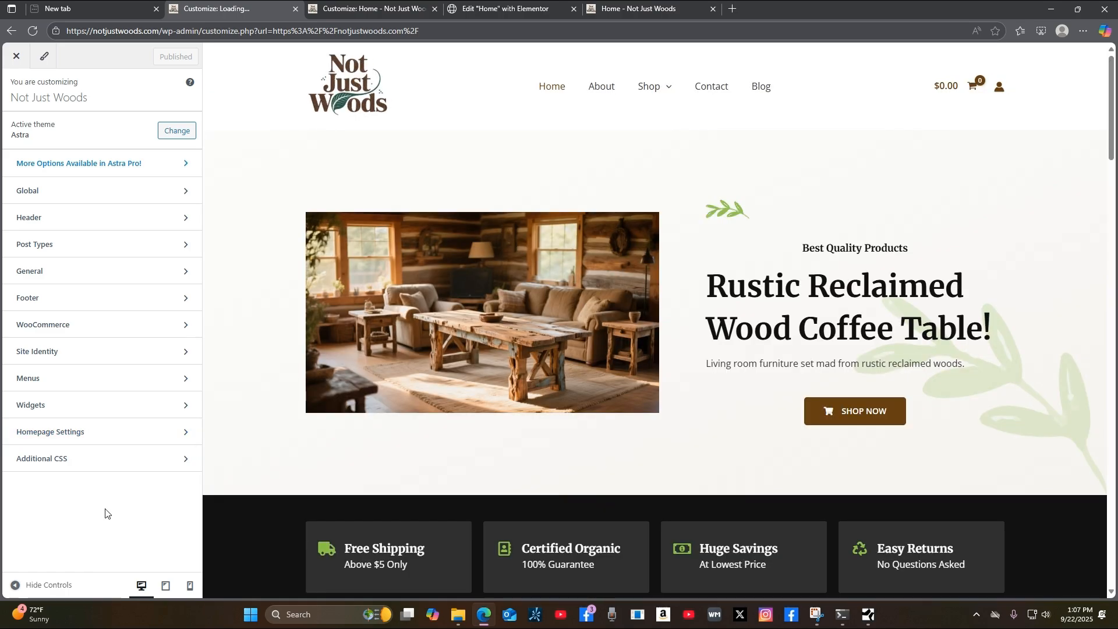
{"action": "left_click", "coordinate": [99, 226]}
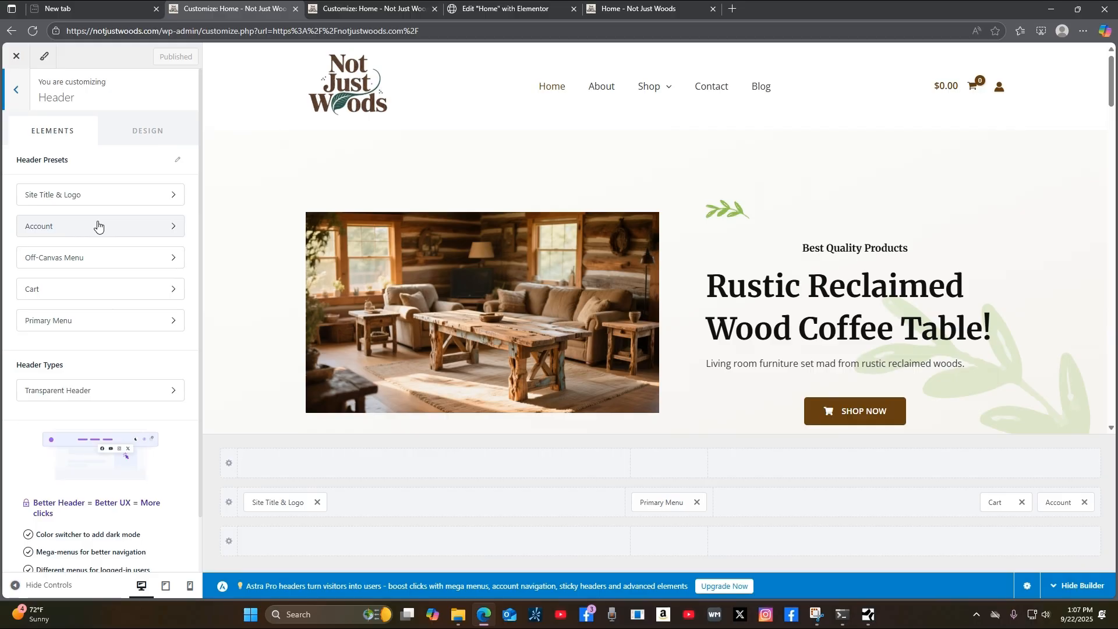
{"action": "left_click", "coordinate": [122, 324]}
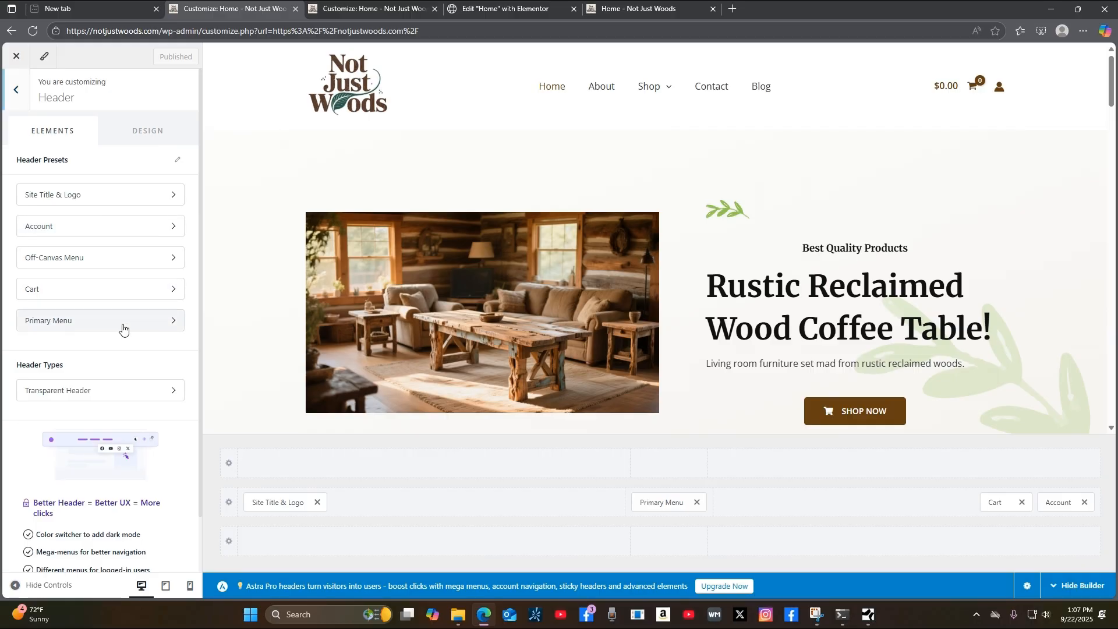
{"action": "left_click", "coordinate": [157, 142]}
{"action": "scroll", "coordinate": [116, 408], "scroll_direction": "down", "scroll_amount": 4}
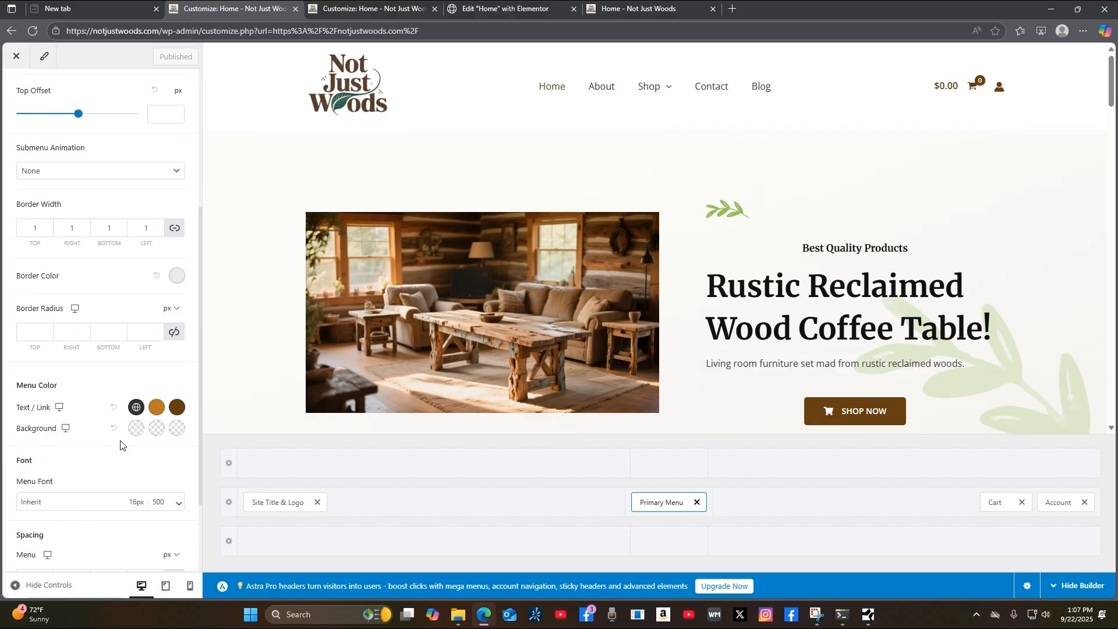
Change the menu link active colour from 664011 to #BE7925 and publish.
{"action": "left_click", "coordinate": [157, 408]}
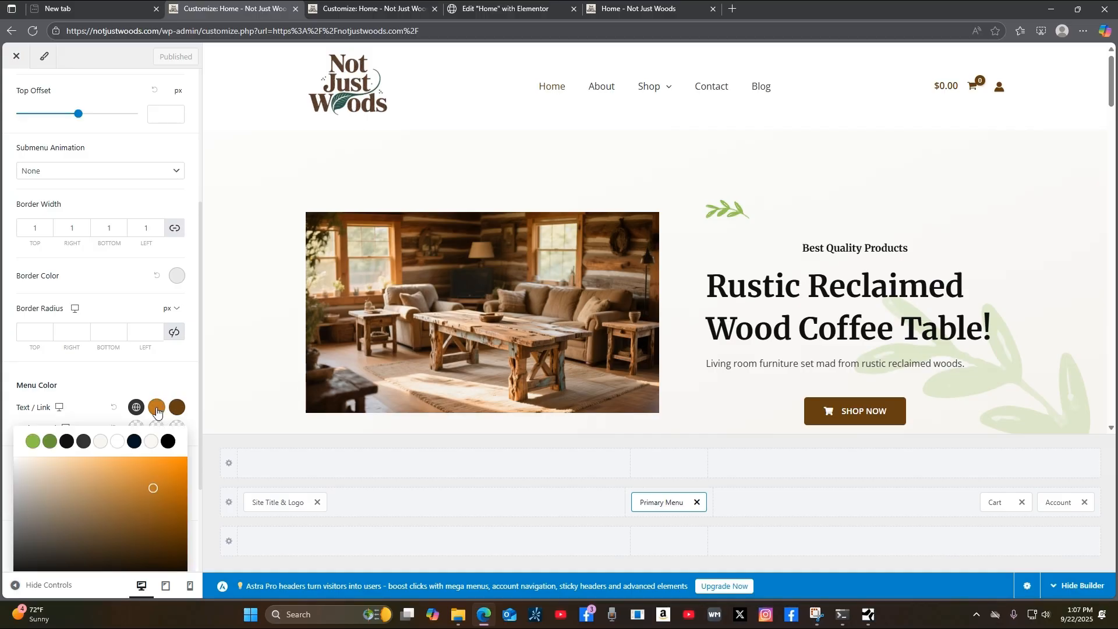
{"action": "scroll", "coordinate": [124, 473], "scroll_direction": "down", "scroll_amount": 3}
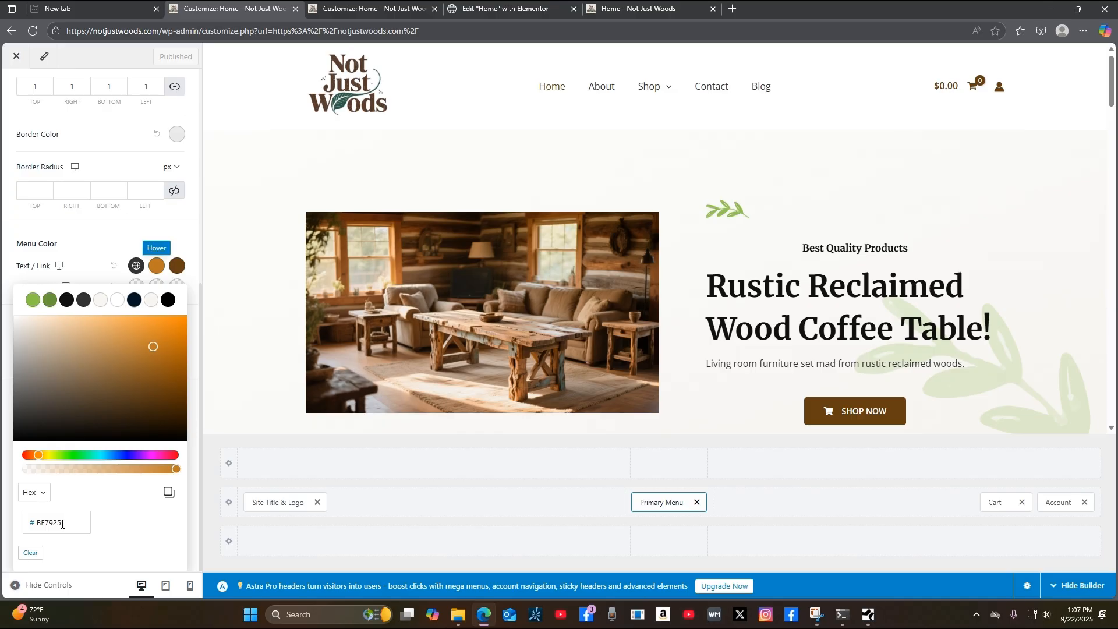
{"action": "left_click", "coordinate": [177, 269]}
{"action": "left_click_drag", "start_coordinate": [66, 525], "coordinate": [16, 526]}
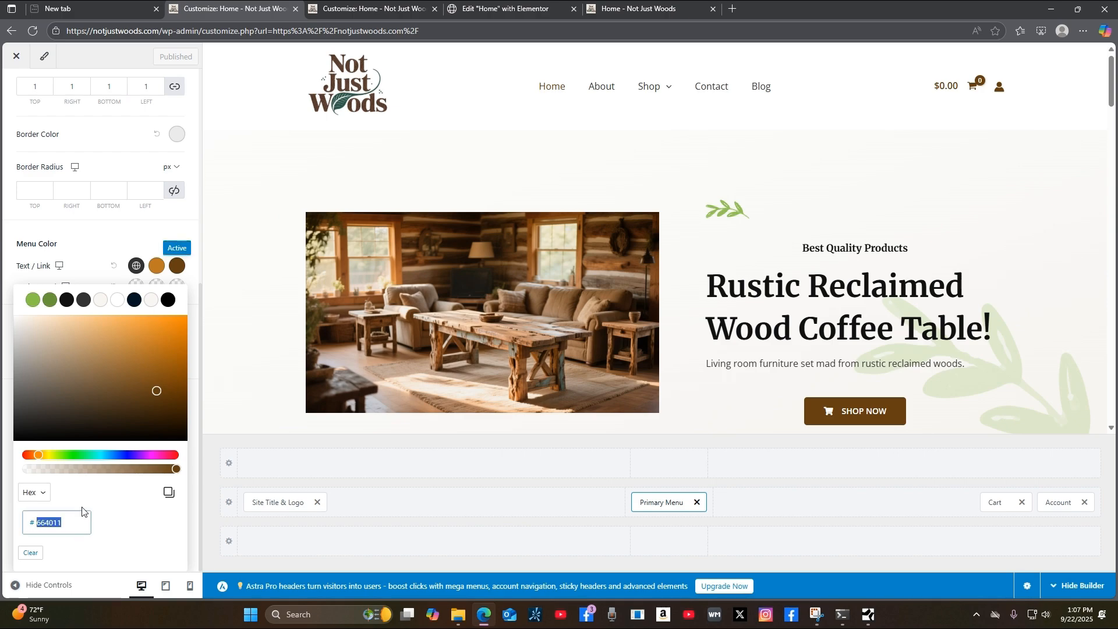
{"action": "type", "text": "BEE"}
{"action": "key", "text": "BackSpace"}
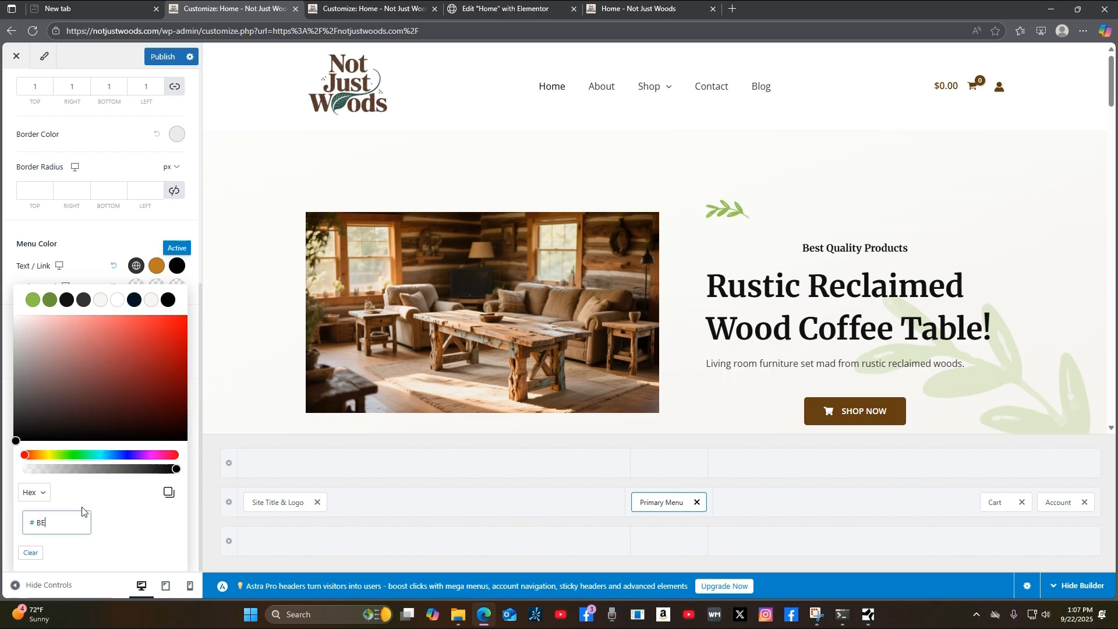
{"action": "type", "text": "7925"}
{"action": "left_click", "coordinate": [126, 533]}
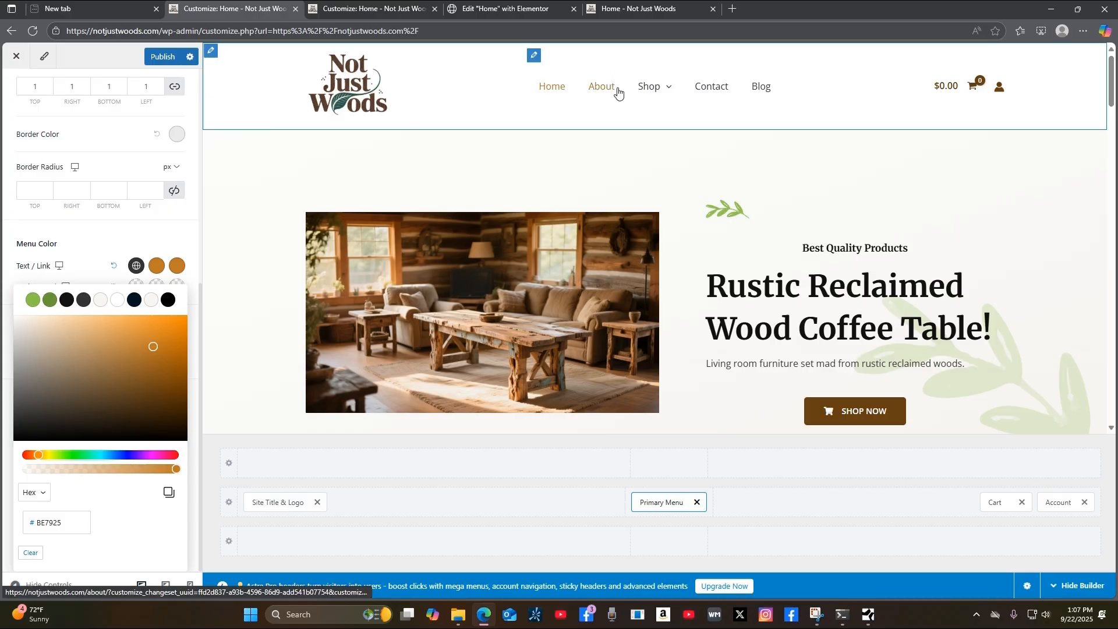
{"action": "left_click", "coordinate": [162, 57]}
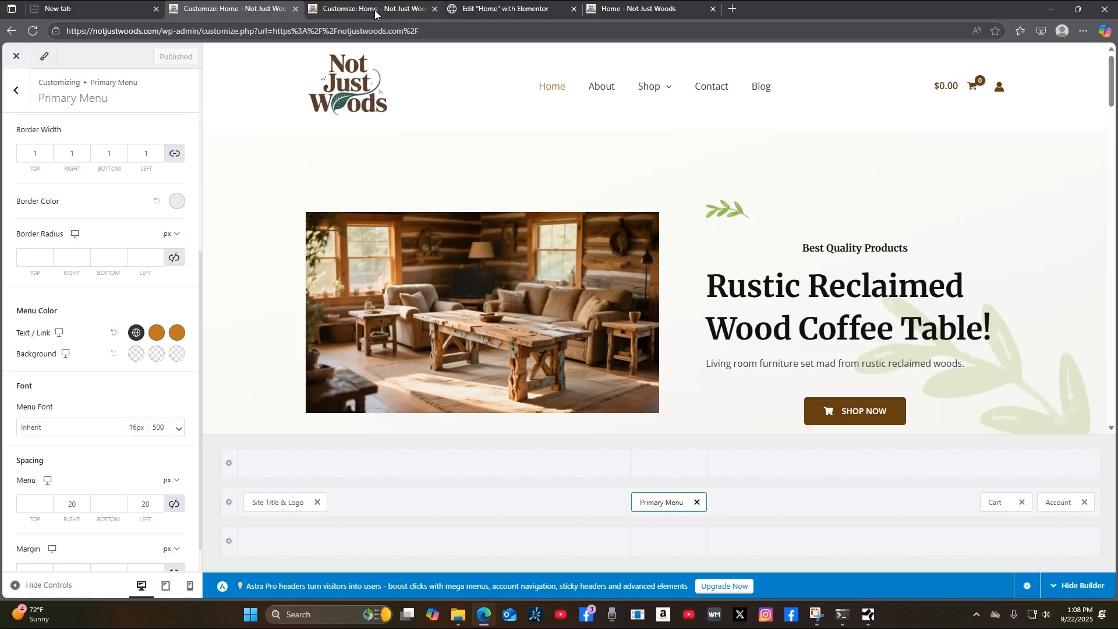
{"action": "left_click", "coordinate": [695, 9]}
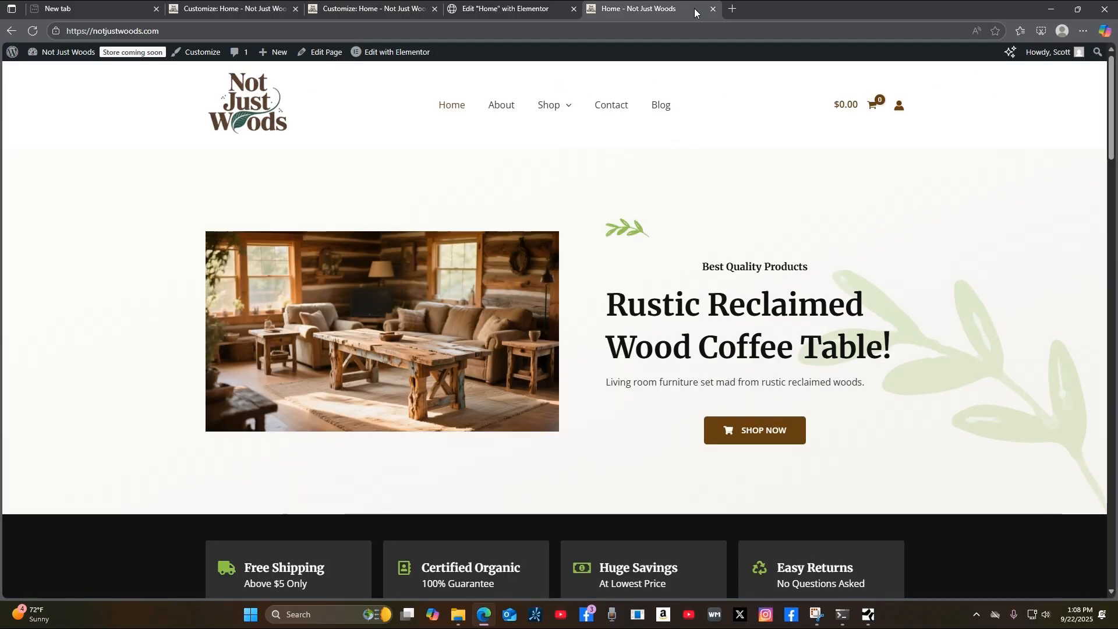
{"action": "left_click", "coordinate": [33, 30]}
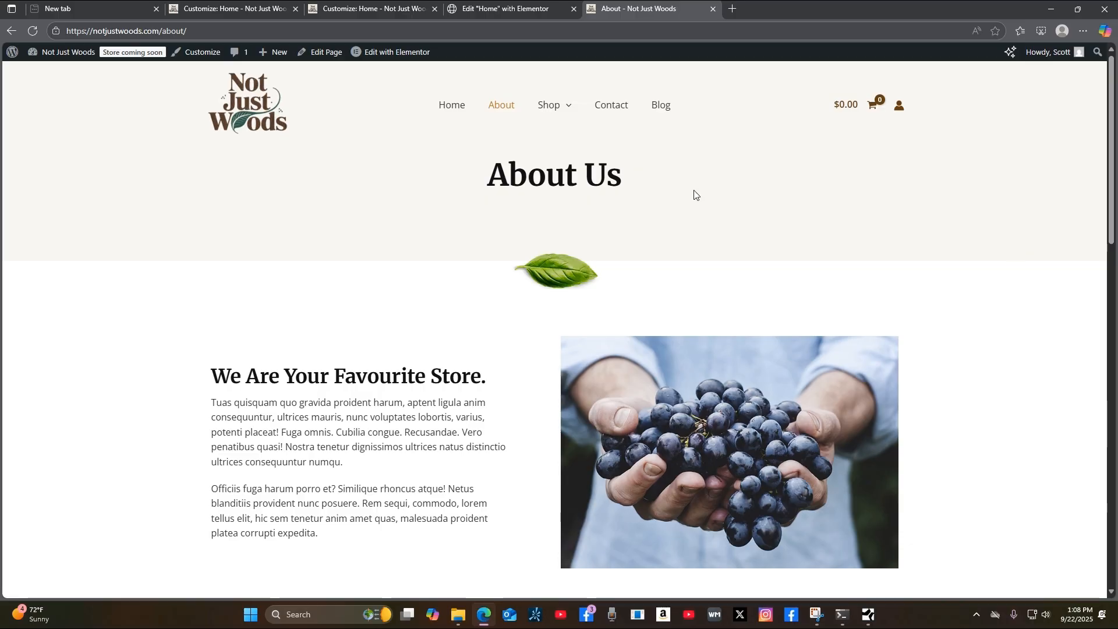
{"action": "scroll", "coordinate": [998, 406], "scroll_direction": "down", "scroll_amount": 10}
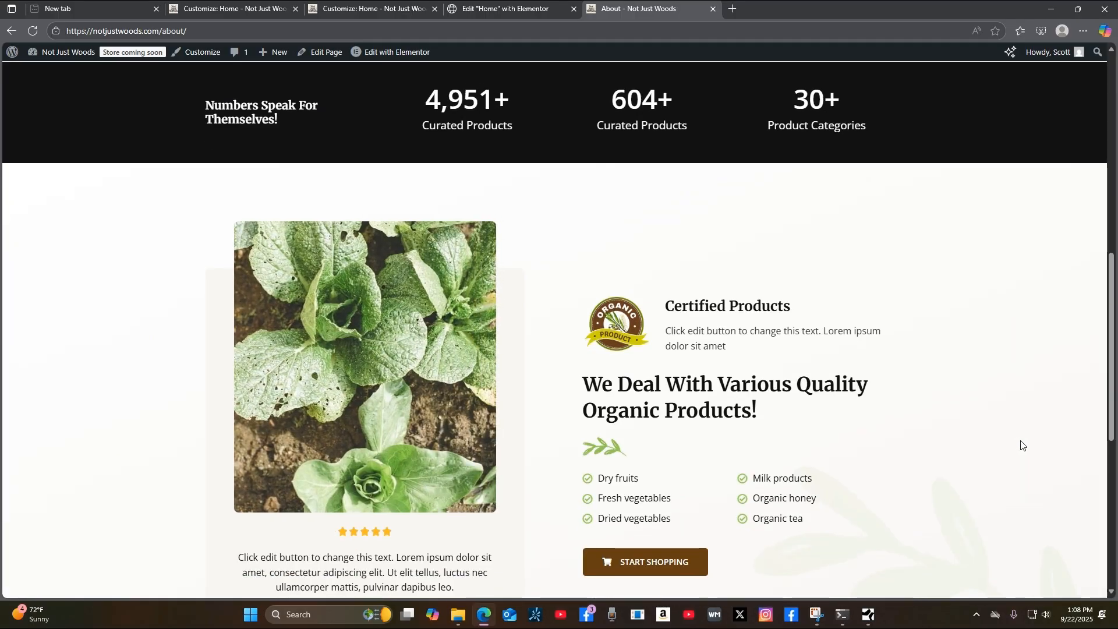
{"action": "scroll", "coordinate": [1023, 445], "scroll_direction": "down", "scroll_amount": 8}
{"action": "scroll", "coordinate": [1022, 445], "scroll_direction": "up", "scroll_amount": 20}
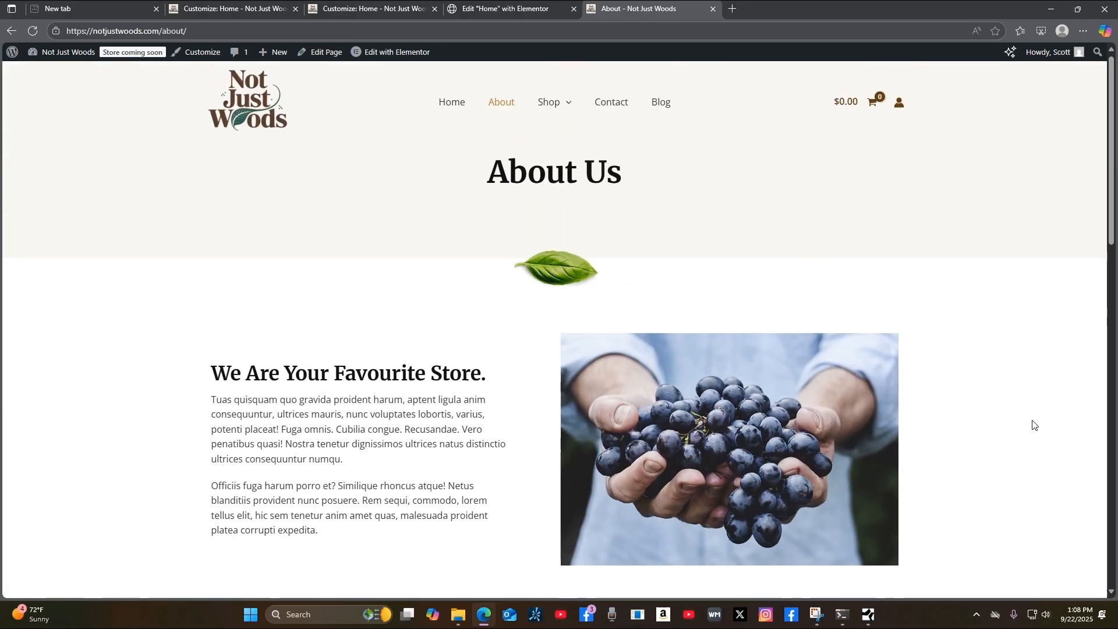
{"action": "left_click", "coordinate": [661, 114]}
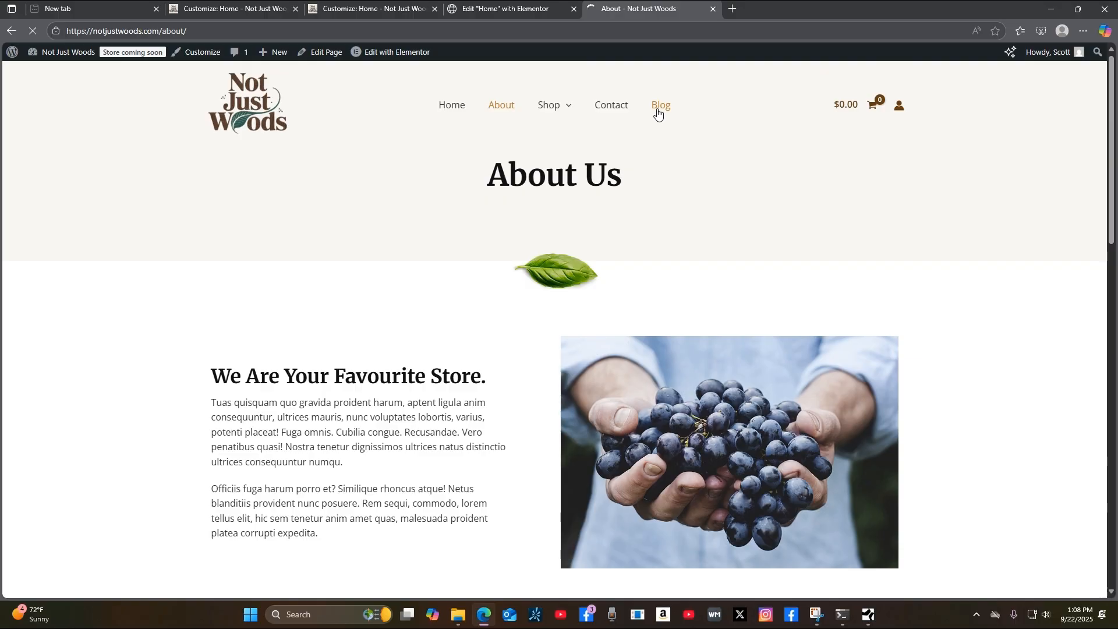
{"action": "scroll", "coordinate": [1004, 379], "scroll_direction": "down", "scroll_amount": 5}
{"action": "scroll", "coordinate": [1003, 378], "scroll_direction": "up", "scroll_amount": 5}
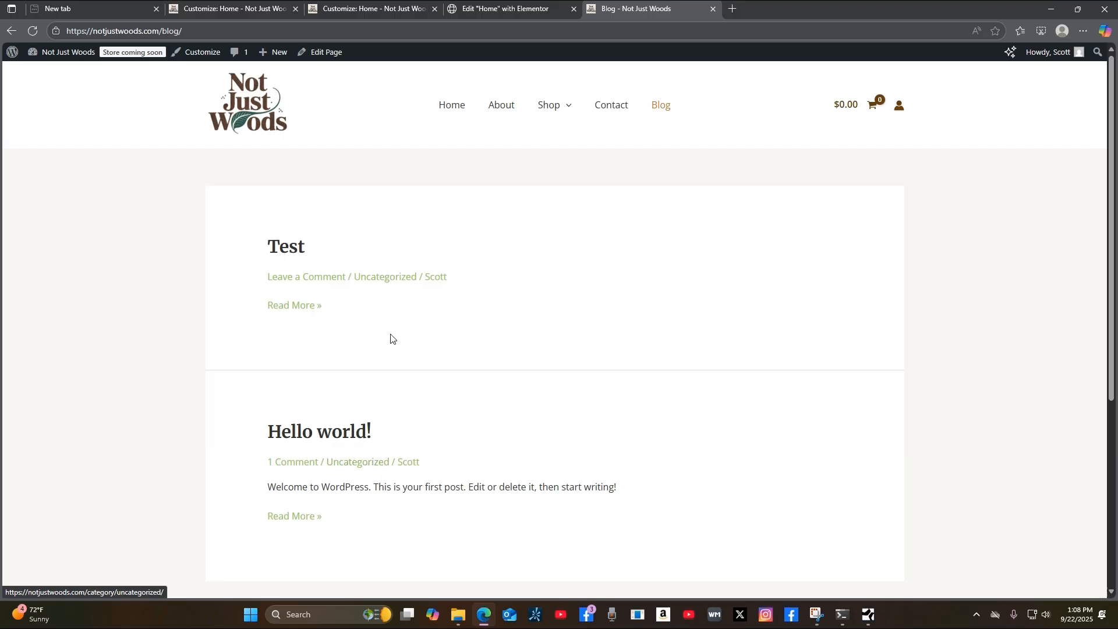
{"action": "left_click", "coordinate": [447, 108]}
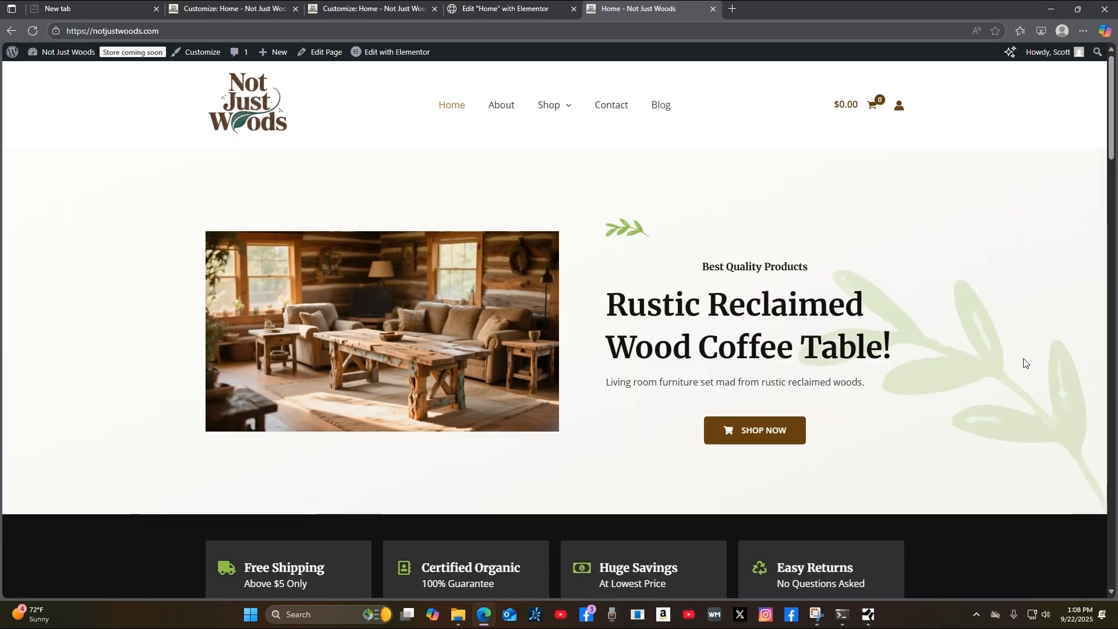
{"action": "mouse_move", "coordinate": [552, 107]}
{"action": "left_click", "coordinate": [570, 130]}
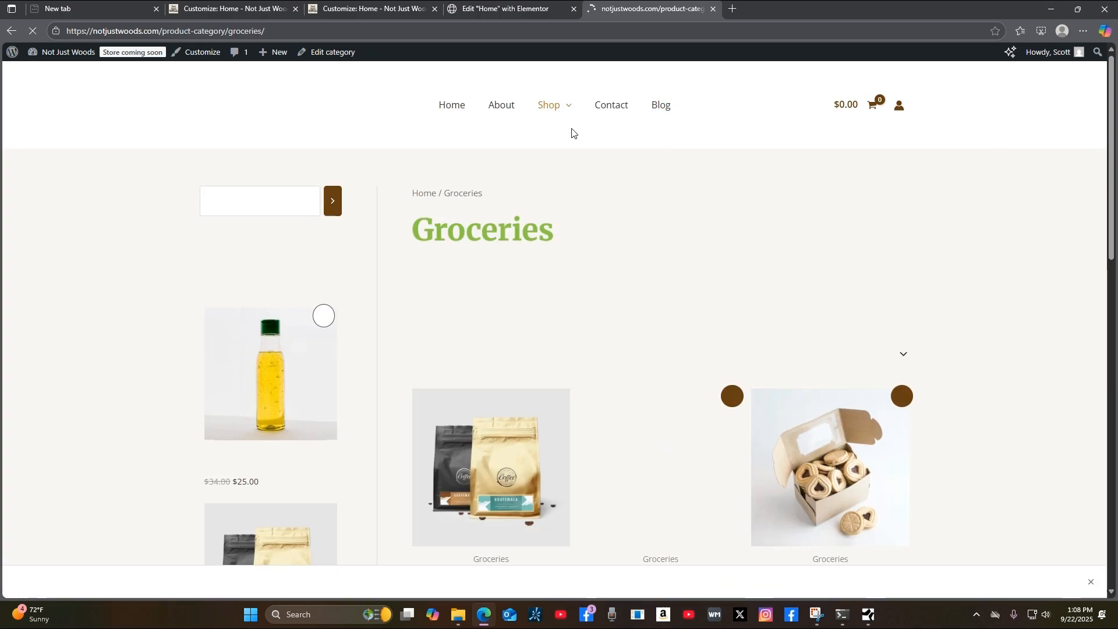
{"action": "scroll", "coordinate": [1032, 309], "scroll_direction": "down", "scroll_amount": 15}
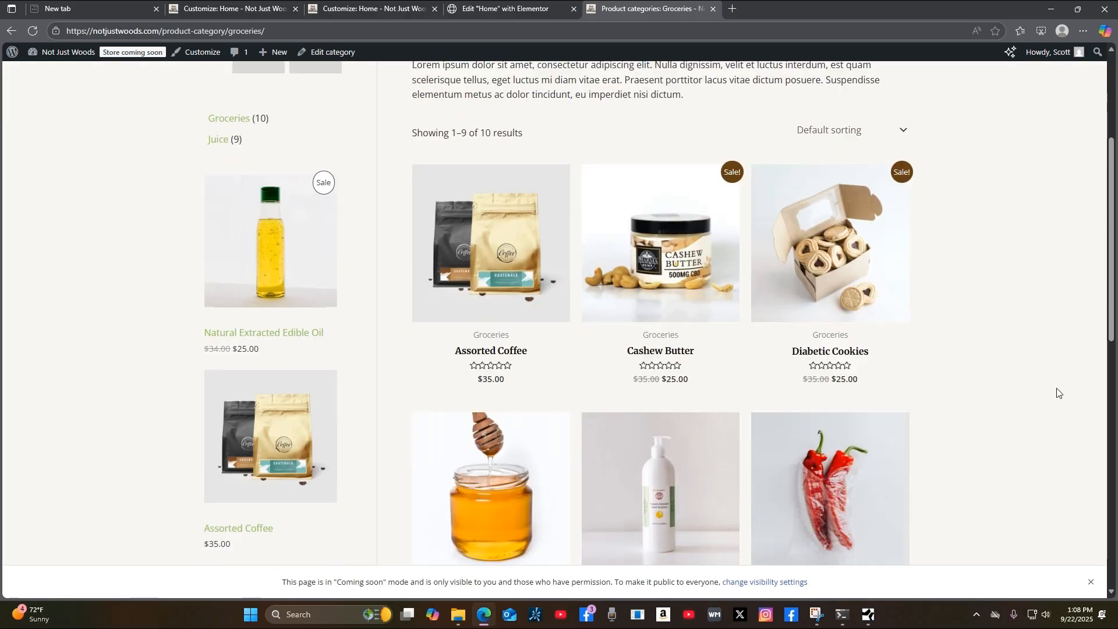
{"action": "scroll", "coordinate": [1055, 400], "scroll_direction": "up", "scroll_amount": 12}
{"action": "scroll", "coordinate": [1058, 405], "scroll_direction": "up", "scroll_amount": 3}
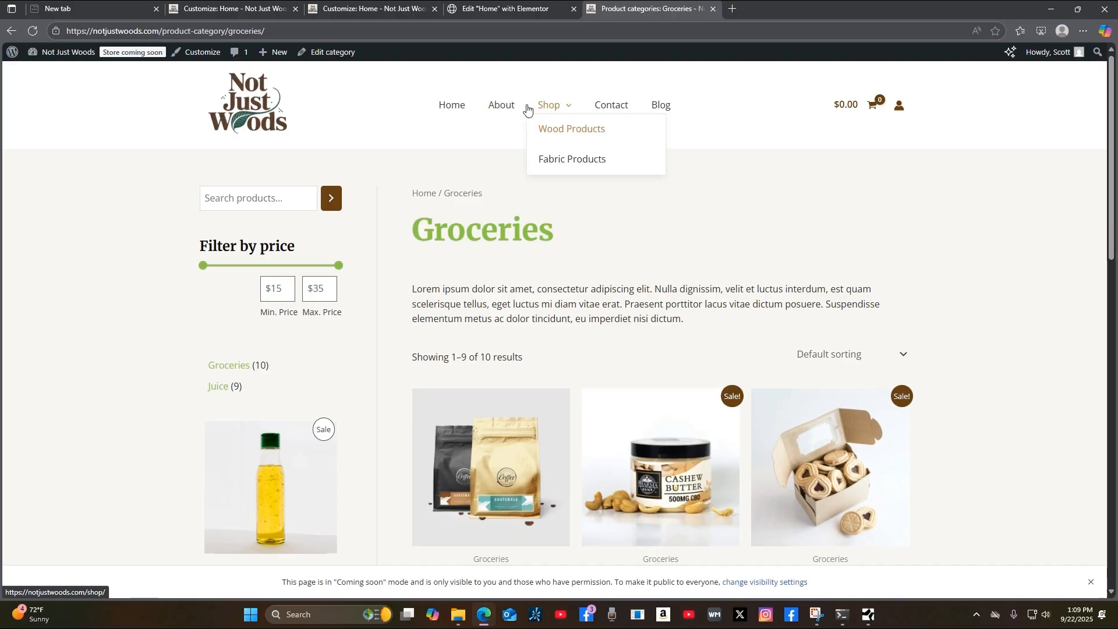
{"action": "left_click", "coordinate": [447, 109]}
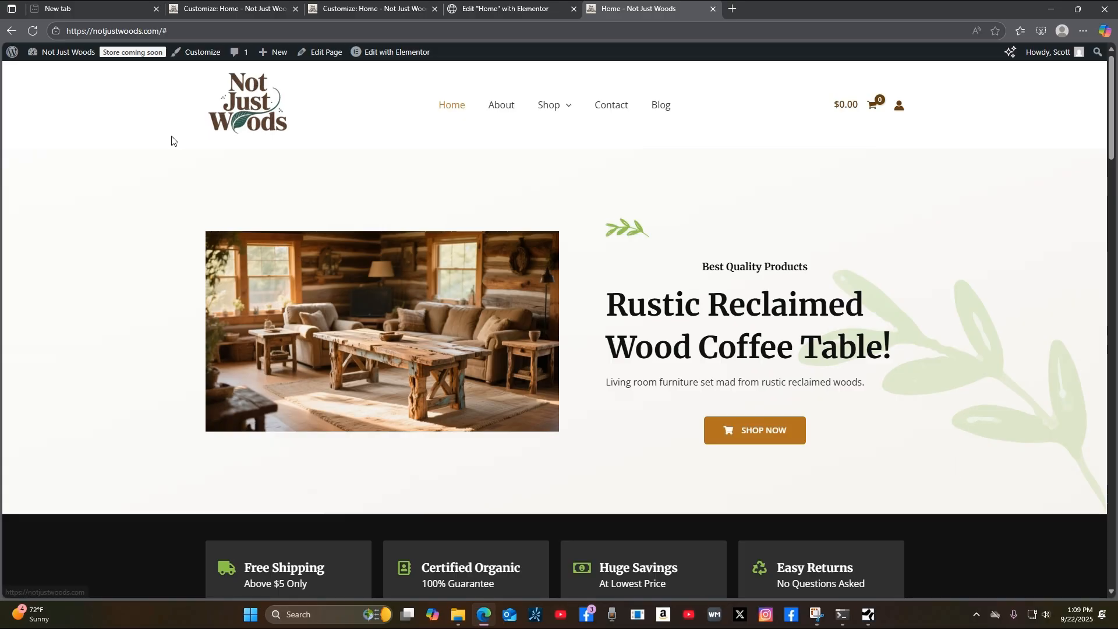
Close the customizer and launch Edit with Elementor for the Home page from the admin bar.
{"action": "left_click", "coordinate": [464, 12]}
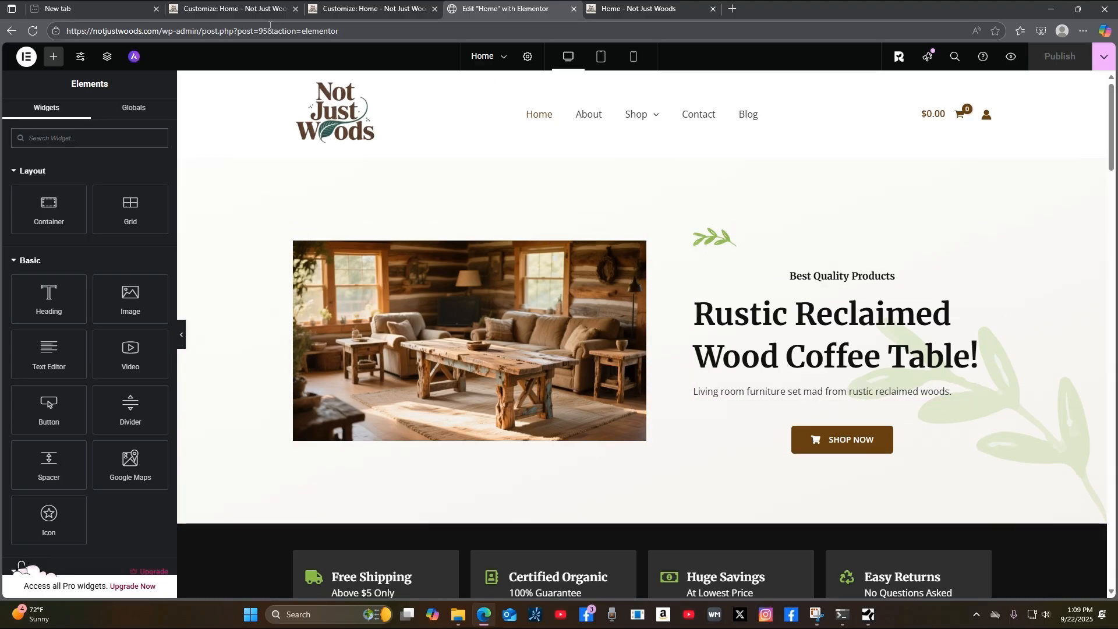
{"action": "left_click", "coordinate": [376, 12]}
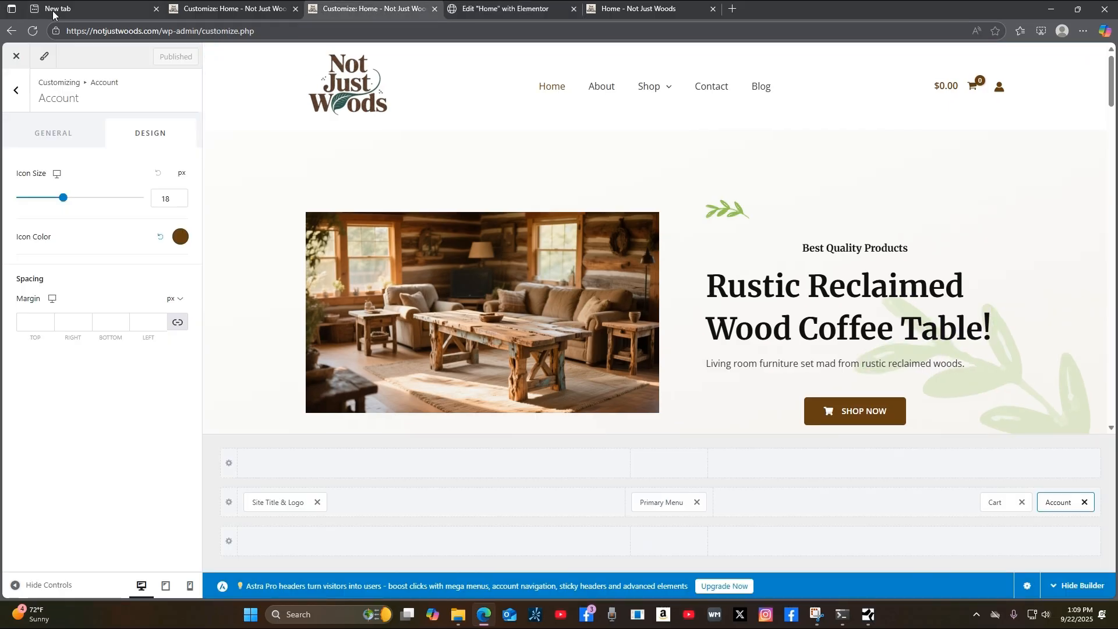
{"action": "left_click", "coordinate": [14, 58]}
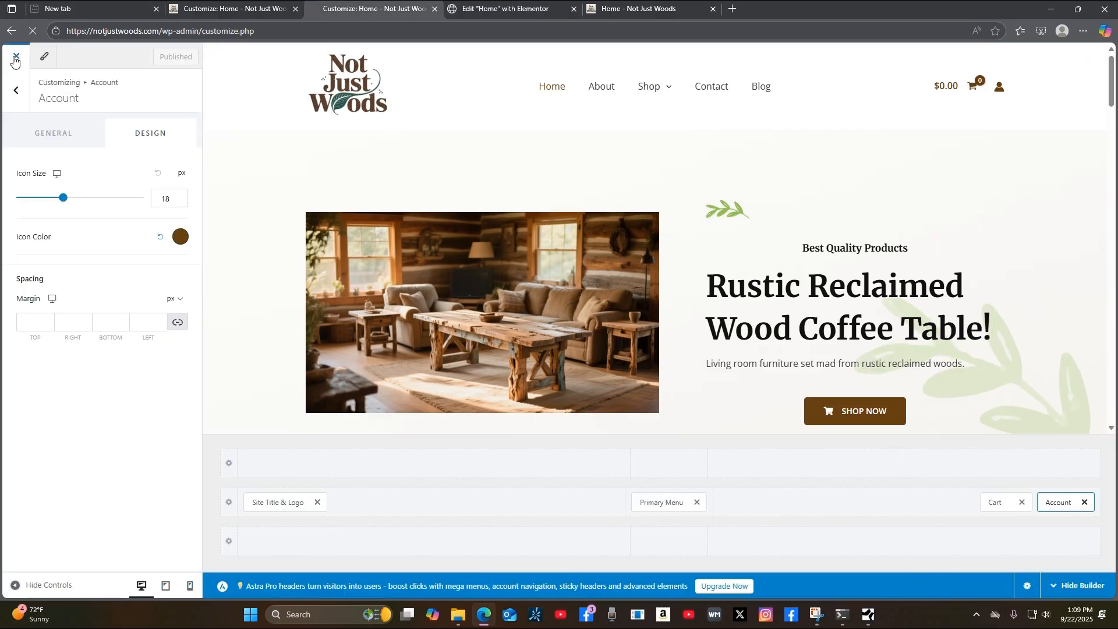
{"action": "left_click", "coordinate": [655, 9]}
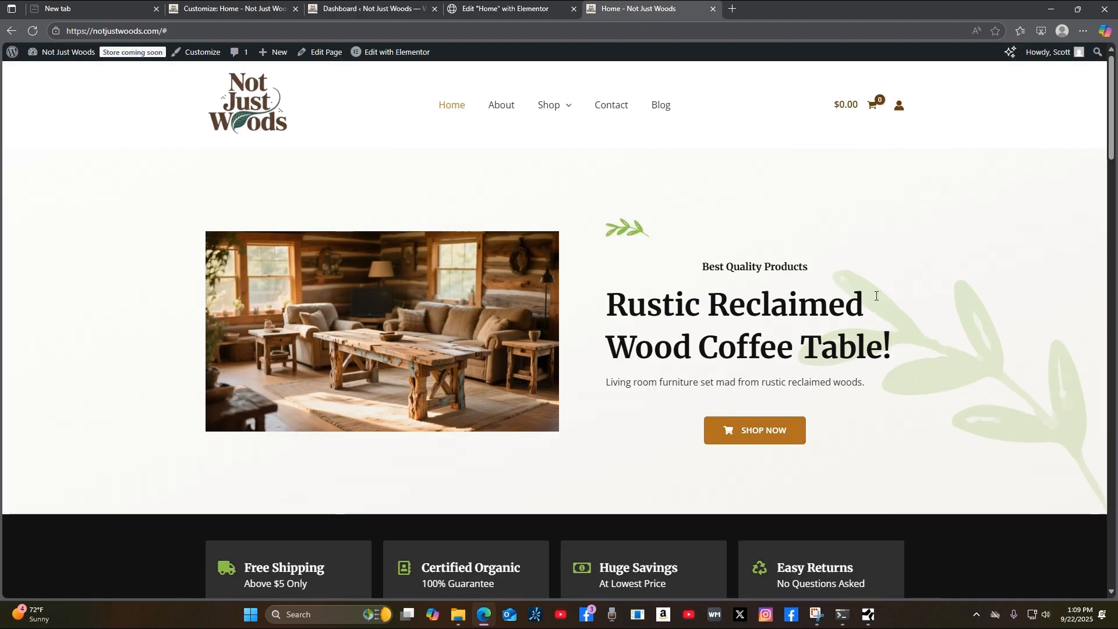
{"action": "mouse_move", "coordinate": [403, 58]}
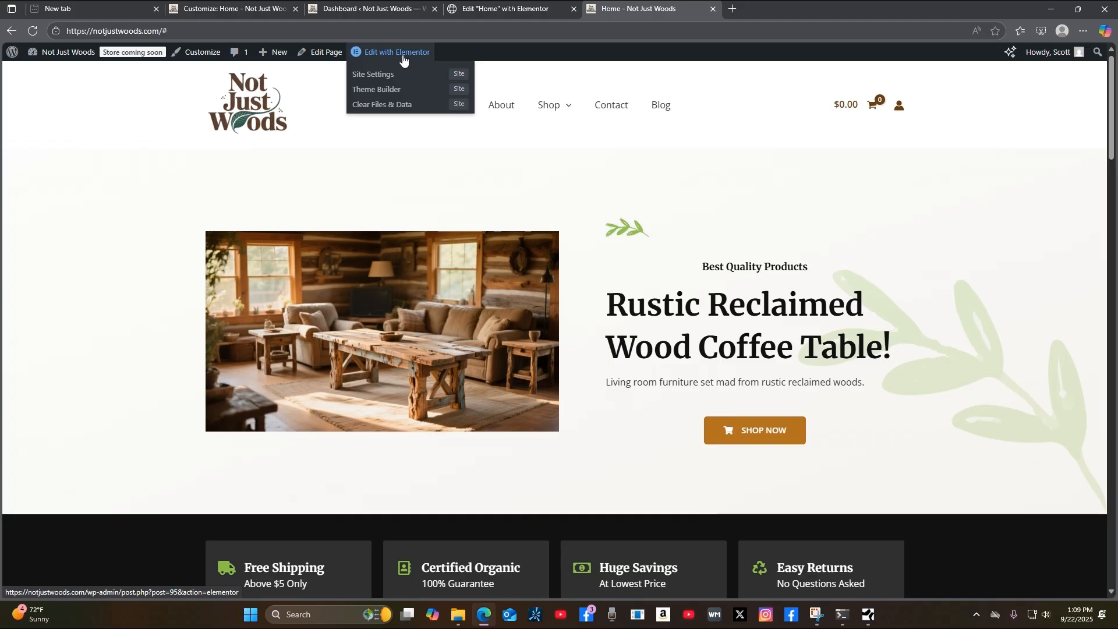
{"action": "left_click", "coordinate": [402, 56]}
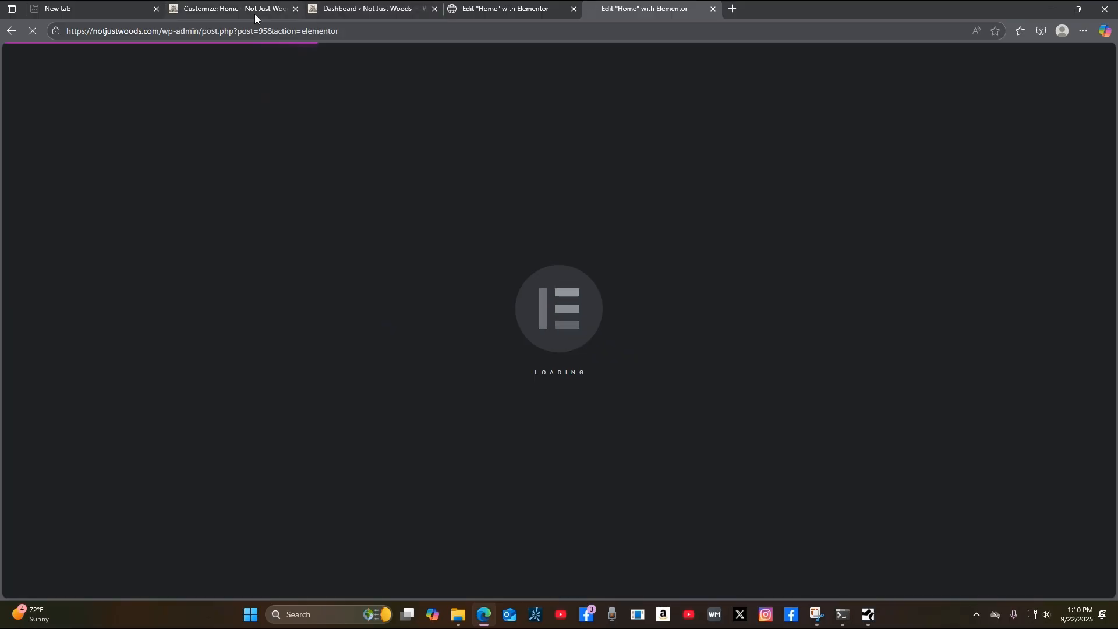
{"action": "left_click", "coordinate": [472, 14]}
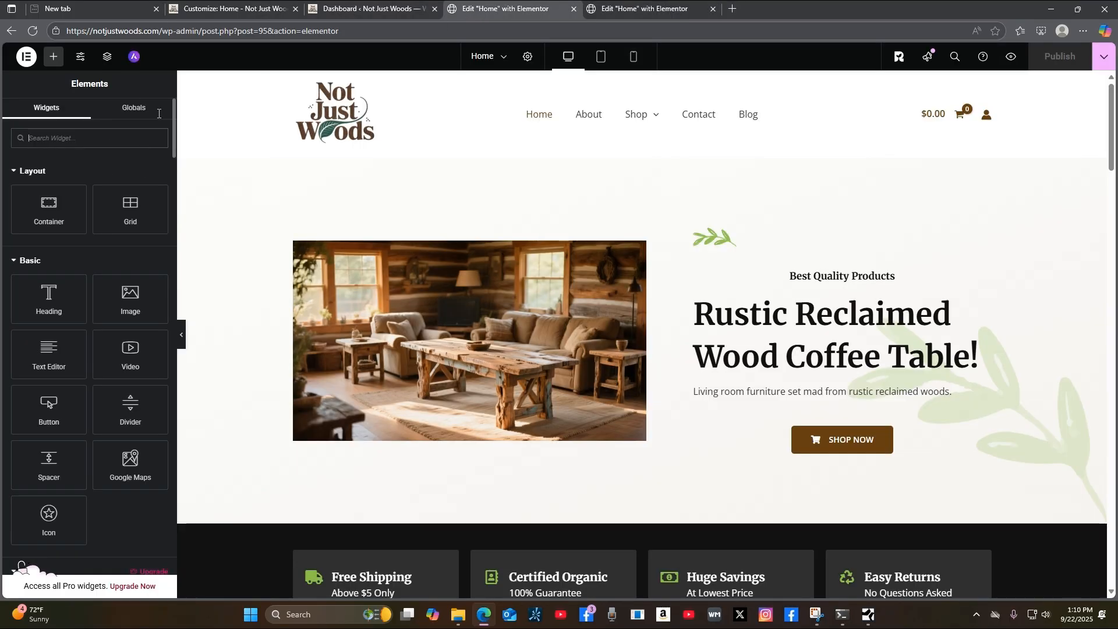
Show the Structure navigator mid-canvas and open the hero Rustic Reclaimed Info Card's settings.
{"action": "left_click", "coordinate": [697, 10]}
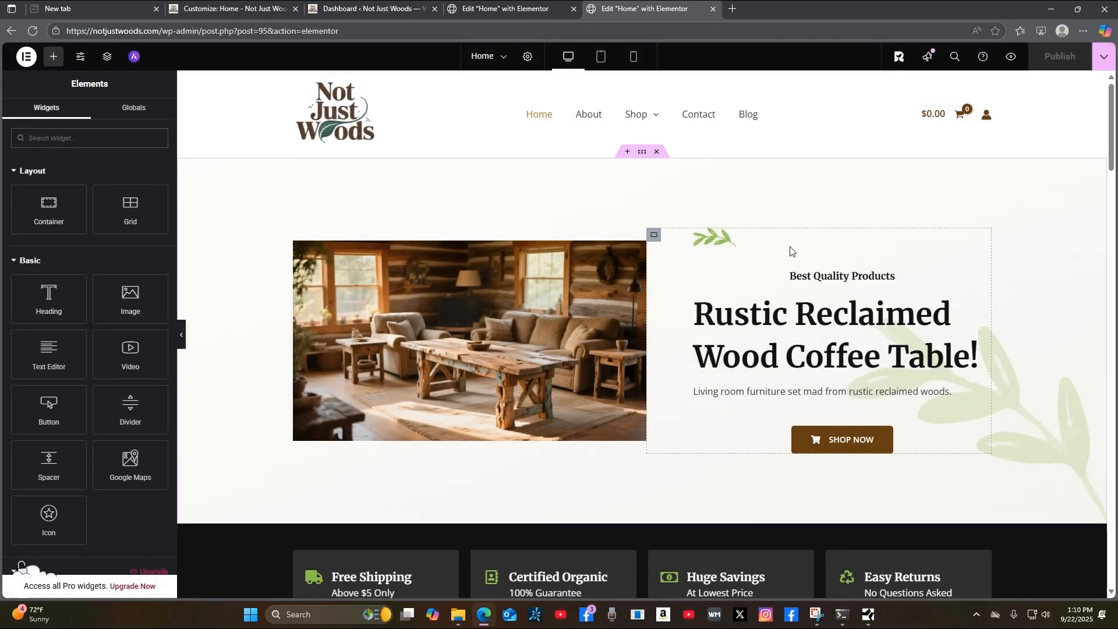
{"action": "left_click", "coordinate": [454, 15]}
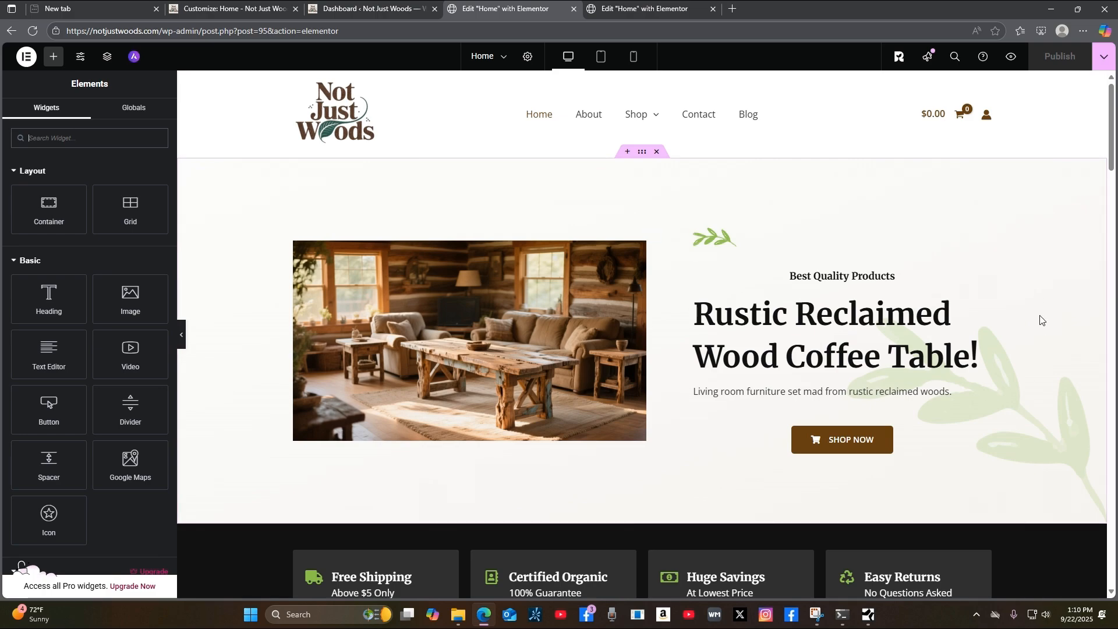
{"action": "left_click", "coordinate": [106, 56]}
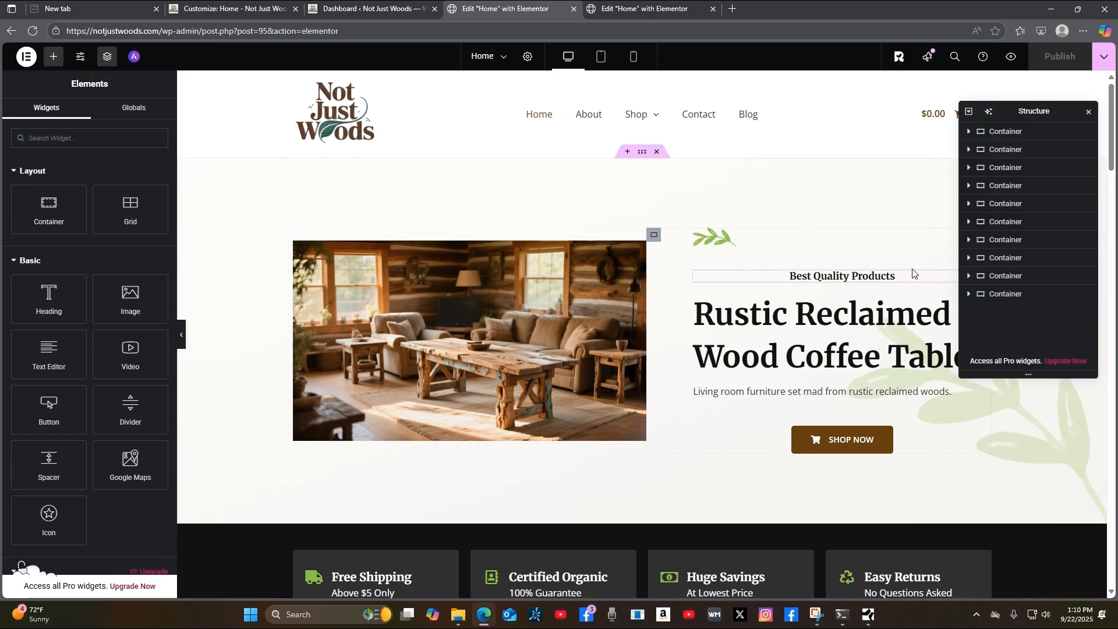
{"action": "left_click_drag", "start_coordinate": [1061, 111], "coordinate": [510, 149]}
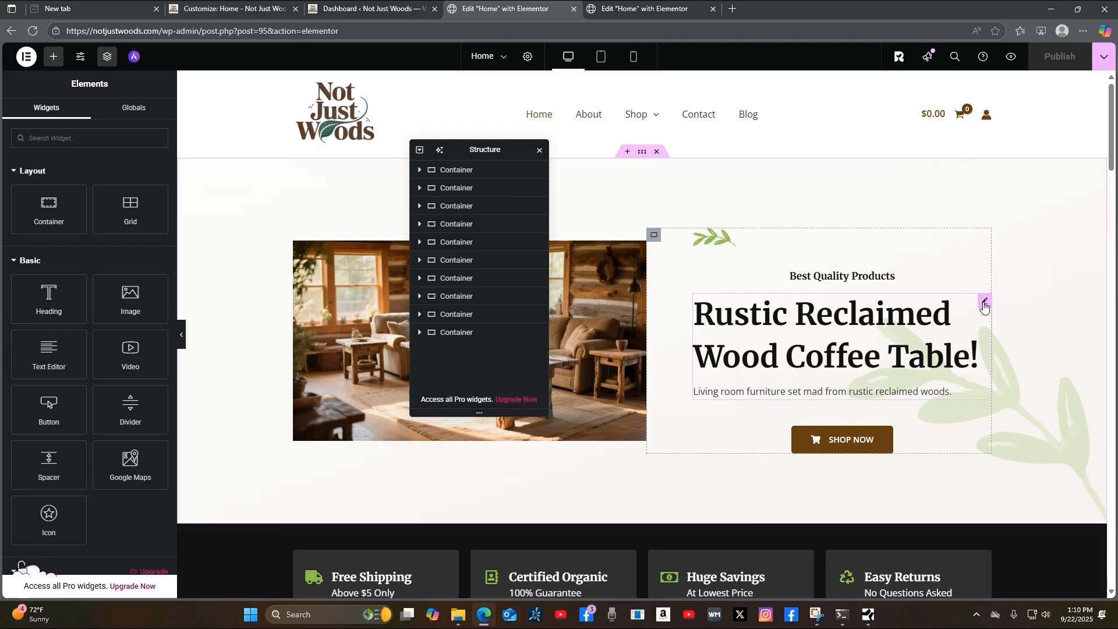
{"action": "left_click", "coordinate": [984, 304]}
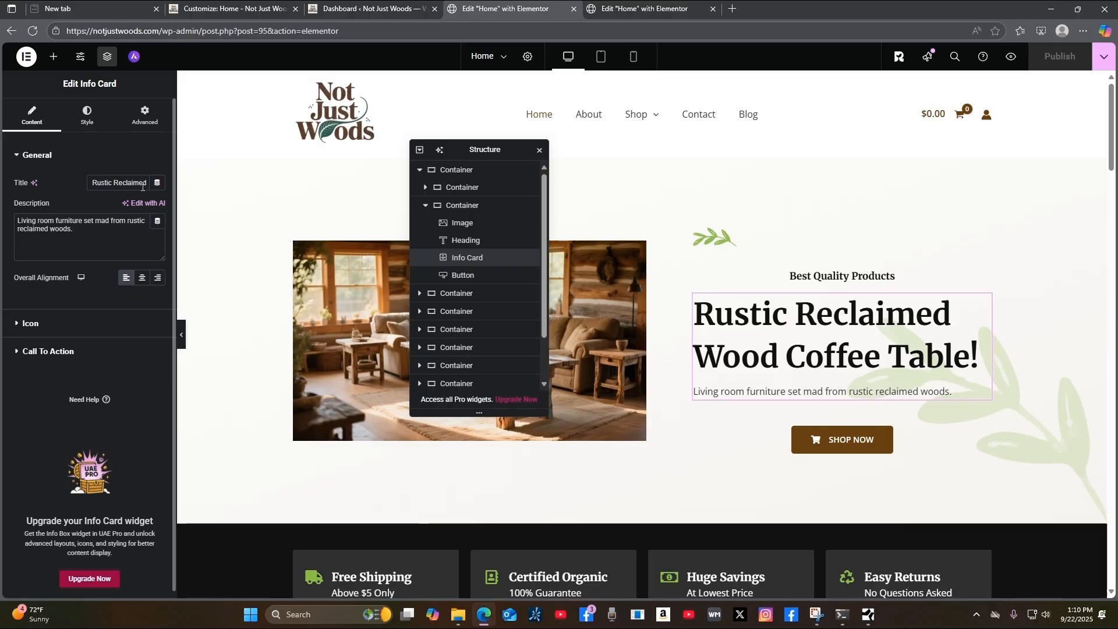
Change the hero title from Coffee Table to 'Rustic Reclaimed Wood Products!'.
{"action": "left_click", "coordinate": [114, 183]}
{"action": "key", "text": "Right"}
{"action": "key", "text": "Right"}
{"action": "key", "text": "Right"}
{"action": "key", "text": "Right"}
{"action": "key", "text": "Right"}
{"action": "key", "text": "Right"}
{"action": "key", "text": "Right"}
{"action": "key", "text": "Right"}
{"action": "key", "text": "Right"}
{"action": "key", "text": "Right"}
{"action": "key", "text": "Right"}
{"action": "key", "text": "Right"}
{"action": "key", "text": "Right"}
{"action": "key", "text": "Right"}
{"action": "key", "text": "Right"}
{"action": "key", "text": "Right"}
{"action": "key", "text": "Right"}
{"action": "key", "text": "Right"}
{"action": "key", "text": "Right"}
{"action": "key", "text": "Right"}
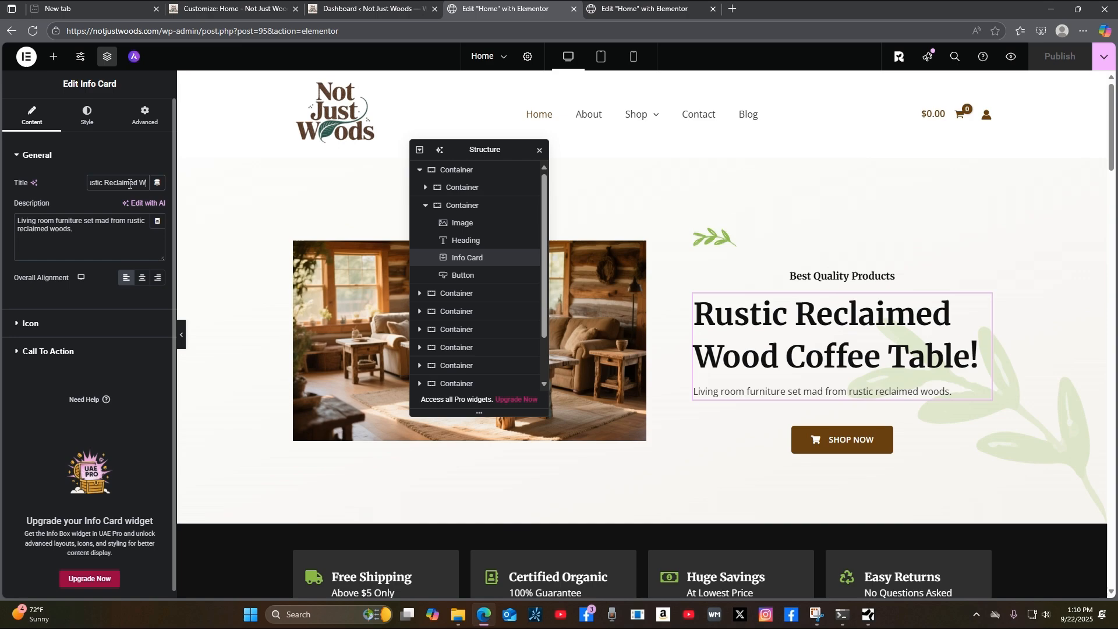
{"action": "key", "text": "Right"}
{"action": "key", "text": "Right"}
{"action": "key", "text": "Right"}
{"action": "key", "text": "Right"}
{"action": "key", "text": "Right"}
{"action": "key", "text": "Right"}
{"action": "key", "text": "Right"}
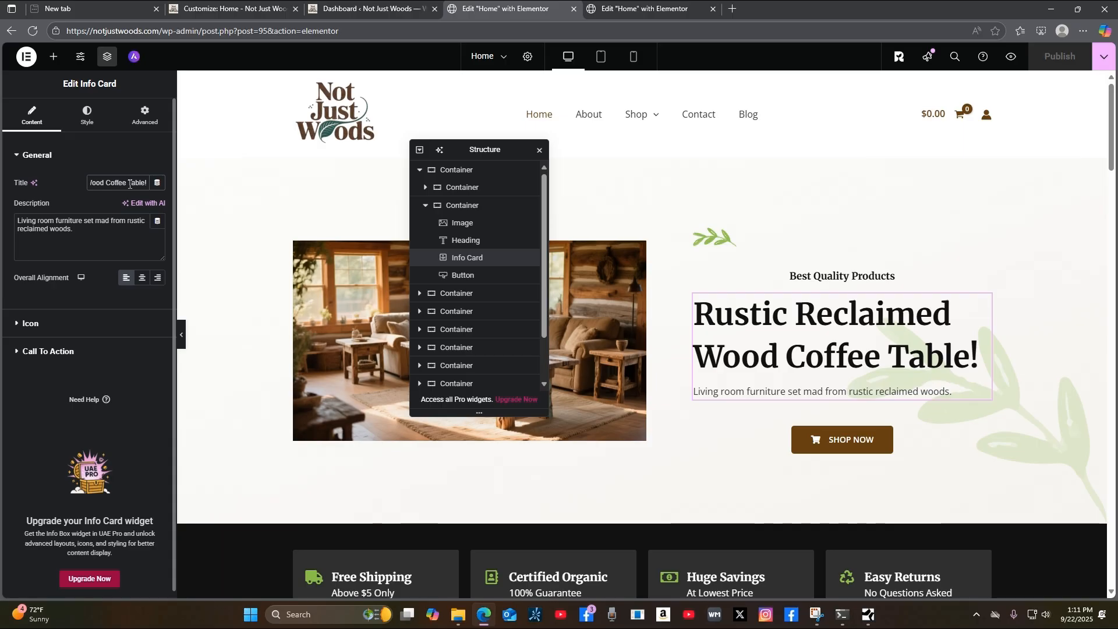
{"action": "key", "text": "BackSpace"}
{"action": "key", "text": "BackSpace"}
{"action": "key", "text": "BackSpace"}
{"action": "key", "text": "BackSpace"}
{"action": "key", "text": "BackSpace"}
{"action": "key", "text": "BackSpace"}
{"action": "key", "text": "BackSpace"}
{"action": "key", "text": "BackSpace"}
{"action": "key", "text": "BackSpace"}
{"action": "key", "text": "BackSpace"}
{"action": "key", "text": "BackSpace"}
{"action": "key", "text": "BackSpace"}
{"action": "key", "text": "BackSpace"}
{"action": "key", "text": "BackSpace"}
{"action": "key", "text": "BackSpace"}
{"action": "key", "text": "BackSpace"}
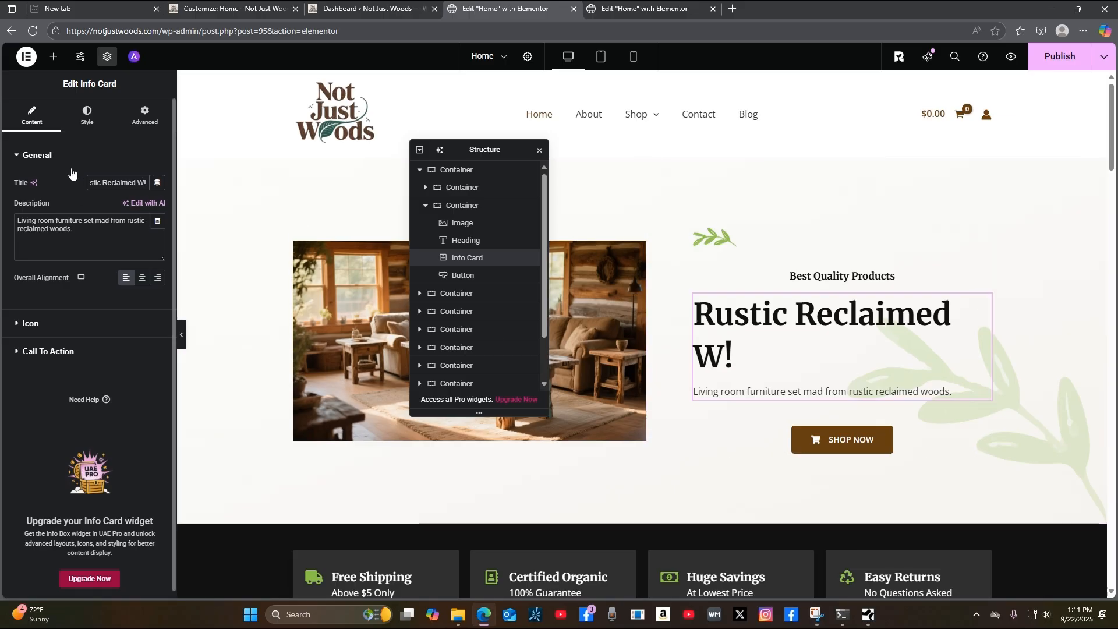
{"action": "type", "text": "ood Products"}
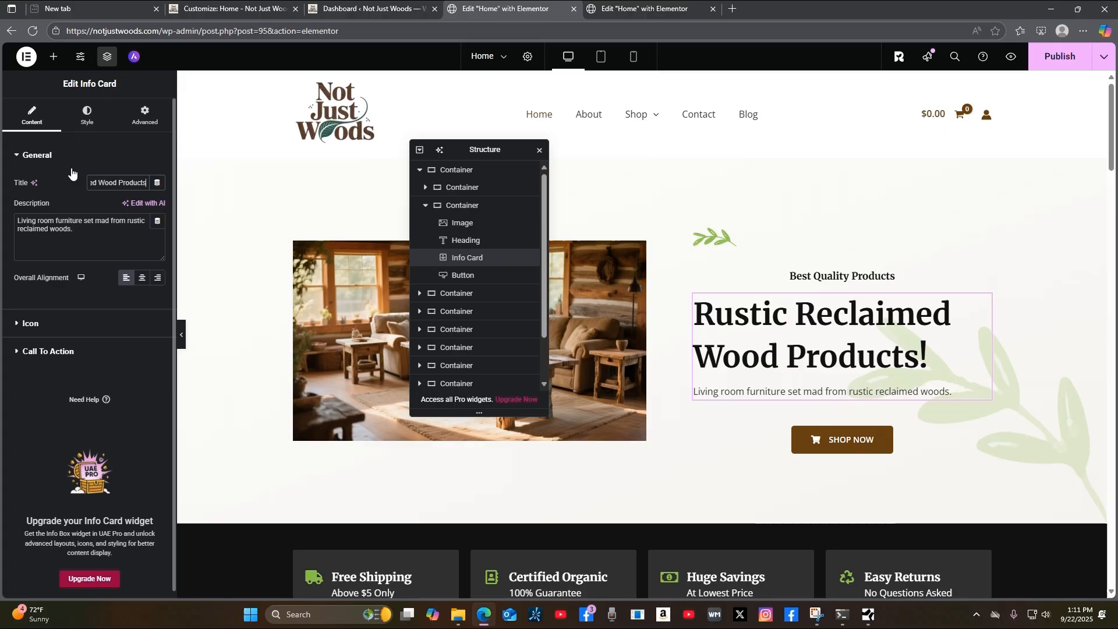
Replace the old Living room description with 'Rustic reclaimed wood products for every room or office.'.
{"action": "left_click", "coordinate": [75, 235]}
{"action": "type", "text": "Rustic r"}
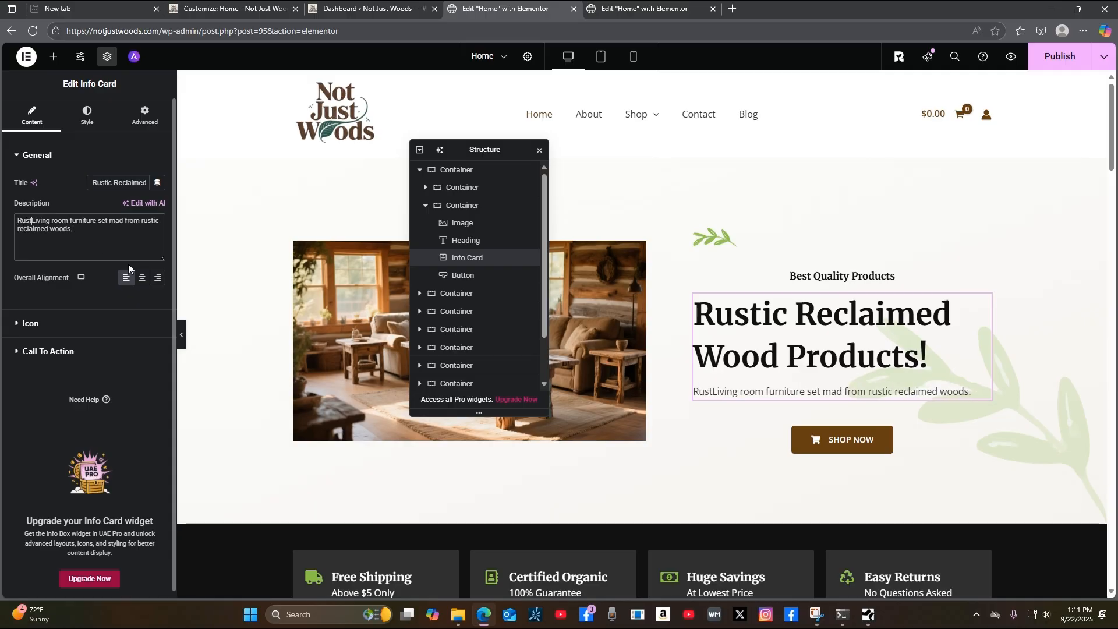
{"action": "type", "text": "eclaime"}
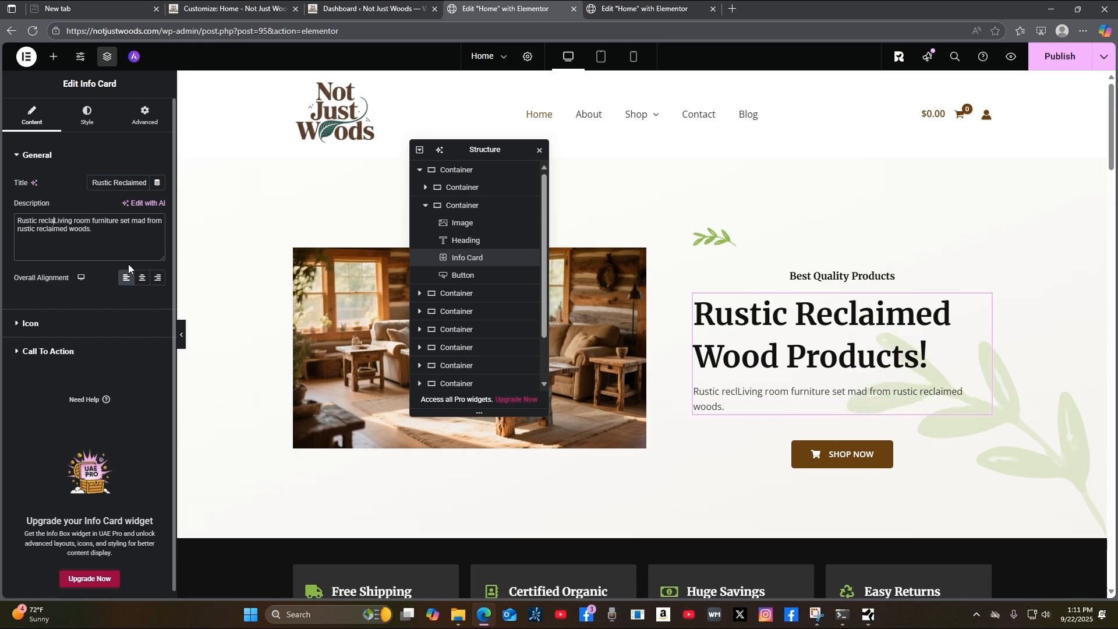
{"action": "type", "text": "d wood pro"}
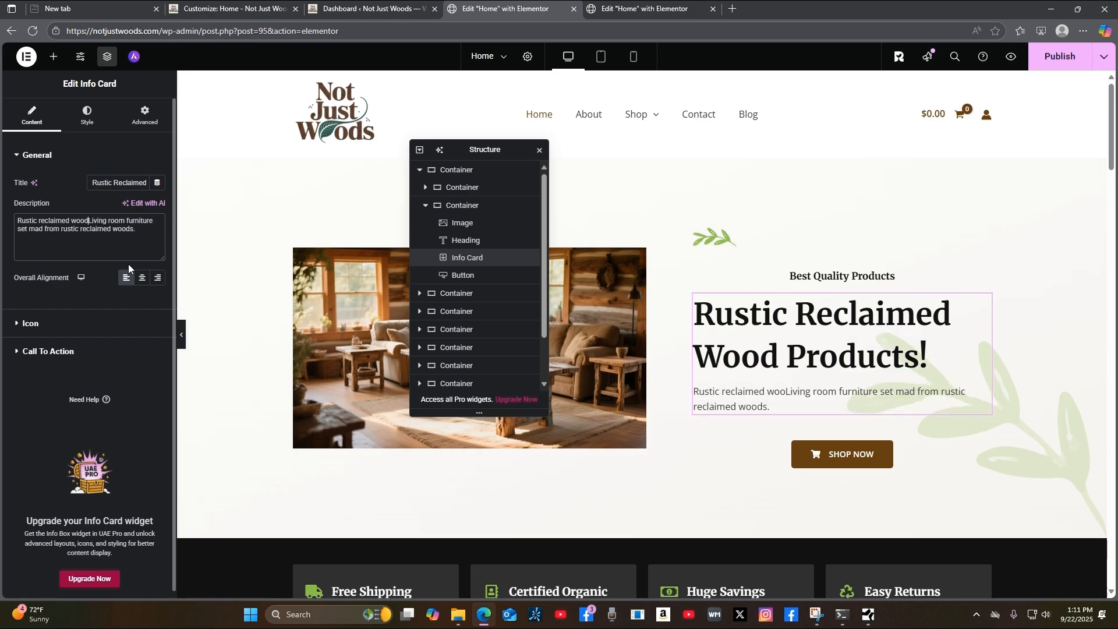
{"action": "type", "text": "ducts for"}
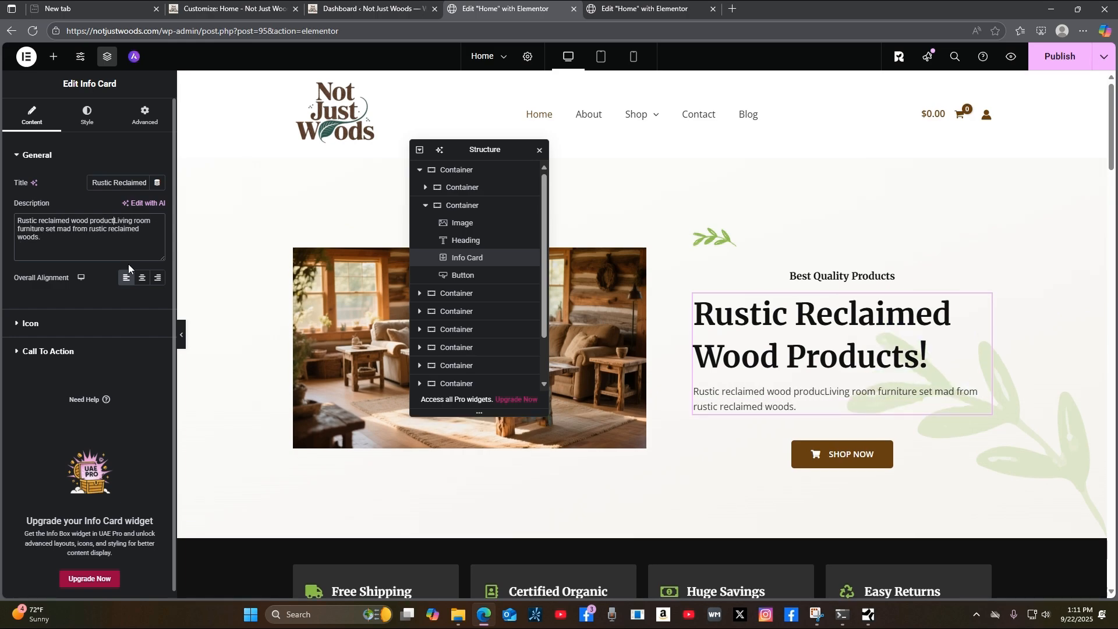
{"action": "type", "text": "ry room "}
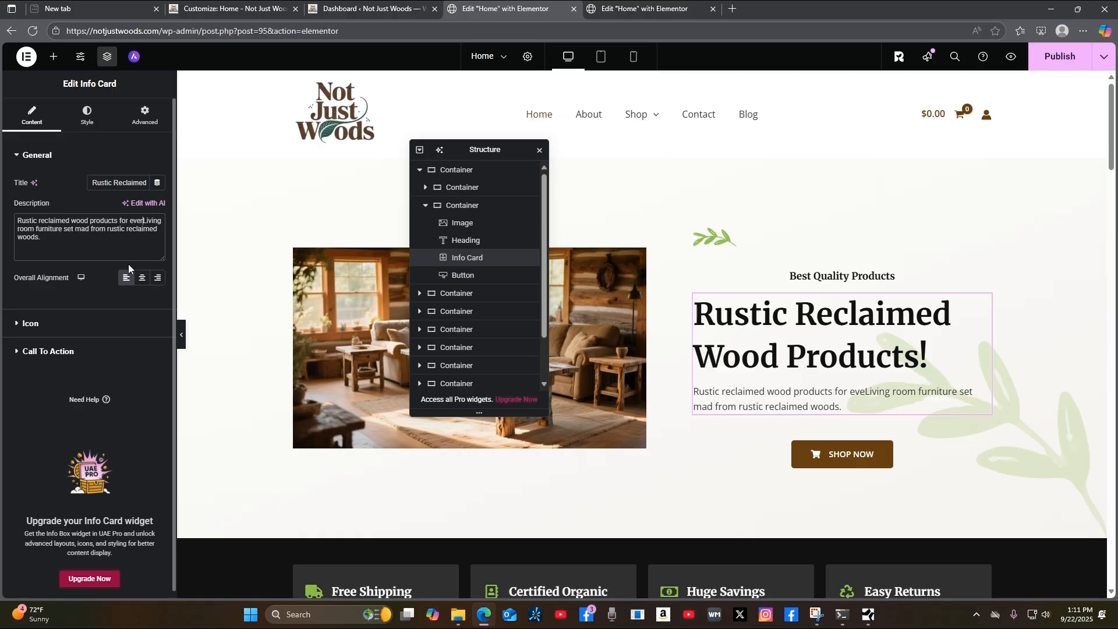
{"action": "type", "text": "or office."}
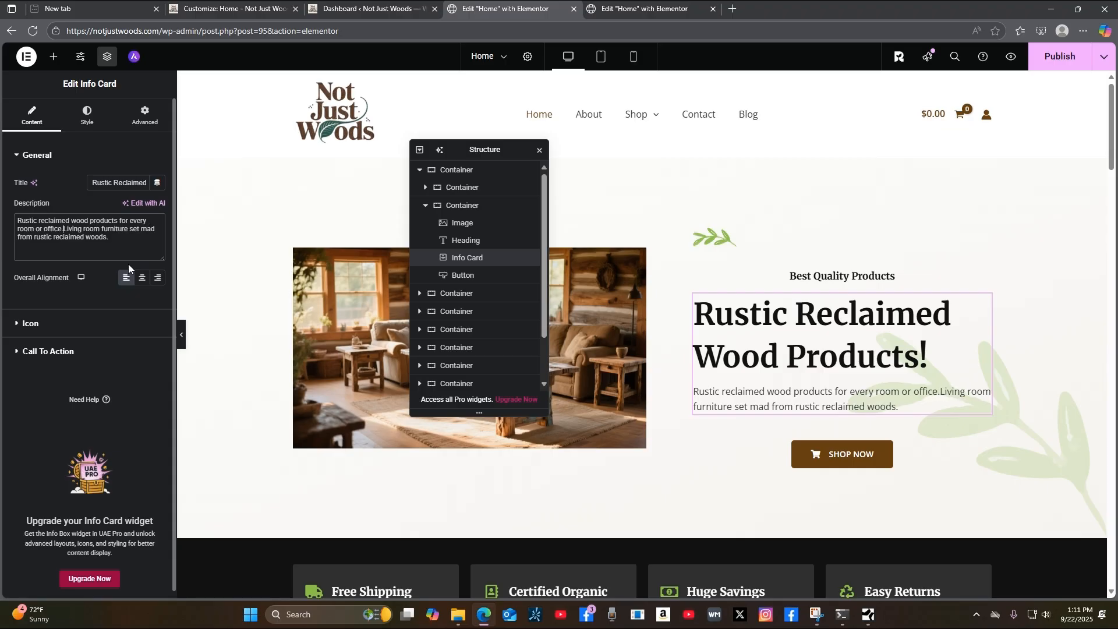
{"action": "left_click", "coordinate": [111, 239]}
{"action": "key", "text": "BackSpace"}
{"action": "key", "text": "BackSpace"}
{"action": "key", "text": "BackSpace"}
{"action": "key", "text": "BackSpace"}
{"action": "key", "text": "BackSpace"}
{"action": "key", "text": "BackSpace"}
{"action": "key", "text": "BackSpace"}
{"action": "key", "text": "BackSpace"}
{"action": "key", "text": "BackSpace"}
{"action": "key", "text": "BackSpace"}
{"action": "key", "text": "BackSpace"}
{"action": "key", "text": "BackSpace"}
{"action": "key", "text": "BackSpace"}
{"action": "key", "text": "BackSpace"}
{"action": "key", "text": "BackSpace"}
{"action": "key", "text": "BackSpace"}
{"action": "key", "text": "BackSpace"}
{"action": "key", "text": "BackSpace"}
{"action": "key", "text": "BackSpace"}
{"action": "key", "text": "BackSpace"}
{"action": "key", "text": "BackSpace"}
{"action": "key", "text": "BackSpace"}
{"action": "key", "text": "BackSpace"}
{"action": "key", "text": "BackSpace"}
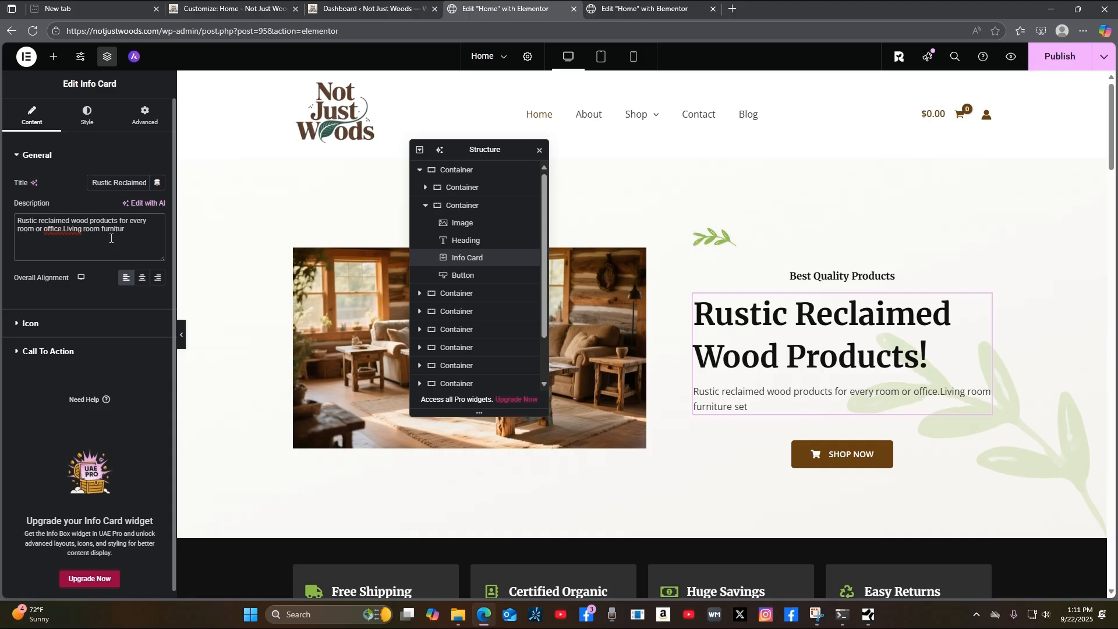
{"action": "key", "text": "BackSpace"}
{"action": "key", "text": "BackSpace"}
{"action": "key", "text": "BackSpace"}
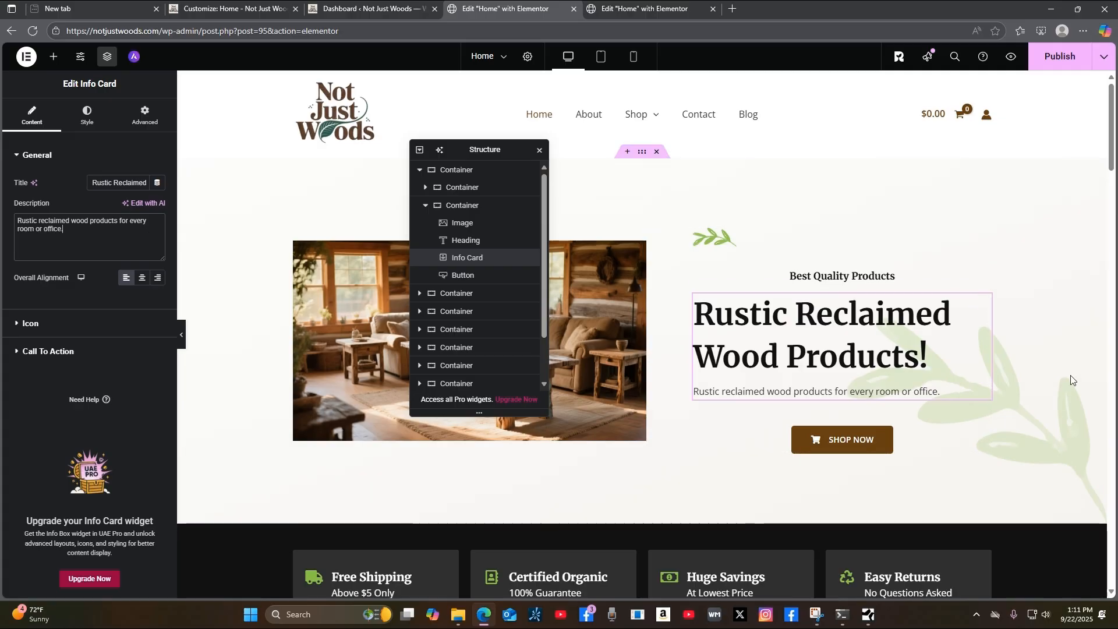
Publish the description, then centre-align the leaf image above Best Quality Products.
{"action": "left_click", "coordinate": [539, 150]}
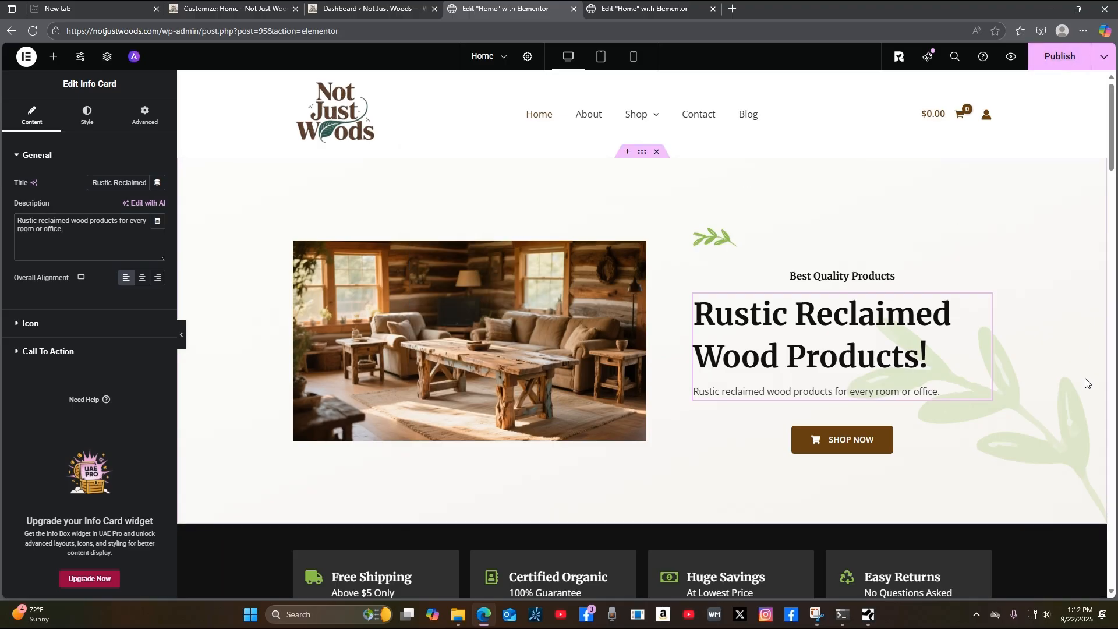
{"action": "left_click", "coordinate": [1057, 61]}
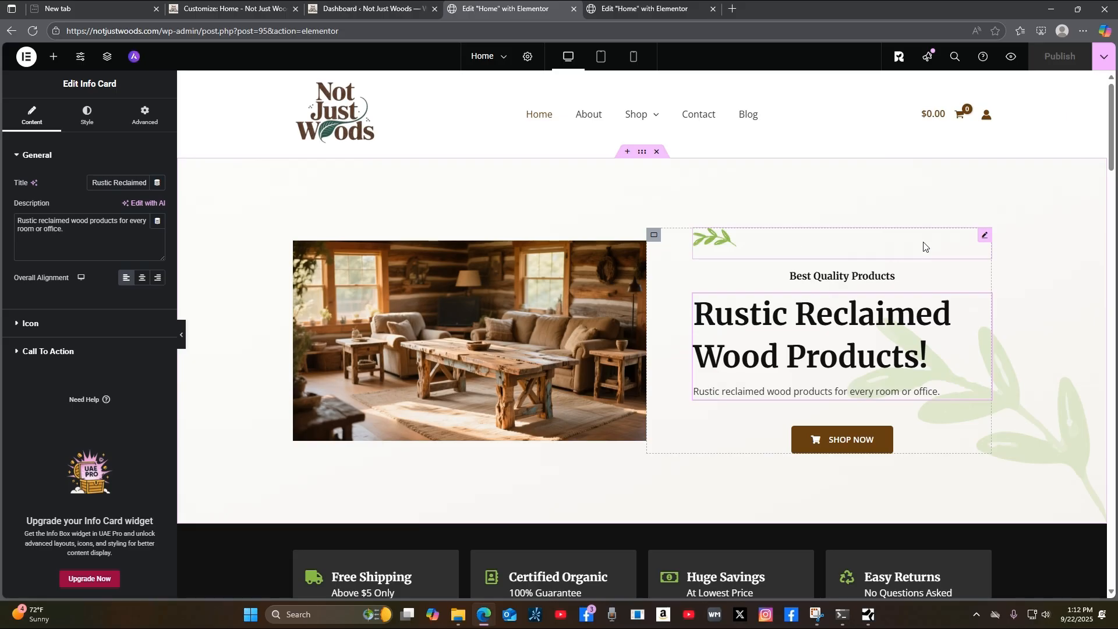
{"action": "left_click", "coordinate": [985, 236]}
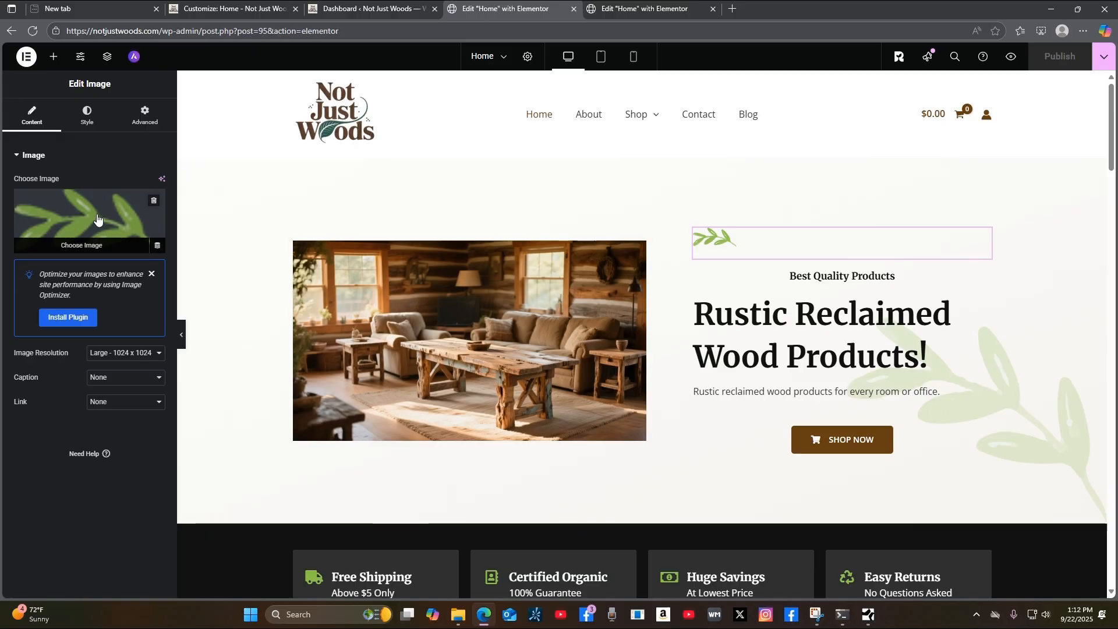
{"action": "left_click", "coordinate": [86, 115]}
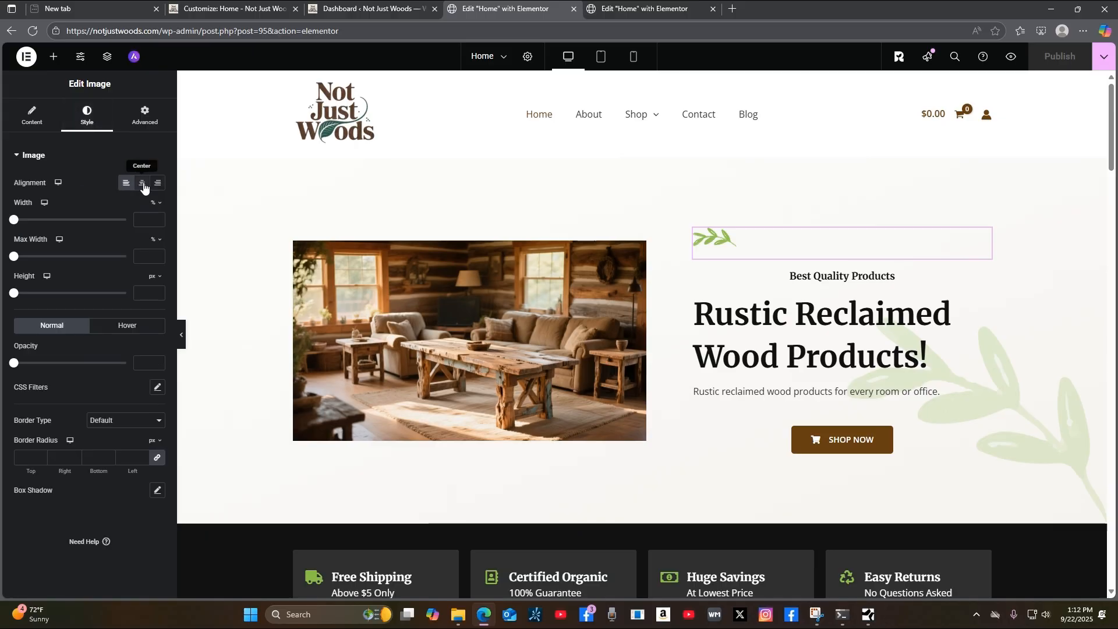
{"action": "left_click", "coordinate": [142, 184]}
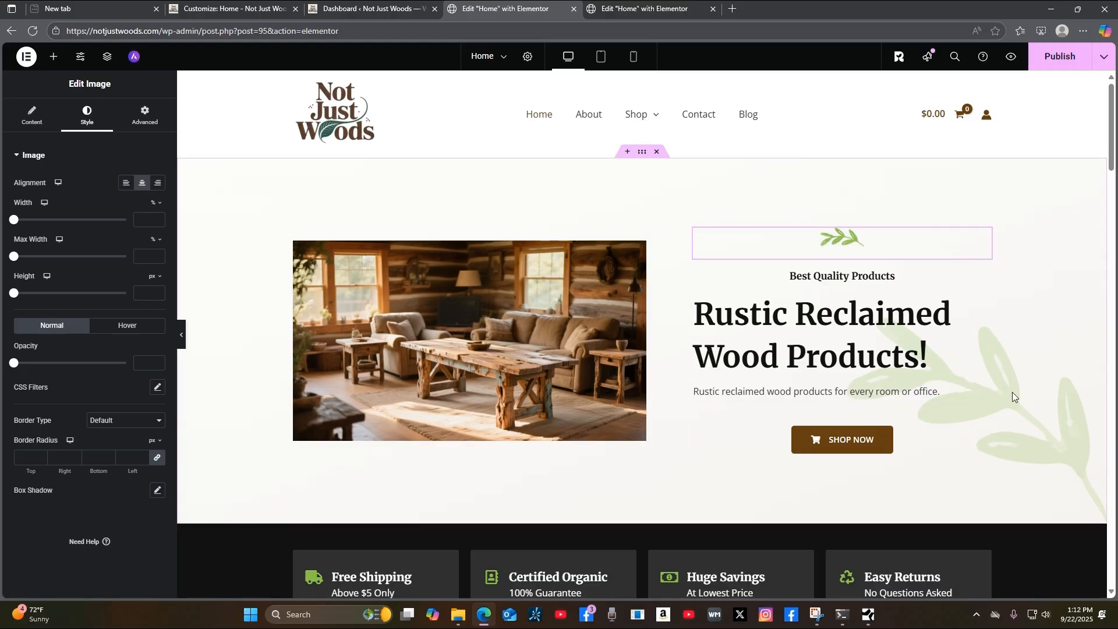
{"action": "left_click", "coordinate": [33, 119]}
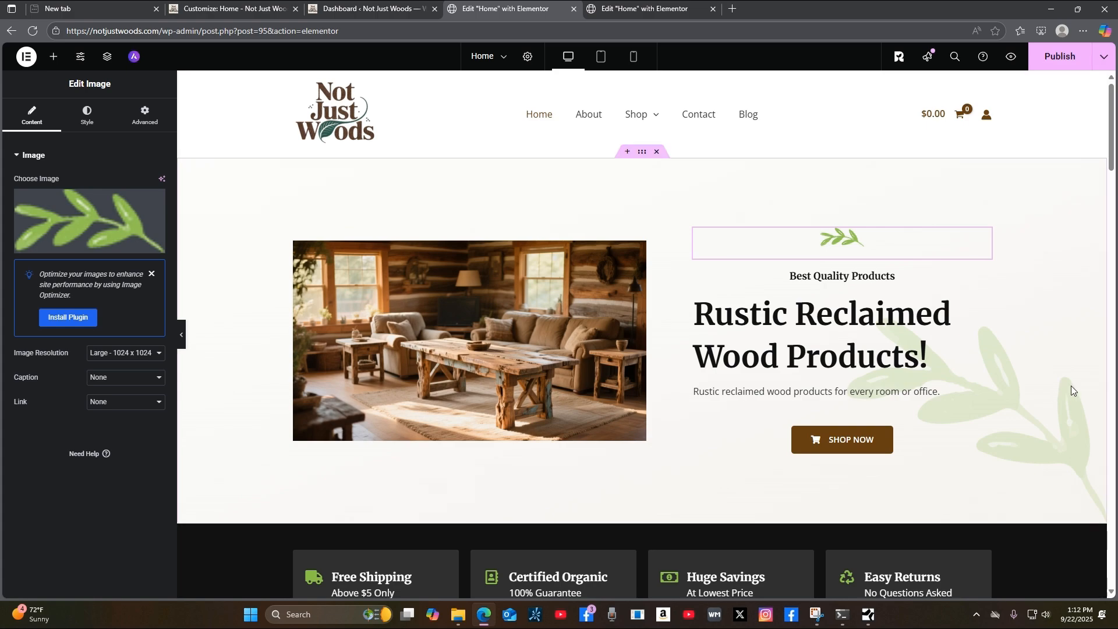
{"action": "scroll", "coordinate": [1087, 428], "scroll_direction": "down", "scroll_amount": 1}
{"action": "scroll", "coordinate": [1087, 428], "scroll_direction": "up", "scroll_amount": 1}
{"action": "left_click", "coordinate": [256, 11]}
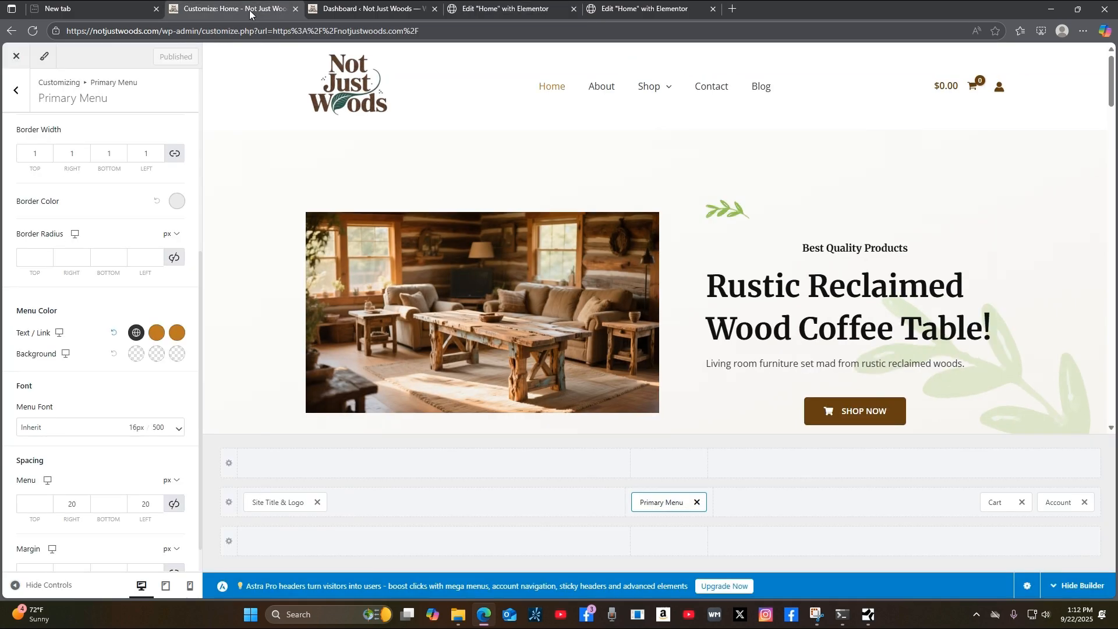
Go to the customizer's Footer and open the Organic Store logo's Widget 4, dismissing the welcome notice.
{"action": "left_click", "coordinate": [15, 93]}
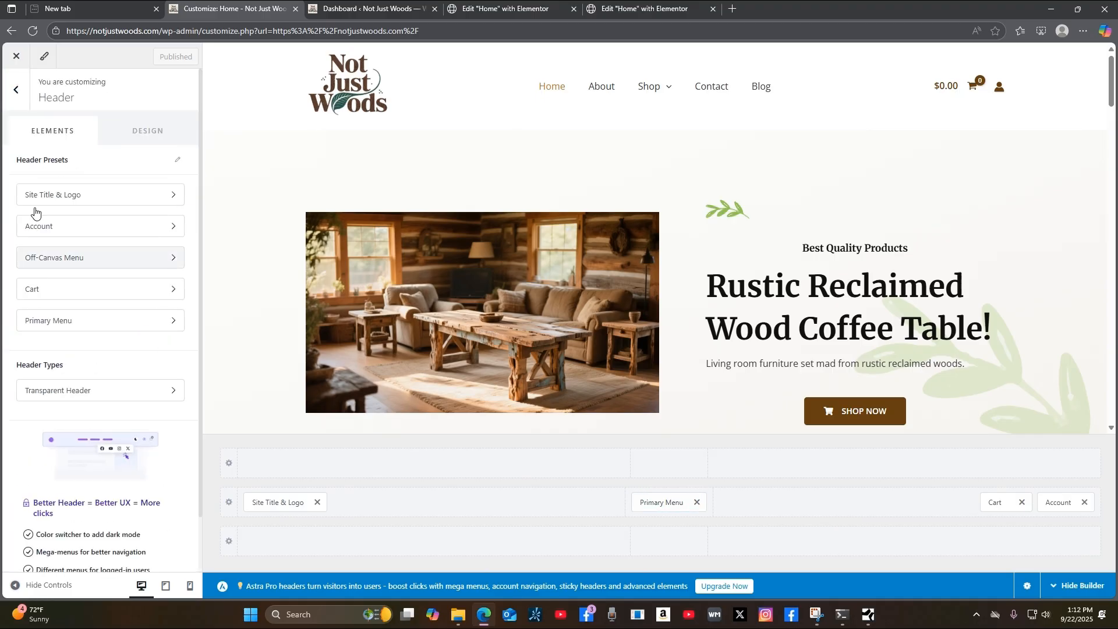
{"action": "left_click", "coordinate": [14, 96]}
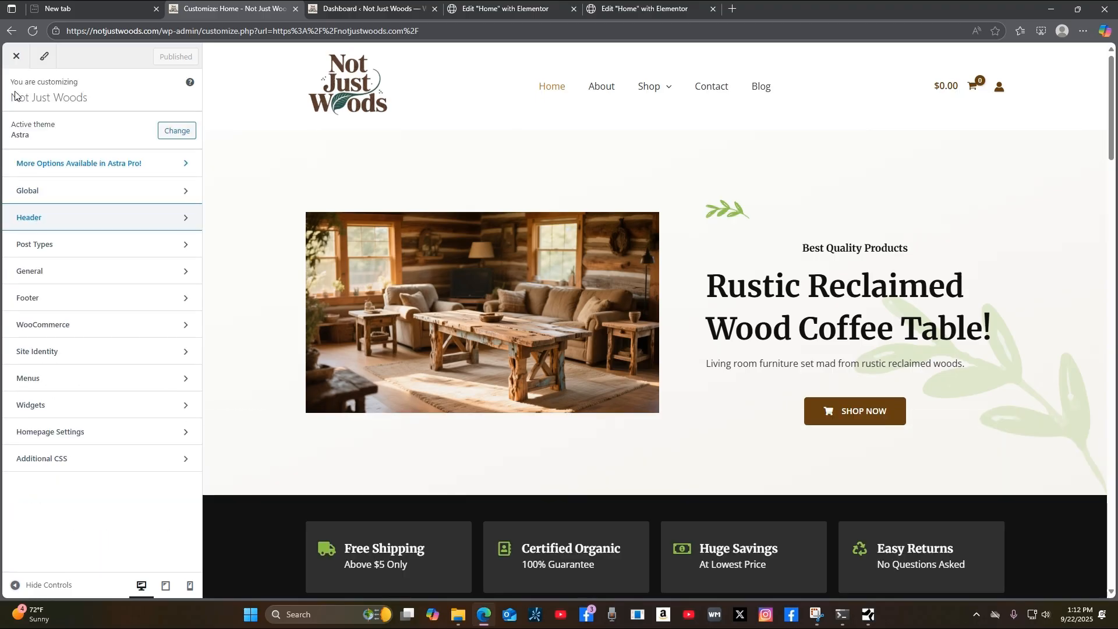
{"action": "left_click", "coordinate": [123, 309]}
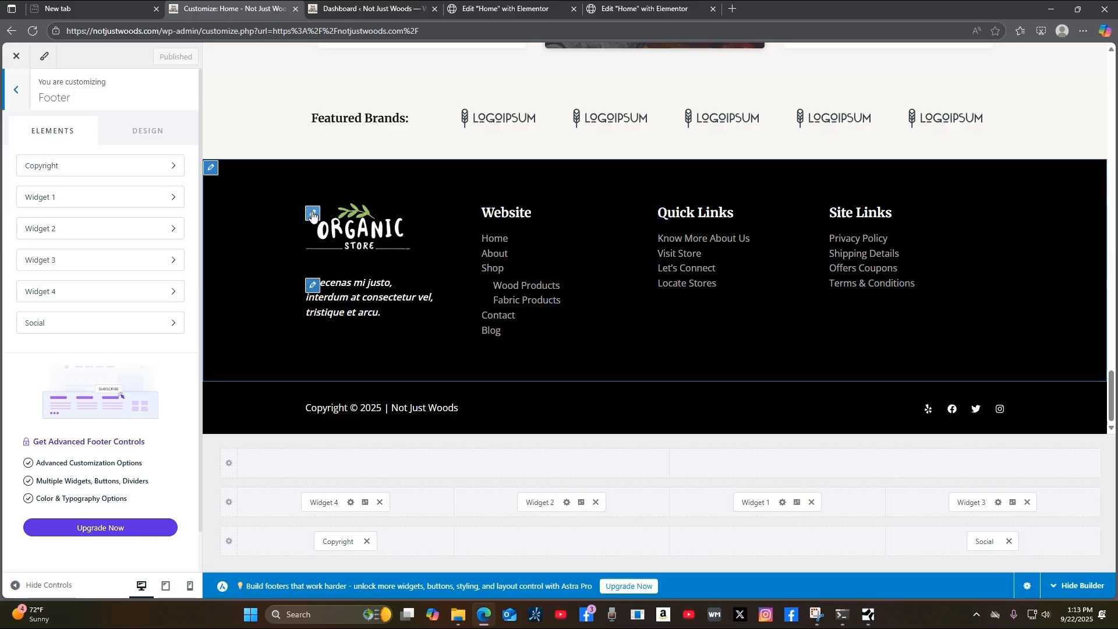
{"action": "left_click", "coordinate": [313, 215]}
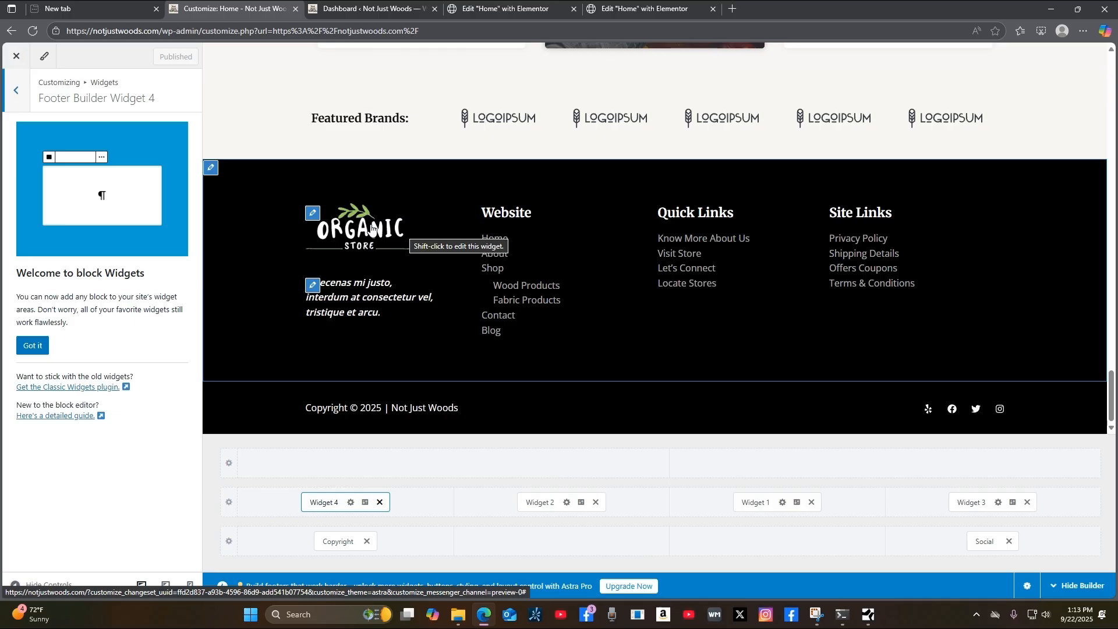
{"action": "left_click", "coordinate": [35, 348]}
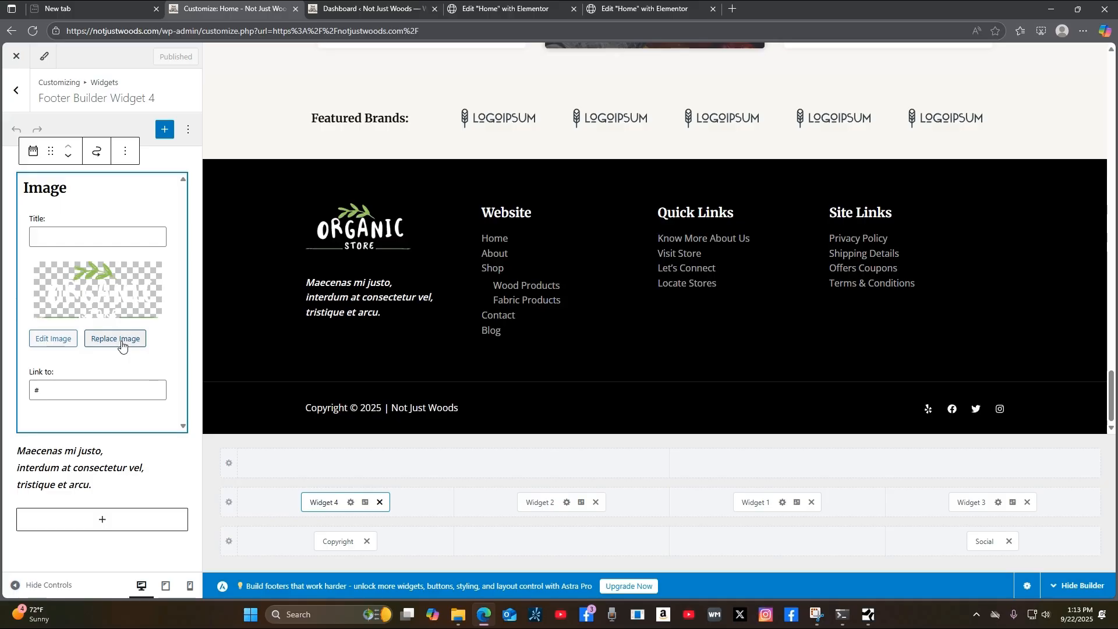
{"action": "scroll", "coordinate": [563, 229], "scroll_direction": "up", "scroll_amount": 5}
{"action": "scroll", "coordinate": [562, 229], "scroll_direction": "up", "scroll_amount": 10}
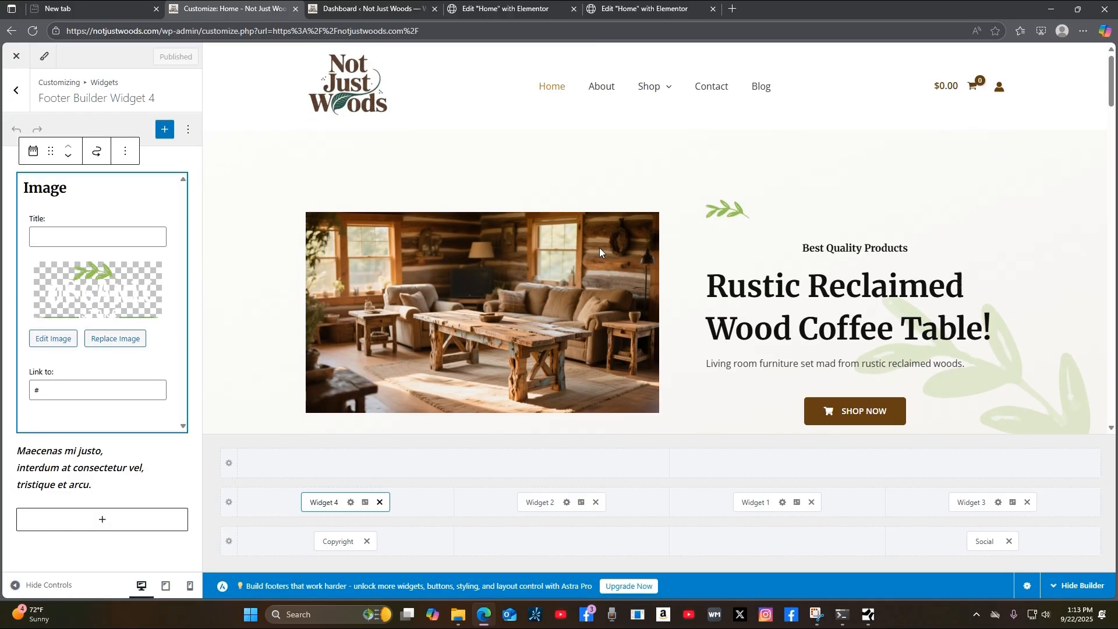
{"action": "scroll", "coordinate": [599, 247], "scroll_direction": "down", "scroll_amount": 10}
{"action": "scroll", "coordinate": [764, 378], "scroll_direction": "down", "scroll_amount": 8}
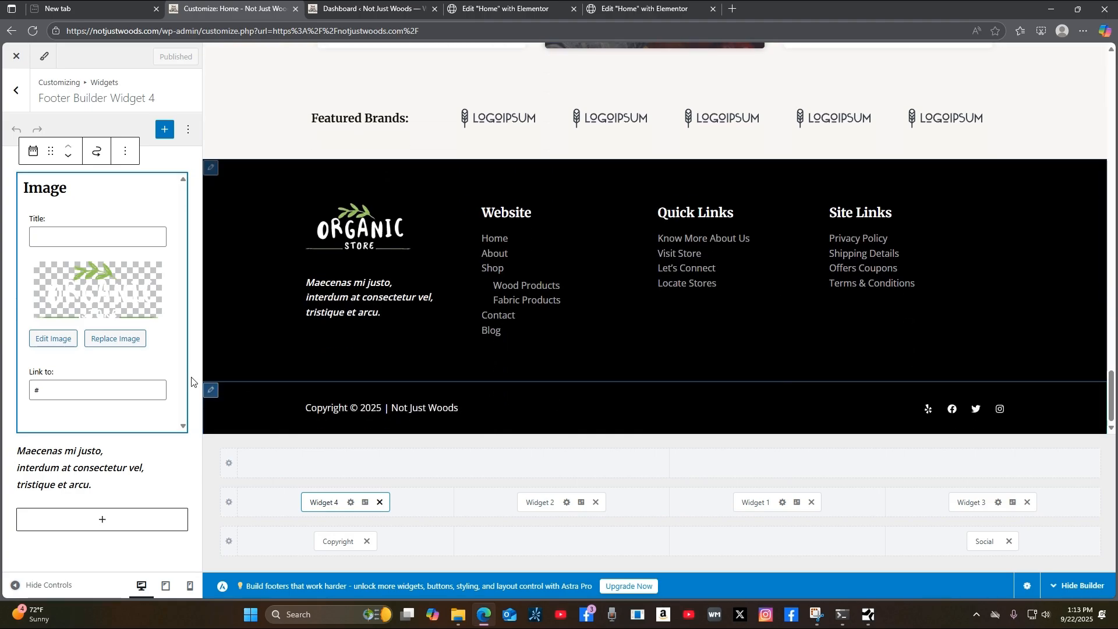
Swap the footer logo for the cropped transparent Not Just Woods PNG and publish.
{"action": "left_click", "coordinate": [115, 339]}
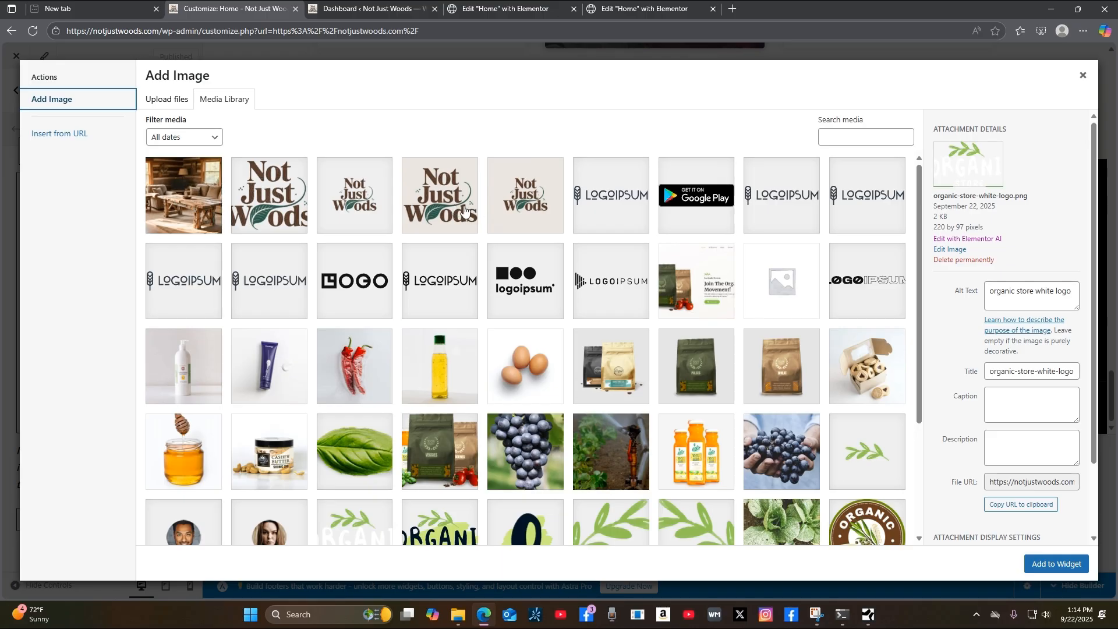
{"action": "left_click", "coordinate": [284, 219]}
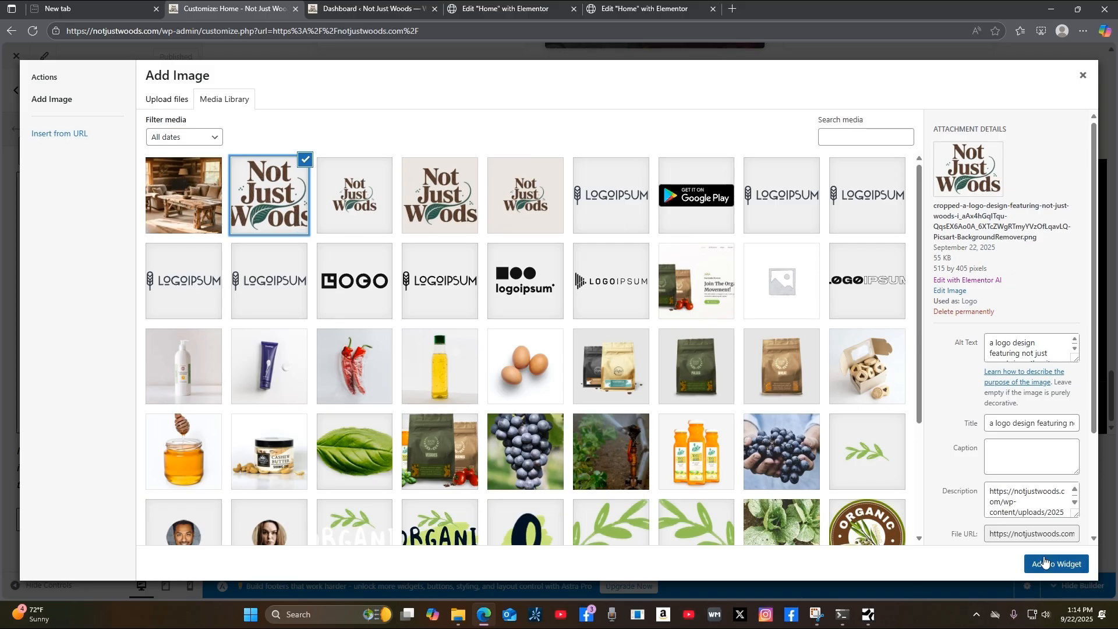
{"action": "left_click", "coordinate": [373, 213]}
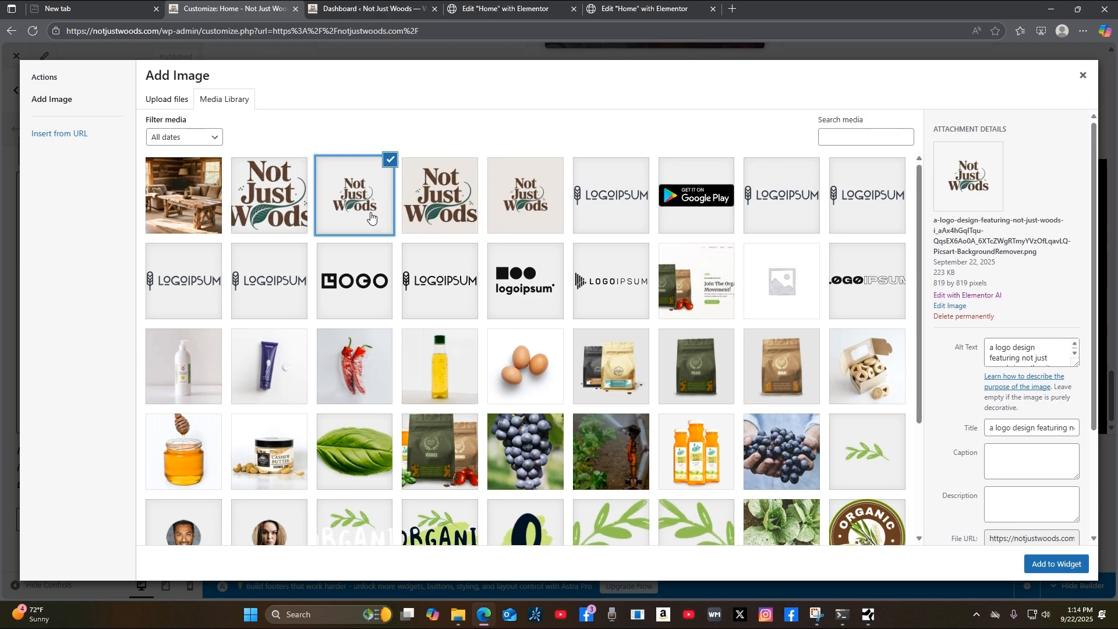
{"action": "left_click", "coordinate": [457, 203]}
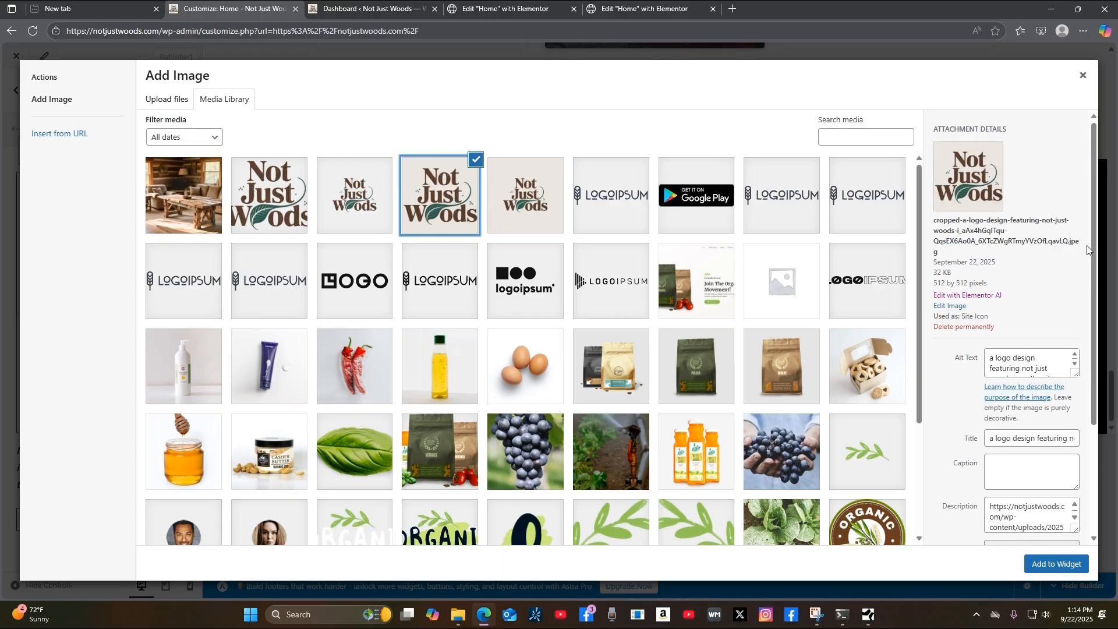
{"action": "left_click", "coordinate": [527, 211]}
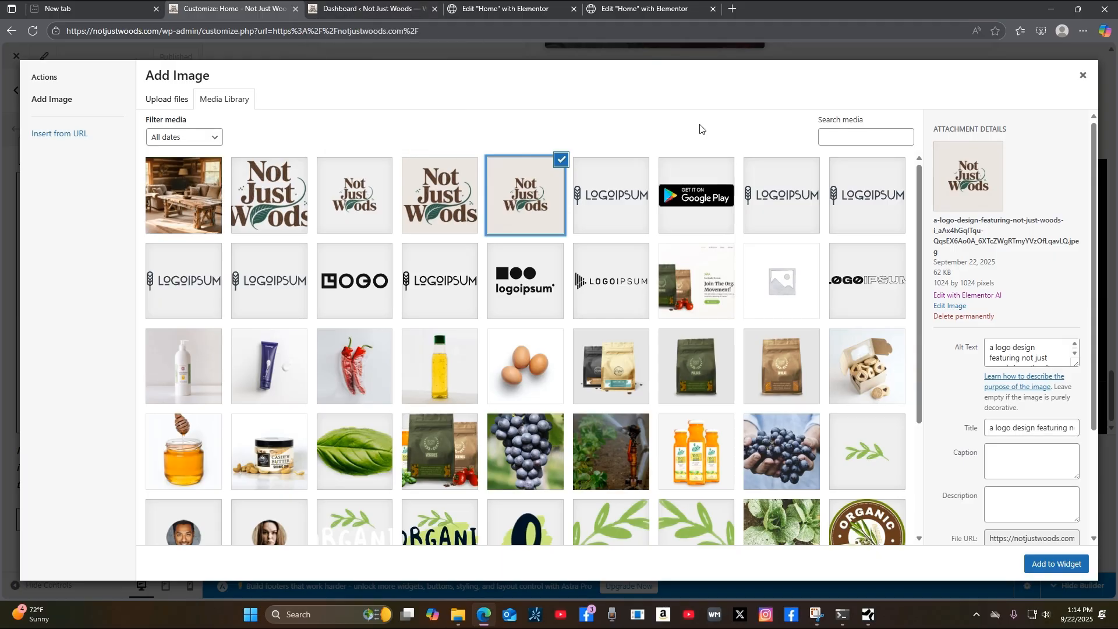
{"action": "left_click", "coordinate": [285, 213]}
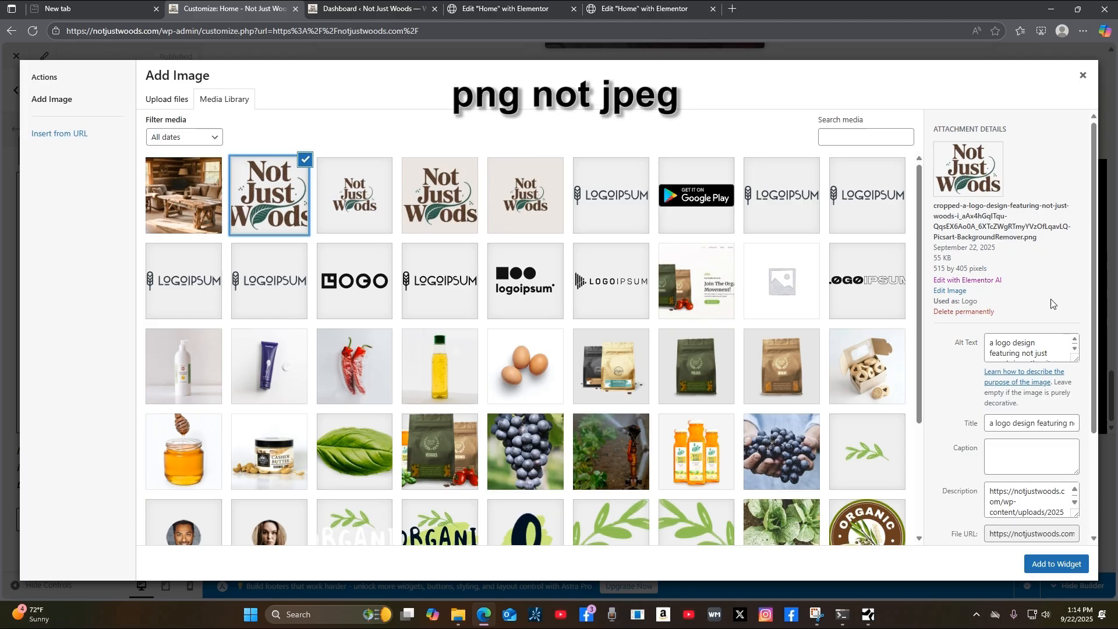
{"action": "left_click", "coordinate": [1071, 565]}
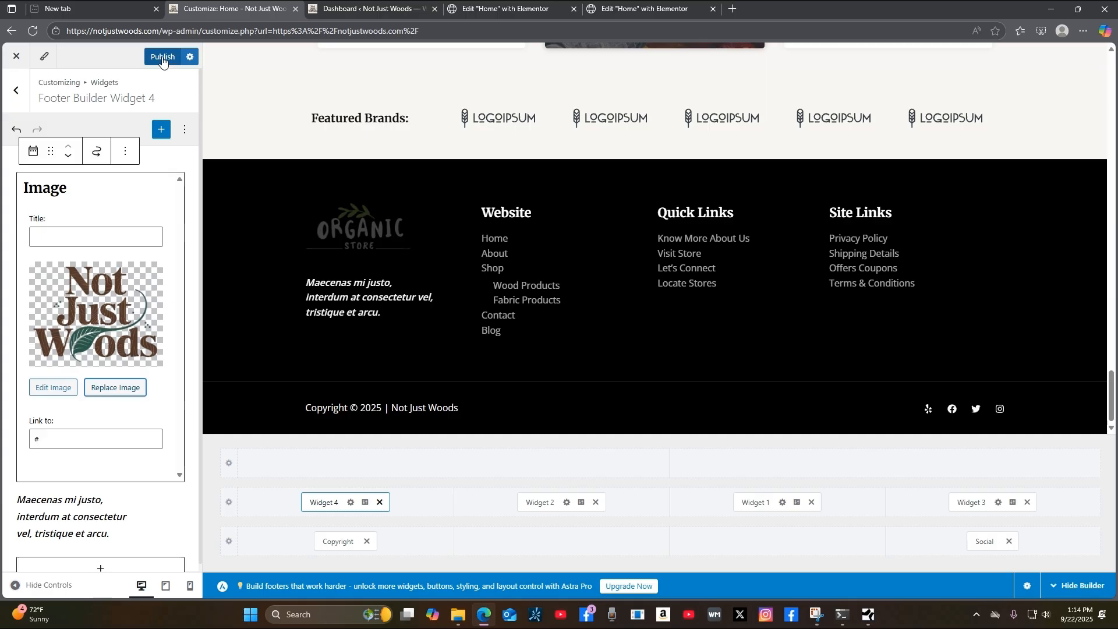
{"action": "left_click", "coordinate": [163, 59]}
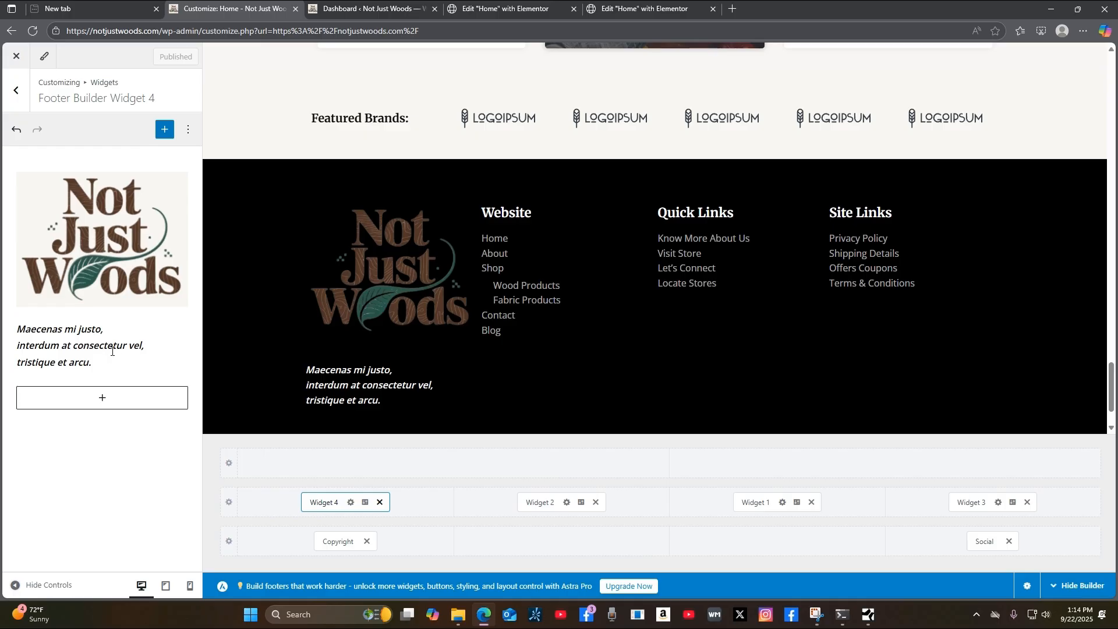
{"action": "mouse_move", "coordinate": [314, 381]}
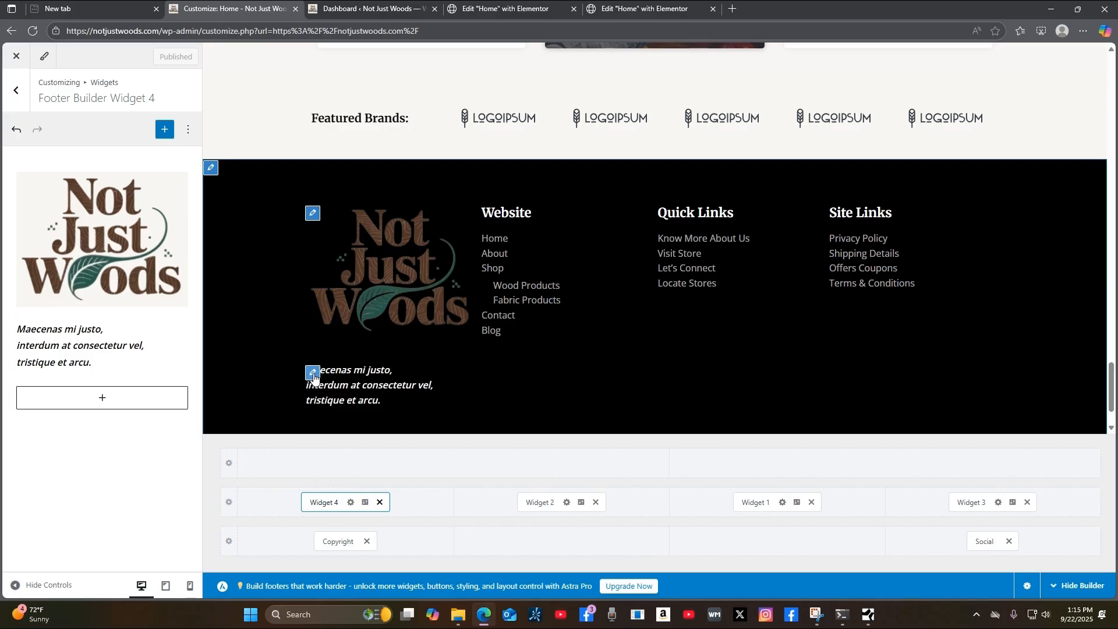
{"action": "left_click", "coordinate": [314, 375]}
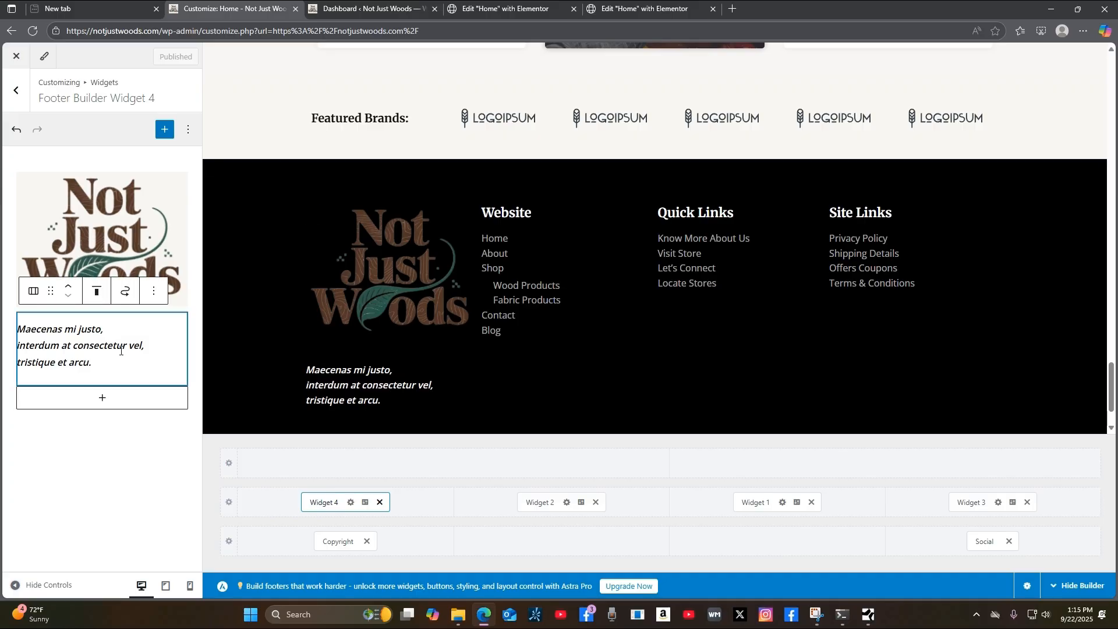
{"action": "left_click", "coordinate": [315, 376]}
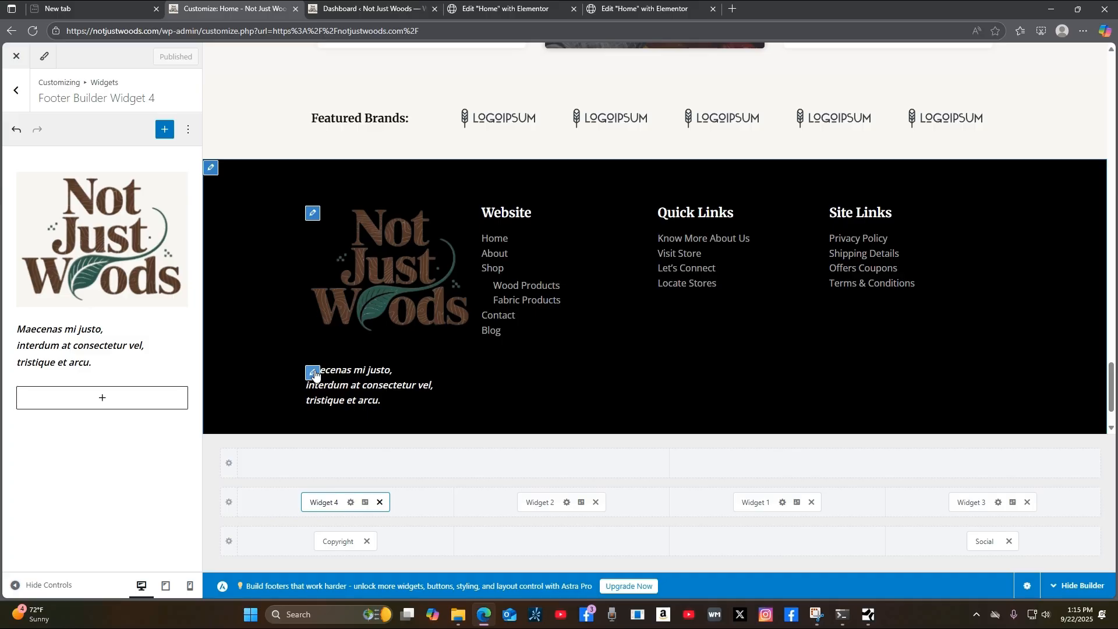
{"action": "right_click", "coordinate": [315, 376]}
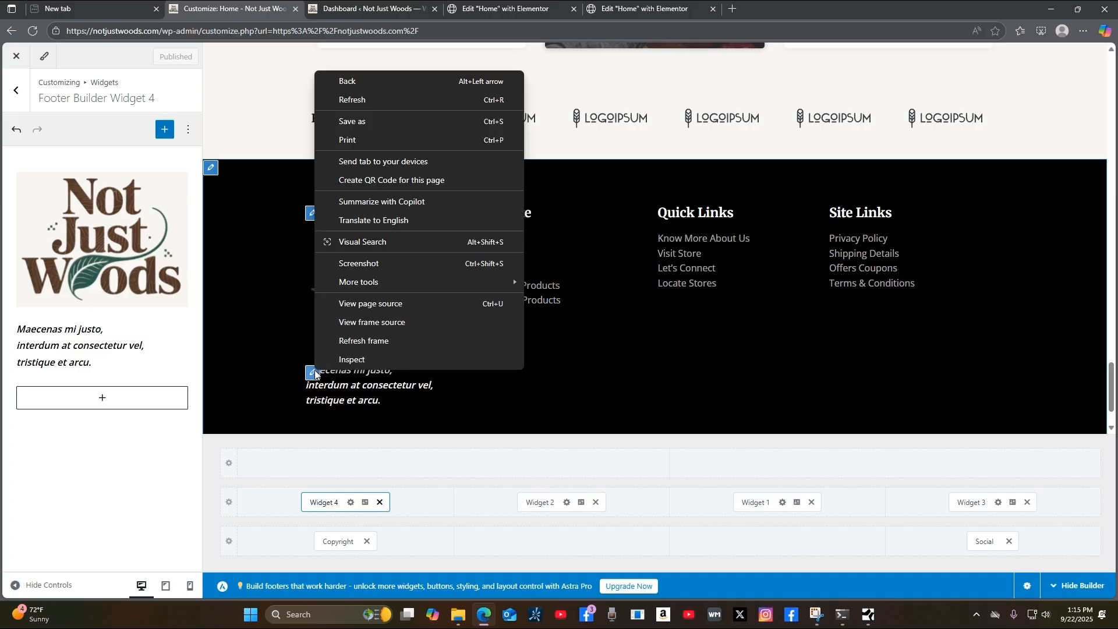
{"action": "left_click", "coordinate": [365, 391]}
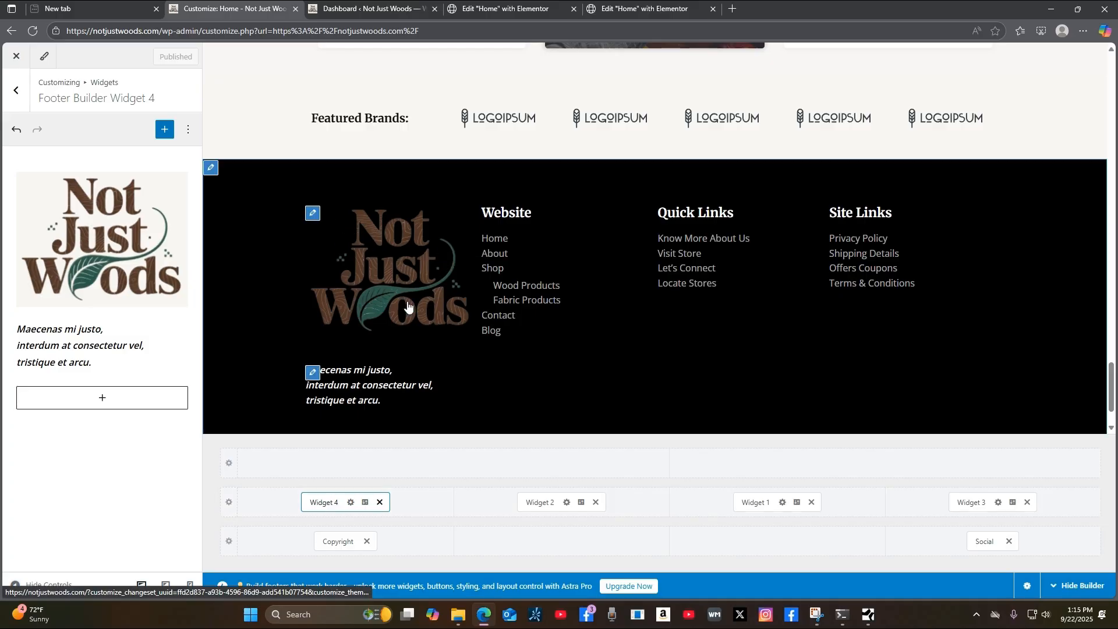
{"action": "left_click", "coordinate": [313, 373]}
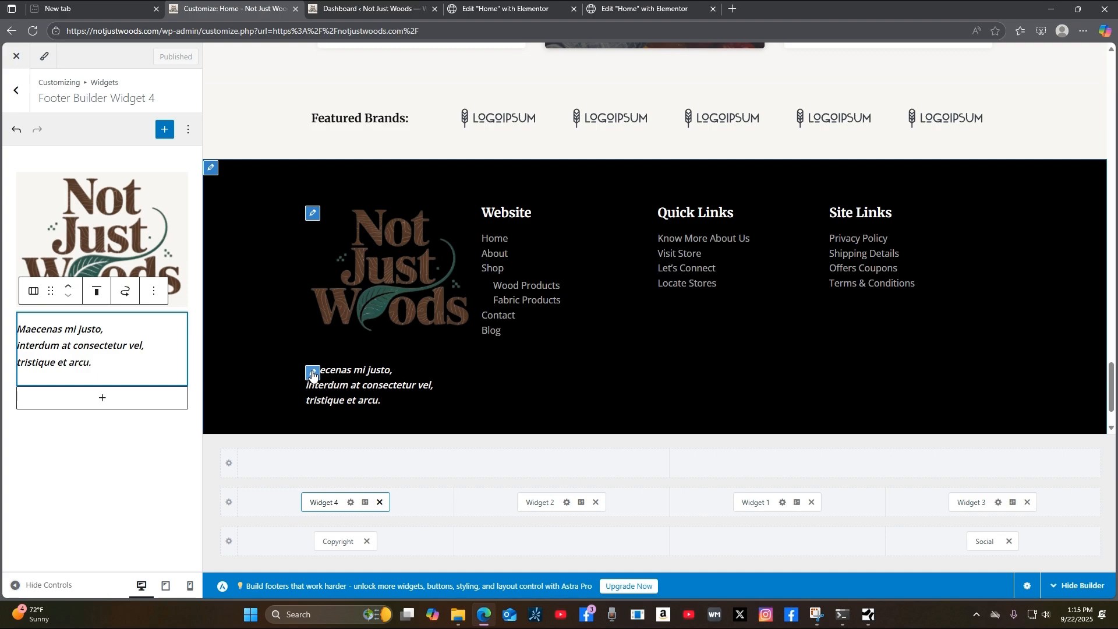
Replace Widget 4's Lorem placeholder with 'Not just wood products we sell other fabric items too!'.
{"action": "triple_click", "coordinate": [96, 366]}
{"action": "left_click", "coordinate": [96, 366]}
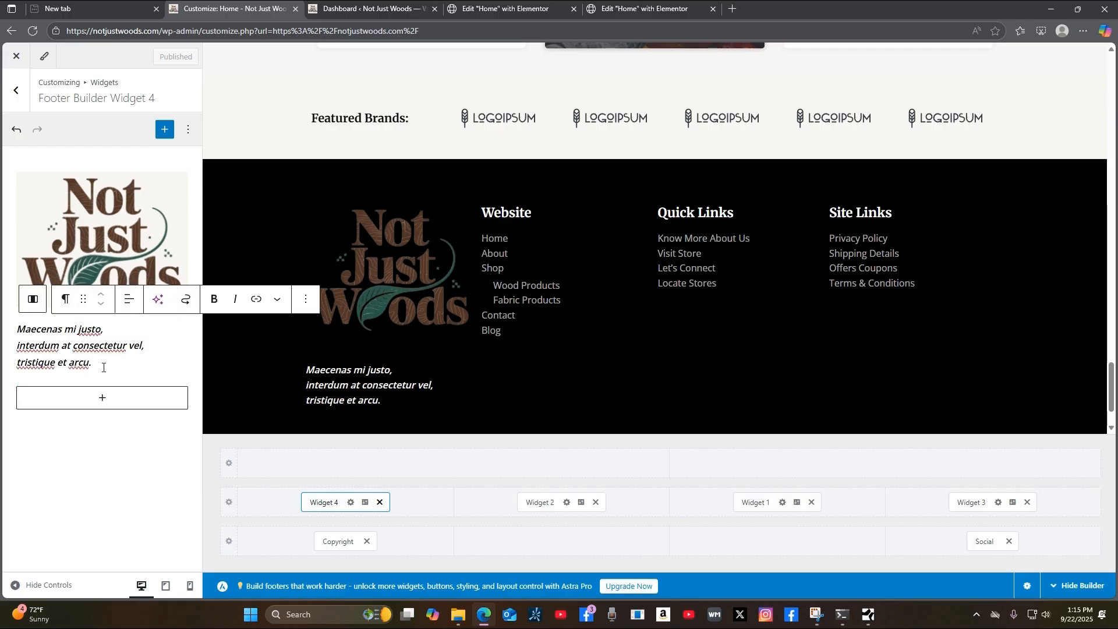
{"action": "key", "text": "BackSpace"}
{"action": "key", "text": "BackSpace"}
{"action": "key", "text": "BackSpace"}
{"action": "key", "text": "BackSpace"}
{"action": "key", "text": "BackSpace"}
{"action": "key", "text": "BackSpace"}
{"action": "key", "text": "BackSpace"}
{"action": "key", "text": "BackSpace"}
{"action": "key", "text": "BackSpace"}
{"action": "key", "text": "BackSpace"}
{"action": "key", "text": "BackSpace"}
{"action": "key", "text": "BackSpace"}
{"action": "key", "text": "BackSpace"}
{"action": "key", "text": "BackSpace"}
{"action": "key", "text": "BackSpace"}
{"action": "key", "text": "BackSpace"}
{"action": "key", "text": "BackSpace"}
{"action": "key", "text": "BackSpace"}
{"action": "key", "text": "BackSpace"}
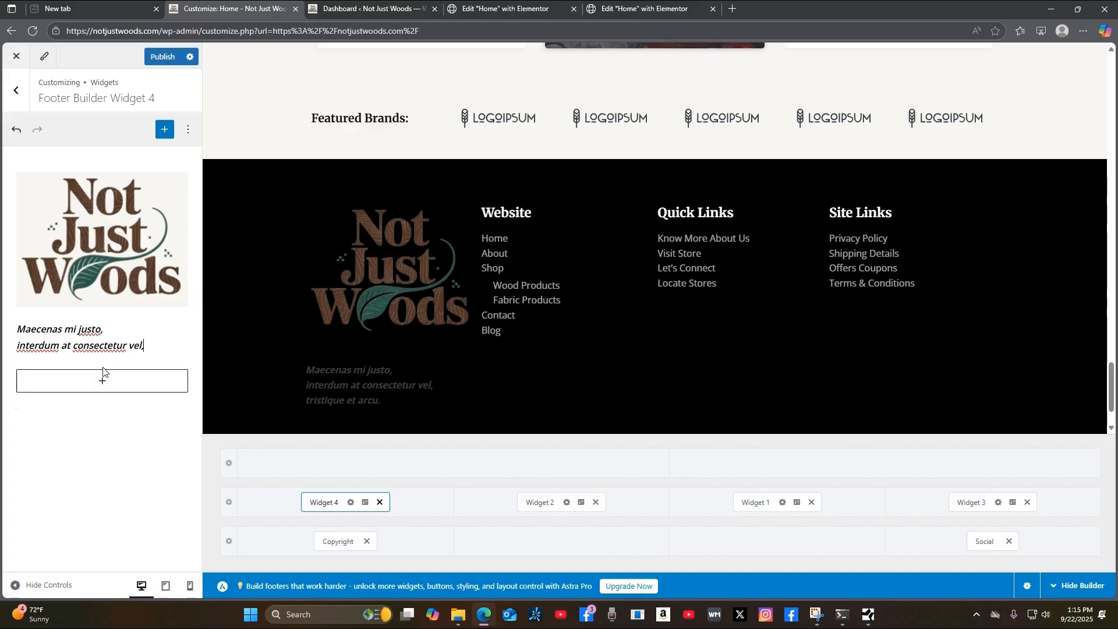
{"action": "key", "text": "BackSpace"}
{"action": "key", "text": "BackSpace"}
{"action": "key", "text": "BackSpace"}
{"action": "key", "text": "BackSpace"}
{"action": "key", "text": "BackSpace"}
{"action": "key", "text": "BackSpace"}
{"action": "key", "text": "BackSpace"}
{"action": "key", "text": "BackSpace"}
{"action": "key", "text": "BackSpace"}
{"action": "key", "text": "BackSpace"}
{"action": "key", "text": "BackSpace"}
{"action": "key", "text": "BackSpace"}
{"action": "key", "text": "BackSpace"}
{"action": "key", "text": "BackSpace"}
{"action": "key", "text": "BackSpace"}
{"action": "key", "text": "BackSpace"}
{"action": "key", "text": "BackSpace"}
{"action": "key", "text": "BackSpace"}
{"action": "key", "text": "BackSpace"}
{"action": "key", "text": "BackSpace"}
{"action": "key", "text": "BackSpace"}
{"action": "key", "text": "BackSpace"}
{"action": "key", "text": "BackSpace"}
{"action": "key", "text": "BackSpace"}
{"action": "key", "text": "BackSpace"}
{"action": "key", "text": "BackSpace"}
{"action": "key", "text": "BackSpace"}
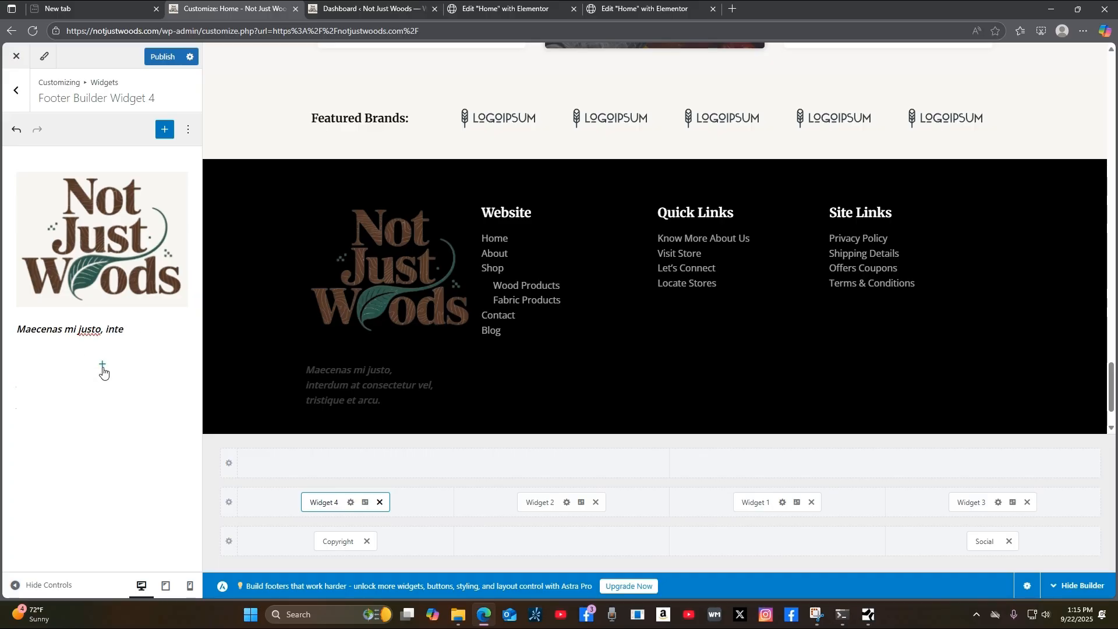
{"action": "key", "text": "BackSpace"}
{"action": "key", "text": "BackSpace"}
{"action": "key", "text": "BackSpace"}
{"action": "key", "text": "BackSpace"}
{"action": "key", "text": "BackSpace"}
{"action": "key", "text": "BackSpace"}
{"action": "key", "text": "BackSpace"}
{"action": "key", "text": "BackSpace"}
{"action": "key", "text": "BackSpace"}
{"action": "key", "text": "BackSpace"}
{"action": "key", "text": "BackSpace"}
{"action": "key", "text": "BackSpace"}
{"action": "key", "text": "BackSpace"}
{"action": "key", "text": "BackSpace"}
{"action": "key", "text": "BackSpace"}
{"action": "key", "text": "BackSpace"}
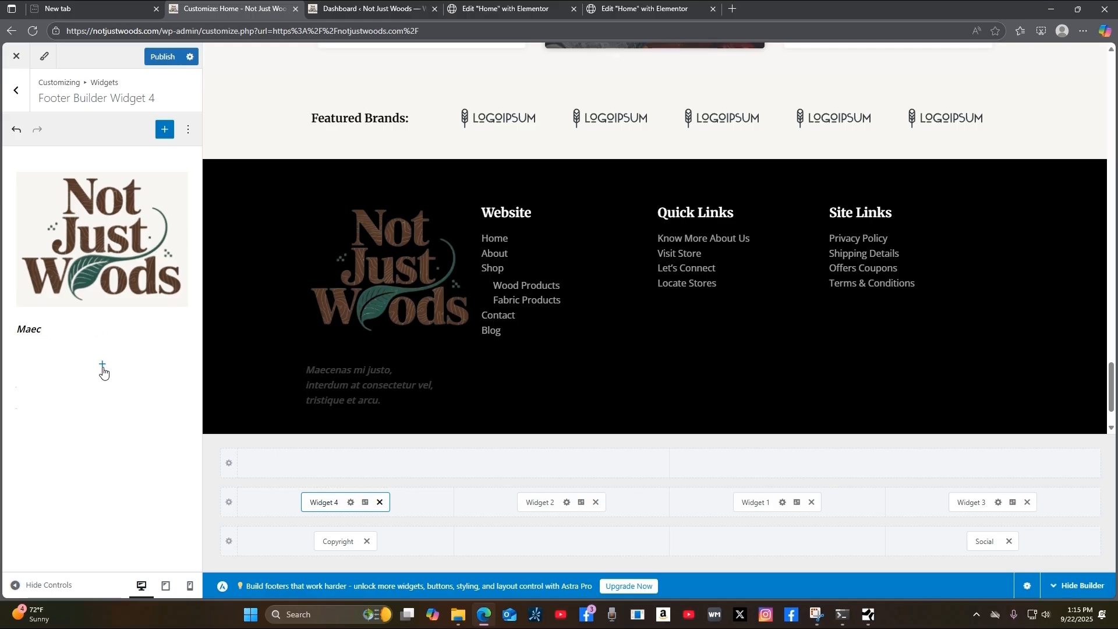
{"action": "key", "text": "BackSpace"}
{"action": "type", "text": "Not just wood pro"}
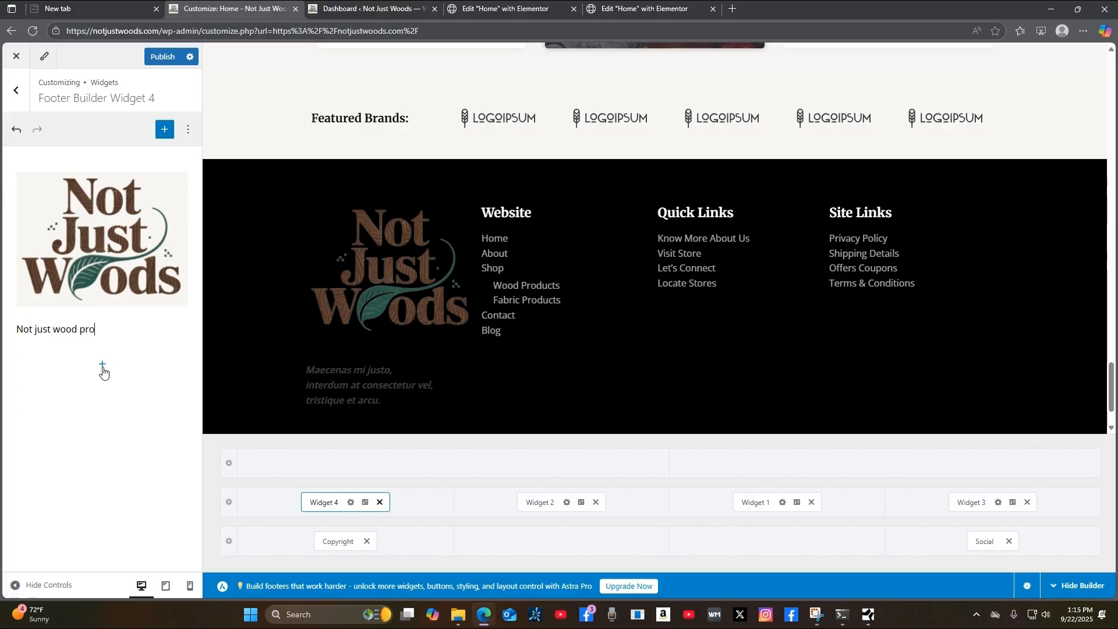
{"action": "type", "text": "ducts we sell"}
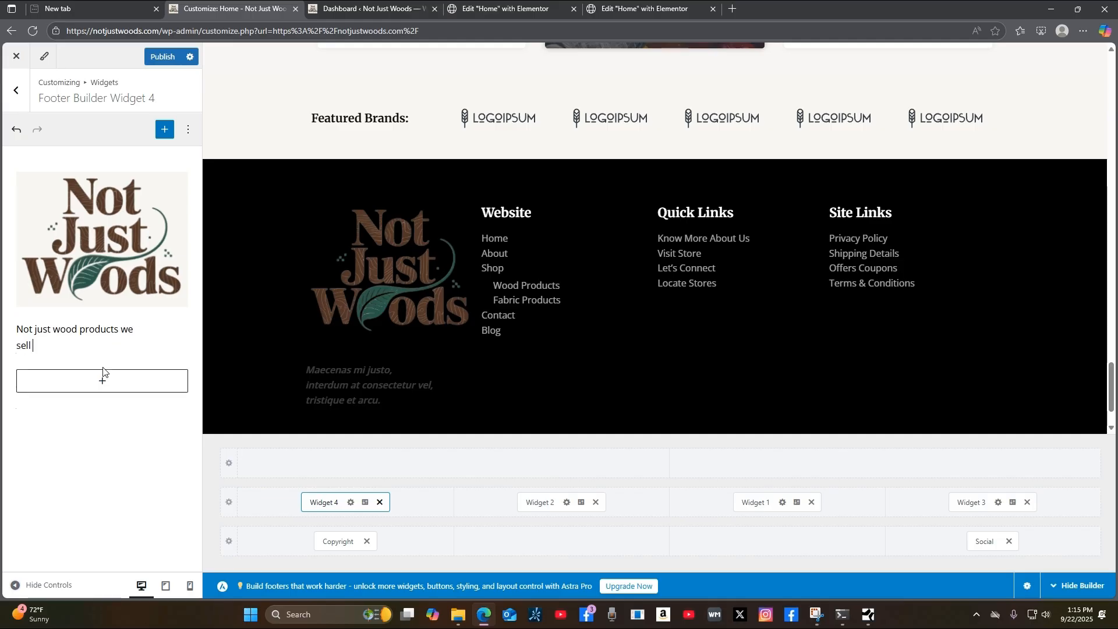
{"action": "type", "text": " other fabric items t"}
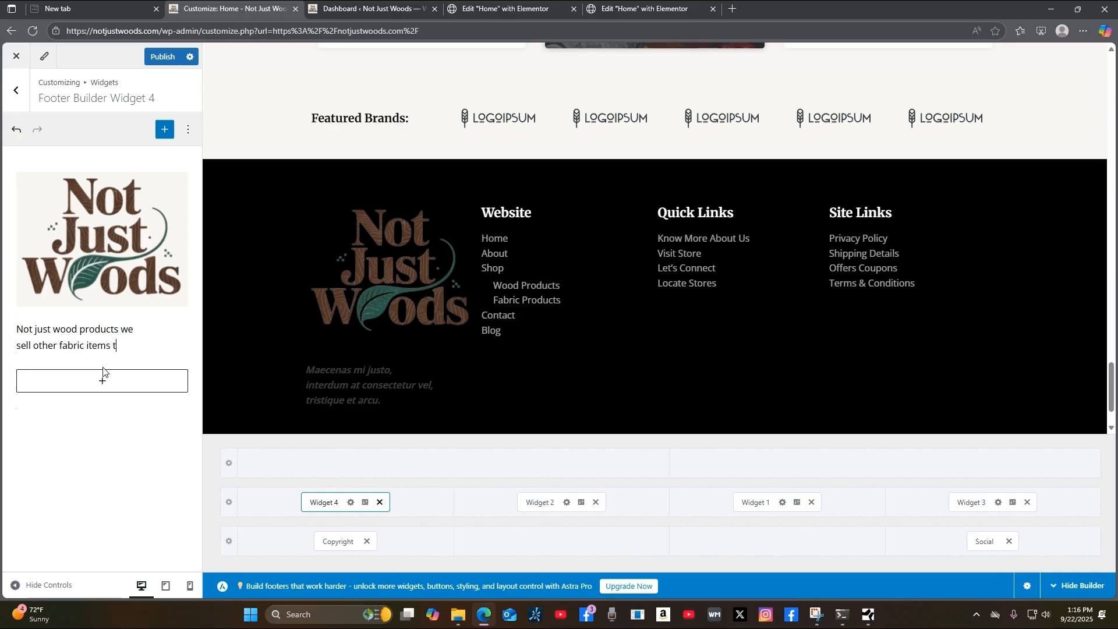
{"action": "type", "text": "oo!"}
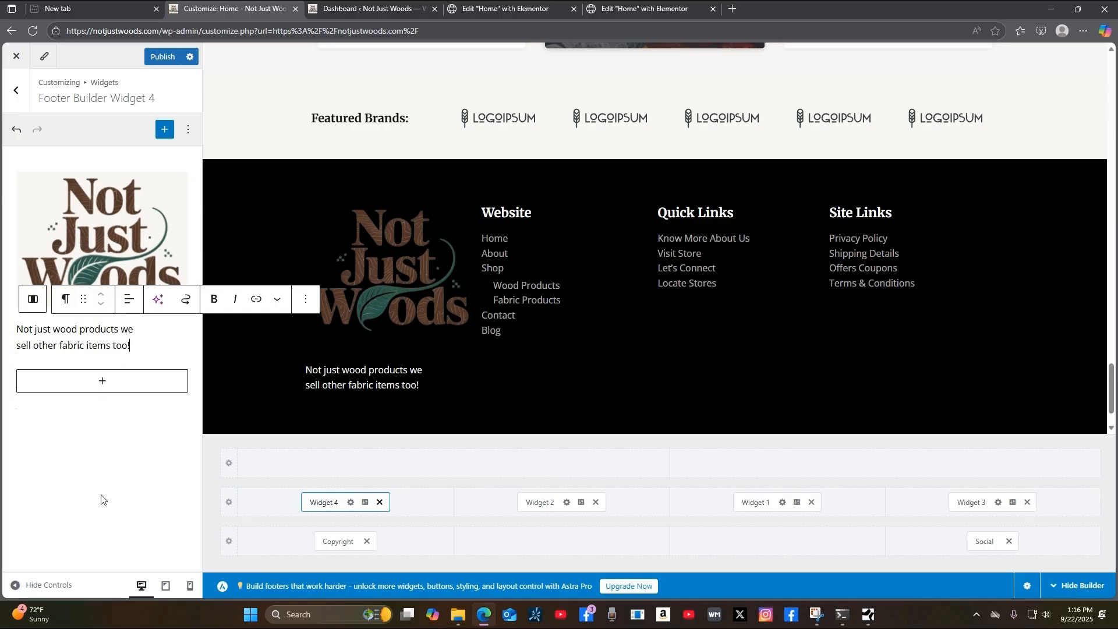
Select the footer's Copyright item, then bring up the Quick Links menu and its four links.
{"action": "left_click", "coordinate": [342, 541]}
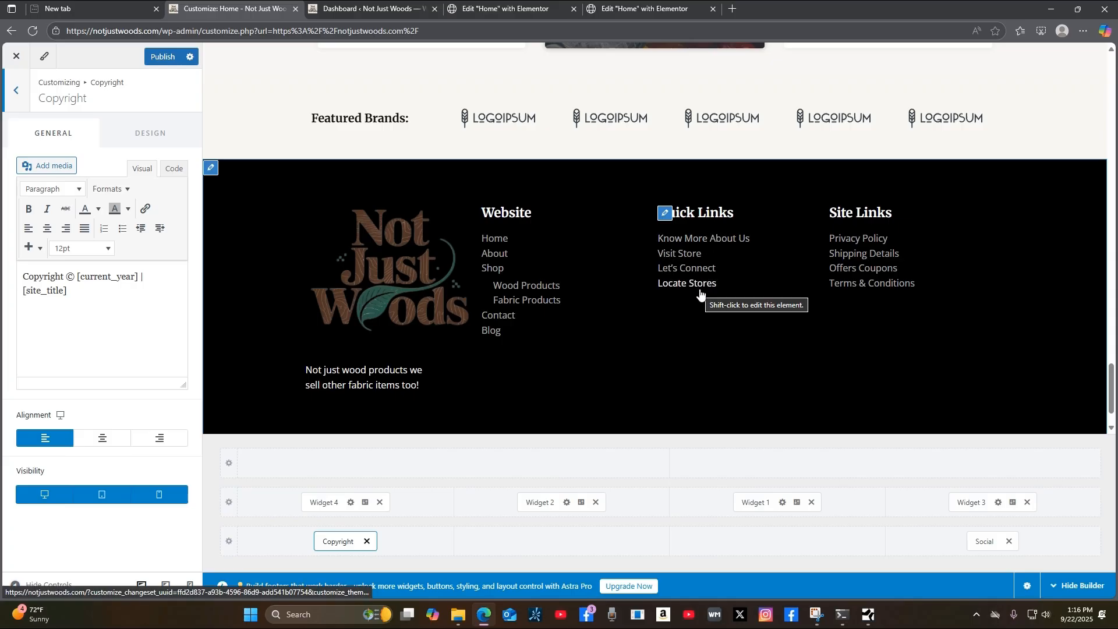
{"action": "left_click", "coordinate": [666, 214]}
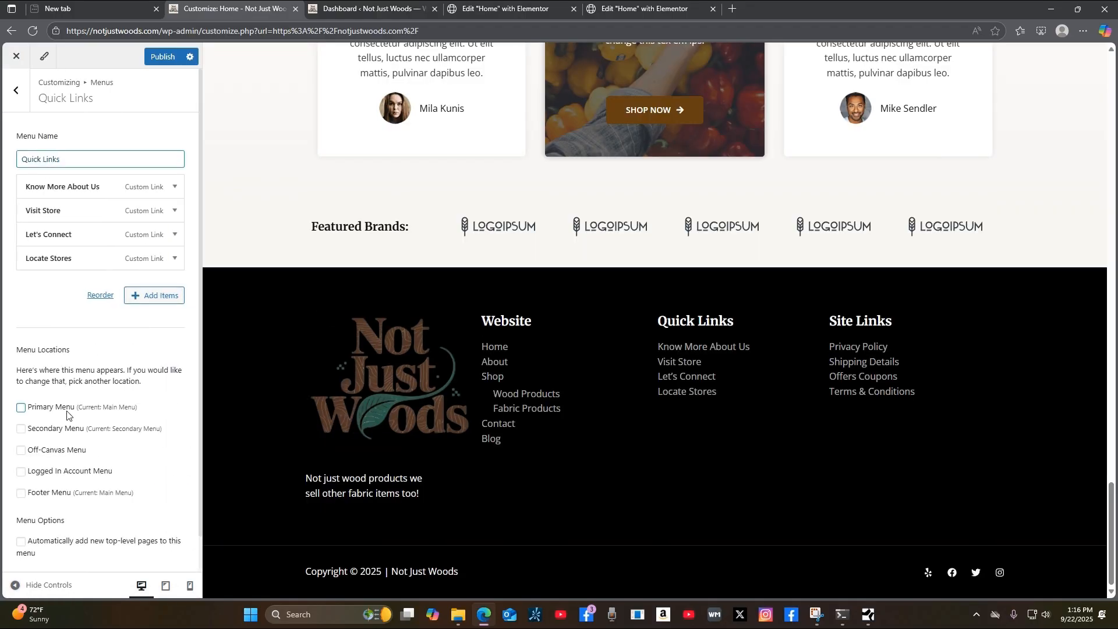
Remove Locate Stores from Quick Links and change Know More About Us's URL from '#' to 'about'.
{"action": "left_click", "coordinate": [175, 259]}
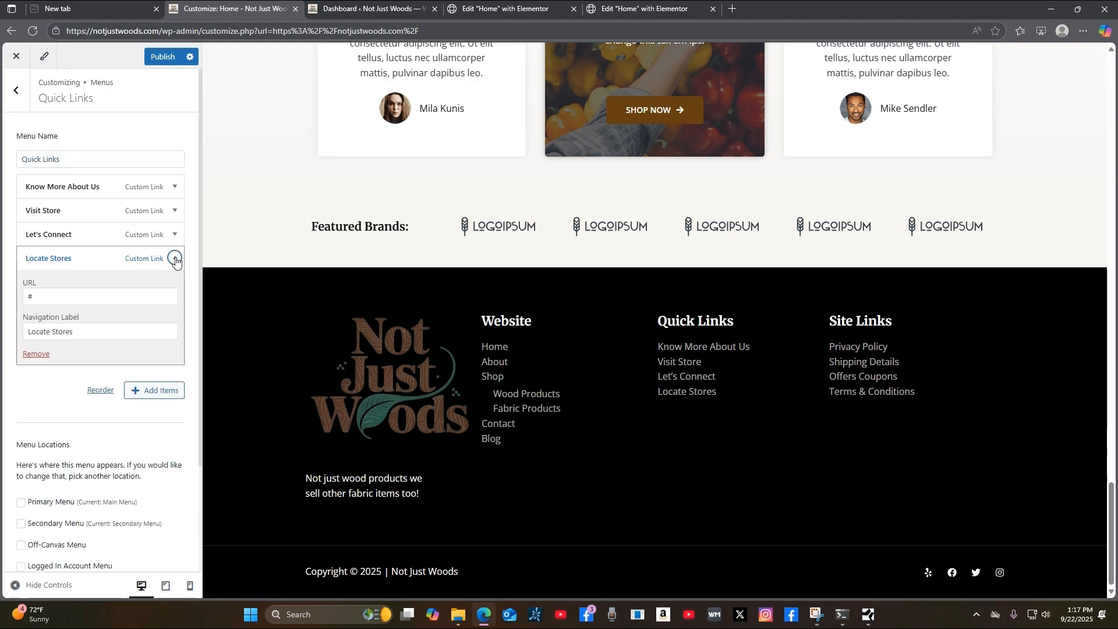
{"action": "left_click", "coordinate": [36, 354]}
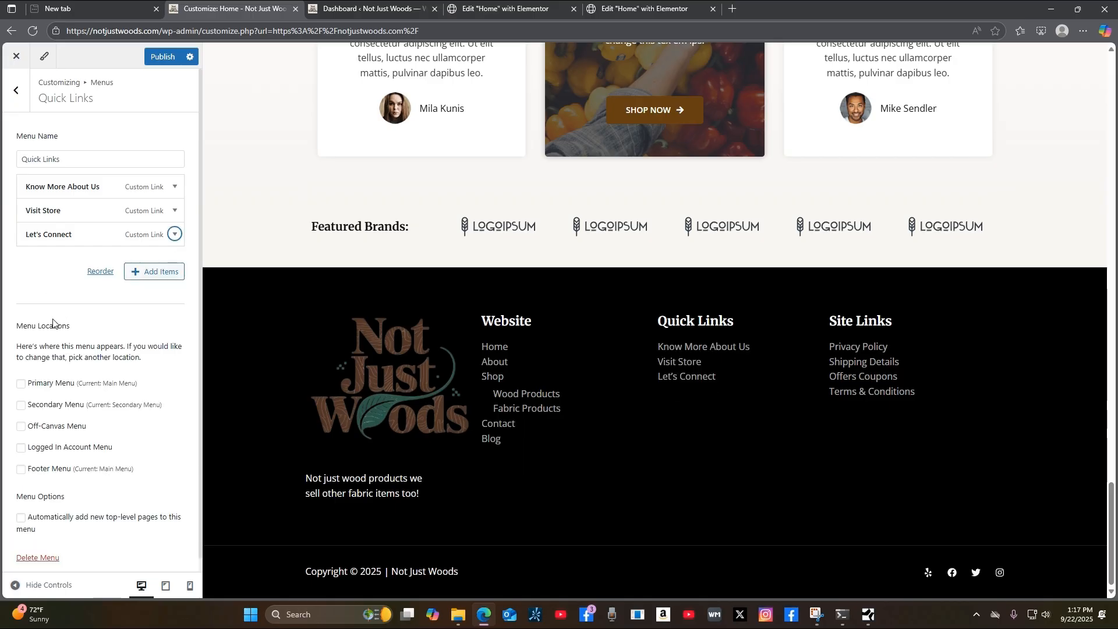
{"action": "left_click", "coordinate": [173, 188]}
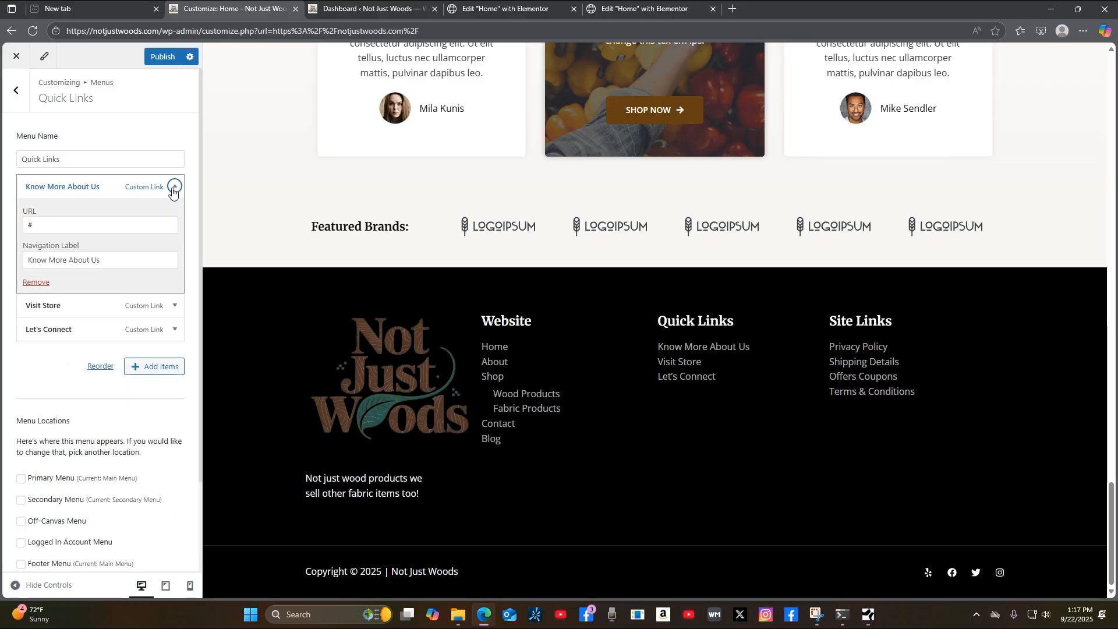
{"action": "left_click", "coordinate": [37, 228]}
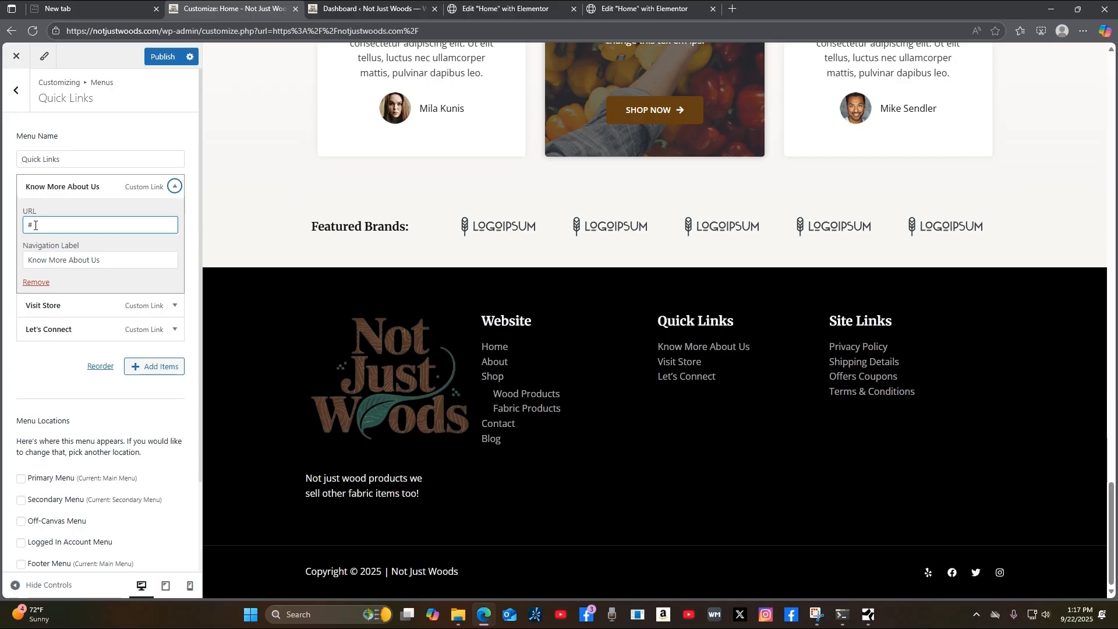
{"action": "double_click", "coordinate": [35, 226]}
{"action": "type", "text": "about"}
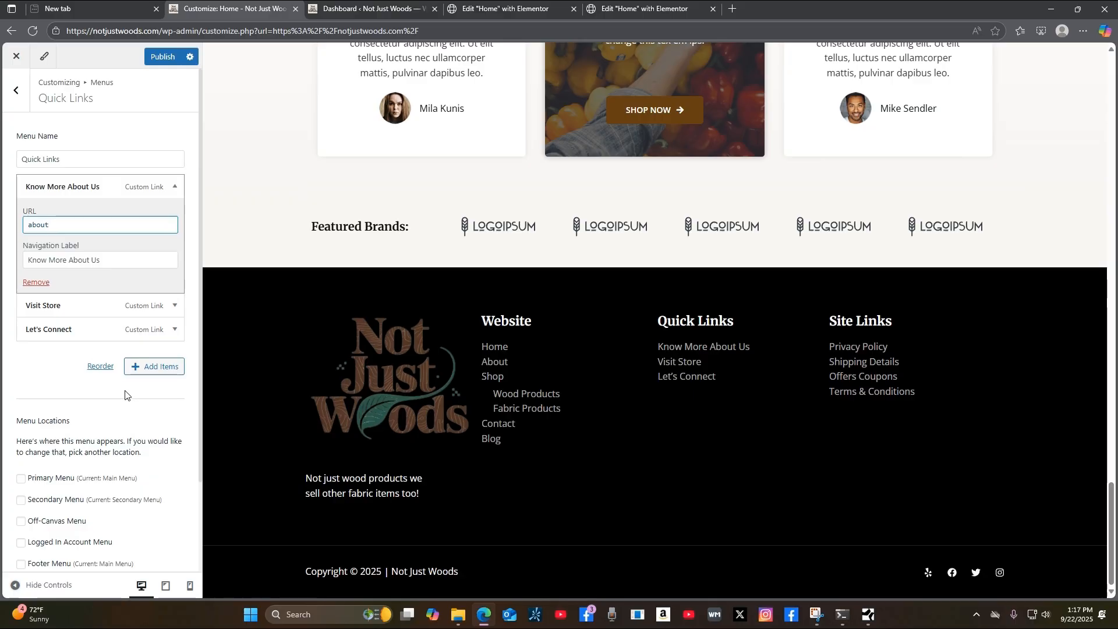
{"action": "left_click", "coordinate": [174, 187]}
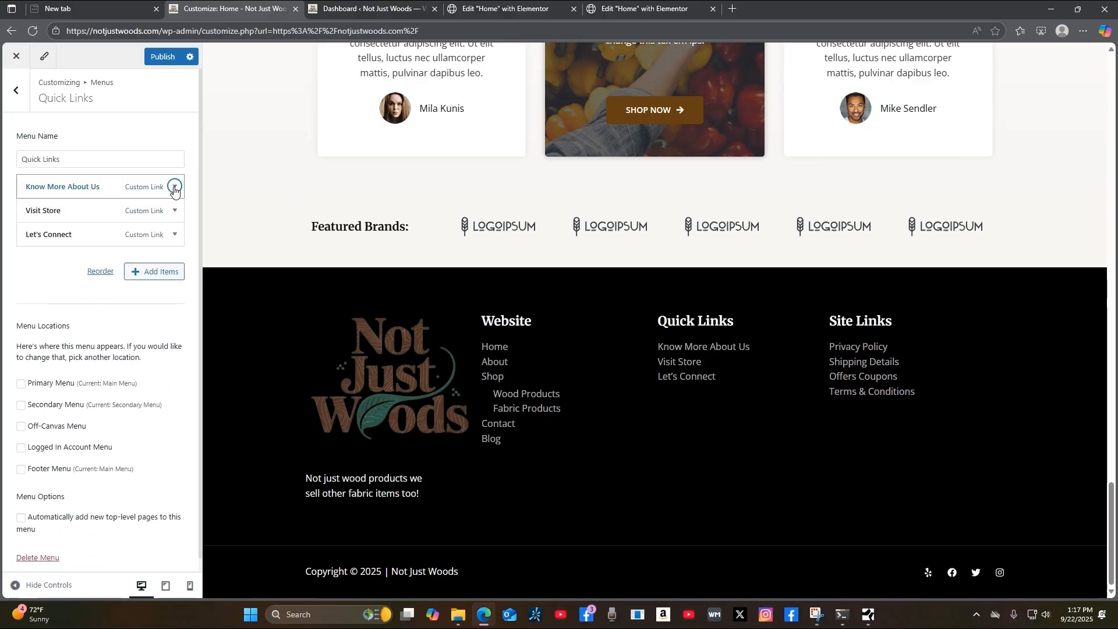
{"action": "left_click", "coordinate": [96, 214]}
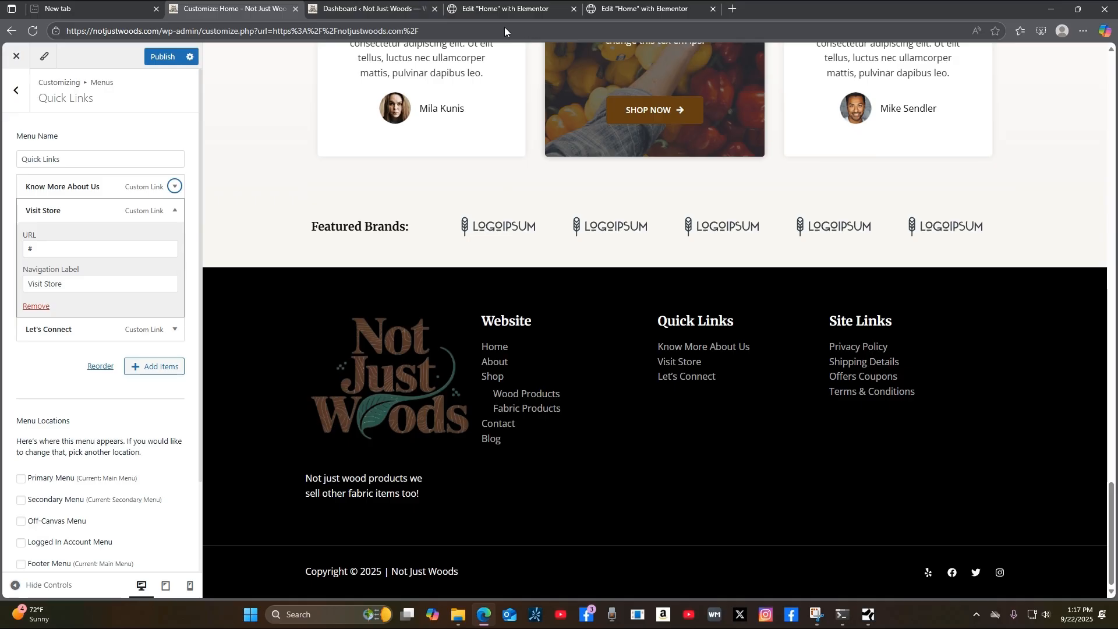
Visit the live site, open Shop, copy its address bar URL, and return to the Customizer.
{"action": "left_click", "coordinate": [351, 13]}
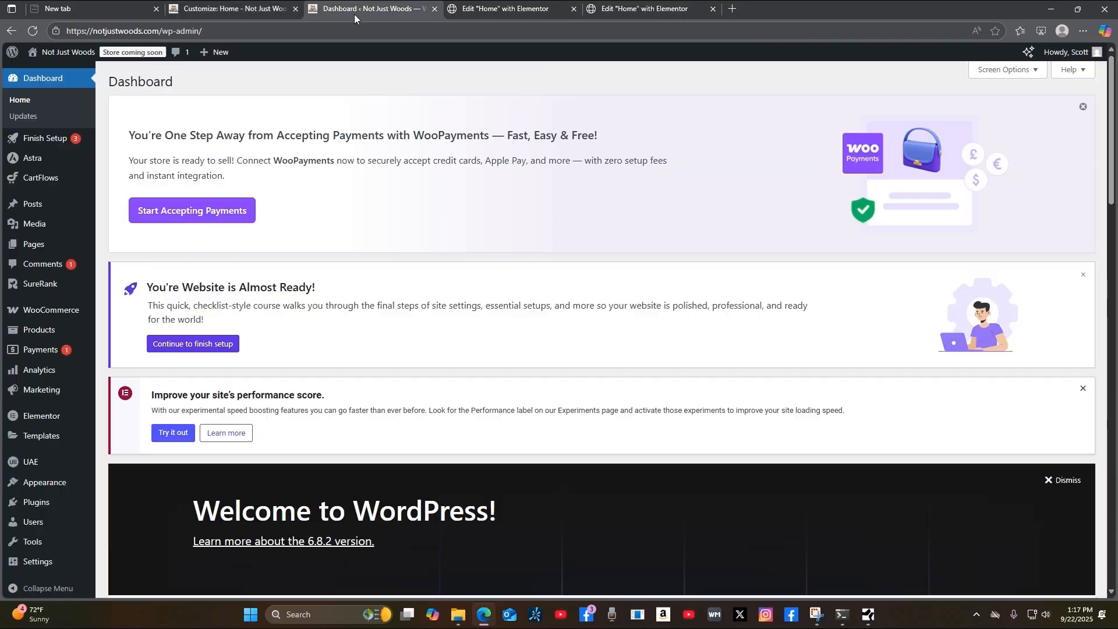
{"action": "left_click", "coordinate": [69, 77]}
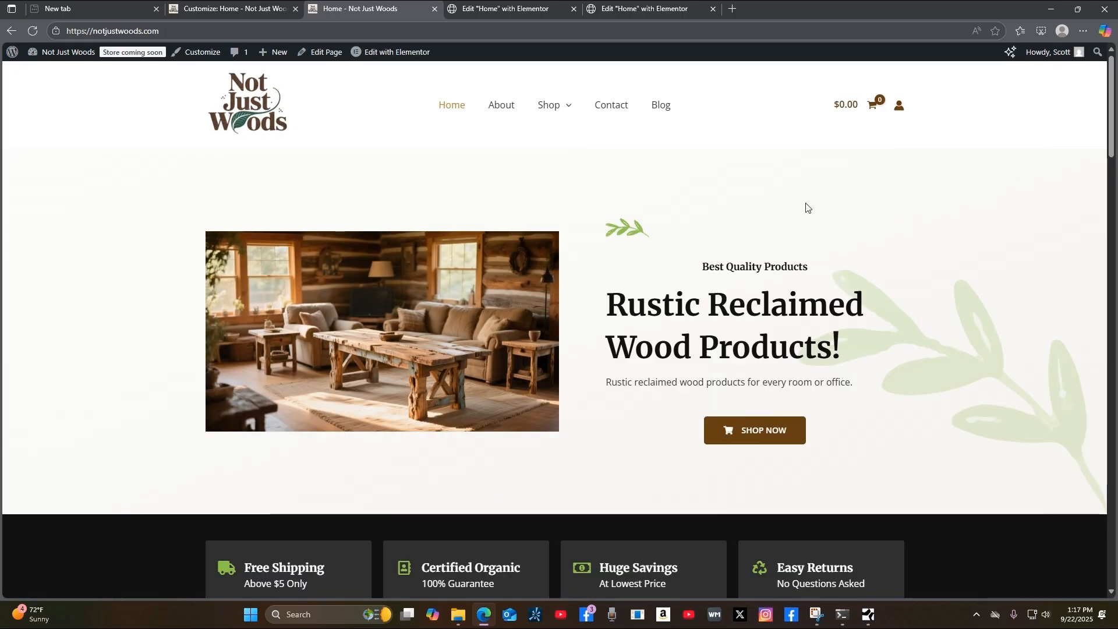
{"action": "mouse_move", "coordinate": [542, 108]}
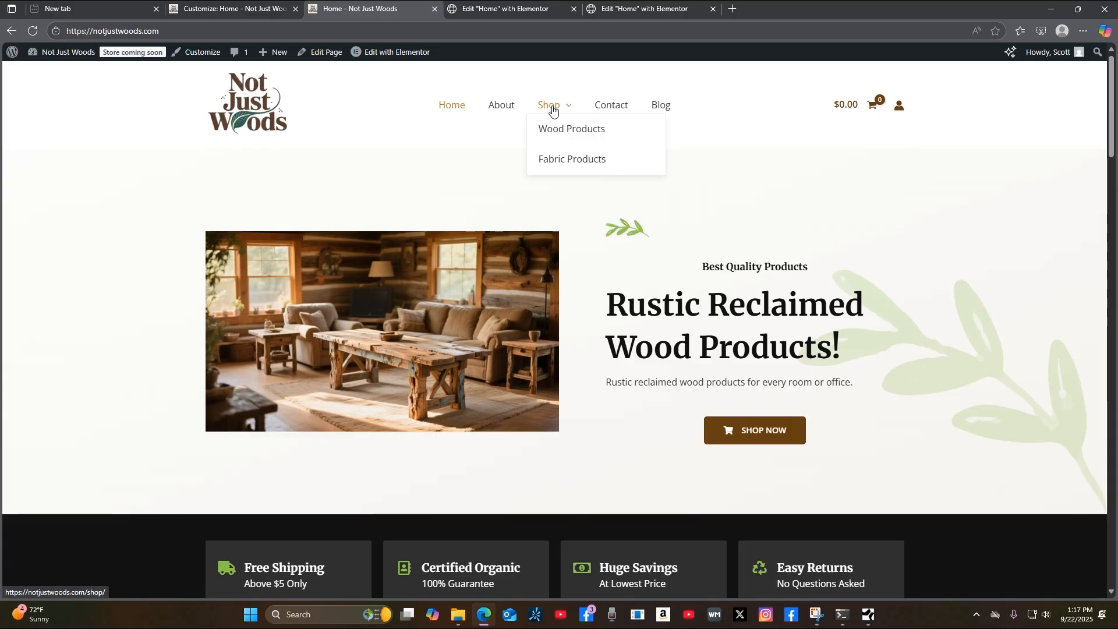
{"action": "left_click", "coordinate": [554, 109]}
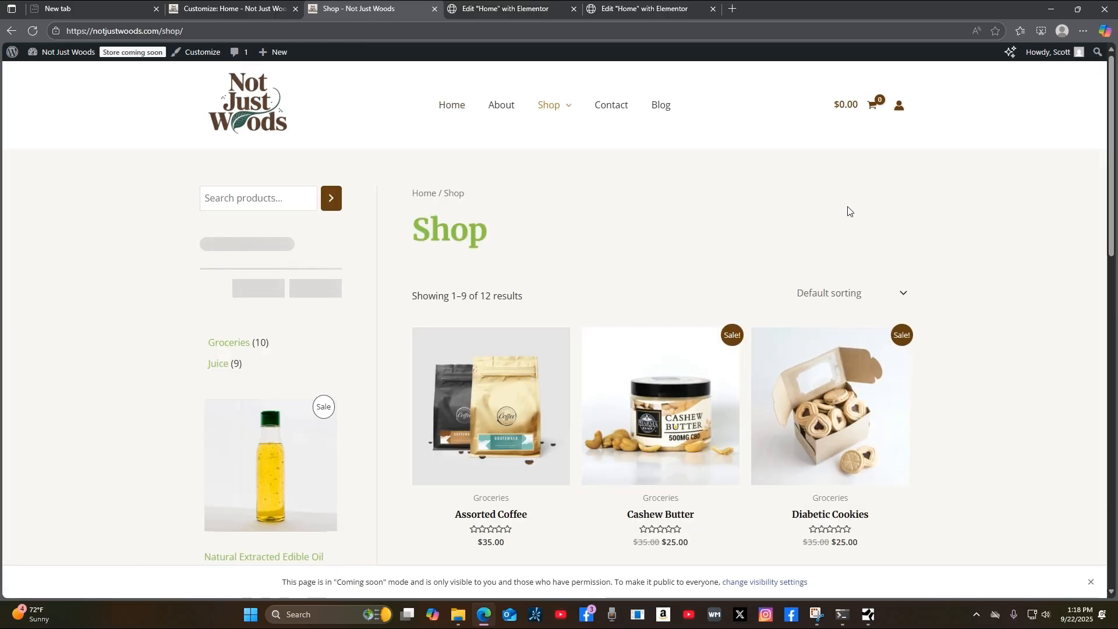
{"action": "left_click", "coordinate": [186, 30]}
{"action": "right_click", "coordinate": [99, 31]}
{"action": "left_click", "coordinate": [141, 160]}
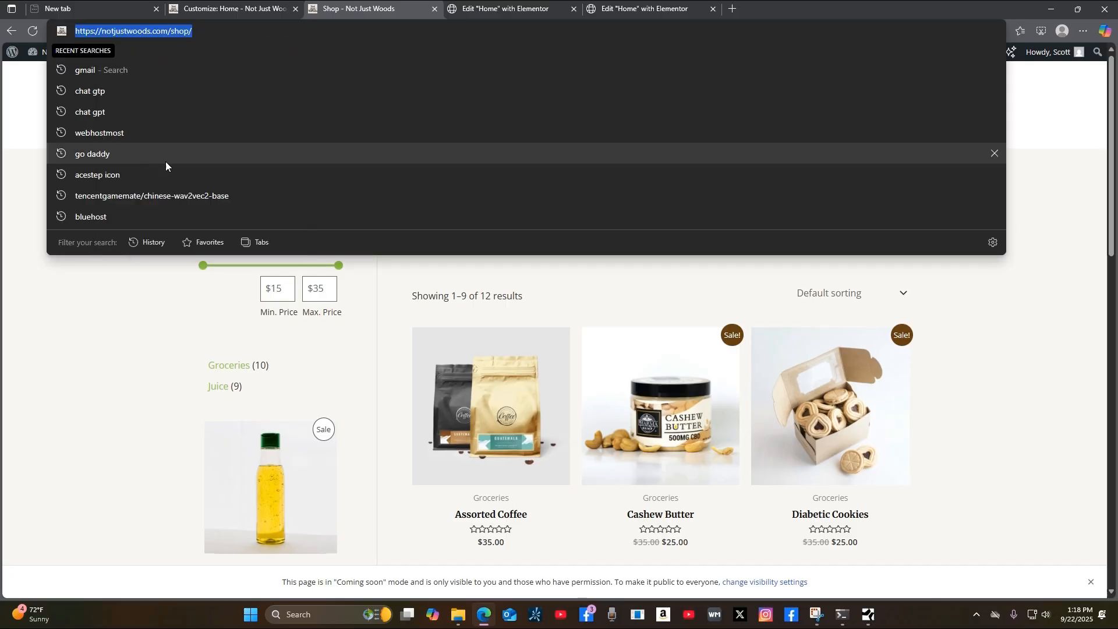
{"action": "left_click", "coordinate": [237, 19]}
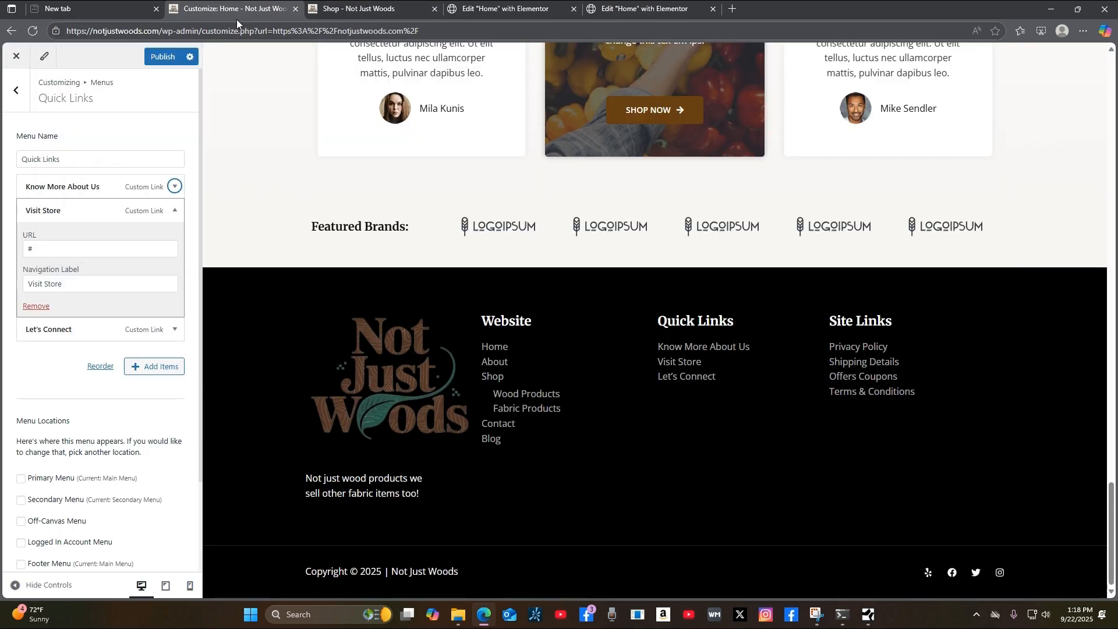
Paste the copied Shop page address over '#' as the Visit Store item's URL.
{"action": "left_click", "coordinate": [32, 249]}
{"action": "double_click", "coordinate": [32, 249]}
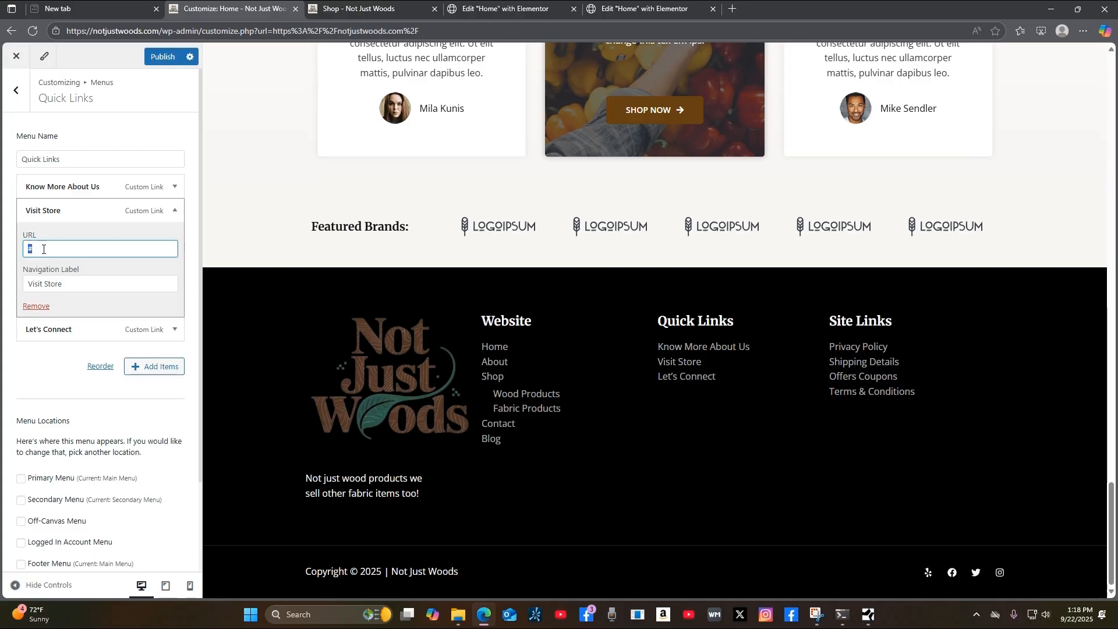
{"action": "key", "text": "ctrl+v"}
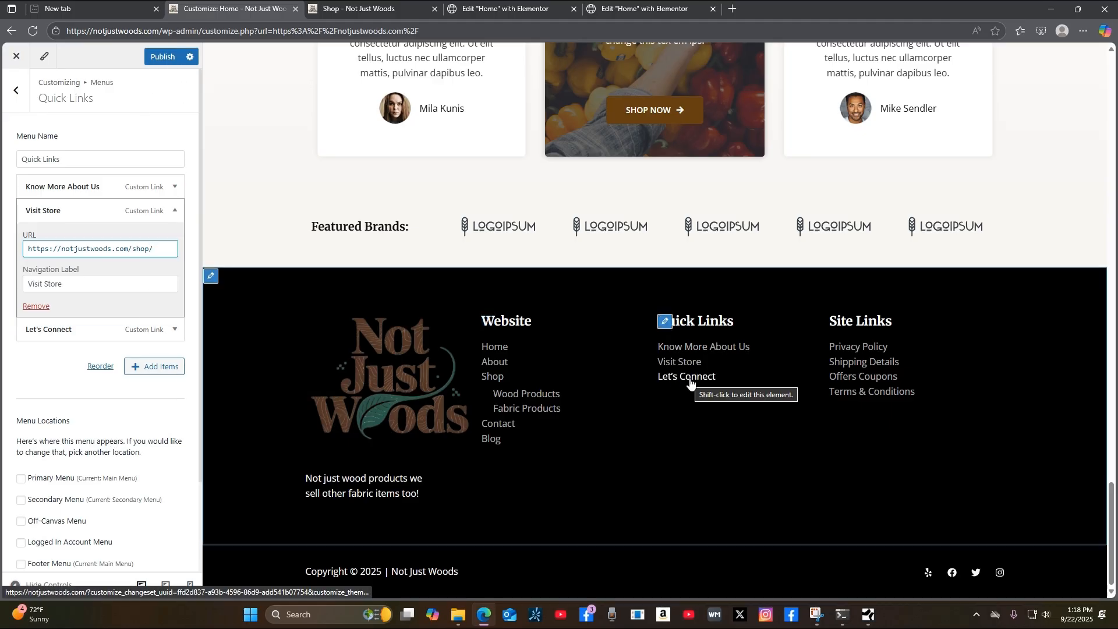
{"action": "left_click", "coordinate": [175, 211]}
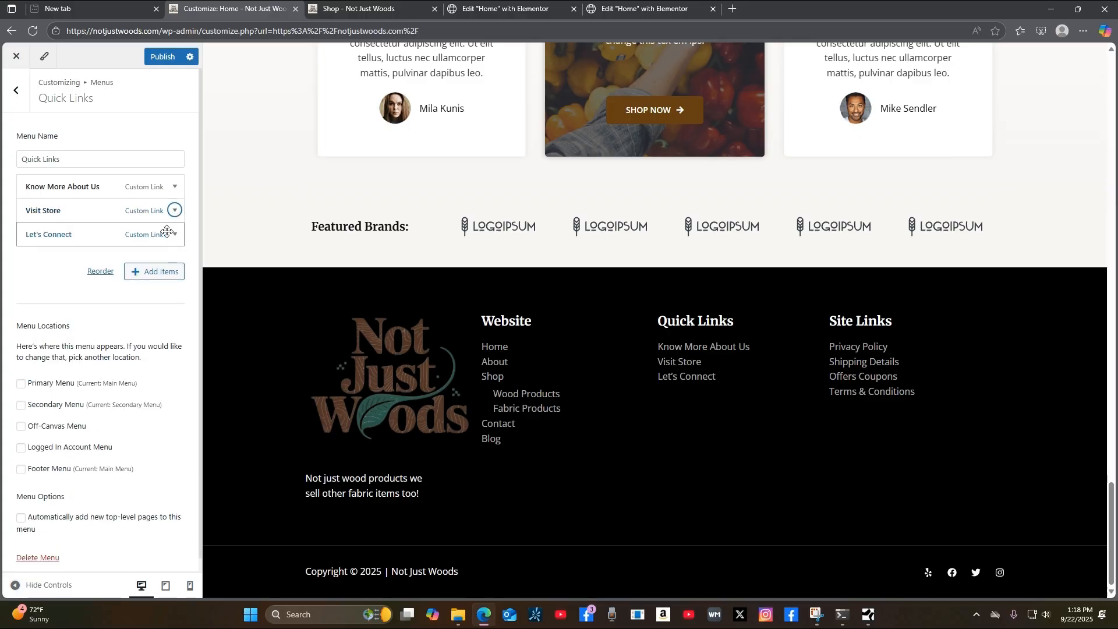
{"action": "left_click", "coordinate": [174, 235]}
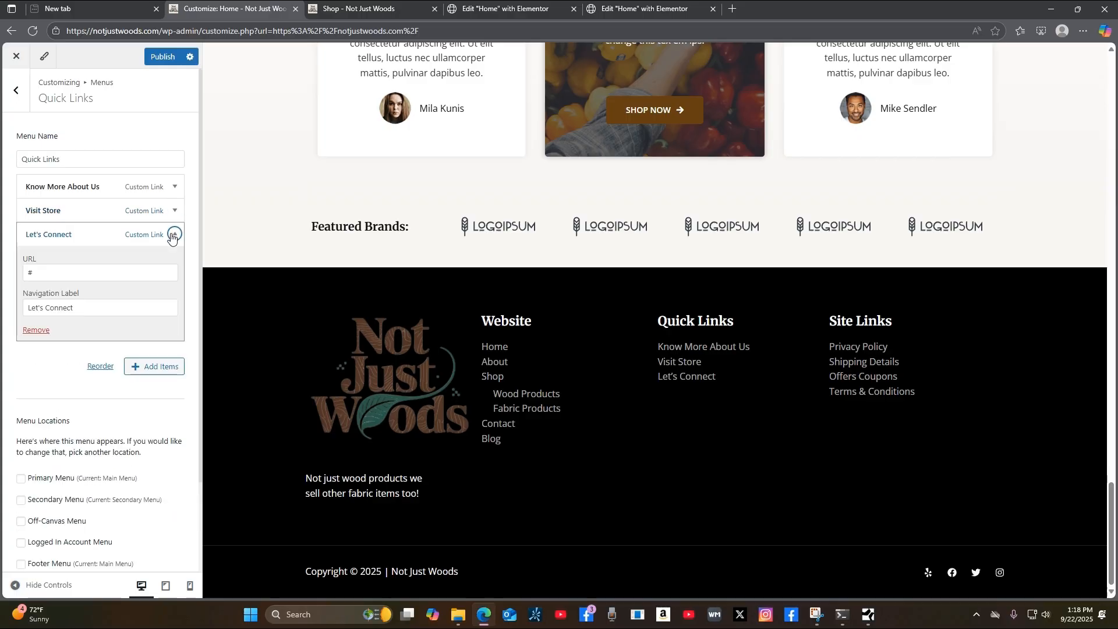
{"action": "left_click", "coordinate": [391, 17]}
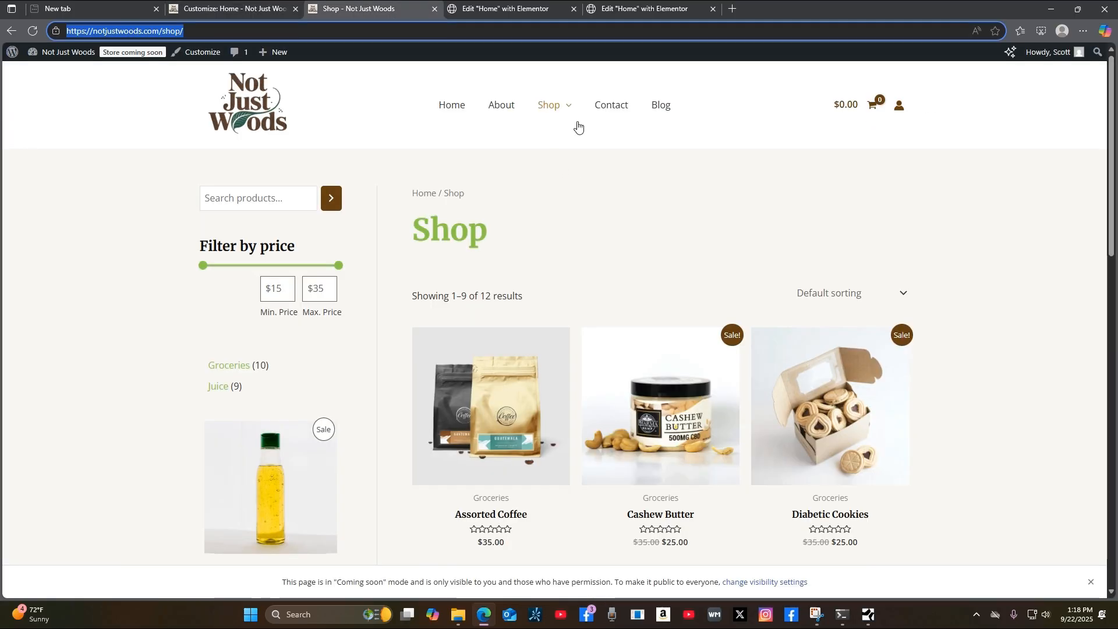
{"action": "left_click", "coordinate": [619, 112]}
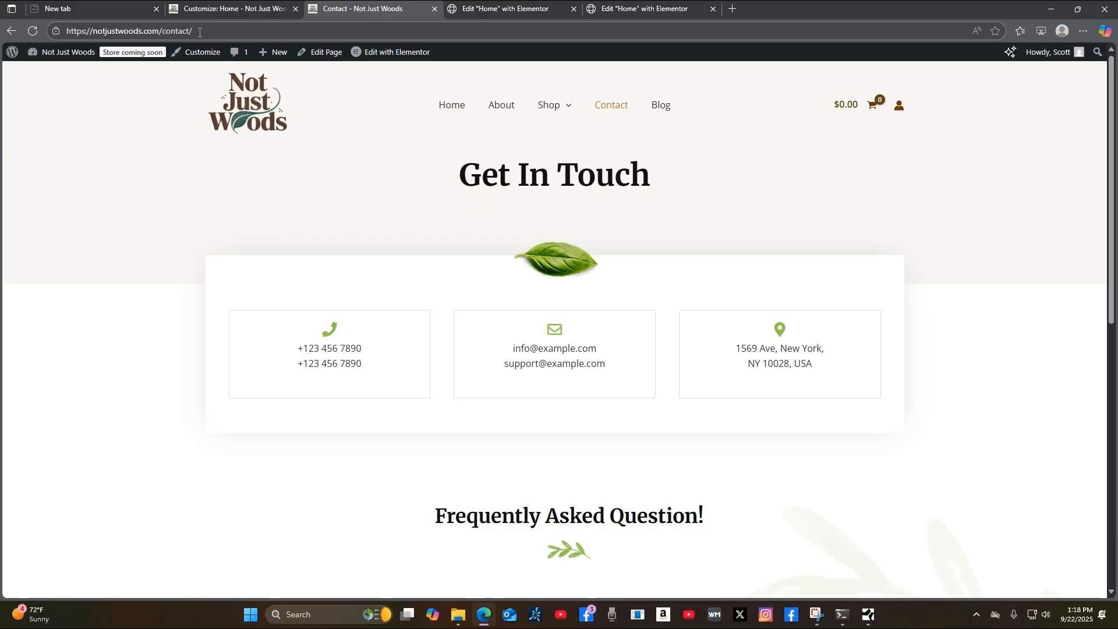
{"action": "left_click", "coordinate": [199, 32]}
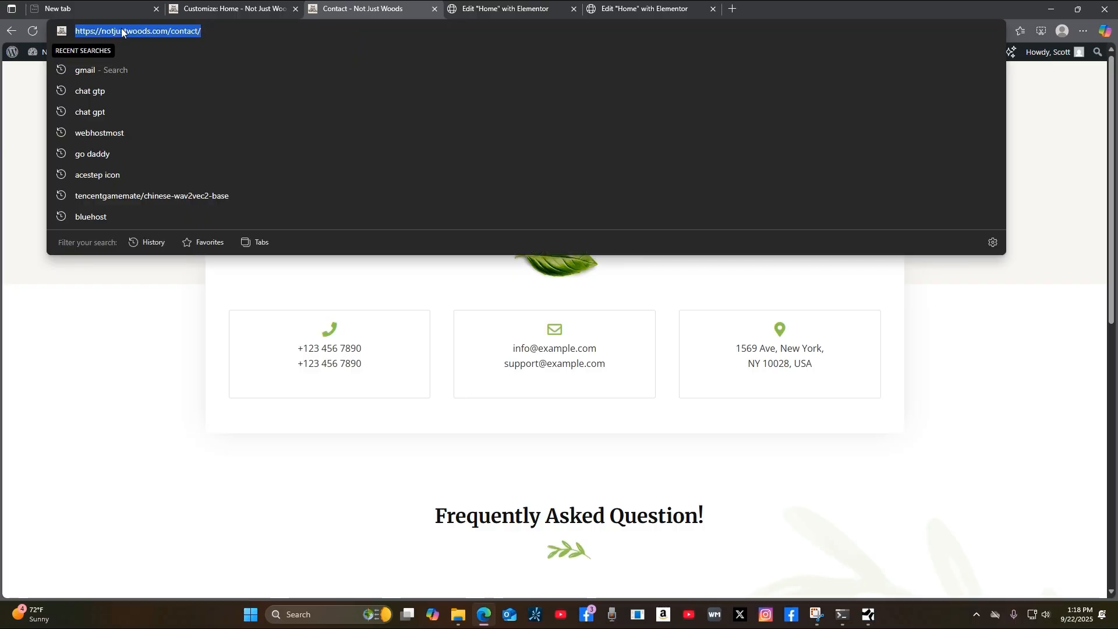
{"action": "right_click", "coordinate": [147, 31]}
{"action": "left_click", "coordinate": [169, 156]}
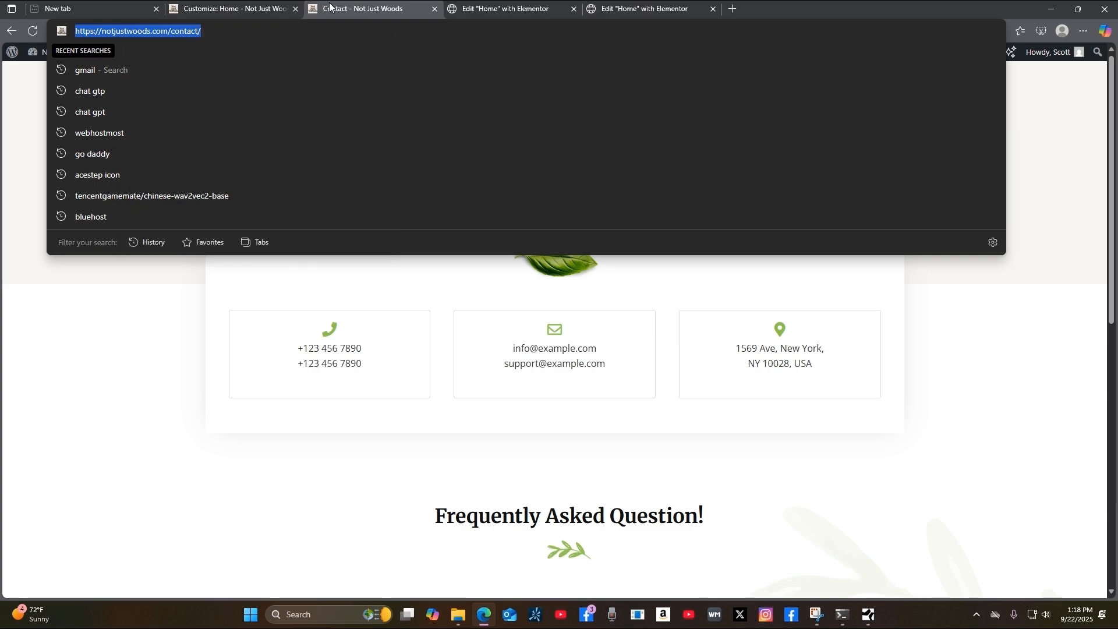
{"action": "left_click", "coordinate": [215, 12]}
{"action": "left_click", "coordinate": [68, 314]}
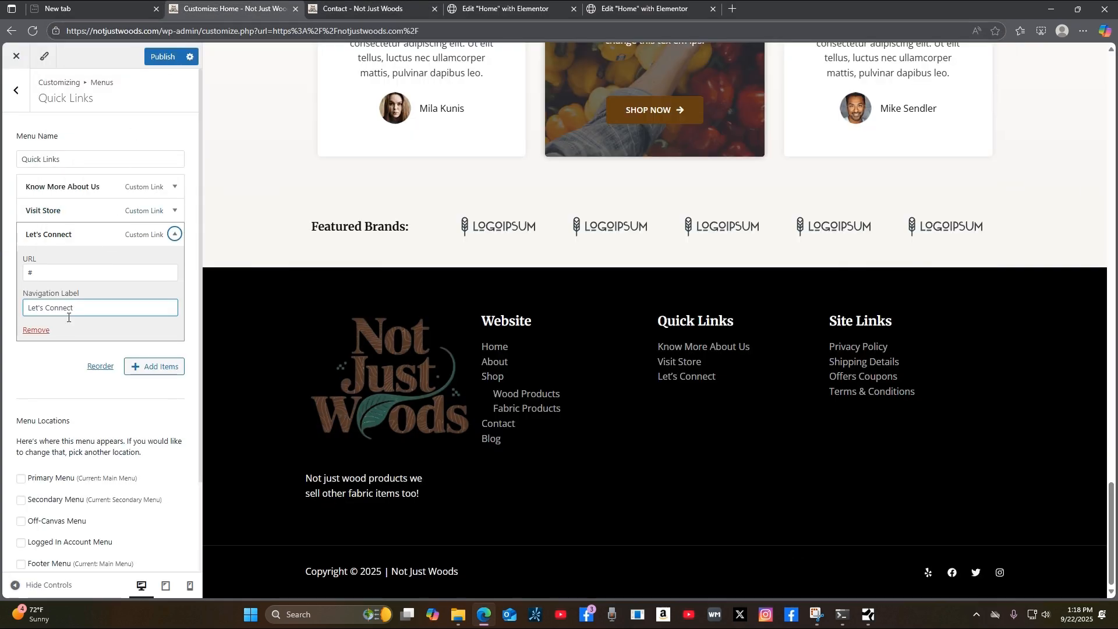
{"action": "left_click", "coordinate": [40, 275]}
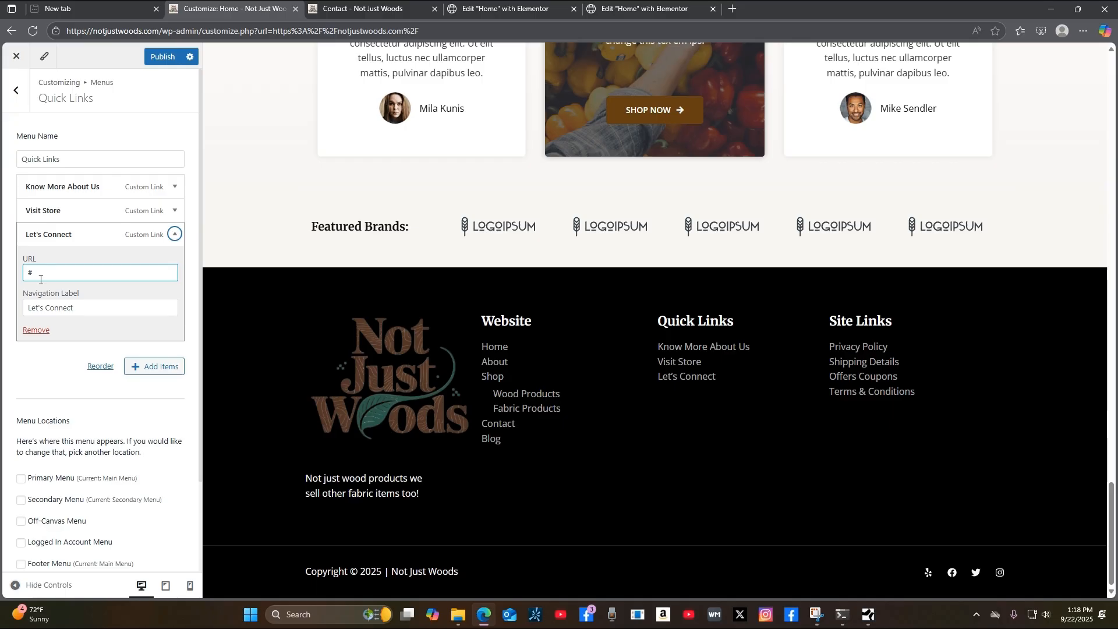
{"action": "double_click", "coordinate": [39, 272]}
{"action": "key", "text": "ctrl+v"}
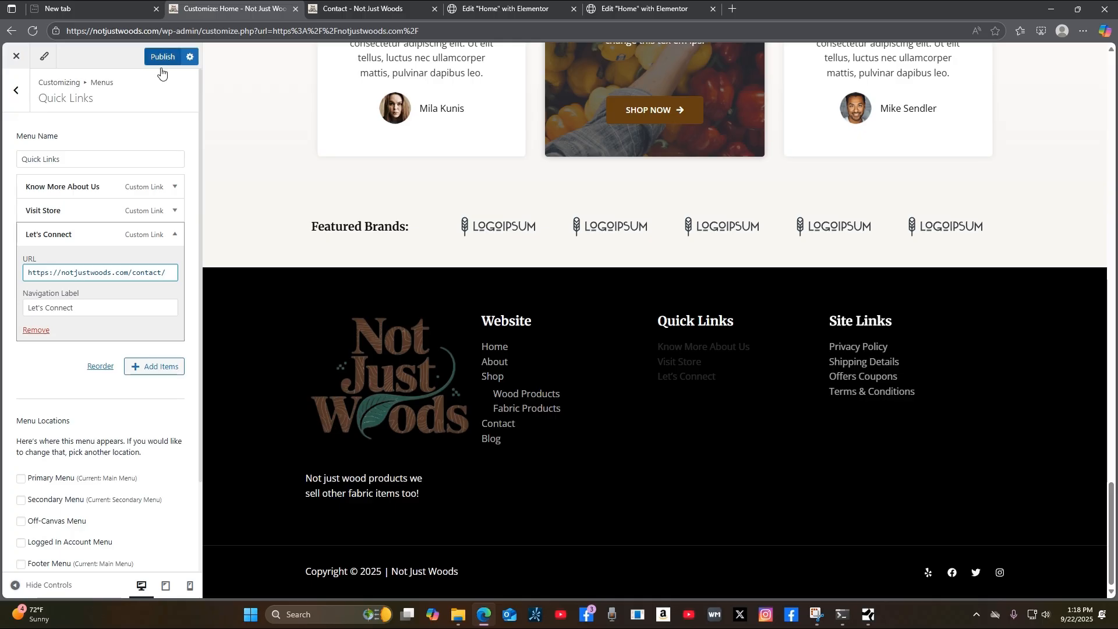
{"action": "left_click", "coordinate": [175, 234]}
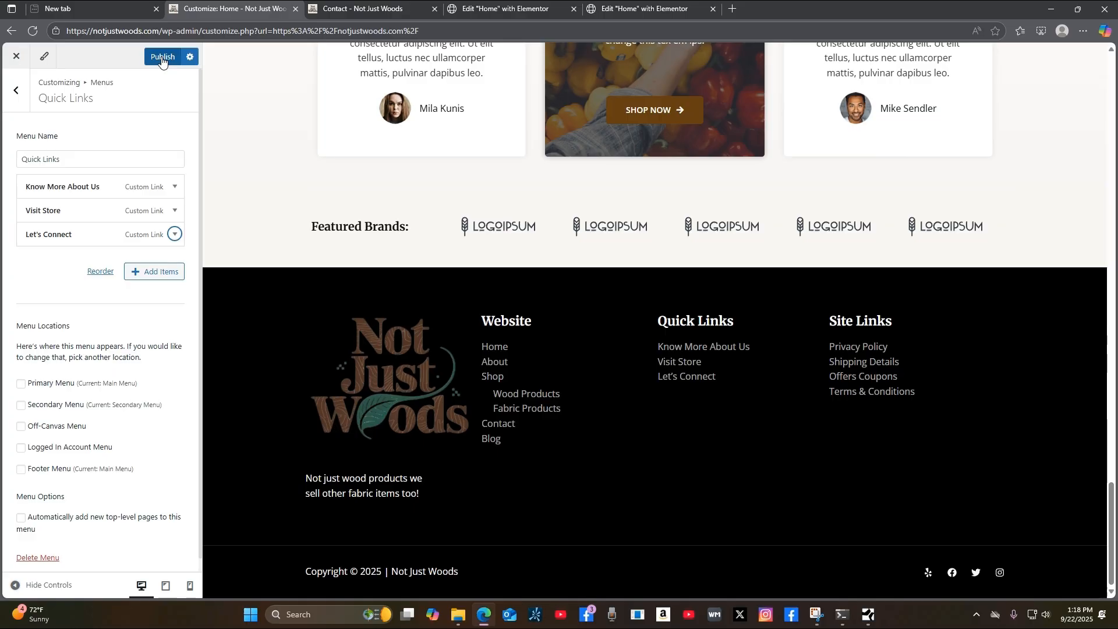
Publish the Quick Links changes, then open the Site Links menu and inspect its Privacy Policy item.
{"action": "left_click", "coordinate": [162, 58]}
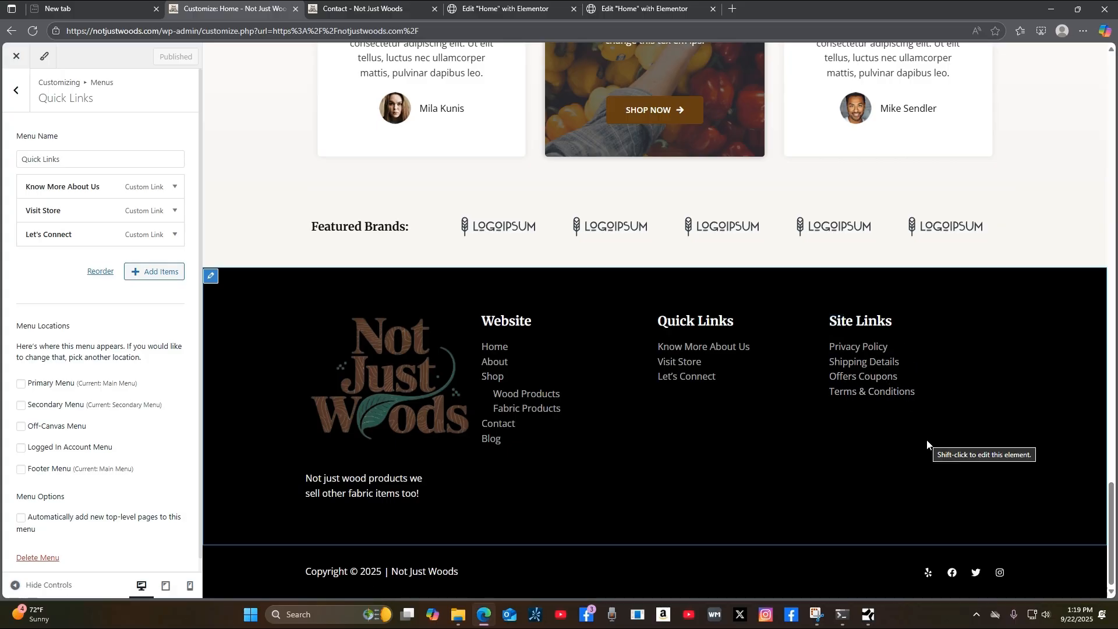
{"action": "left_click", "coordinate": [837, 324]}
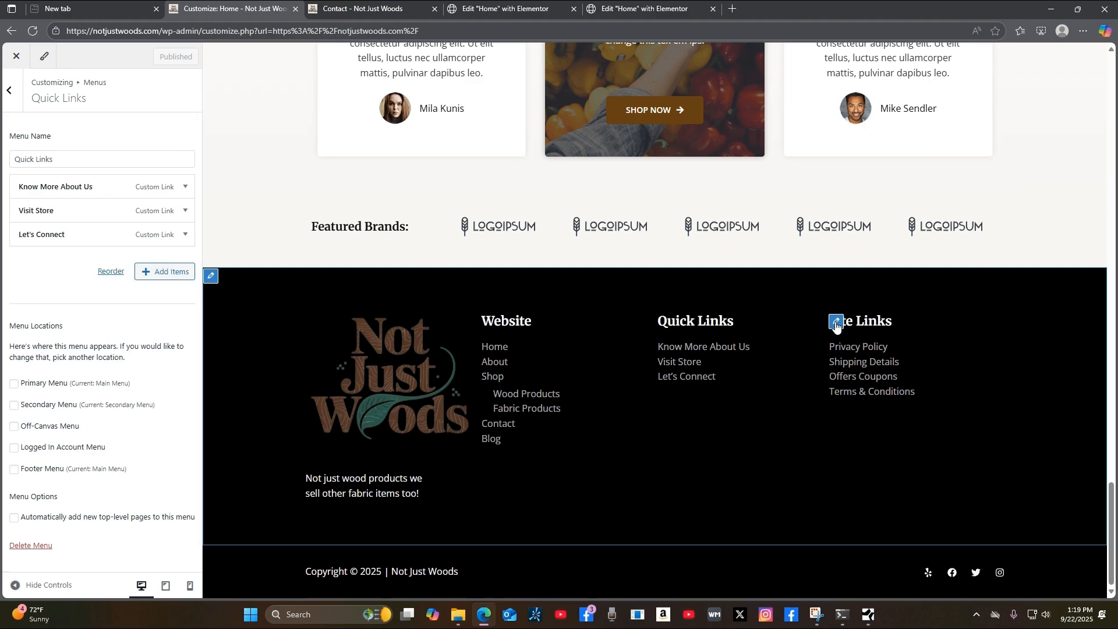
{"action": "left_click", "coordinate": [174, 187]}
{"action": "left_click", "coordinate": [42, 223]}
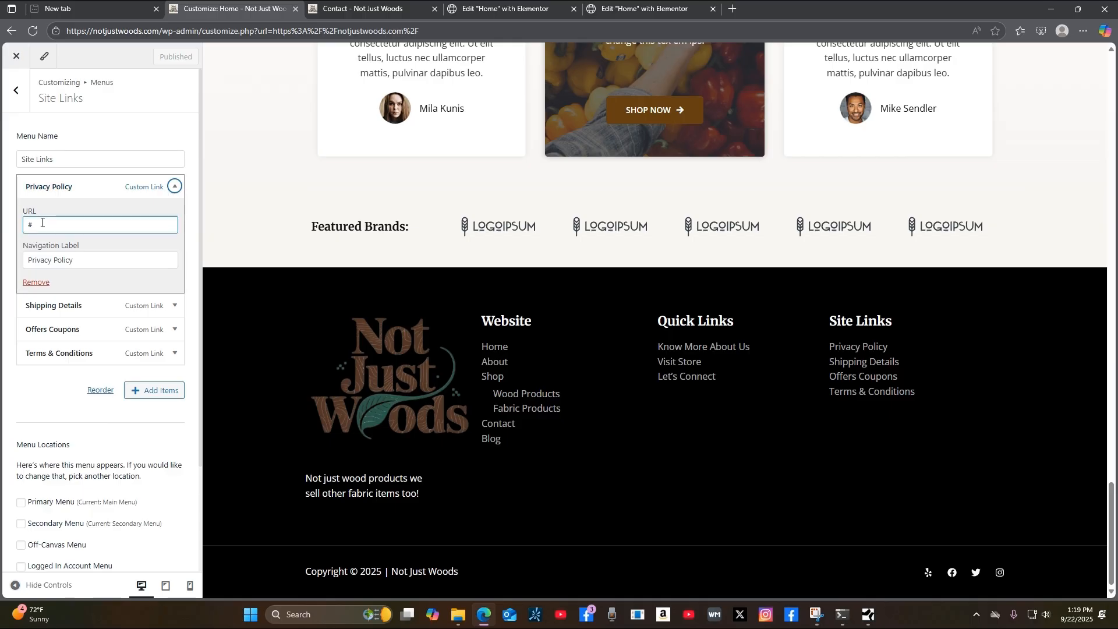
{"action": "left_click", "coordinate": [176, 189]}
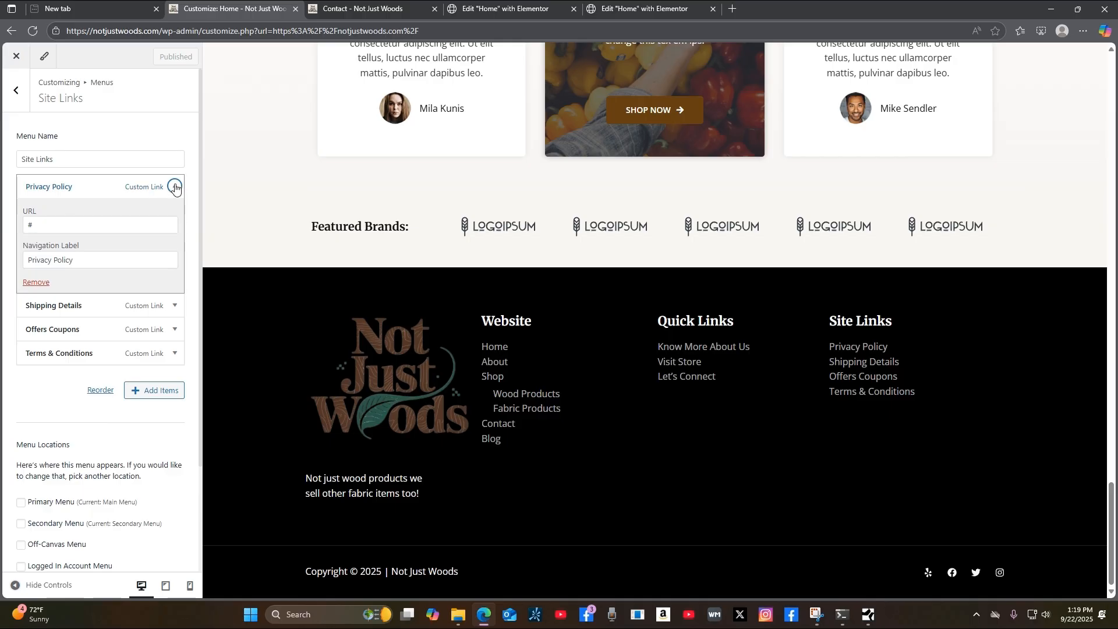
{"action": "left_click", "coordinate": [175, 187]}
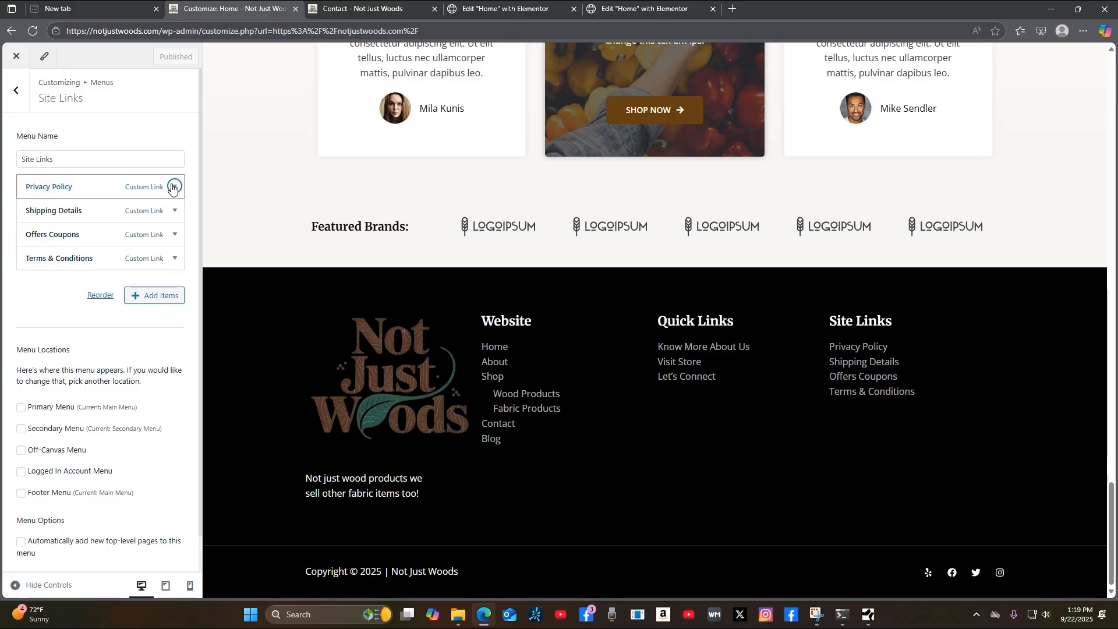
Check the Contact page and both Elementor editor tabs, then return to the menu Customizer.
{"action": "scroll", "coordinate": [1077, 460], "scroll_direction": "up", "scroll_amount": 5}
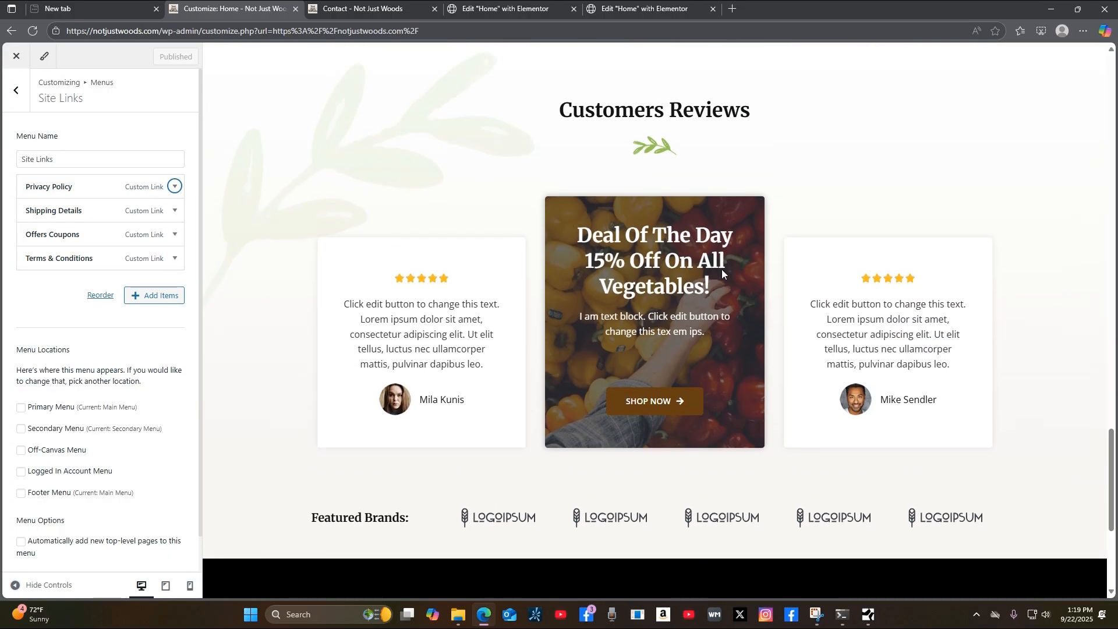
{"action": "left_click", "coordinate": [350, 10]}
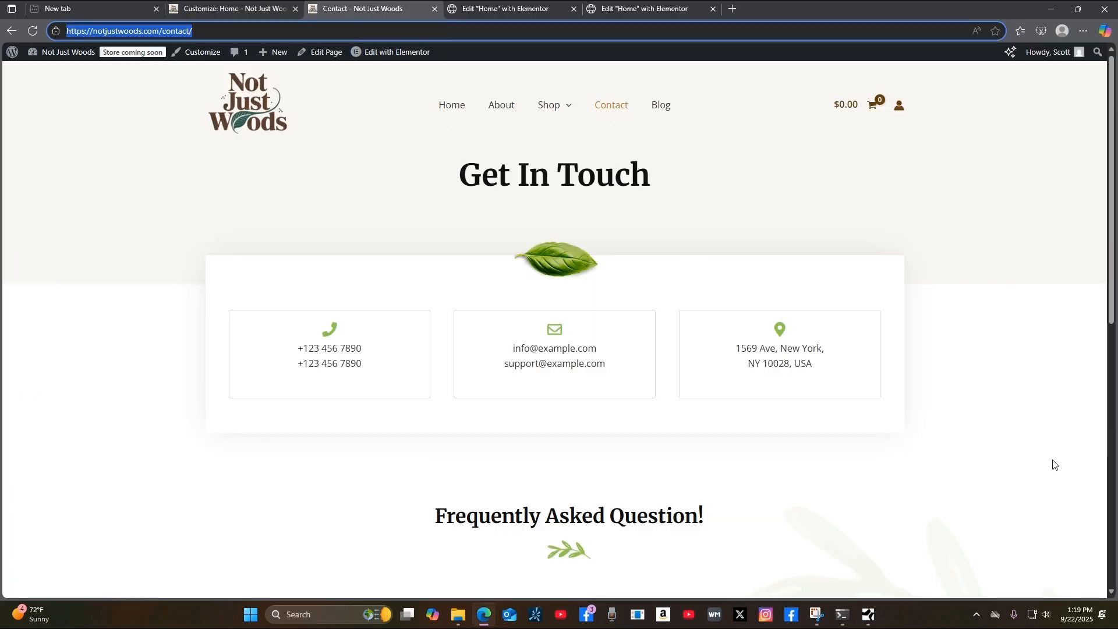
{"action": "left_click", "coordinate": [205, 16]}
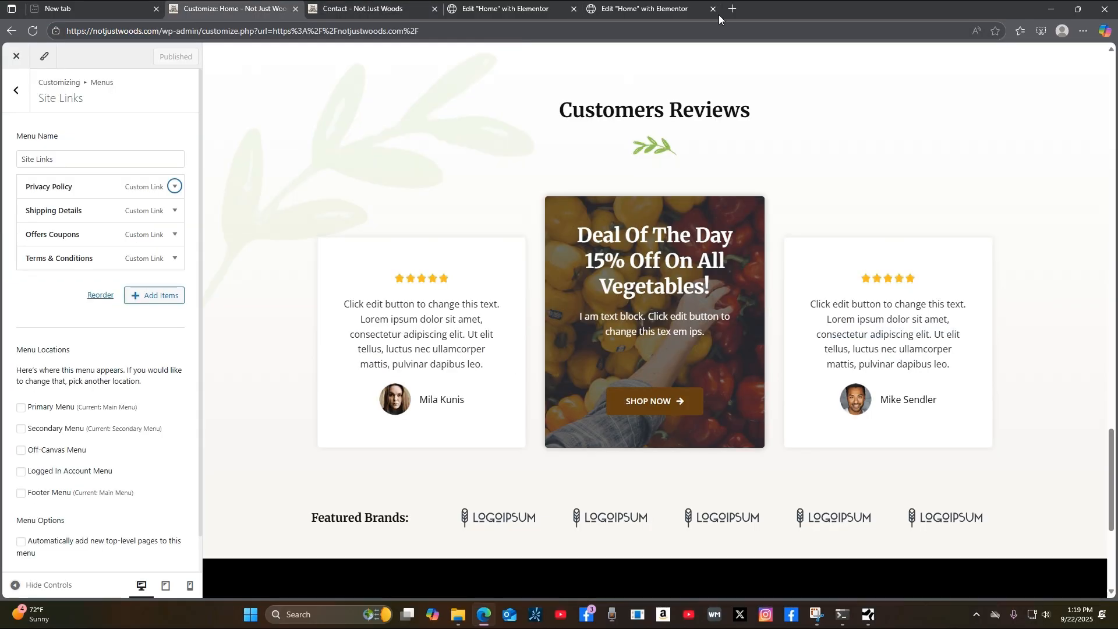
{"action": "left_click", "coordinate": [478, 13]}
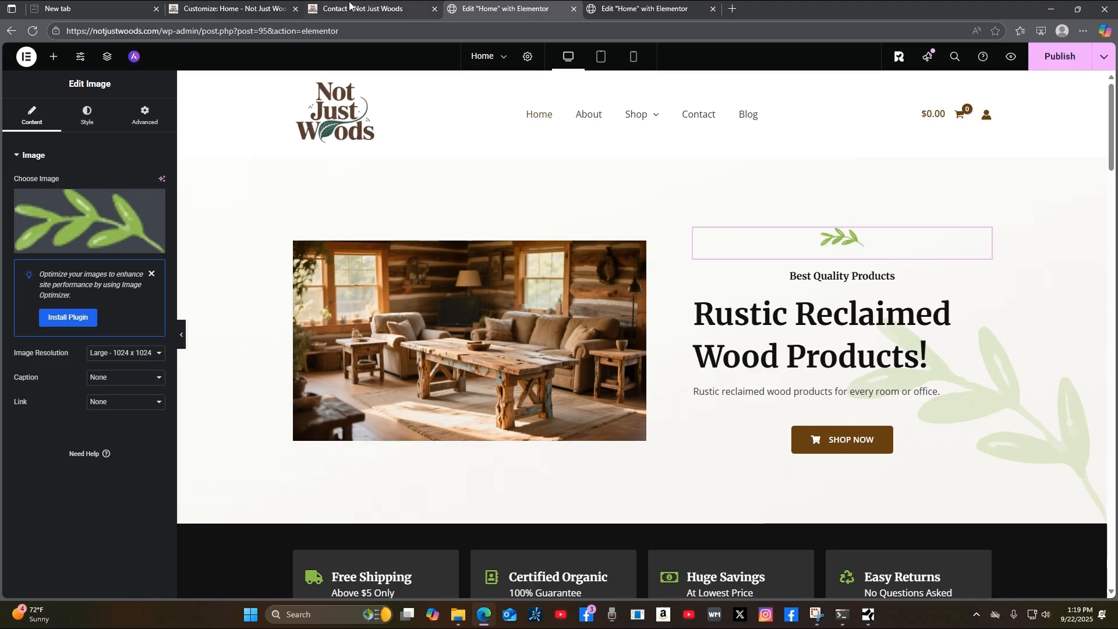
{"action": "left_click", "coordinate": [367, 8]}
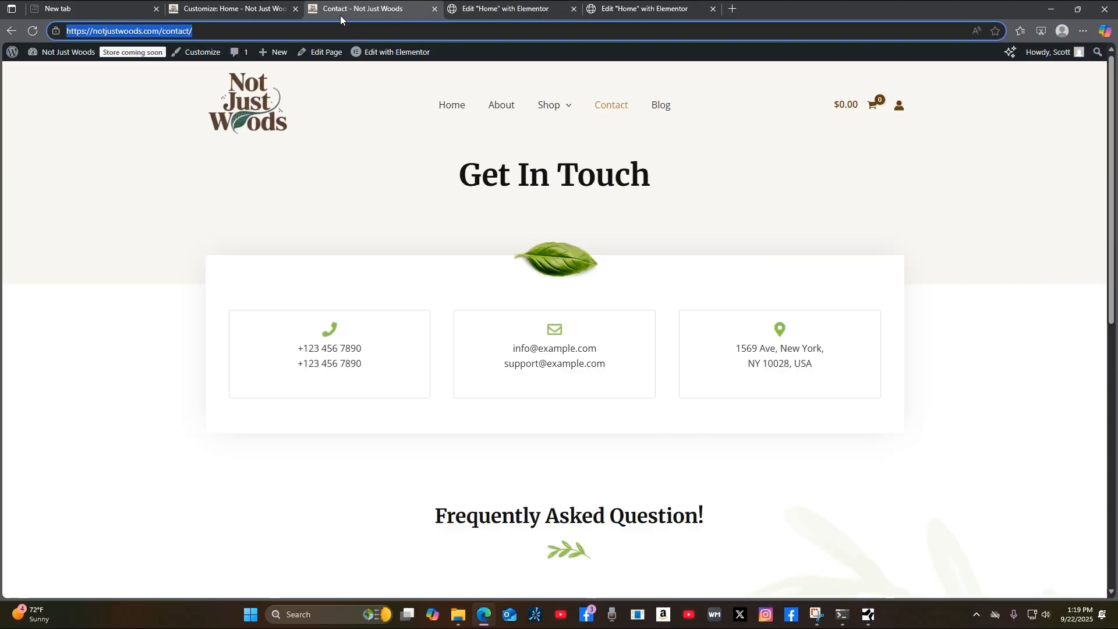
{"action": "left_click", "coordinate": [669, 10]}
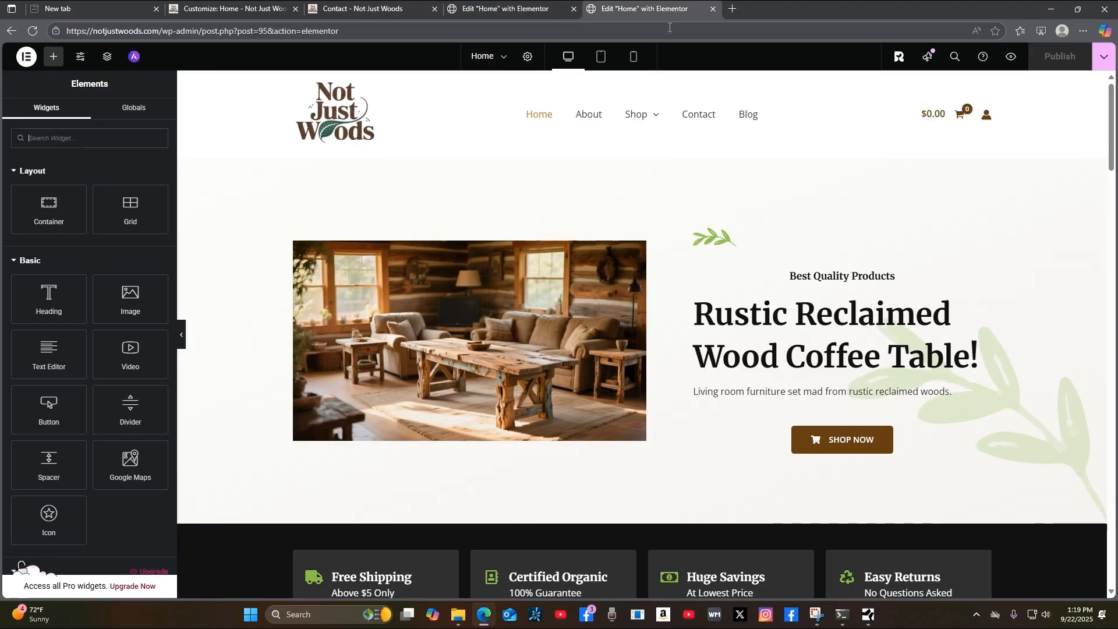
{"action": "left_click", "coordinate": [222, 15]}
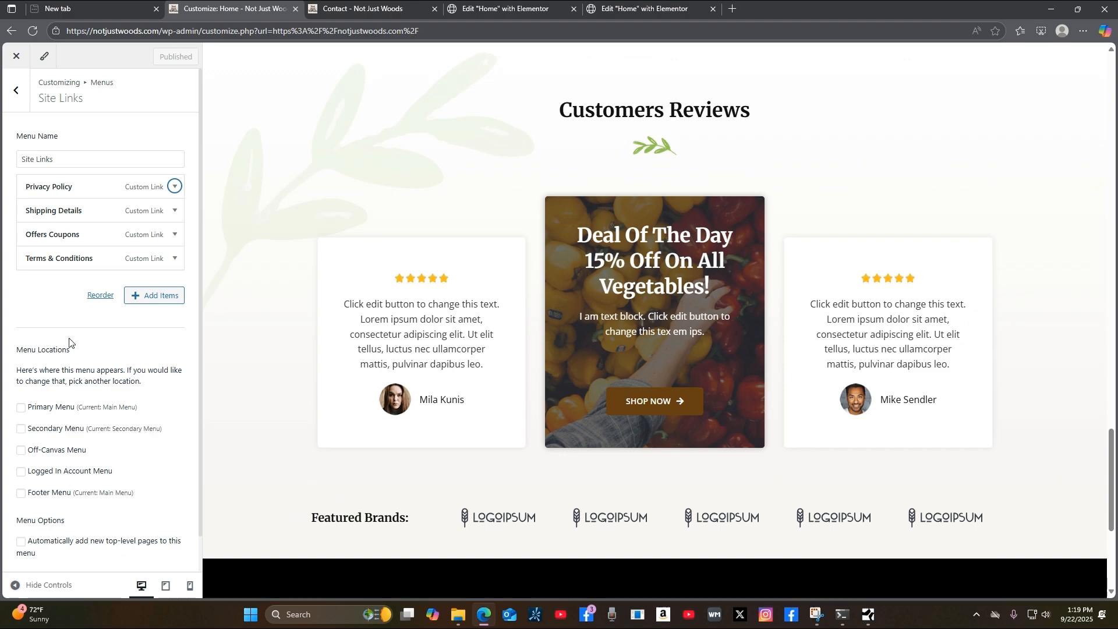
{"action": "scroll", "coordinate": [874, 467], "scroll_direction": "down", "scroll_amount": 5}
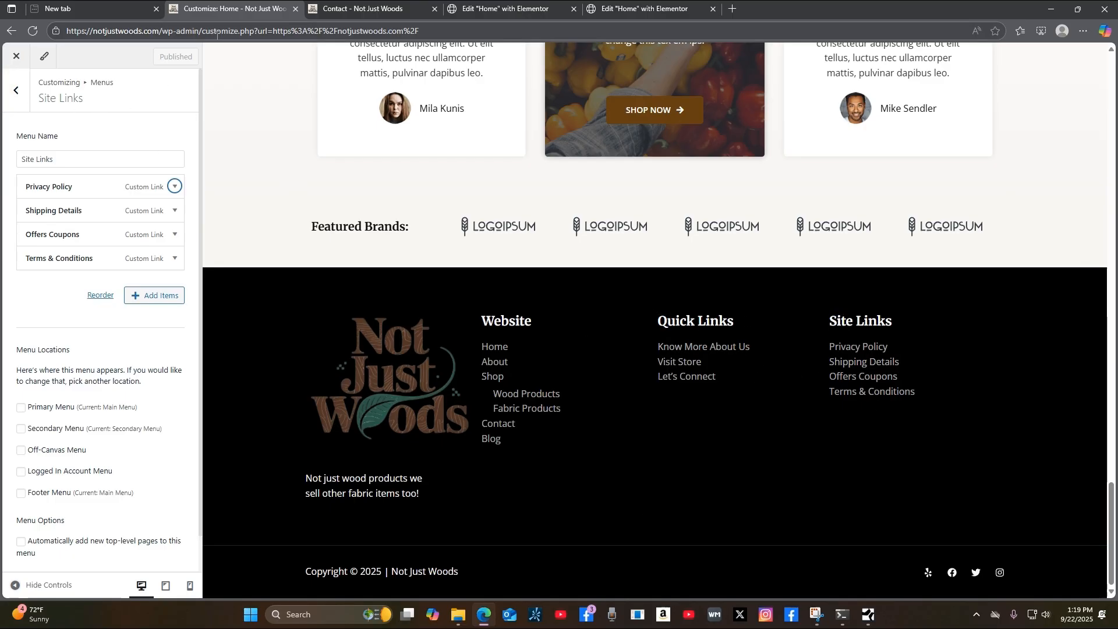
Reload the Contact page, go to Home, and scroll down to the footer's new Quick Links.
{"action": "left_click", "coordinate": [372, 10]}
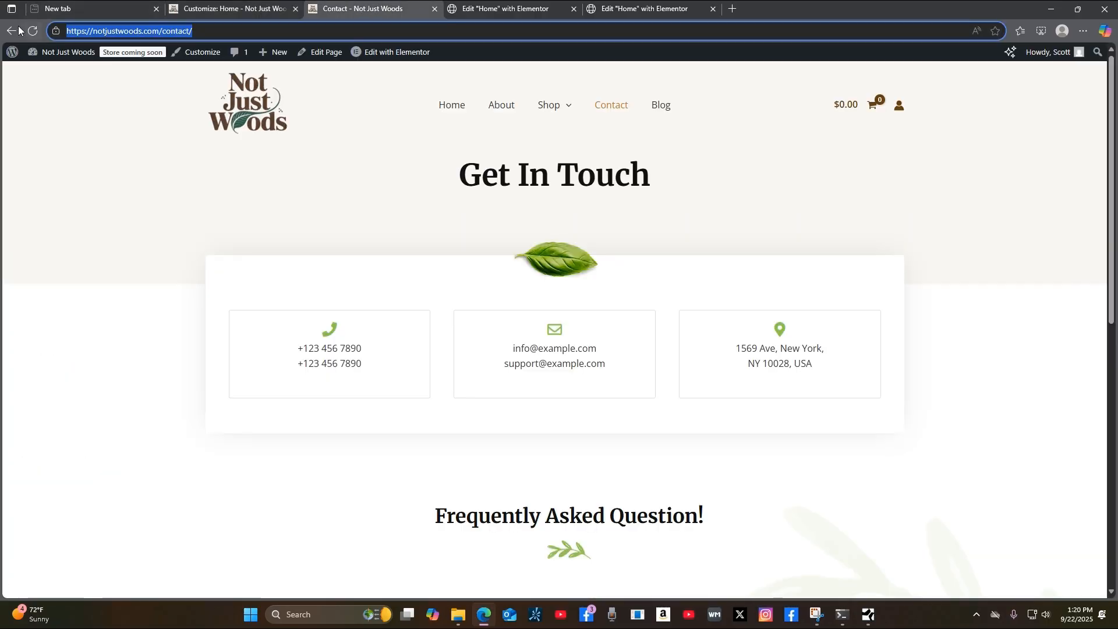
{"action": "left_click", "coordinate": [32, 31]}
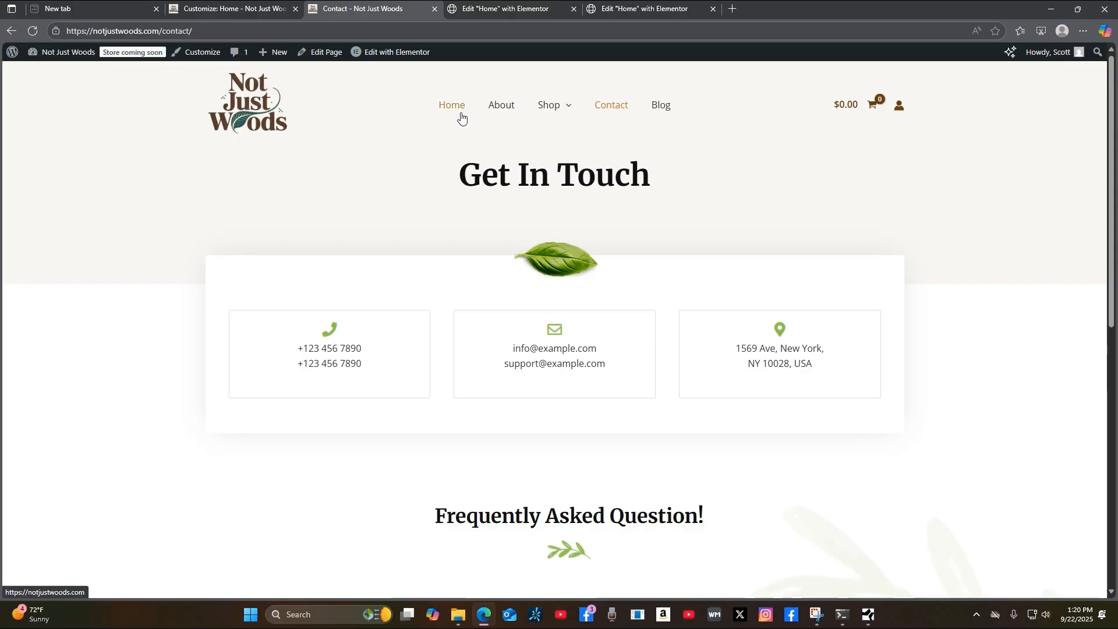
{"action": "left_click", "coordinate": [444, 108]}
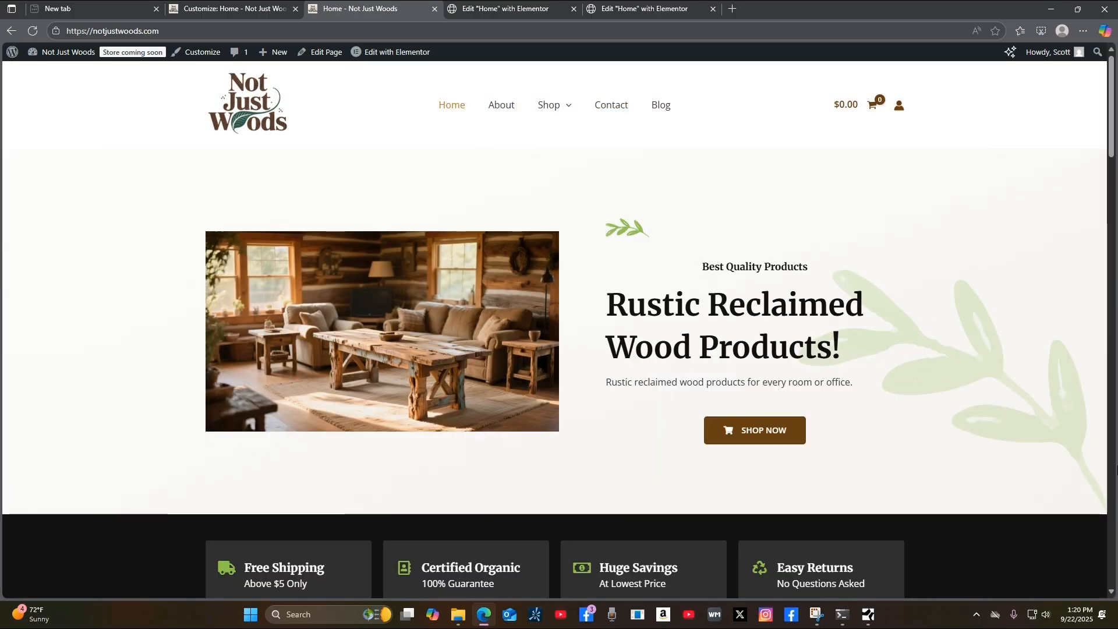
{"action": "scroll", "coordinate": [984, 502], "scroll_direction": "down", "scroll_amount": 20}
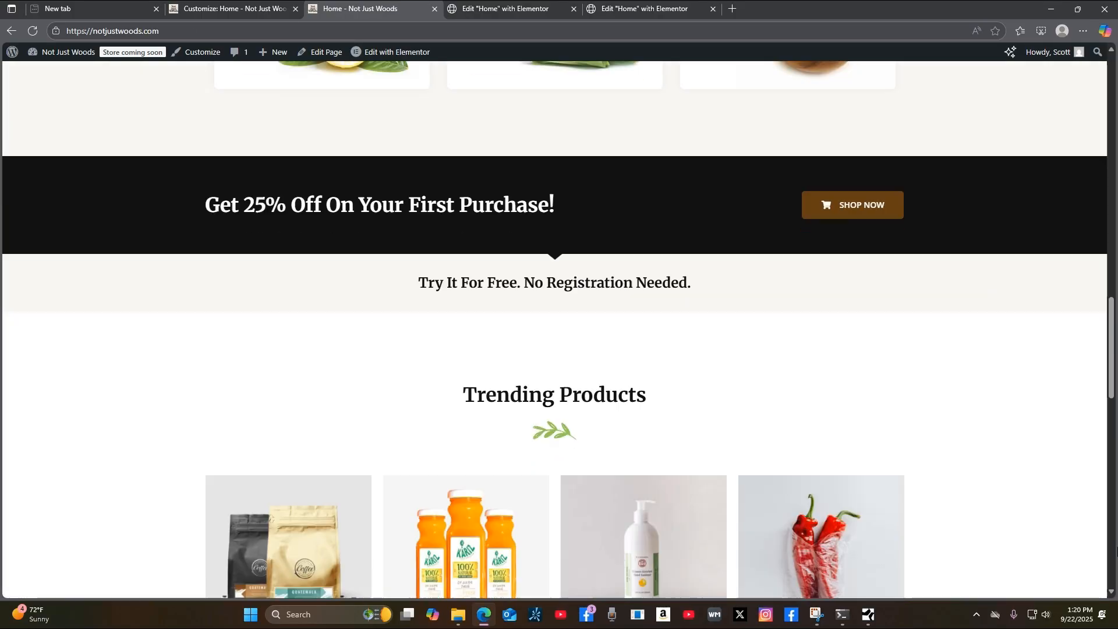
{"action": "scroll", "coordinate": [1024, 545], "scroll_direction": "down", "scroll_amount": 10}
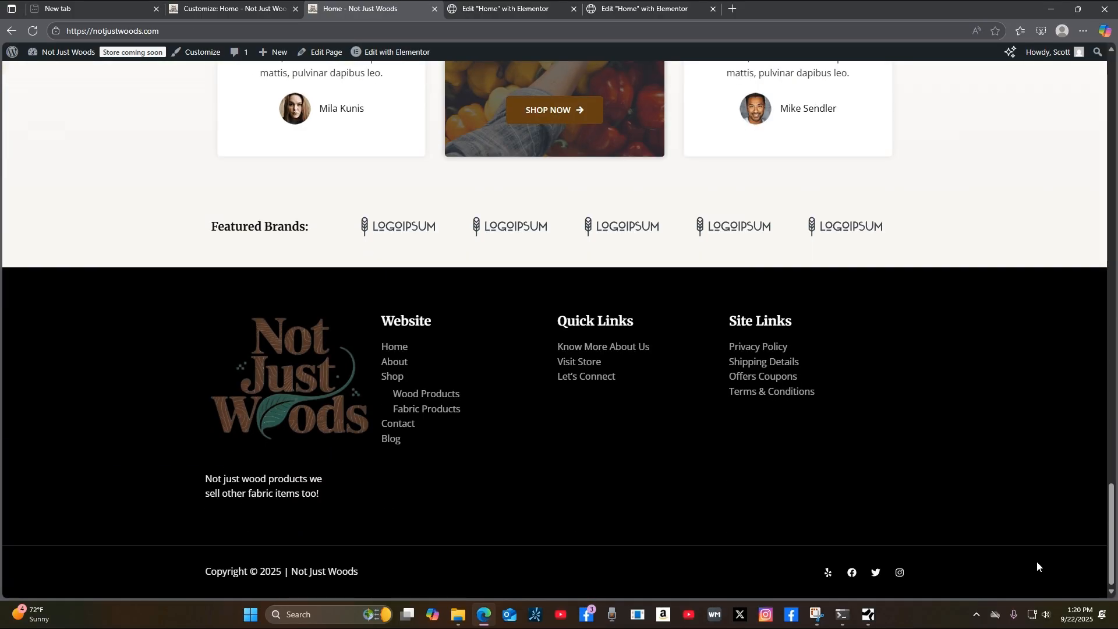
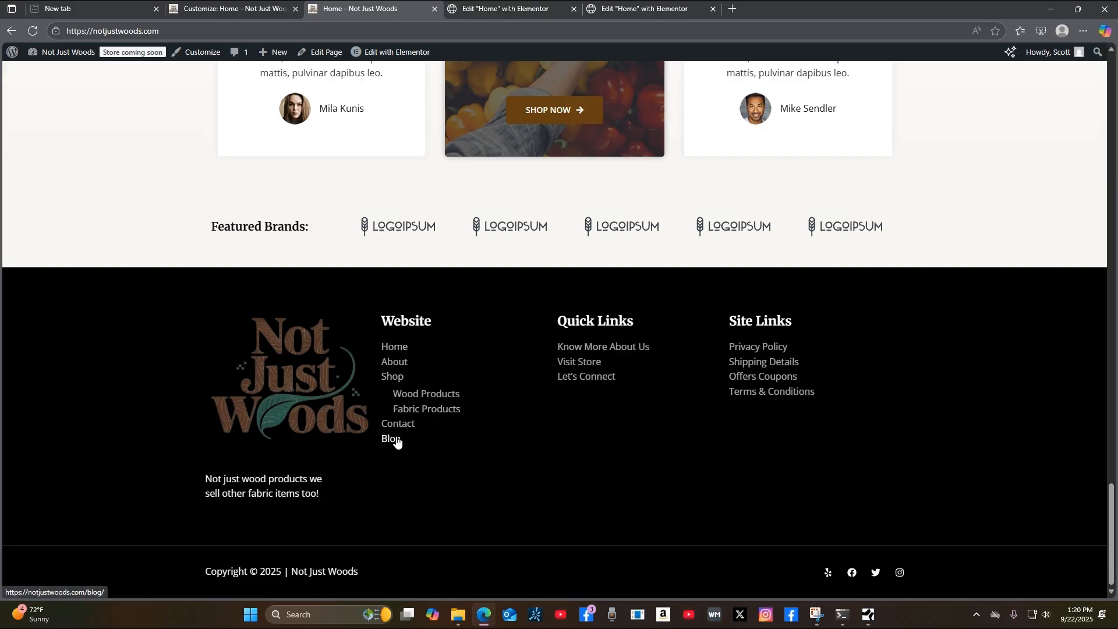
Try the footer's Know More About Us link, which errors, and return to the home page.
{"action": "left_click", "coordinate": [628, 352]}
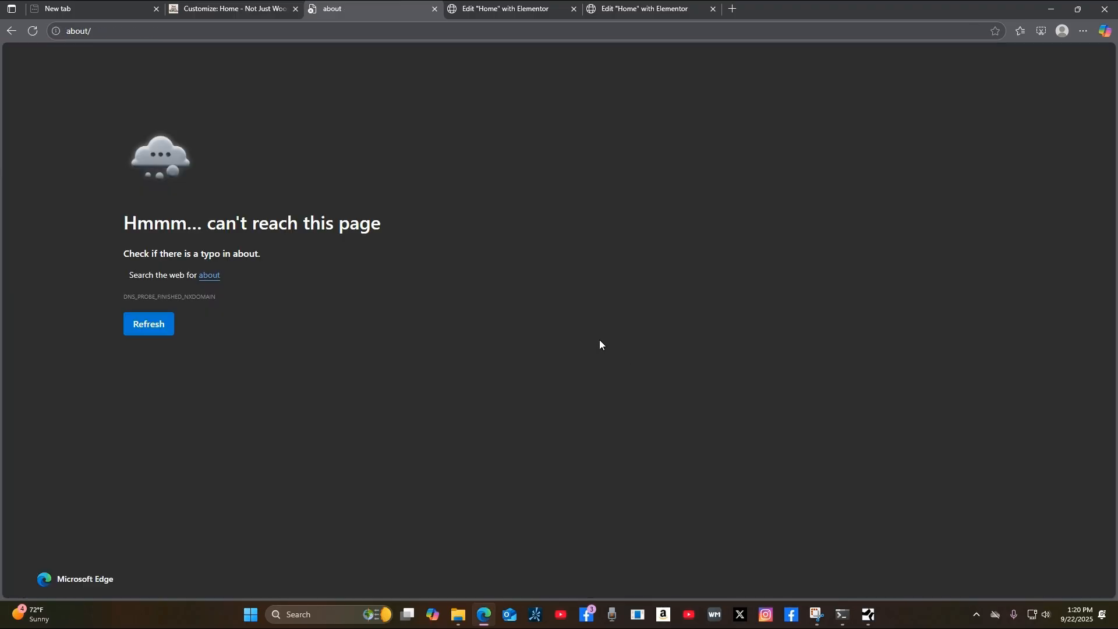
{"action": "left_click", "coordinate": [15, 35]}
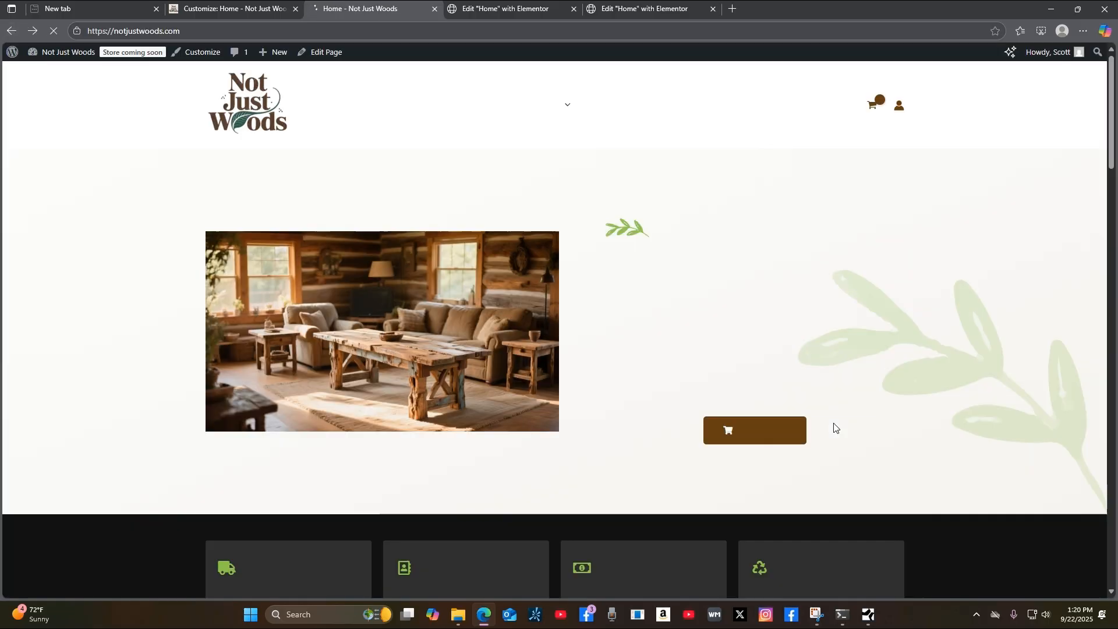
{"action": "scroll", "coordinate": [833, 420], "scroll_direction": "down", "scroll_amount": 20}
{"action": "scroll", "coordinate": [1028, 340], "scroll_direction": "up", "scroll_amount": 20}
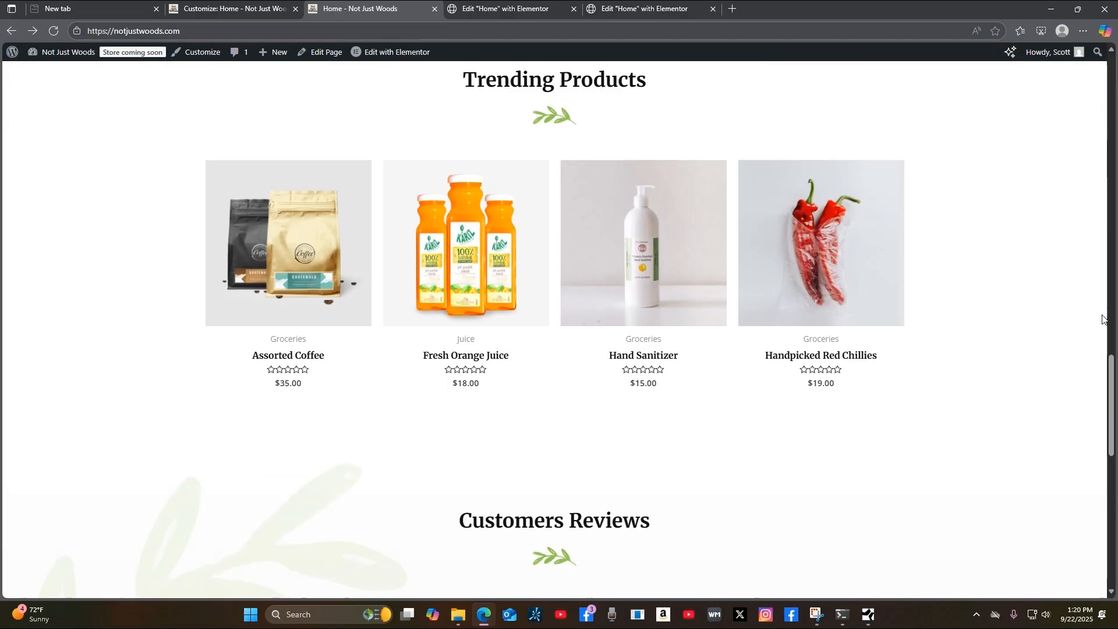
{"action": "scroll", "coordinate": [559, 326], "scroll_direction": "up", "scroll_amount": 2}
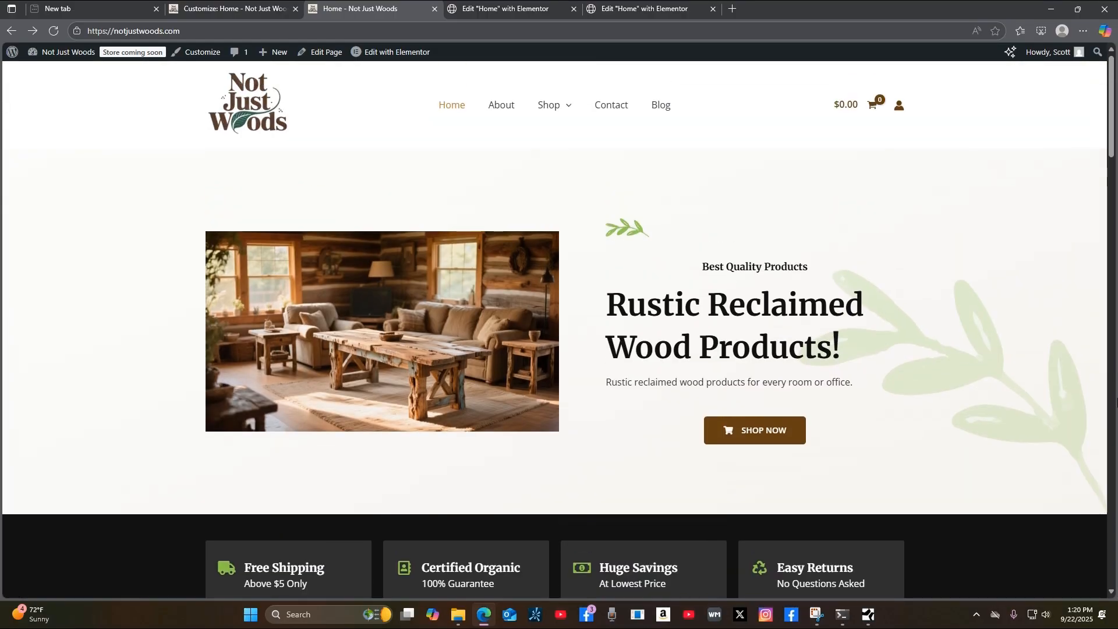
Open the About page and copy its web address.
{"action": "left_click", "coordinate": [505, 110]}
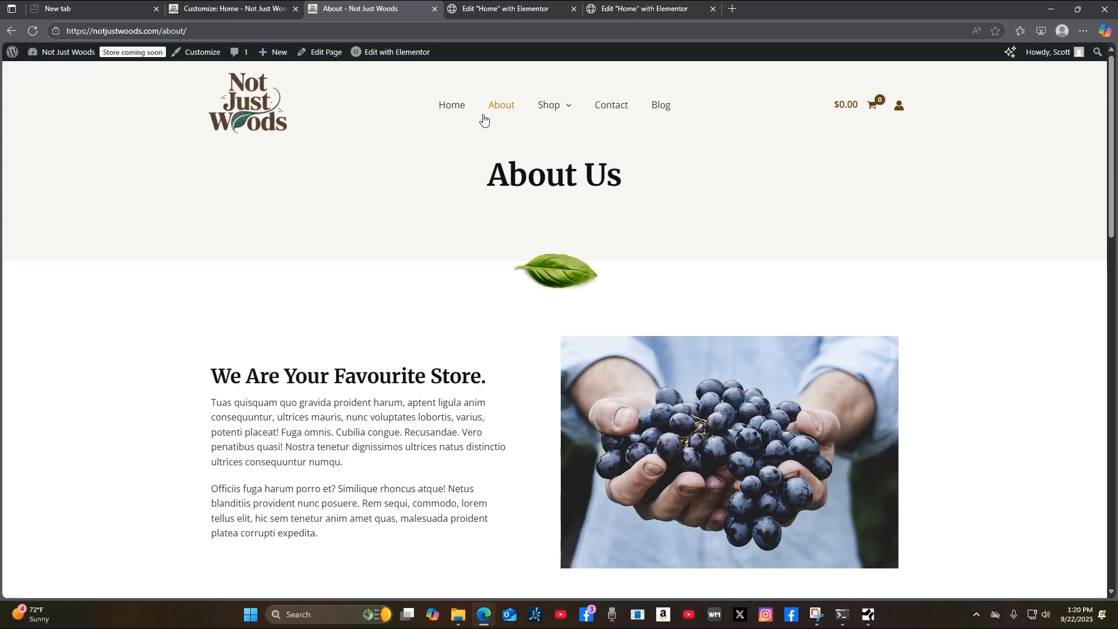
{"action": "left_click_drag", "start_coordinate": [189, 32], "coordinate": [74, 34]}
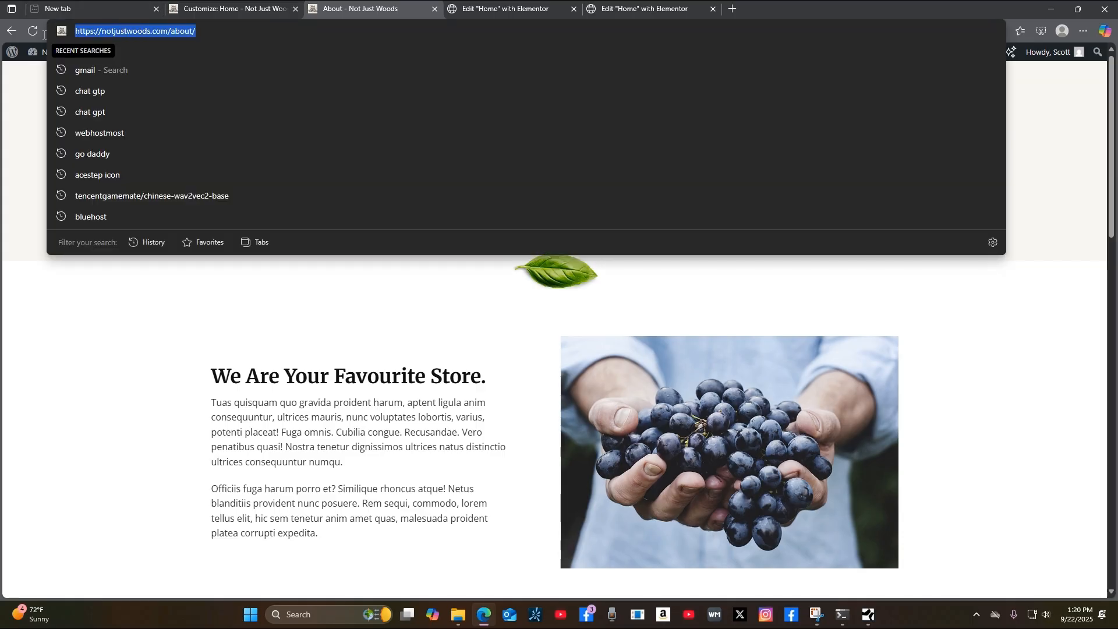
{"action": "right_click", "coordinate": [131, 28]}
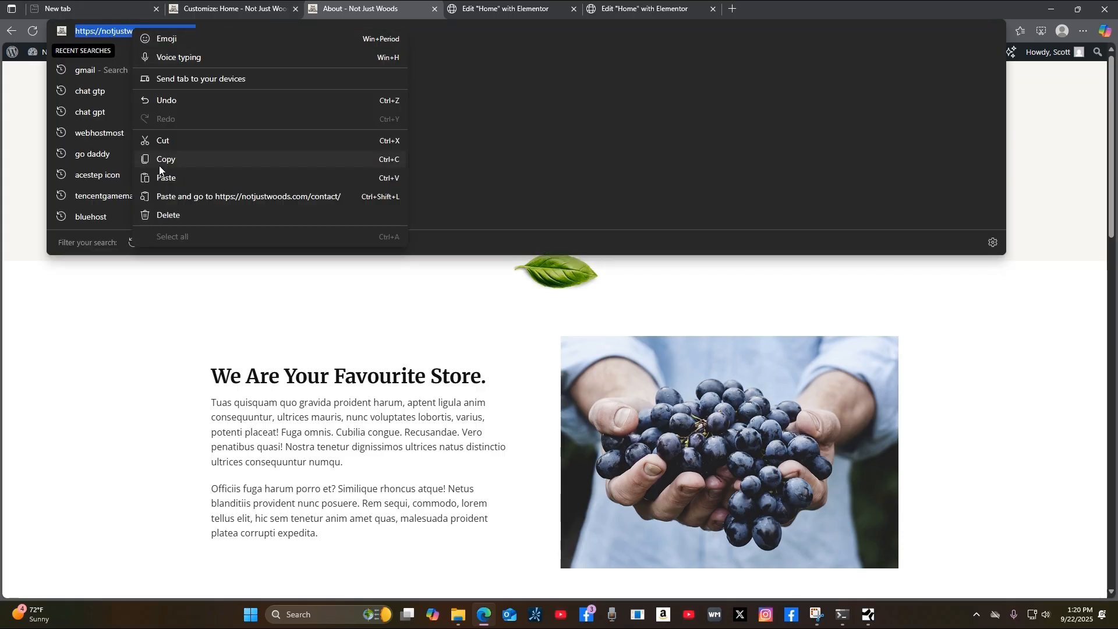
{"action": "left_click", "coordinate": [183, 155]}
Paste the About address into the Quick Links Know More About Us URL and publish.
{"action": "left_click", "coordinate": [252, 9]}
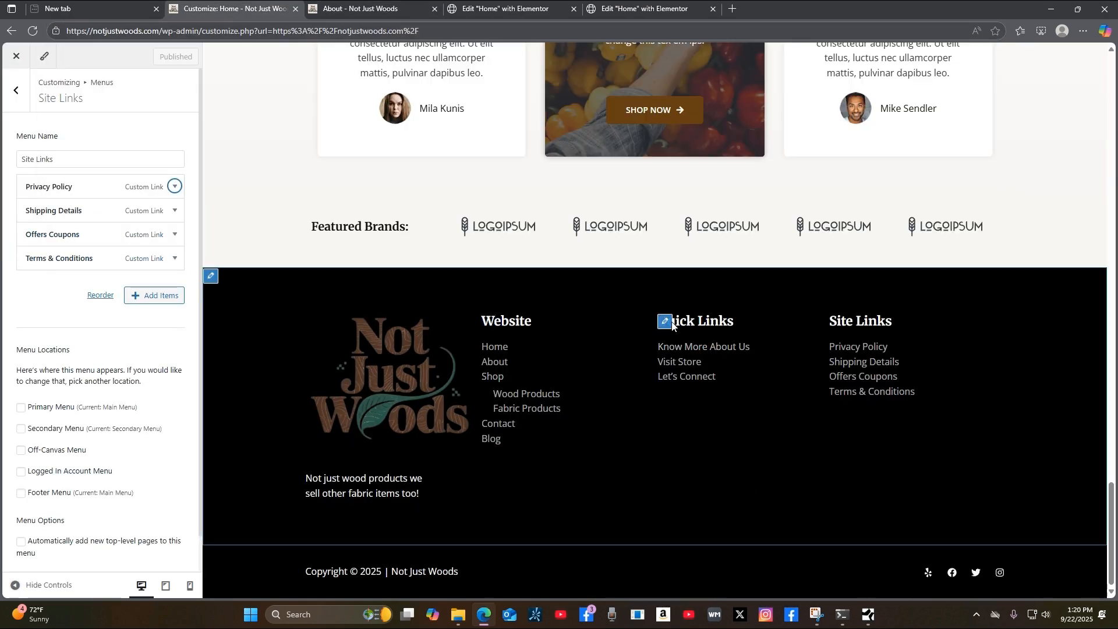
{"action": "left_click", "coordinate": [665, 324]}
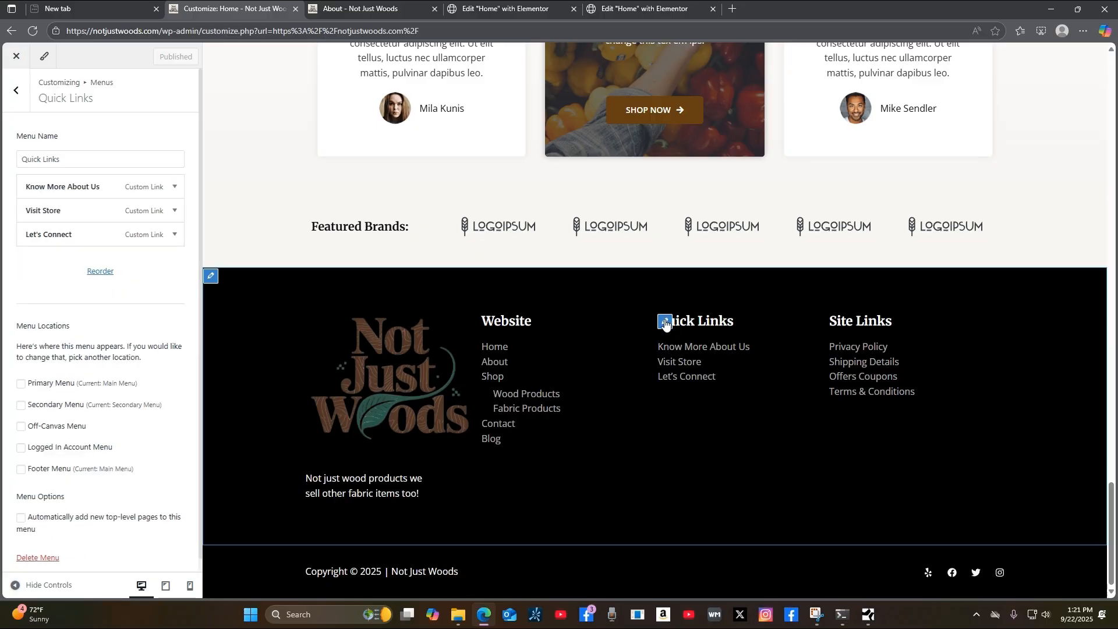
{"action": "left_click", "coordinate": [175, 187]}
{"action": "left_click", "coordinate": [54, 224]}
{"action": "type", "text": "about"}
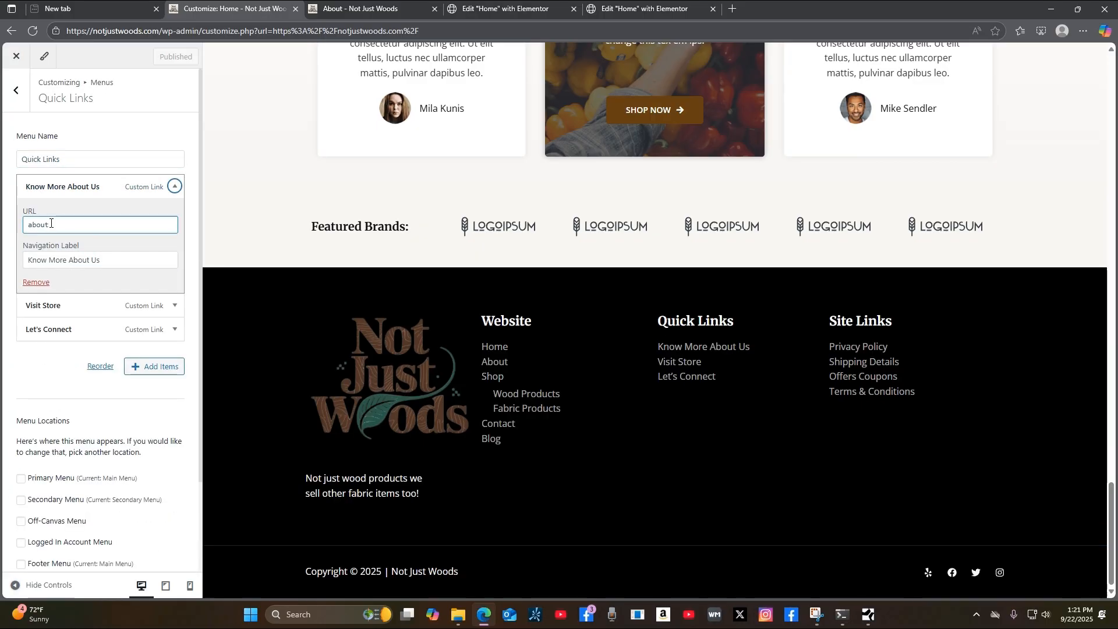
{"action": "double_click", "coordinate": [40, 226]}
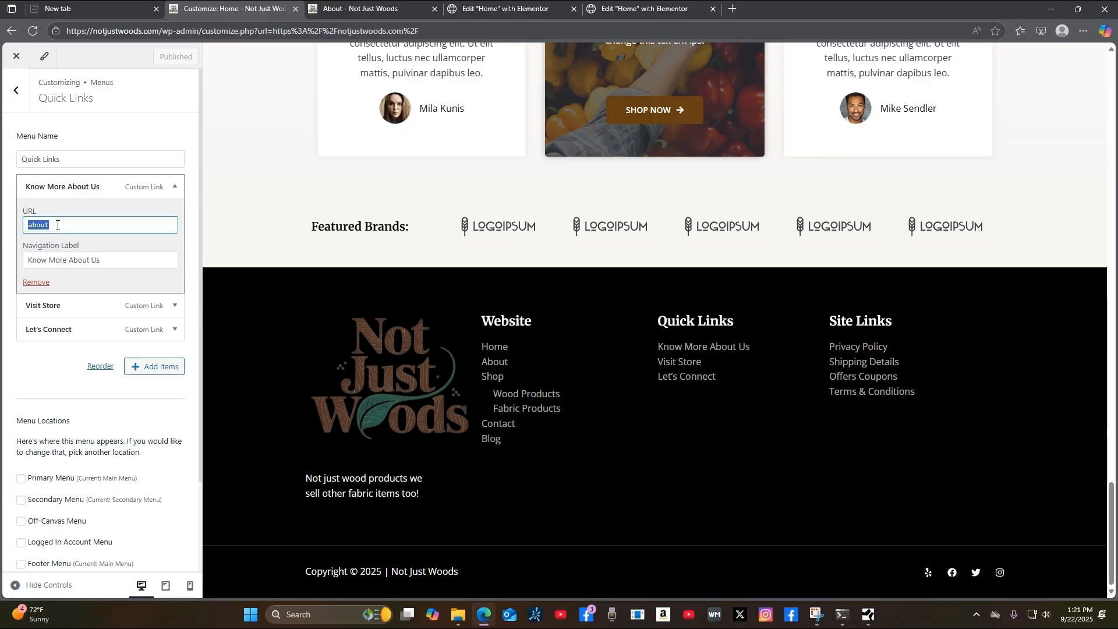
{"action": "key", "text": "ctrl+v"}
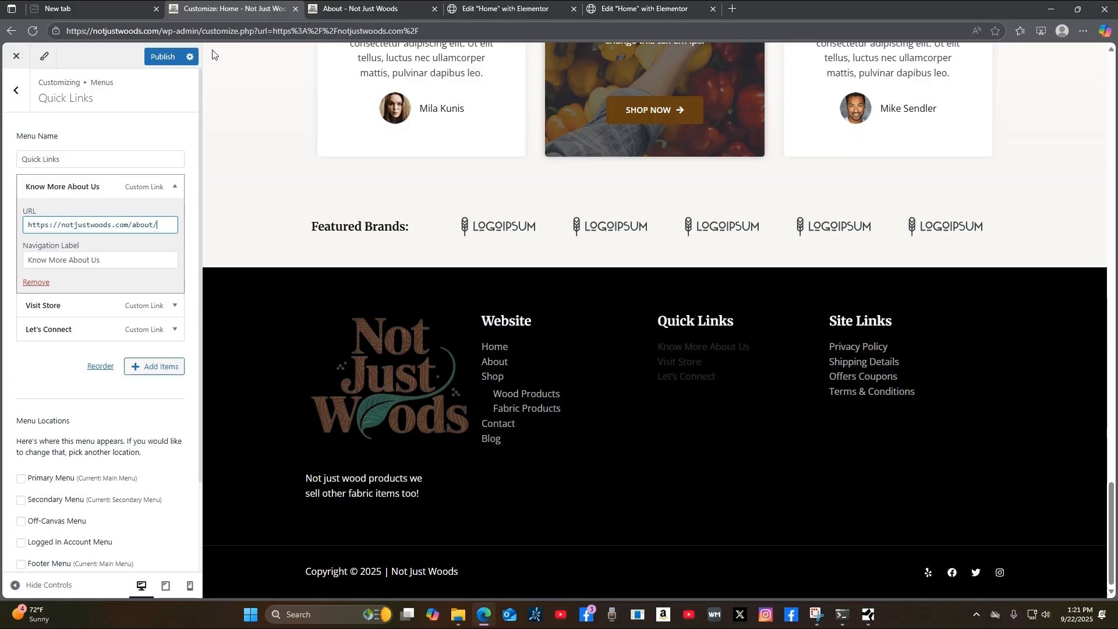
{"action": "left_click", "coordinate": [152, 58]}
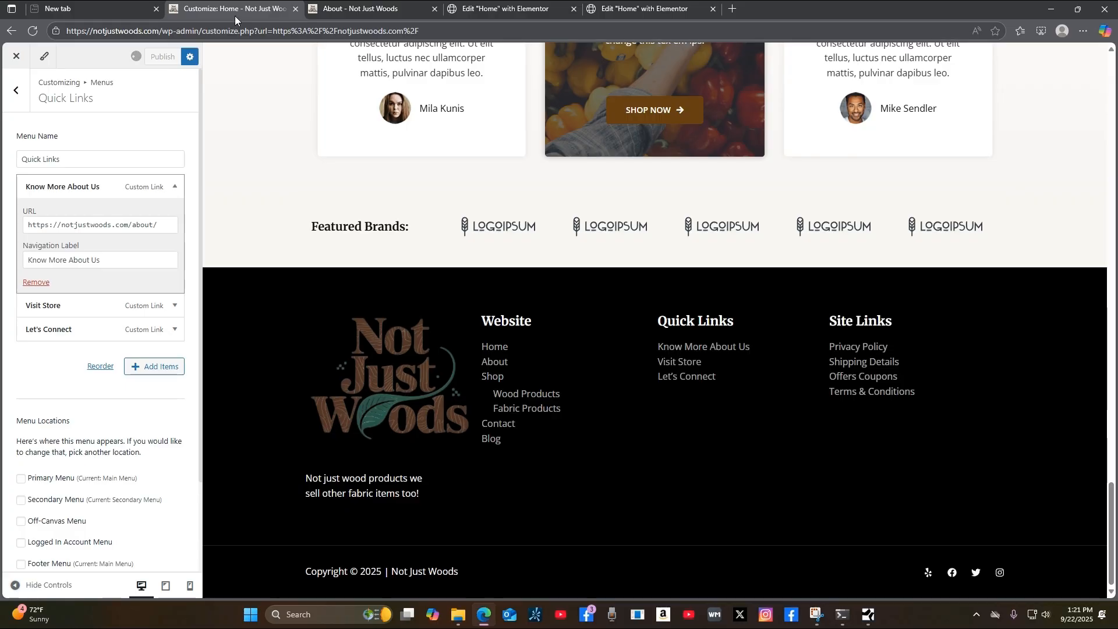
Go to the home page and test the Know More About Us footer link.
{"action": "left_click", "coordinate": [373, 17]}
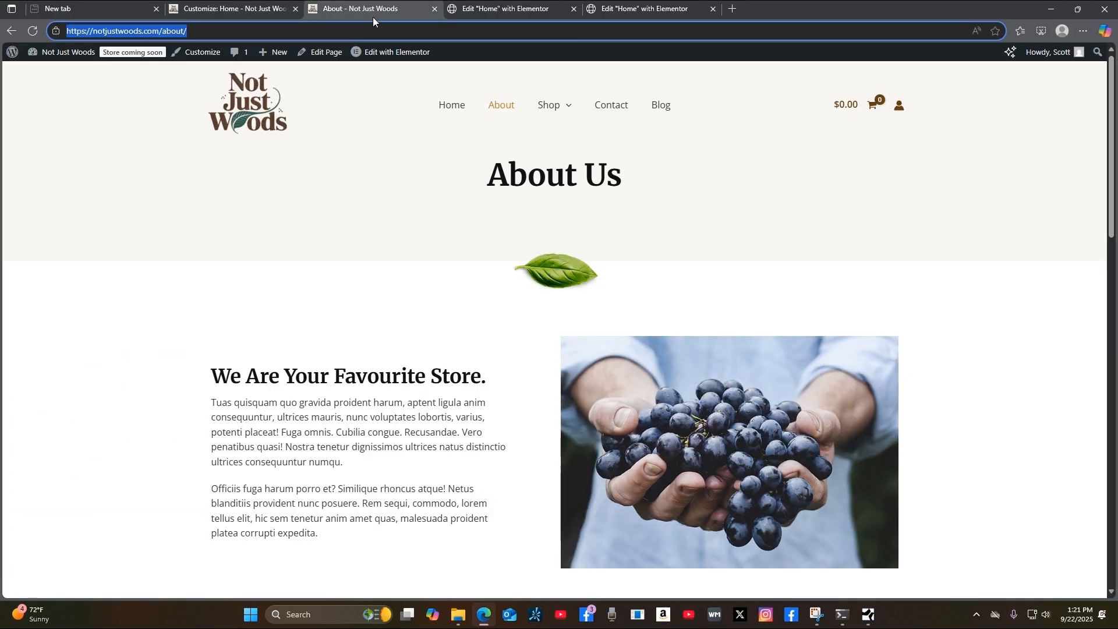
{"action": "left_click", "coordinate": [463, 116]}
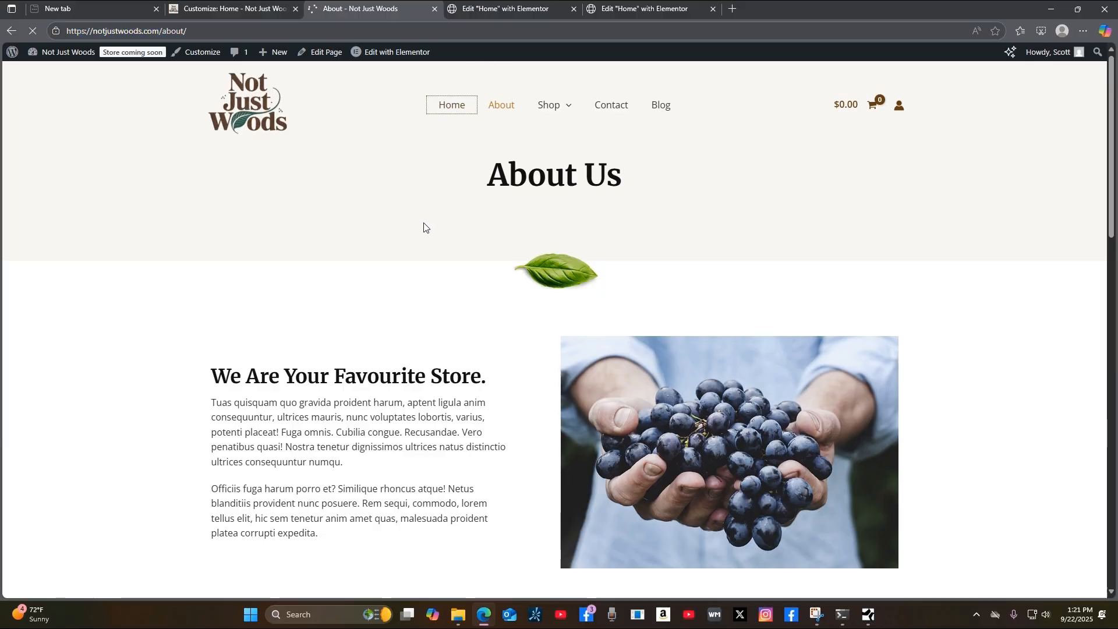
{"action": "scroll", "coordinate": [946, 414], "scroll_direction": "down", "scroll_amount": 15}
{"action": "scroll", "coordinate": [1005, 463], "scroll_direction": "down", "scroll_amount": 20}
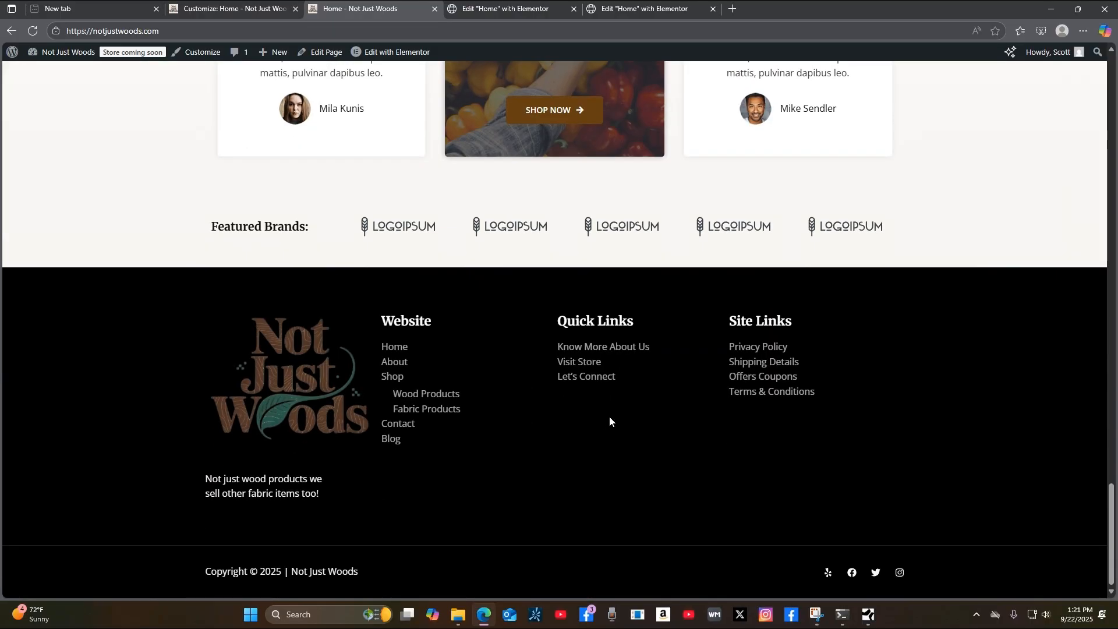
{"action": "left_click", "coordinate": [633, 348]}
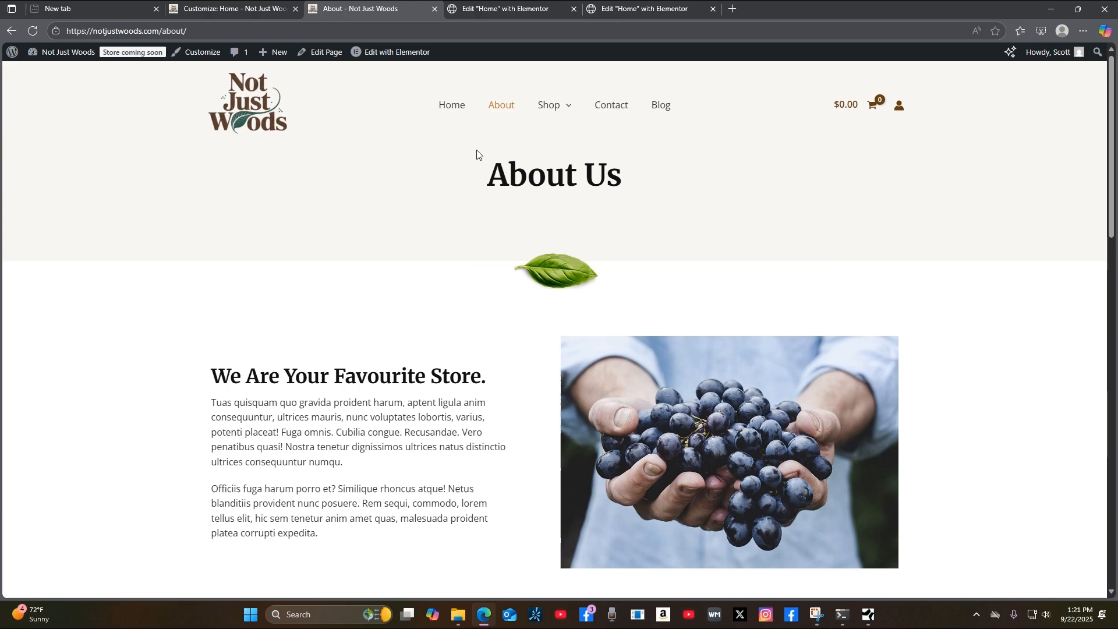
{"action": "mouse_move", "coordinate": [2, 59]}
{"action": "left_click", "coordinate": [11, 31]}
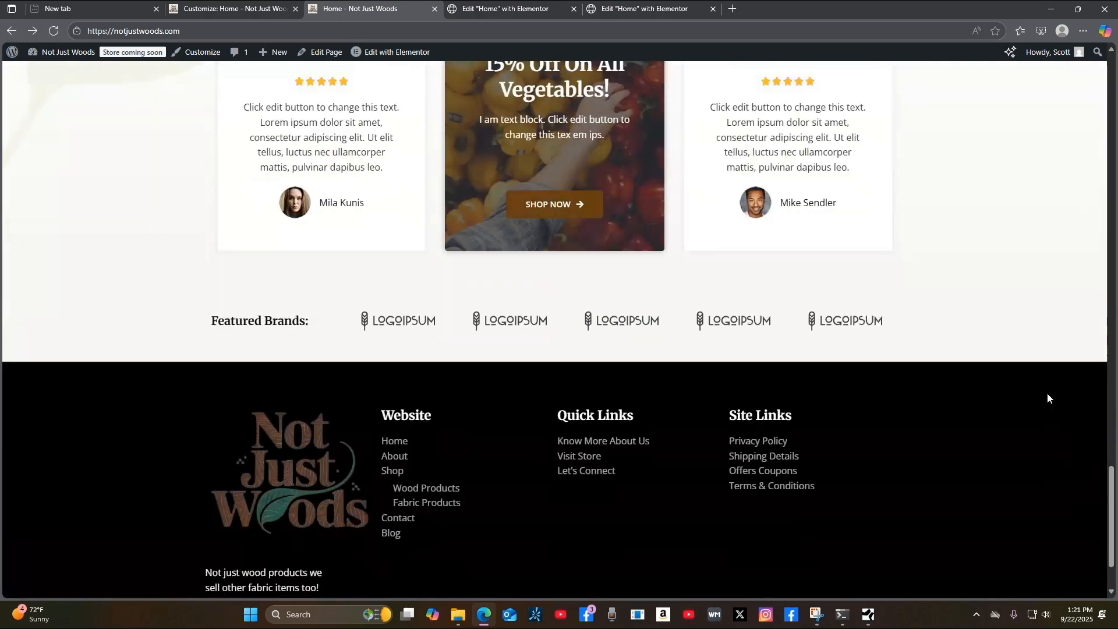
Test the Visit Store and Let's Connect footer links, returning home after each.
{"action": "left_click", "coordinate": [596, 363]}
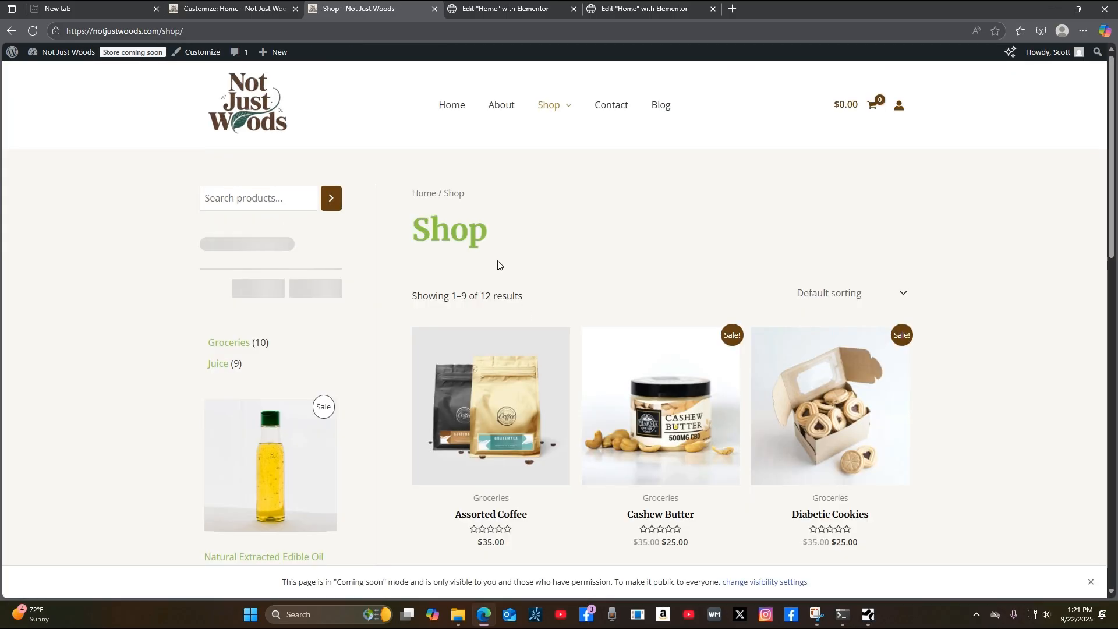
{"action": "left_click", "coordinate": [12, 31]}
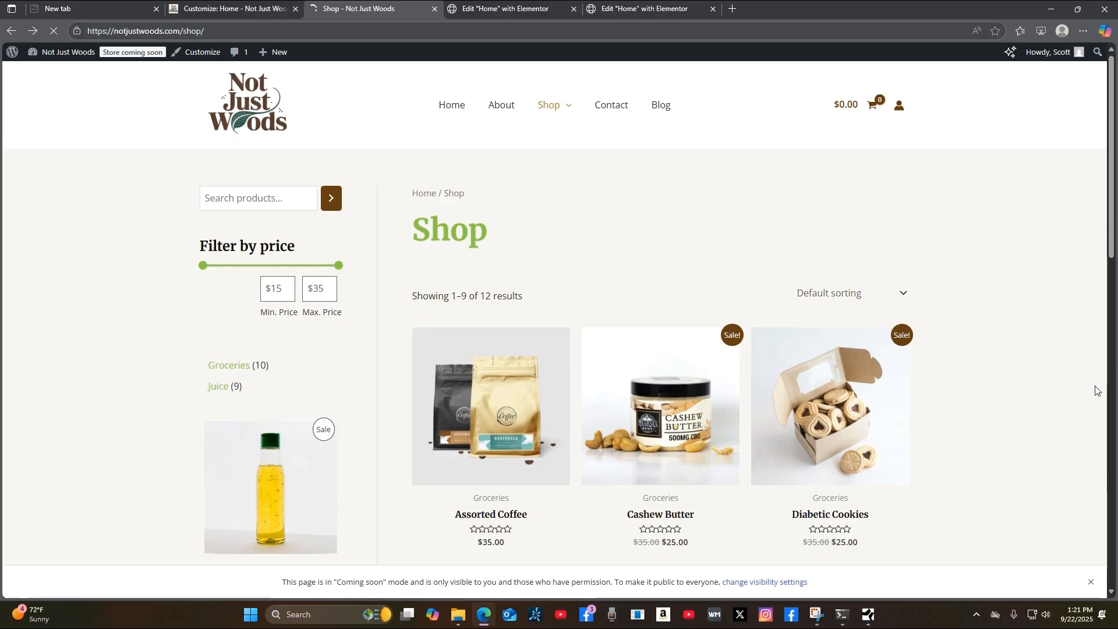
{"action": "scroll", "coordinate": [1083, 396], "scroll_direction": "down", "scroll_amount": 20}
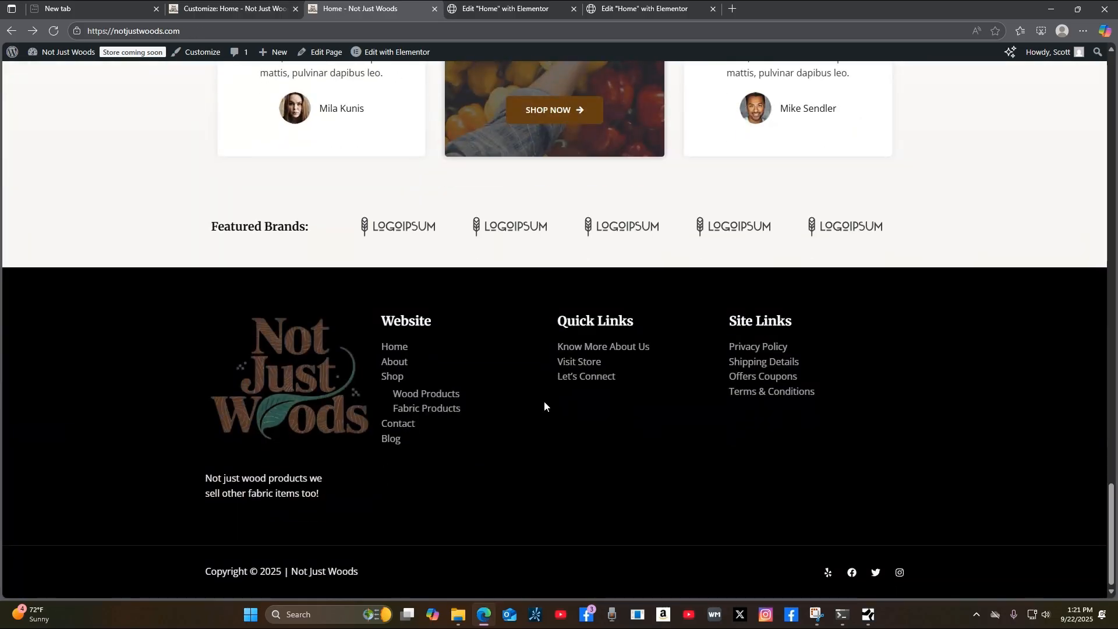
{"action": "left_click", "coordinate": [608, 378]}
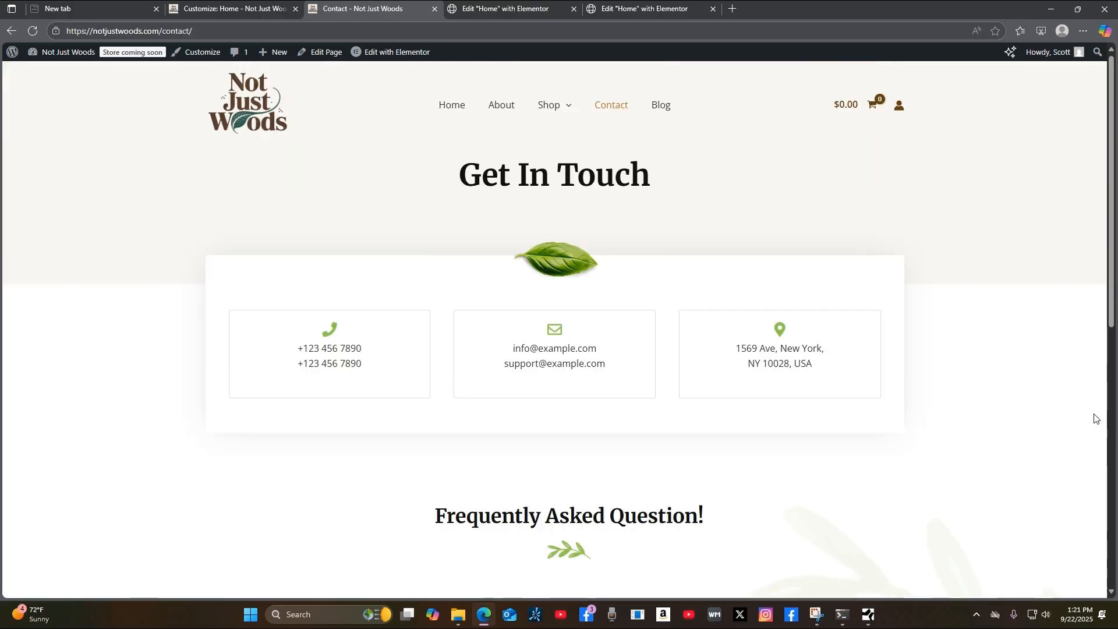
{"action": "left_click", "coordinate": [11, 33]}
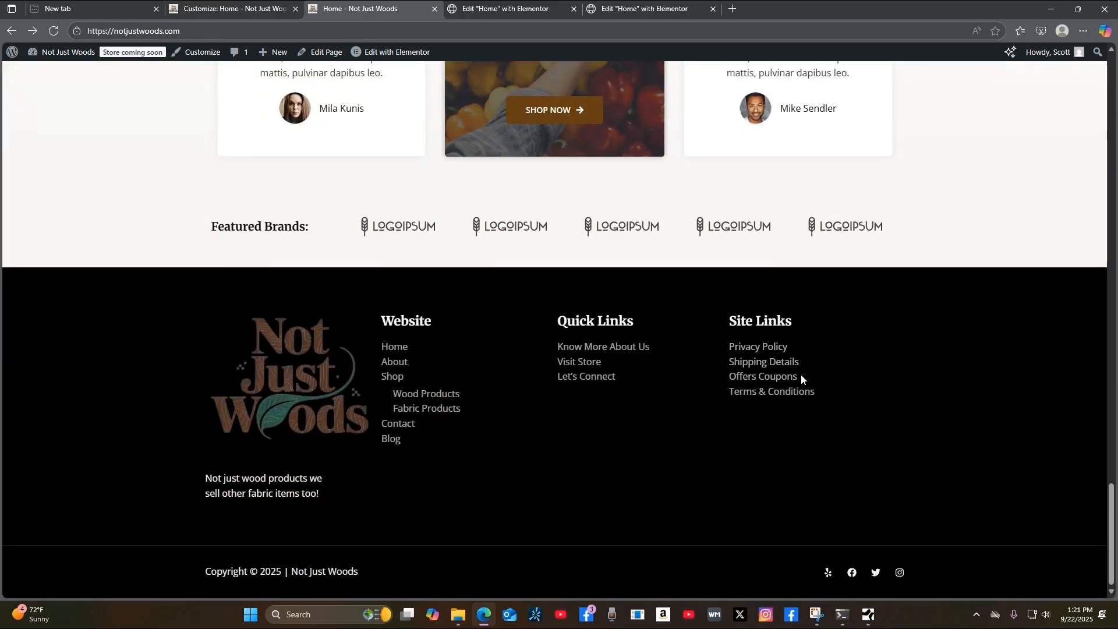
Test the Privacy Policy and Shipping Details footer links.
{"action": "left_click", "coordinate": [782, 350]}
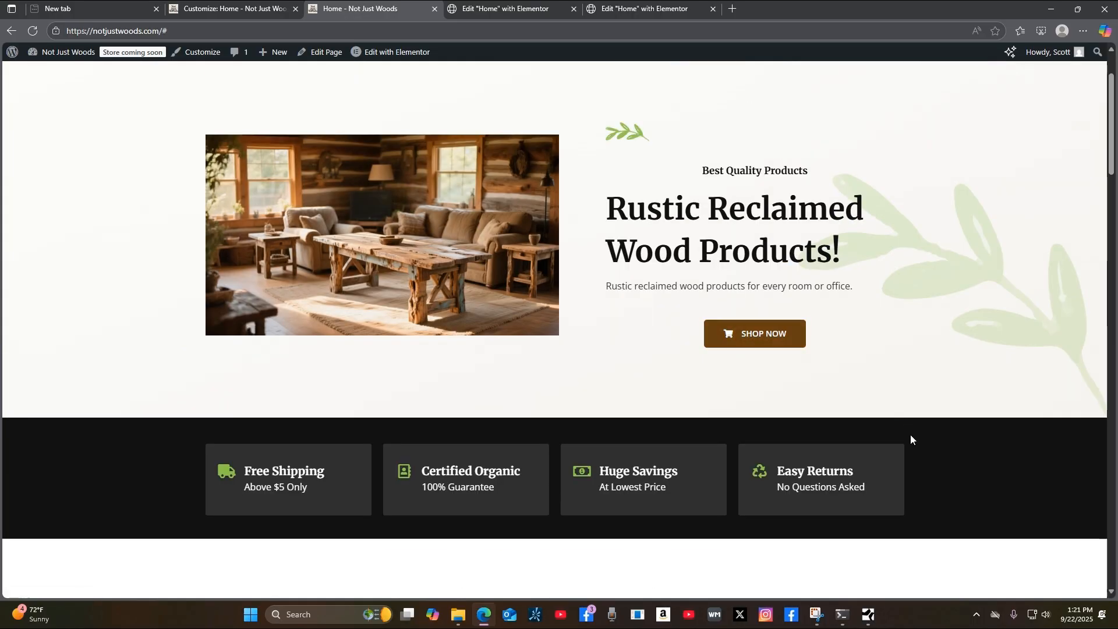
{"action": "scroll", "coordinate": [910, 435], "scroll_direction": "down", "scroll_amount": 10}
{"action": "scroll", "coordinate": [942, 499], "scroll_direction": "down", "scroll_amount": 15}
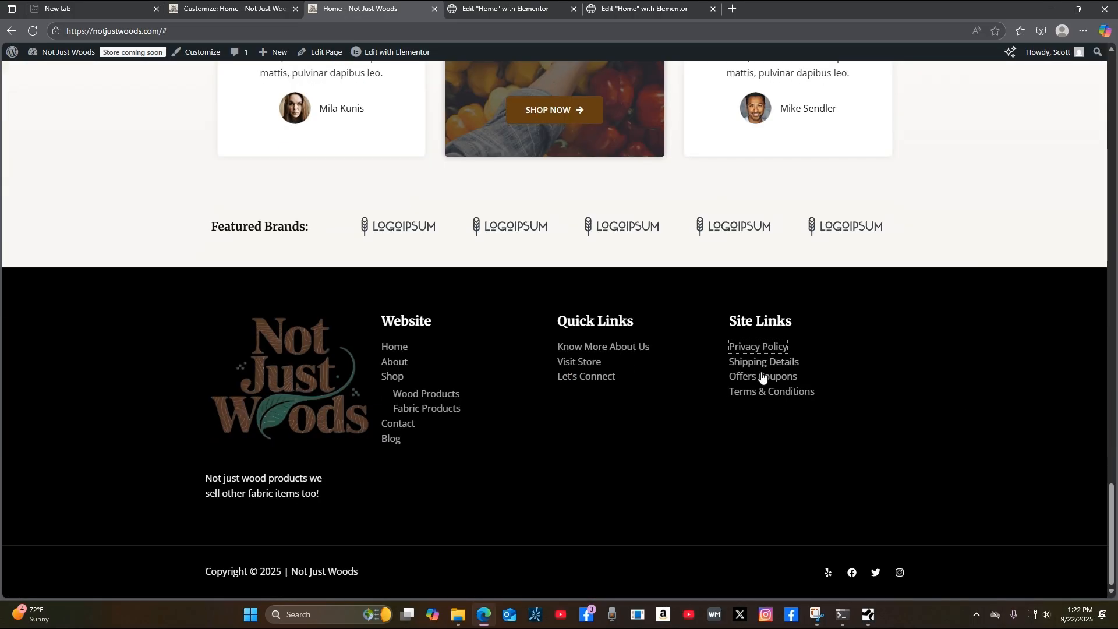
{"action": "left_click", "coordinate": [765, 364]}
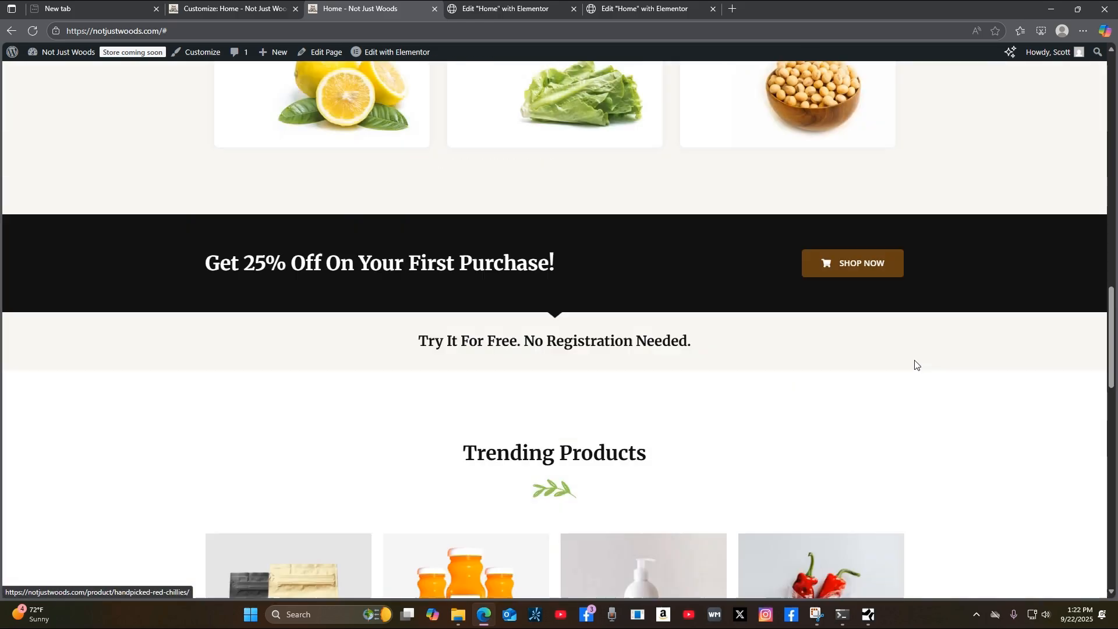
{"action": "scroll", "coordinate": [925, 356], "scroll_direction": "down", "scroll_amount": 10}
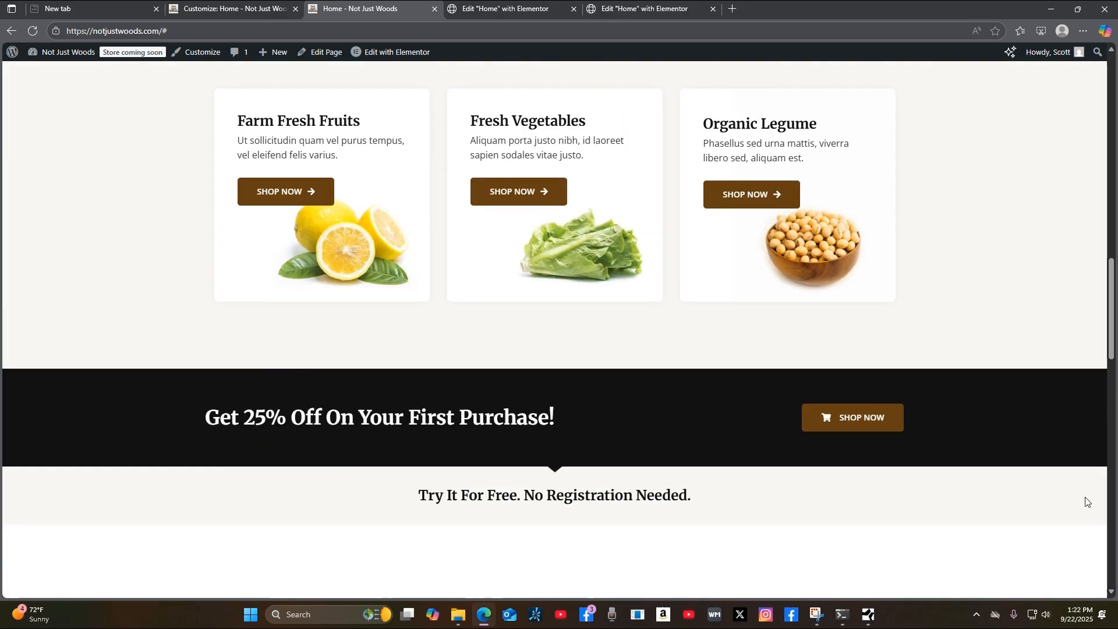
{"action": "scroll", "coordinate": [1093, 484], "scroll_direction": "up", "scroll_amount": 10}
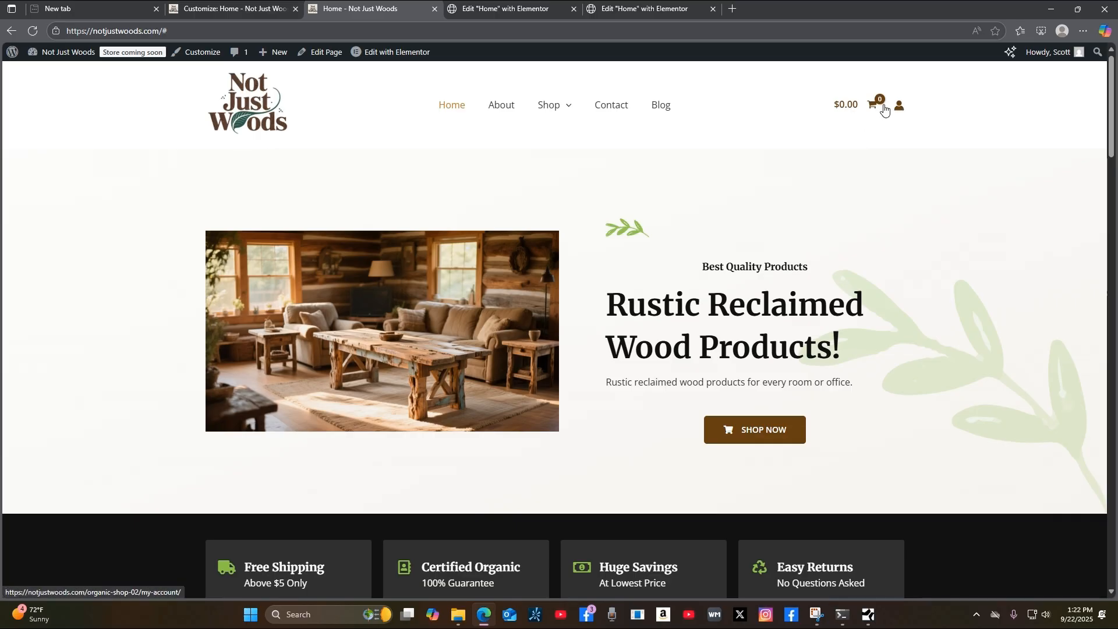
Reload the home page and scroll through its sections.
{"action": "left_click", "coordinate": [244, 117]}
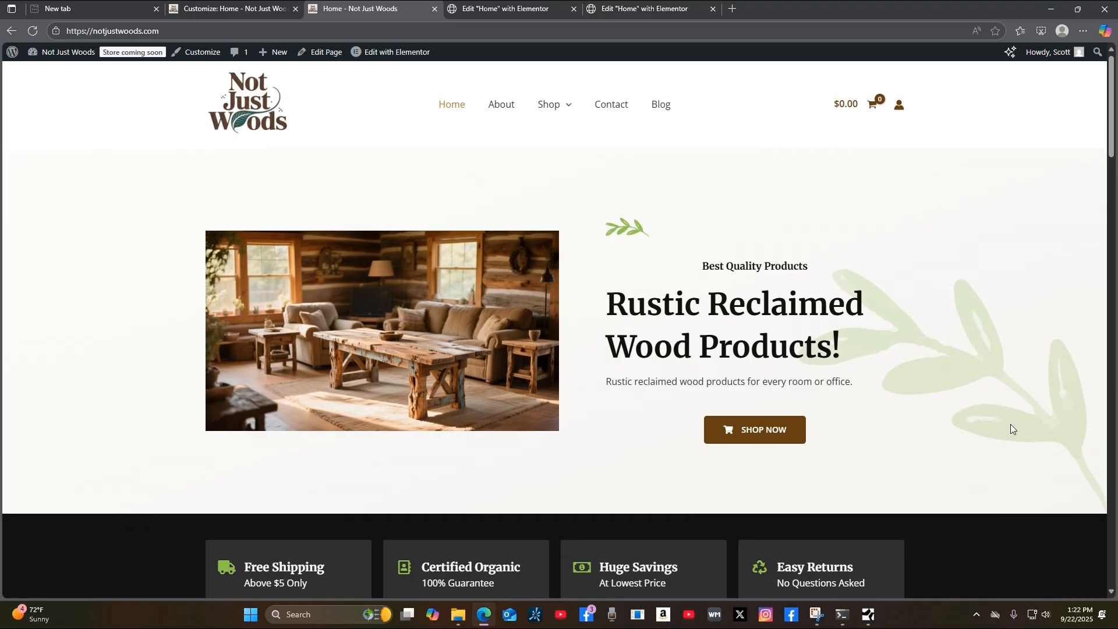
{"action": "scroll", "coordinate": [1011, 426], "scroll_direction": "down", "scroll_amount": 8}
{"action": "scroll", "coordinate": [988, 448], "scroll_direction": "down", "scroll_amount": 7}
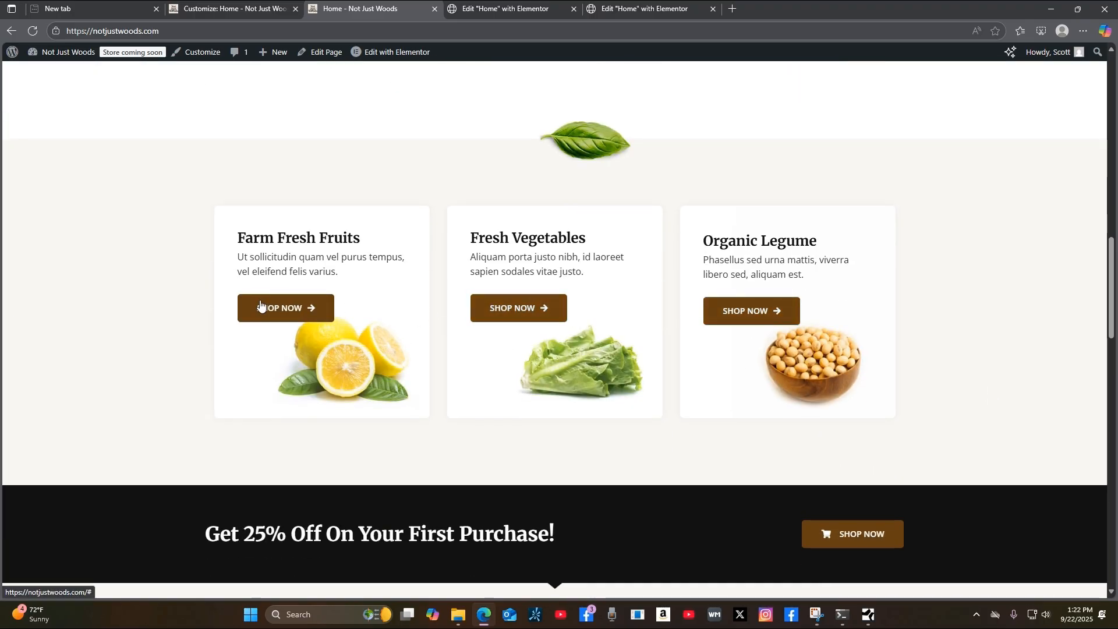
{"action": "scroll", "coordinate": [1066, 473], "scroll_direction": "down", "scroll_amount": 8}
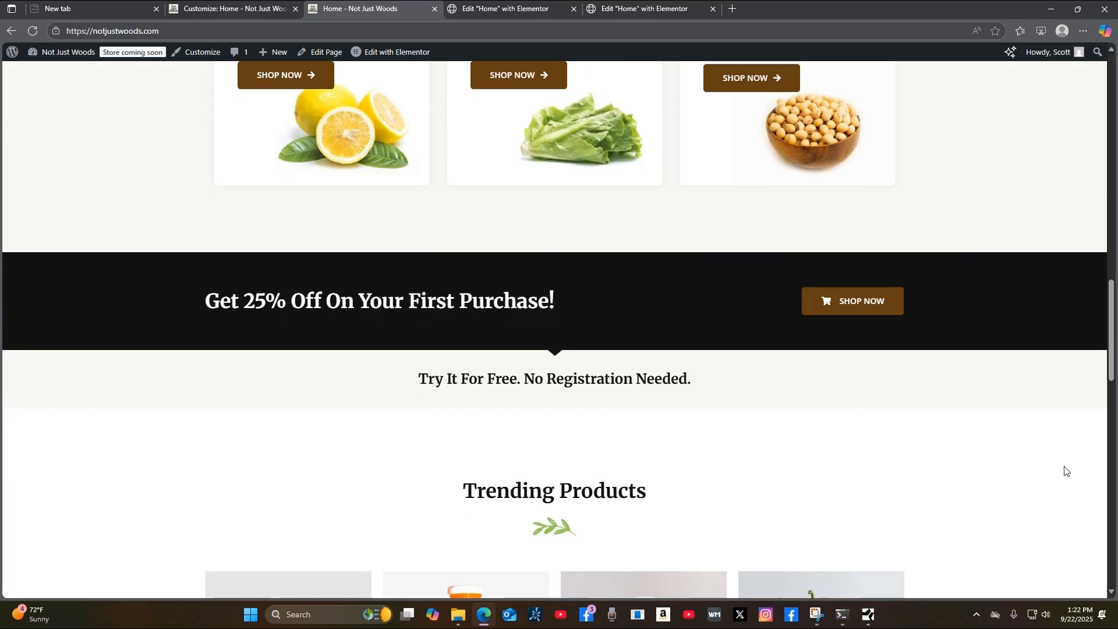
{"action": "scroll", "coordinate": [1066, 478], "scroll_direction": "down", "scroll_amount": 11}
{"action": "scroll", "coordinate": [1063, 466], "scroll_direction": "up", "scroll_amount": 20}
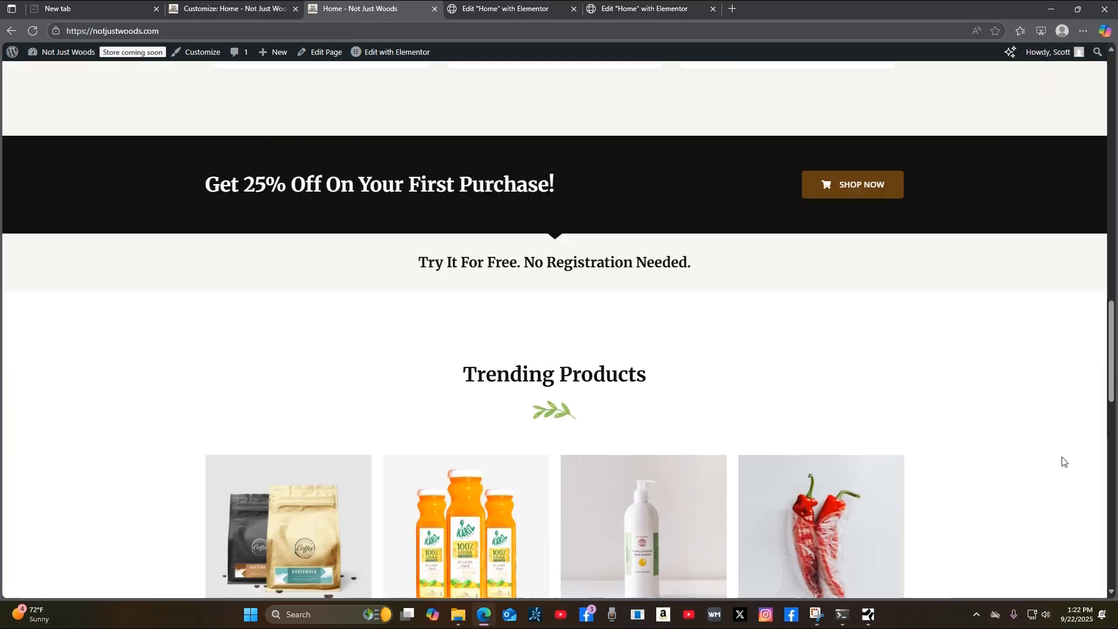
{"action": "scroll", "coordinate": [1064, 460], "scroll_direction": "up", "scroll_amount": 15}
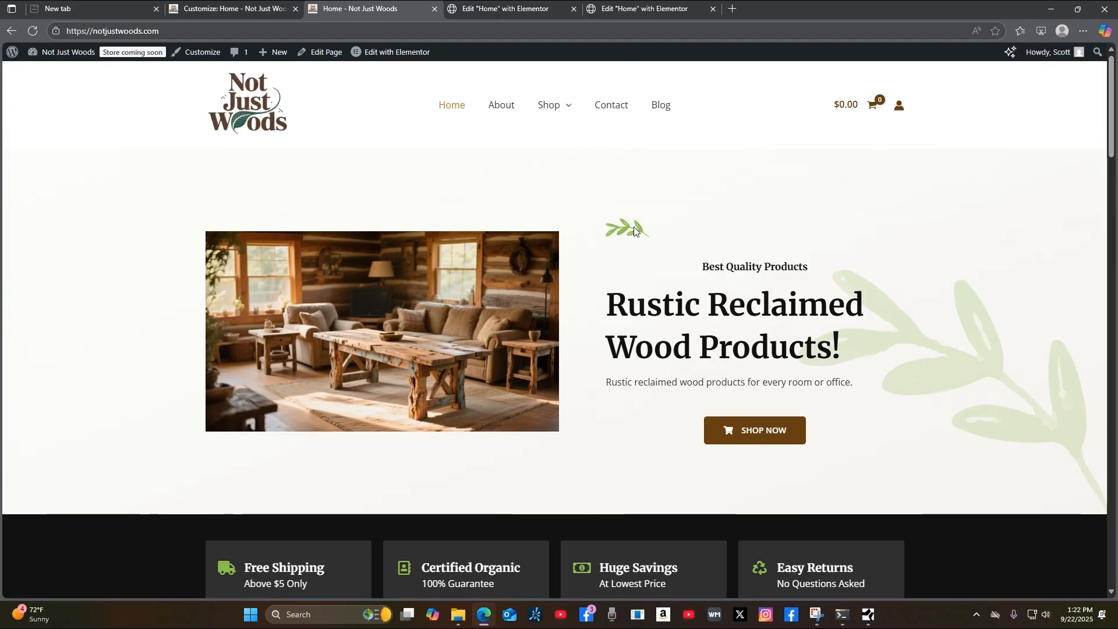
{"action": "scroll", "coordinate": [1040, 373], "scroll_direction": "down", "scroll_amount": 1}
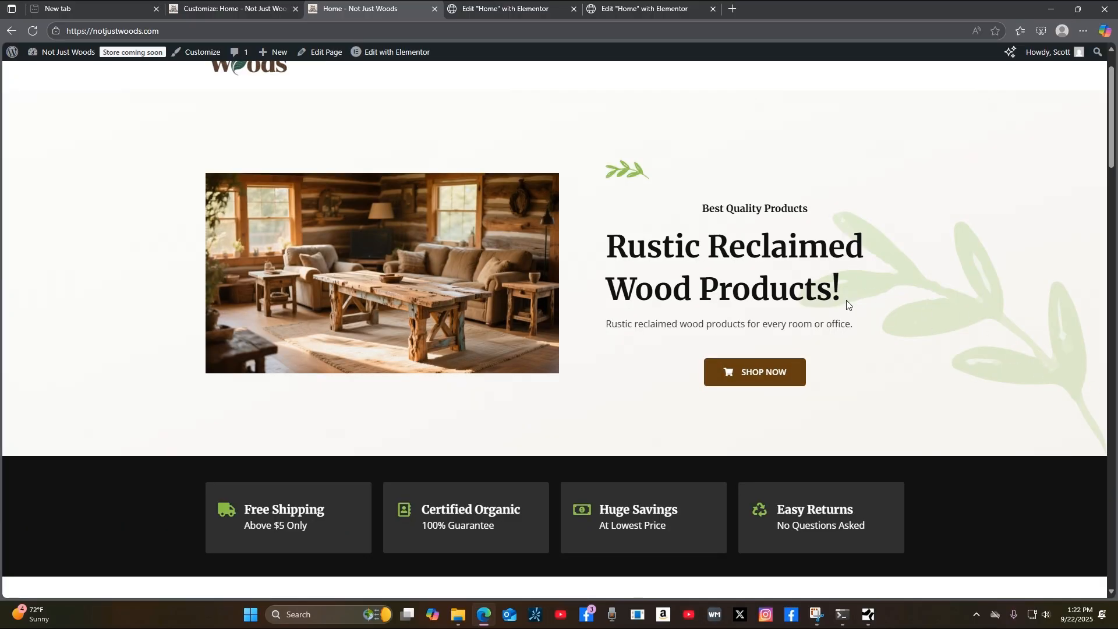
{"action": "scroll", "coordinate": [1056, 390], "scroll_direction": "down", "scroll_amount": 4}
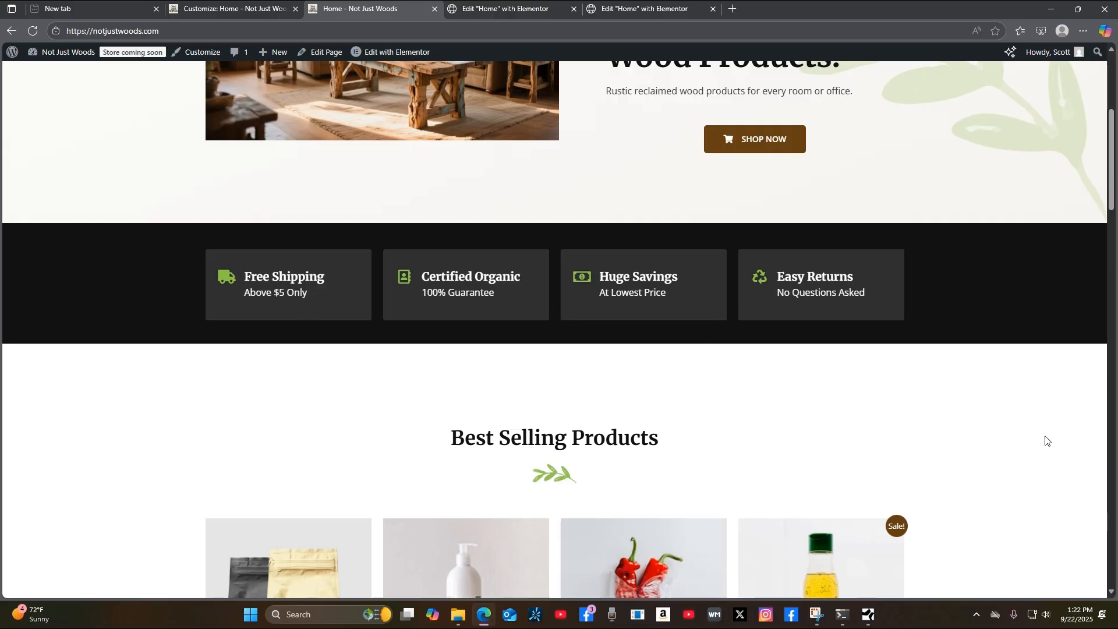
{"action": "scroll", "coordinate": [1041, 429], "scroll_direction": "down", "scroll_amount": 17}
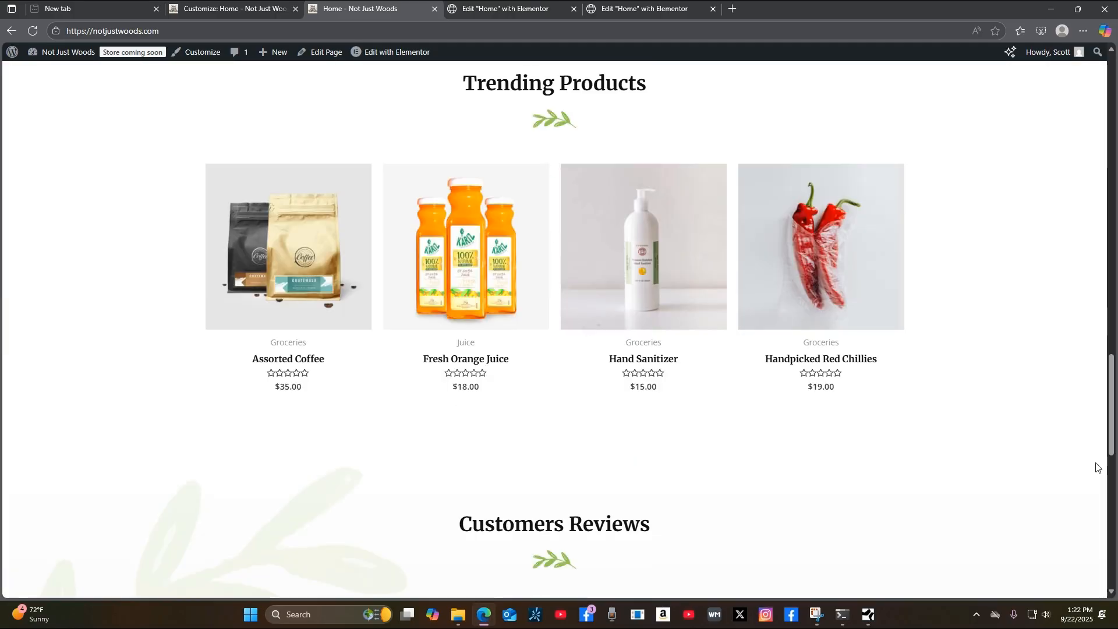
{"action": "scroll", "coordinate": [1090, 469], "scroll_direction": "down", "scroll_amount": 12}
{"action": "scroll", "coordinate": [1084, 471], "scroll_direction": "up", "scroll_amount": 15}
{"action": "scroll", "coordinate": [1084, 471], "scroll_direction": "up", "scroll_amount": 20}
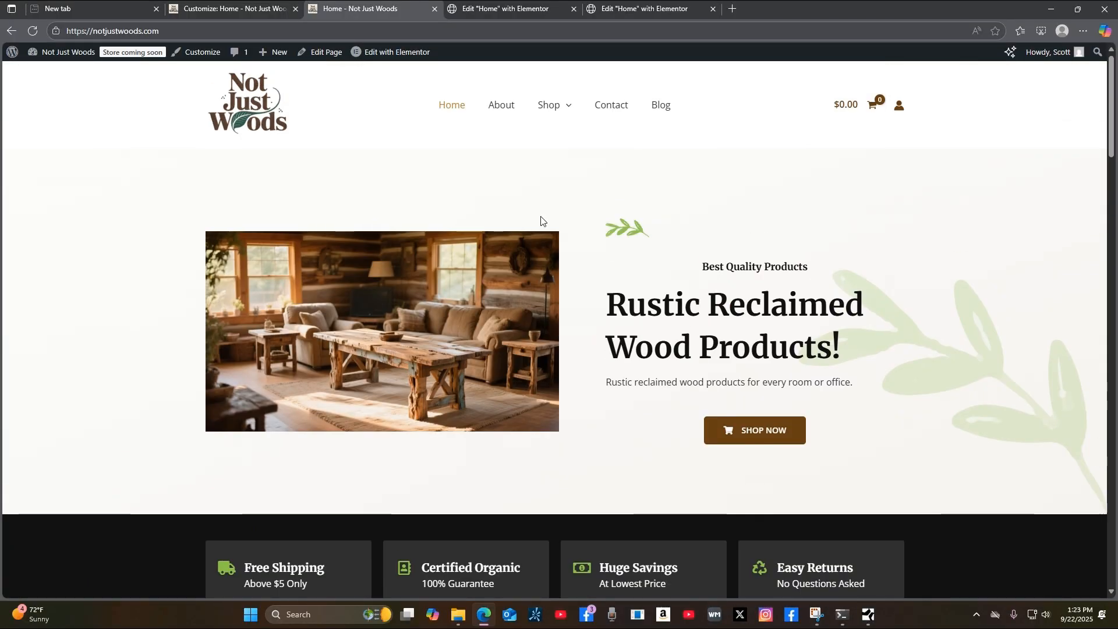
Open the About Us page from the navigation, scroll through it, then go to Contact.
{"action": "mouse_move", "coordinate": [556, 108]}
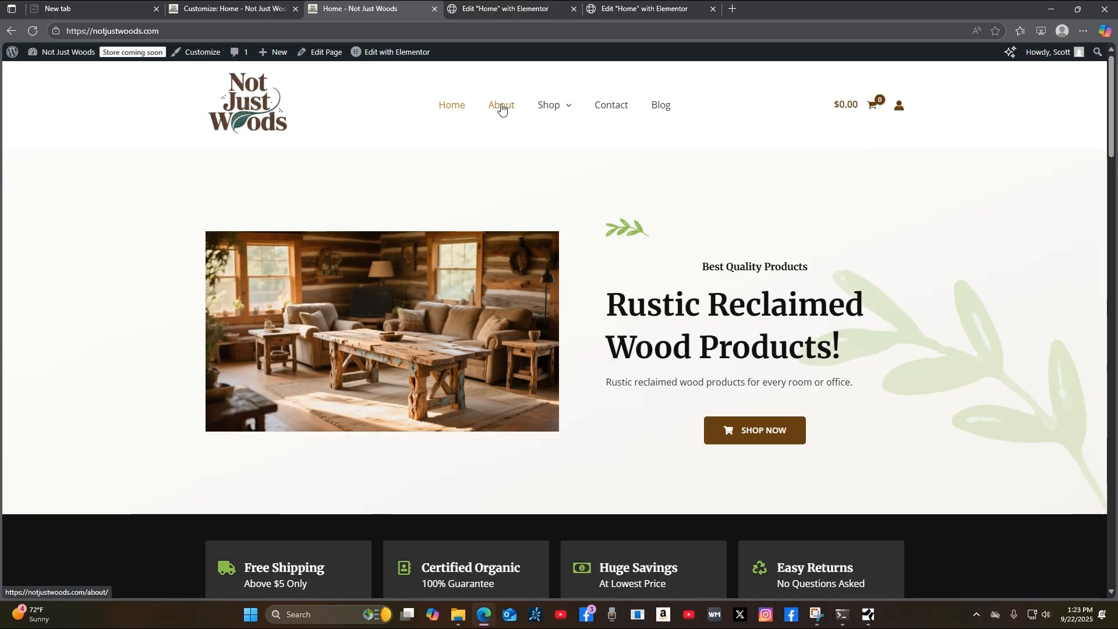
{"action": "left_click", "coordinate": [502, 108]}
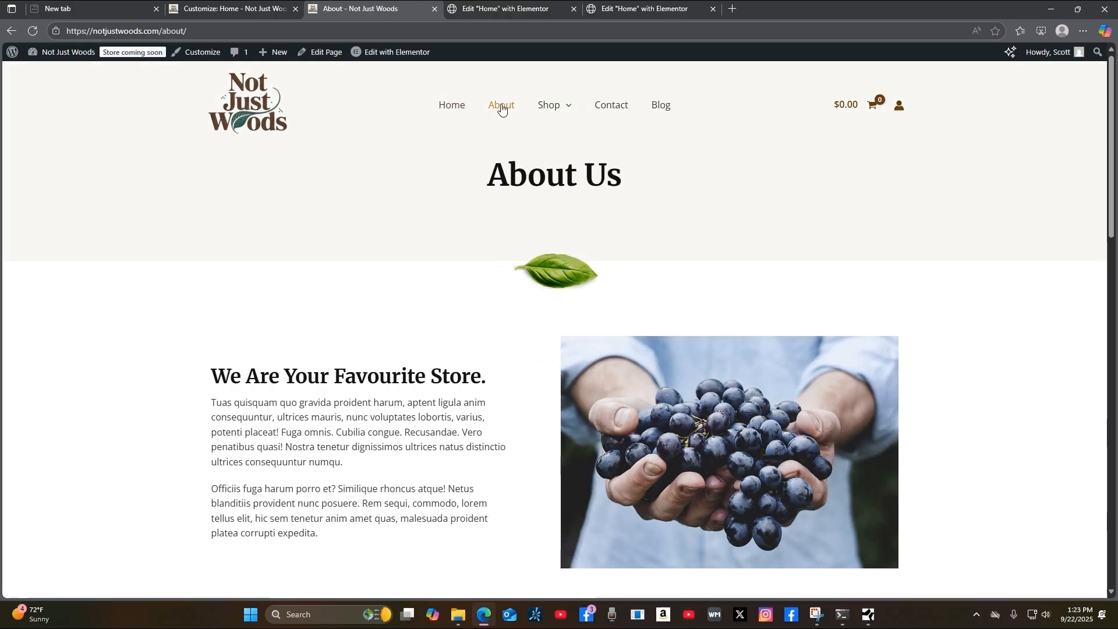
{"action": "scroll", "coordinate": [1116, 458], "scroll_direction": "down", "scroll_amount": 14}
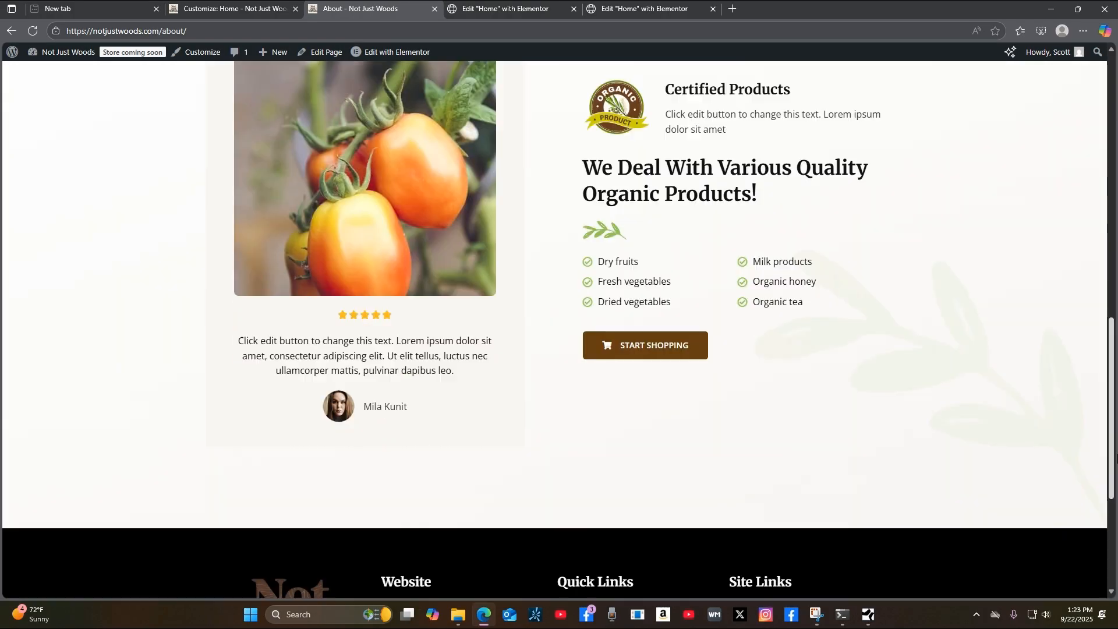
{"action": "scroll", "coordinate": [1116, 457], "scroll_direction": "down", "scroll_amount": 3}
{"action": "scroll", "coordinate": [1116, 457], "scroll_direction": "up", "scroll_amount": 20}
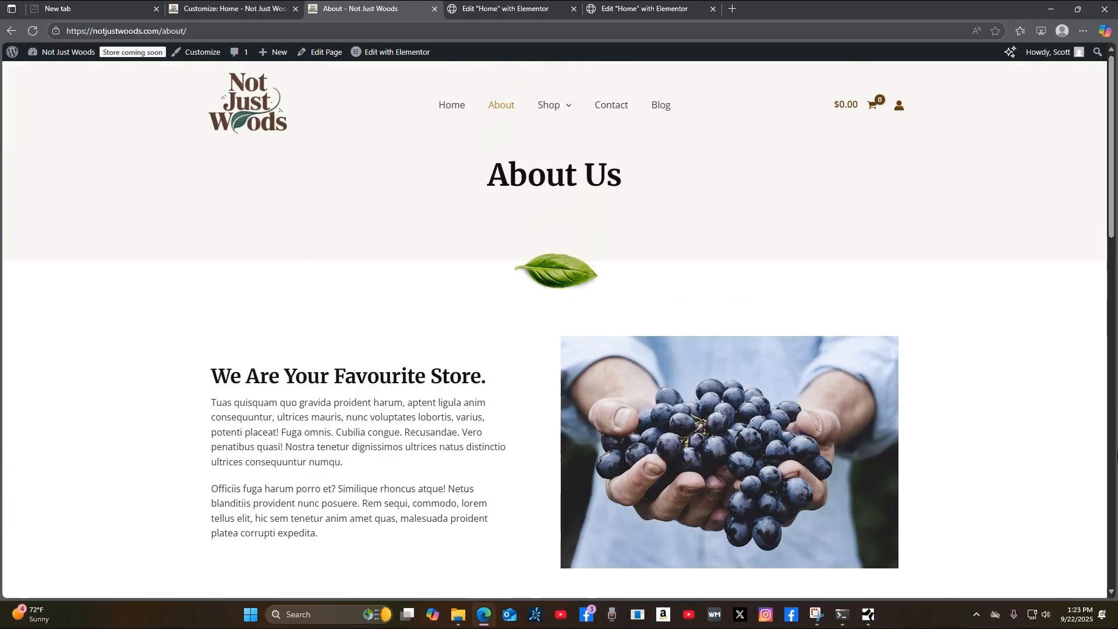
{"action": "mouse_move", "coordinate": [396, 53]}
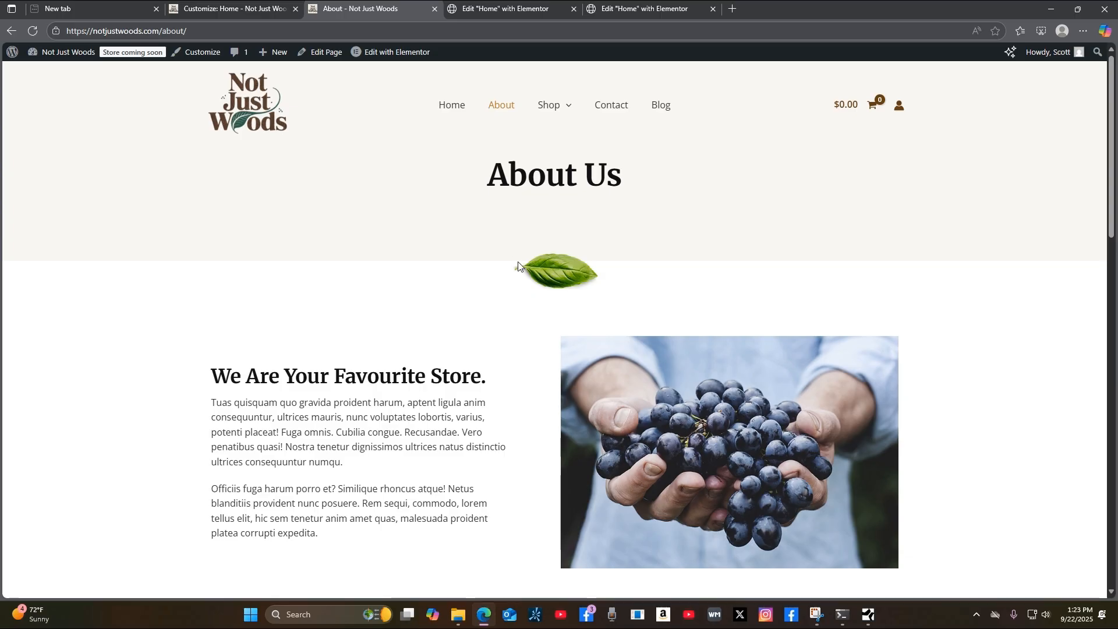
{"action": "scroll", "coordinate": [520, 405], "scroll_direction": "down", "scroll_amount": 3}
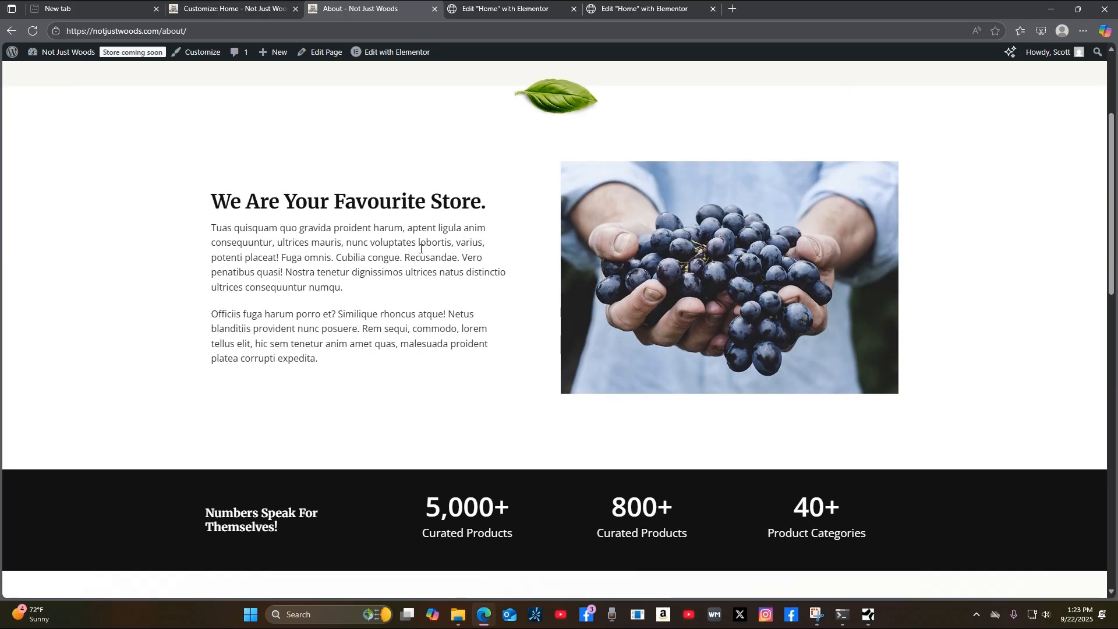
{"action": "scroll", "coordinate": [1031, 414], "scroll_direction": "down", "scroll_amount": 3}
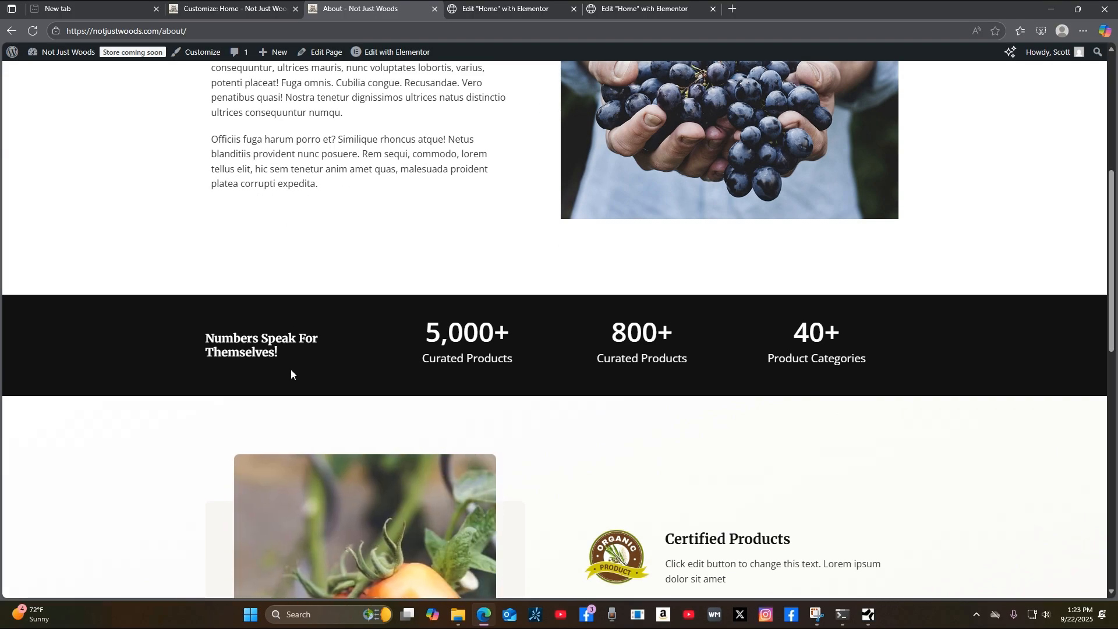
{"action": "scroll", "coordinate": [1071, 462], "scroll_direction": "down", "scroll_amount": 5}
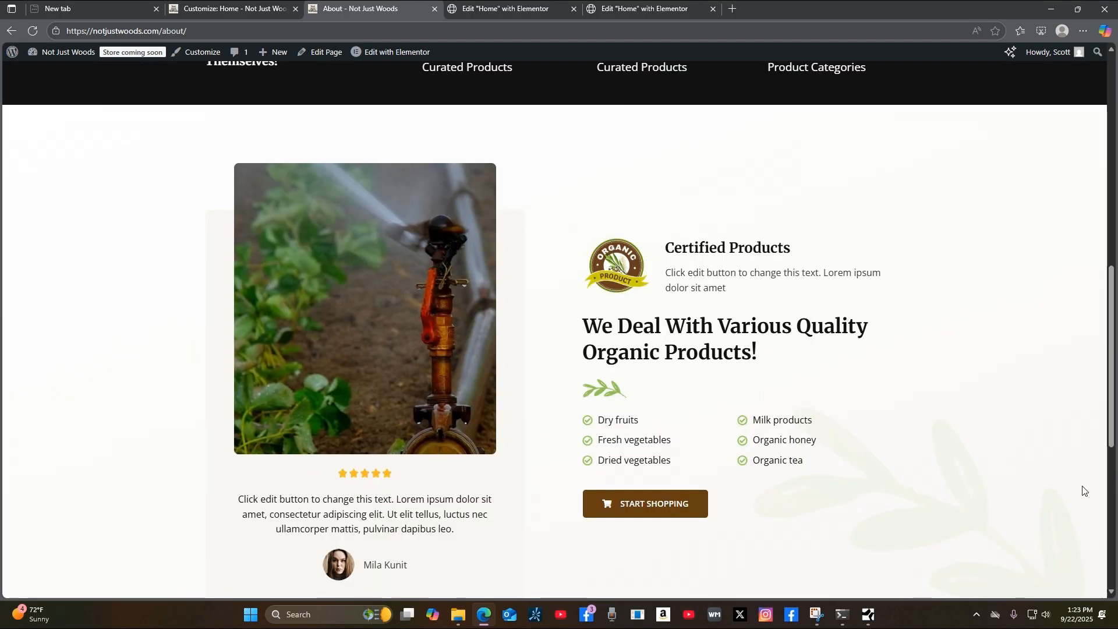
{"action": "scroll", "coordinate": [1054, 498], "scroll_direction": "down", "scroll_amount": 3}
{"action": "scroll", "coordinate": [392, 365], "scroll_direction": "up", "scroll_amount": 3}
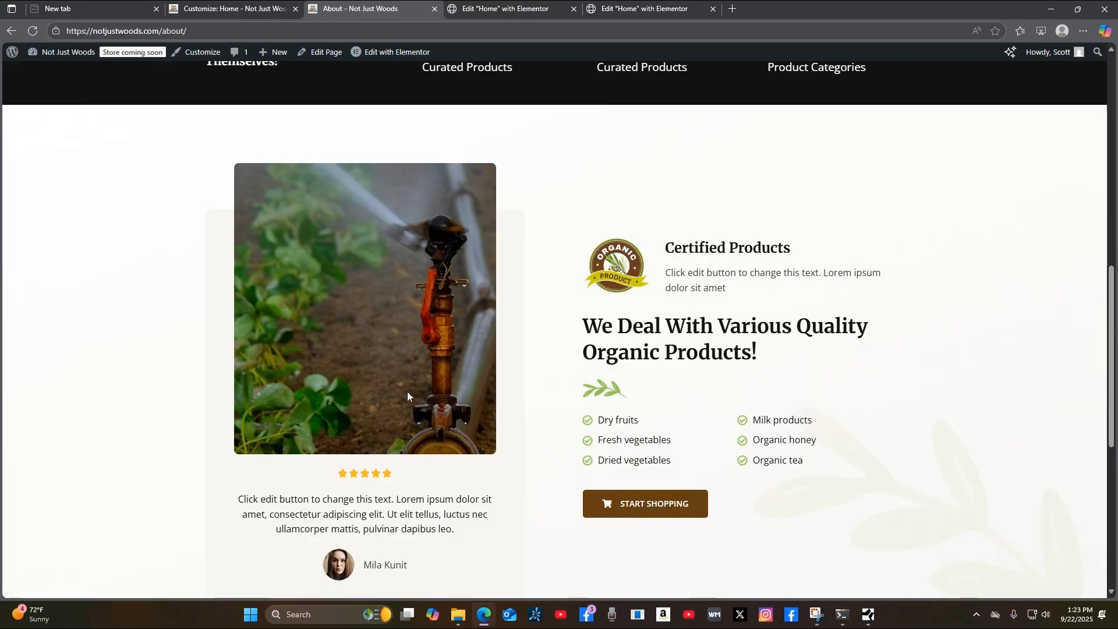
{"action": "scroll", "coordinate": [547, 464], "scroll_direction": "down", "scroll_amount": 3}
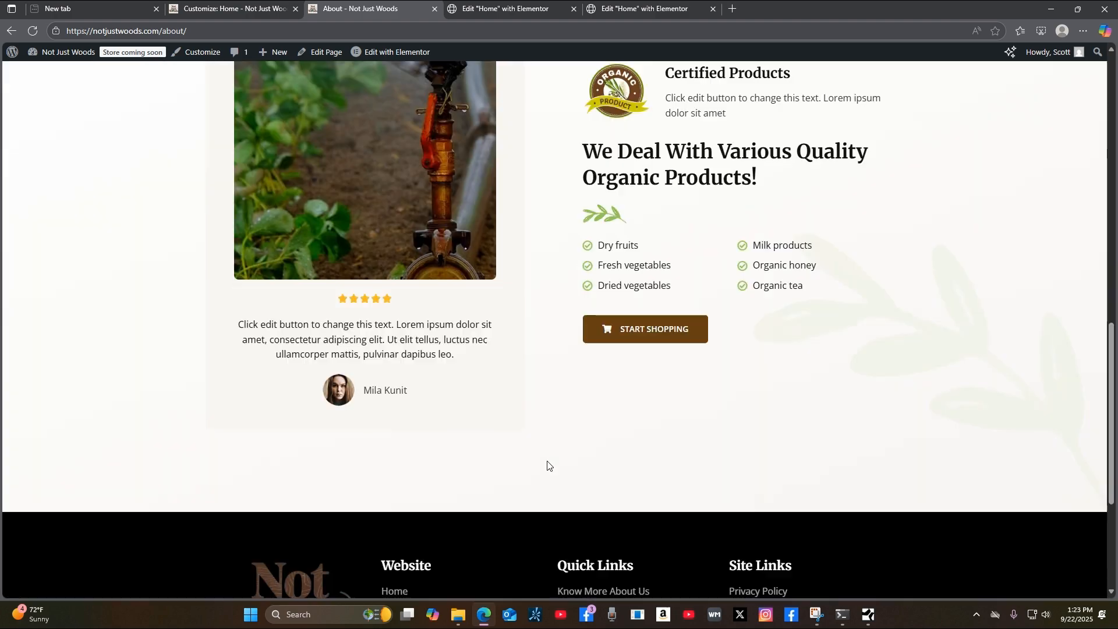
{"action": "scroll", "coordinate": [549, 464], "scroll_direction": "up", "scroll_amount": 4}
{"action": "scroll", "coordinate": [547, 466], "scroll_direction": "down", "scroll_amount": 4}
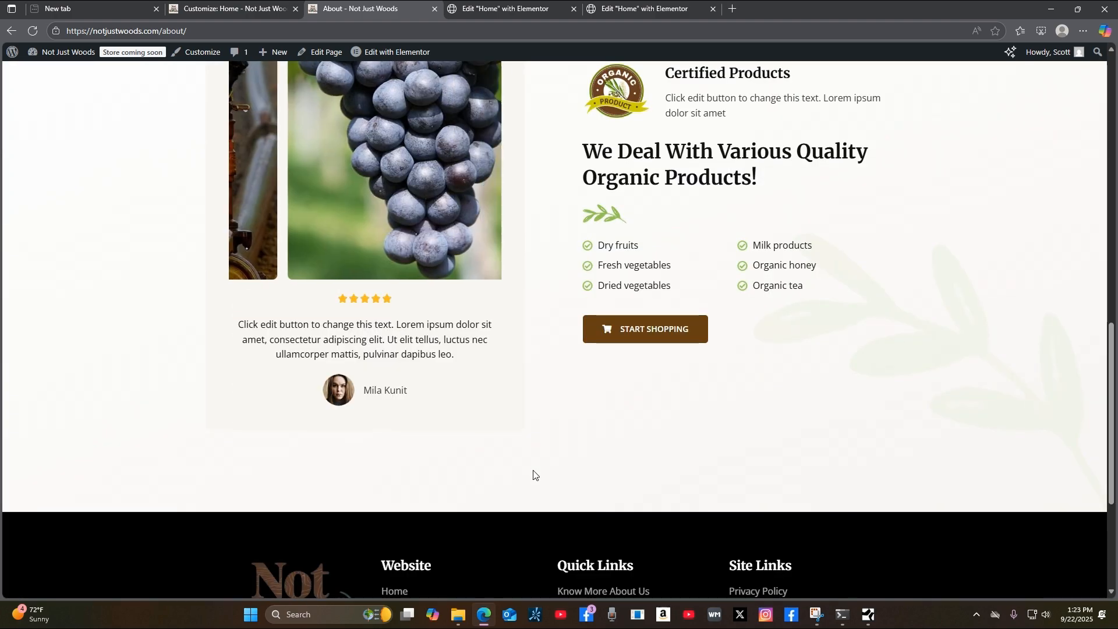
{"action": "scroll", "coordinate": [532, 471], "scroll_direction": "up", "scroll_amount": 4}
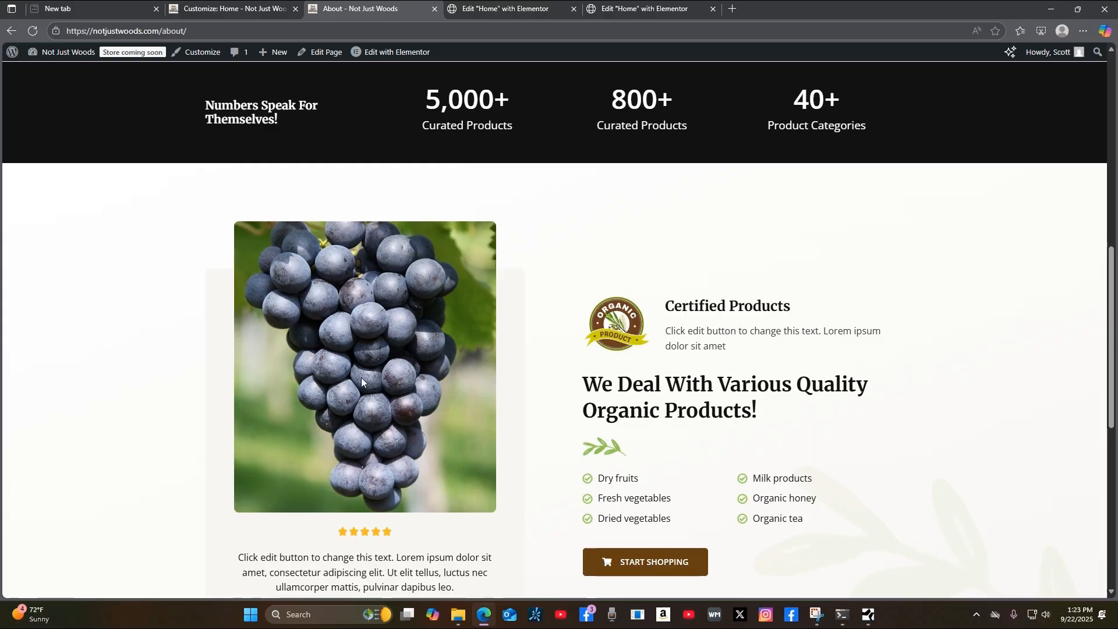
{"action": "scroll", "coordinate": [1052, 516], "scroll_direction": "down", "scroll_amount": 8}
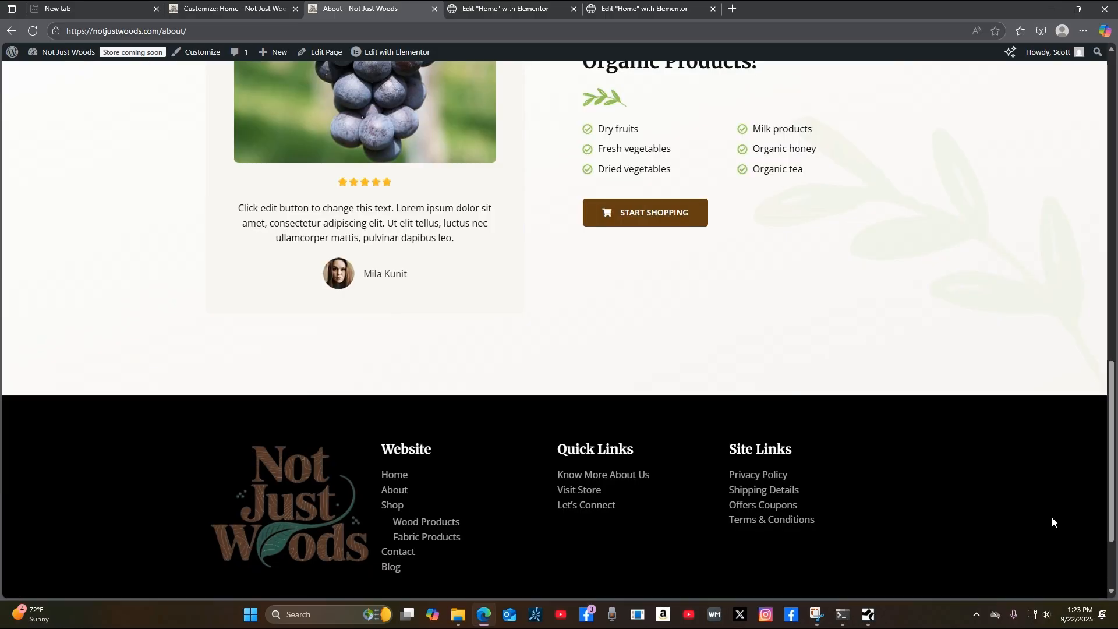
{"action": "scroll", "coordinate": [1078, 523], "scroll_direction": "up", "scroll_amount": 18}
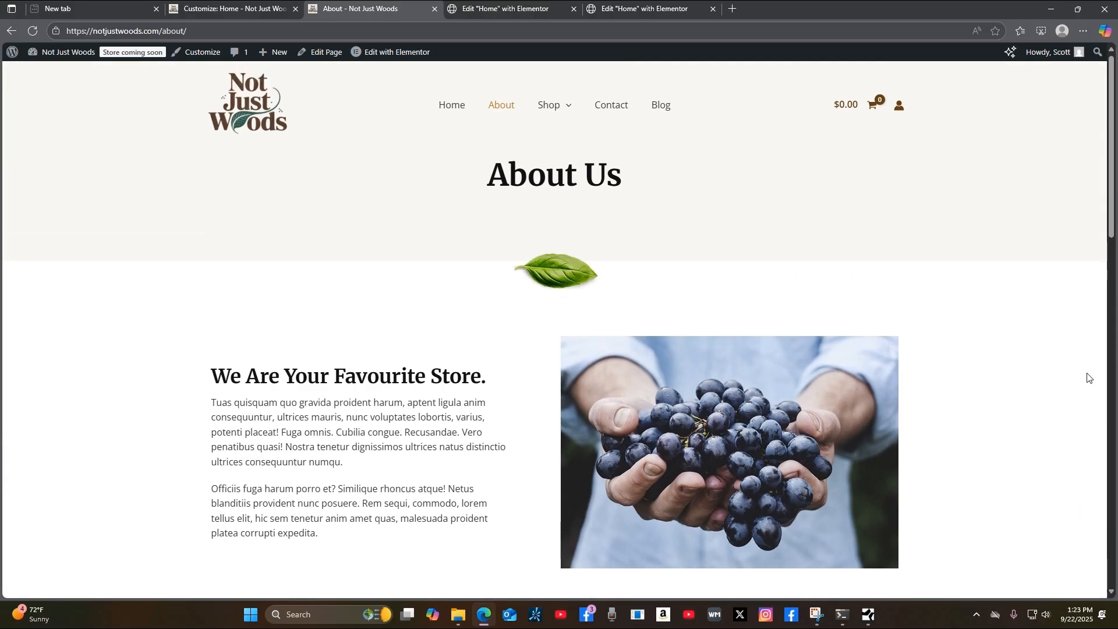
{"action": "left_click", "coordinate": [616, 108]}
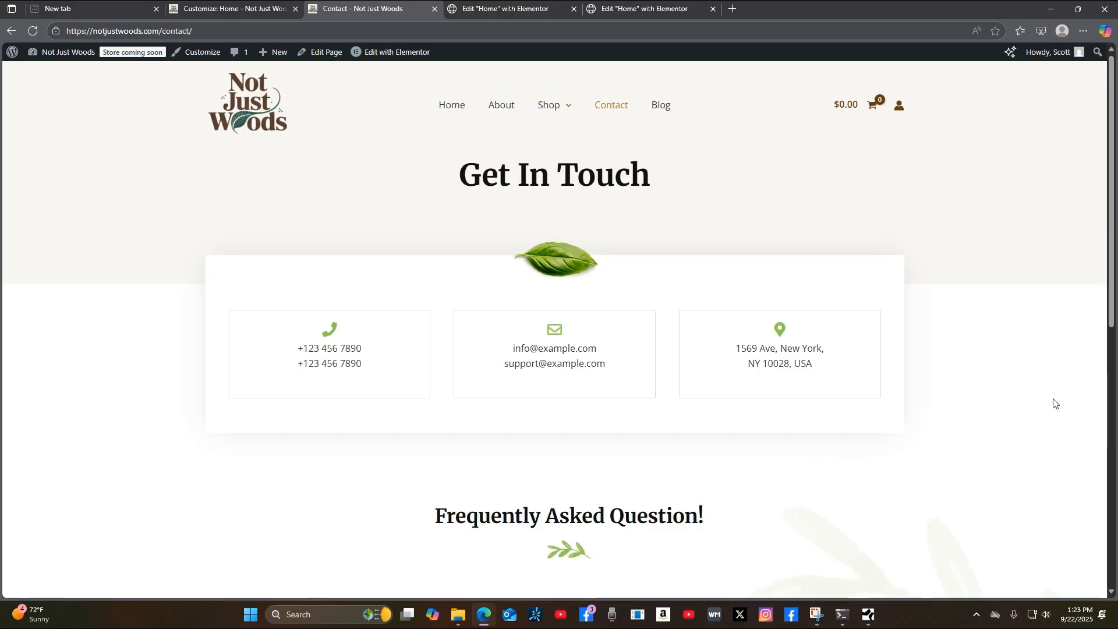
Scroll the Contact page, view the Blog page, then return to the home page.
{"action": "scroll", "coordinate": [1057, 407], "scroll_direction": "down", "scroll_amount": 5}
{"action": "scroll", "coordinate": [1059, 423], "scroll_direction": "up", "scroll_amount": 5}
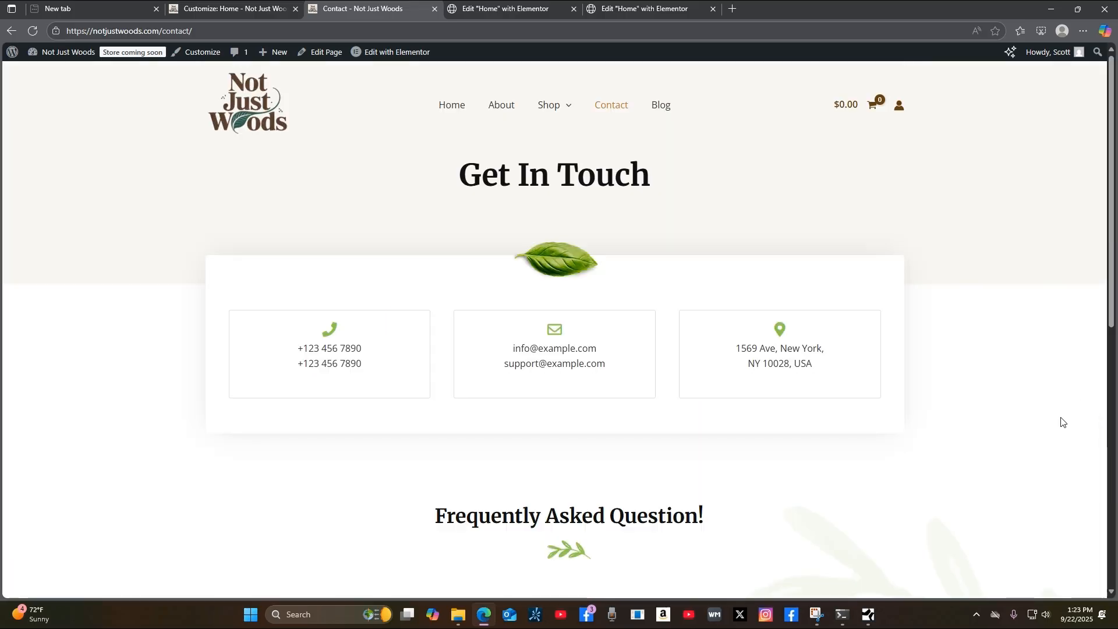
{"action": "scroll", "coordinate": [1062, 423], "scroll_direction": "down", "scroll_amount": 4}
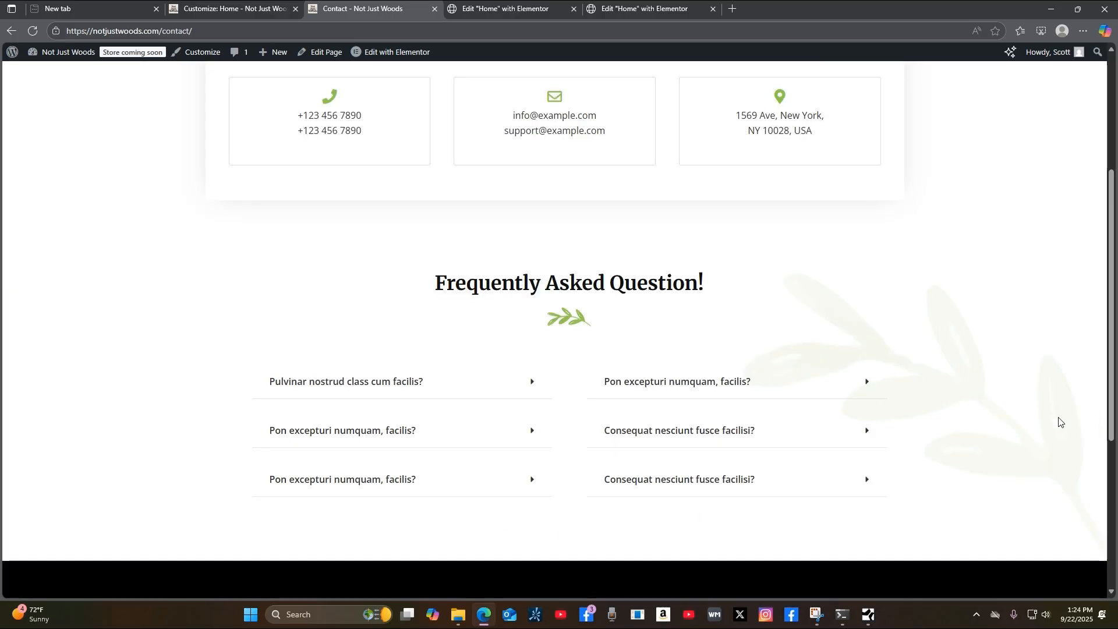
{"action": "scroll", "coordinate": [1062, 419], "scroll_direction": "up", "scroll_amount": 4}
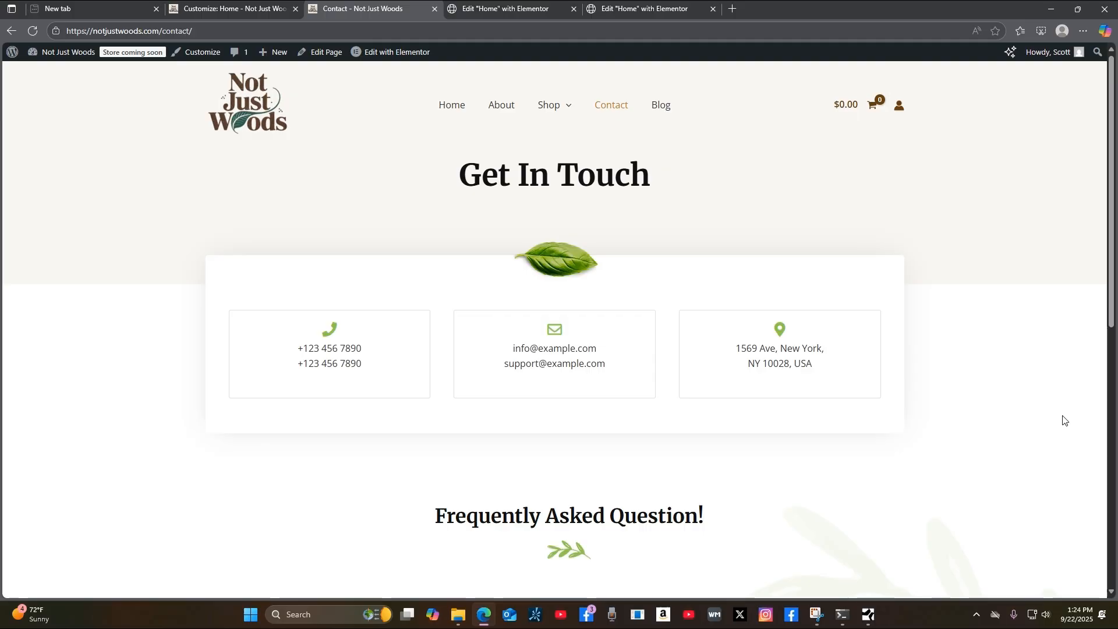
{"action": "left_click", "coordinate": [663, 110]}
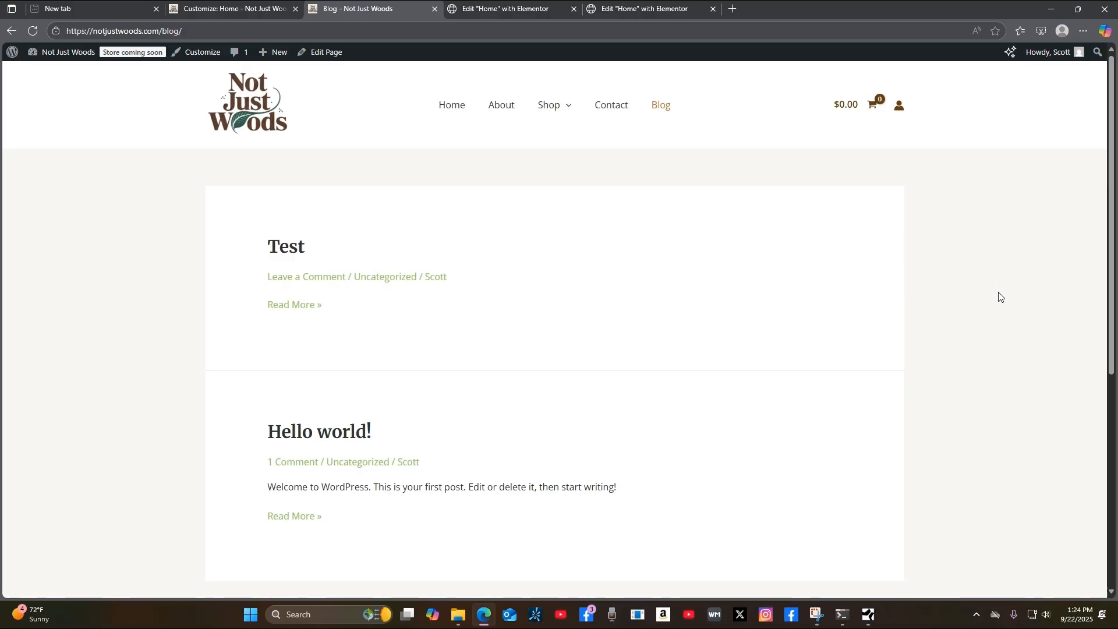
{"action": "scroll", "coordinate": [997, 309], "scroll_direction": "down", "scroll_amount": 4}
{"action": "scroll", "coordinate": [998, 316], "scroll_direction": "up", "scroll_amount": 4}
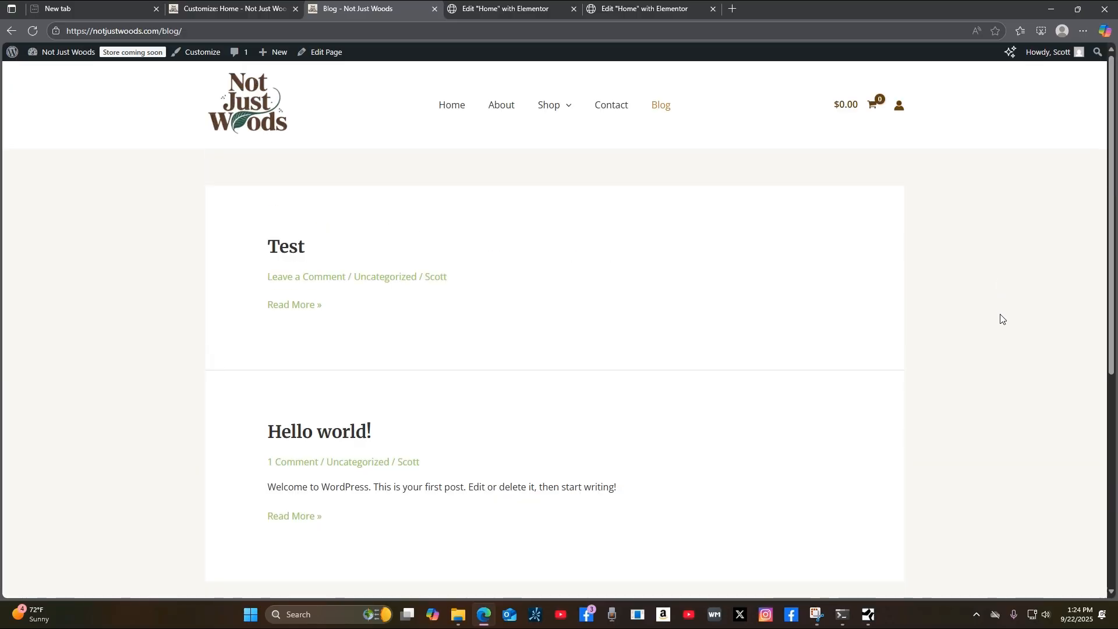
{"action": "left_click", "coordinate": [452, 107]}
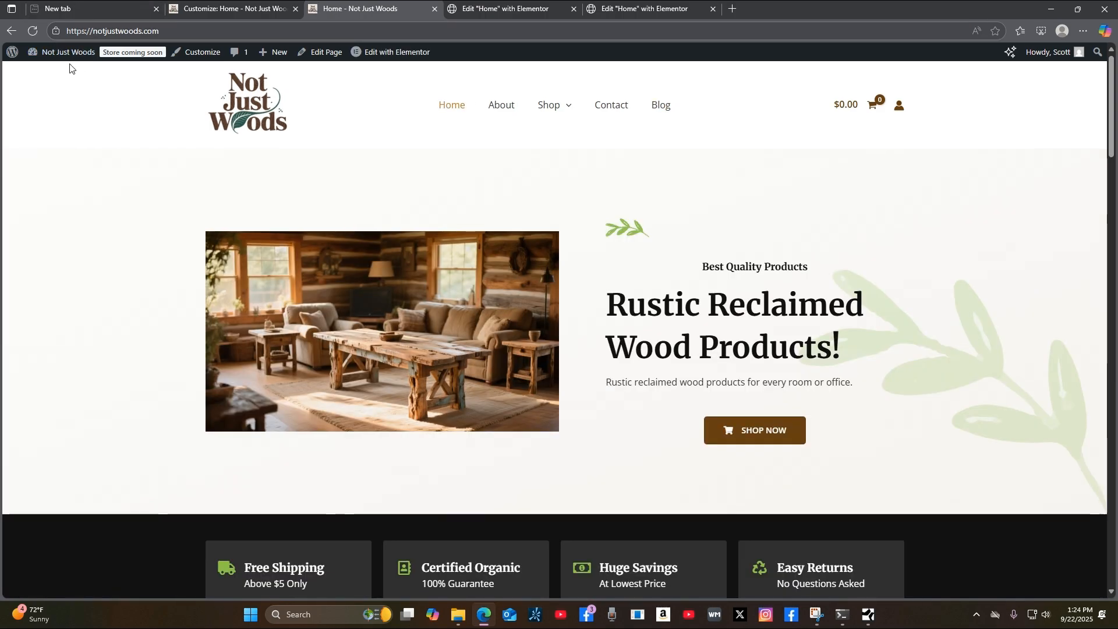
Go to the admin Dashboard and open Appearance > Themes.
{"action": "mouse_move", "coordinate": [65, 62]}
{"action": "left_click", "coordinate": [42, 78]}
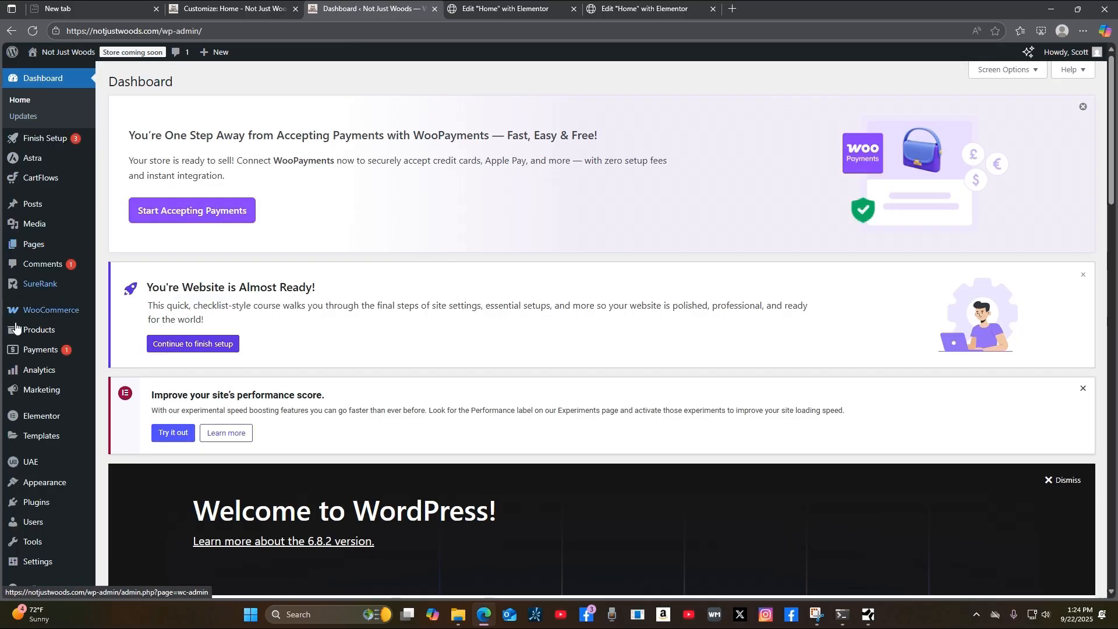
{"action": "mouse_move", "coordinate": [15, 326]}
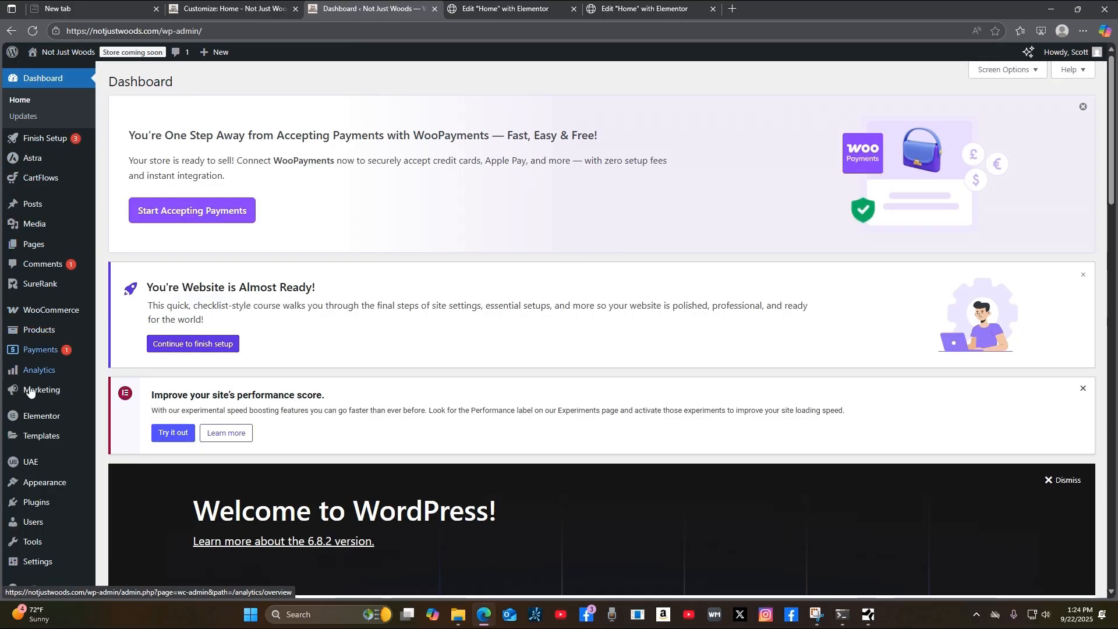
{"action": "mouse_move", "coordinate": [46, 486]}
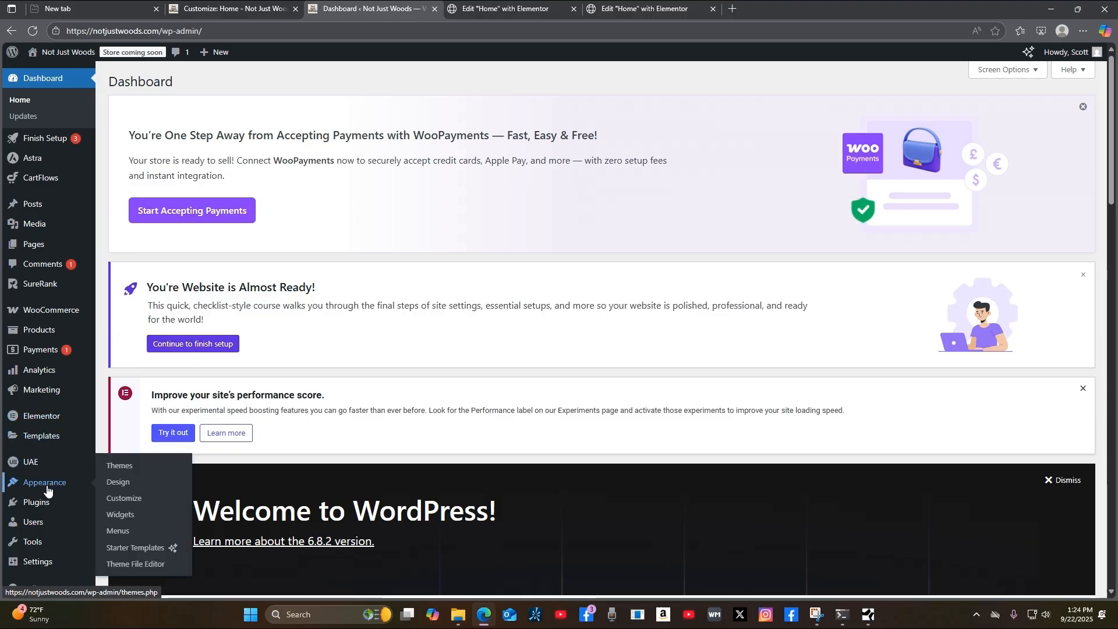
{"action": "left_click", "coordinate": [121, 466]}
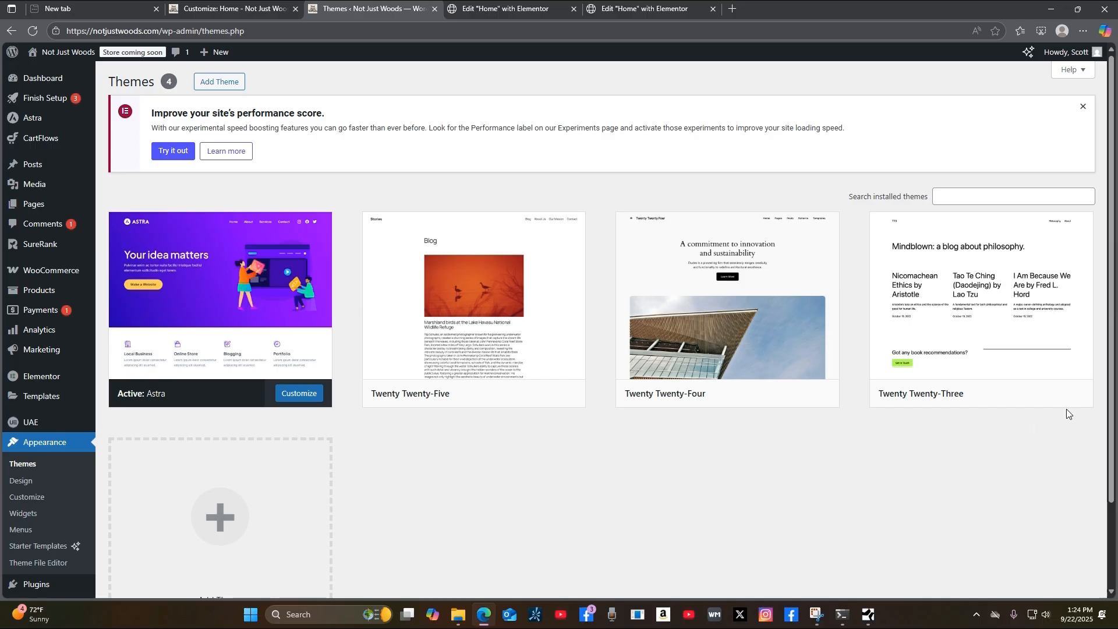
{"action": "scroll", "coordinate": [1023, 464], "scroll_direction": "down", "scroll_amount": 3}
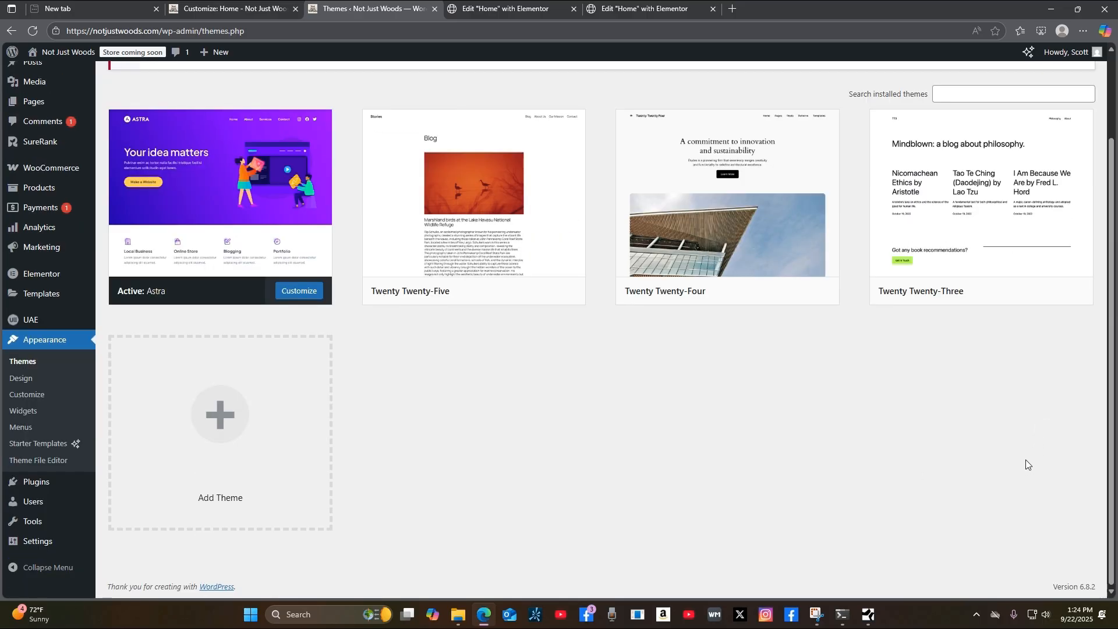
{"action": "scroll", "coordinate": [1026, 460], "scroll_direction": "up", "scroll_amount": 3}
{"action": "mouse_move", "coordinate": [501, 373]}
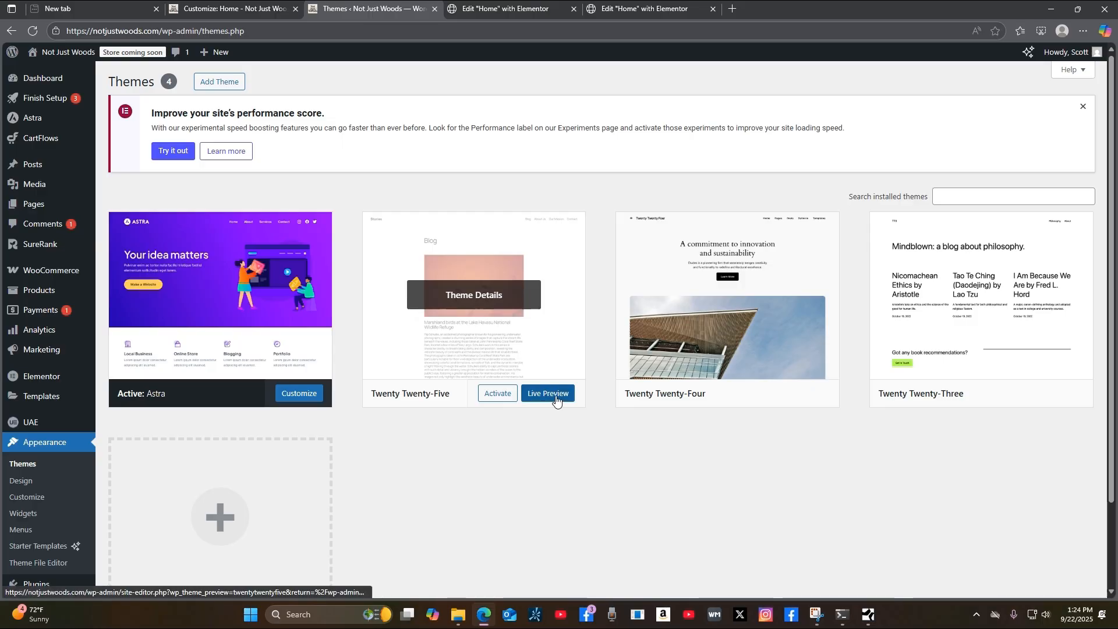
Delete the Twenty Twenty-Five, Twenty Twenty-Four and Twenty Twenty-Three themes, confirming each deletion.
{"action": "left_click", "coordinate": [486, 297]}
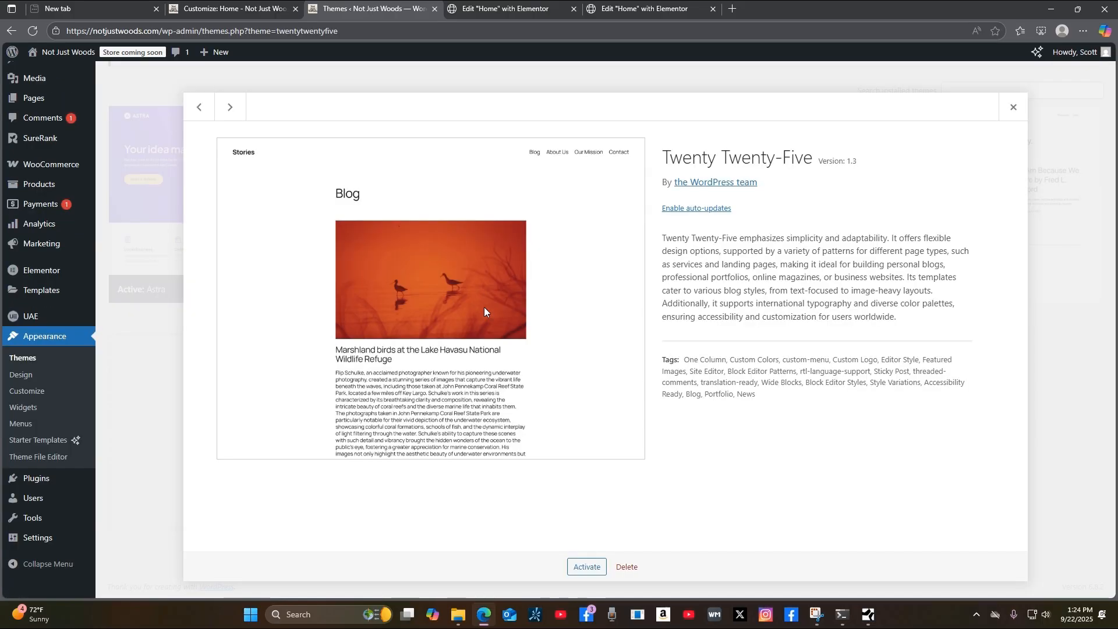
{"action": "left_click", "coordinate": [638, 572]}
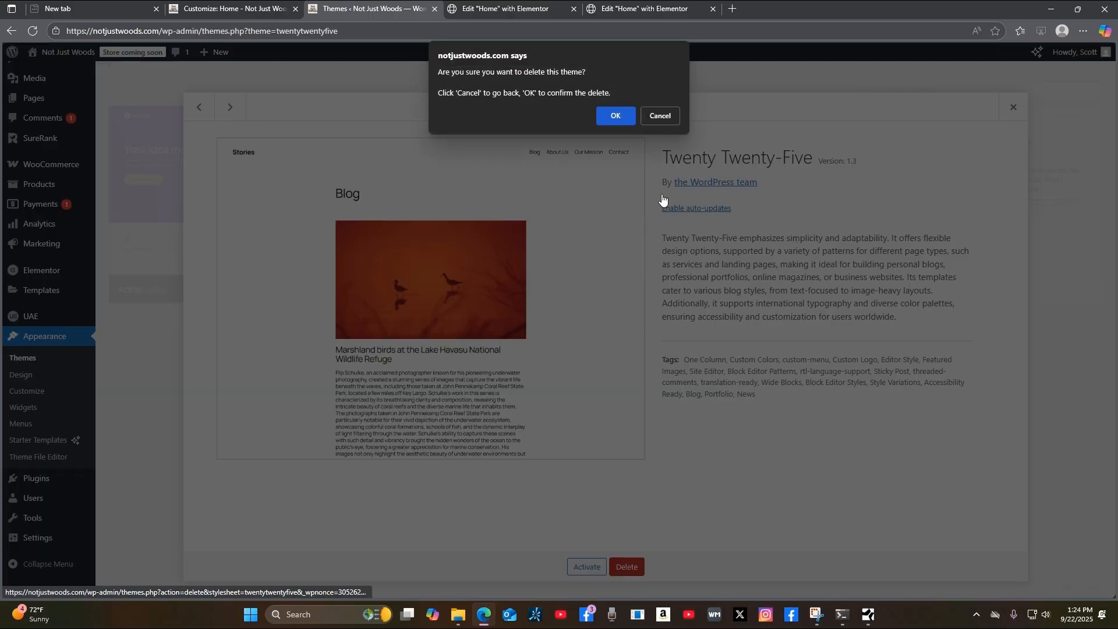
{"action": "left_click", "coordinate": [614, 119]}
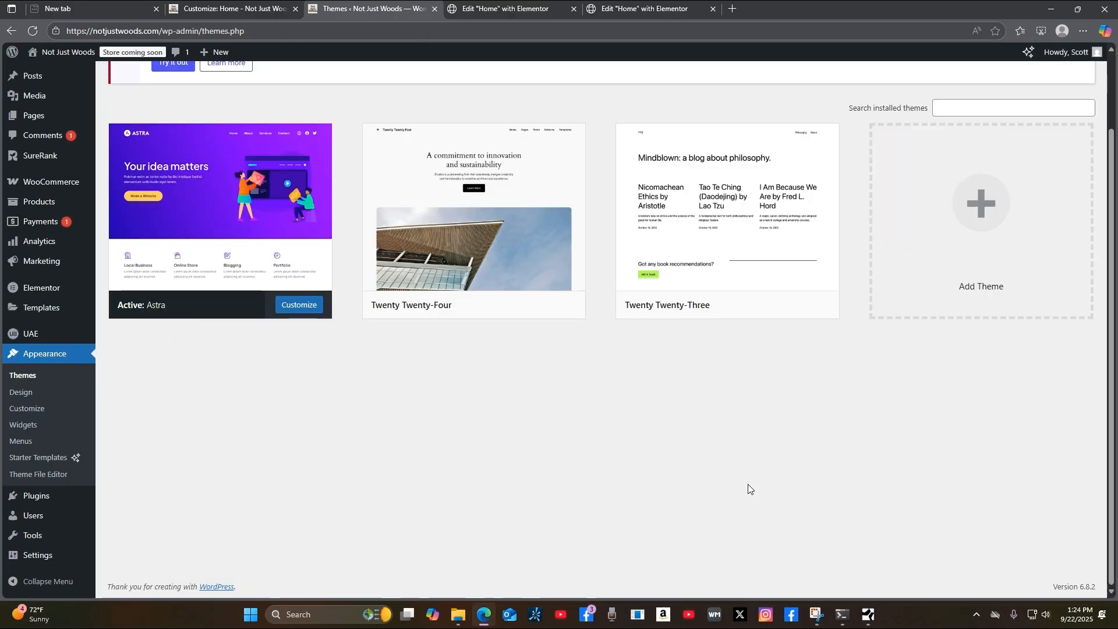
{"action": "mouse_move", "coordinate": [490, 242]}
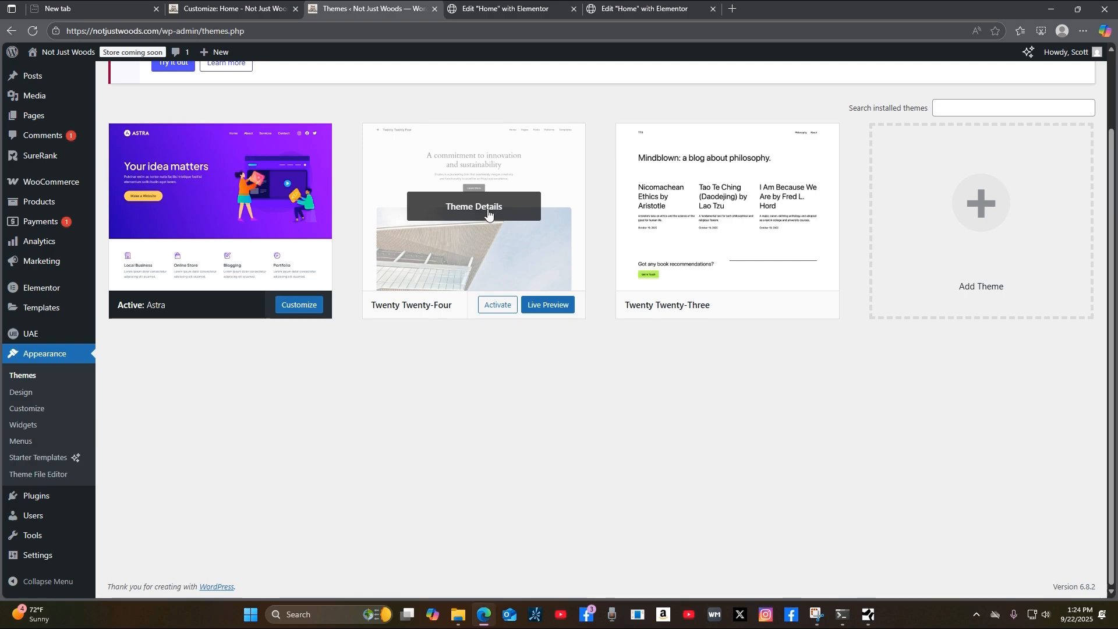
{"action": "left_click", "coordinate": [490, 208]}
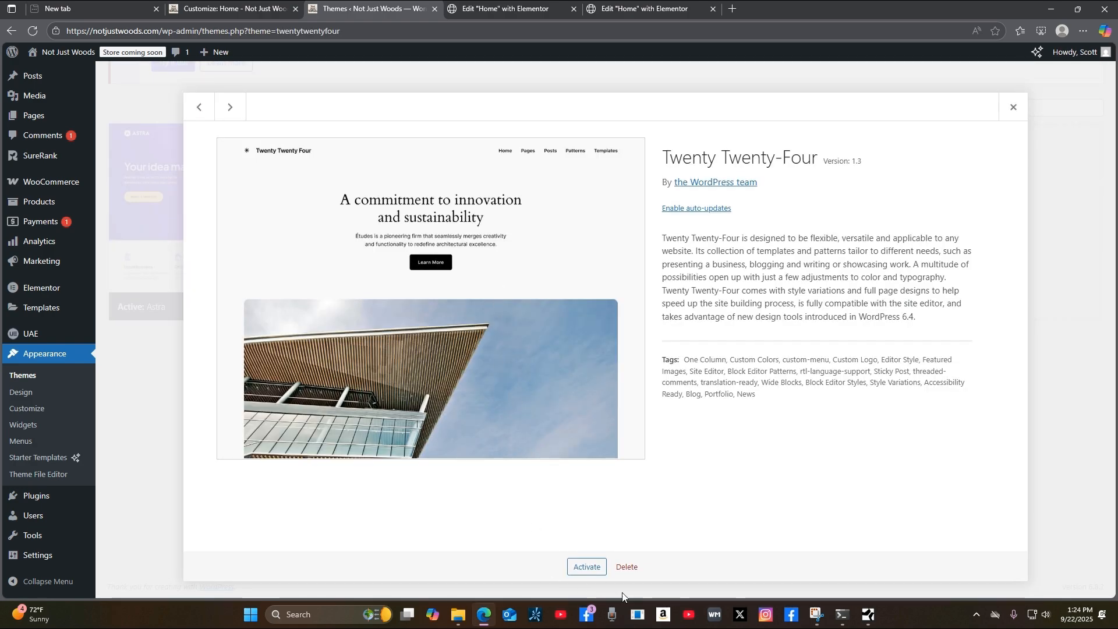
{"action": "left_click", "coordinate": [627, 566]}
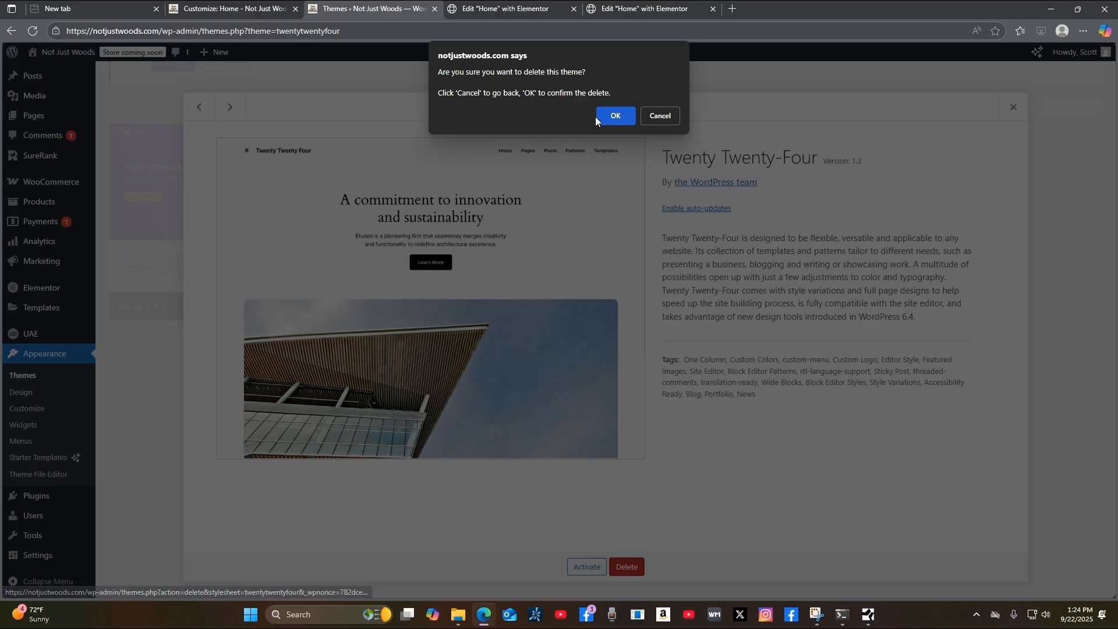
{"action": "left_click", "coordinate": [612, 116]}
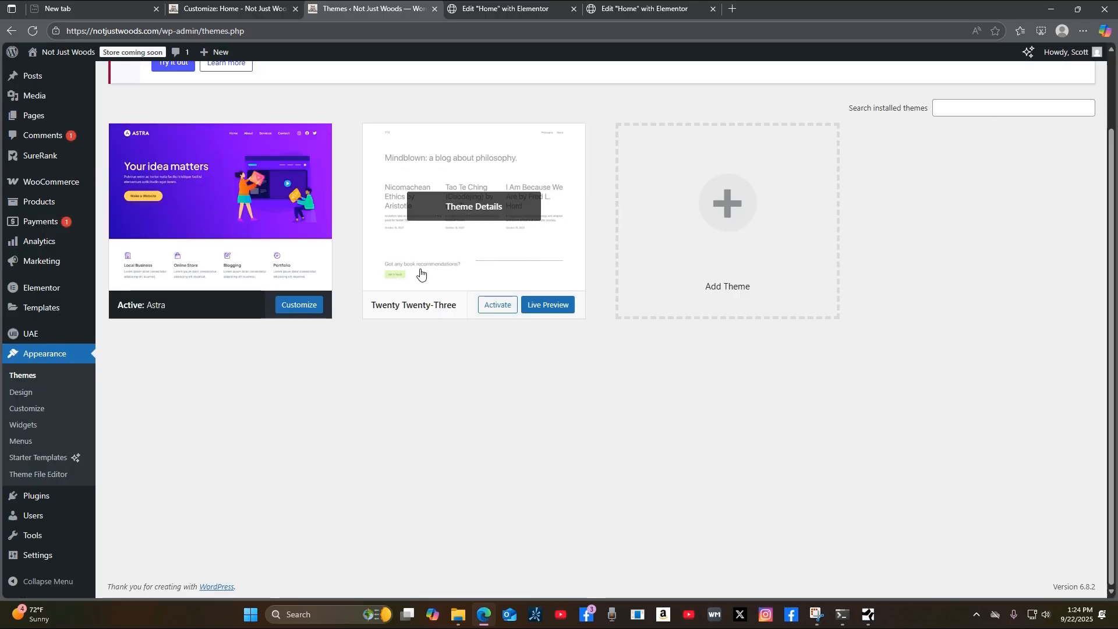
{"action": "left_click", "coordinate": [501, 209]}
{"action": "left_click", "coordinate": [632, 568]}
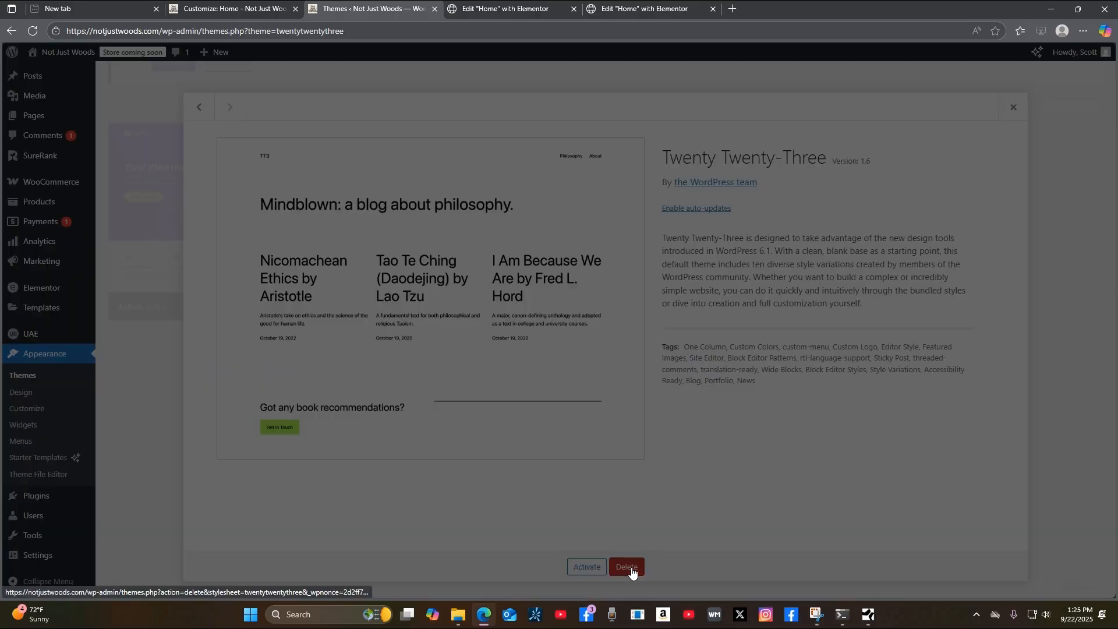
{"action": "left_click", "coordinate": [616, 112]}
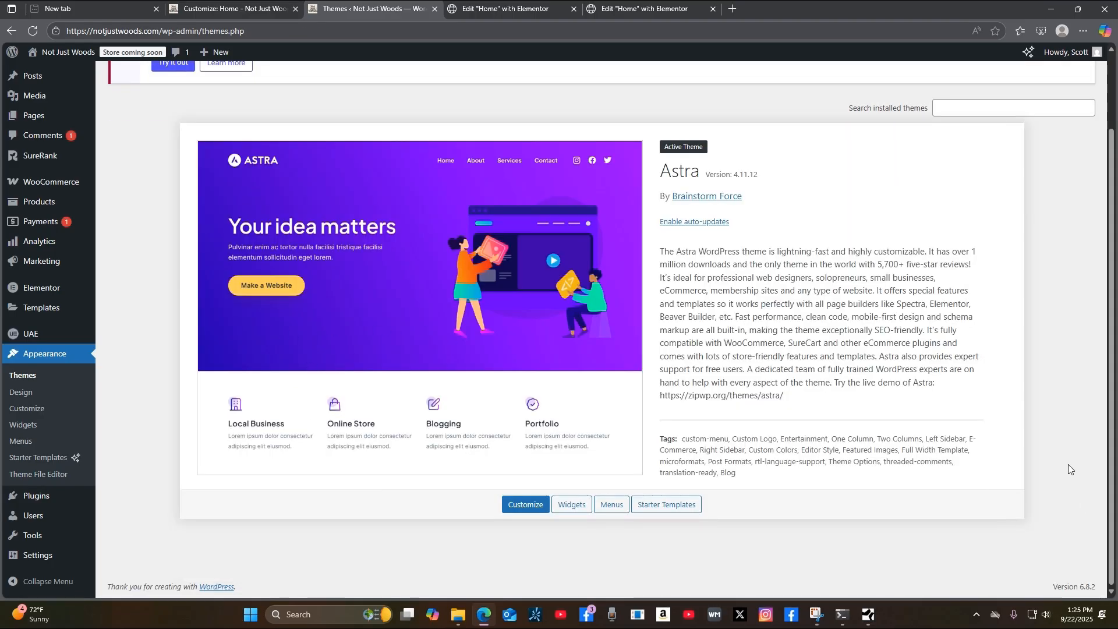
Reload the Themes page to confirm only Astra remains.
{"action": "scroll", "coordinate": [1076, 477], "scroll_direction": "up", "scroll_amount": 2}
{"action": "scroll", "coordinate": [1076, 479], "scroll_direction": "down", "scroll_amount": 2}
{"action": "left_click", "coordinate": [29, 382]}
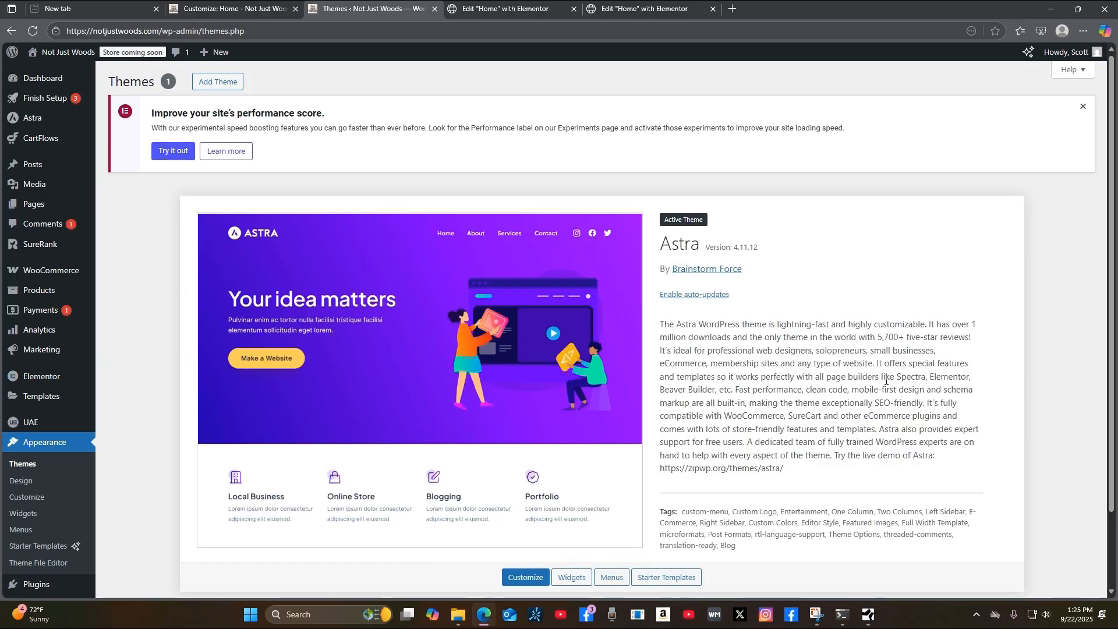
{"action": "scroll", "coordinate": [720, 543], "scroll_direction": "down", "scroll_amount": 2}
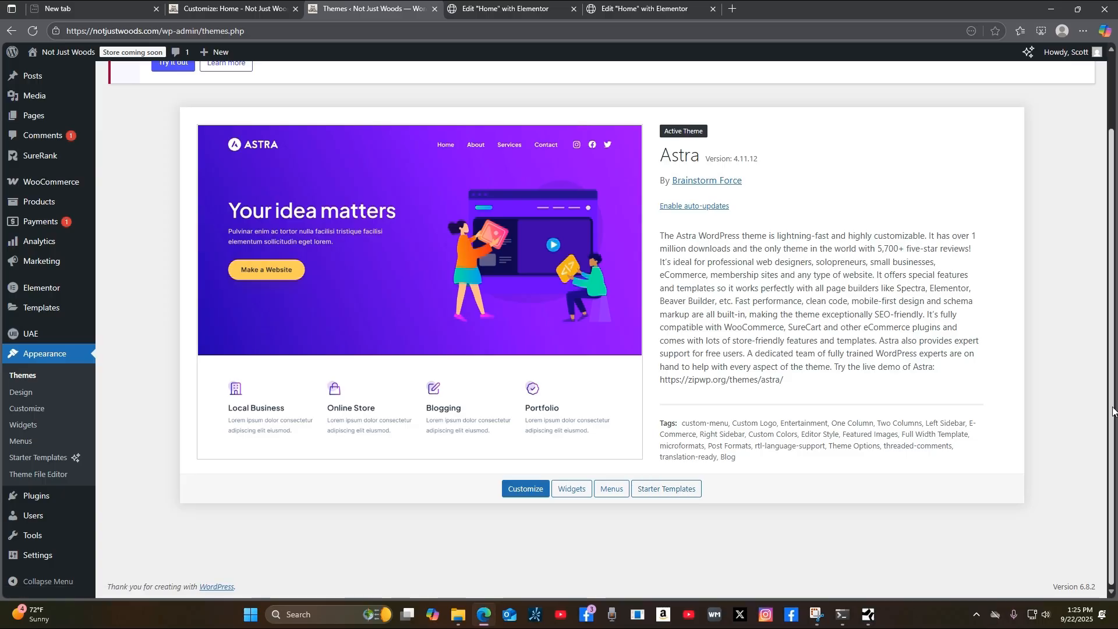
{"action": "scroll", "coordinate": [1113, 411], "scroll_direction": "up", "scroll_amount": 2}
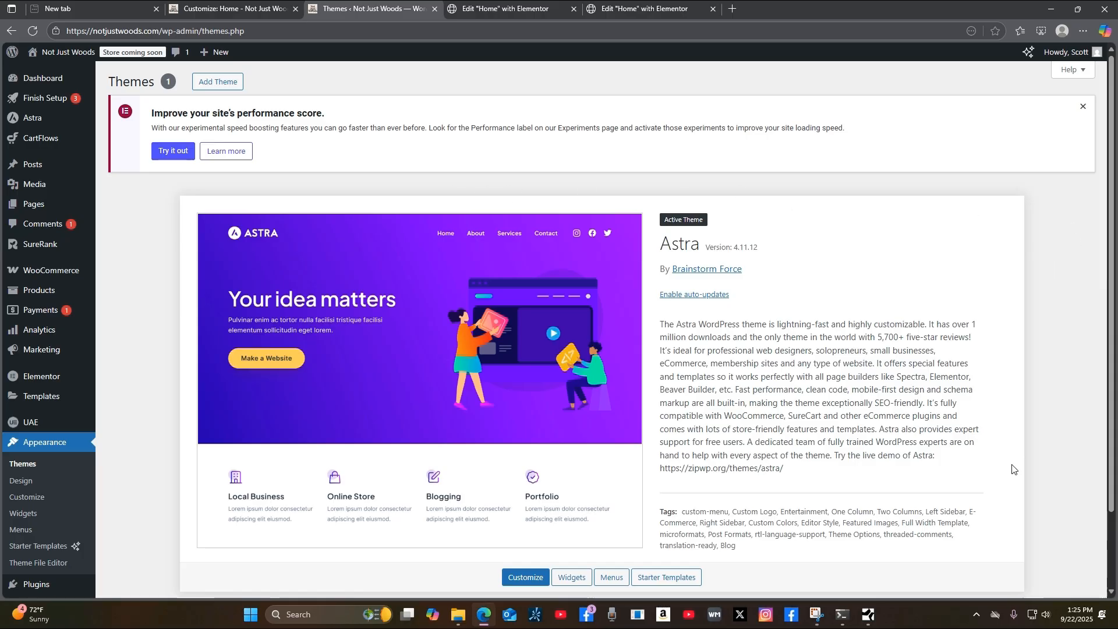
{"action": "scroll", "coordinate": [1012, 469], "scroll_direction": "down", "scroll_amount": 2}
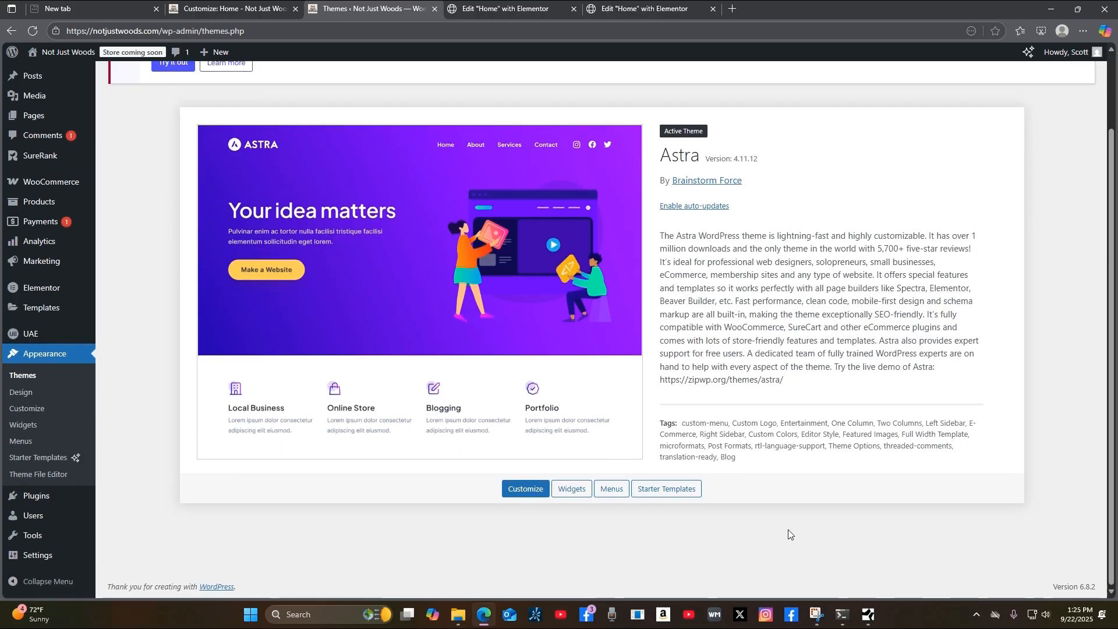
Preview the Starter Templates builder, return to Themes, and open the Plugins list.
{"action": "left_click", "coordinate": [678, 494]}
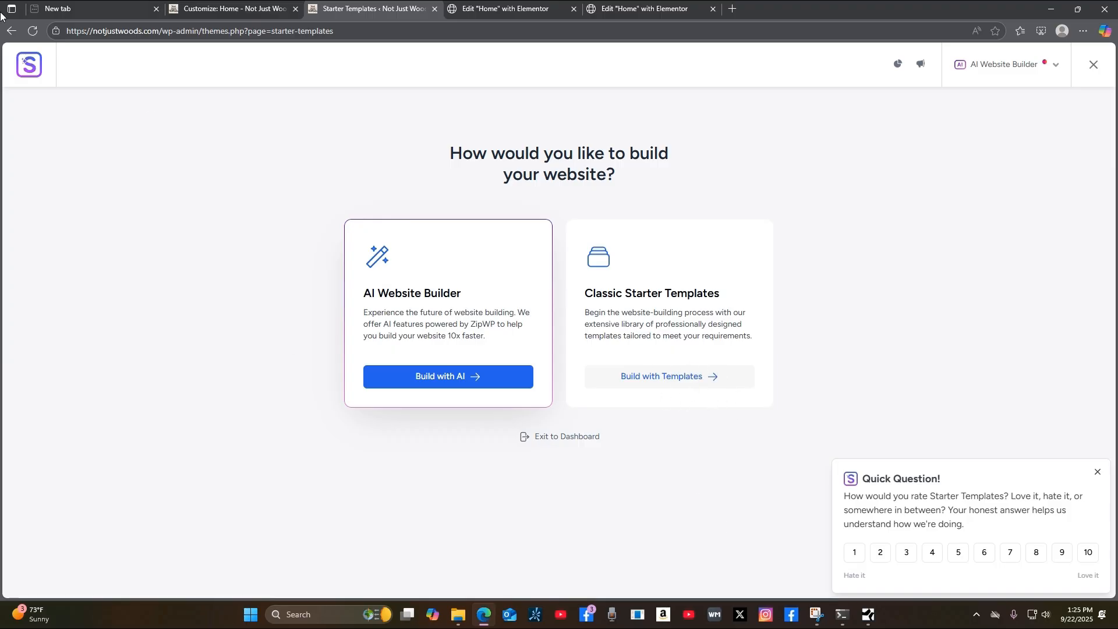
{"action": "left_click", "coordinate": [10, 31]}
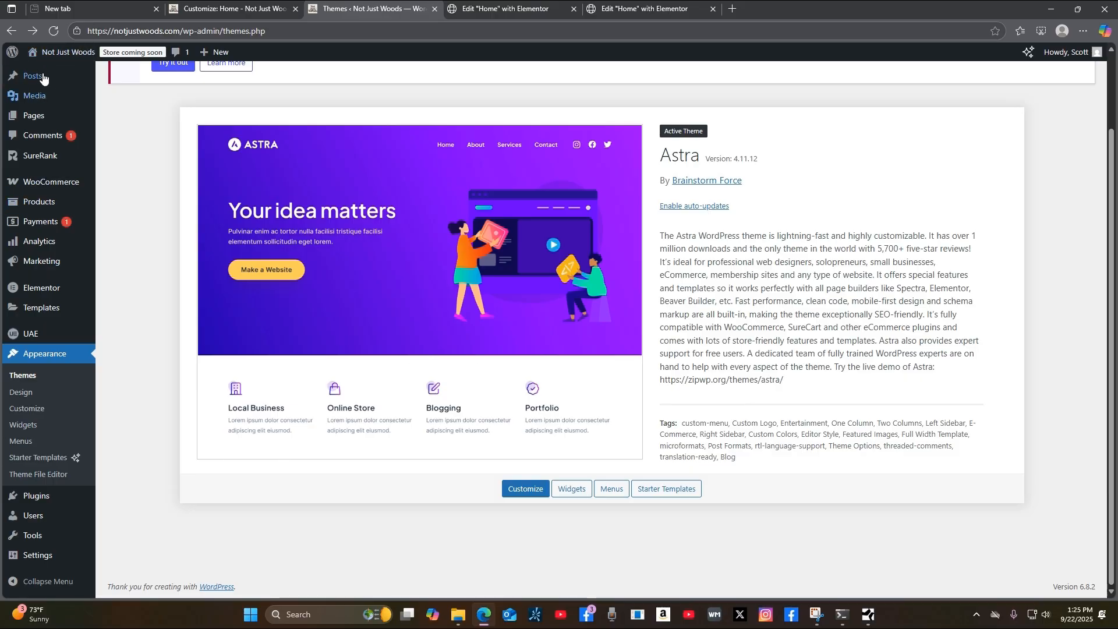
{"action": "scroll", "coordinate": [69, 249], "scroll_direction": "up", "scroll_amount": 2}
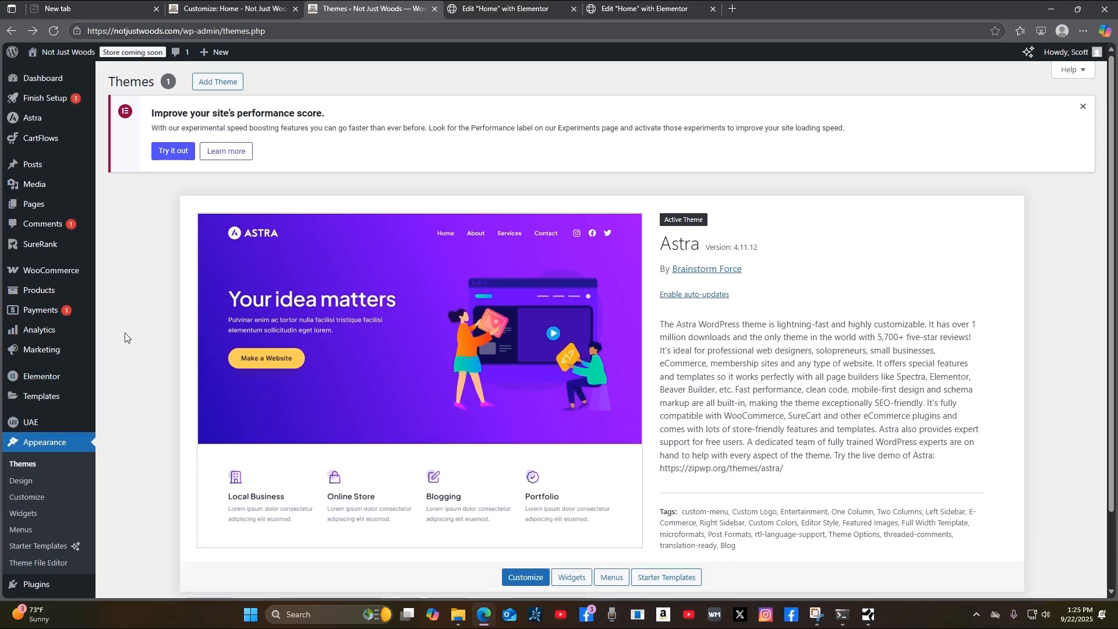
{"action": "scroll", "coordinate": [148, 369], "scroll_direction": "down", "scroll_amount": 1}
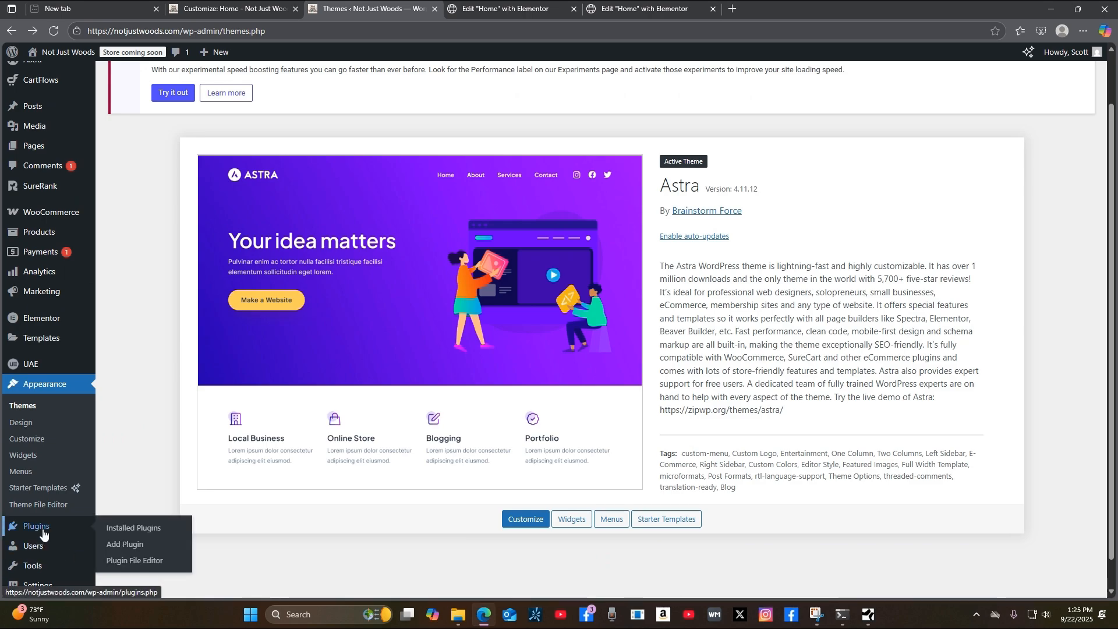
{"action": "left_click", "coordinate": [43, 533]}
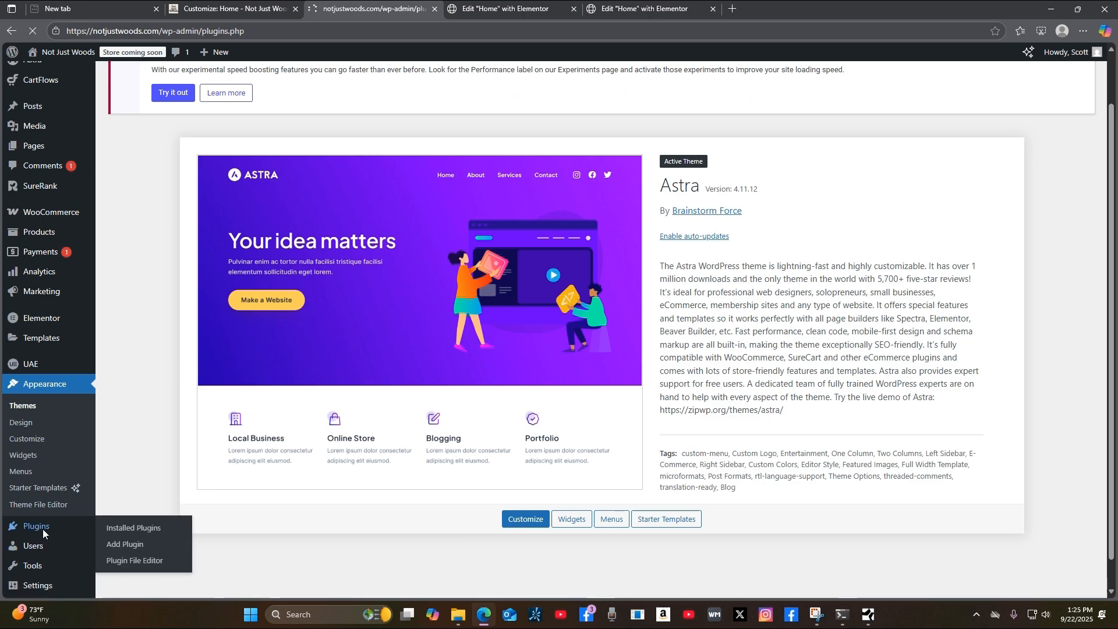
Review the nine active plugins, including CartFlows, Elementor and WooCommerce, then go to Appearance > Themes.
{"action": "scroll", "coordinate": [712, 336], "scroll_direction": "down", "scroll_amount": 6}
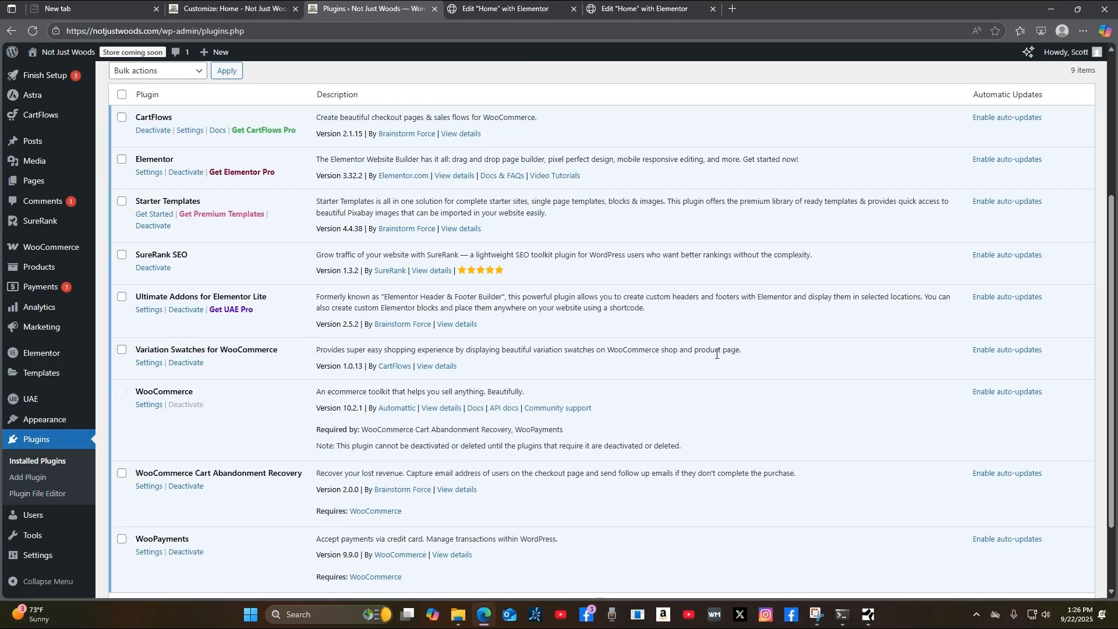
{"action": "scroll", "coordinate": [714, 363], "scroll_direction": "up", "scroll_amount": 3}
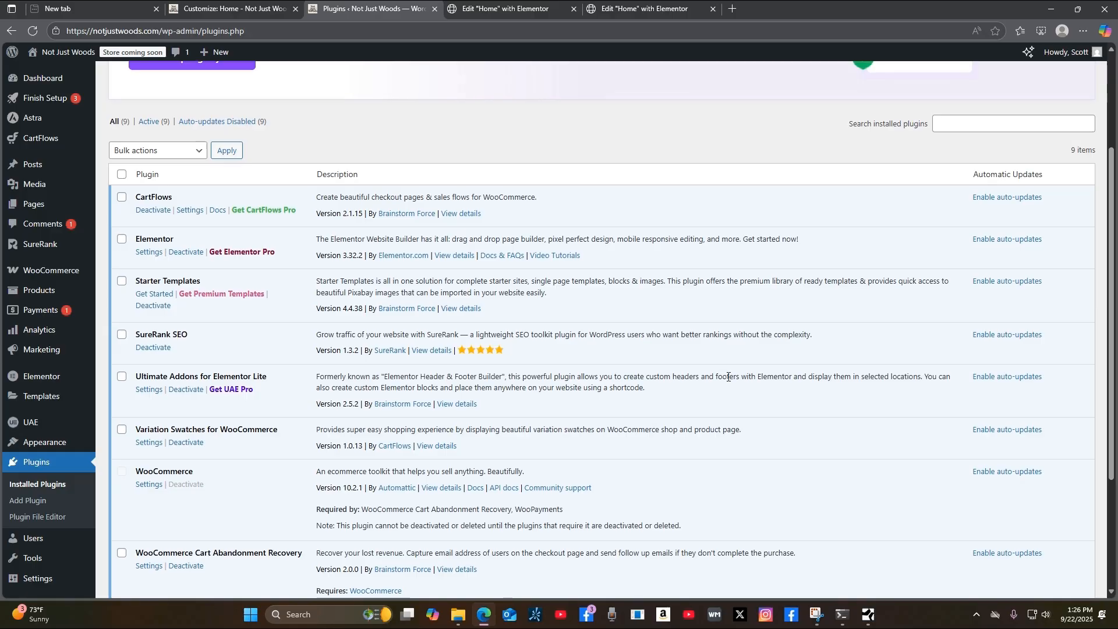
{"action": "scroll", "coordinate": [728, 377], "scroll_direction": "up", "scroll_amount": 1}
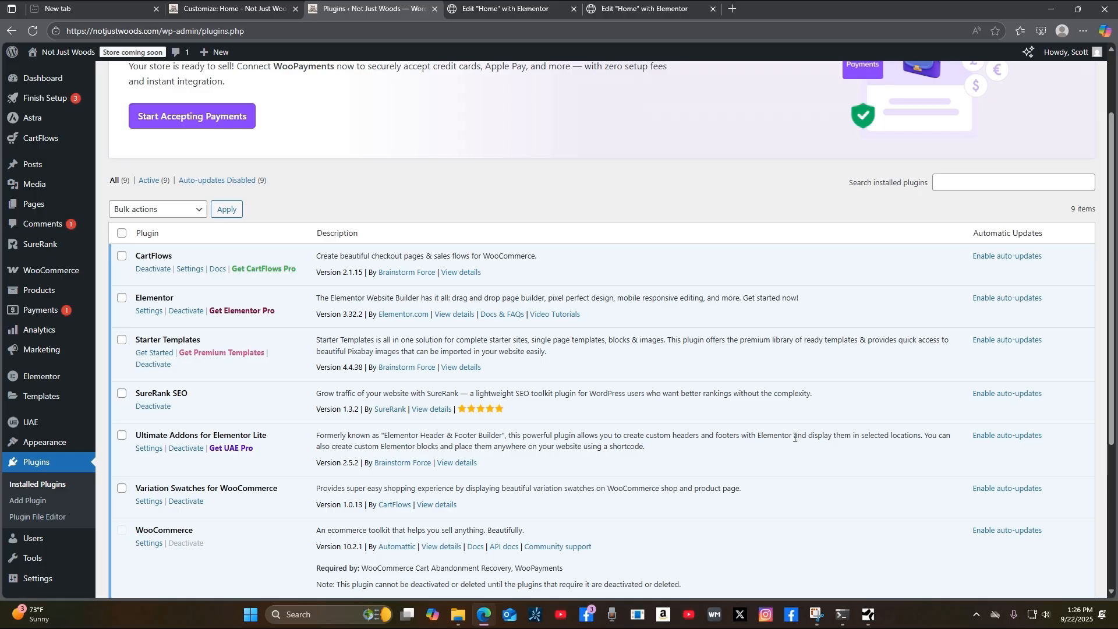
{"action": "scroll", "coordinate": [799, 434], "scroll_direction": "down", "scroll_amount": 4}
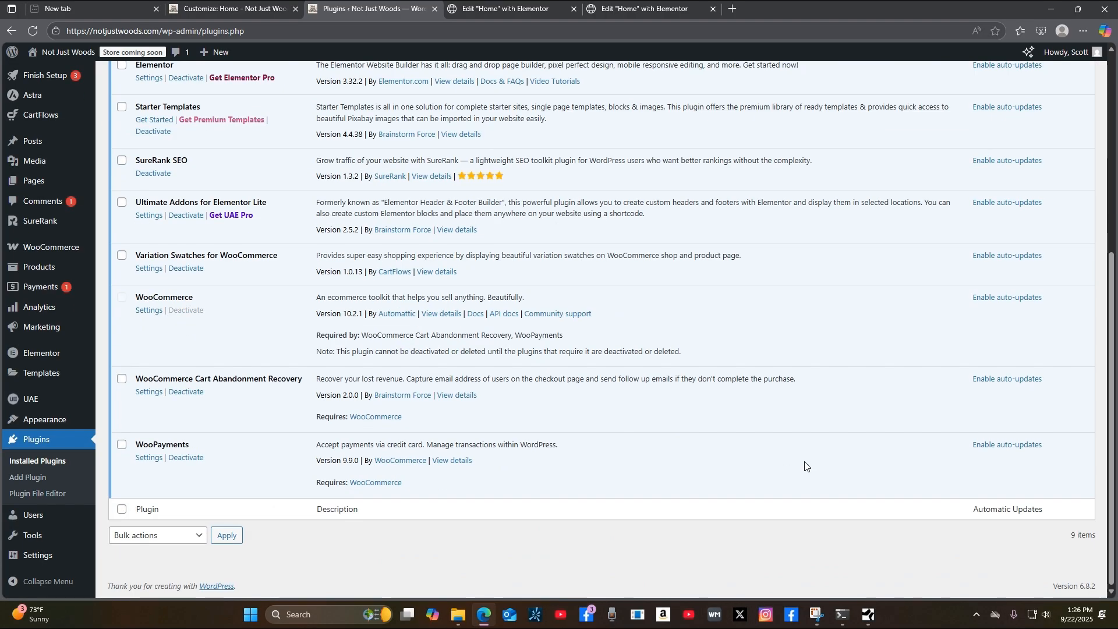
{"action": "scroll", "coordinate": [816, 463], "scroll_direction": "up", "scroll_amount": 5}
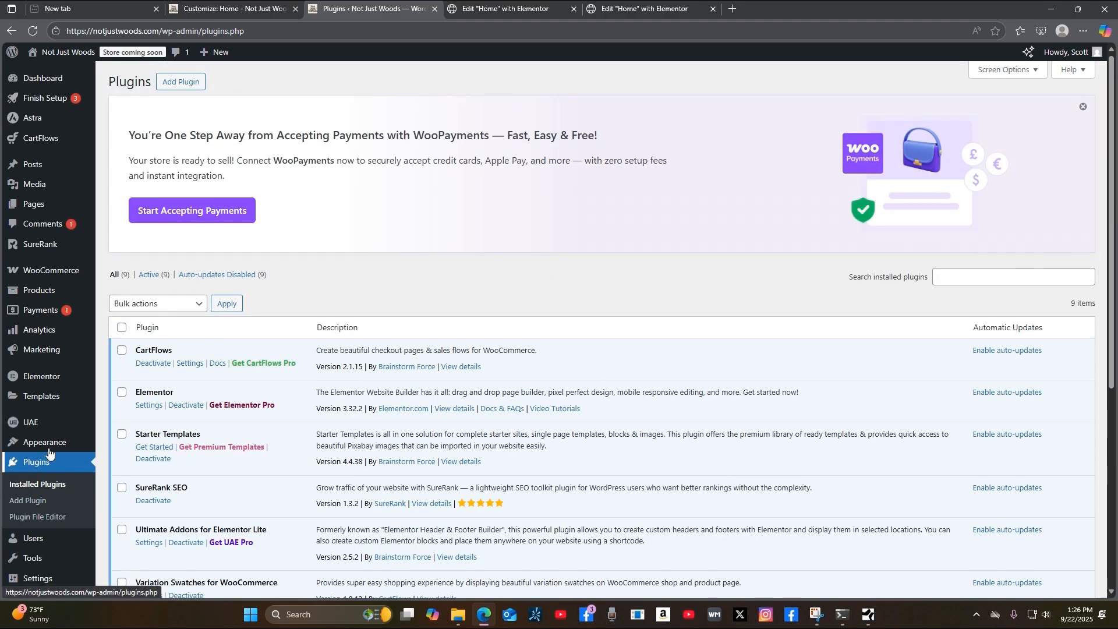
{"action": "mouse_move", "coordinate": [58, 442]}
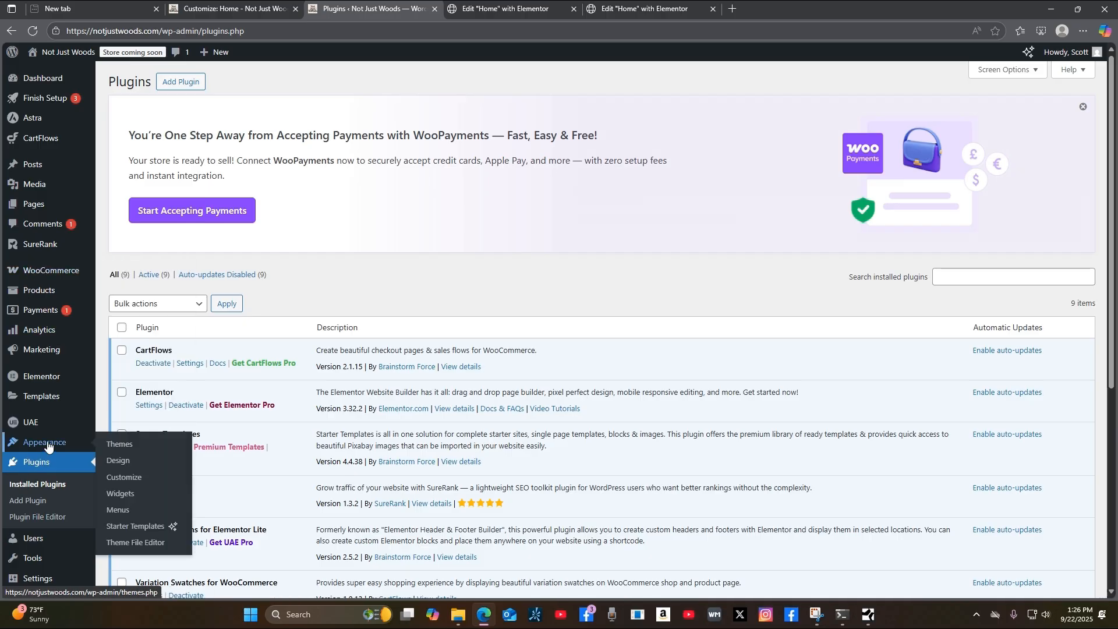
{"action": "left_click", "coordinate": [117, 446]}
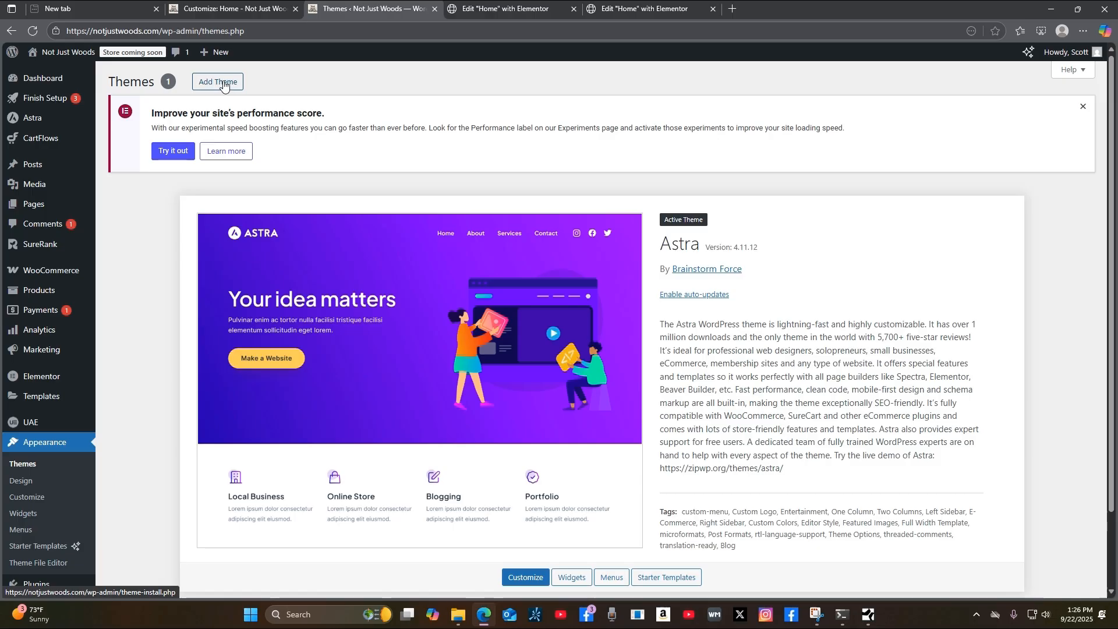
Open the Astra Dashboard from the Astra entry in the admin sidebar.
{"action": "scroll", "coordinate": [1099, 419], "scroll_direction": "down", "scroll_amount": 3}
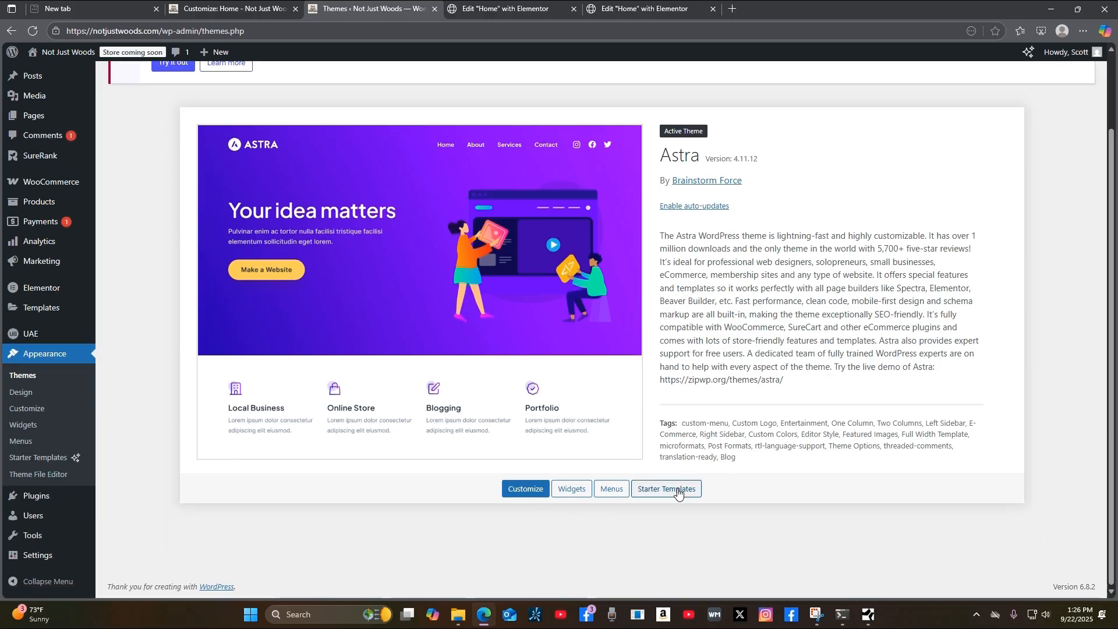
{"action": "scroll", "coordinate": [1112, 412], "scroll_direction": "up", "scroll_amount": 3}
{"action": "scroll", "coordinate": [1113, 411], "scroll_direction": "up", "scroll_amount": 2}
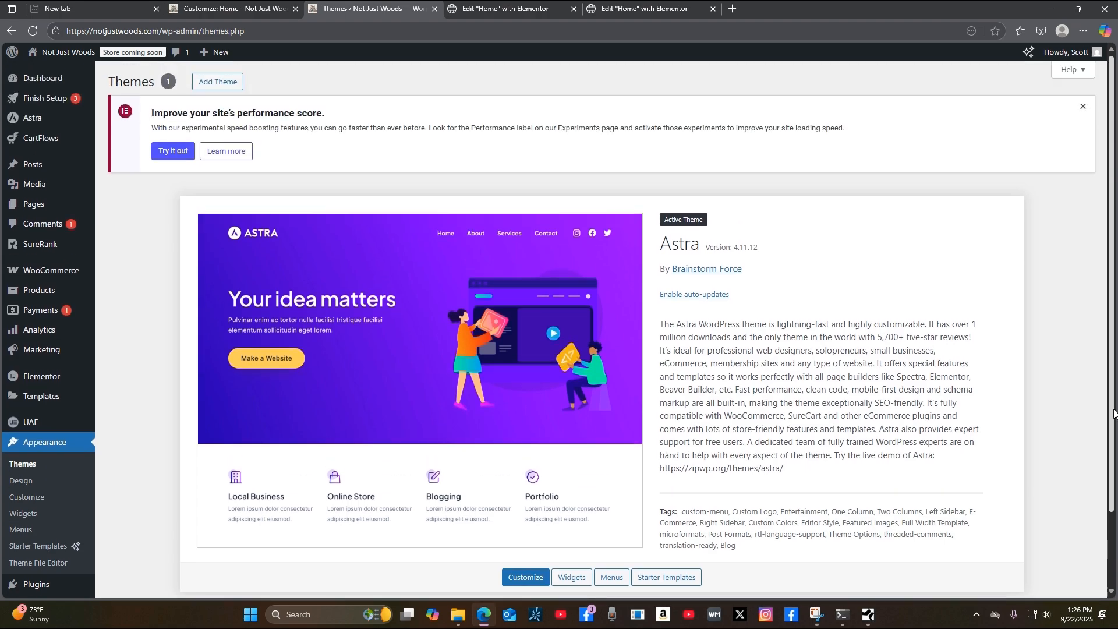
{"action": "mouse_move", "coordinate": [32, 81]}
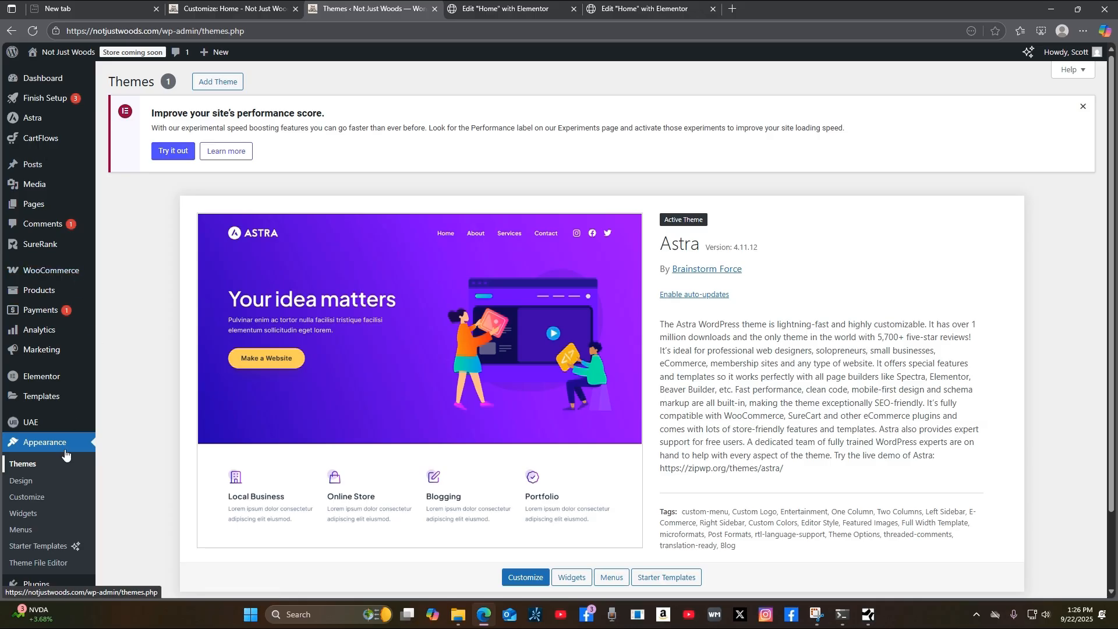
{"action": "mouse_move", "coordinate": [27, 120]}
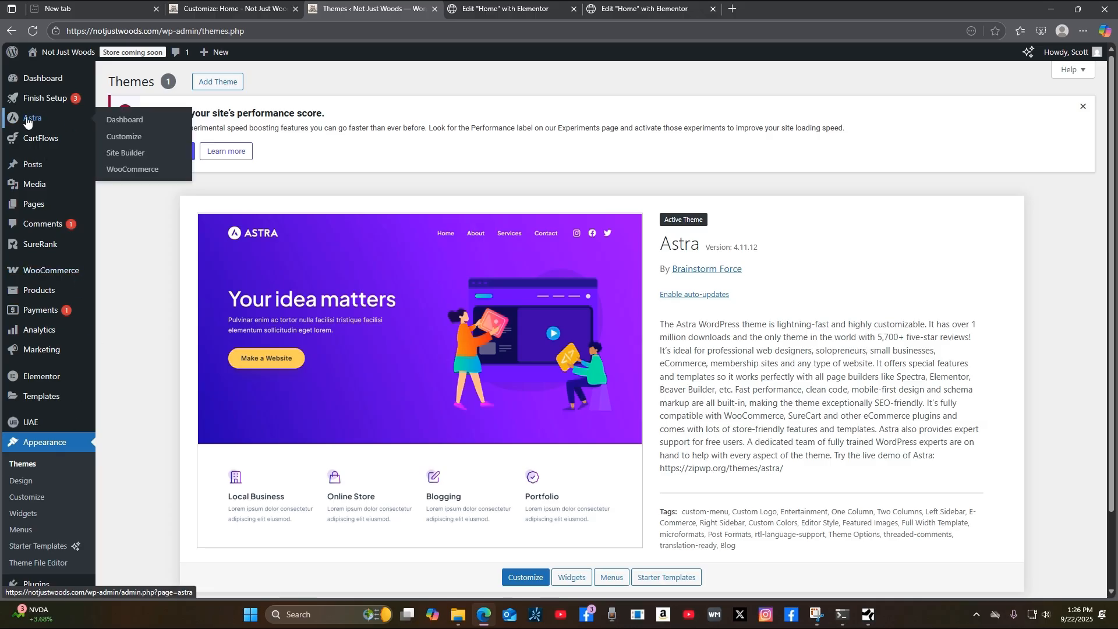
{"action": "left_click", "coordinate": [129, 122]}
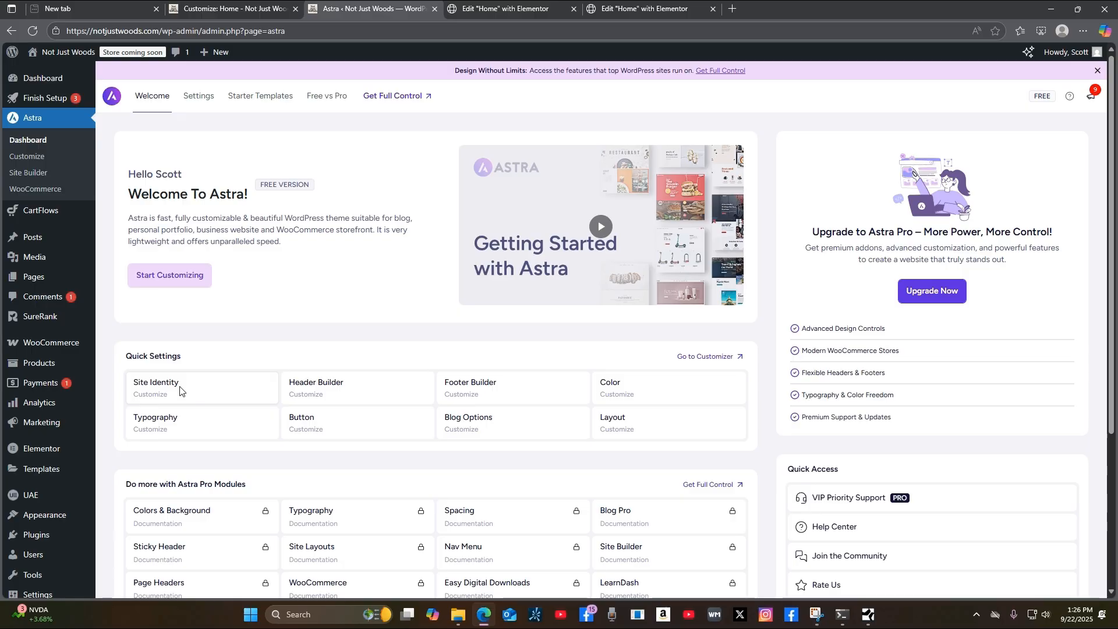
Inspect the Site Identity logo, title and tagline settings in the Customizer, then return to the Astra tab.
{"action": "left_click", "coordinate": [157, 398]}
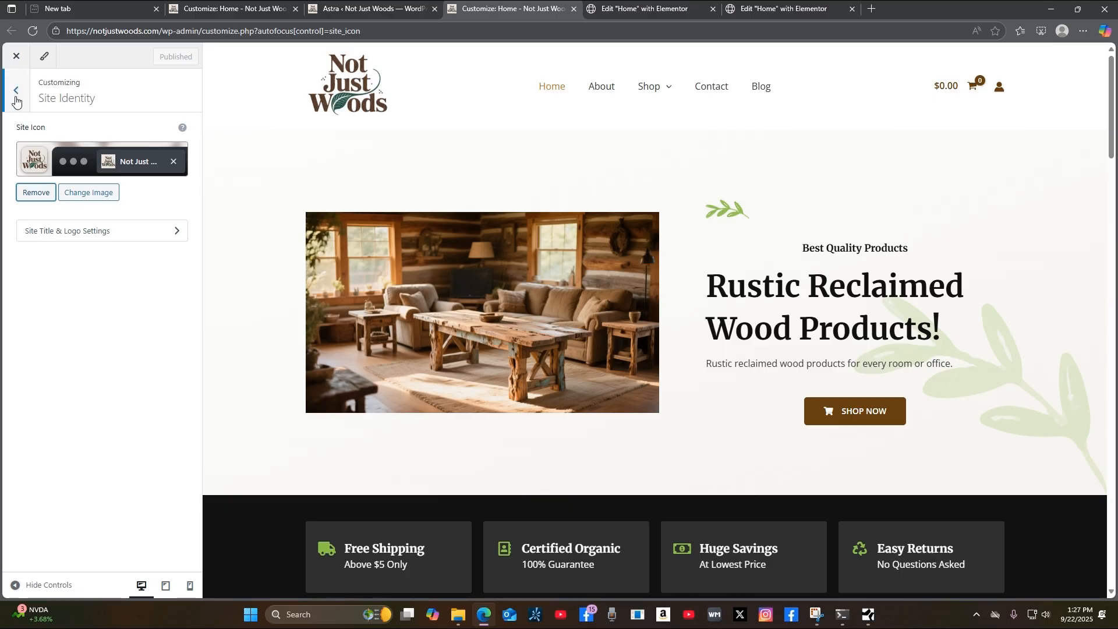
{"action": "left_click", "coordinate": [108, 233]}
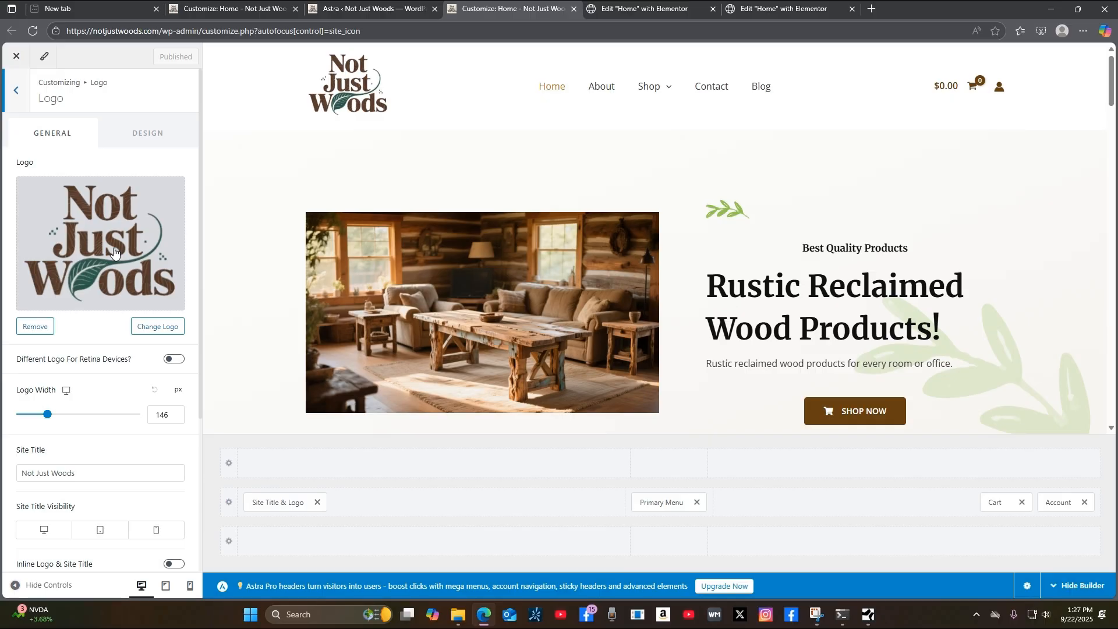
{"action": "scroll", "coordinate": [119, 249], "scroll_direction": "down", "scroll_amount": 2}
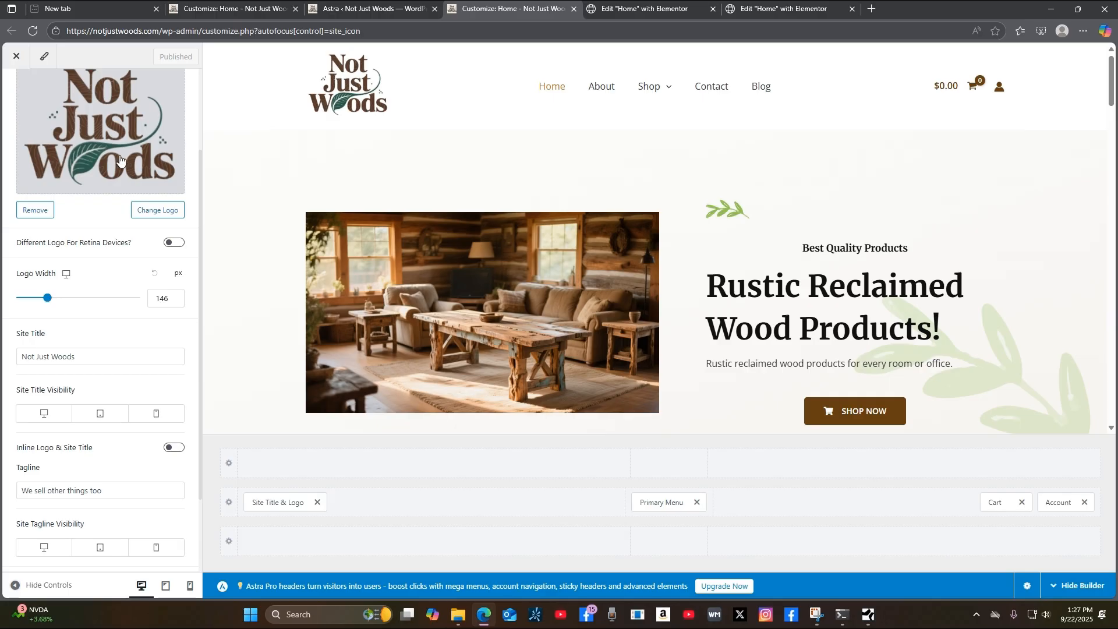
{"action": "scroll", "coordinate": [84, 237], "scroll_direction": "up", "scroll_amount": 2}
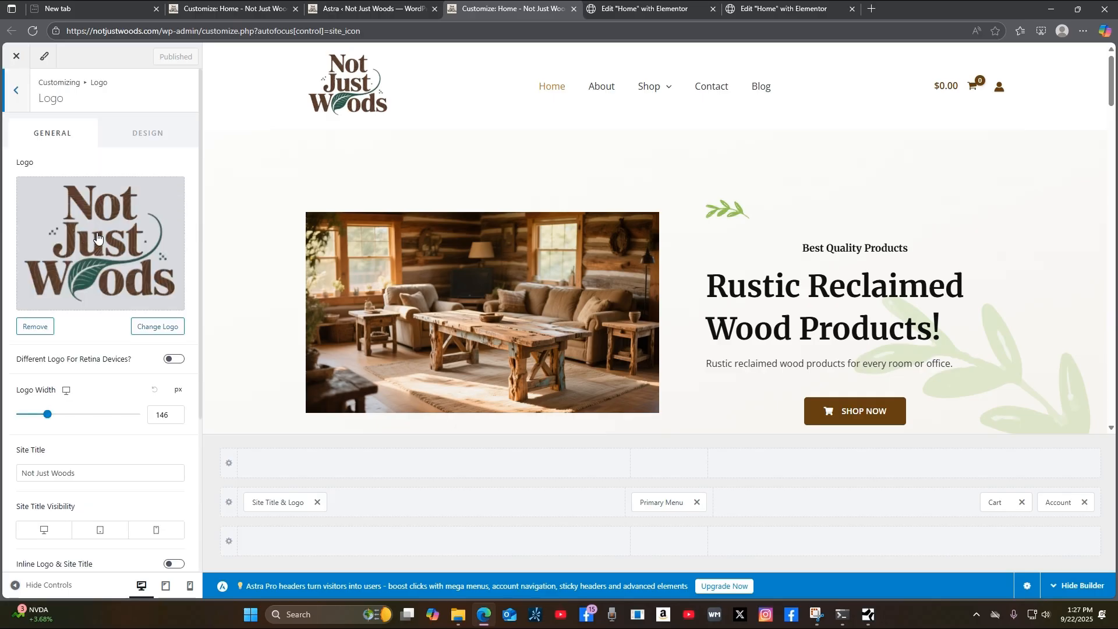
{"action": "scroll", "coordinate": [99, 233], "scroll_direction": "down", "scroll_amount": 1}
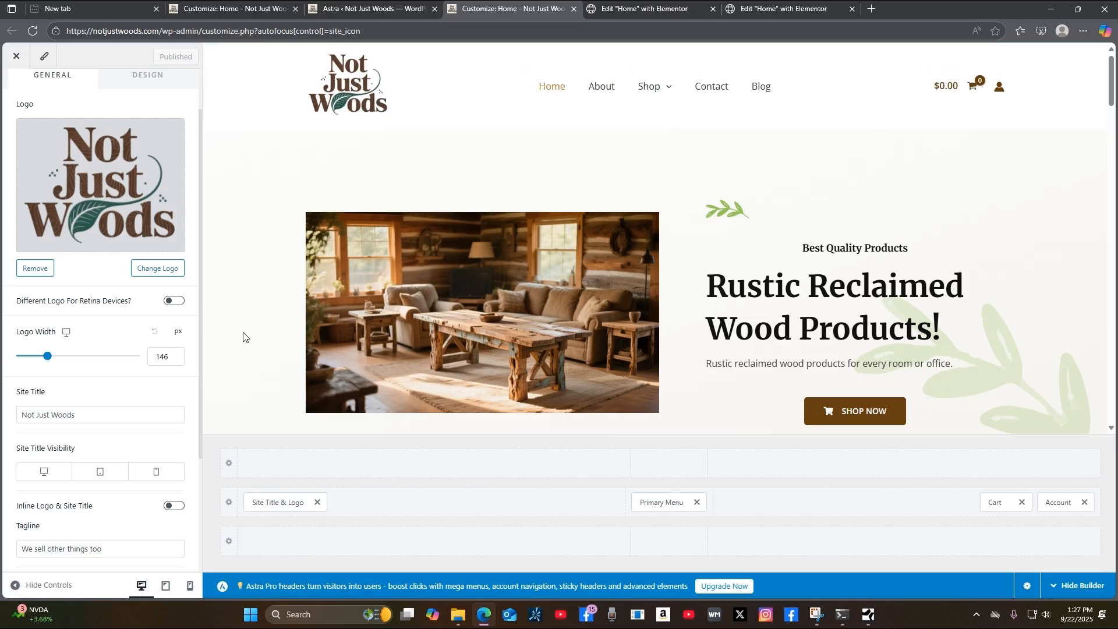
{"action": "scroll", "coordinate": [102, 393], "scroll_direction": "down", "scroll_amount": 2}
{"action": "scroll", "coordinate": [92, 327], "scroll_direction": "up", "scroll_amount": 3}
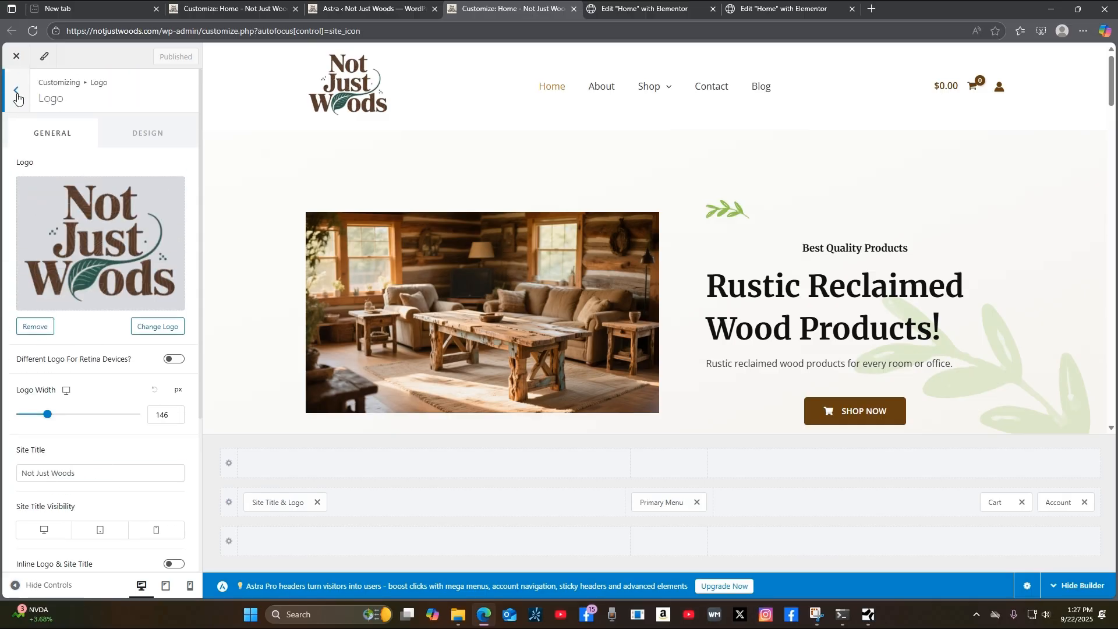
{"action": "left_click", "coordinate": [16, 93]}
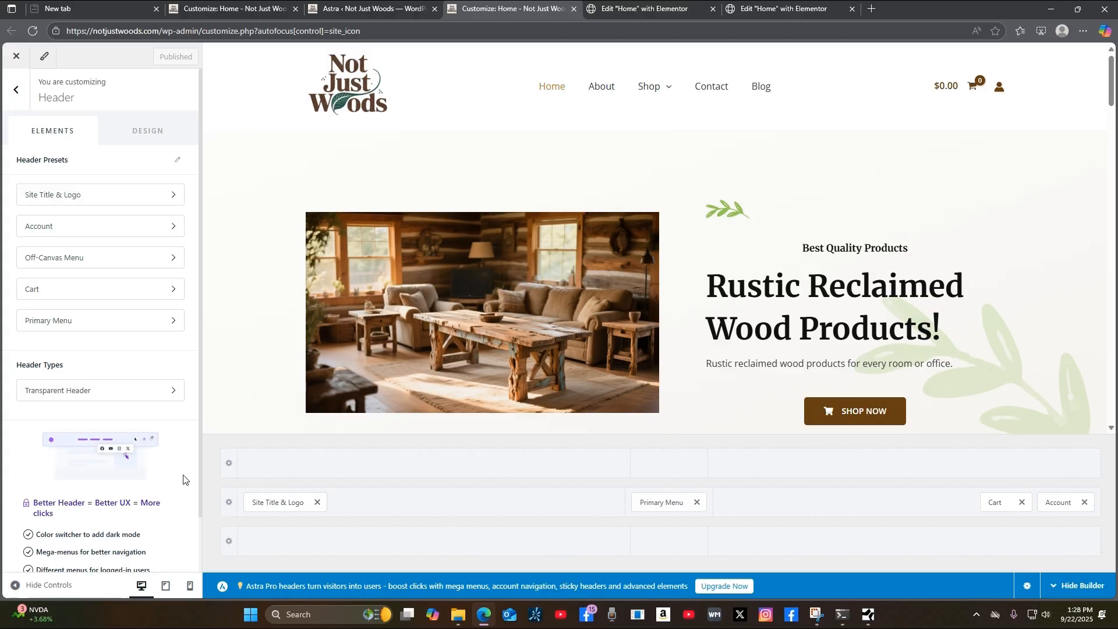
{"action": "left_click", "coordinate": [358, 15]}
Open the Header Builder from Astra Quick Settings.
{"action": "scroll", "coordinate": [61, 373], "scroll_direction": "down", "scroll_amount": 3}
{"action": "mouse_move", "coordinate": [62, 373]}
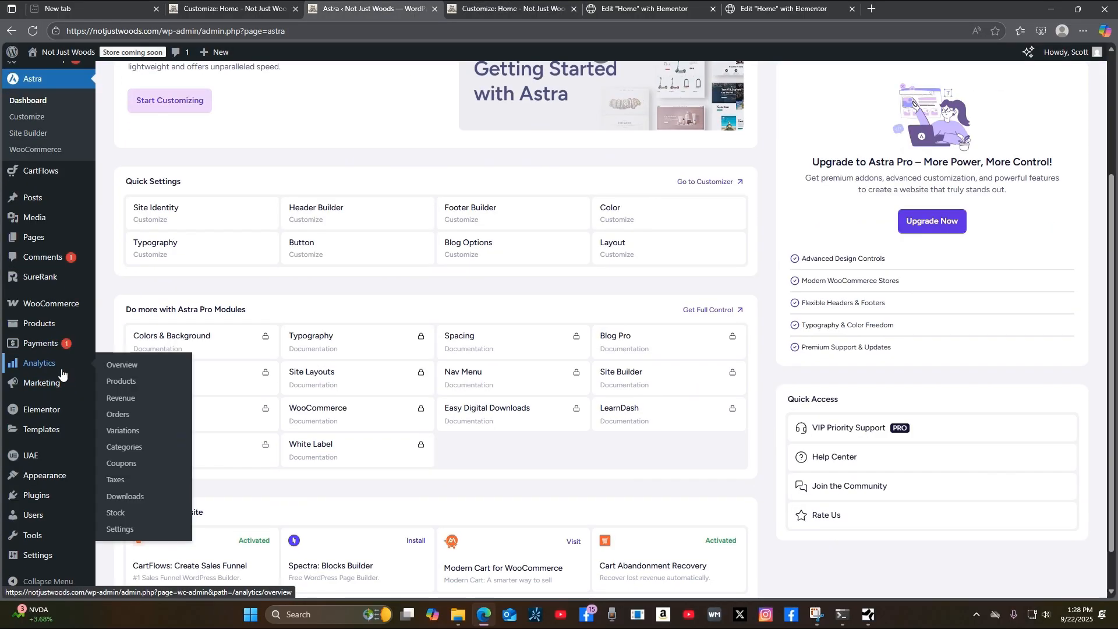
{"action": "scroll", "coordinate": [62, 373], "scroll_direction": "up", "scroll_amount": 2}
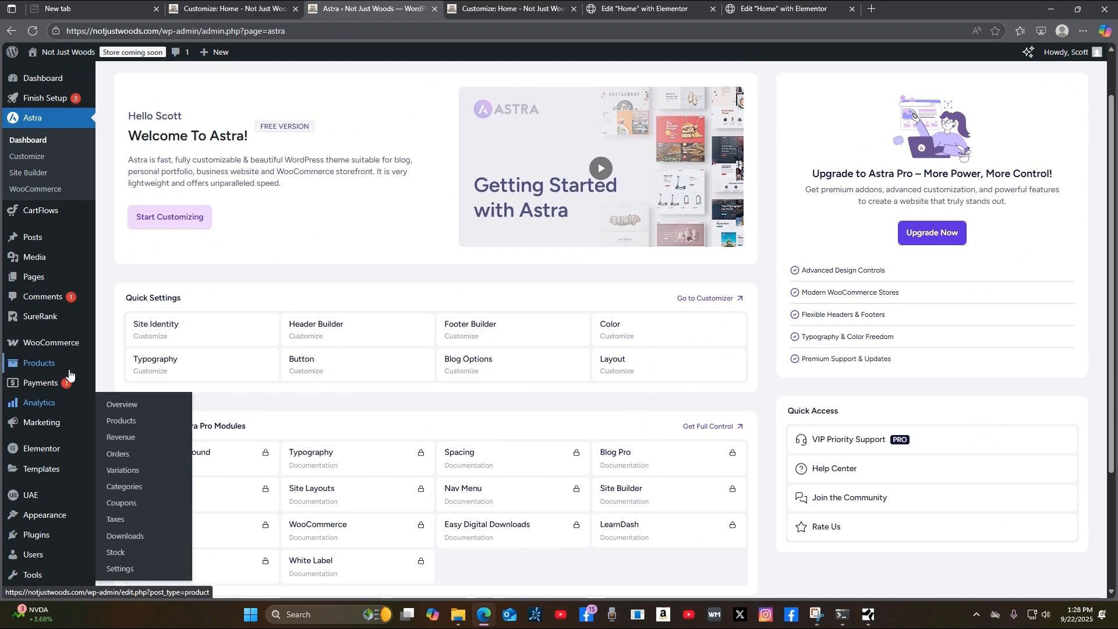
{"action": "left_click", "coordinate": [309, 342]}
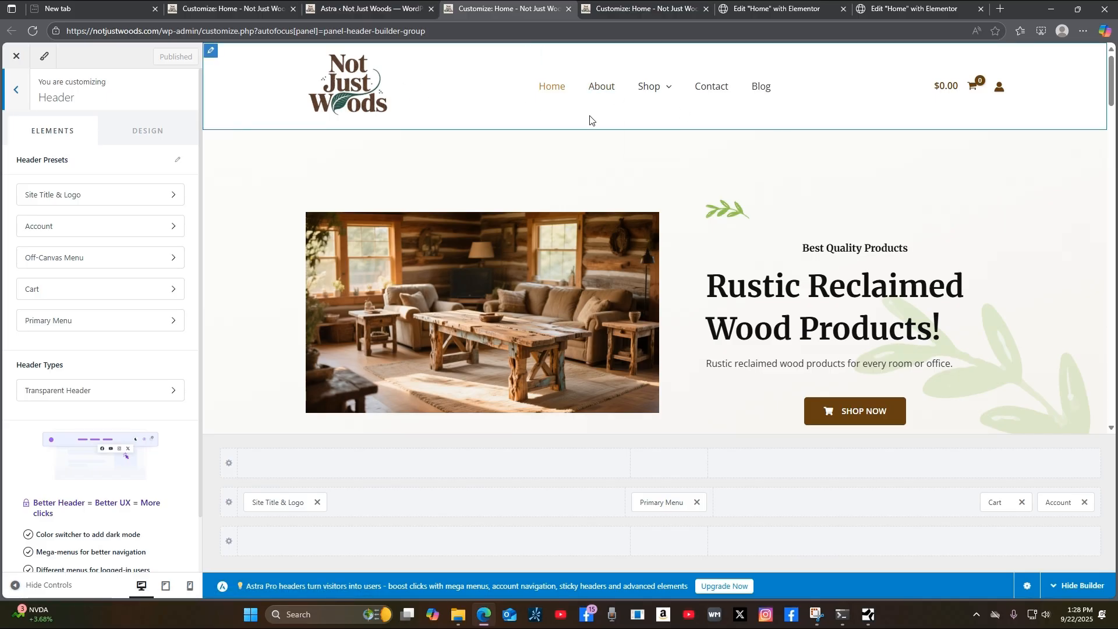
{"action": "mouse_move", "coordinate": [677, 88]}
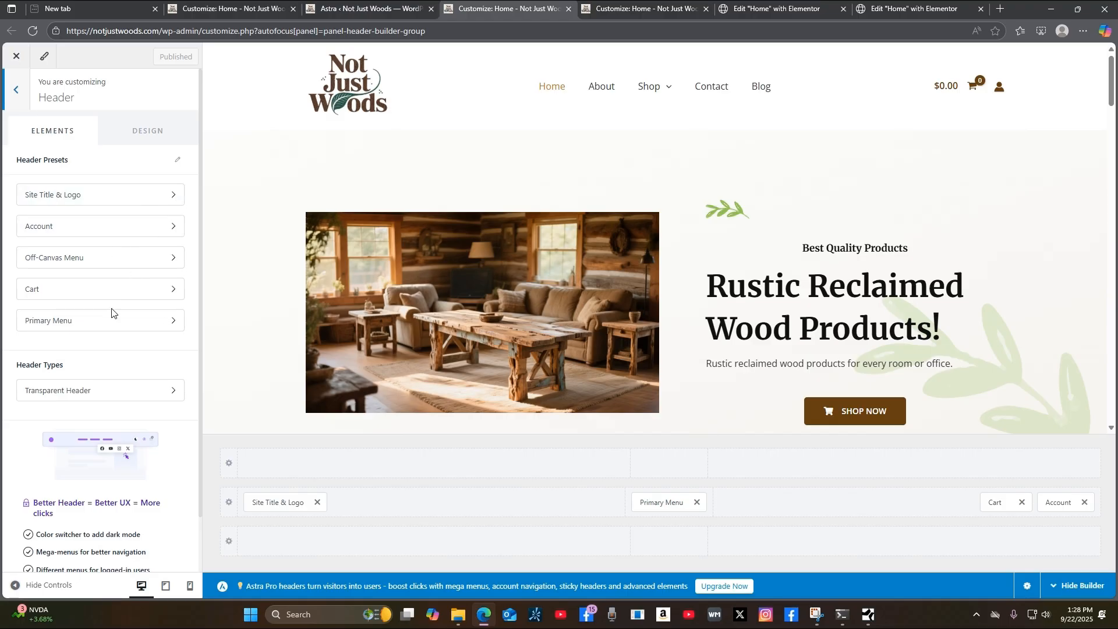
Scroll the Customize: Home preview to the top, then switch to the Home page Elementor editor.
{"action": "left_click", "coordinate": [230, 13]}
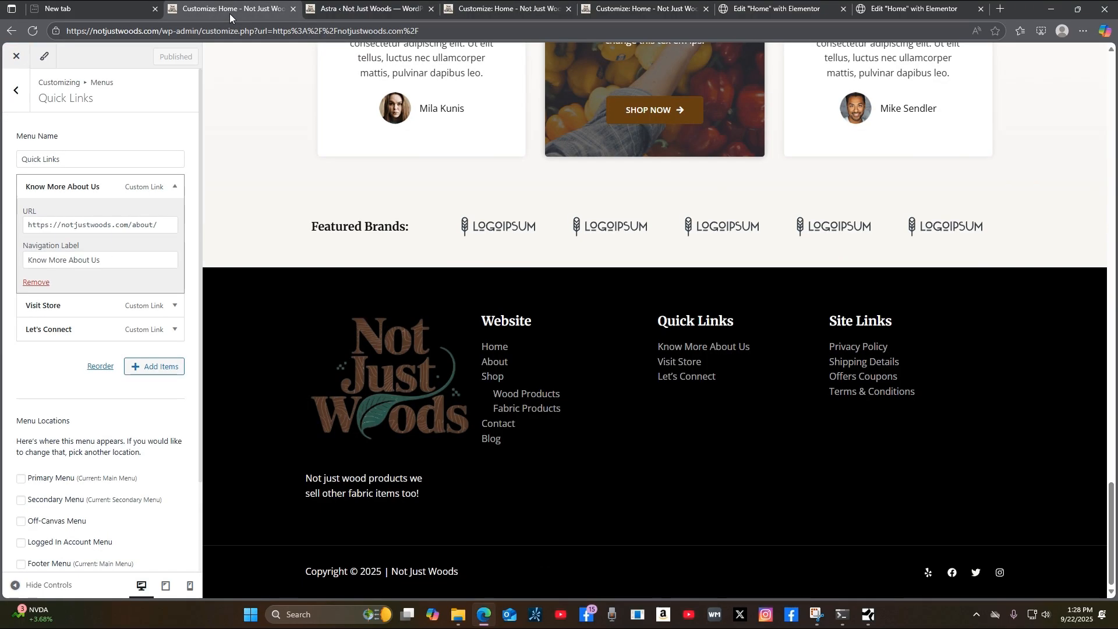
{"action": "scroll", "coordinate": [454, 312], "scroll_direction": "up", "scroll_amount": 15}
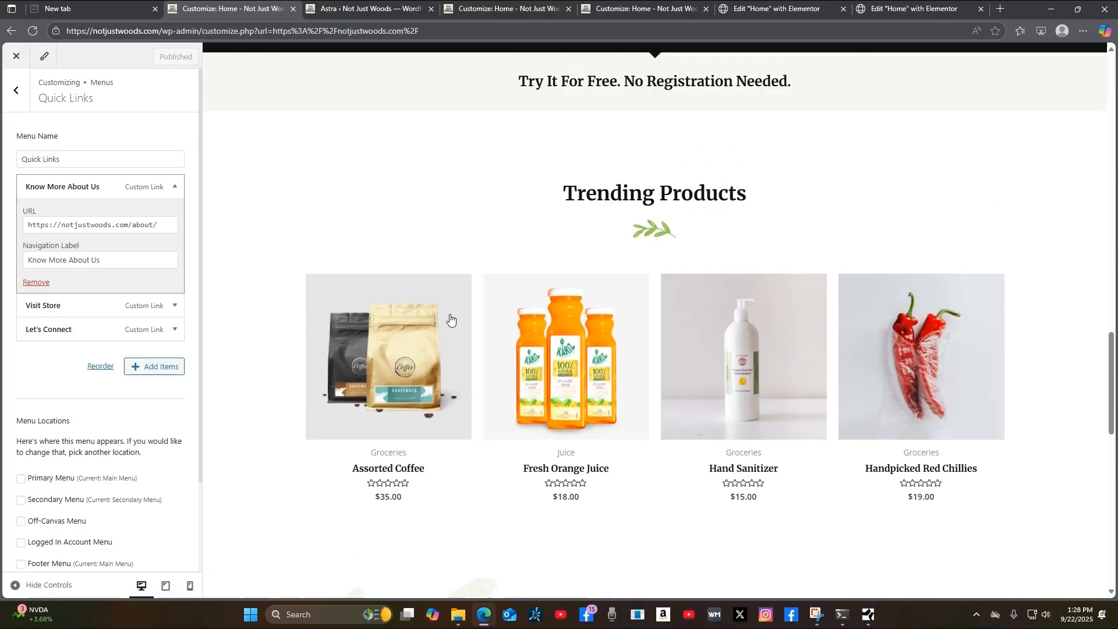
{"action": "scroll", "coordinate": [415, 274], "scroll_direction": "up", "scroll_amount": 7}
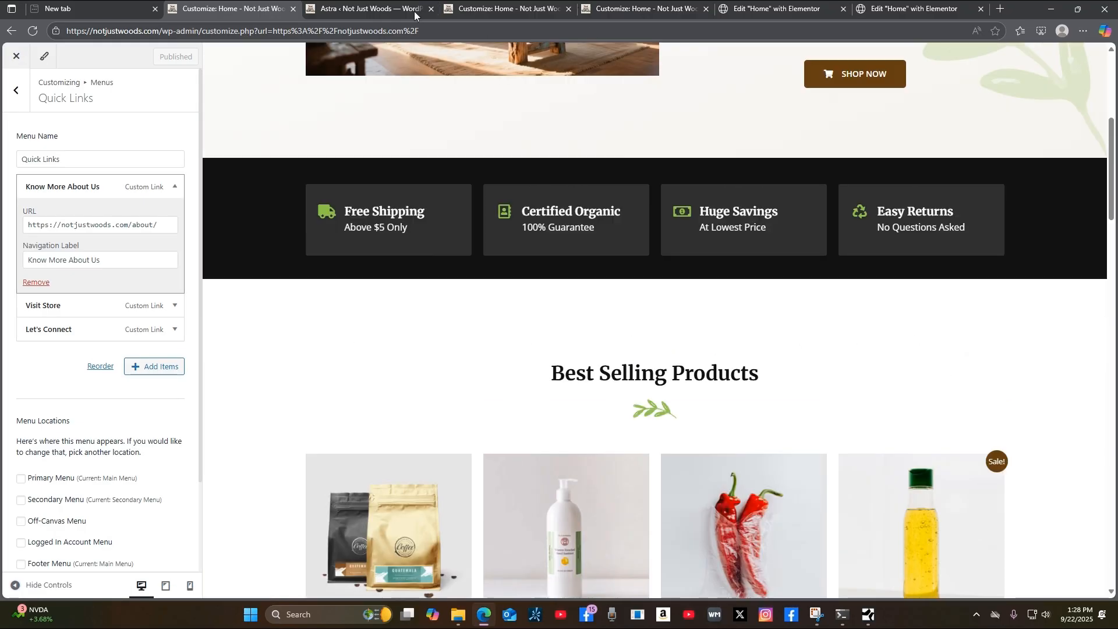
{"action": "scroll", "coordinate": [729, 192], "scroll_direction": "up", "scroll_amount": 5}
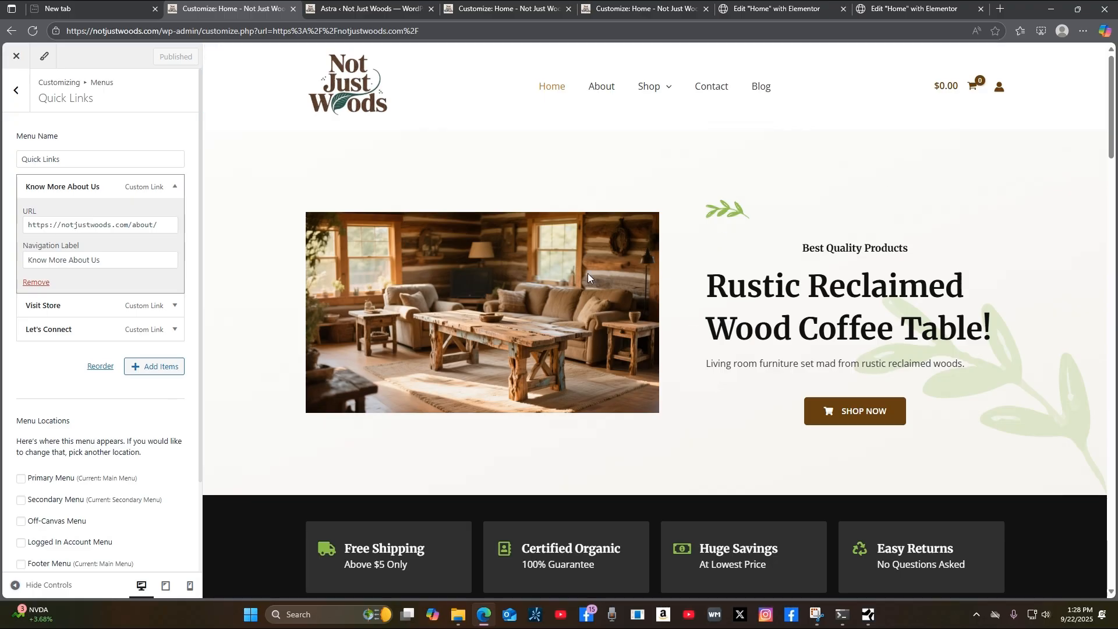
{"action": "left_click", "coordinate": [756, 13]}
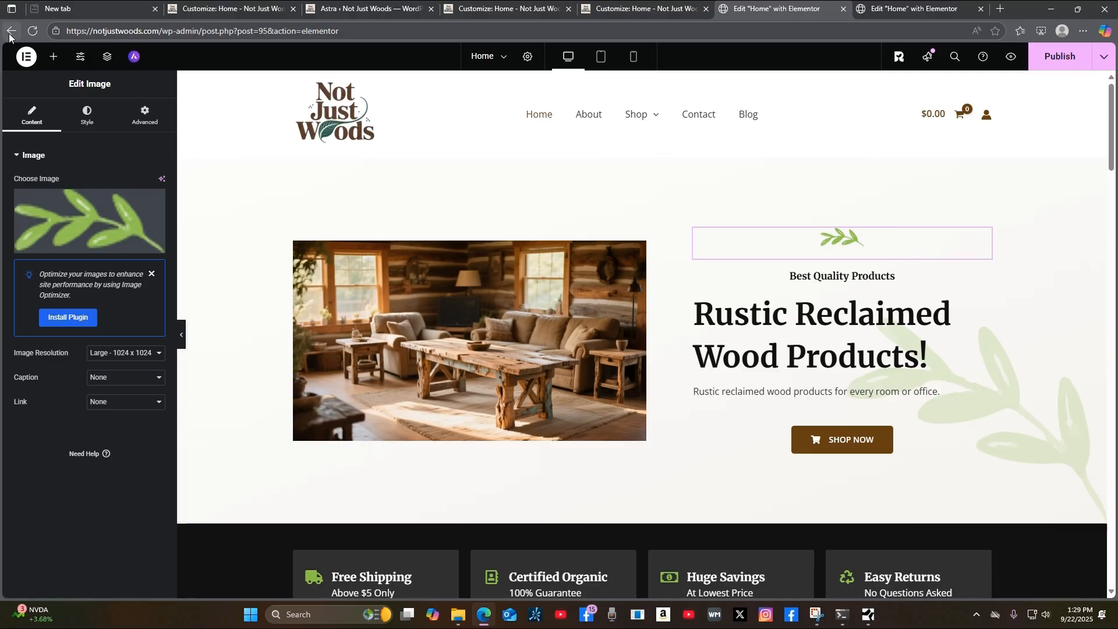
From the Elementor Home page editor, open the live Home page in a new tab.
{"action": "left_click", "coordinate": [914, 17]}
{"action": "left_click", "coordinate": [1105, 56]}
{"action": "left_click", "coordinate": [1061, 144]}
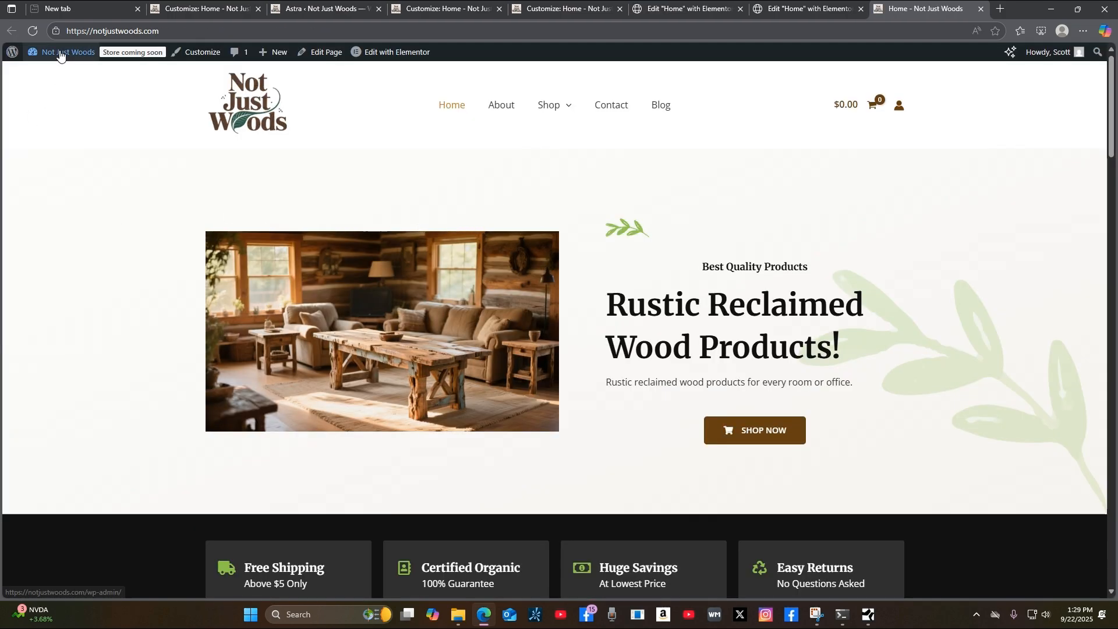
Go from the live homepage to the WordPress admin Dashboard through the site-name menu.
{"action": "mouse_move", "coordinate": [47, 52]}
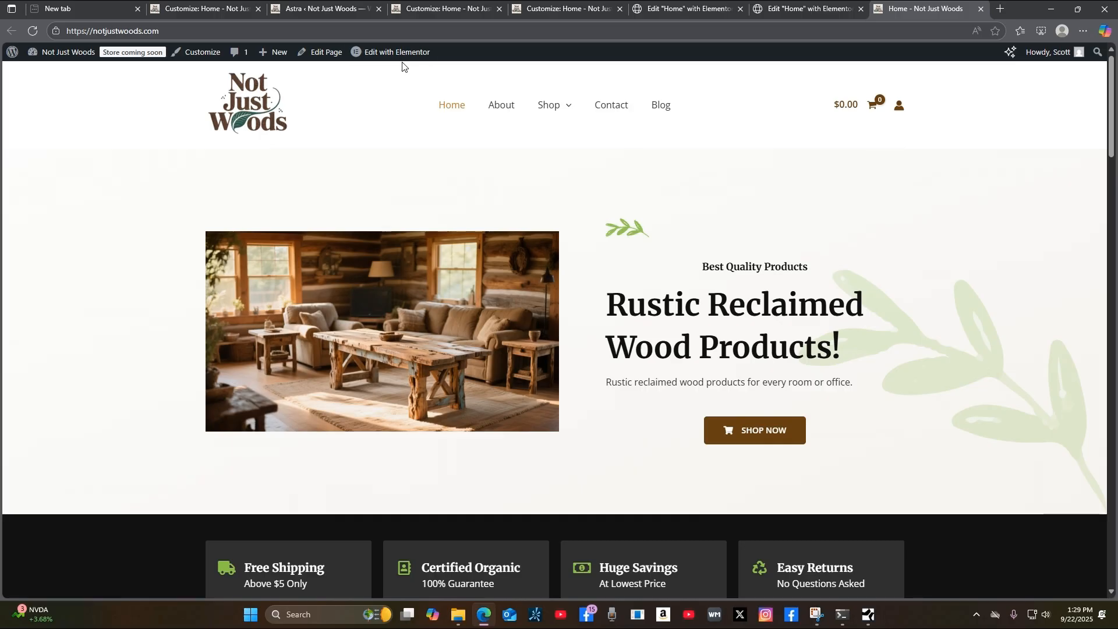
{"action": "mouse_move", "coordinate": [405, 55]}
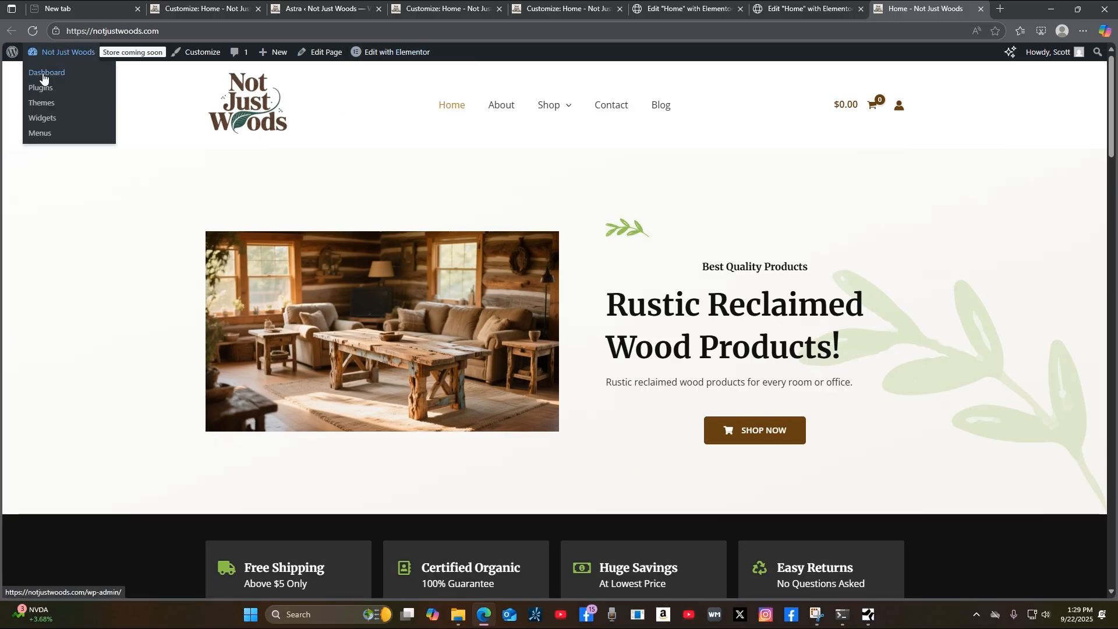
{"action": "left_click", "coordinate": [43, 77]}
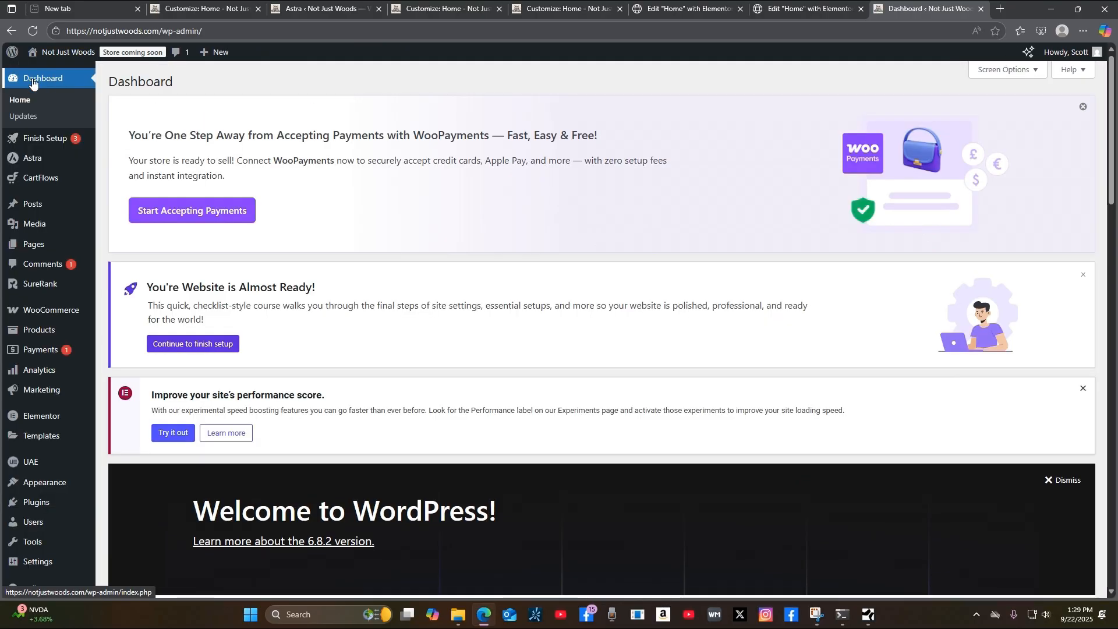
Open the list of all site pages and scroll through it.
{"action": "mouse_move", "coordinate": [64, 483]}
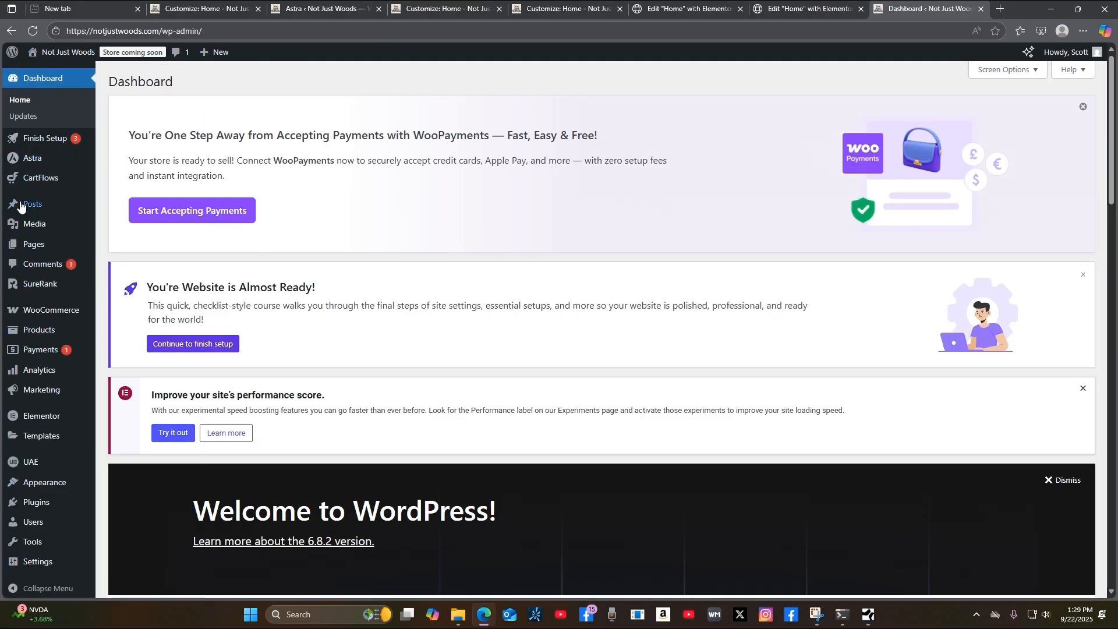
{"action": "mouse_move", "coordinate": [28, 245]}
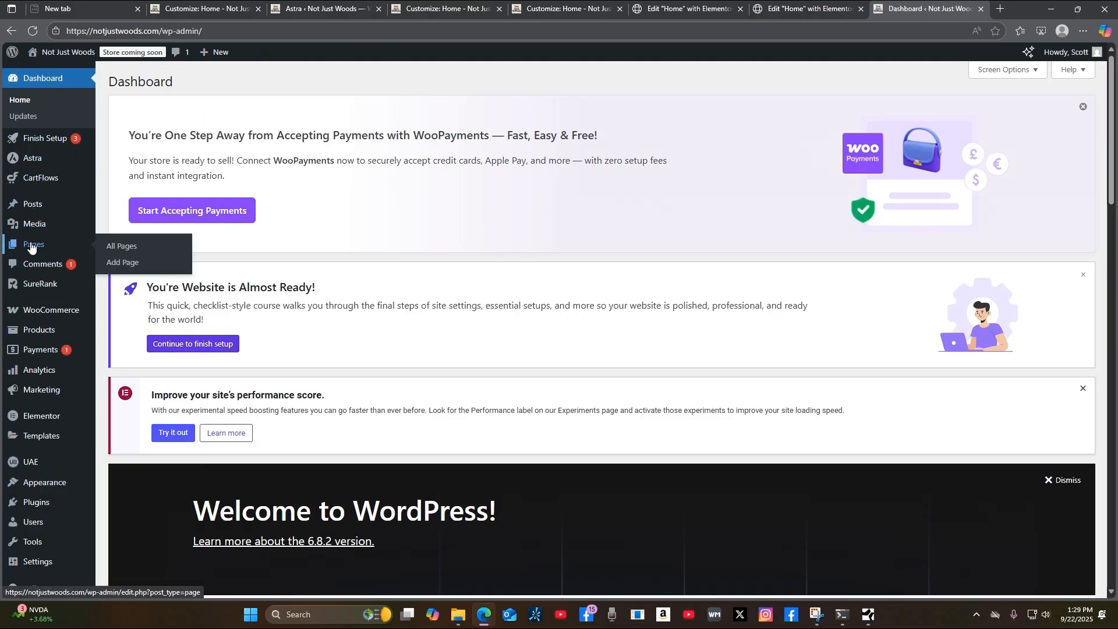
{"action": "left_click", "coordinate": [124, 248]}
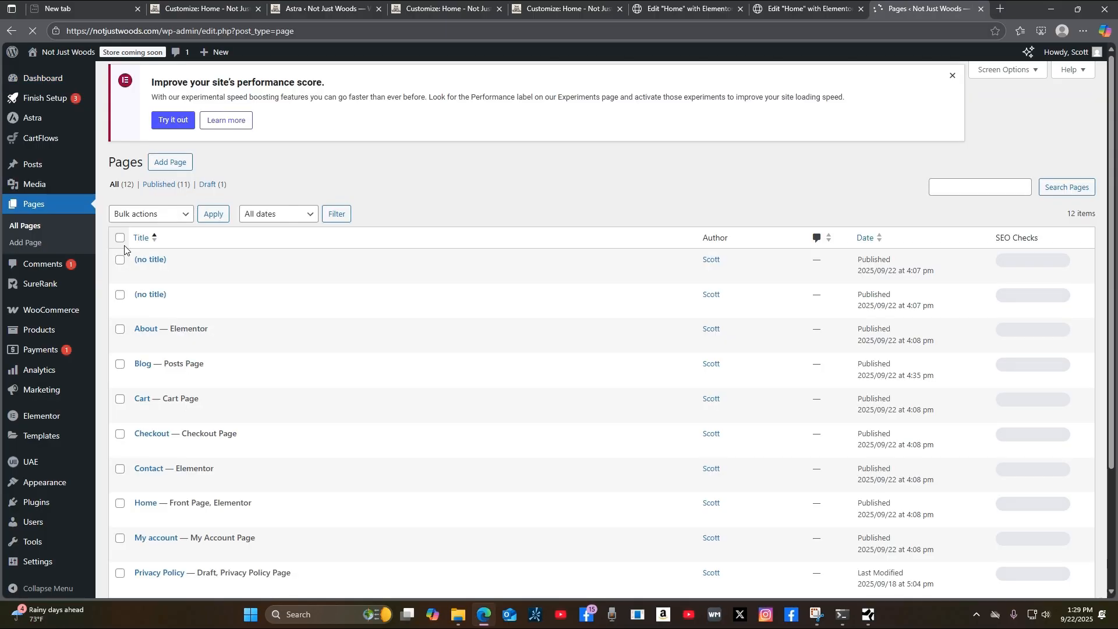
{"action": "scroll", "coordinate": [581, 464], "scroll_direction": "down", "scroll_amount": 2}
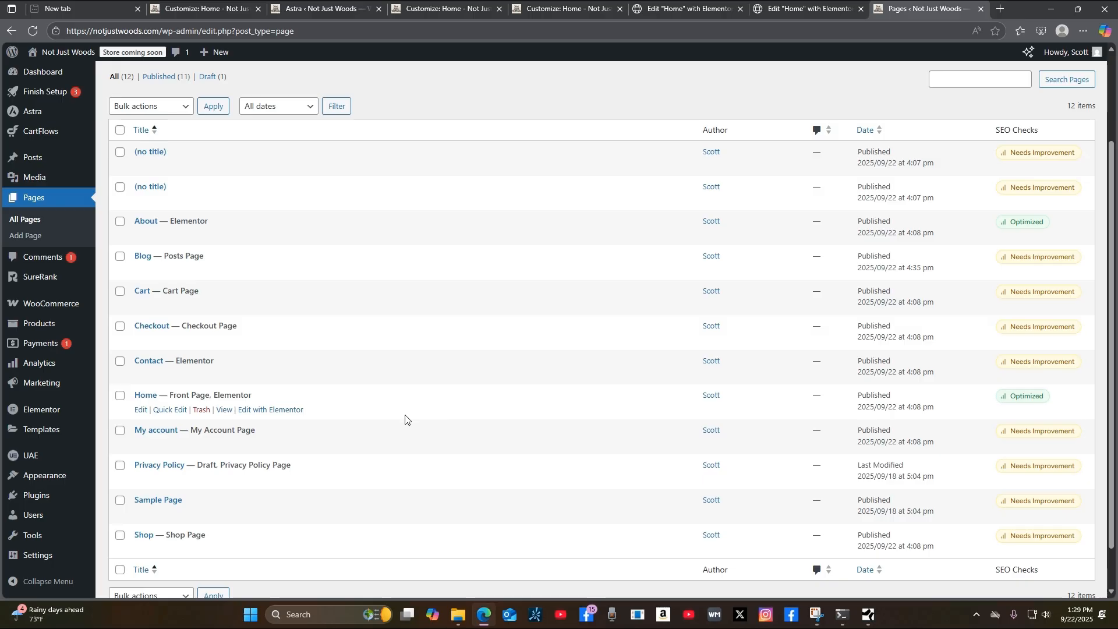
In Menus, view all addable pages, expand and collapse Shop, then return to Pages.
{"action": "mouse_move", "coordinate": [44, 477]}
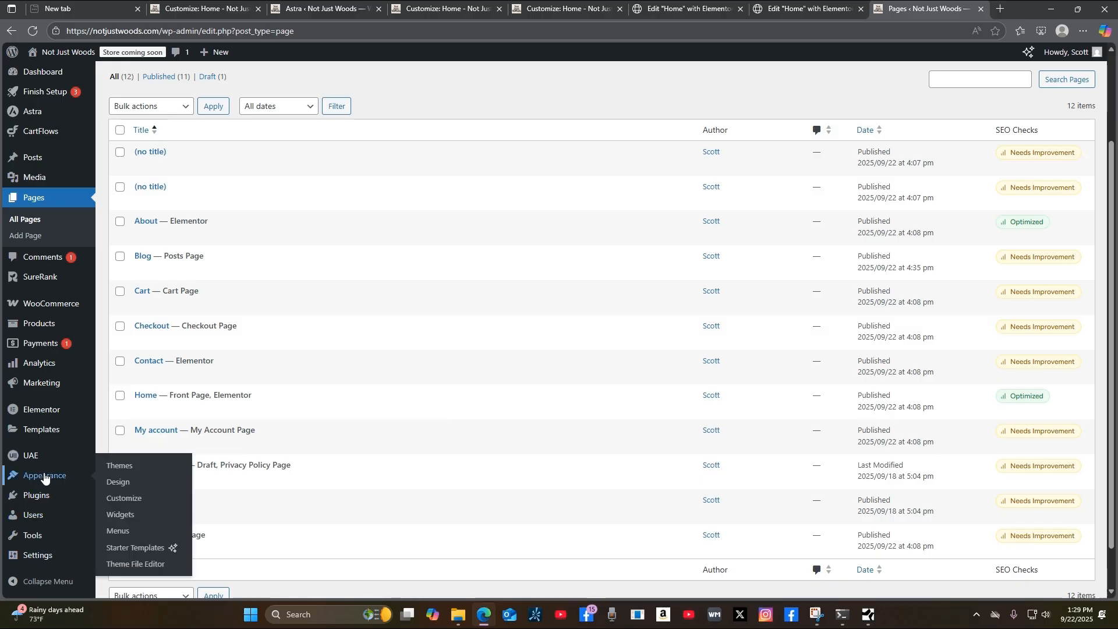
{"action": "left_click", "coordinate": [116, 536]}
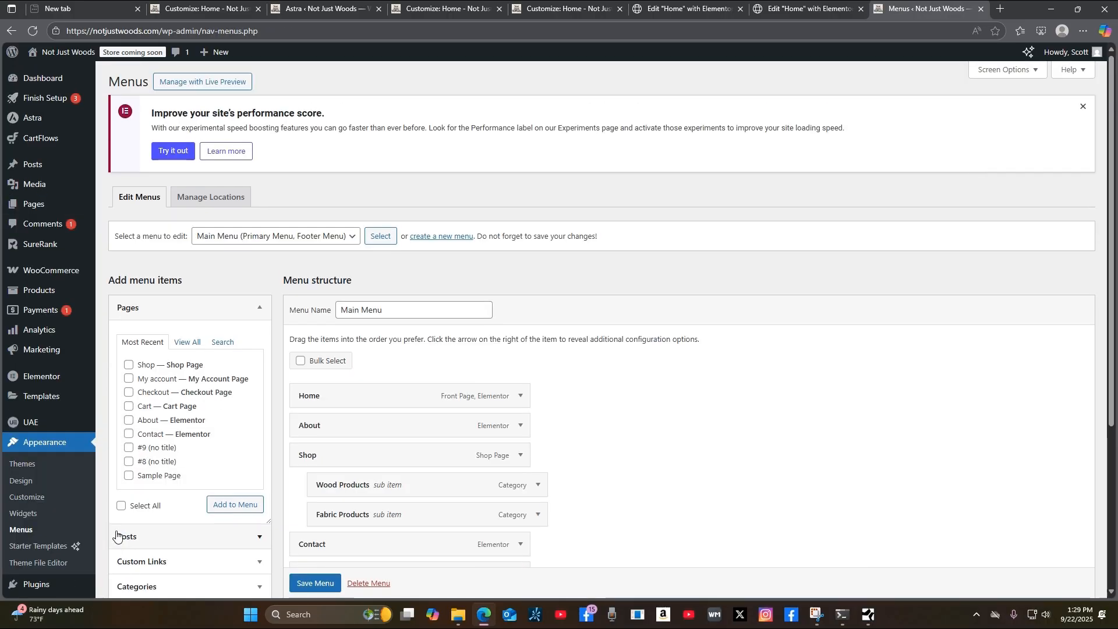
{"action": "scroll", "coordinate": [217, 530], "scroll_direction": "down", "scroll_amount": 2}
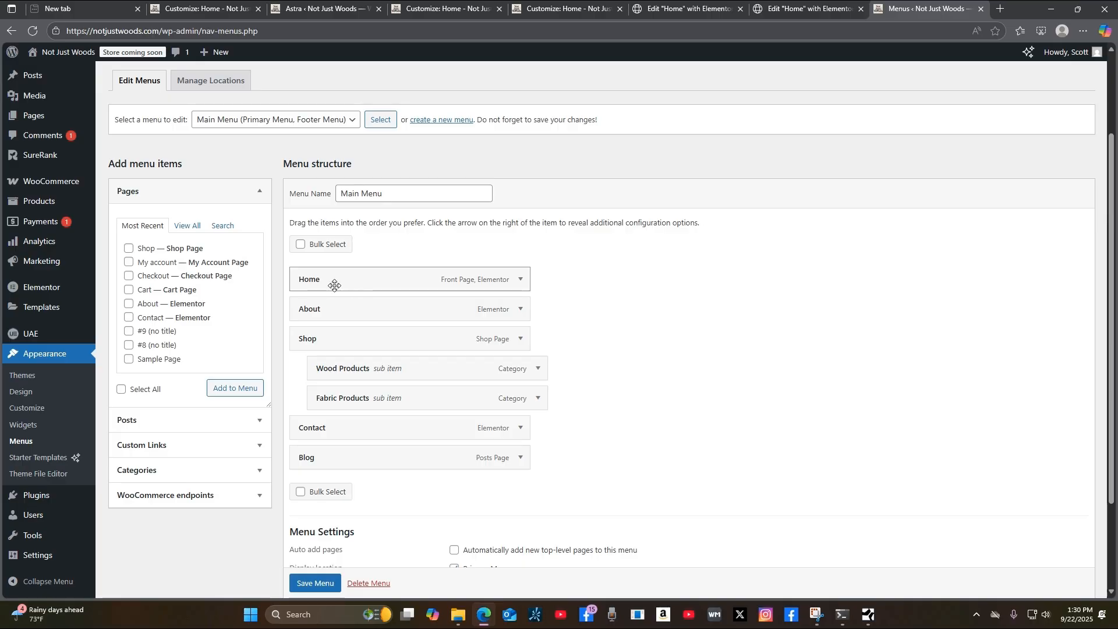
{"action": "left_click", "coordinate": [188, 227]}
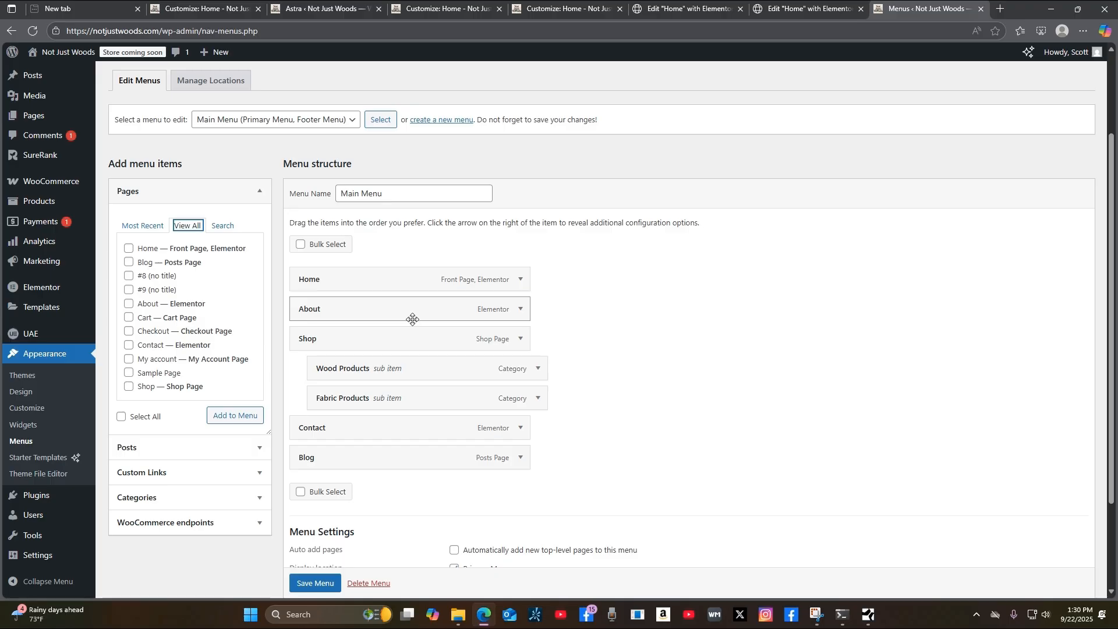
{"action": "left_click", "coordinate": [521, 339]}
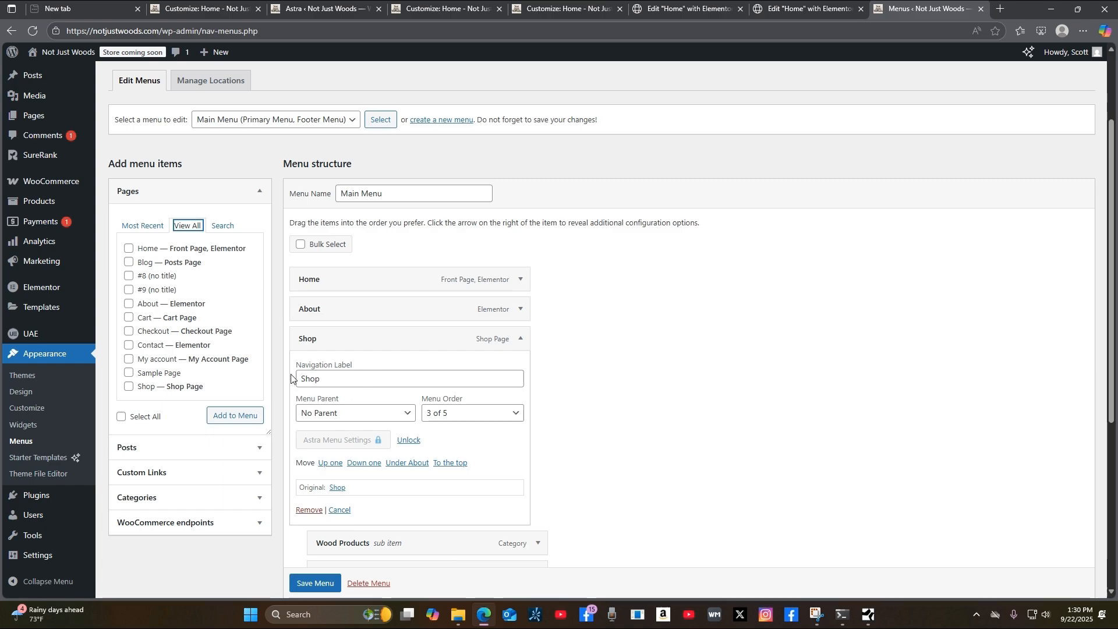
{"action": "left_click", "coordinate": [513, 343]}
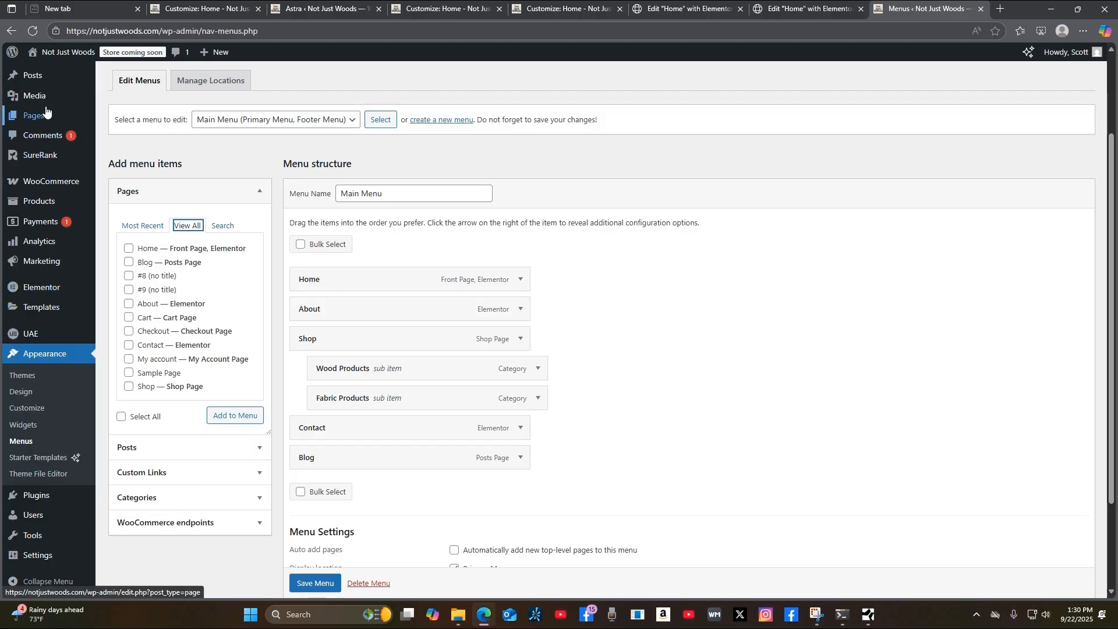
{"action": "mouse_move", "coordinate": [33, 123]}
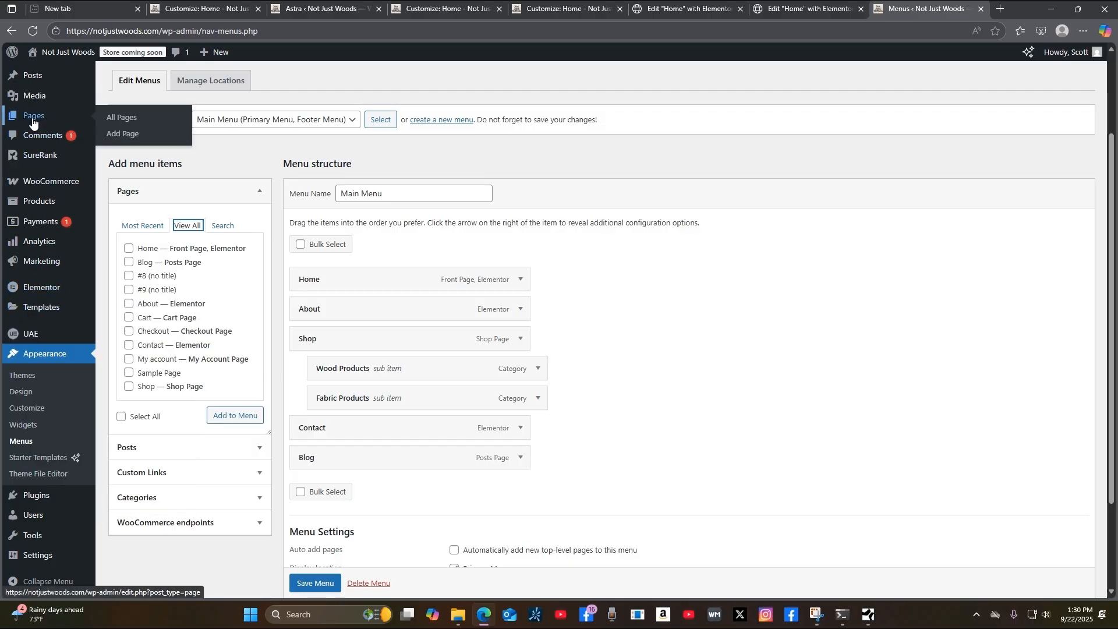
{"action": "left_click", "coordinate": [33, 121]}
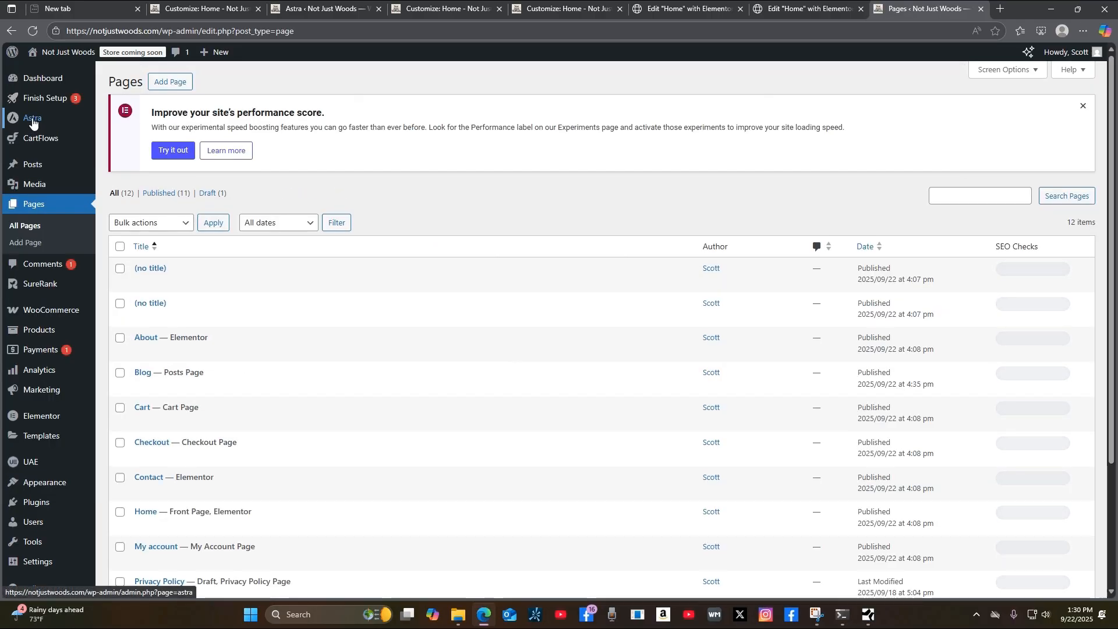
Scroll through the 12 site pages, then open Settings > Reading.
{"action": "scroll", "coordinate": [484, 506], "scroll_direction": "down", "scroll_amount": 2}
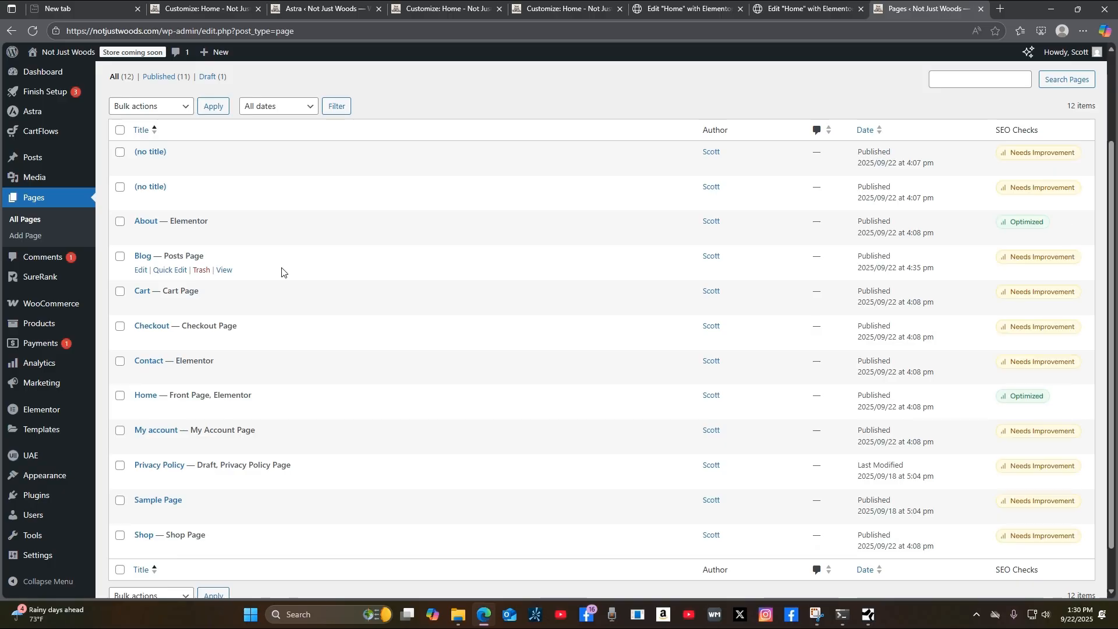
{"action": "scroll", "coordinate": [411, 315], "scroll_direction": "up", "scroll_amount": 2}
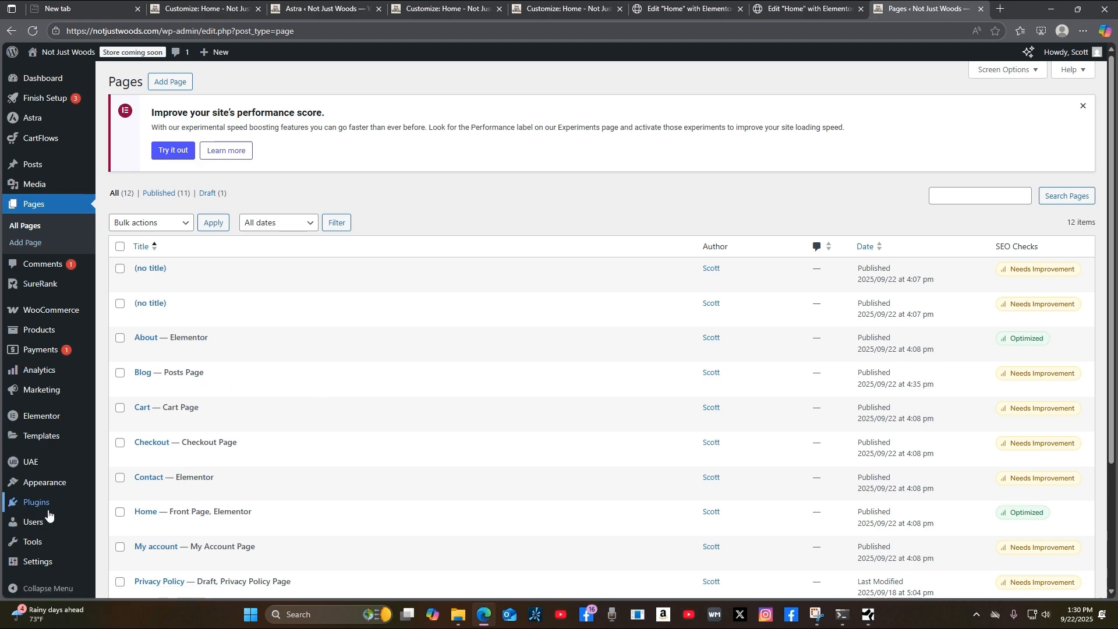
{"action": "mouse_move", "coordinate": [51, 487]}
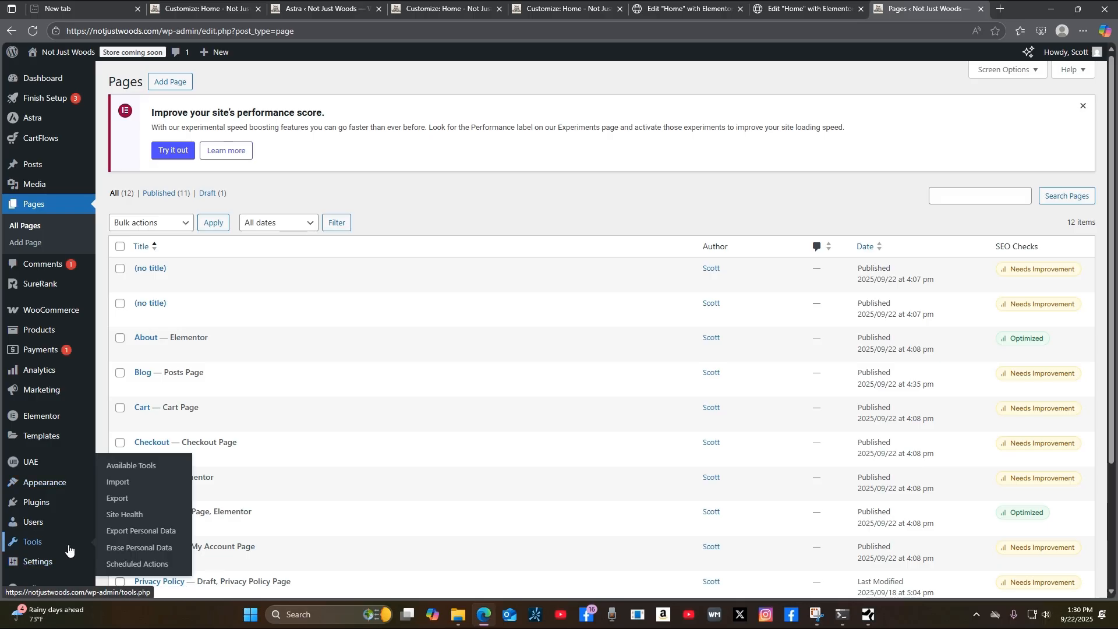
{"action": "mouse_move", "coordinate": [65, 520]}
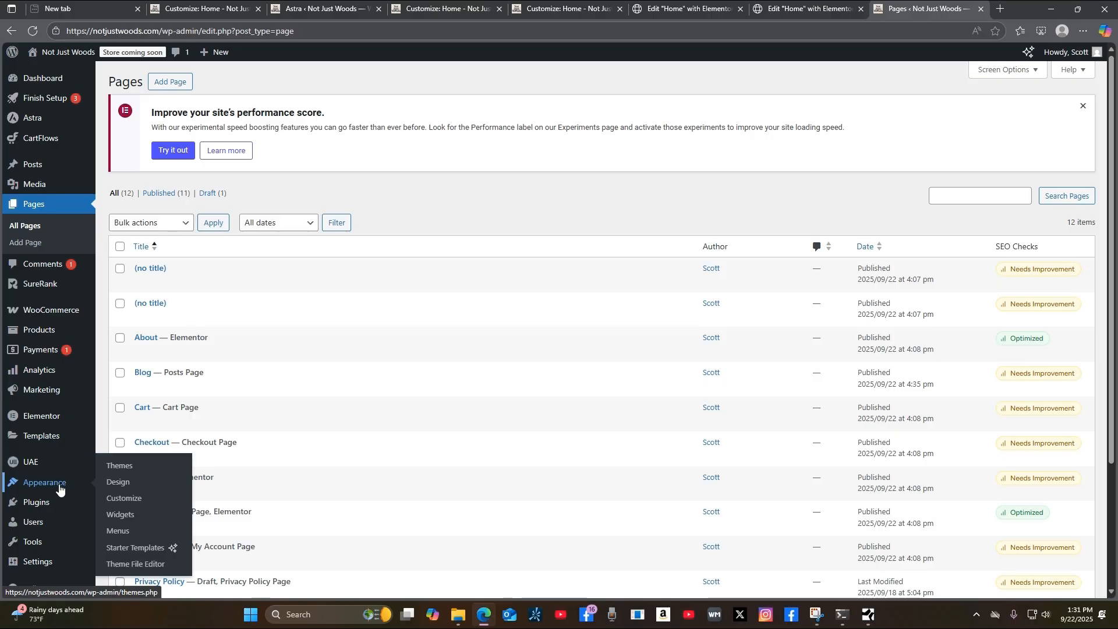
{"action": "mouse_move", "coordinate": [55, 568]}
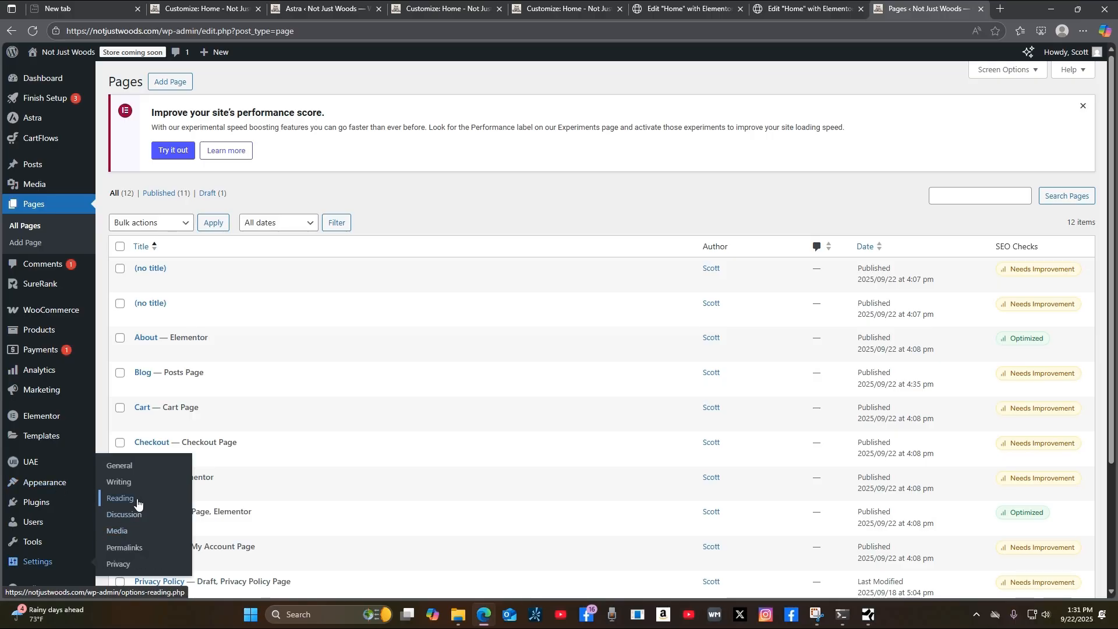
{"action": "left_click", "coordinate": [120, 500]}
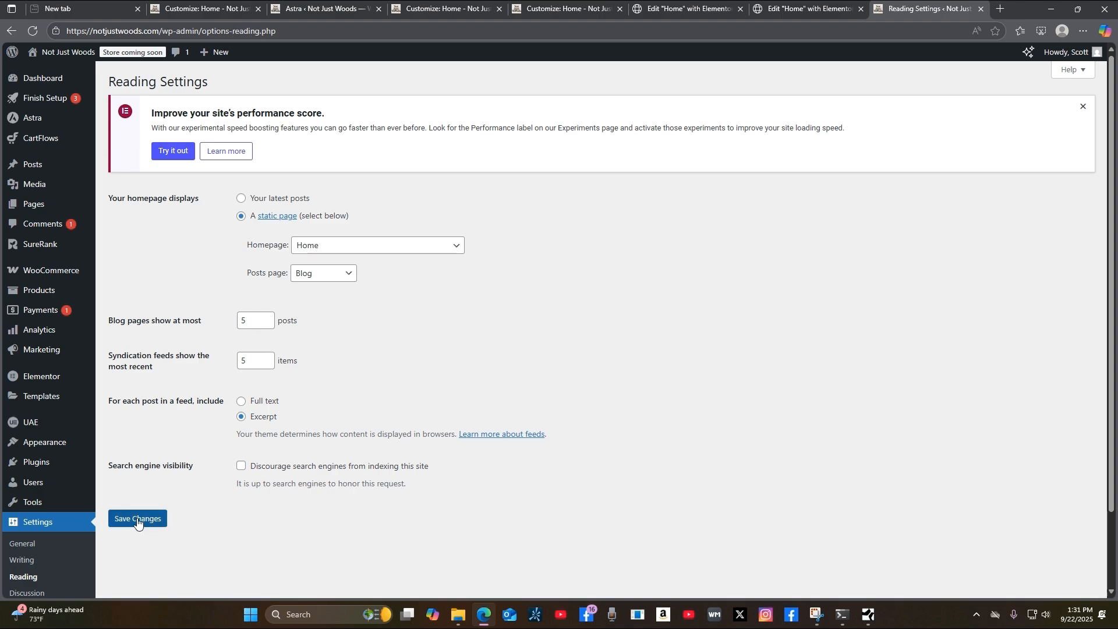
Review the static Home page and Blog posts-page settings, then go to Users.
{"action": "scroll", "coordinate": [727, 445], "scroll_direction": "down", "scroll_amount": 1}
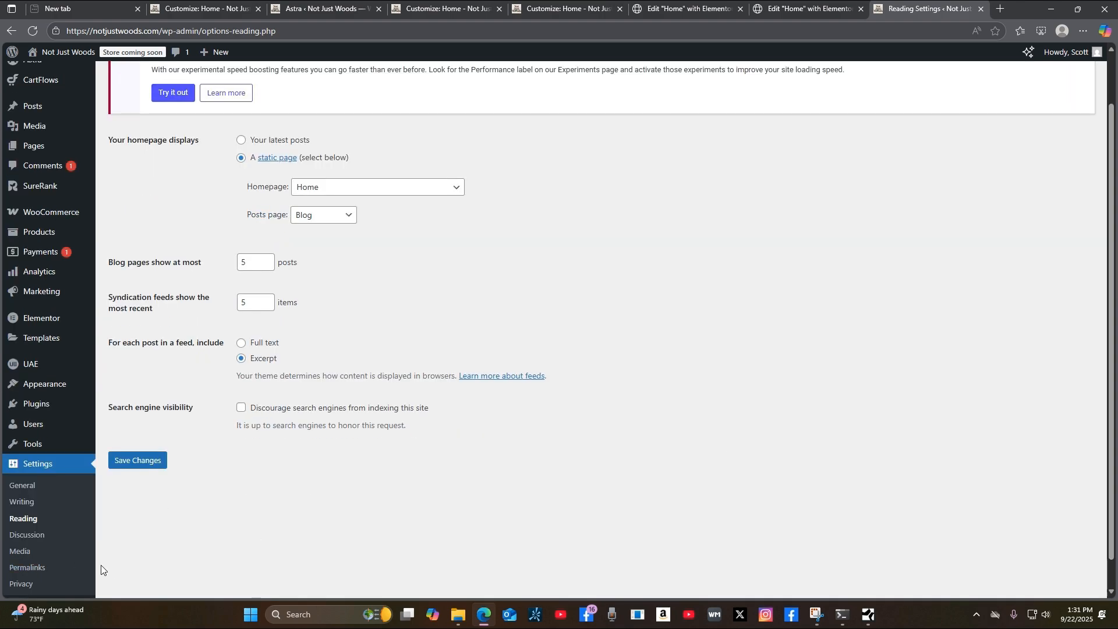
{"action": "left_click", "coordinate": [34, 428]}
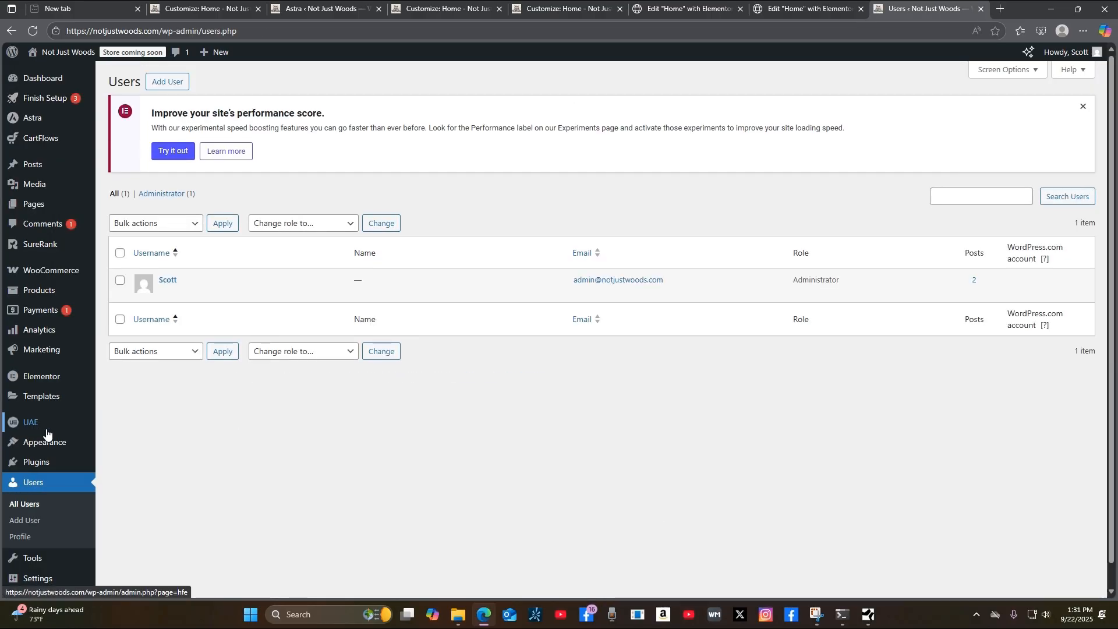
Reveal the Edit and View links on the sole Administrator's row.
{"action": "mouse_move", "coordinate": [219, 300]}
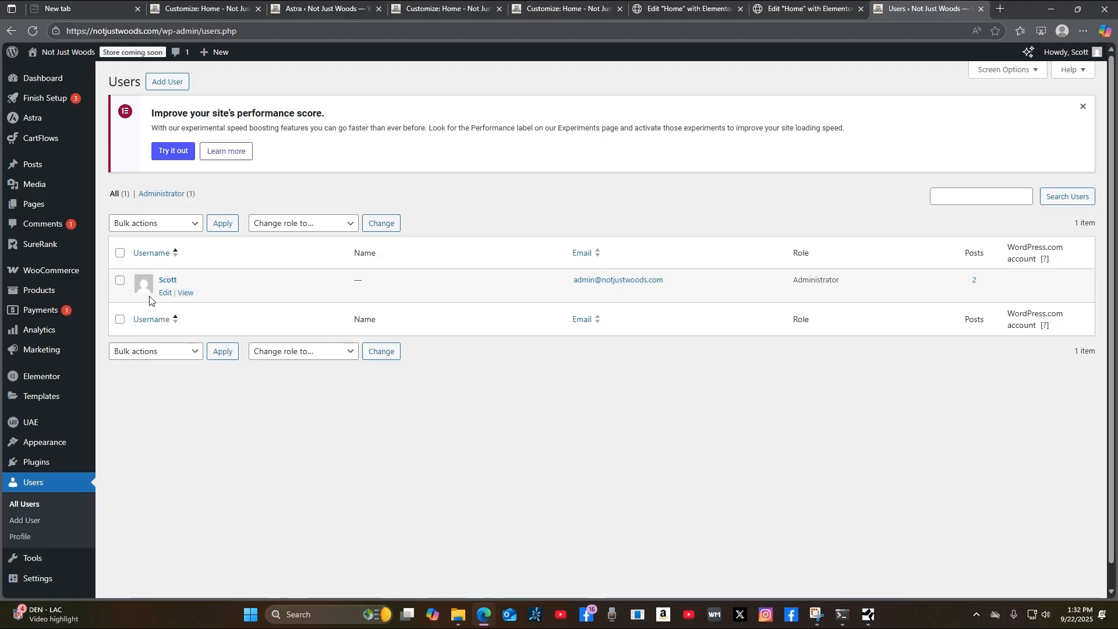
Open the administrator's profile and replace the old email with the new Gmail address.
{"action": "left_click", "coordinate": [165, 293]}
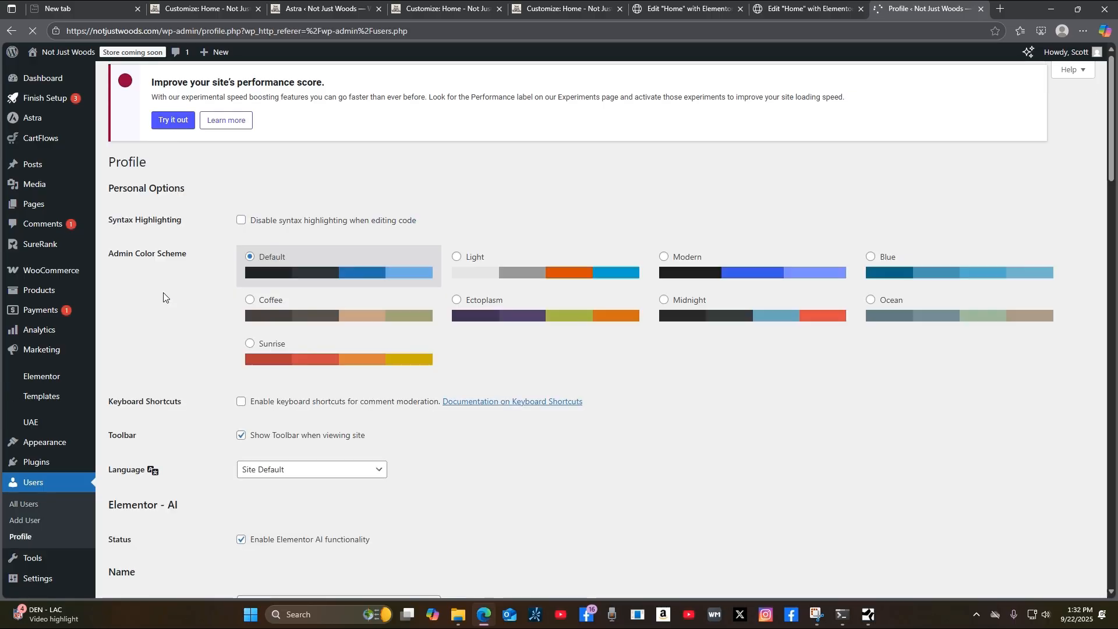
{"action": "scroll", "coordinate": [577, 498], "scroll_direction": "down", "scroll_amount": 4}
{"action": "scroll", "coordinate": [588, 508], "scroll_direction": "down", "scroll_amount": 4}
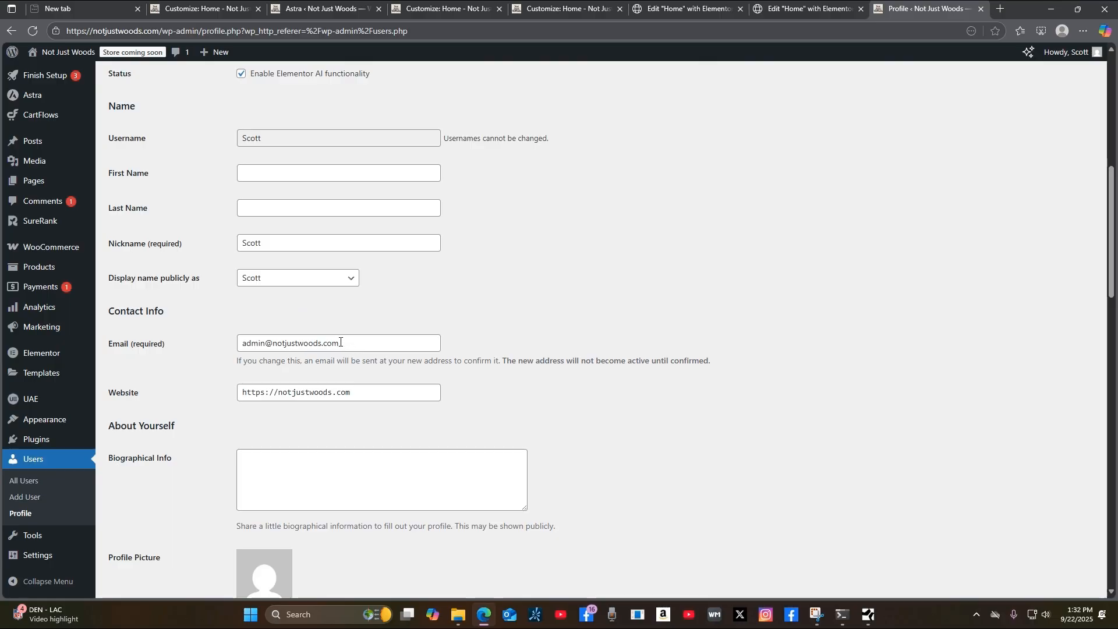
{"action": "left_click_drag", "start_coordinate": [318, 343], "coordinate": [295, 343]}
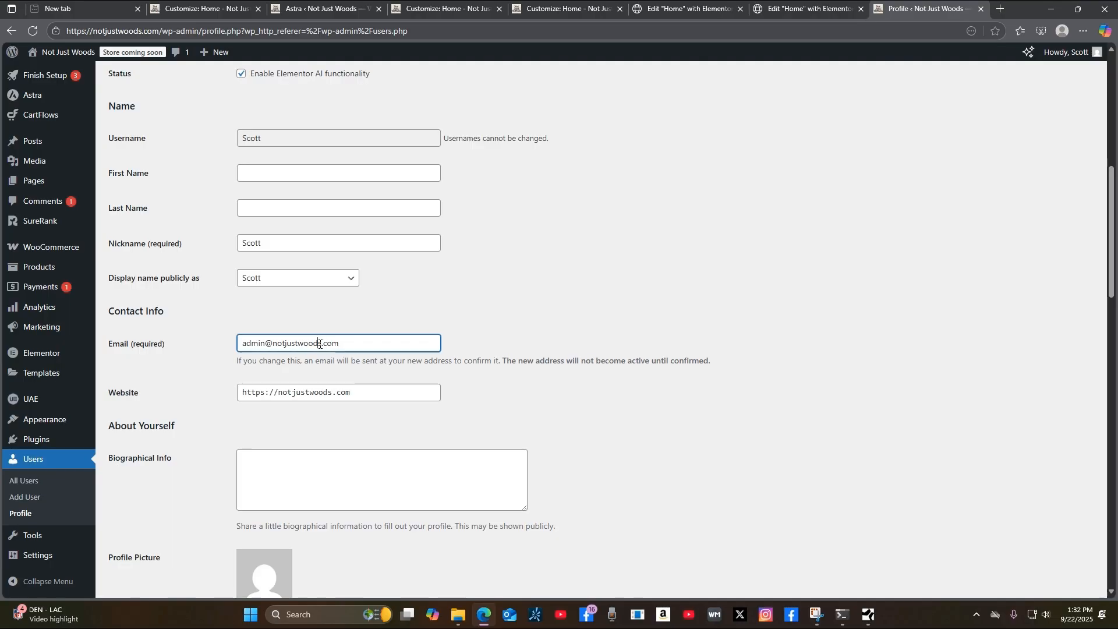
{"action": "scroll", "coordinate": [312, 299], "scroll_direction": "down", "scroll_amount": 1}
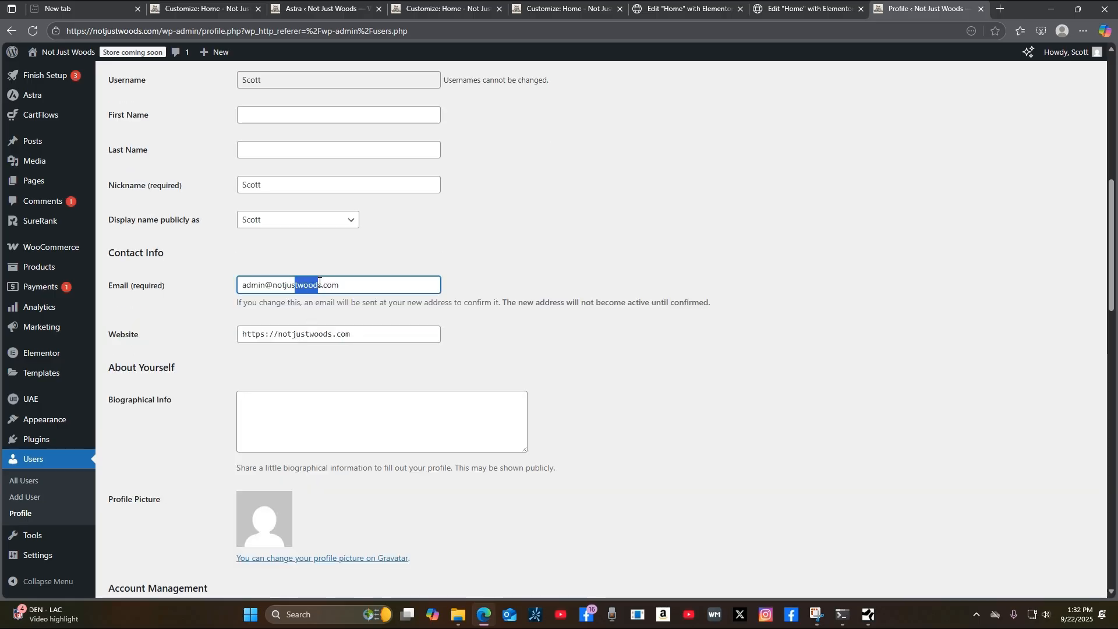
{"action": "left_click", "coordinate": [321, 287]}
{"action": "left_click_drag", "start_coordinate": [321, 287], "coordinate": [181, 297]}
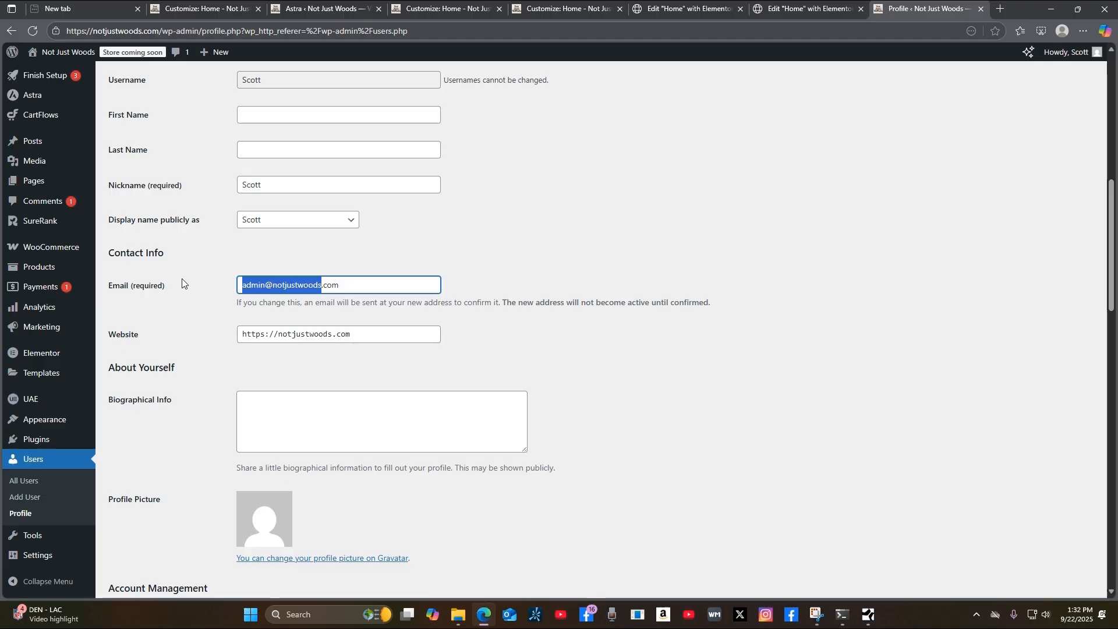
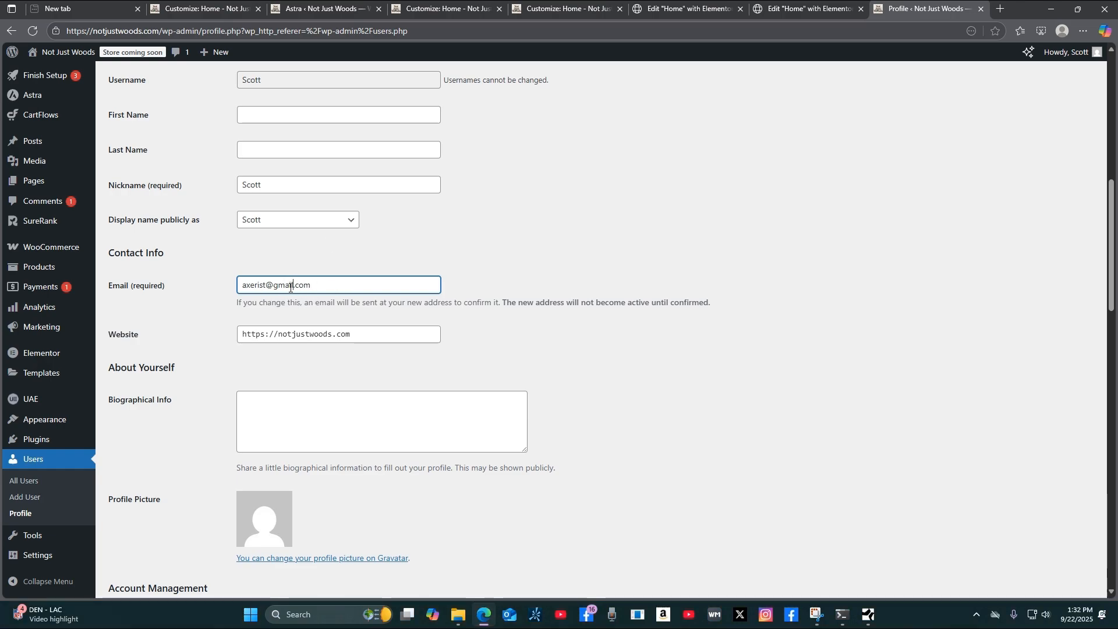
Save the profile with Update Profile so the confirmation email is sent.
{"action": "scroll", "coordinate": [690, 463], "scroll_direction": "down", "scroll_amount": 3}
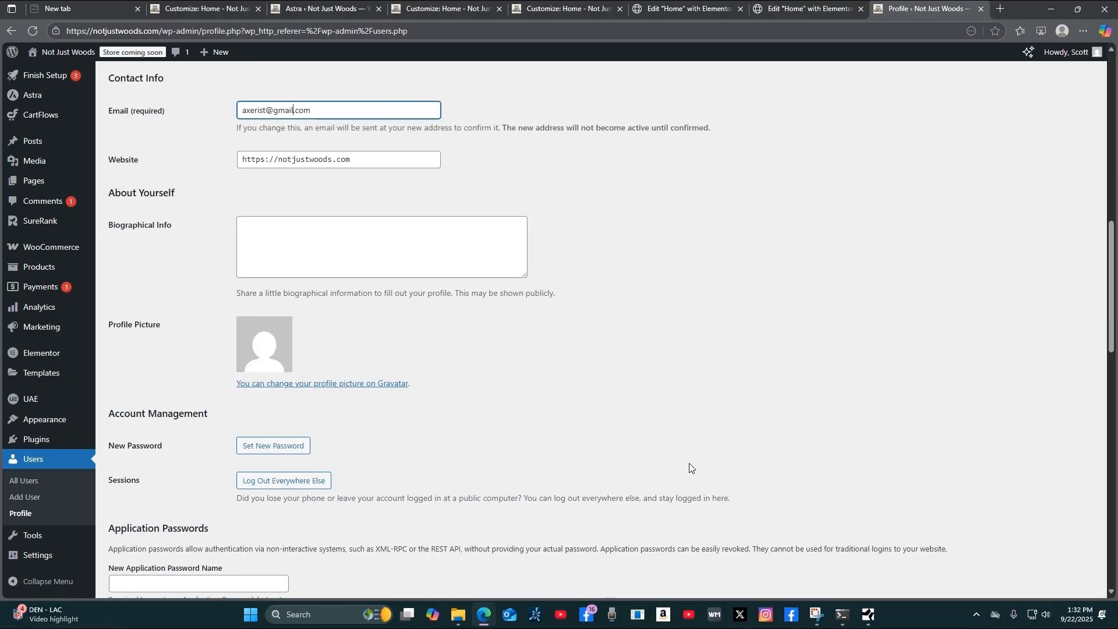
{"action": "scroll", "coordinate": [689, 463], "scroll_direction": "down", "scroll_amount": 2}
{"action": "scroll", "coordinate": [690, 466], "scroll_direction": "down", "scroll_amount": 6}
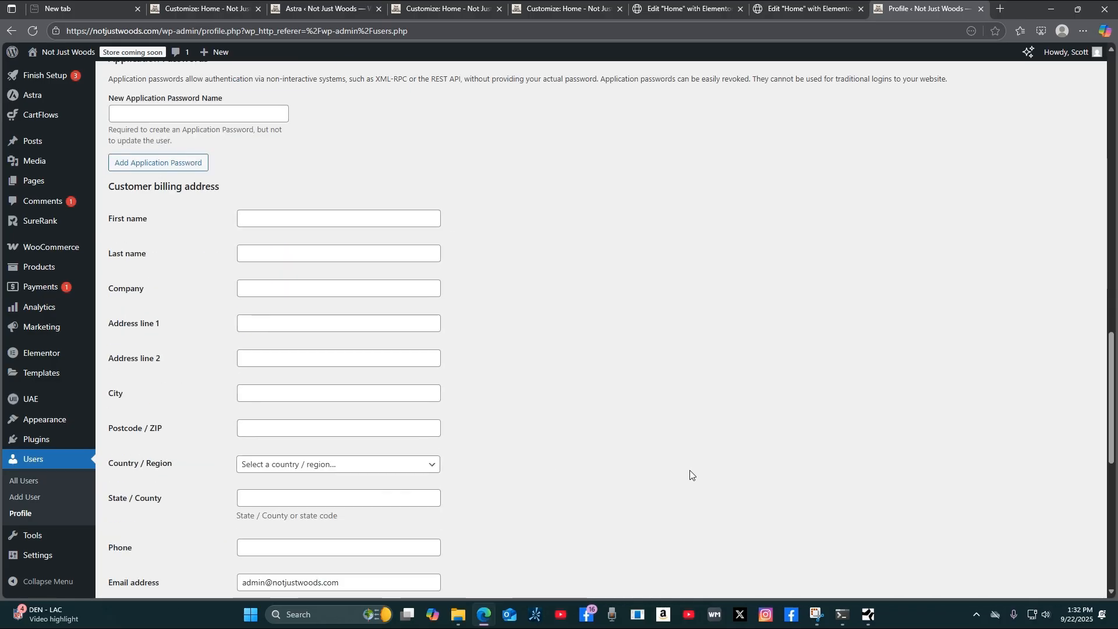
{"action": "scroll", "coordinate": [690, 467], "scroll_direction": "down", "scroll_amount": 9}
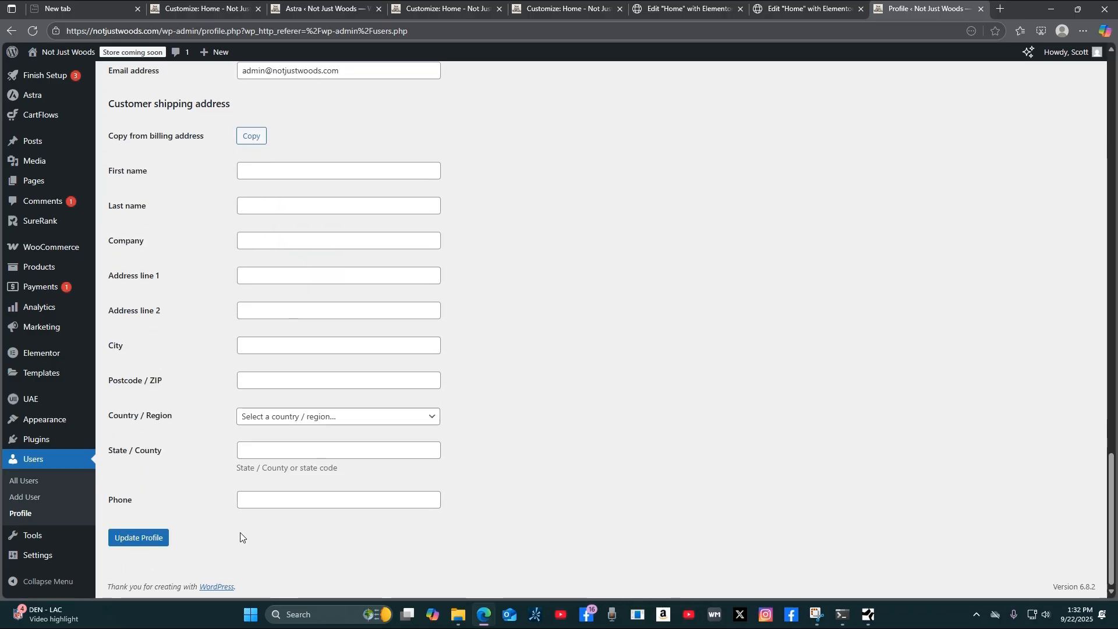
{"action": "scroll", "coordinate": [672, 461], "scroll_direction": "up", "scroll_amount": 7}
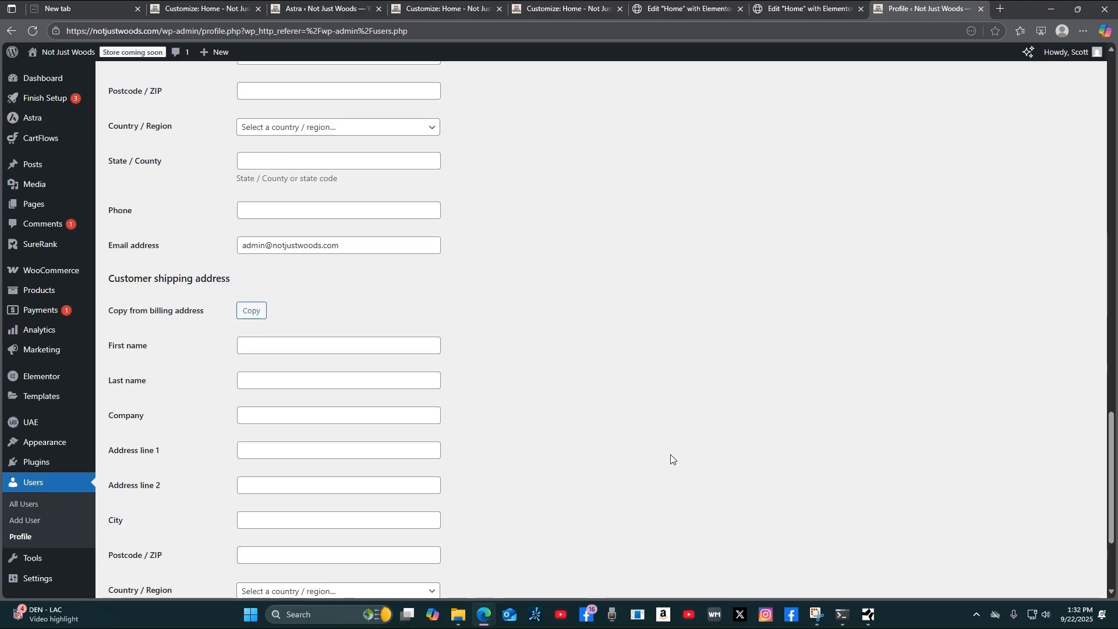
{"action": "scroll", "coordinate": [672, 463], "scroll_direction": "up", "scroll_amount": 15}
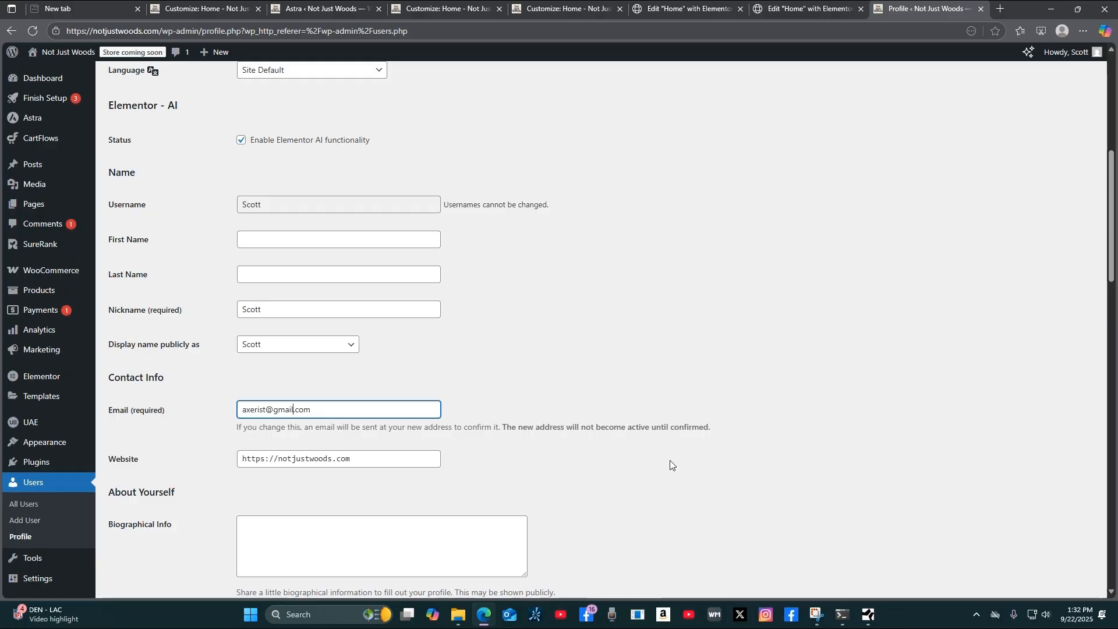
{"action": "scroll", "coordinate": [641, 479], "scroll_direction": "down", "scroll_amount": 20}
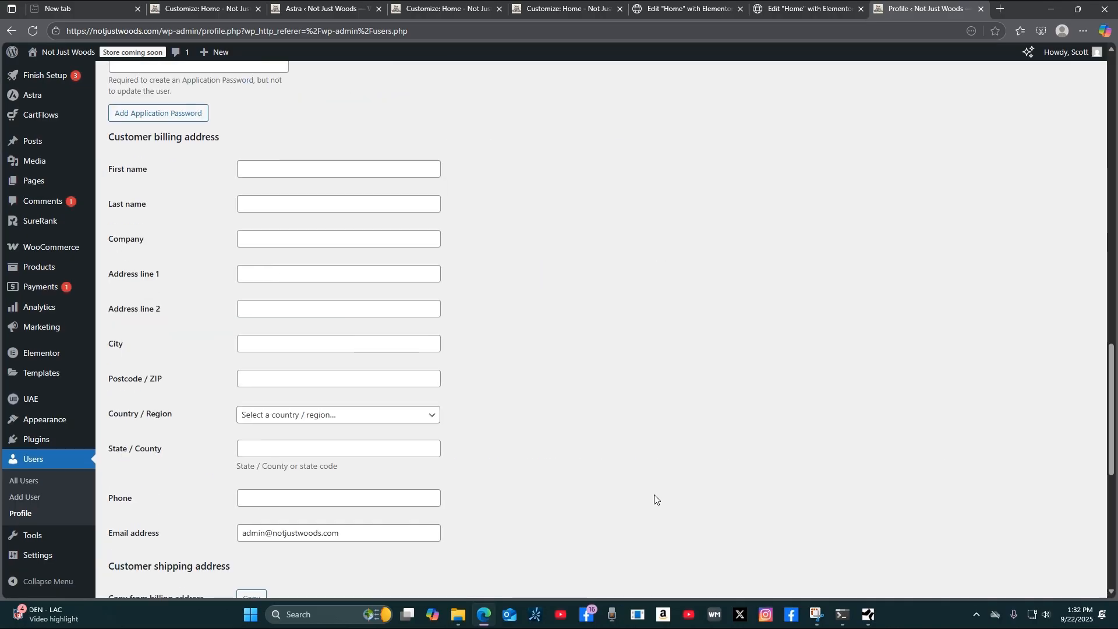
{"action": "left_click", "coordinate": [150, 538]}
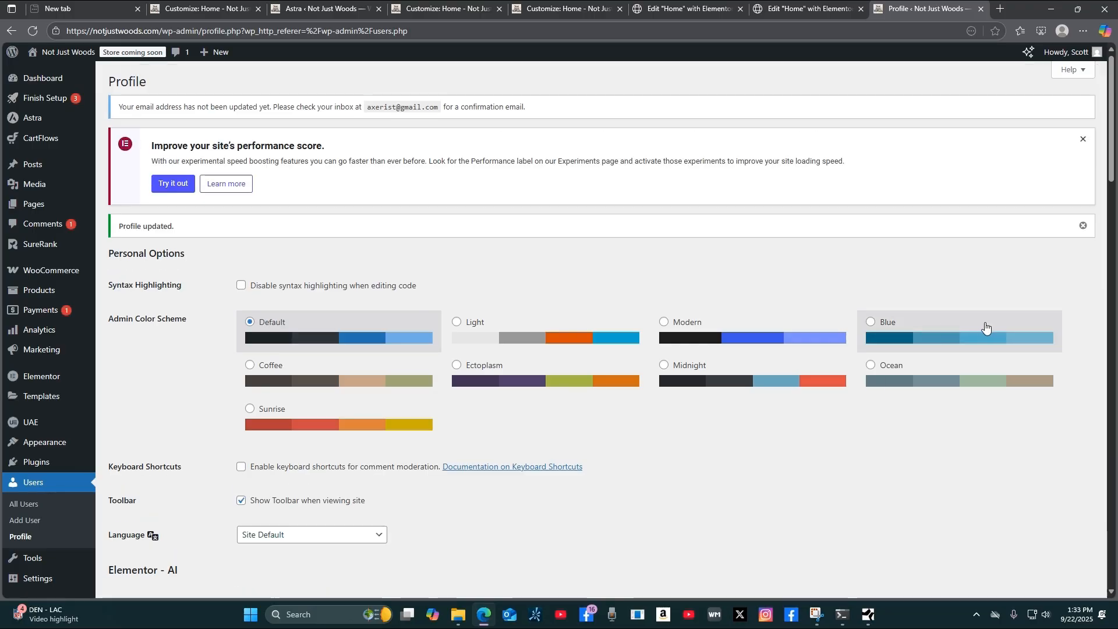
{"action": "left_click", "coordinate": [1008, 9]}
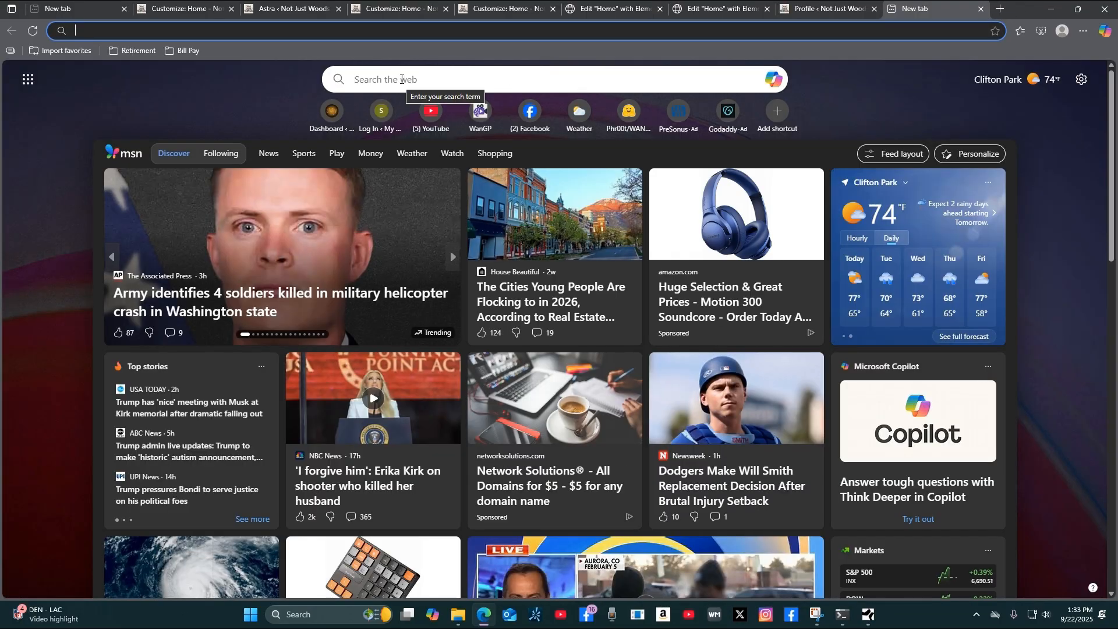
Search 'gmail', go to the inbox, refresh it, and open the Email Change Request message.
{"action": "left_click", "coordinate": [401, 79]}
{"action": "type", "text": "g"}
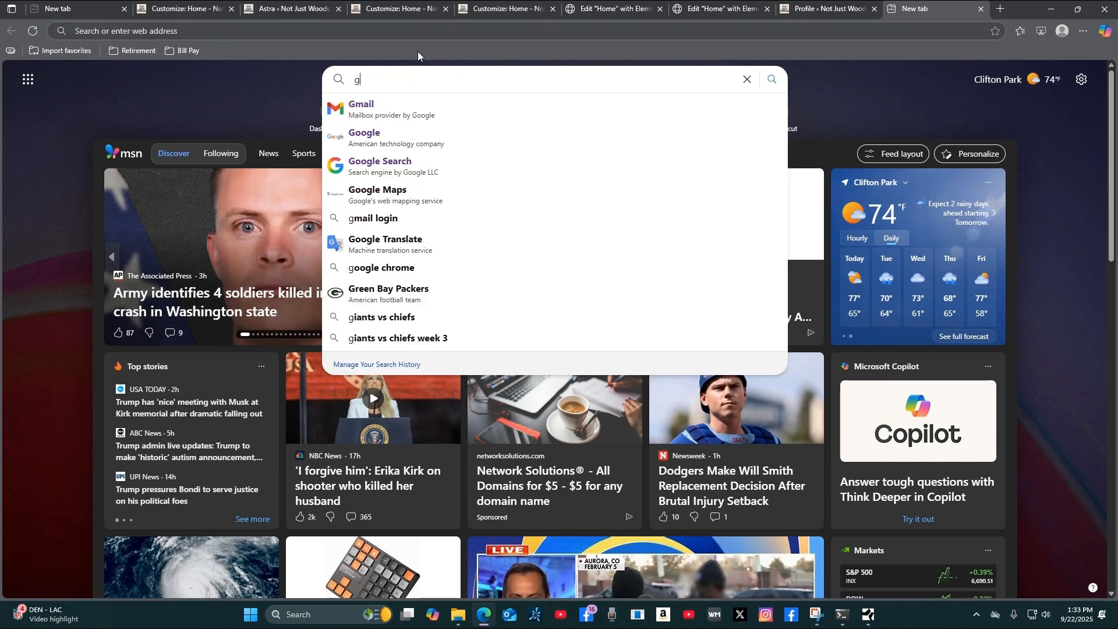
{"action": "type", "text": "mail"}
{"action": "key", "text": "Return"}
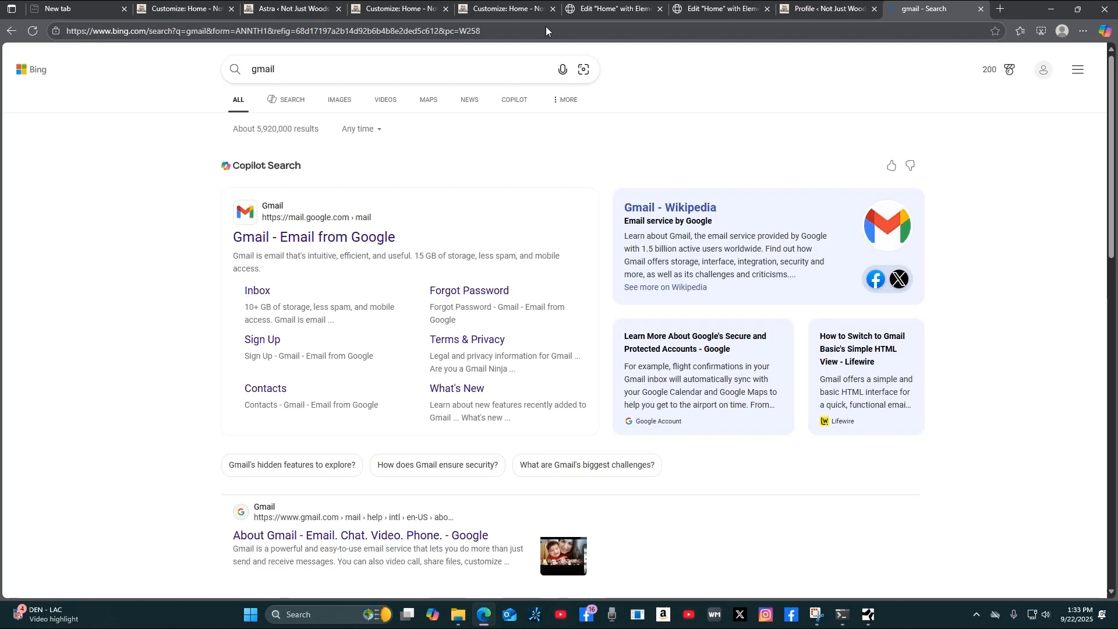
{"action": "left_click", "coordinate": [254, 293]}
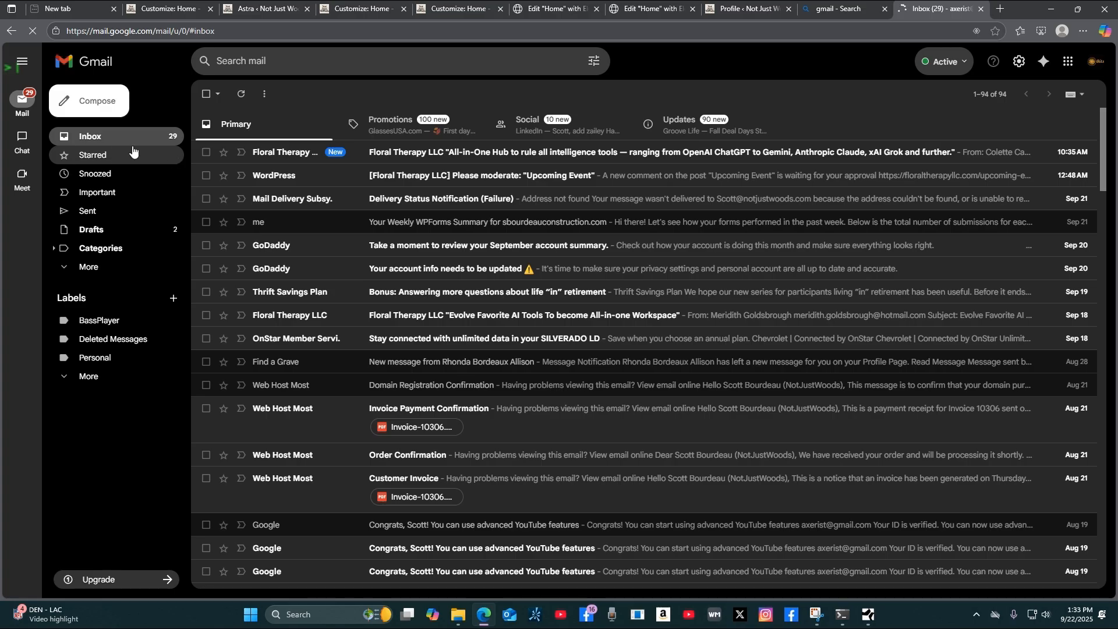
{"action": "left_click", "coordinate": [87, 138]}
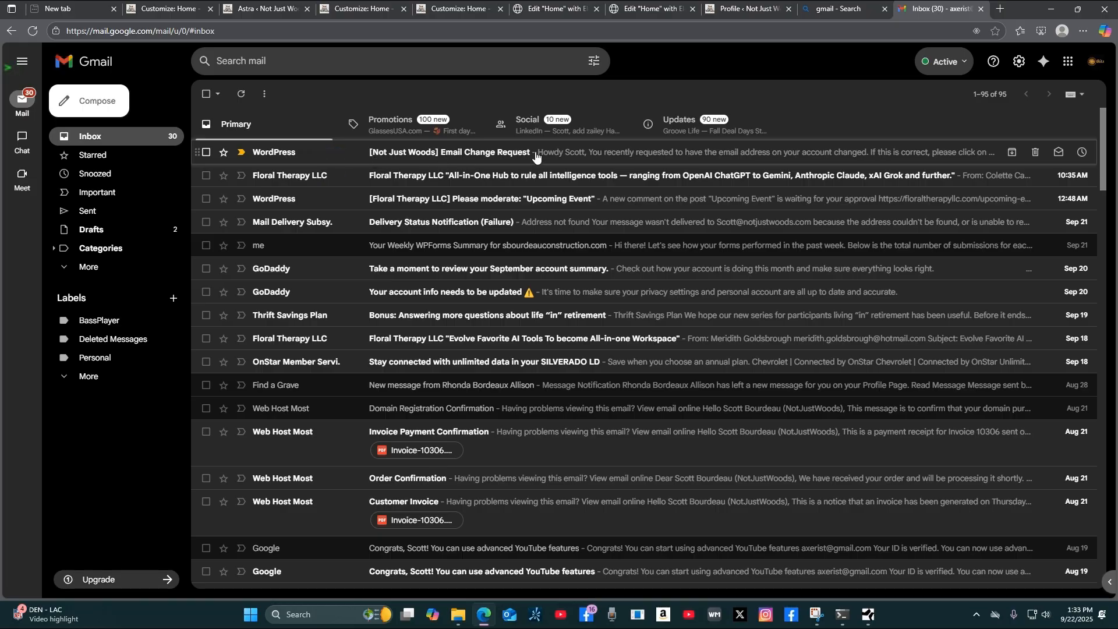
{"action": "left_click", "coordinate": [600, 157]}
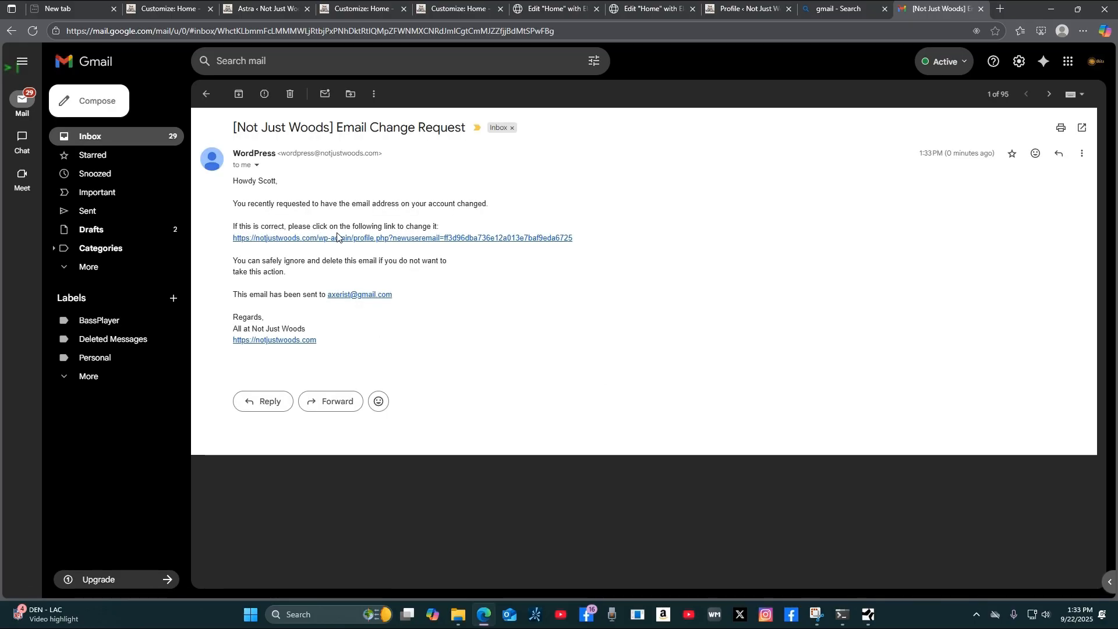
Follow the email's confirmation link and save the profile again with Update Profile.
{"action": "left_click", "coordinate": [504, 238]}
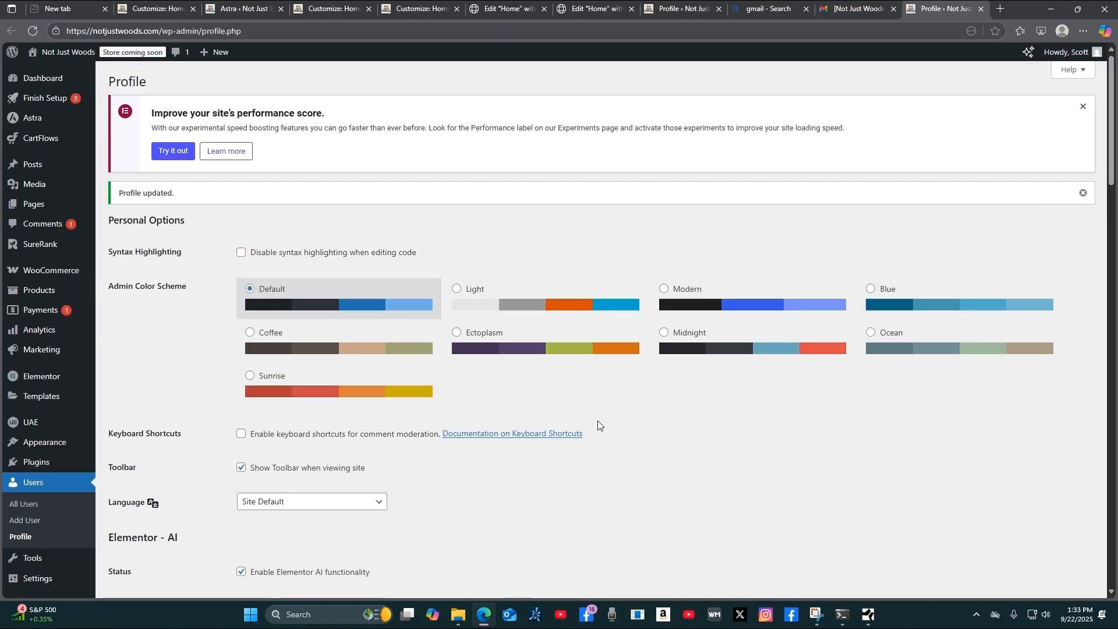
{"action": "scroll", "coordinate": [600, 439], "scroll_direction": "down", "scroll_amount": 4}
{"action": "scroll", "coordinate": [603, 434], "scroll_direction": "down", "scroll_amount": 8}
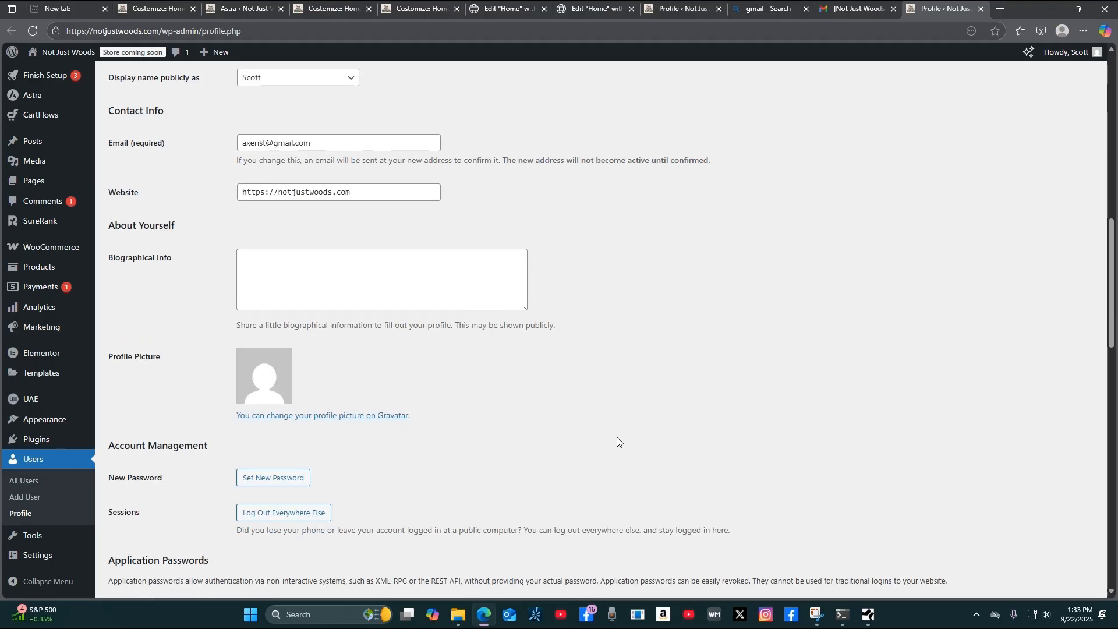
{"action": "scroll", "coordinate": [617, 437], "scroll_direction": "up", "scroll_amount": 1}
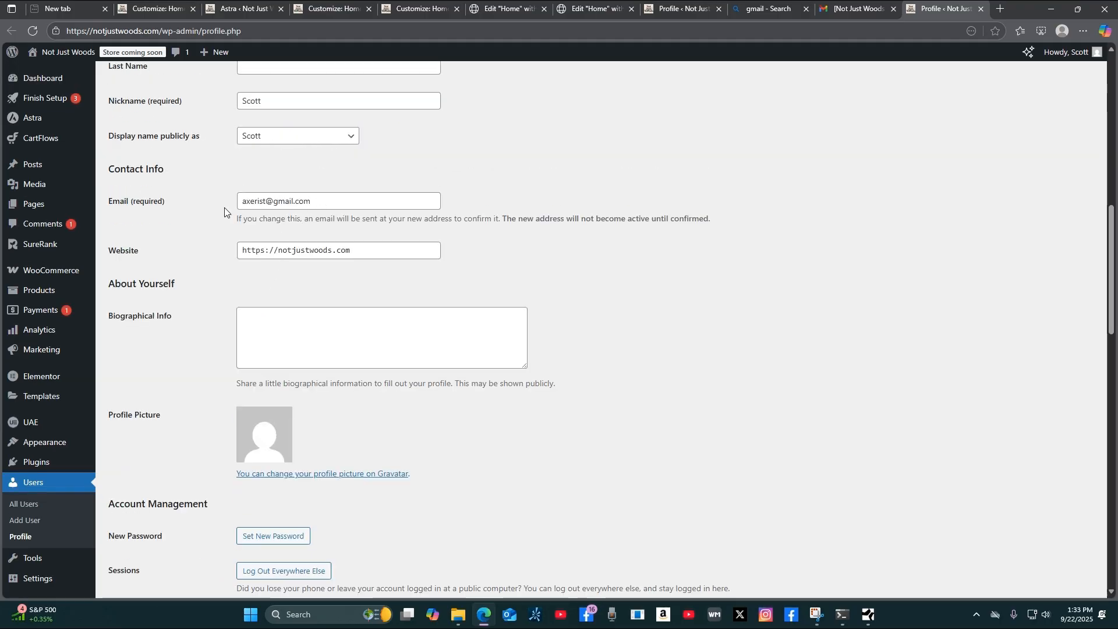
{"action": "scroll", "coordinate": [753, 412], "scroll_direction": "down", "scroll_amount": 20}
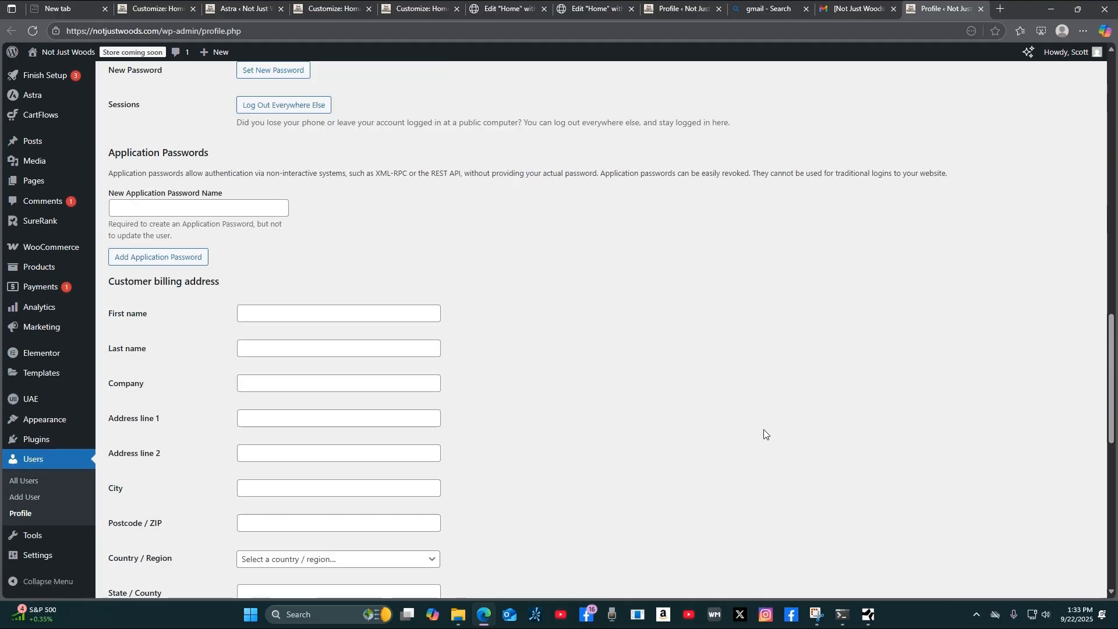
{"action": "scroll", "coordinate": [773, 441], "scroll_direction": "down", "scroll_amount": 2}
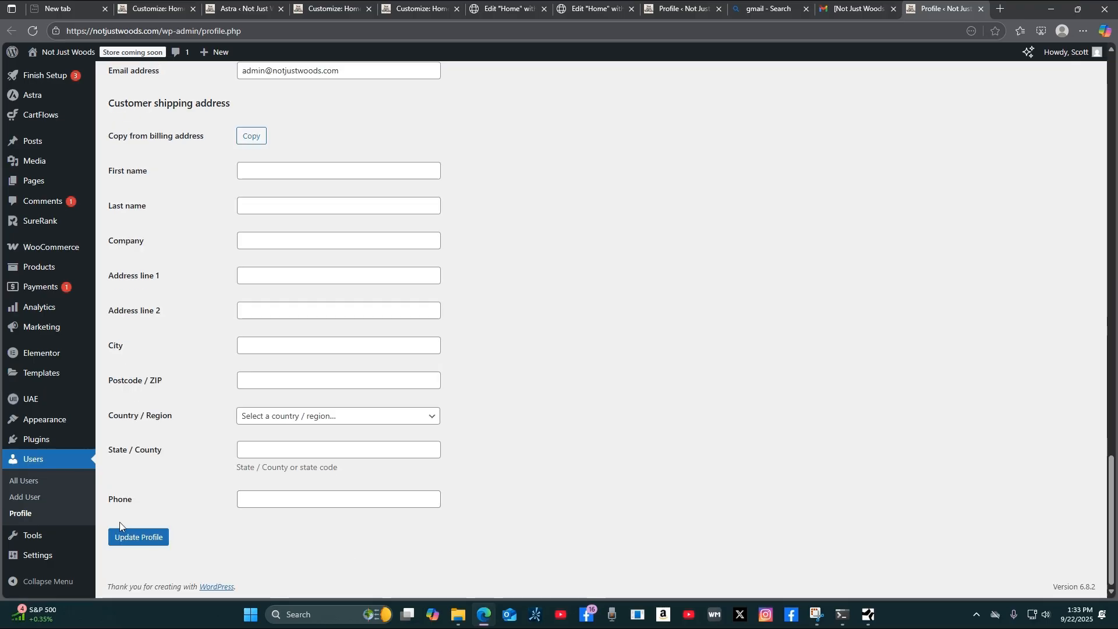
{"action": "left_click", "coordinate": [150, 543]}
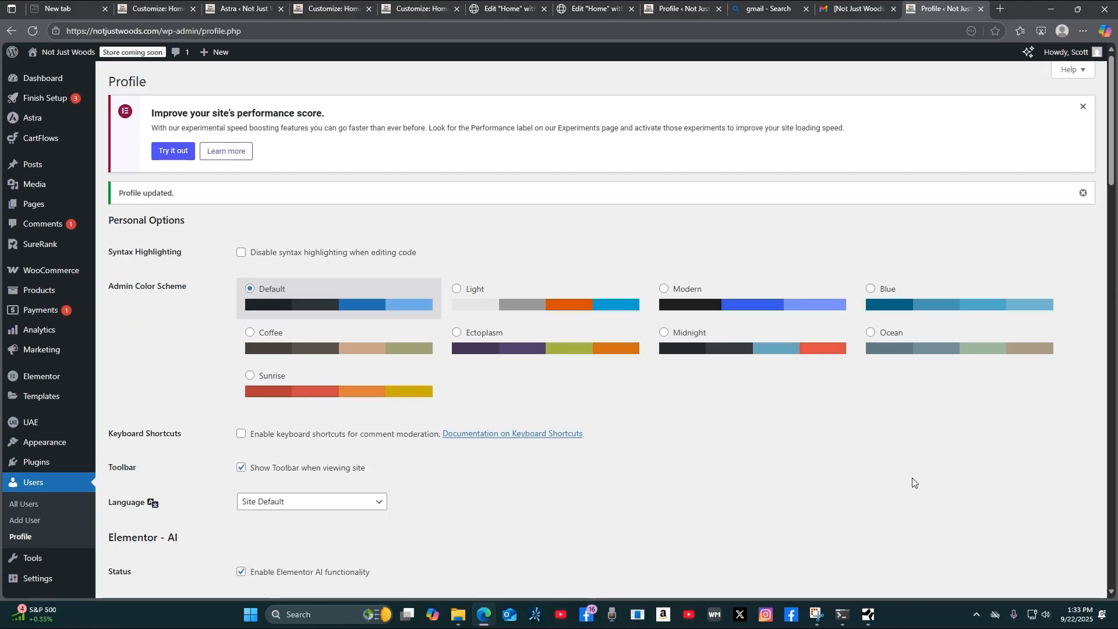
Scroll through the profile to check the confirmed Gmail address with no pending notice.
{"action": "scroll", "coordinate": [912, 478], "scroll_direction": "down", "scroll_amount": 10}
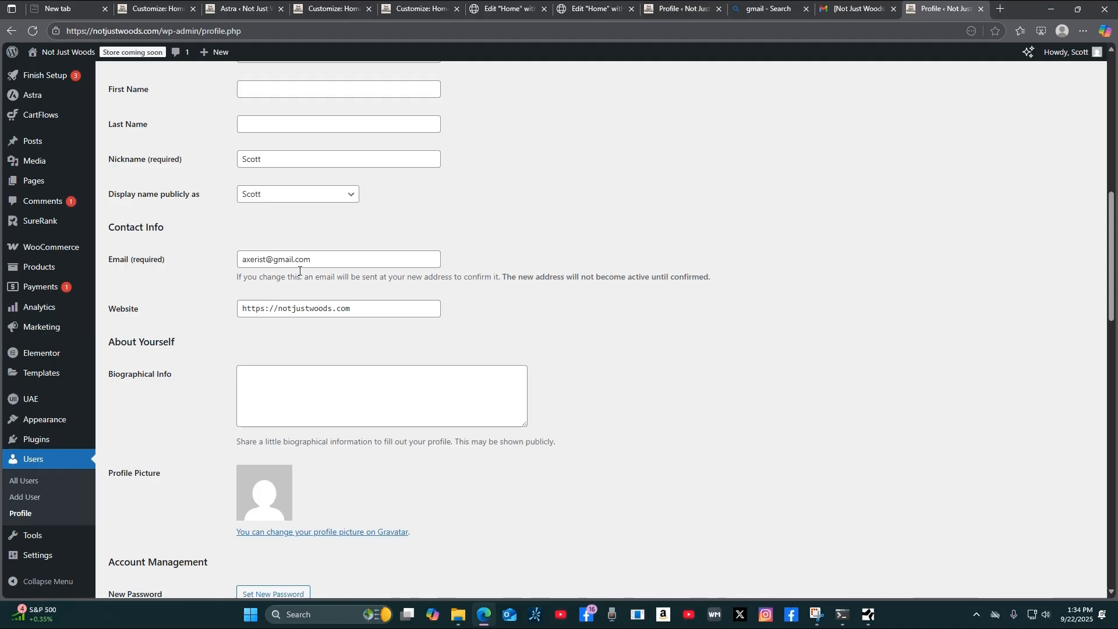
{"action": "scroll", "coordinate": [896, 402], "scroll_direction": "up", "scroll_amount": 10}
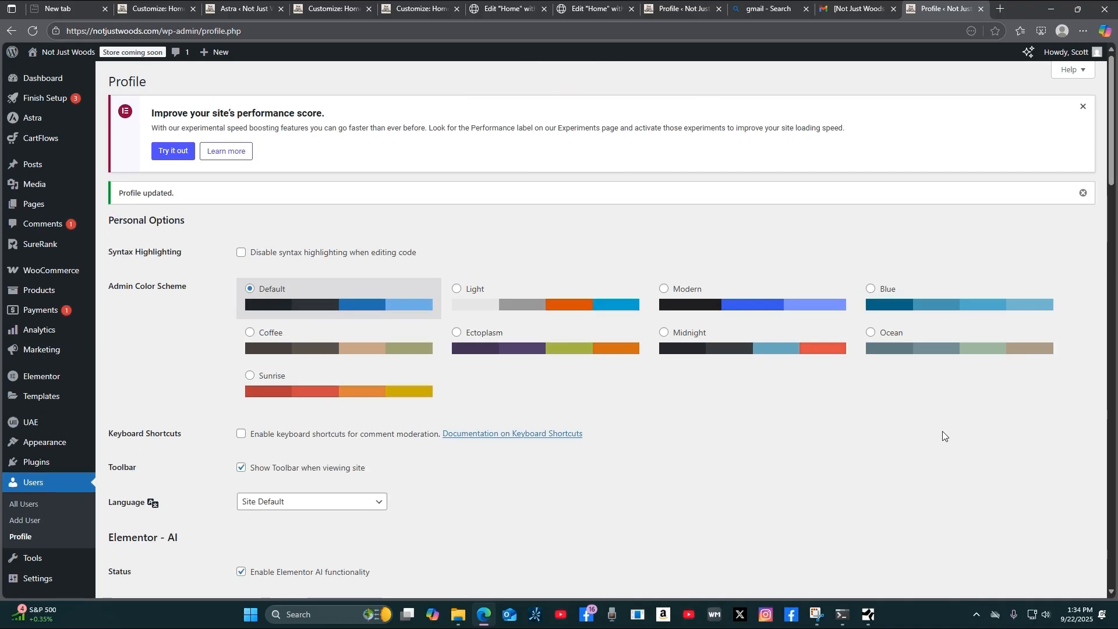
{"action": "scroll", "coordinate": [875, 487], "scroll_direction": "down", "scroll_amount": 12}
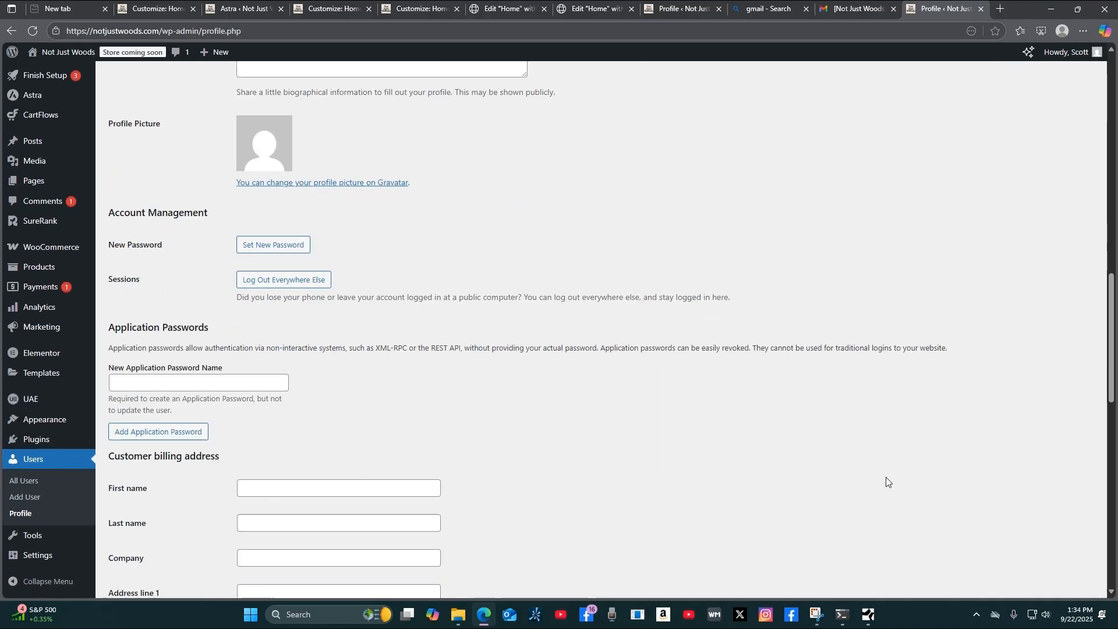
{"action": "scroll", "coordinate": [917, 509], "scroll_direction": "down", "scroll_amount": 13}
{"action": "scroll", "coordinate": [921, 489], "scroll_direction": "up", "scroll_amount": 11}
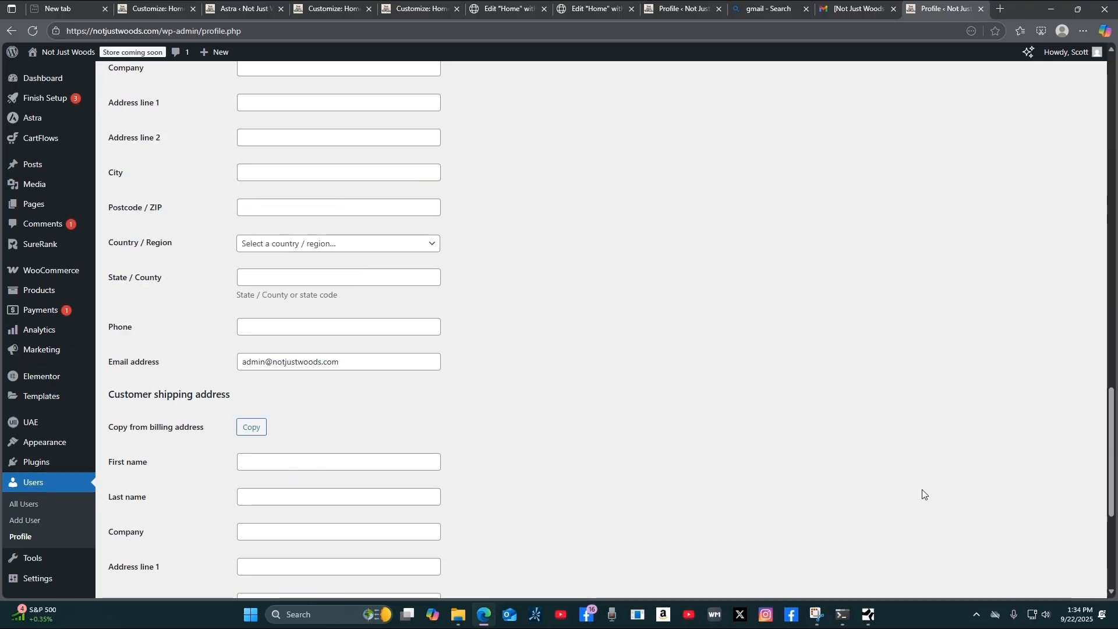
{"action": "scroll", "coordinate": [930, 434], "scroll_direction": "up", "scroll_amount": 12}
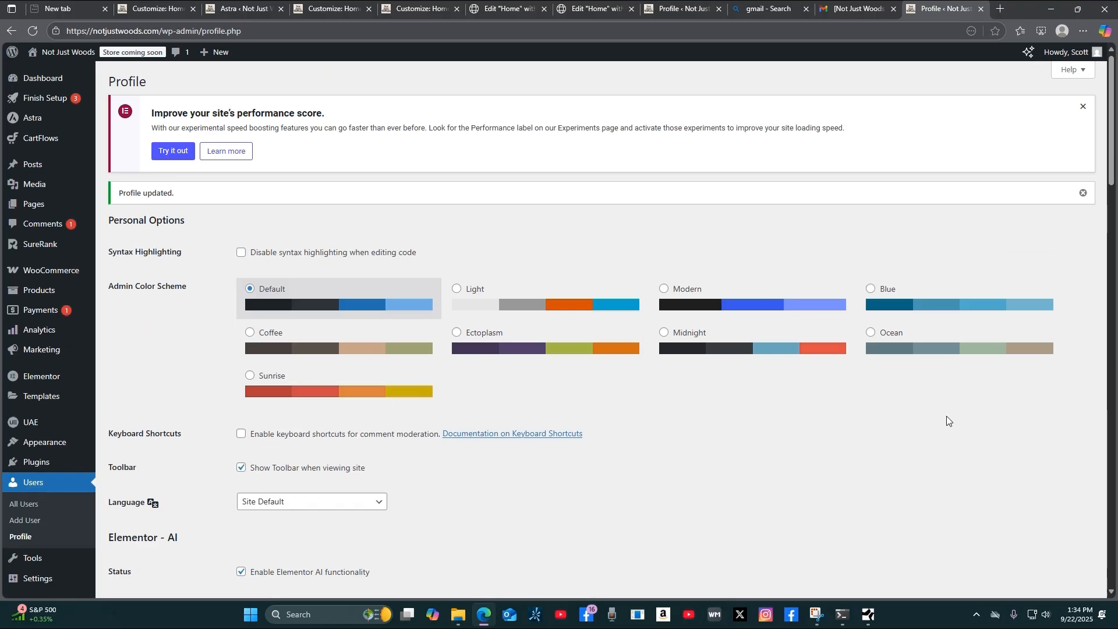
{"action": "scroll", "coordinate": [891, 441], "scroll_direction": "down", "scroll_amount": 7}
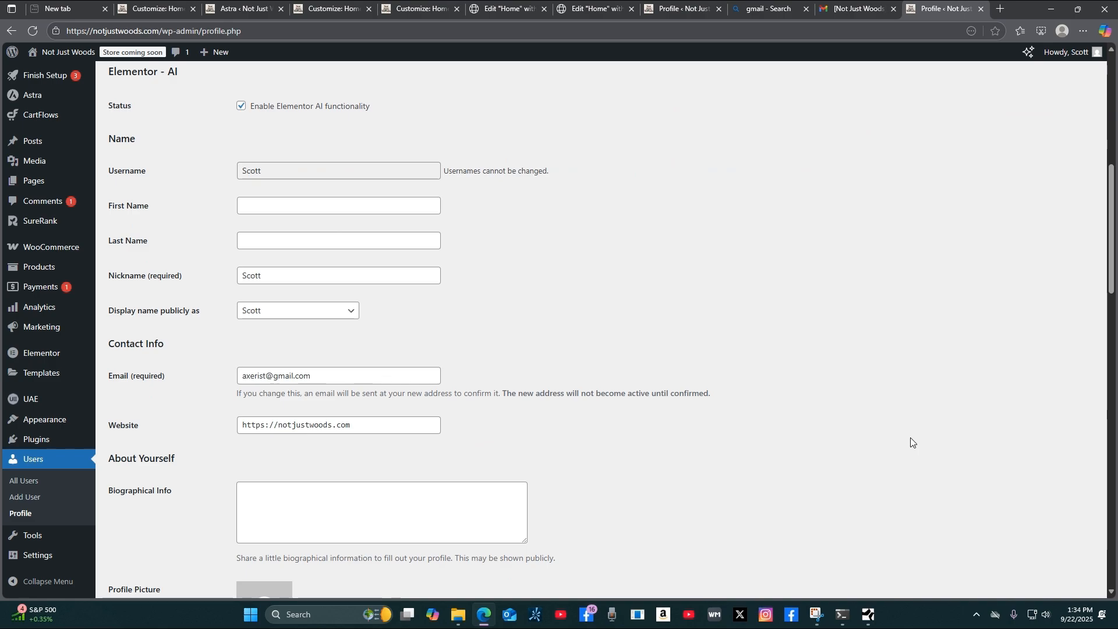
{"action": "scroll", "coordinate": [910, 438], "scroll_direction": "down", "scroll_amount": 3}
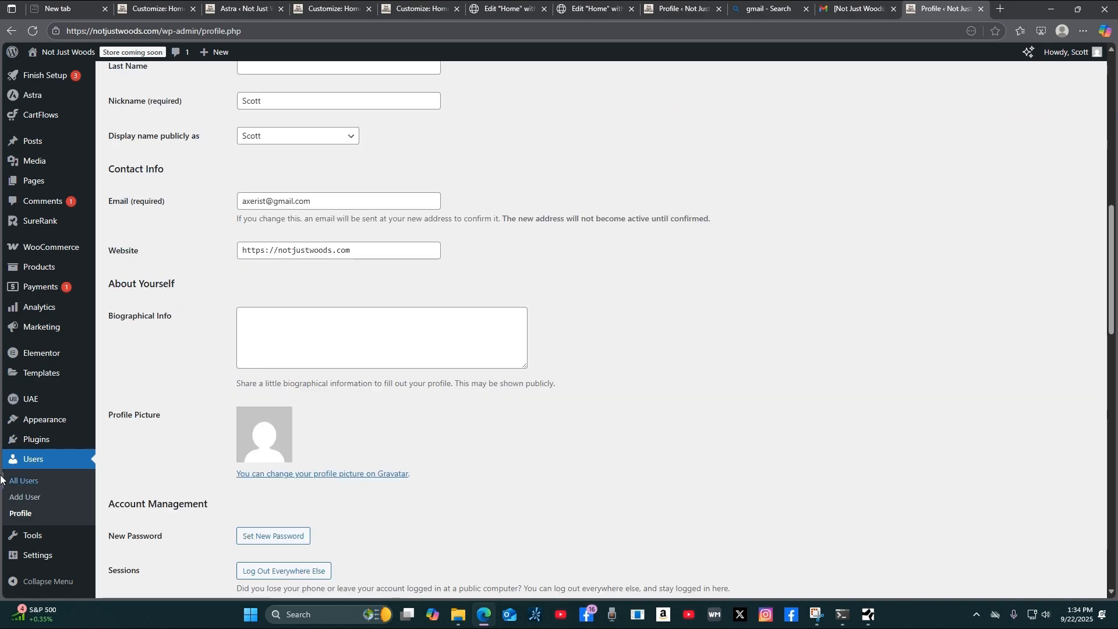
Check the All Users list for the administrator's Gmail address, then open a new tab.
{"action": "left_click", "coordinate": [29, 484]}
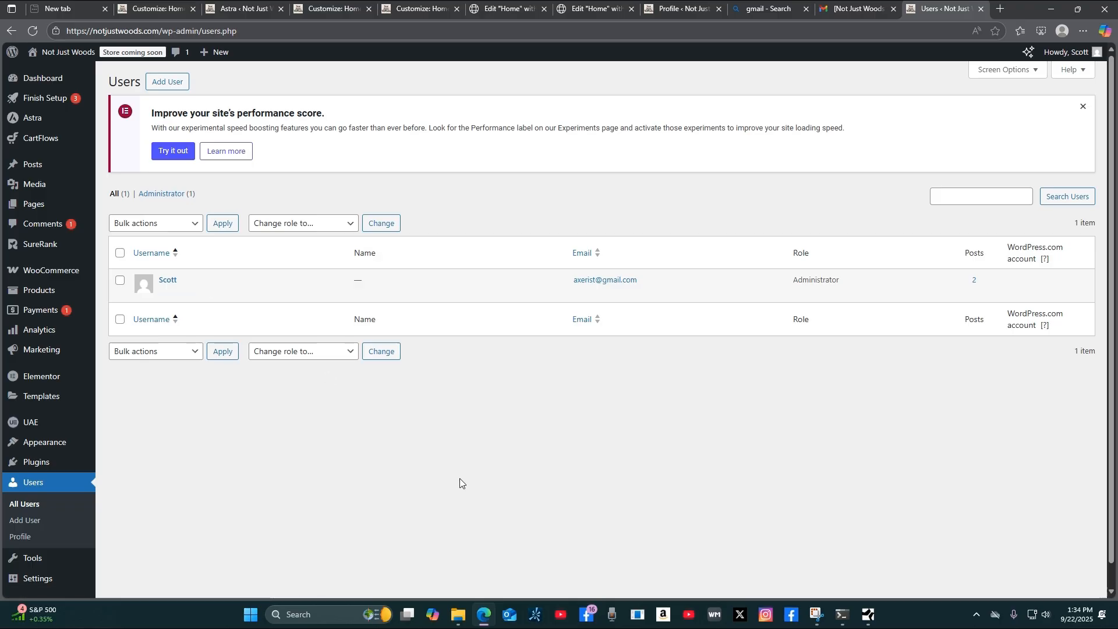
{"action": "left_click", "coordinate": [1000, 8]}
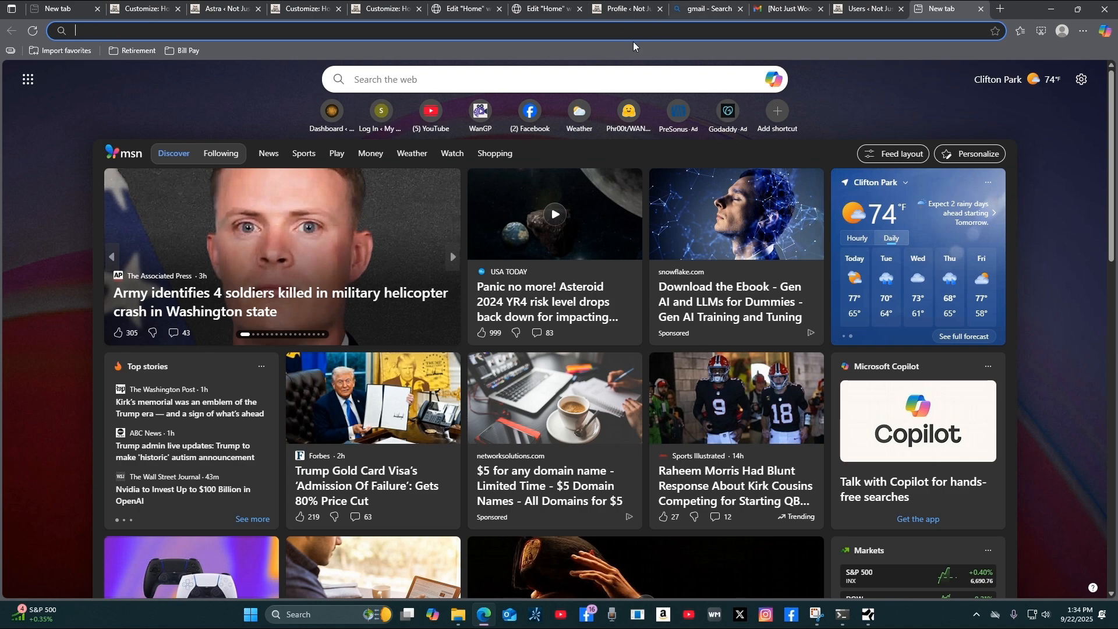
Look through the open header and Quick Links customizer tabs and close the header customizer.
{"action": "left_click", "coordinate": [382, 10]}
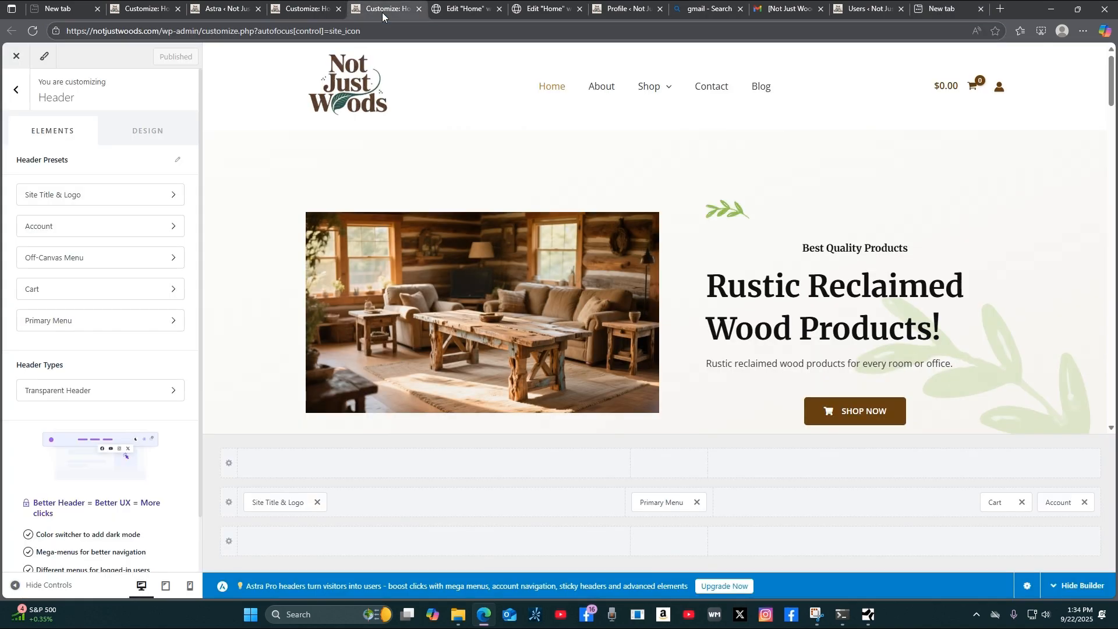
{"action": "left_click", "coordinate": [145, 14]}
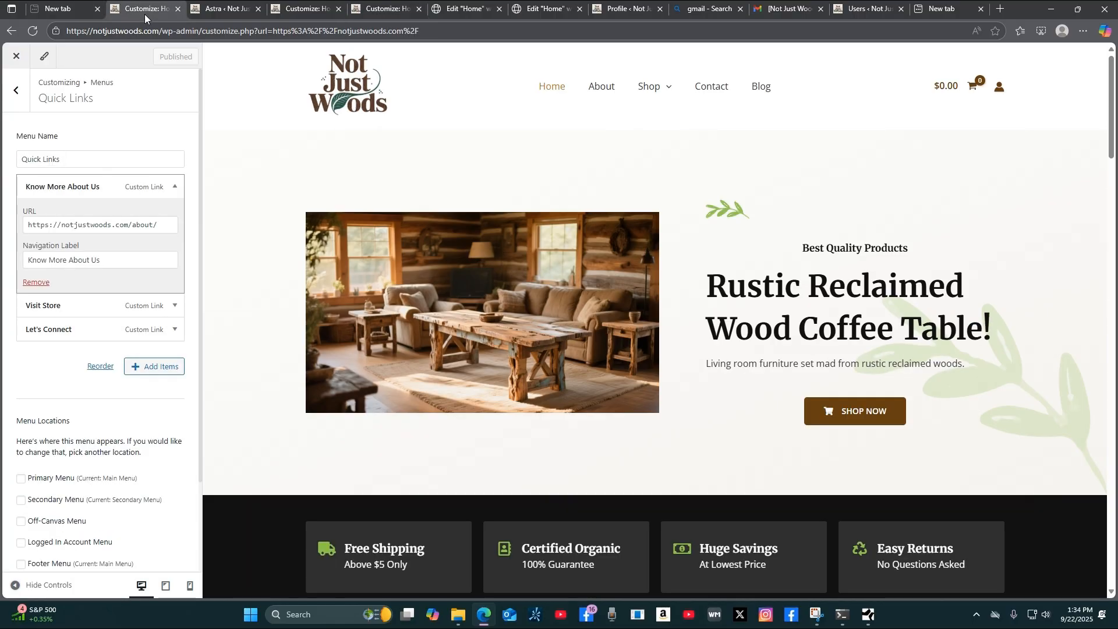
{"action": "left_click", "coordinate": [296, 12]}
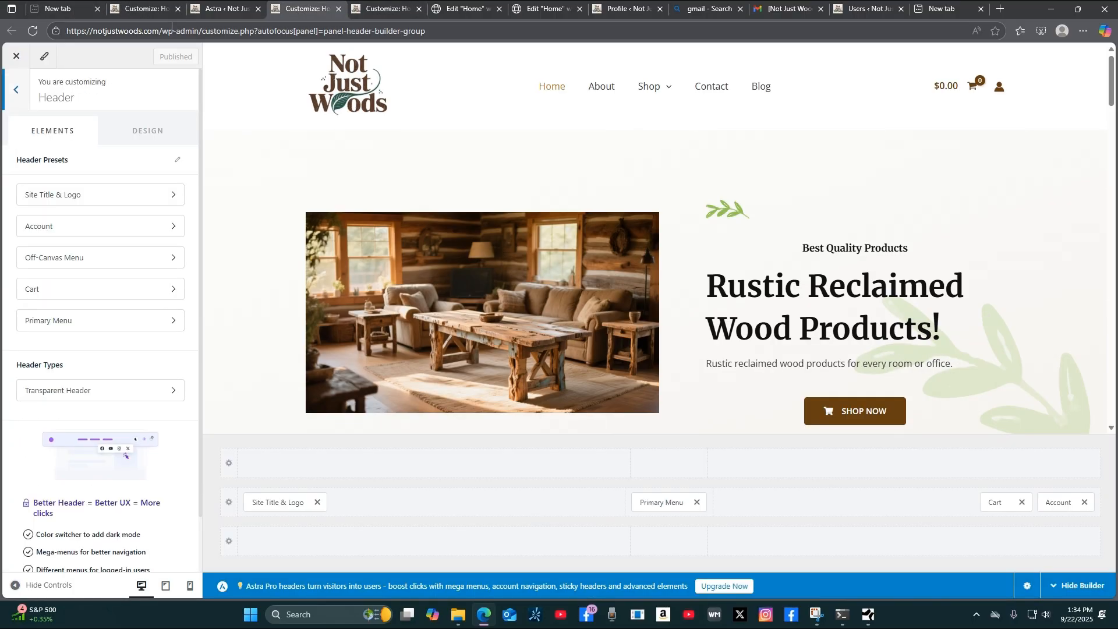
{"action": "left_click", "coordinate": [17, 58]}
From the Elementor Home page editor, view the live homepage in a new tab.
{"action": "left_click", "coordinate": [448, 10]}
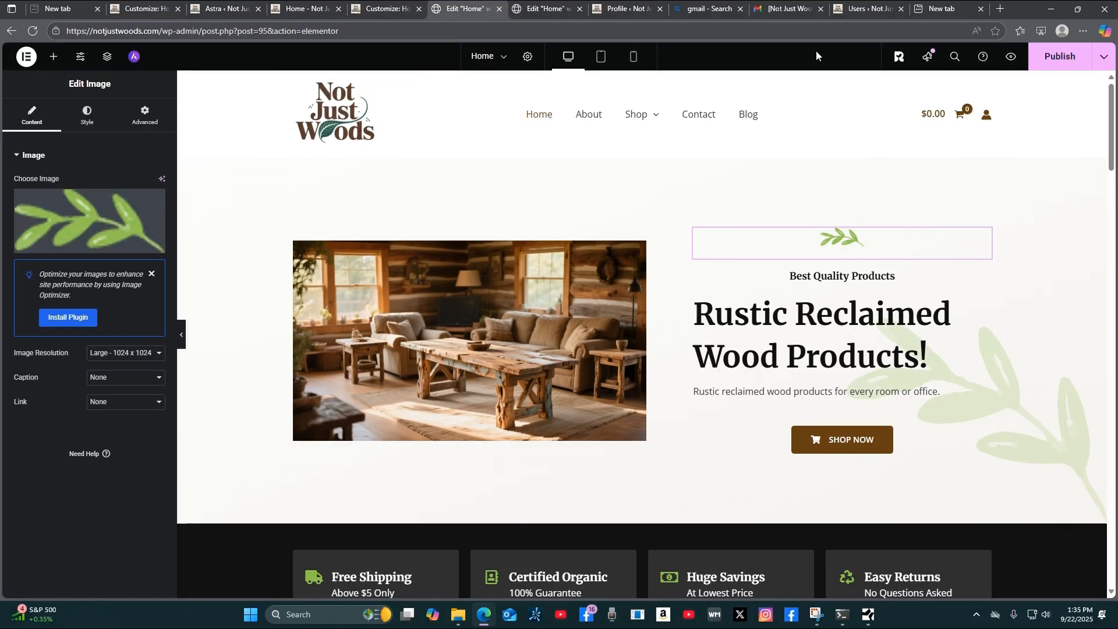
{"action": "left_click", "coordinate": [1106, 64]}
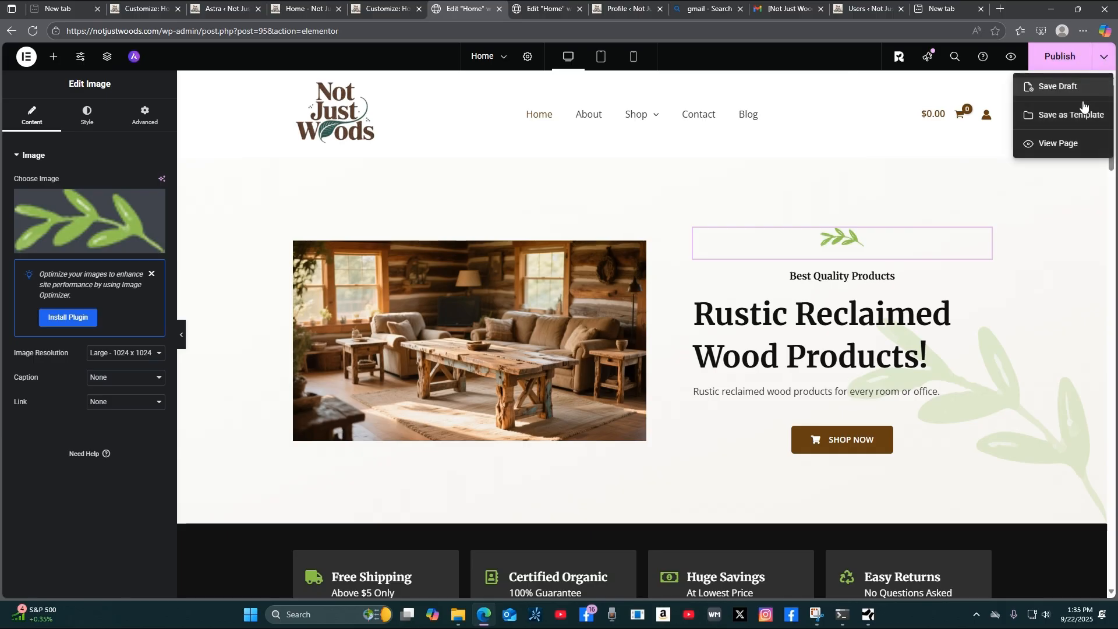
{"action": "left_click", "coordinate": [1068, 147]}
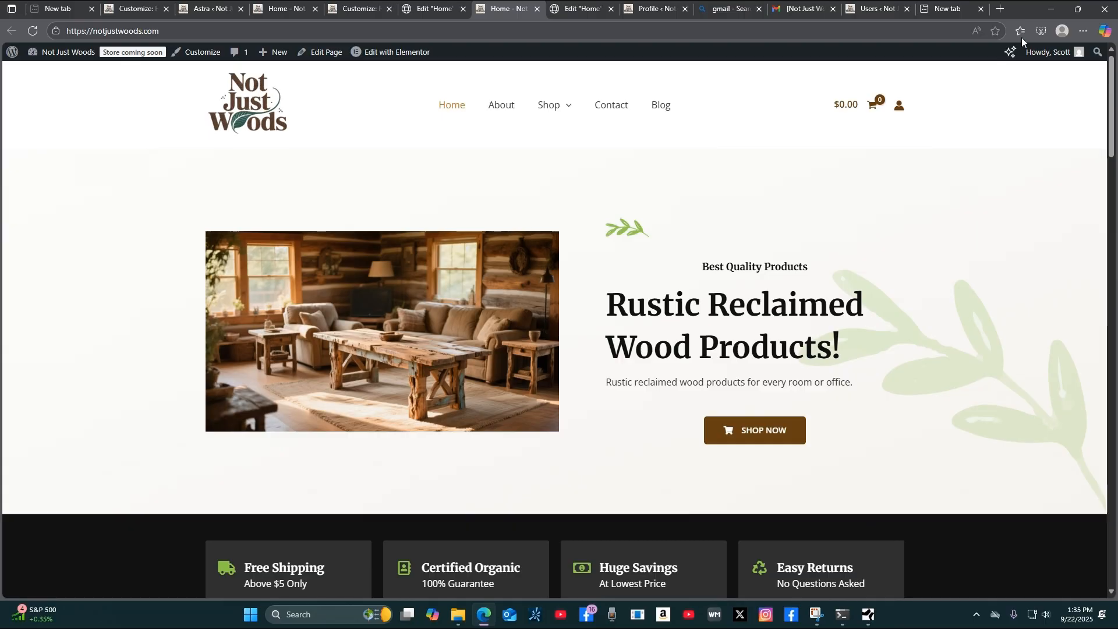
Log out of WordPress from the Howdy menu, then open a new blank Edge tab.
{"action": "mouse_move", "coordinate": [1043, 52]}
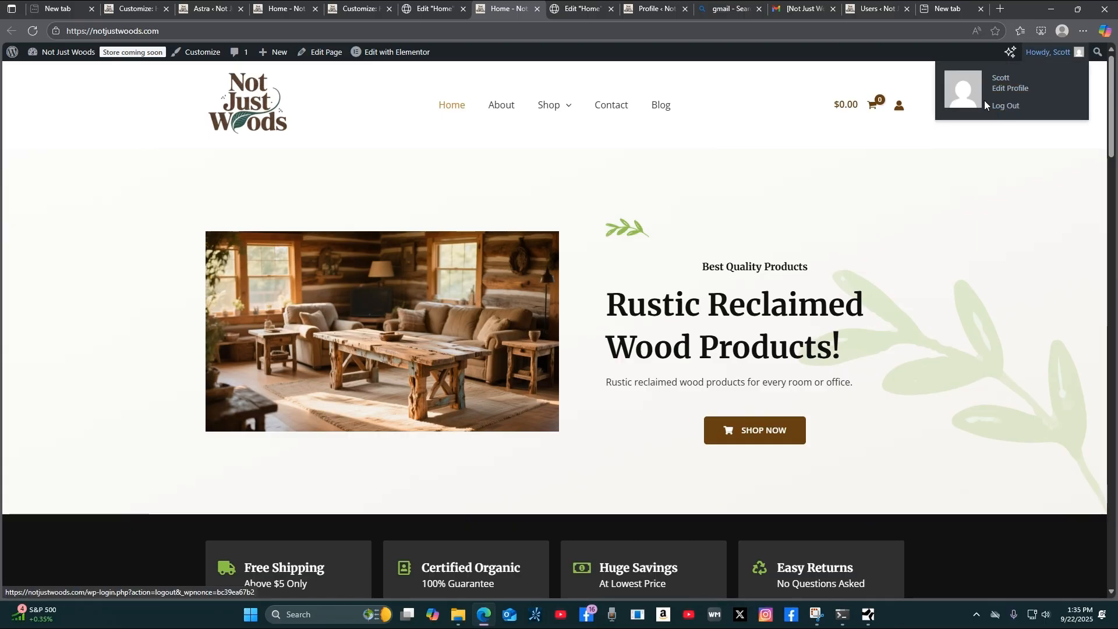
{"action": "left_click", "coordinate": [1007, 107]}
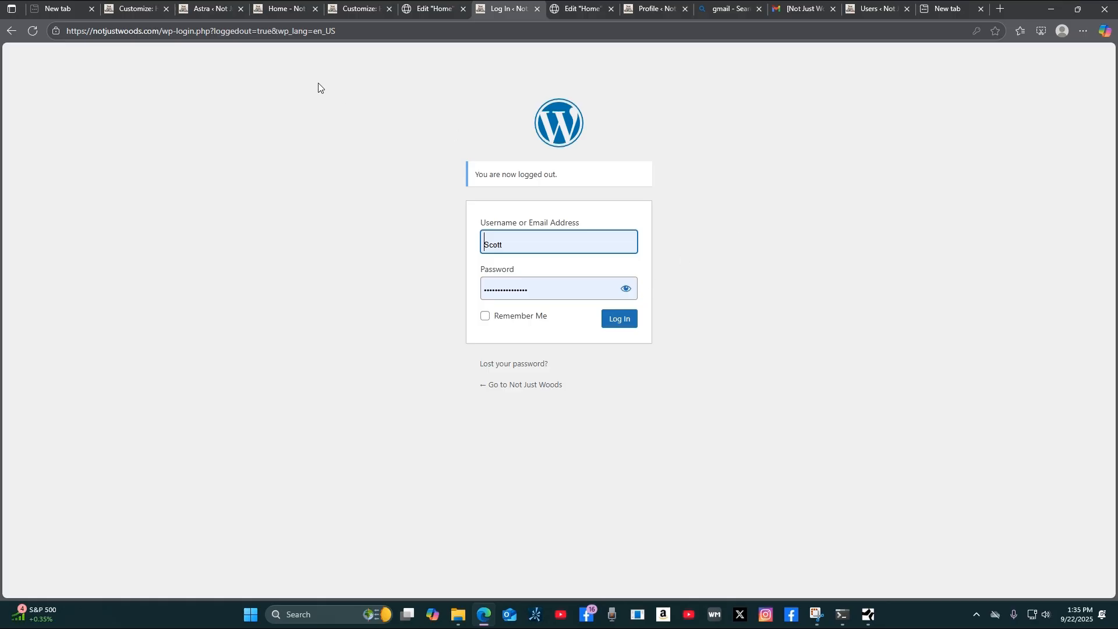
{"action": "left_click", "coordinate": [1001, 9]}
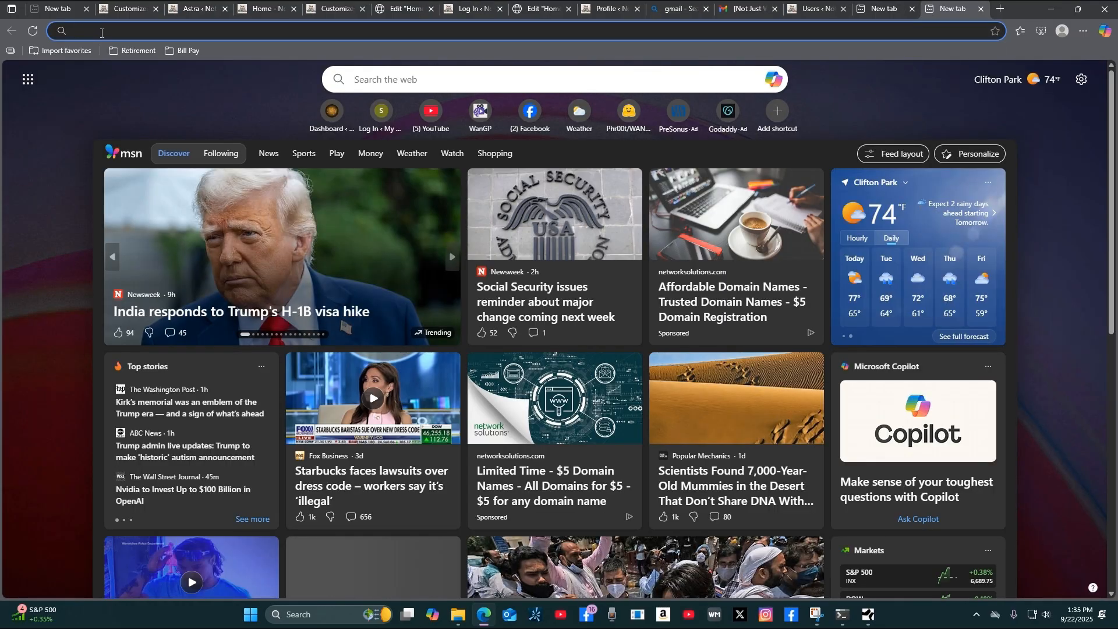
Load notjustwoods.com/wp-admin in the new tab, correcting the typed address to include 'wp-'.
{"action": "type", "text": "notjustw"}
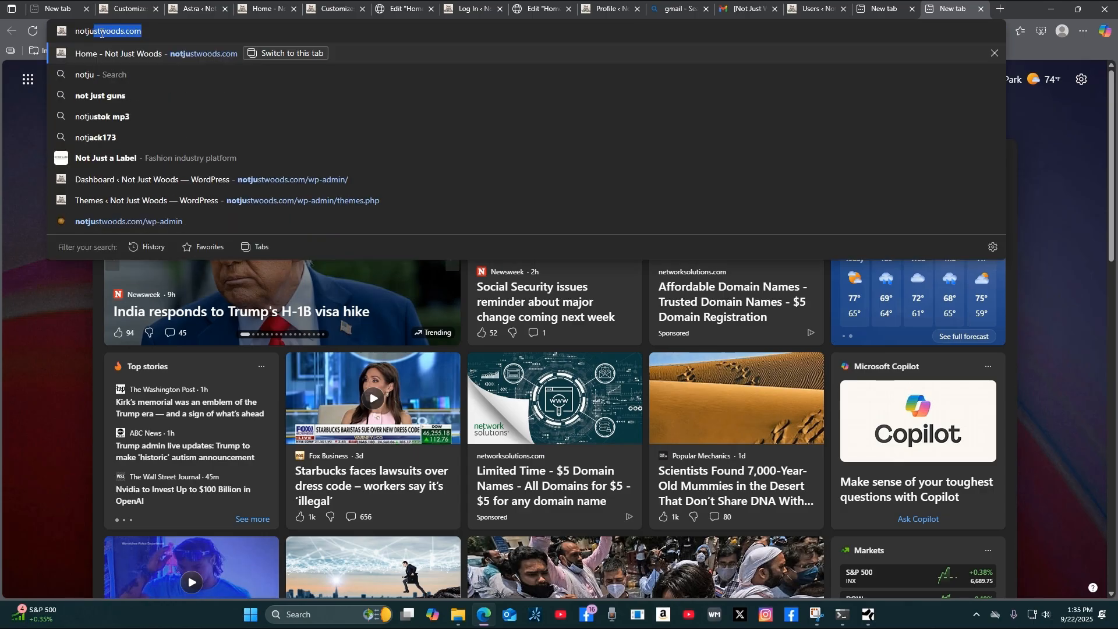
{"action": "type", "text": "oods"}
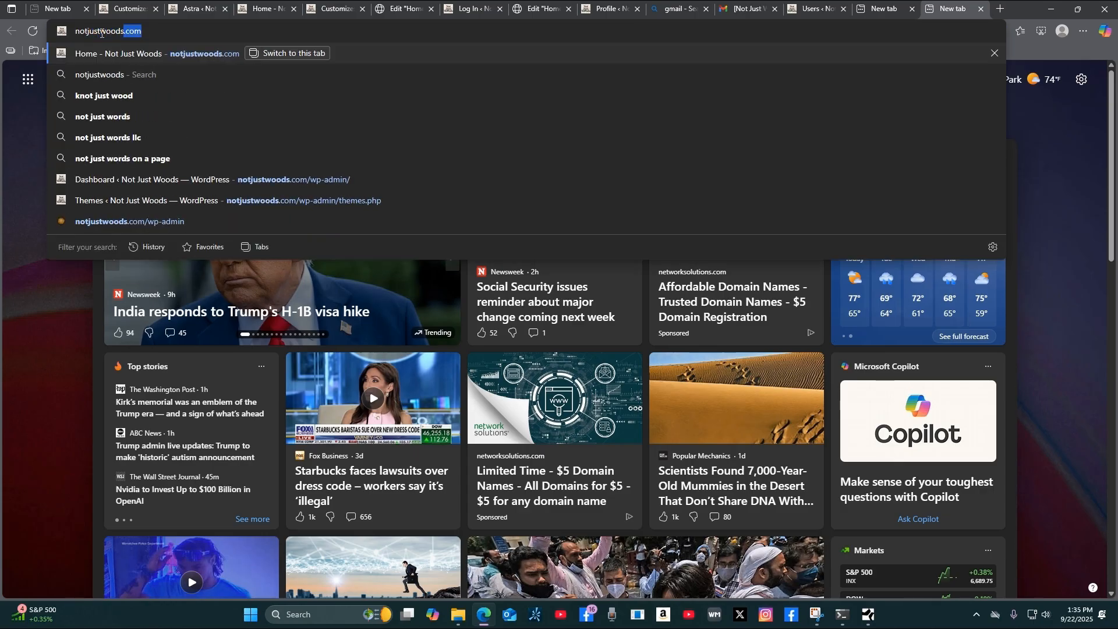
{"action": "type", "text": ".com"}
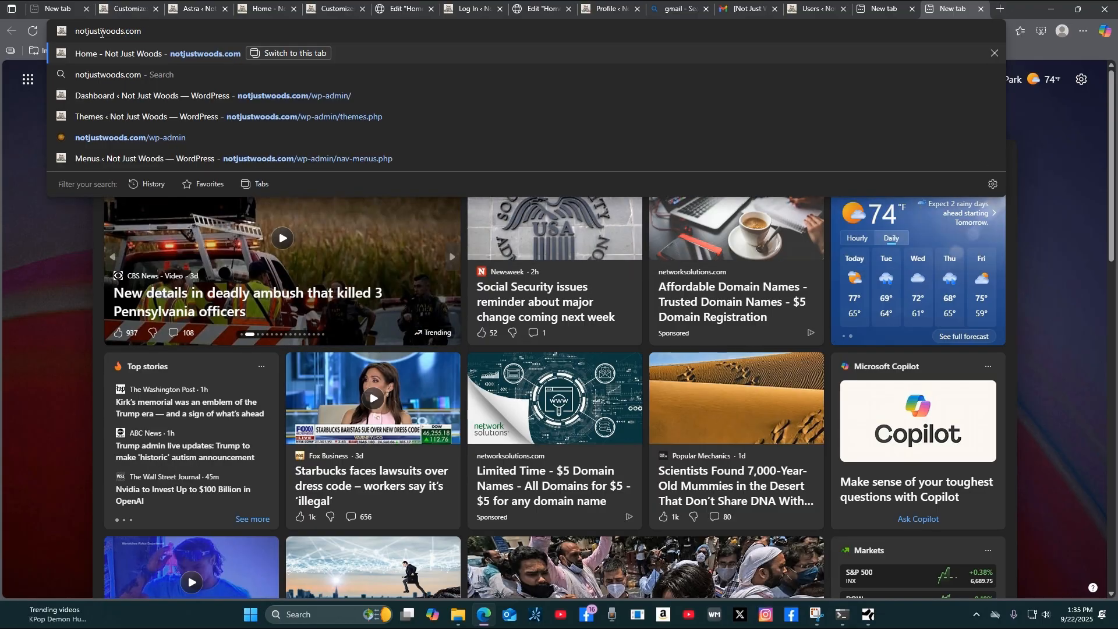
{"action": "type", "text": "/admin"}
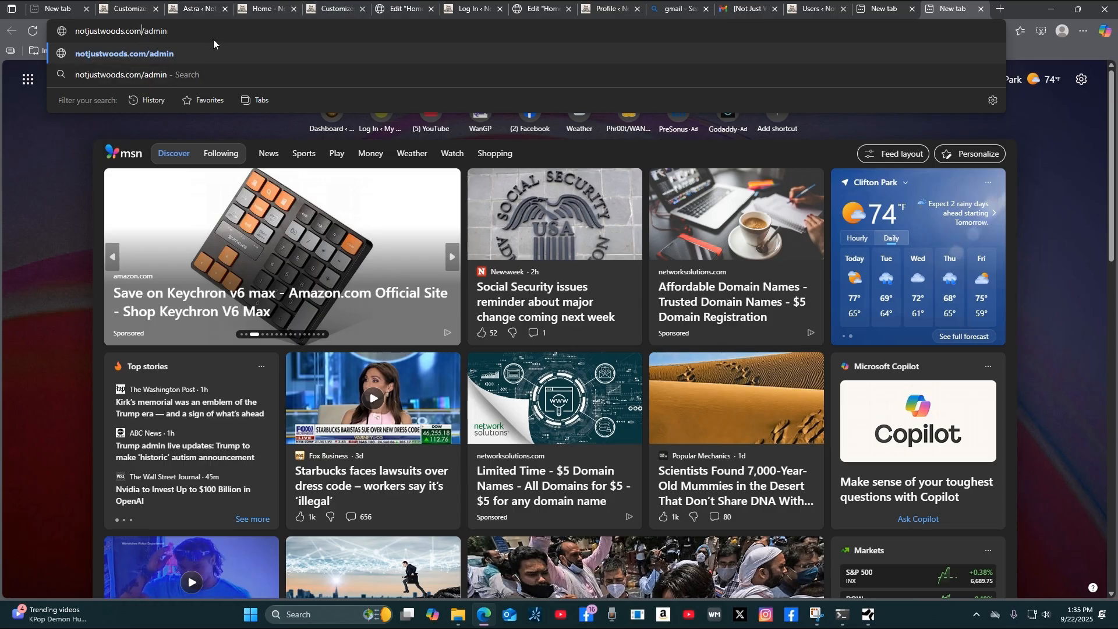
{"action": "left_click", "coordinate": [143, 31]}
{"action": "type", "text": "wp-"}
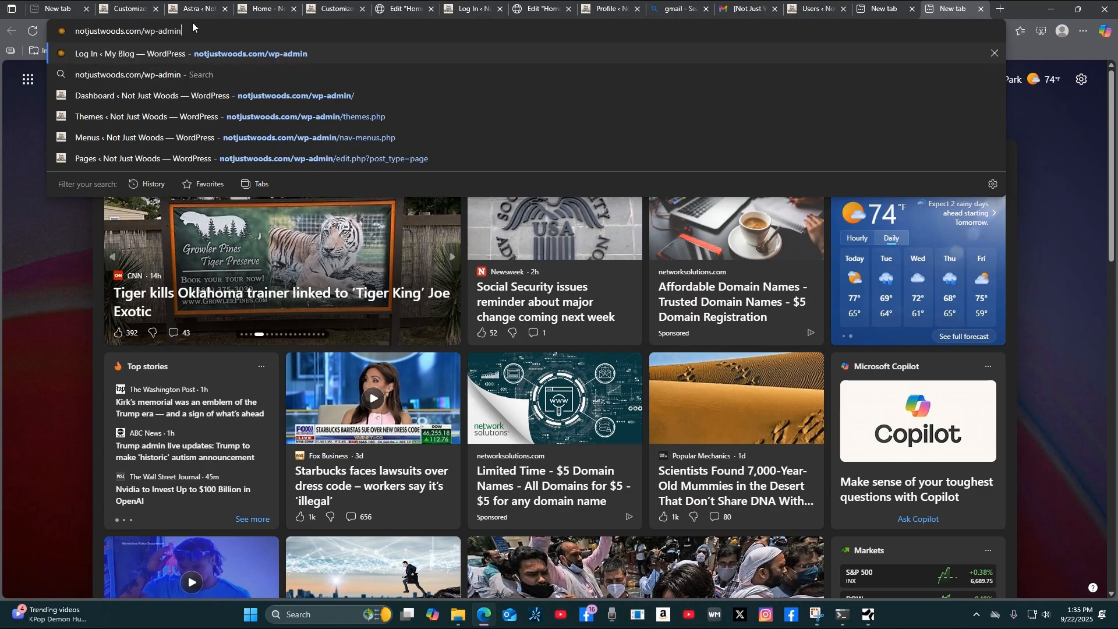
{"action": "type", "text": "\\"}
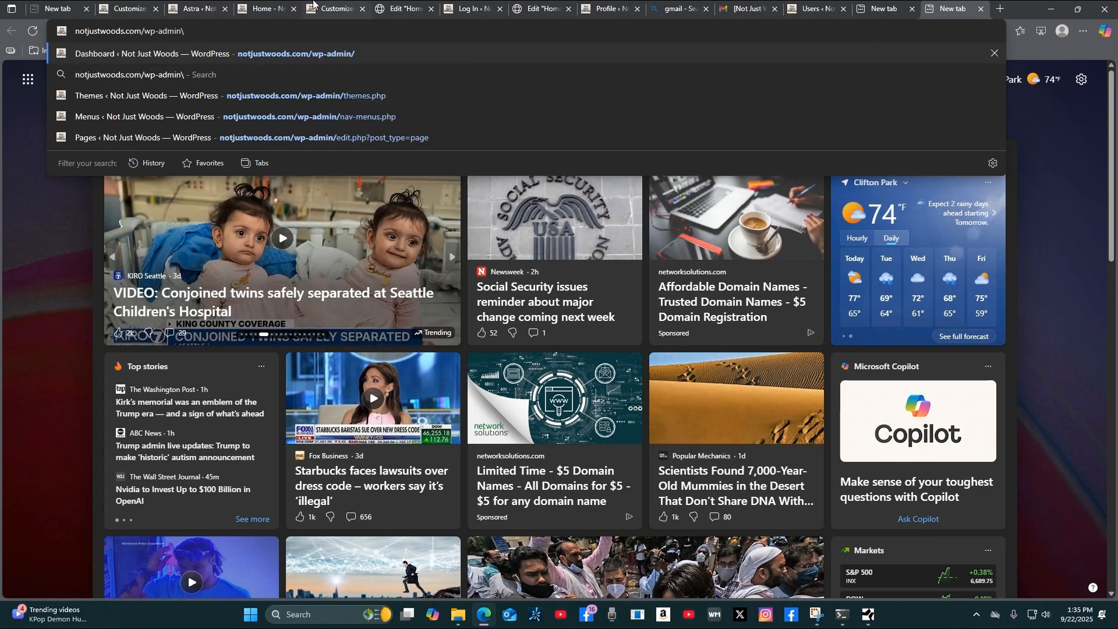
{"action": "key", "text": "Return"}
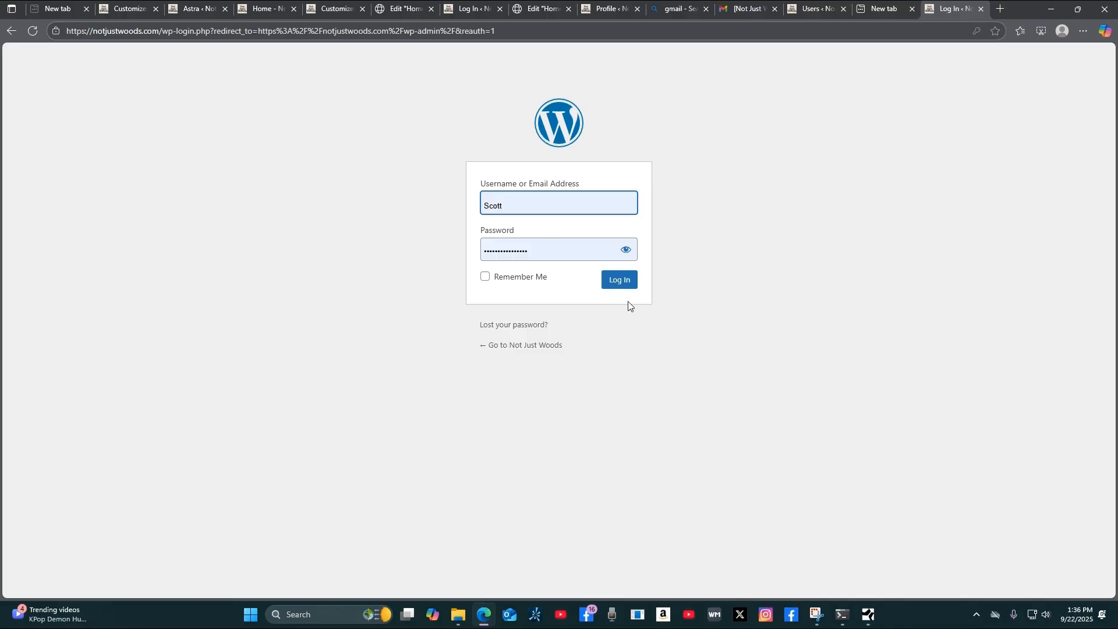
Log in with the saved credentials and scroll through the Dashboard's WooPayments and setup notices.
{"action": "left_click", "coordinate": [619, 283]}
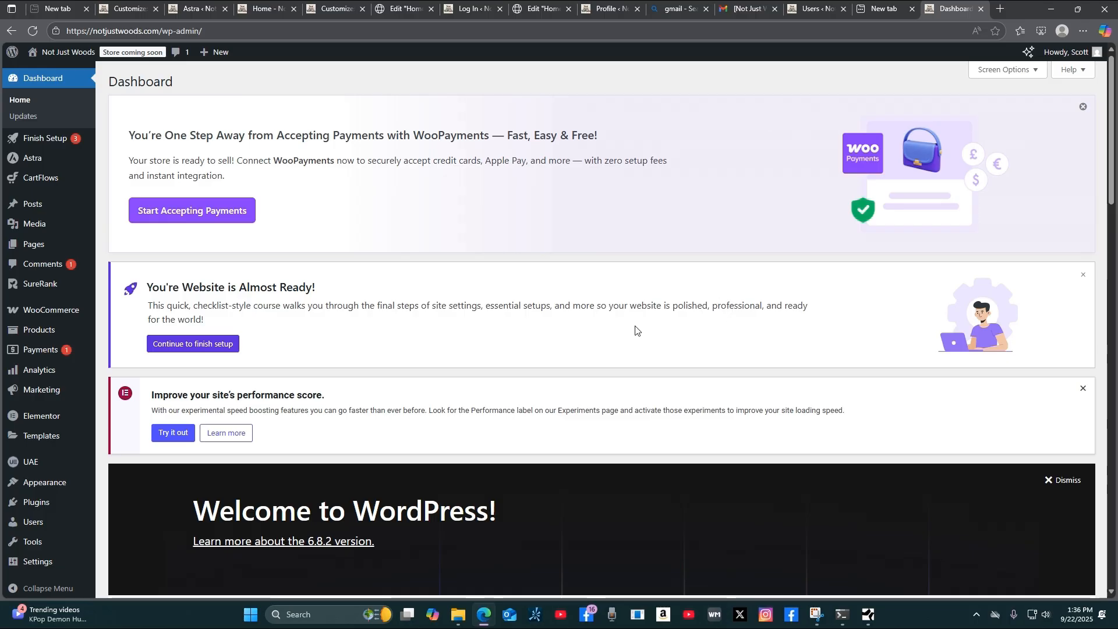
{"action": "scroll", "coordinate": [651, 337], "scroll_direction": "down", "scroll_amount": 5}
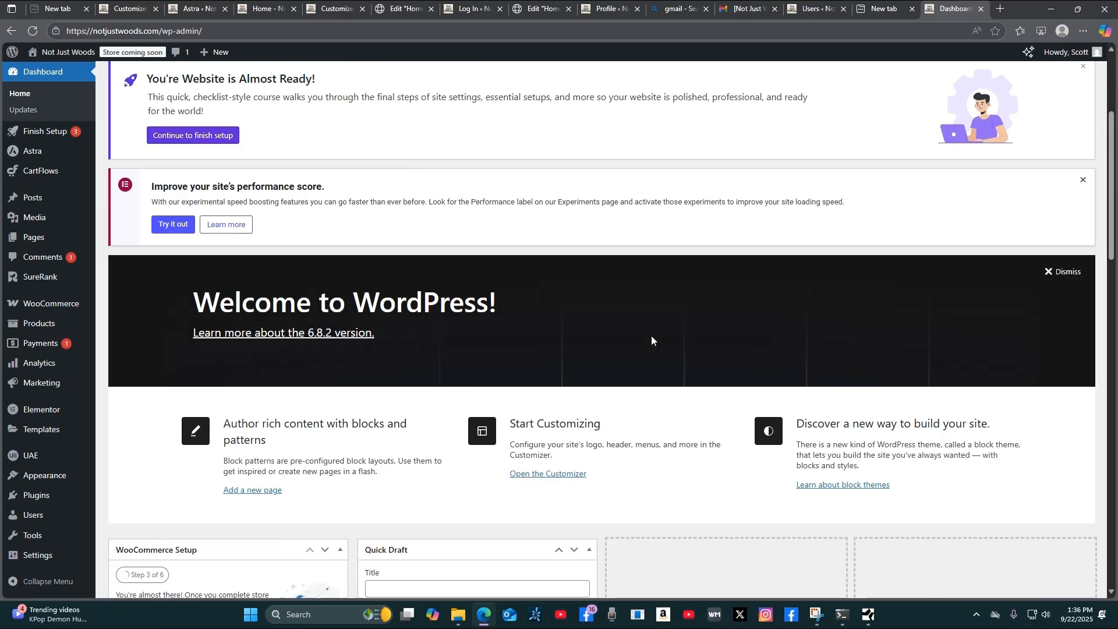
{"action": "scroll", "coordinate": [656, 338], "scroll_direction": "down", "scroll_amount": 4}
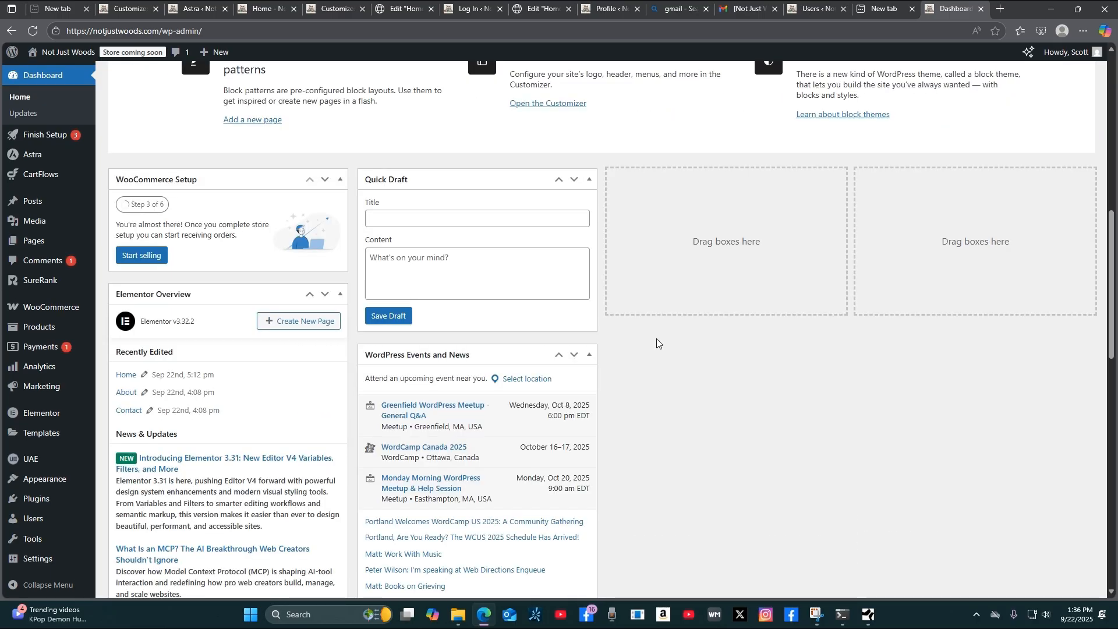
{"action": "scroll", "coordinate": [655, 338], "scroll_direction": "up", "scroll_amount": 10}
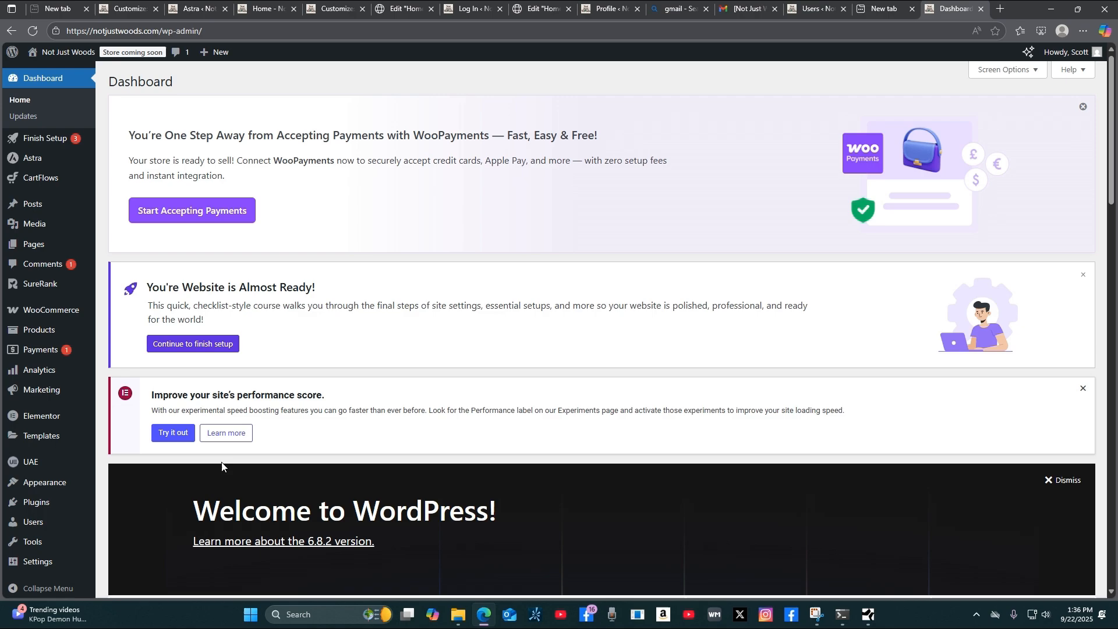
Open All Users, confirm the administrator's Gmail address, and open that account's Edit profile.
{"action": "mouse_move", "coordinate": [42, 525]}
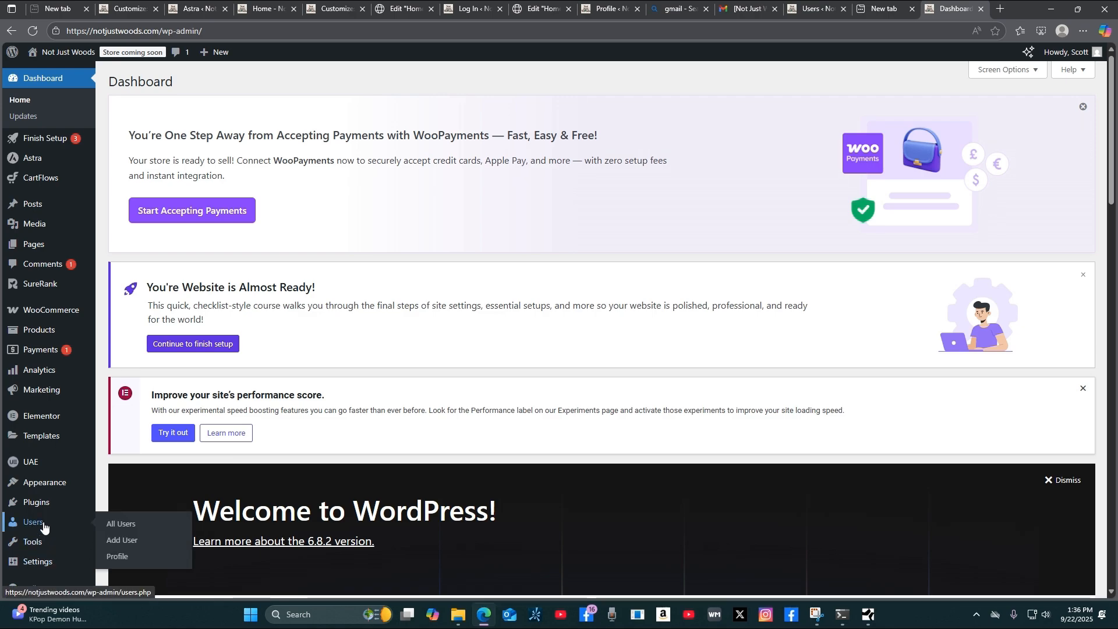
{"action": "left_click", "coordinate": [43, 526]}
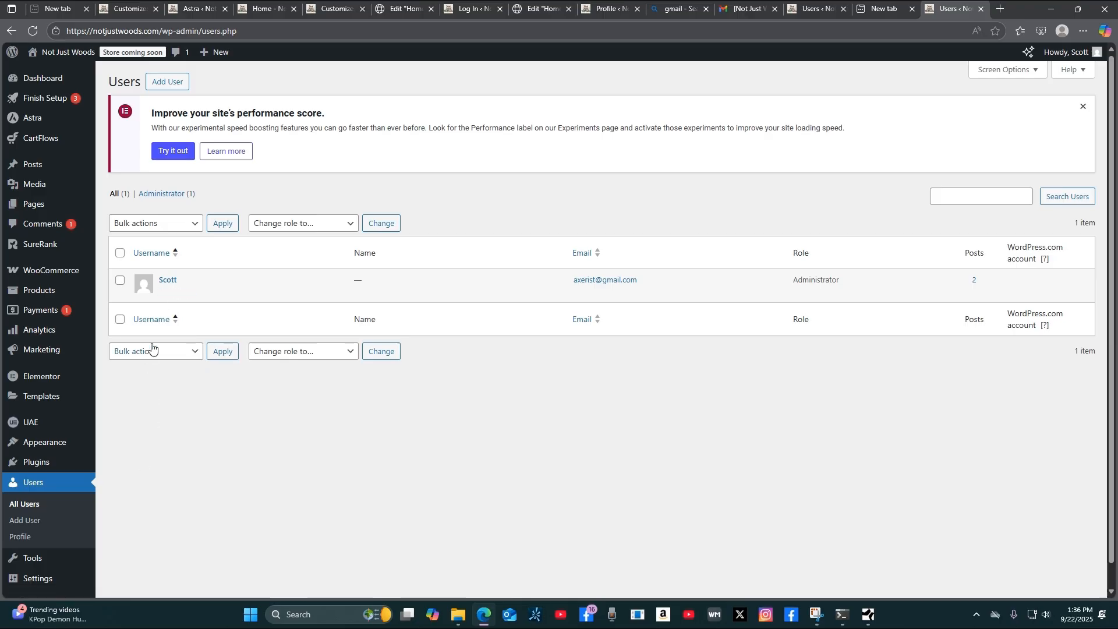
{"action": "left_click", "coordinate": [165, 293]}
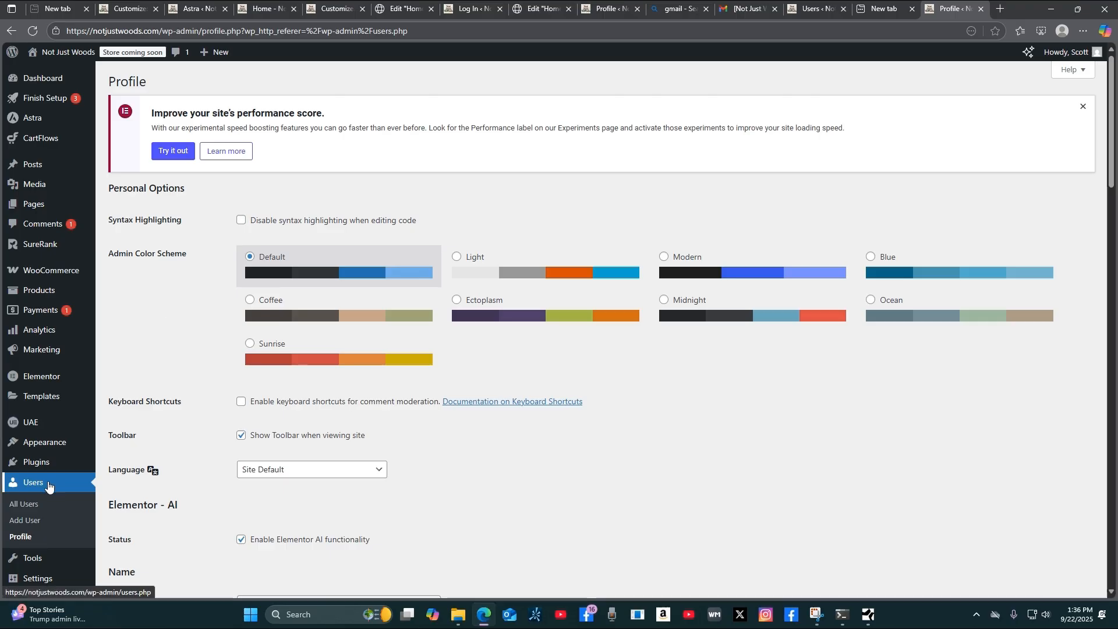
Review the Add New User form and Role list, keep Subscriber, then leave for All Users.
{"action": "left_click", "coordinate": [36, 526]}
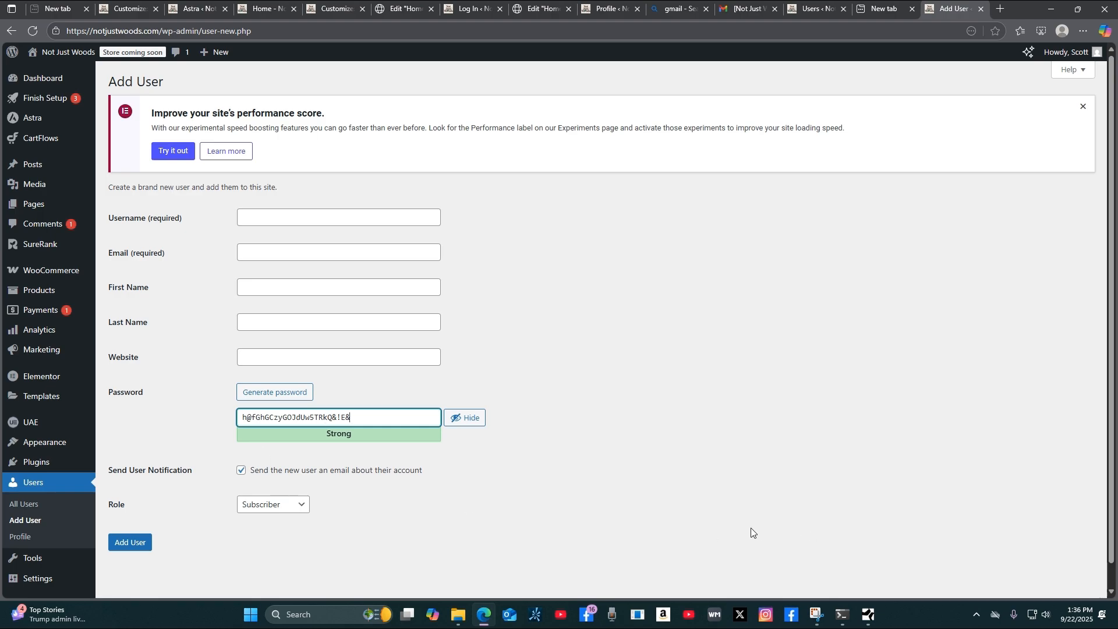
{"action": "scroll", "coordinate": [710, 498], "scroll_direction": "down", "scroll_amount": 1}
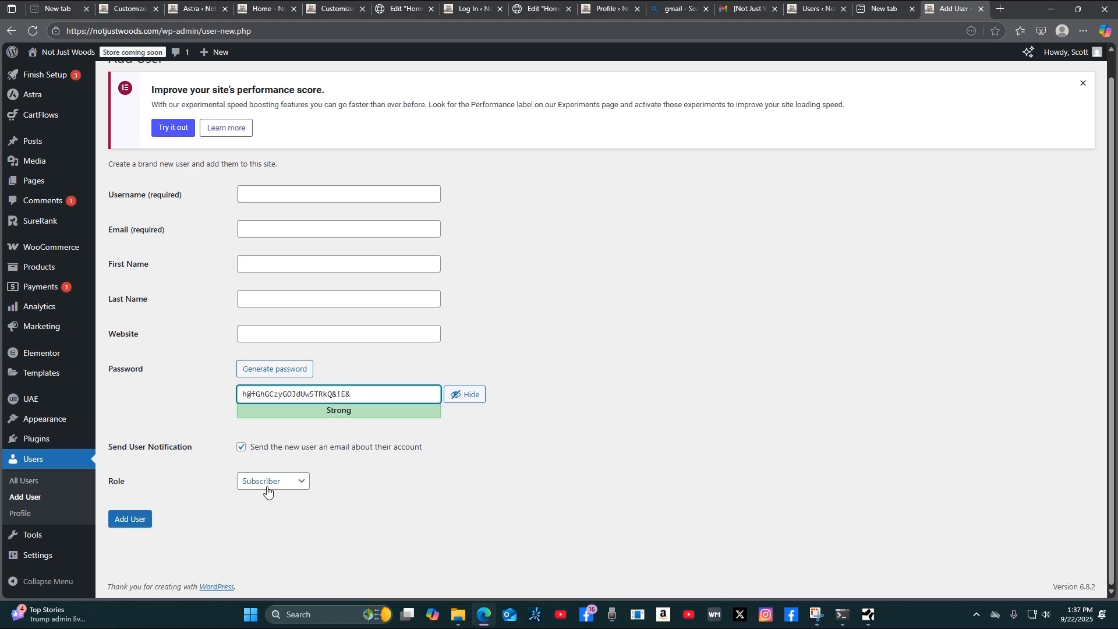
{"action": "left_click", "coordinate": [302, 486]}
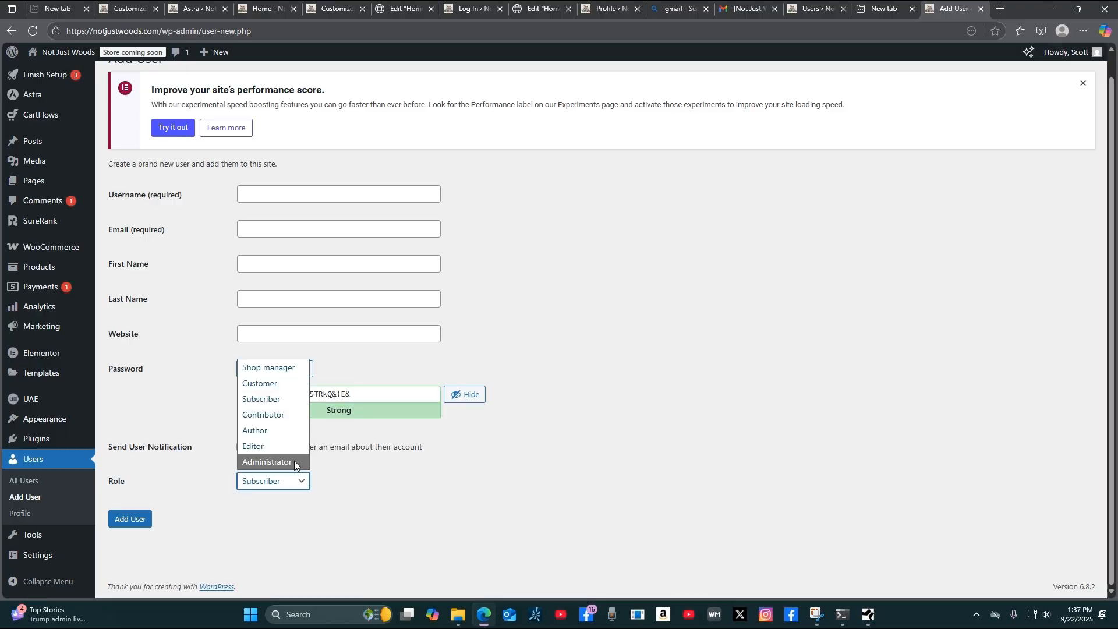
{"action": "left_click", "coordinate": [461, 531]}
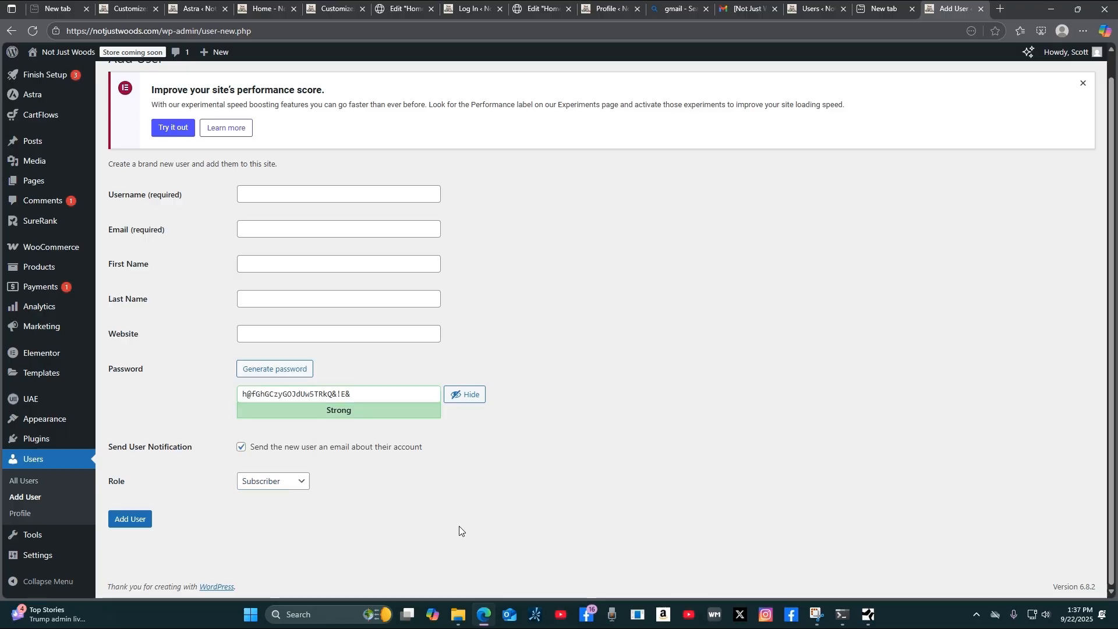
{"action": "scroll", "coordinate": [718, 489], "scroll_direction": "up", "scroll_amount": 1}
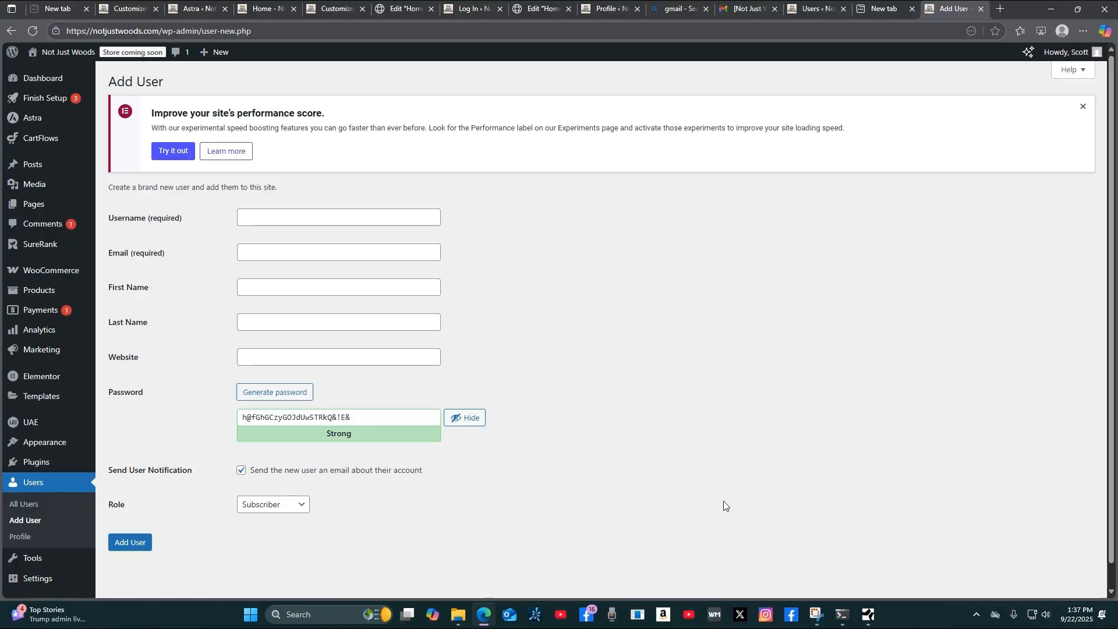
{"action": "left_click", "coordinate": [33, 505]}
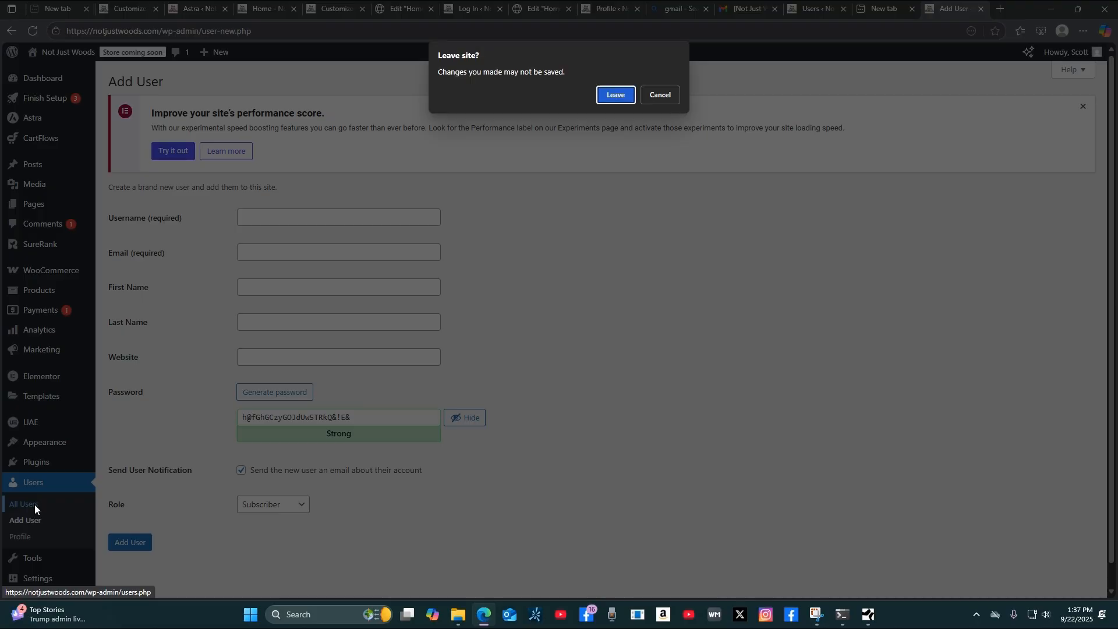
{"action": "left_click", "coordinate": [614, 95]}
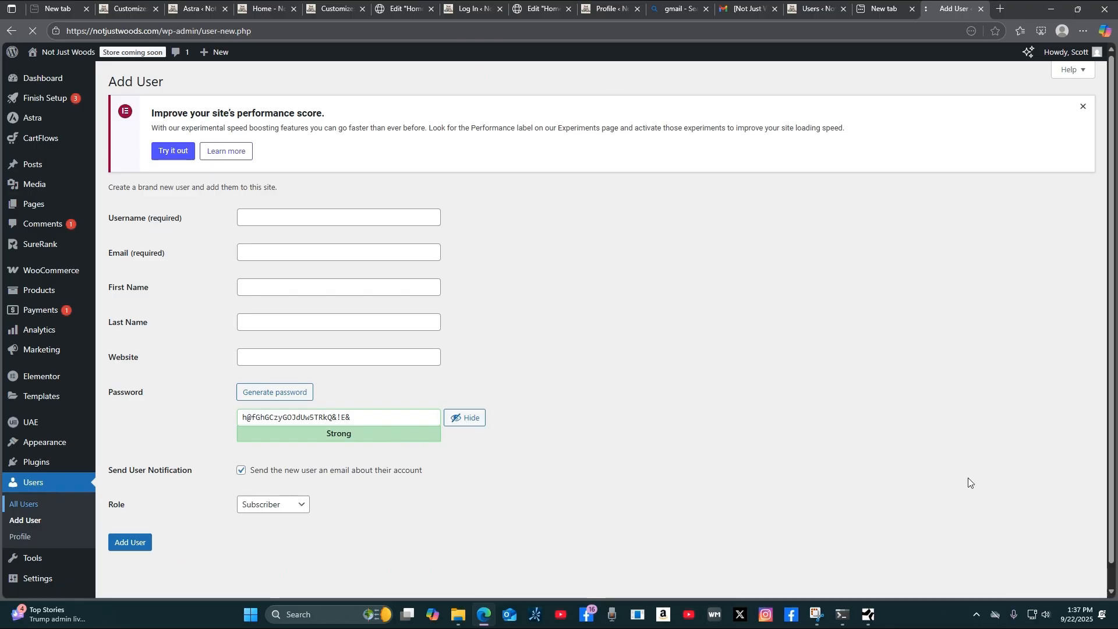